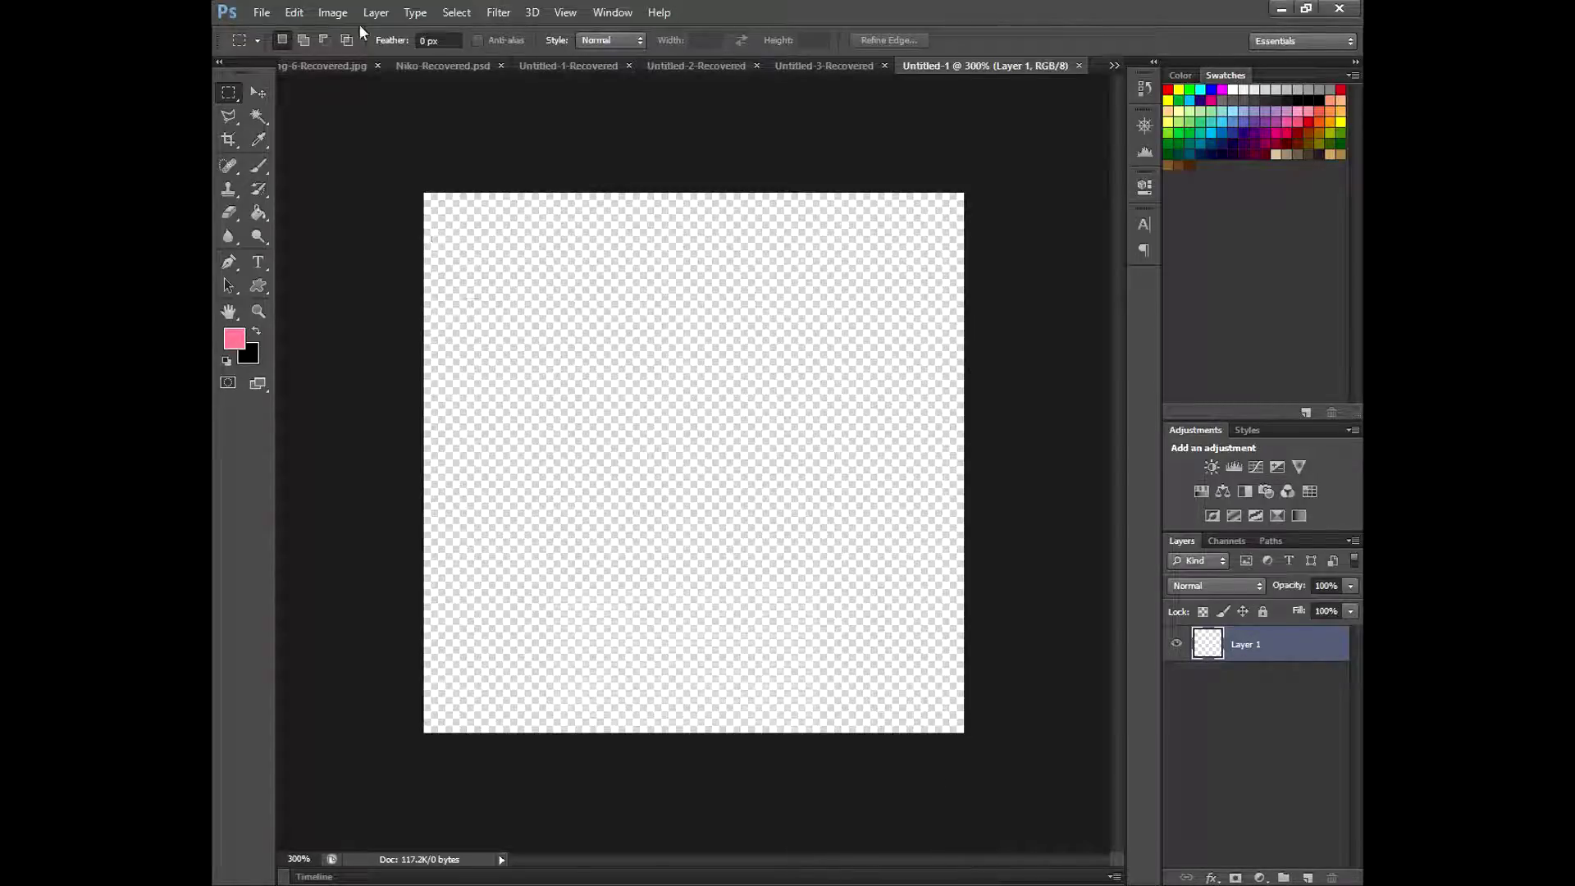
Step: Start a new 200 × 200 px document with Transparent background contents
click(262, 12)
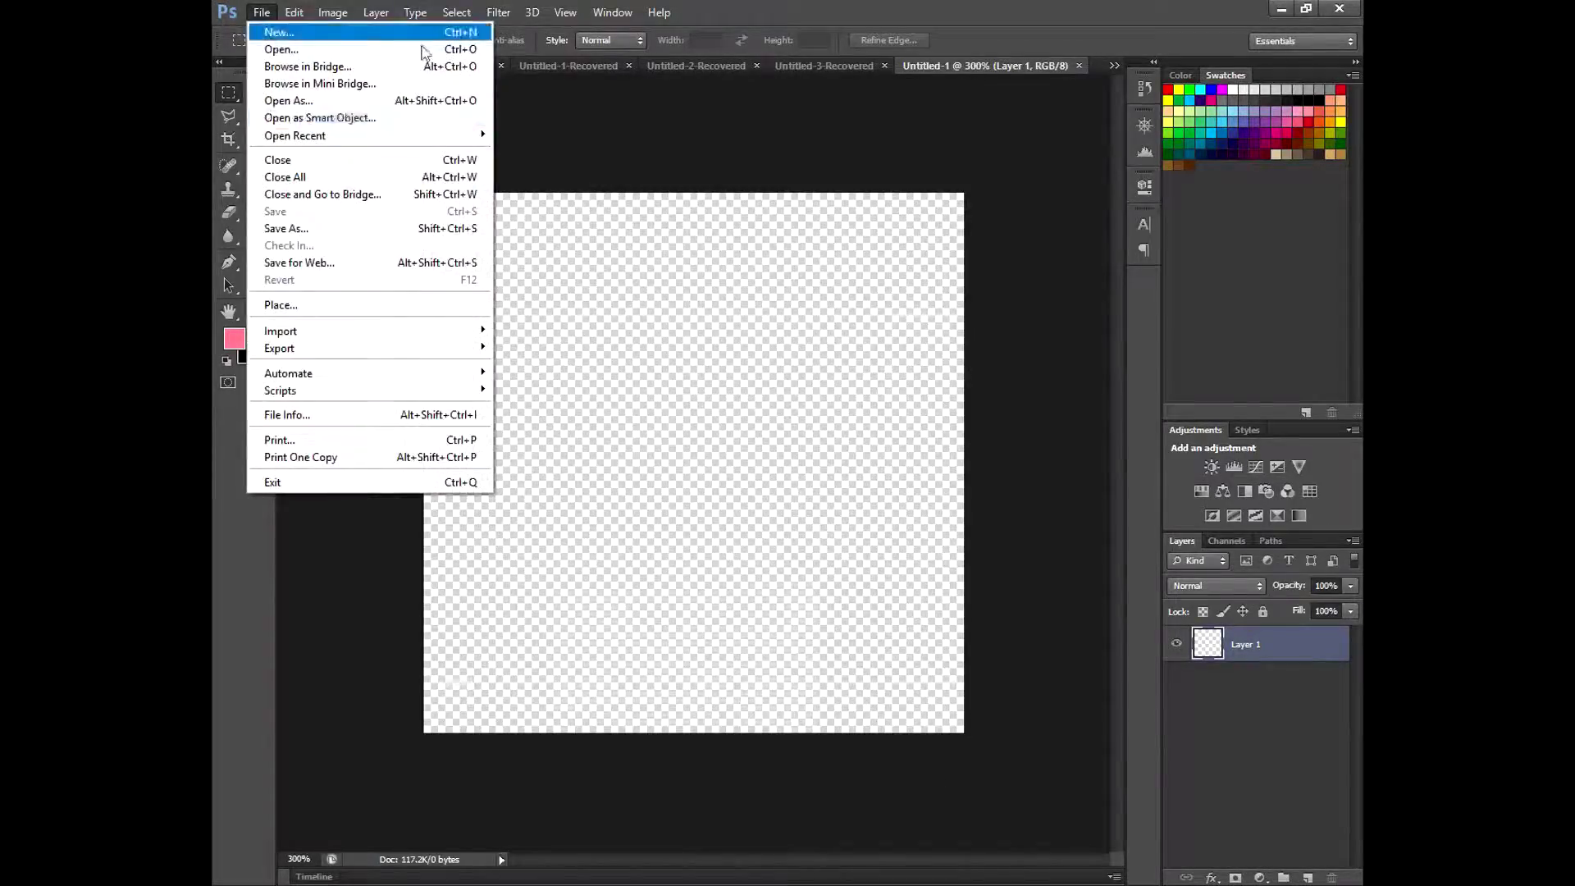
click(277, 34)
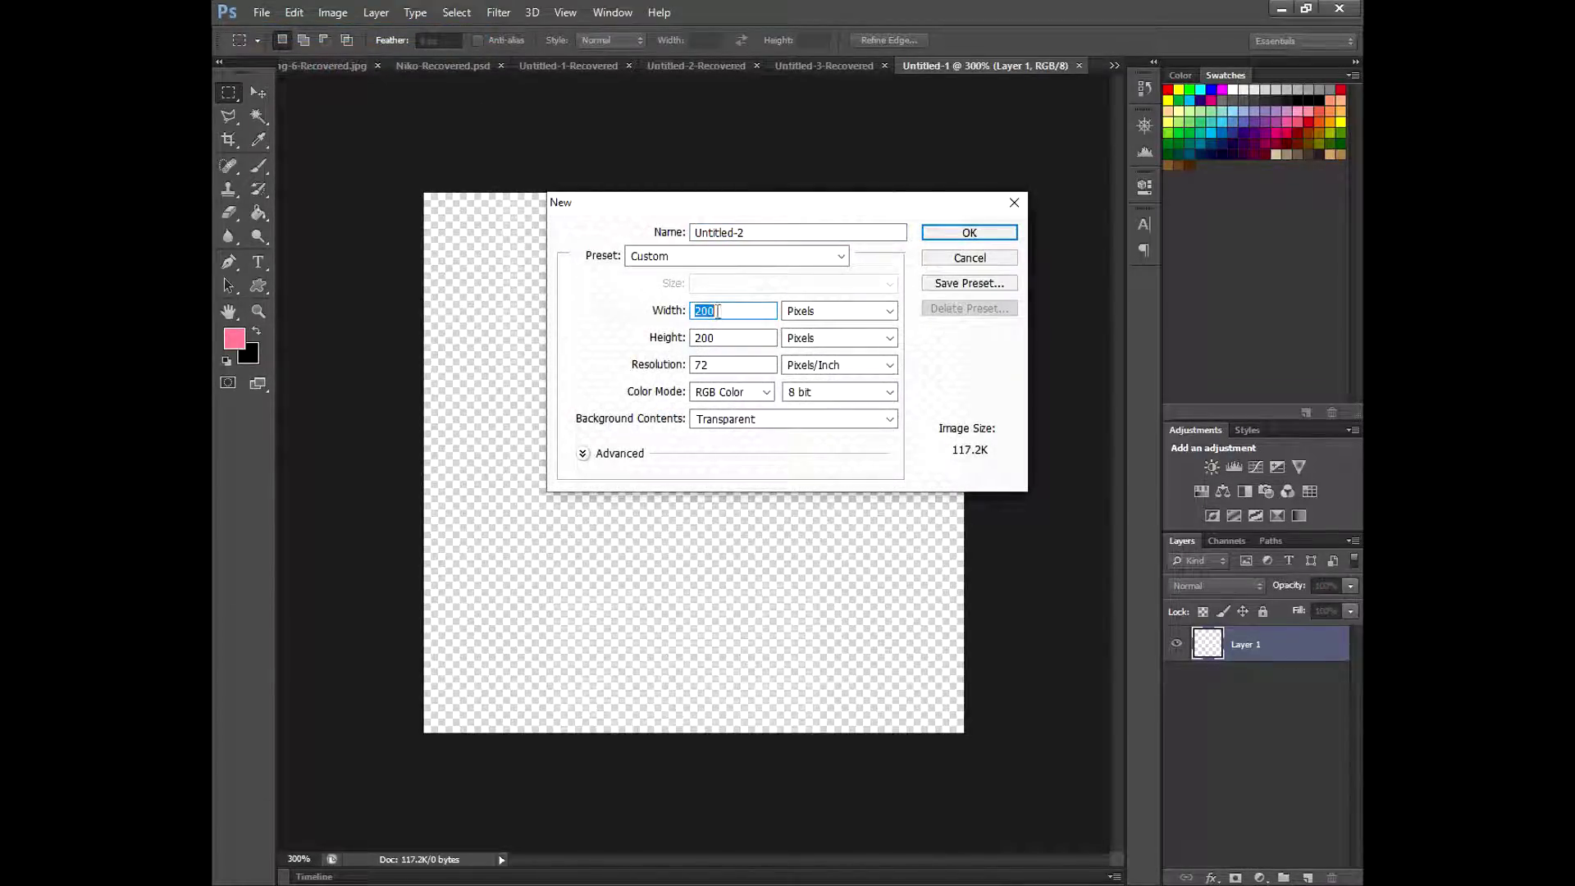
double_click(734, 337)
click(738, 233)
text(NAme)
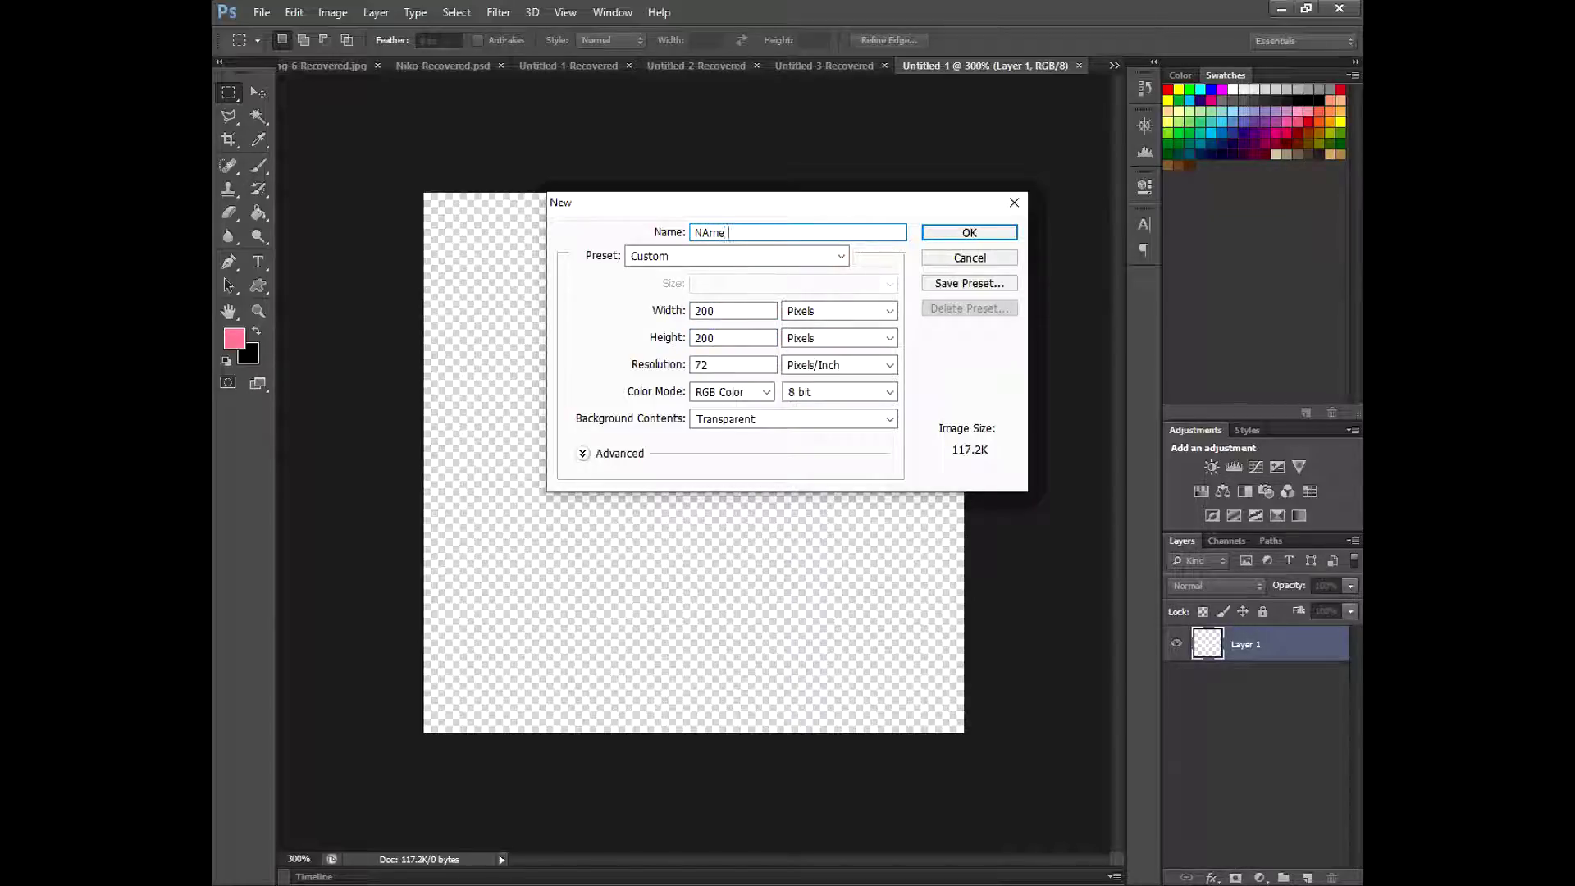
click(742, 419)
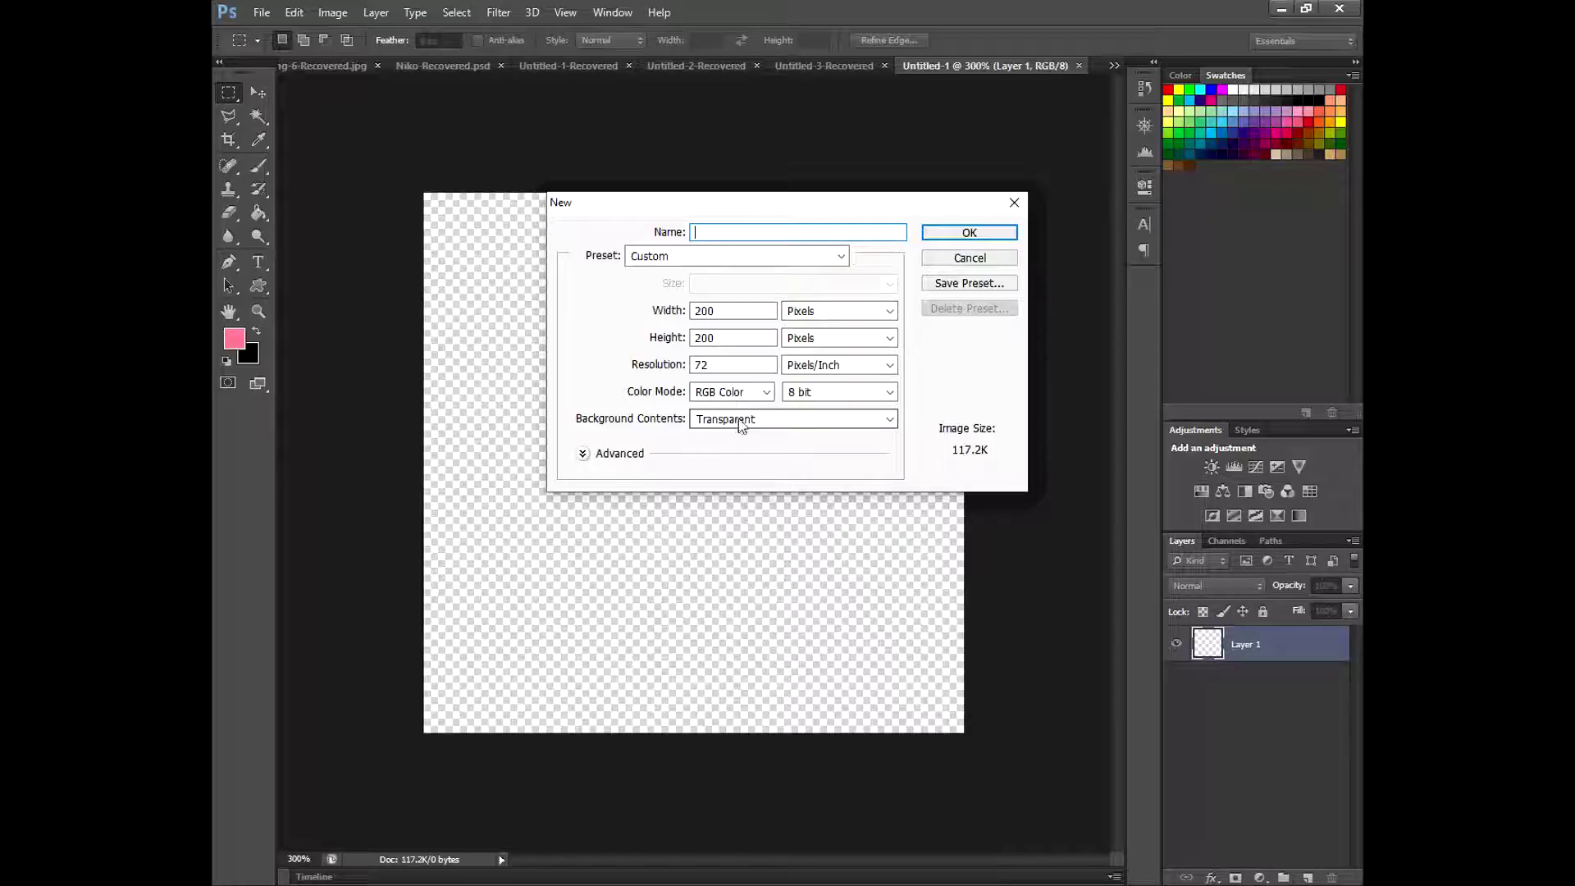
click(807, 420)
click(966, 234)
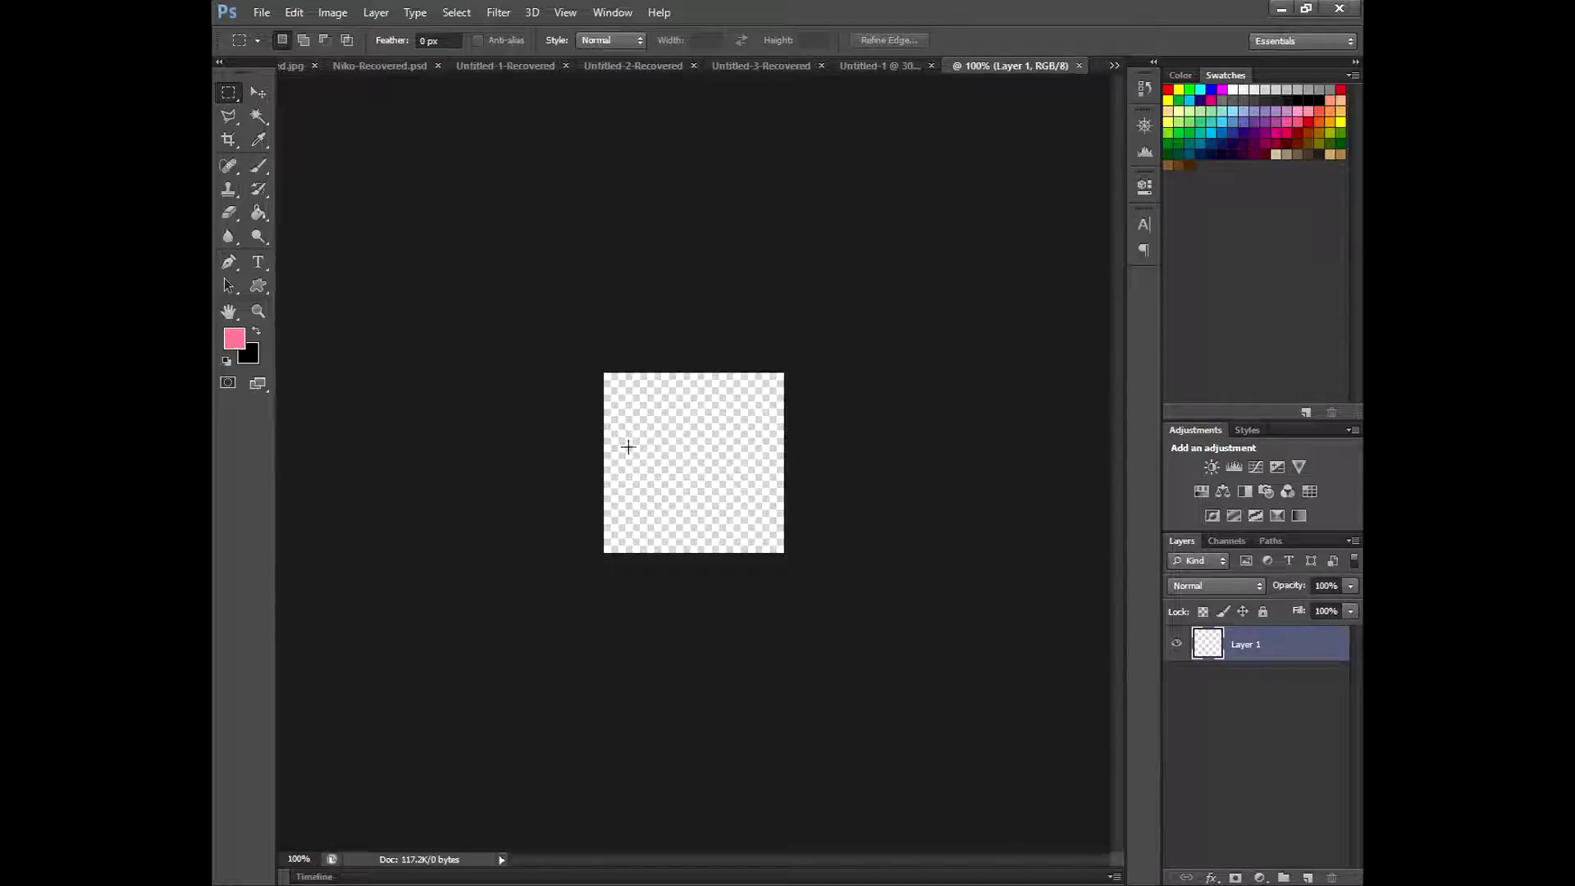
Step: Zoom to 300% and draw a wide pink rounded rectangle near the top
key(ctrl+plus)
key(ctrl+plus)
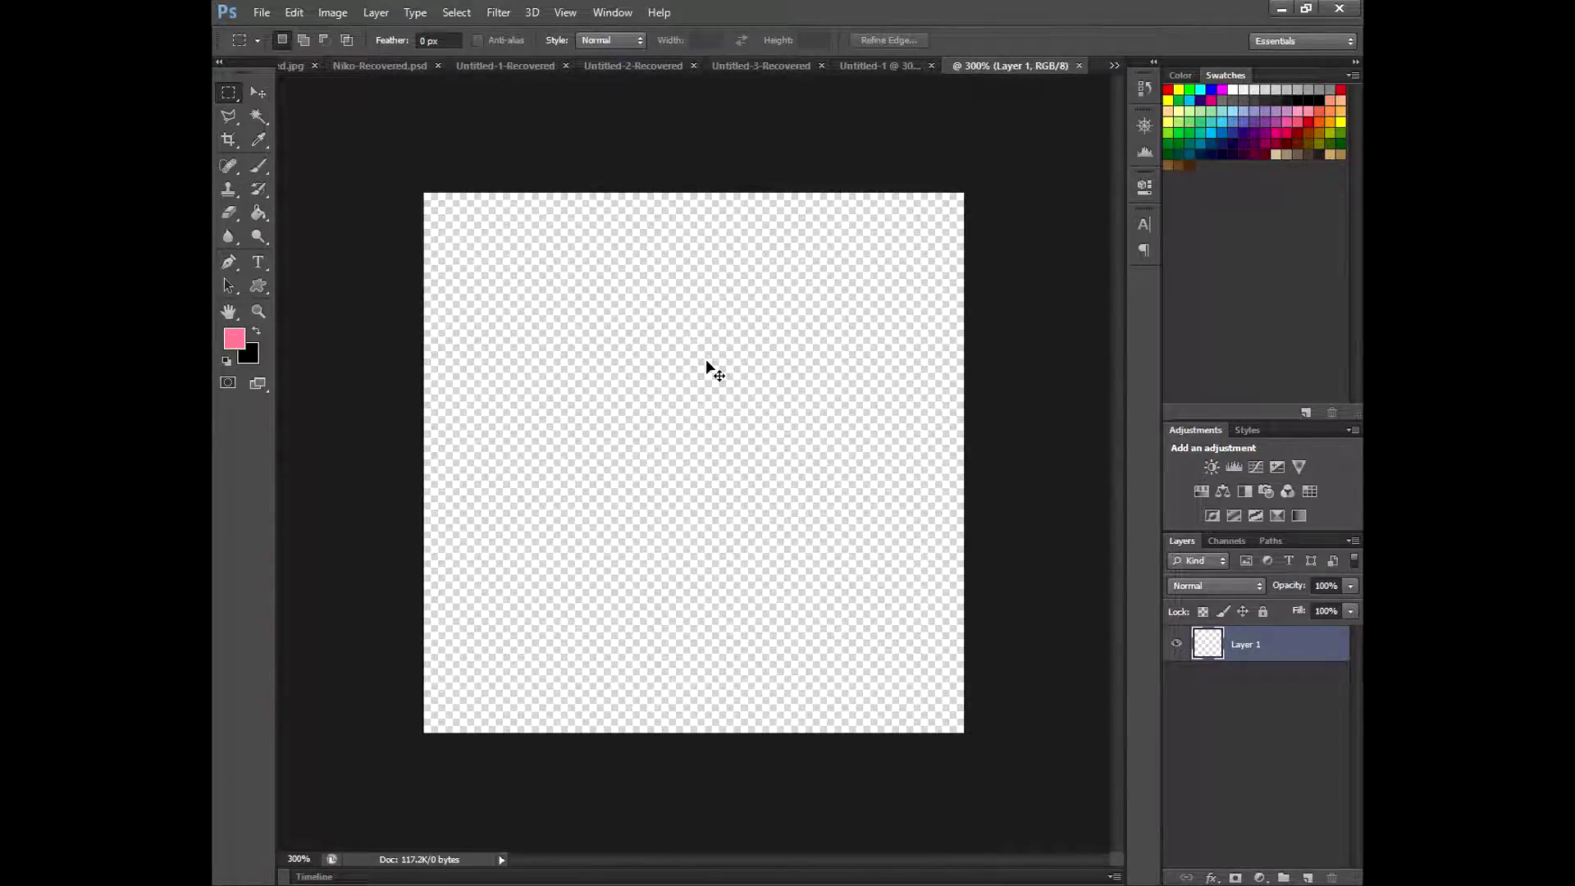
click(259, 285)
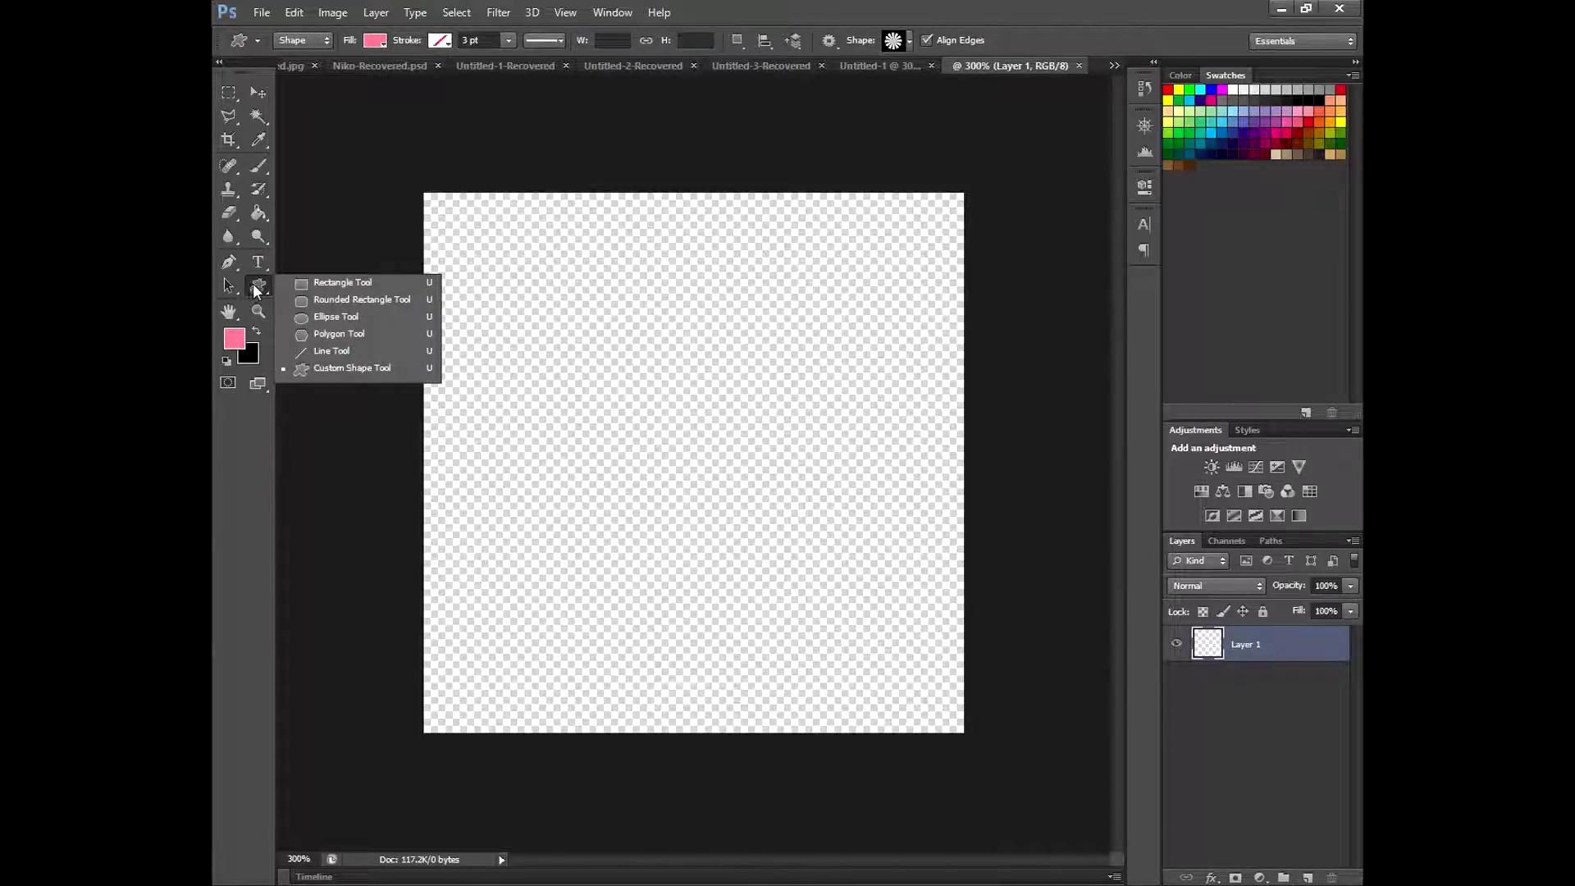
click(256, 288)
click(255, 285)
click(320, 303)
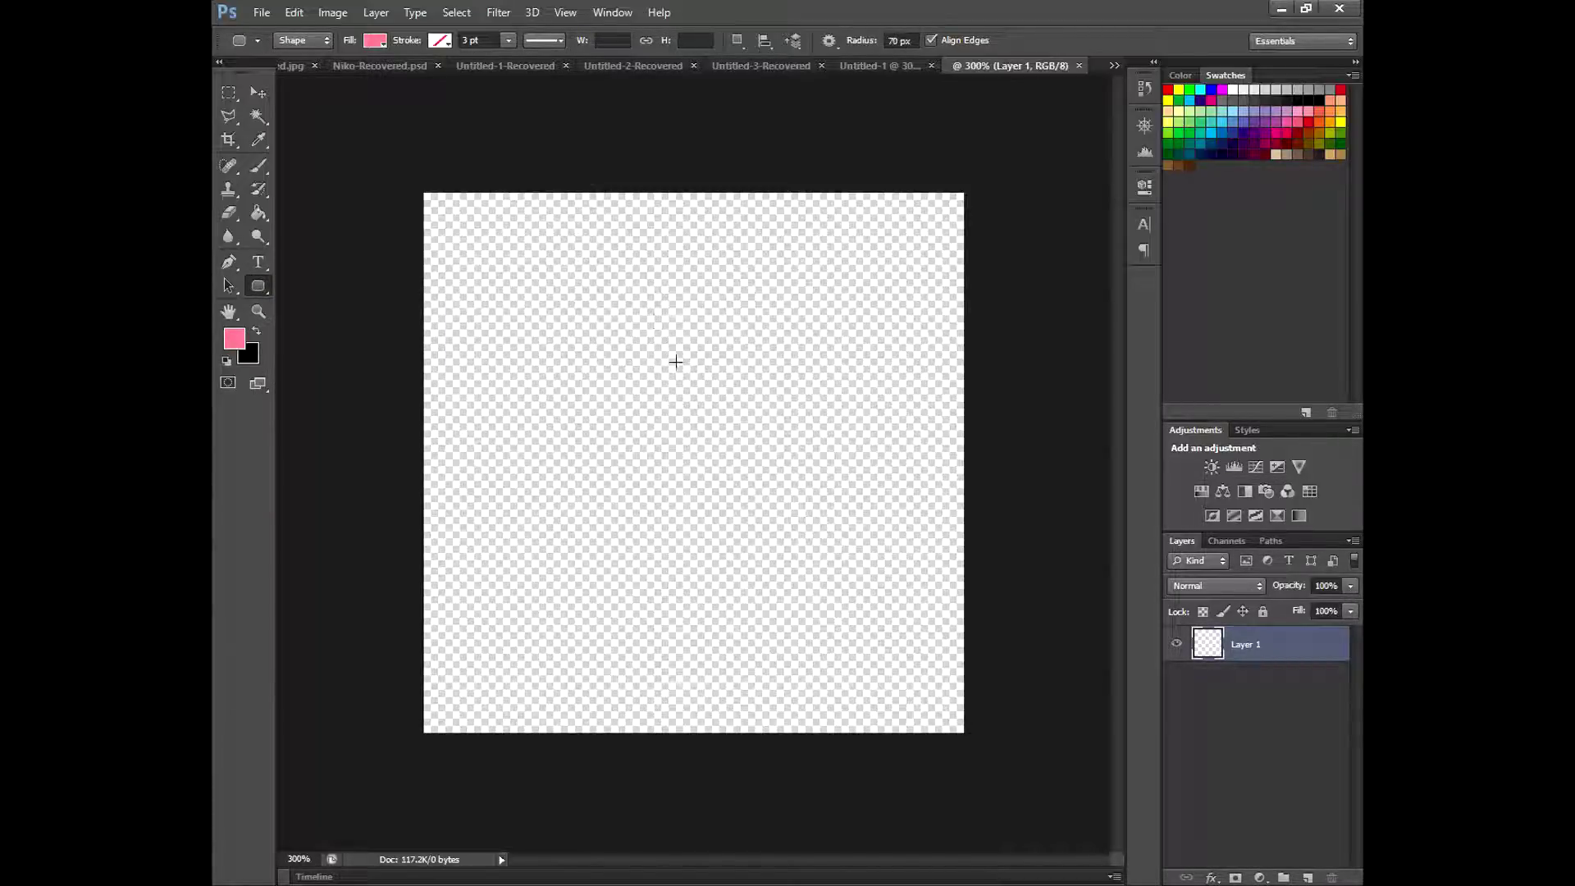
drag(524, 228, 820, 328)
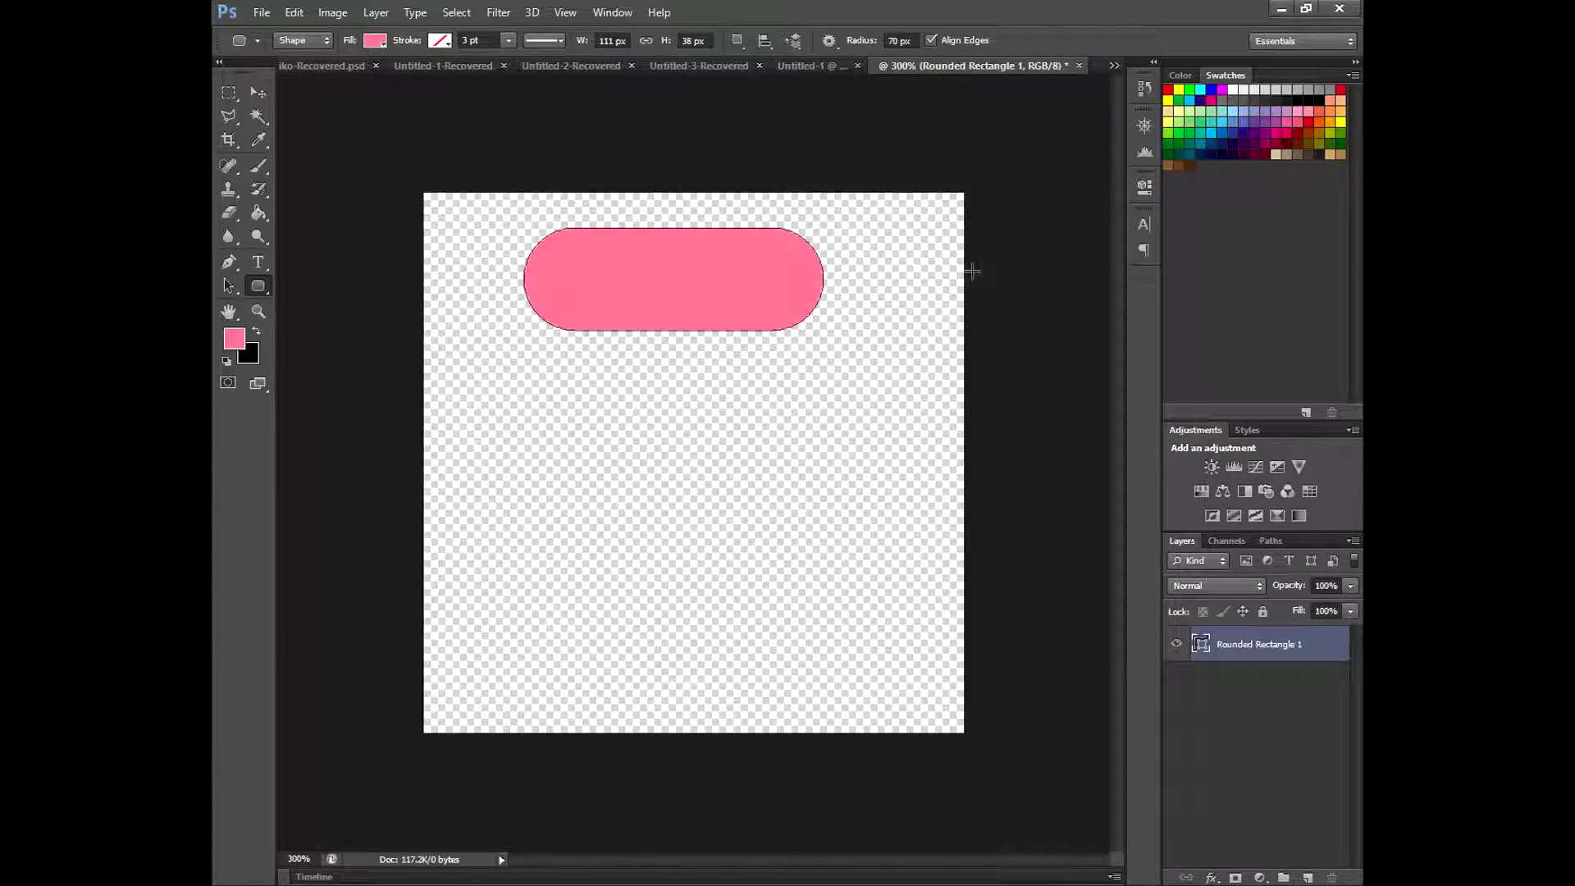
Step: On a new layer, draw a second rounded bar below with a 50 px radius
click(1307, 877)
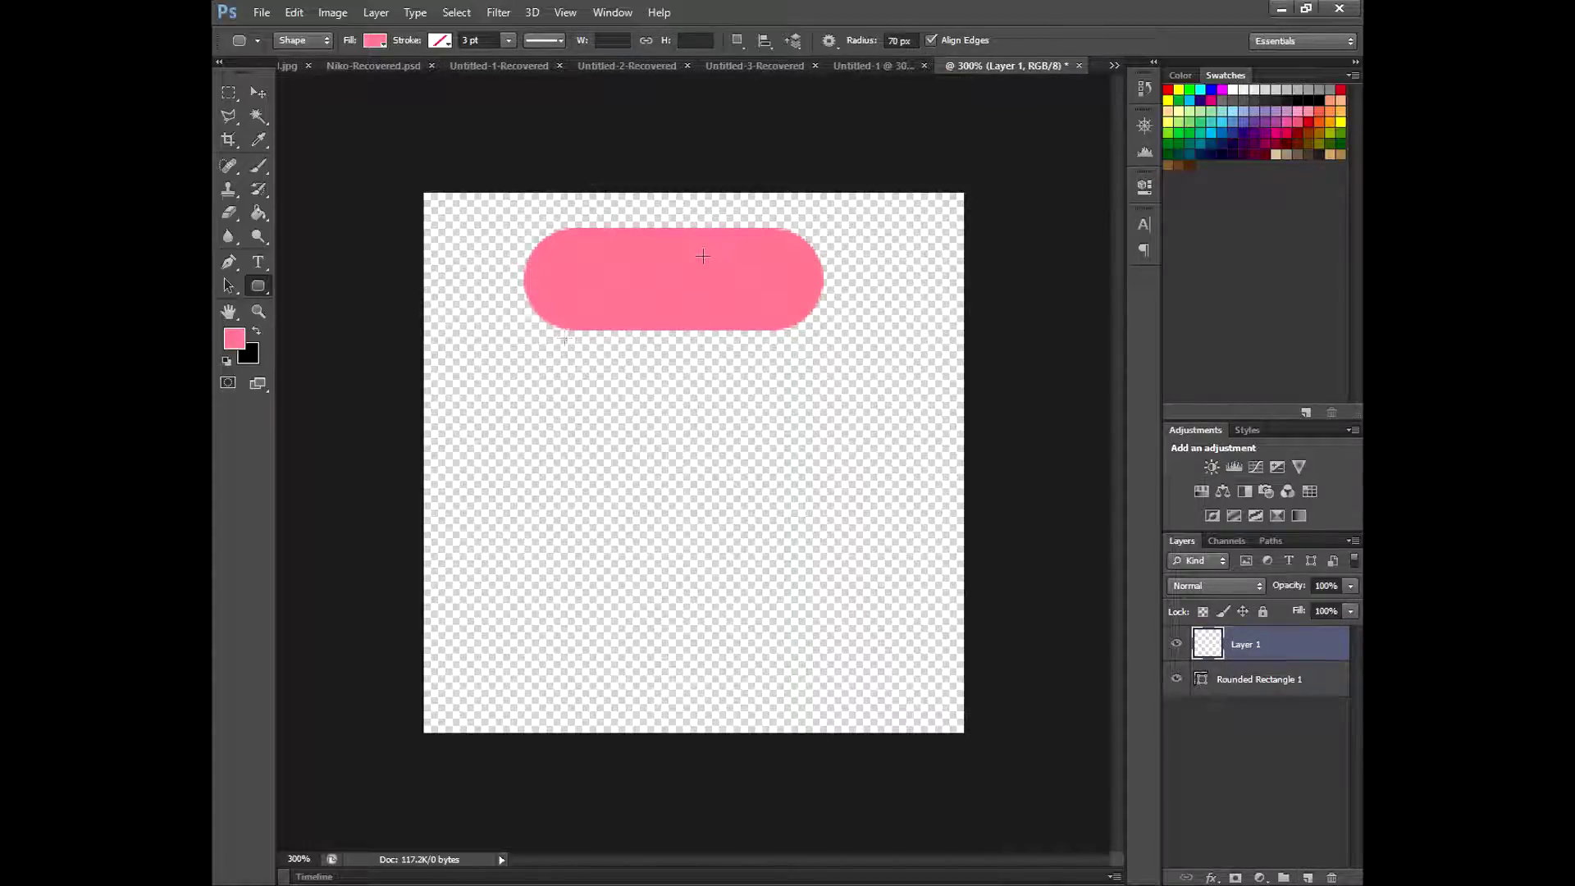
click(895, 40)
text(50)
key(Return)
drag(532, 360, 811, 465)
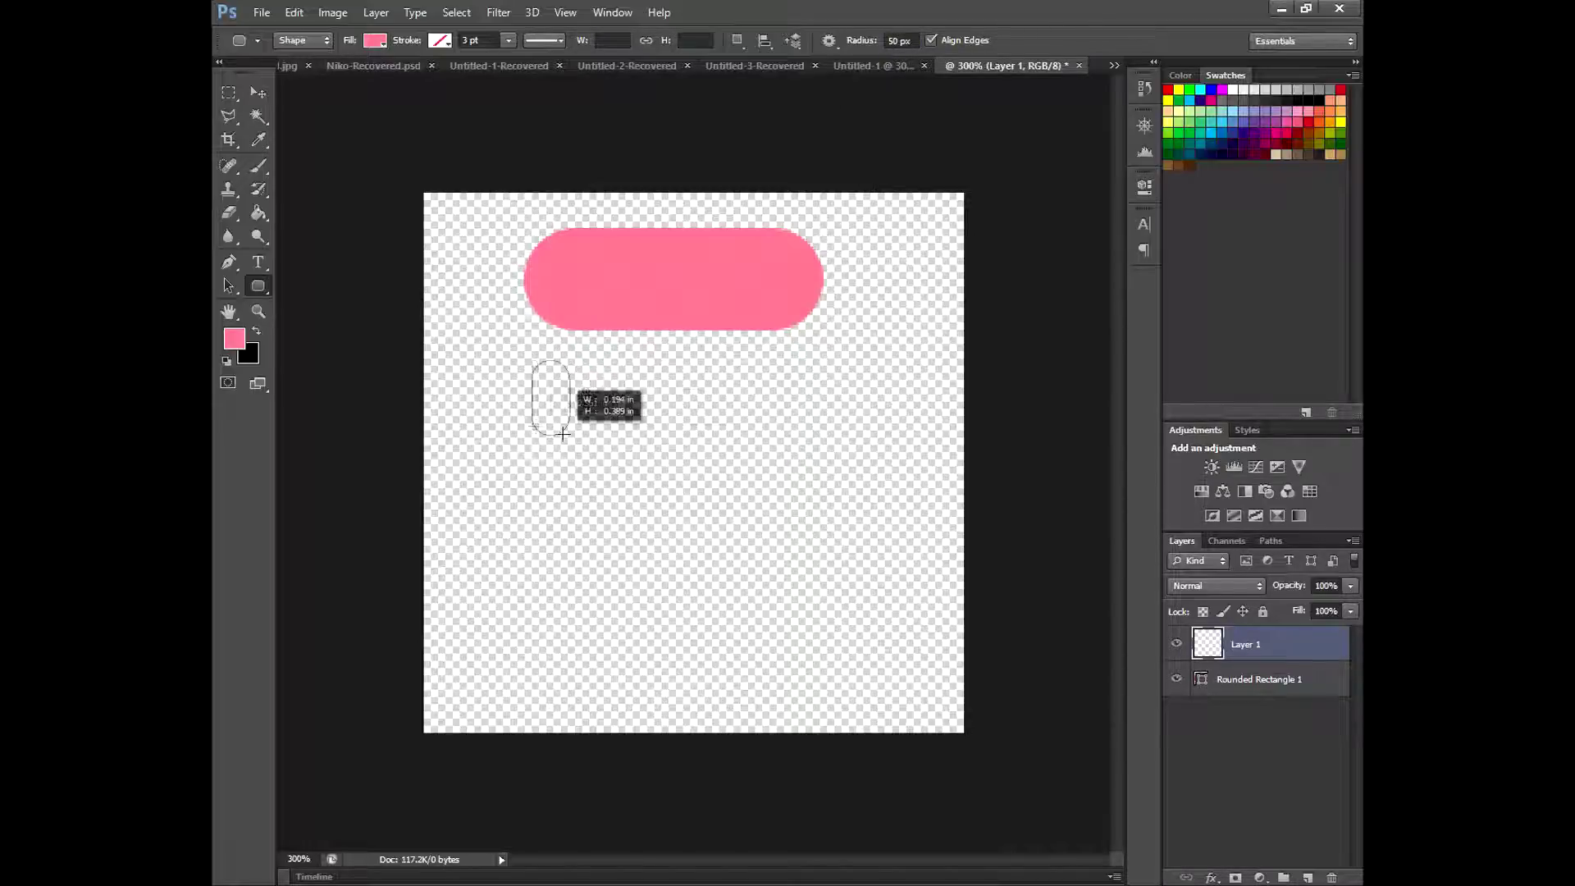
Step: Draw third and fourth rounded bars below, with 40 px and 15 px radii
double_click(898, 40)
text(4)
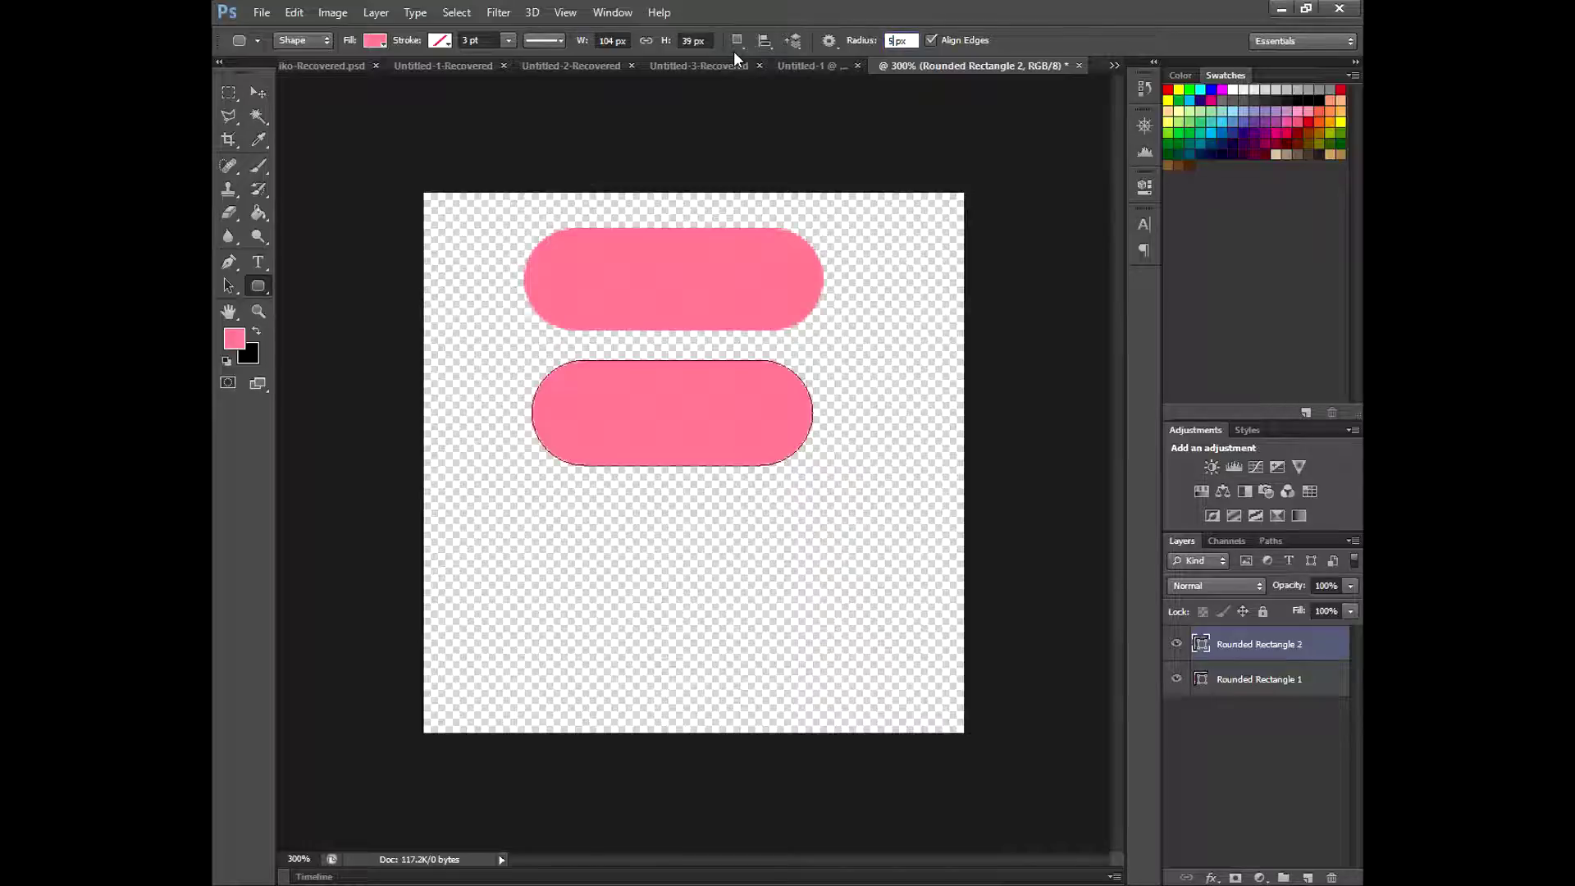
text(0)
click(1307, 877)
drag(524, 493, 794, 593)
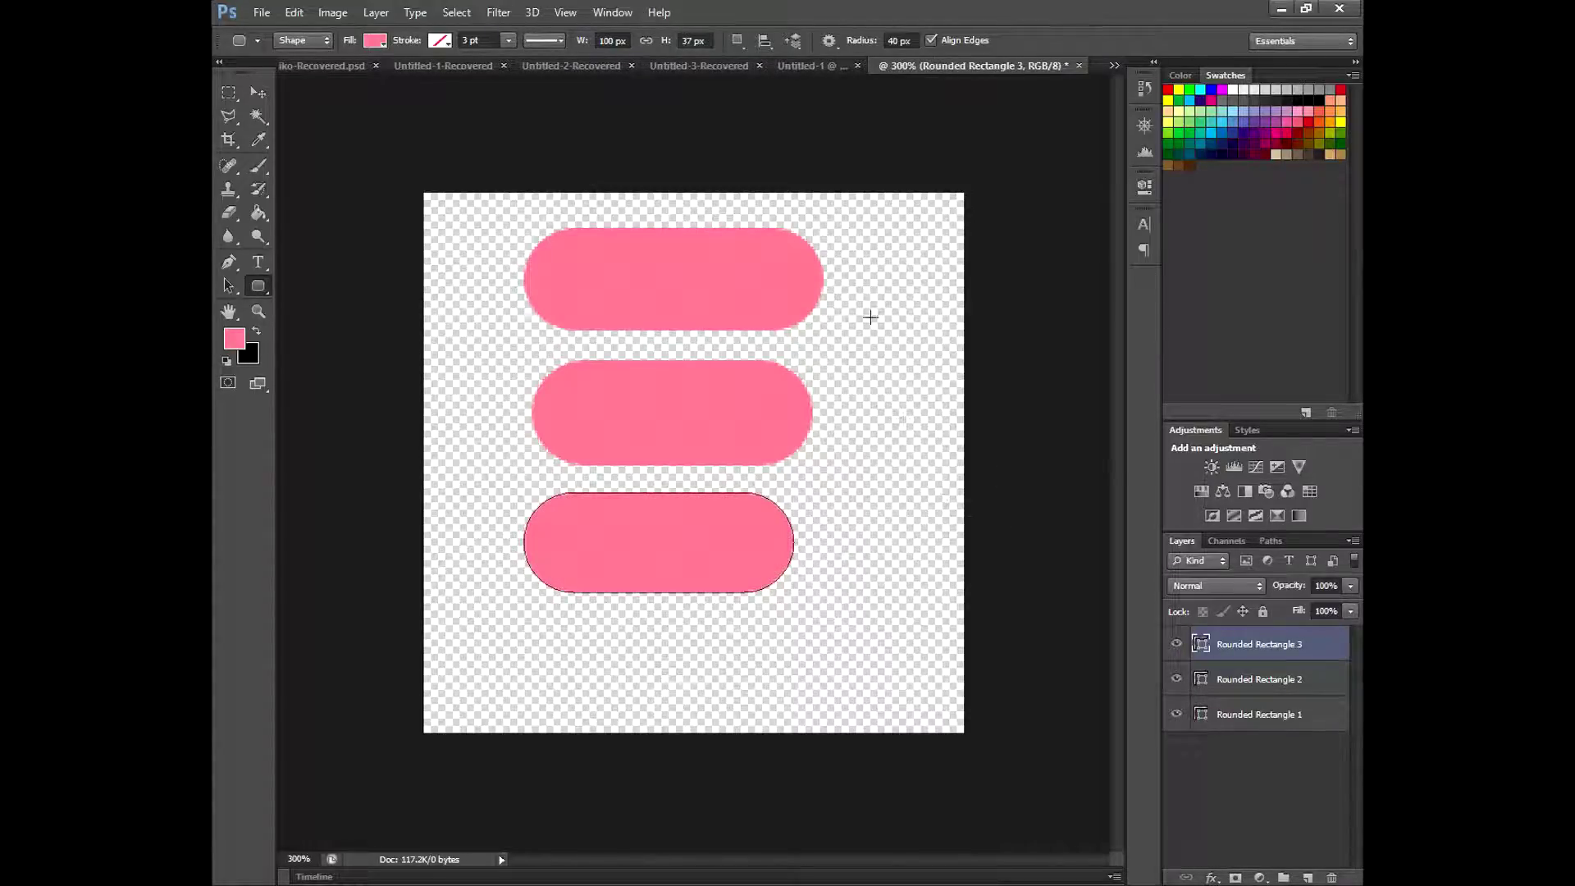
click(898, 41)
text(15)
click(1307, 877)
drag(555, 622, 820, 706)
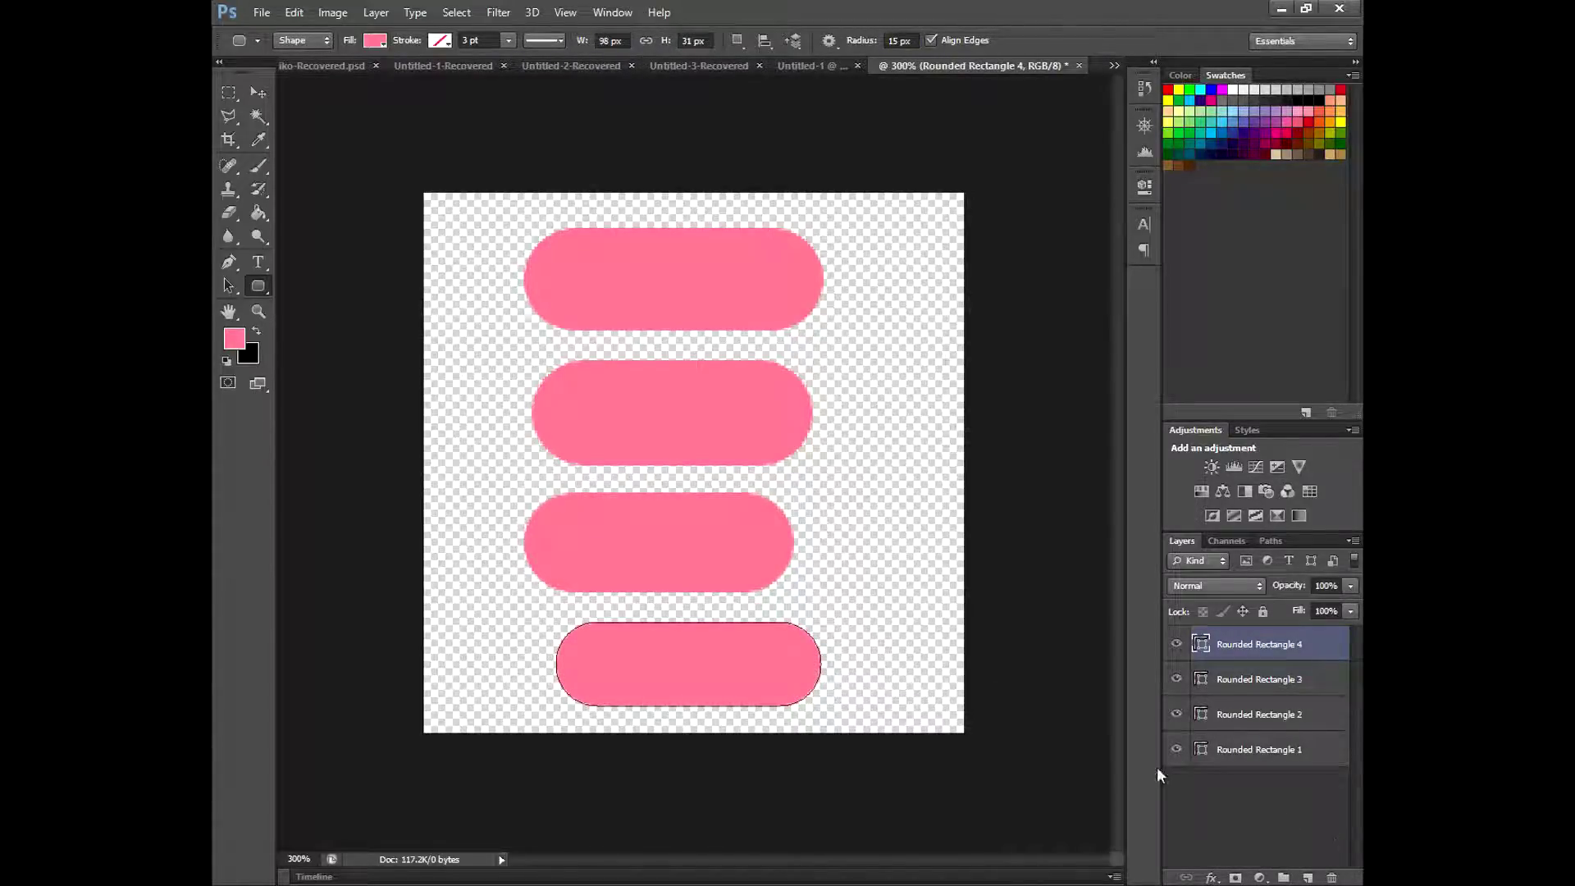
Step: Scale all four rounded-rectangle layers to 54% and move them to the top-left
click(1276, 680)
shift+click(1265, 746)
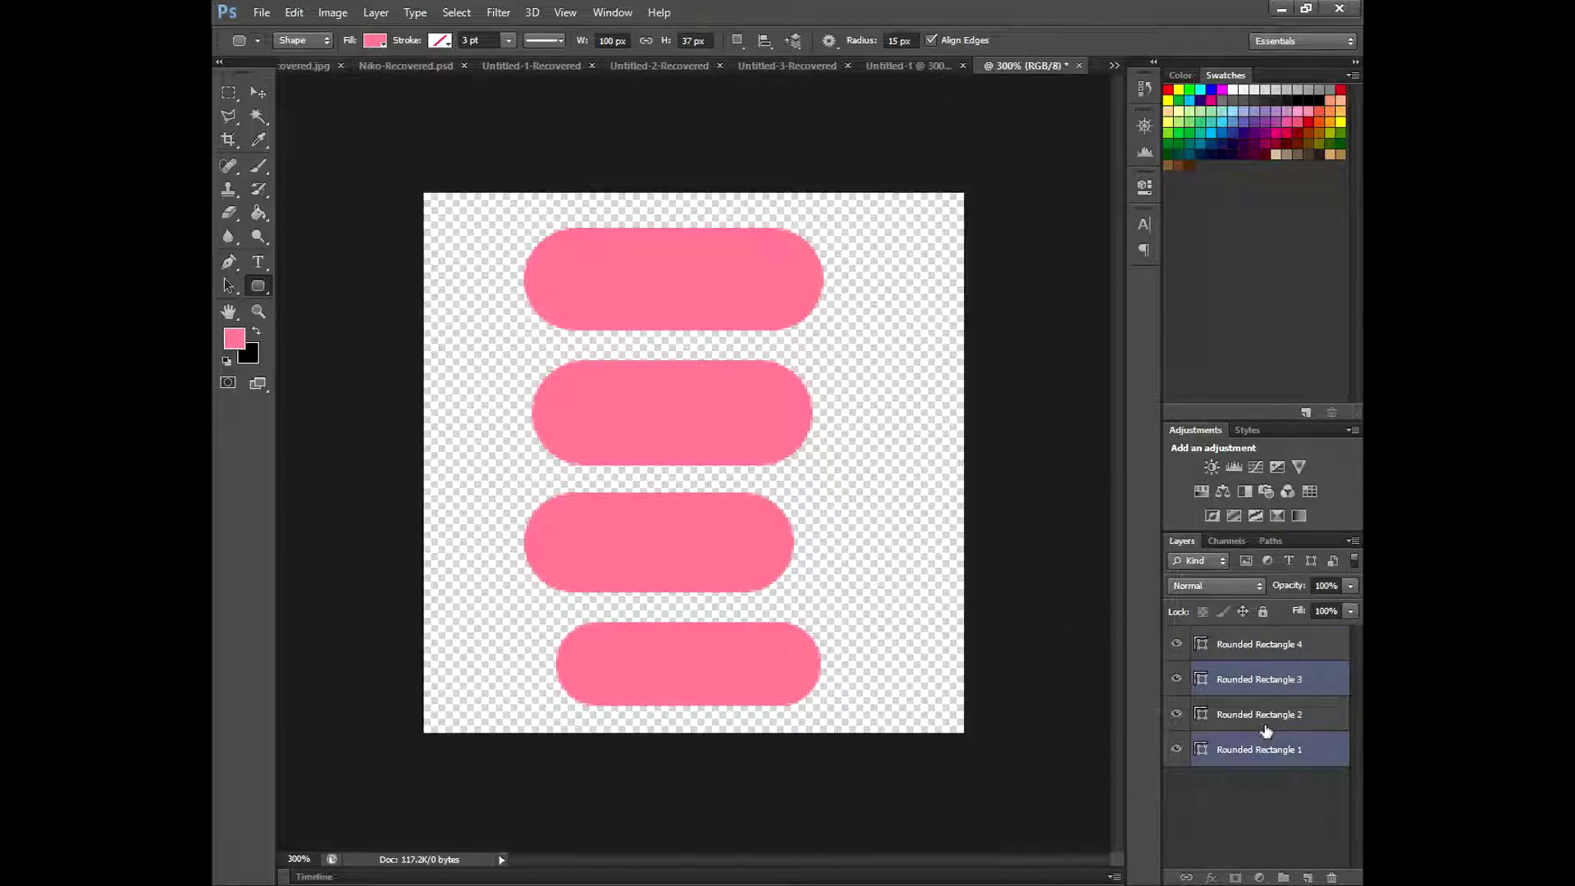
shift+click(1259, 648)
key(ctrl+t)
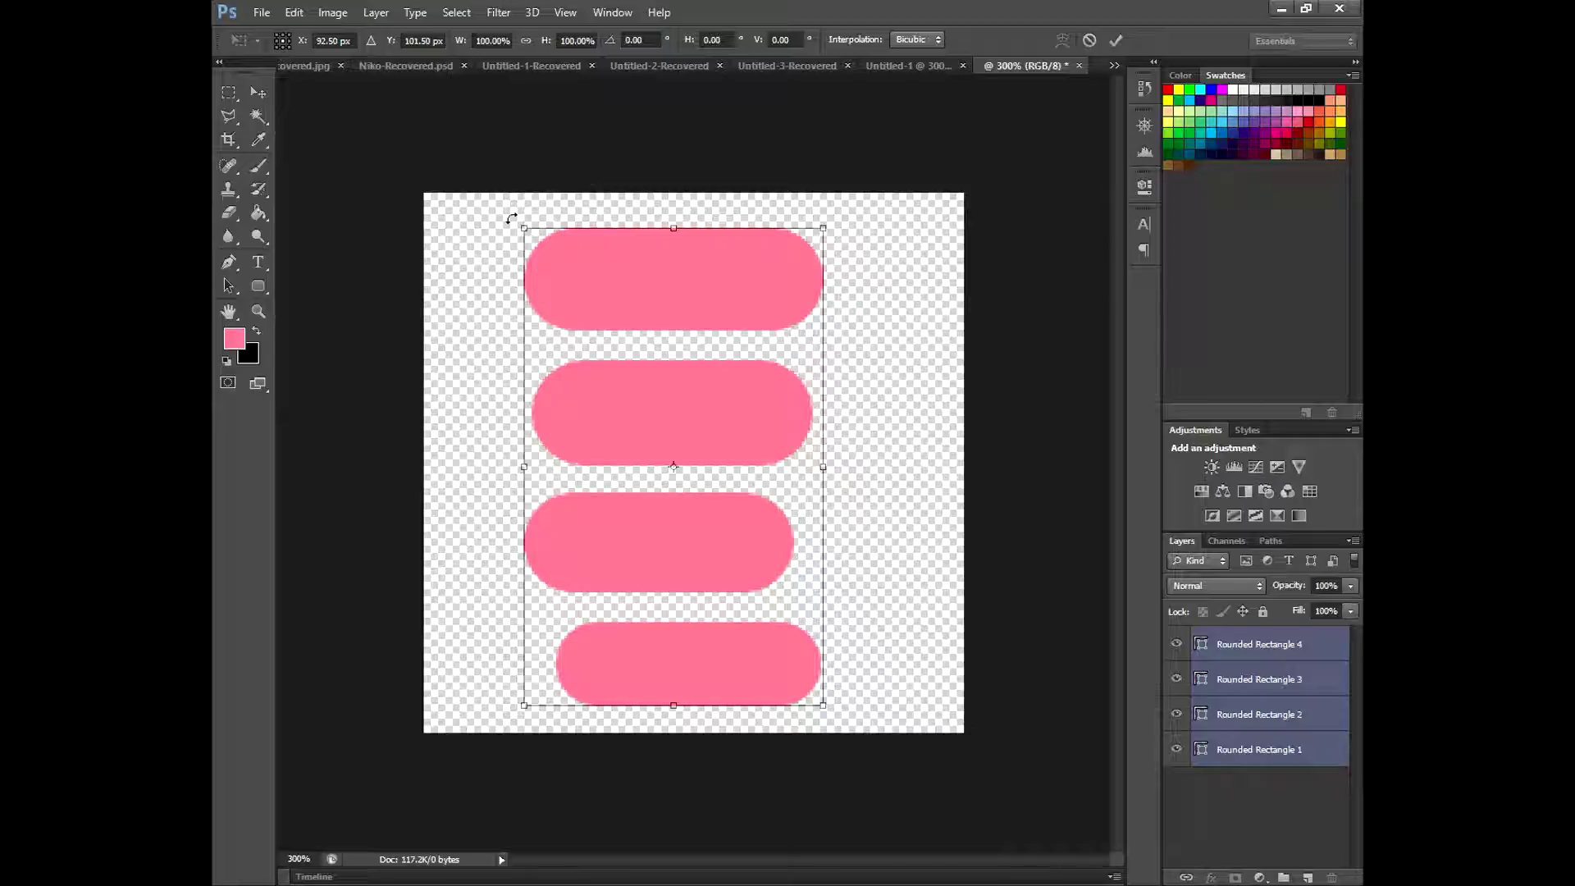
drag(515, 222, 652, 440)
mouse_move(739, 521)
mouse_down()
mouse_move(467, 237)
mouse_move(525, 281)
mouse_up()
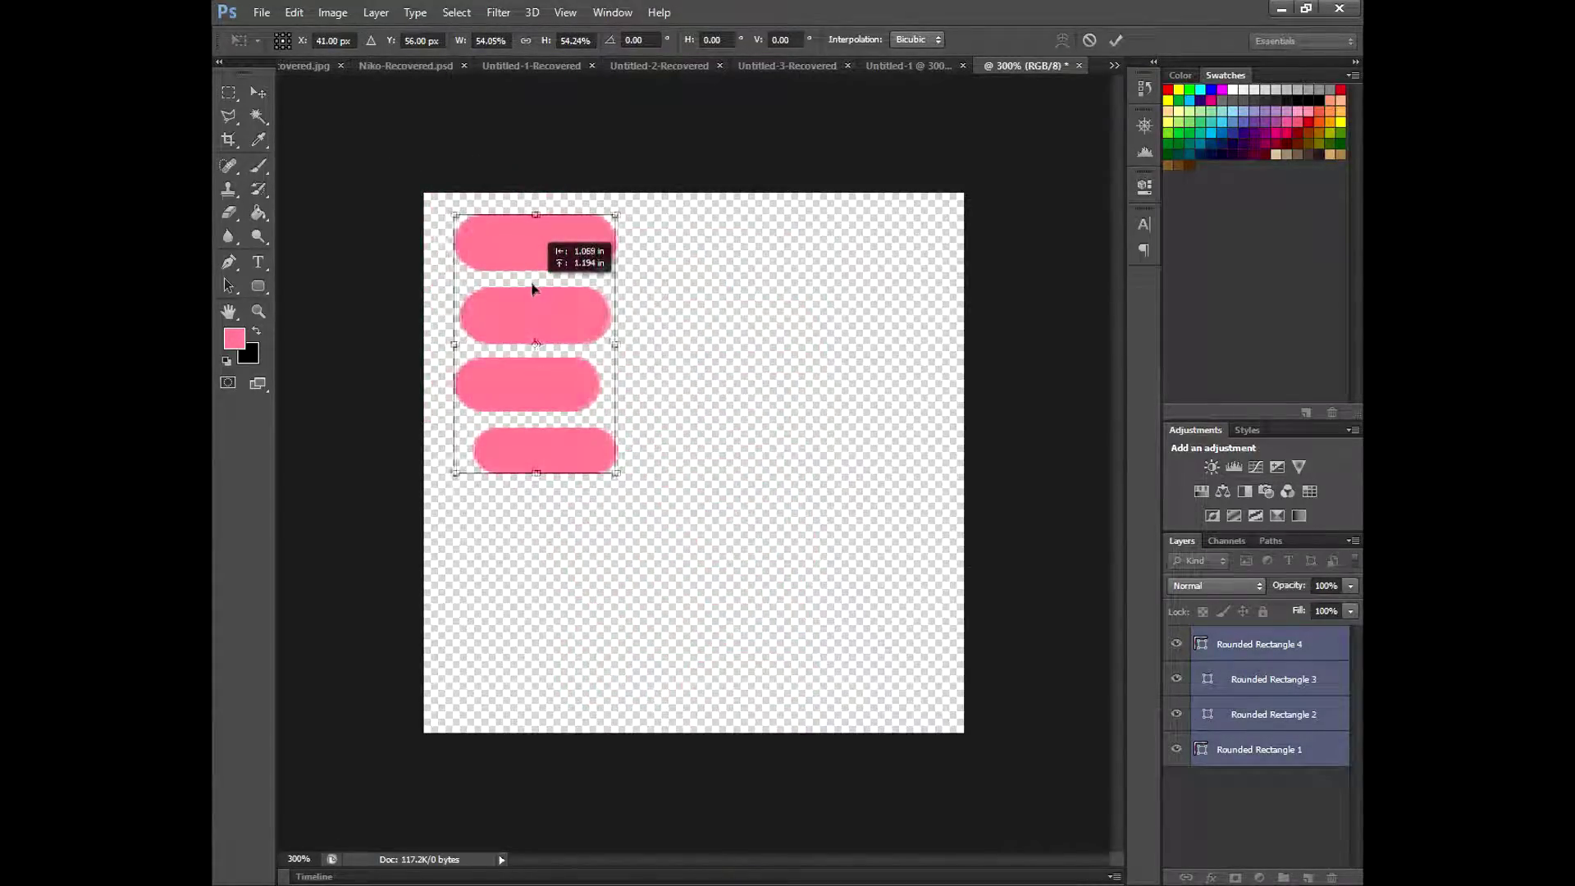
click(1113, 41)
click(1238, 827)
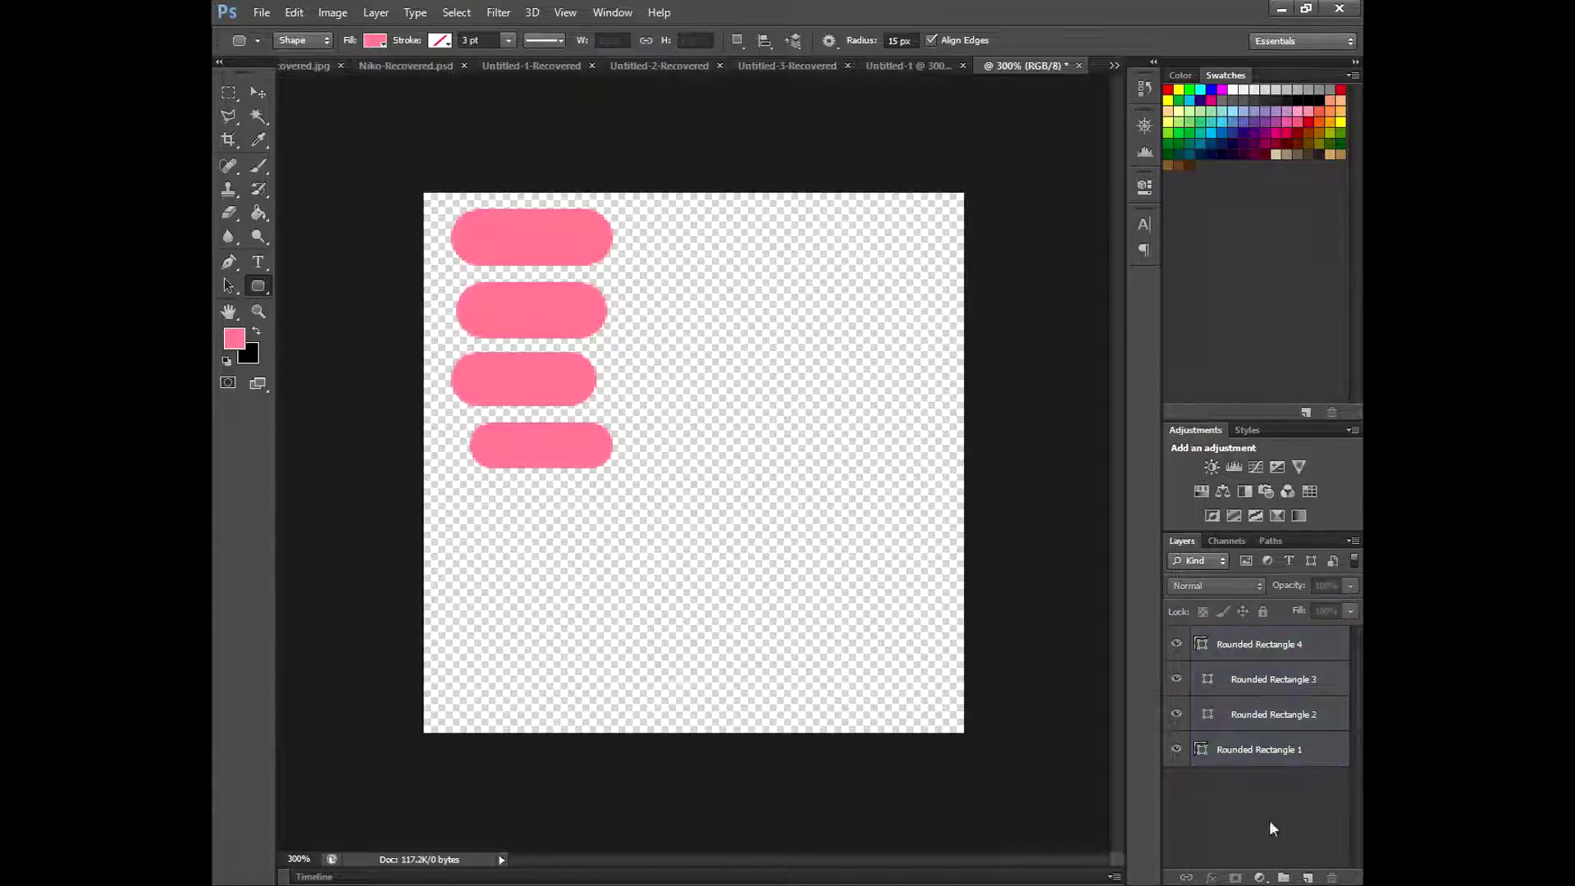
click(1306, 877)
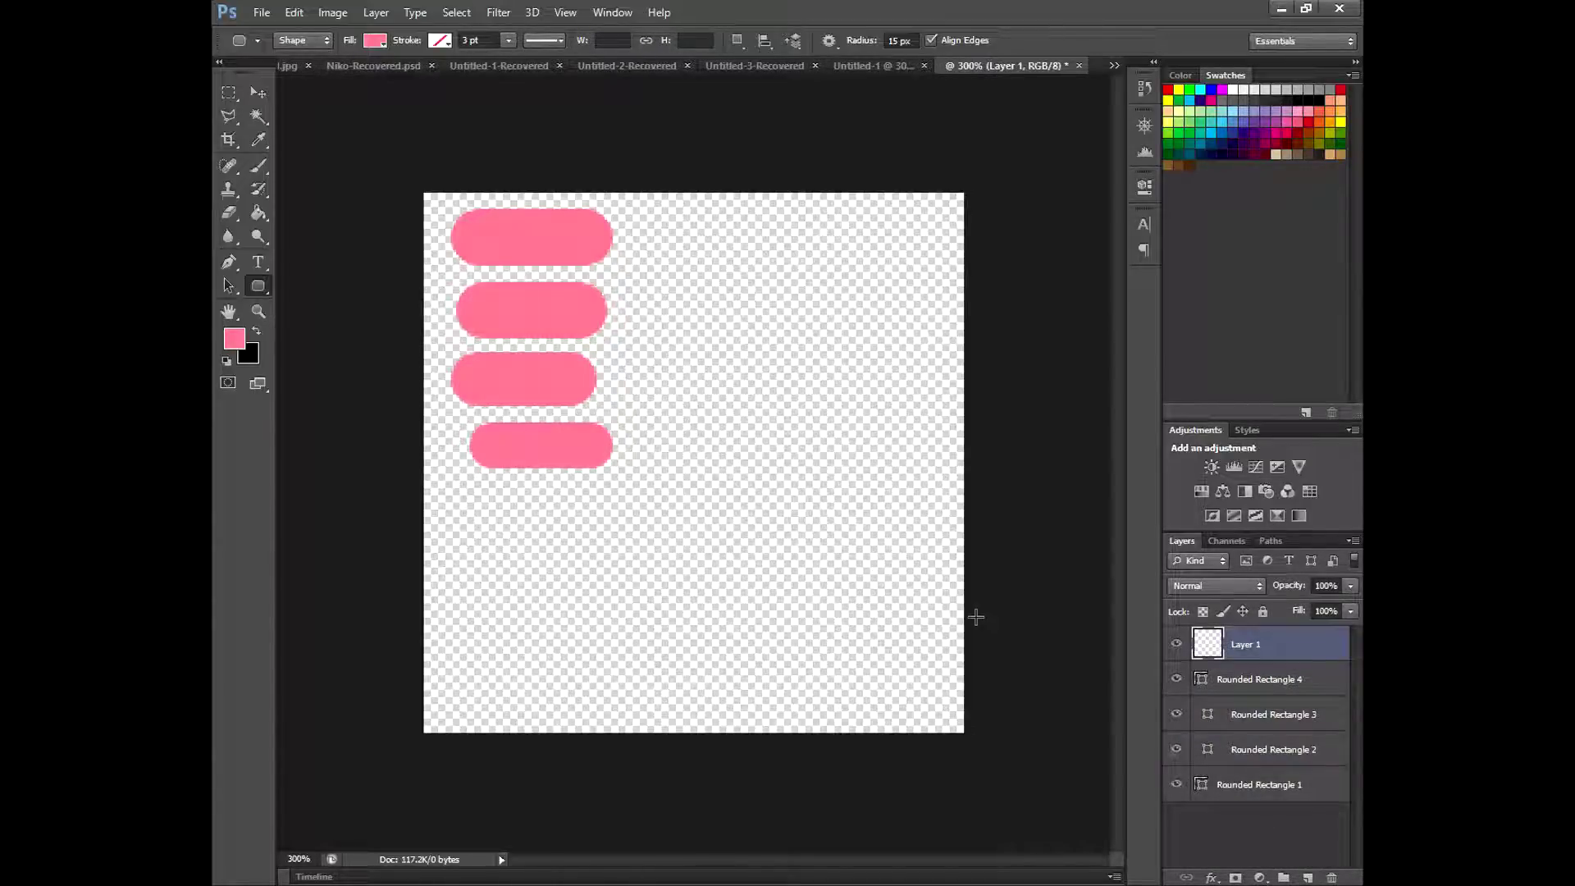
Step: Draw a wide rounded bar at the top right with a 10 px radius
double_click(898, 41)
text(10)
mouse_move(658, 209)
mouse_down()
mouse_move(851, 315)
mouse_move(909, 282)
mouse_up()
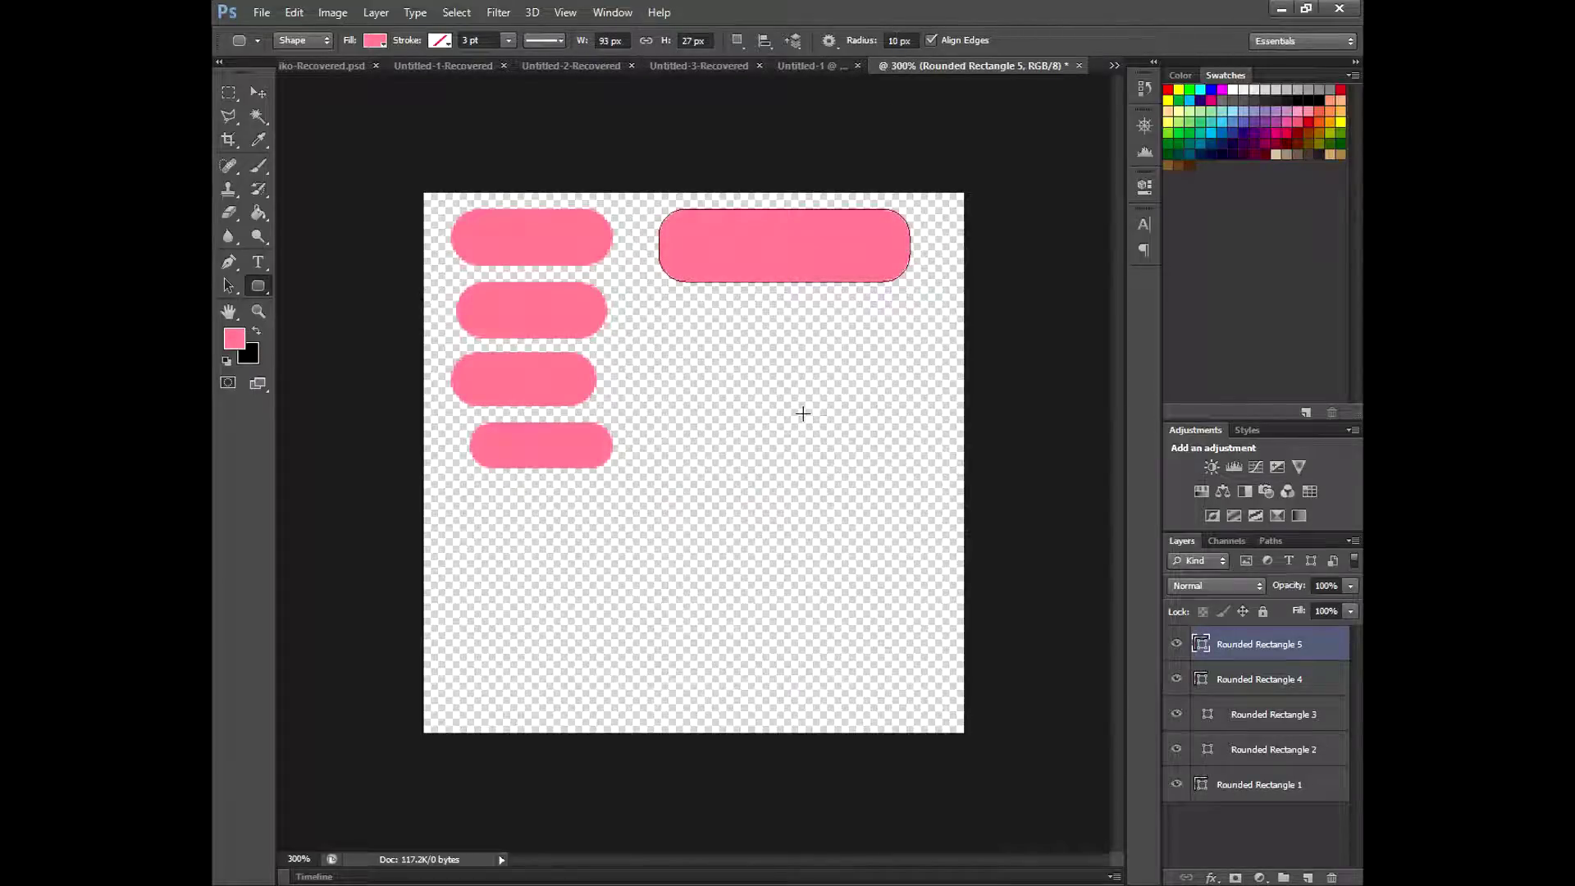
click(1307, 877)
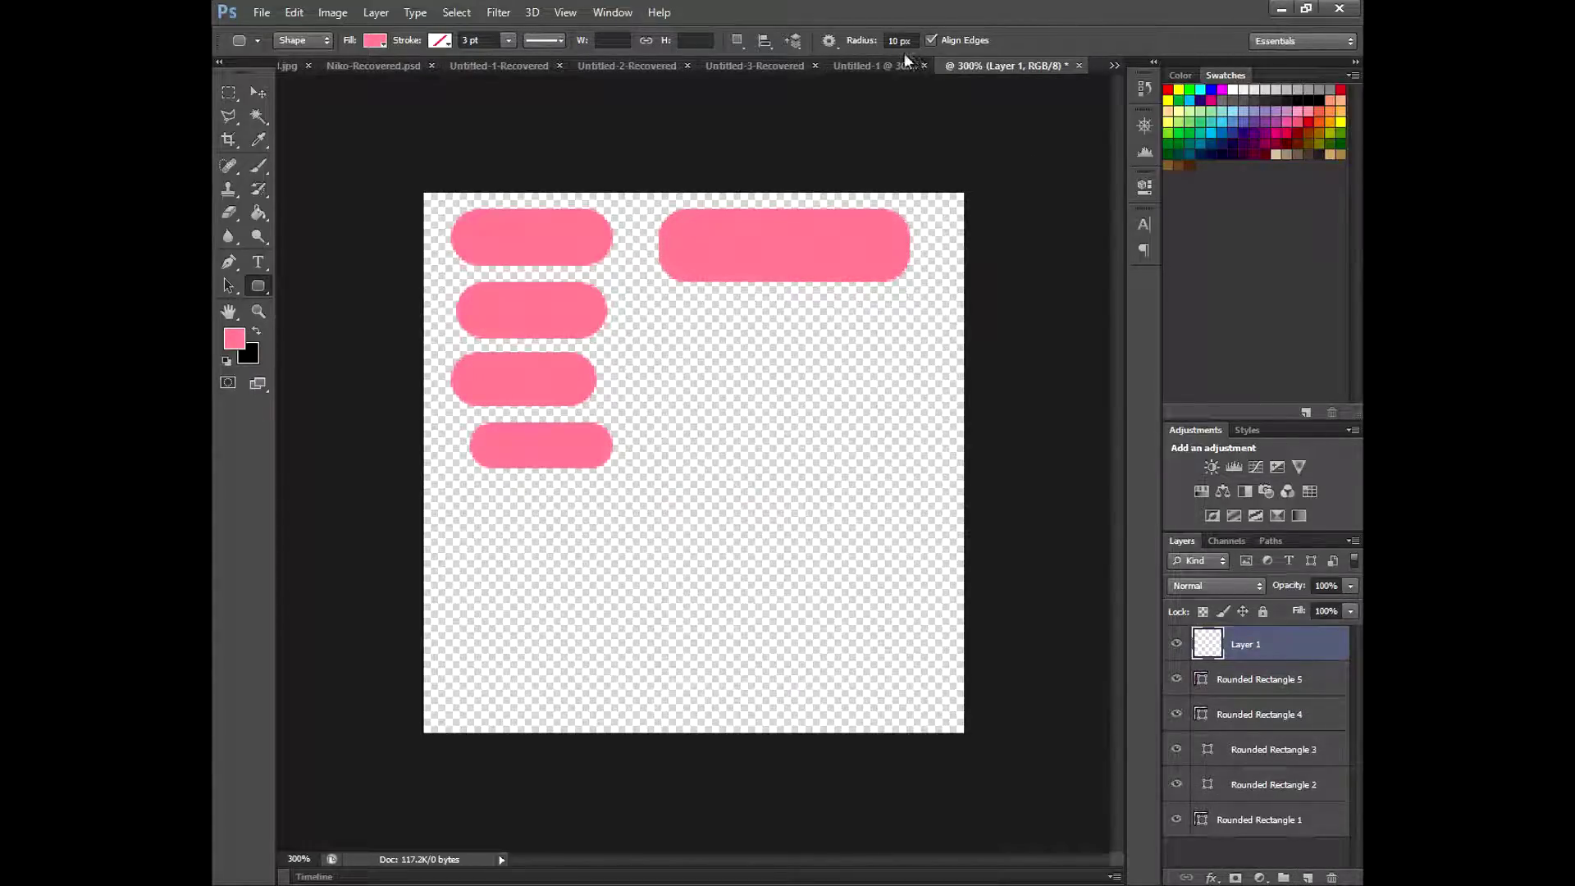
Step: Draw a smaller 5 px-radius rounded rectangle below it and move it lower
text(5)
key(Return)
drag(670, 315, 901, 374)
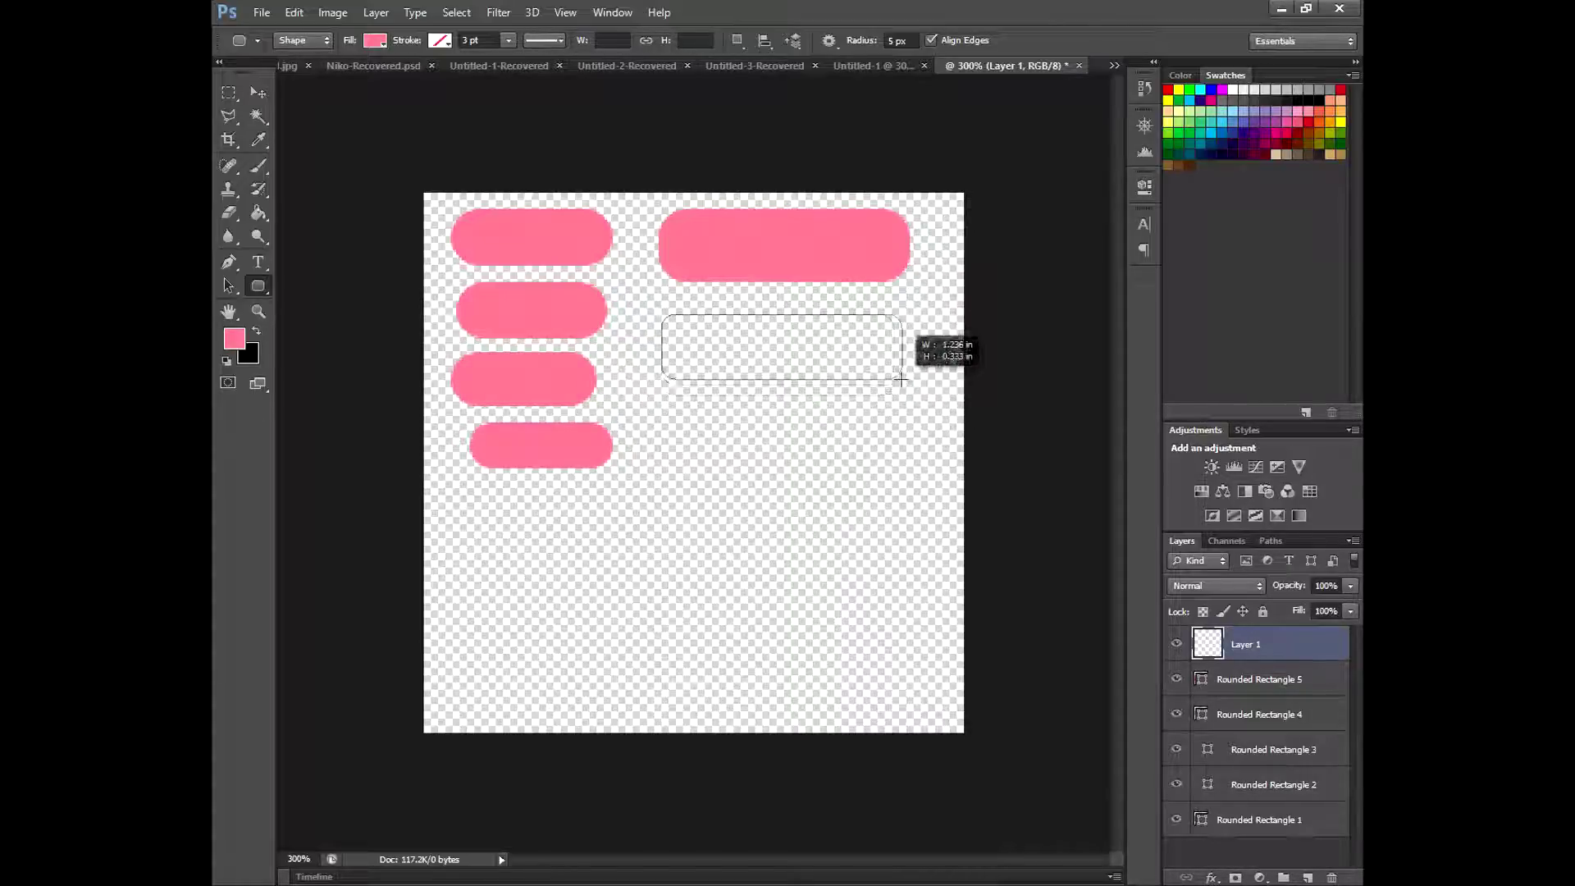
drag(901, 374, 847, 377)
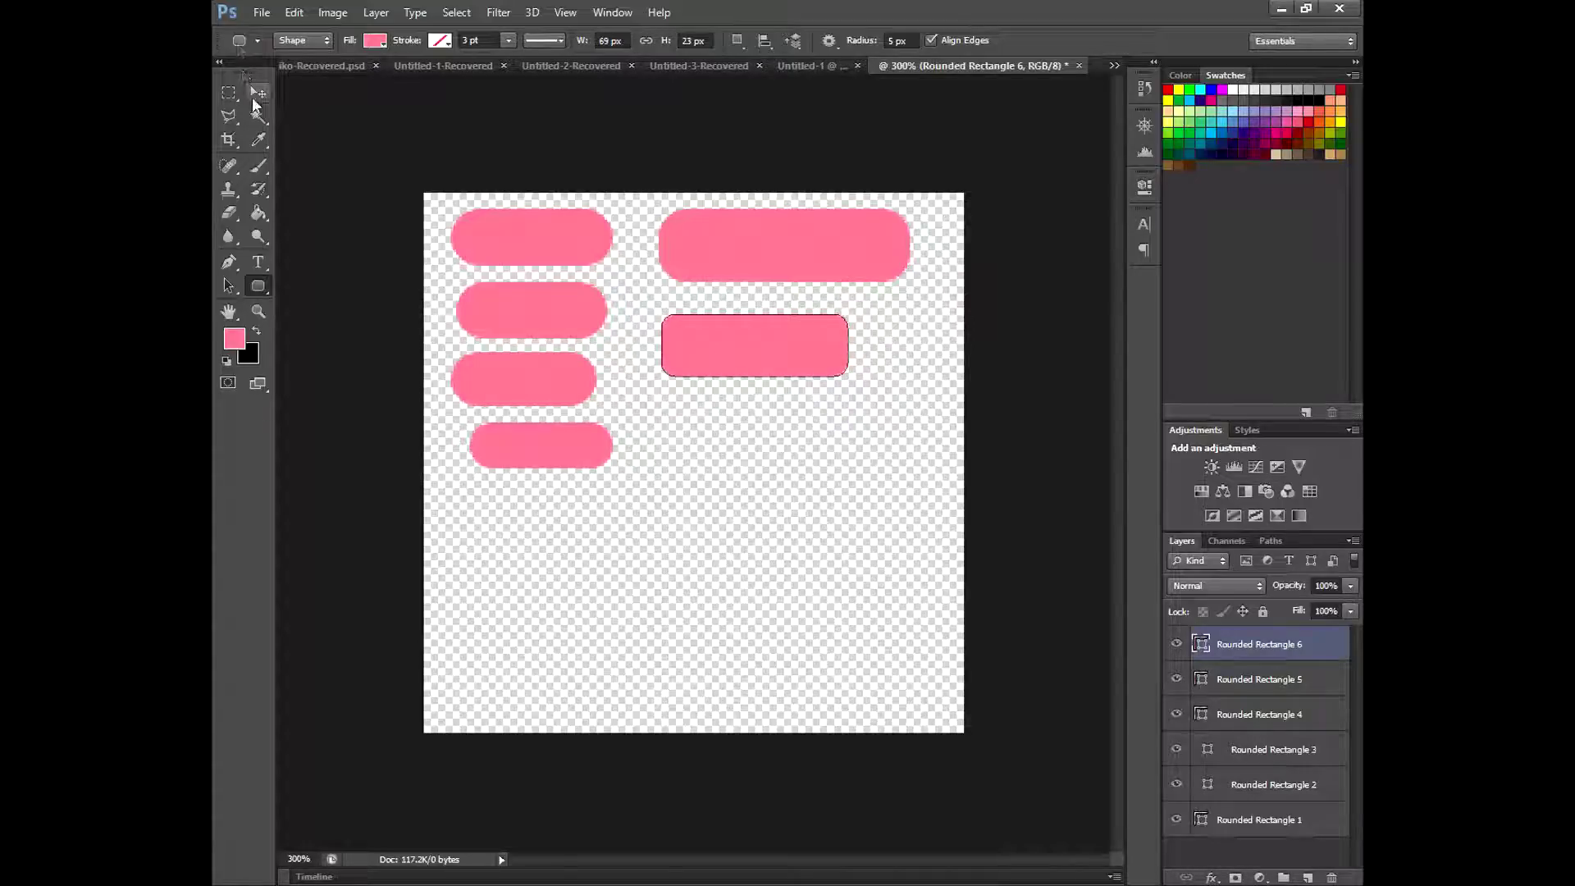
key(v)
drag(711, 333, 732, 336)
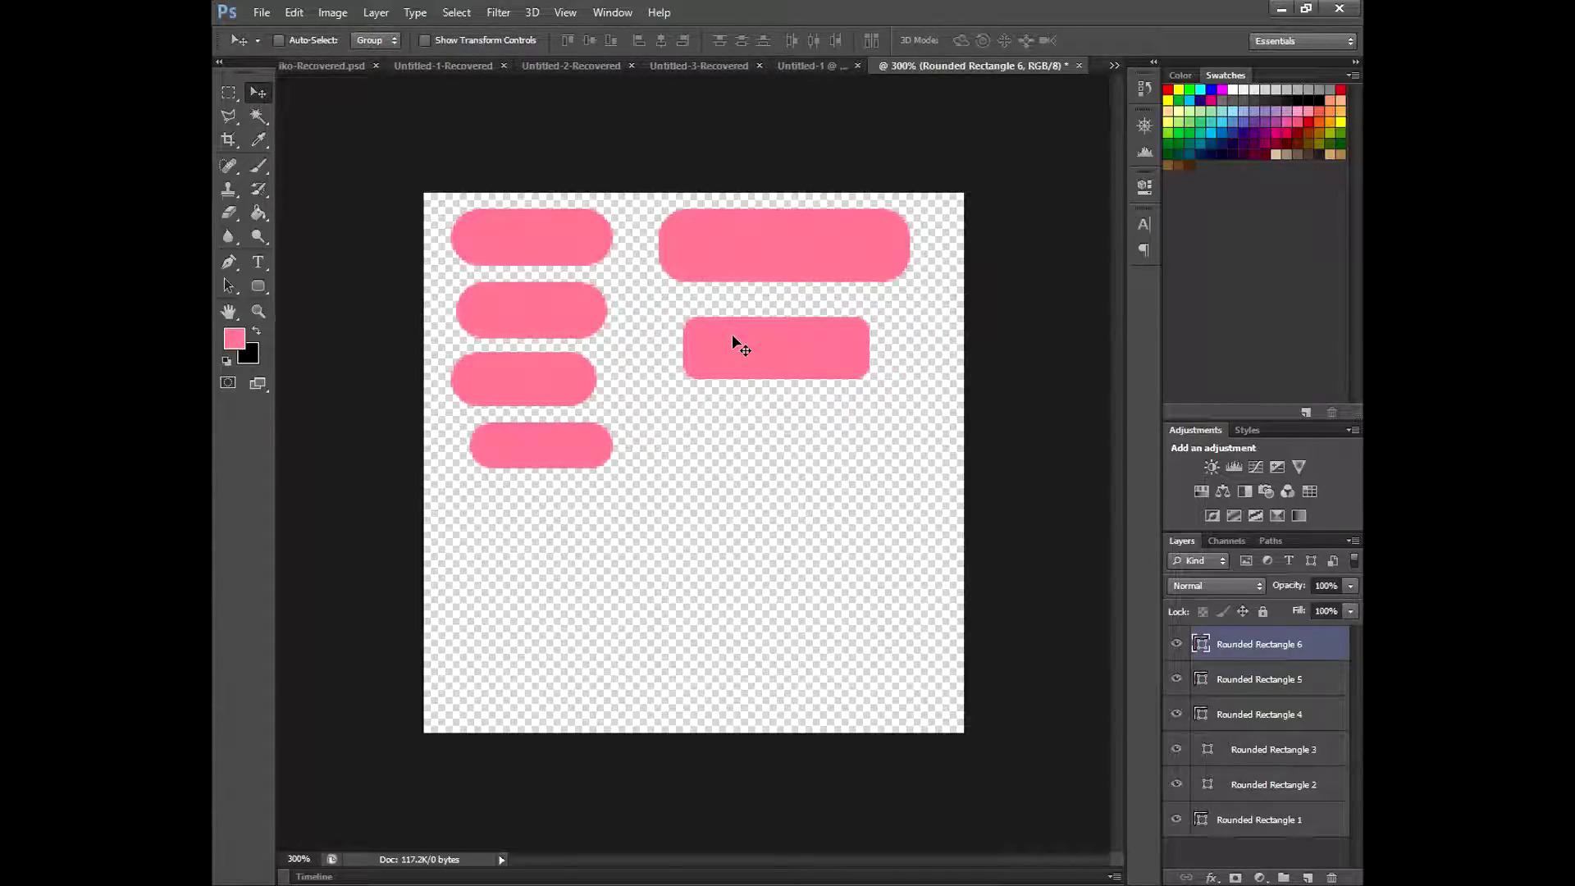
key(ctrl+plus)
key(ctrl+minus)
key(ctrl+minus)
key(ctrl+minus)
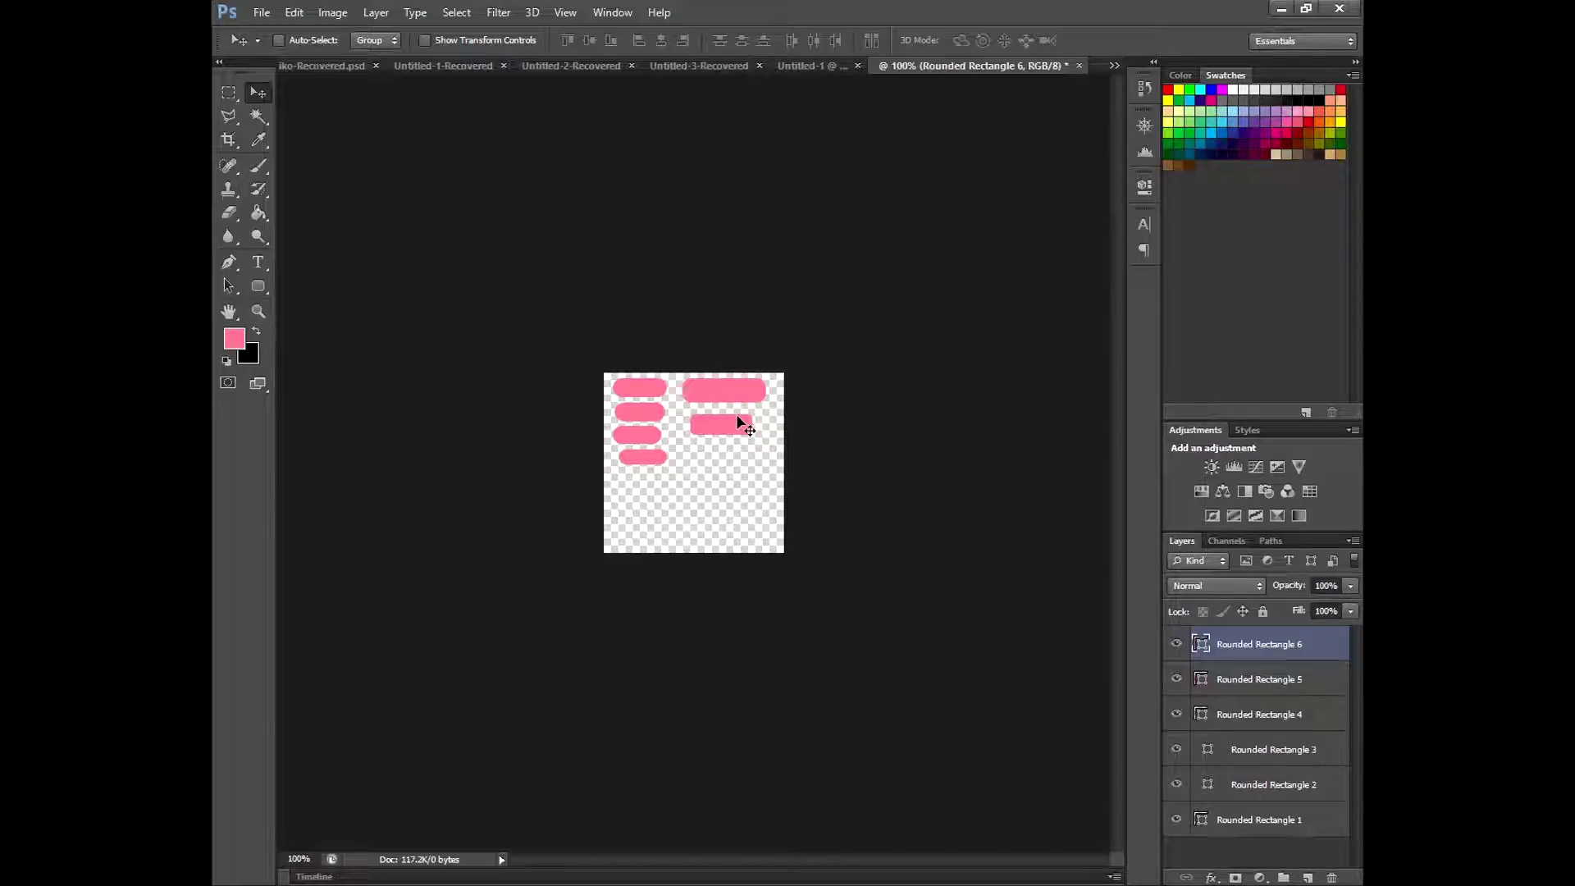
key(ctrl+plus)
key(ctrl+plus)
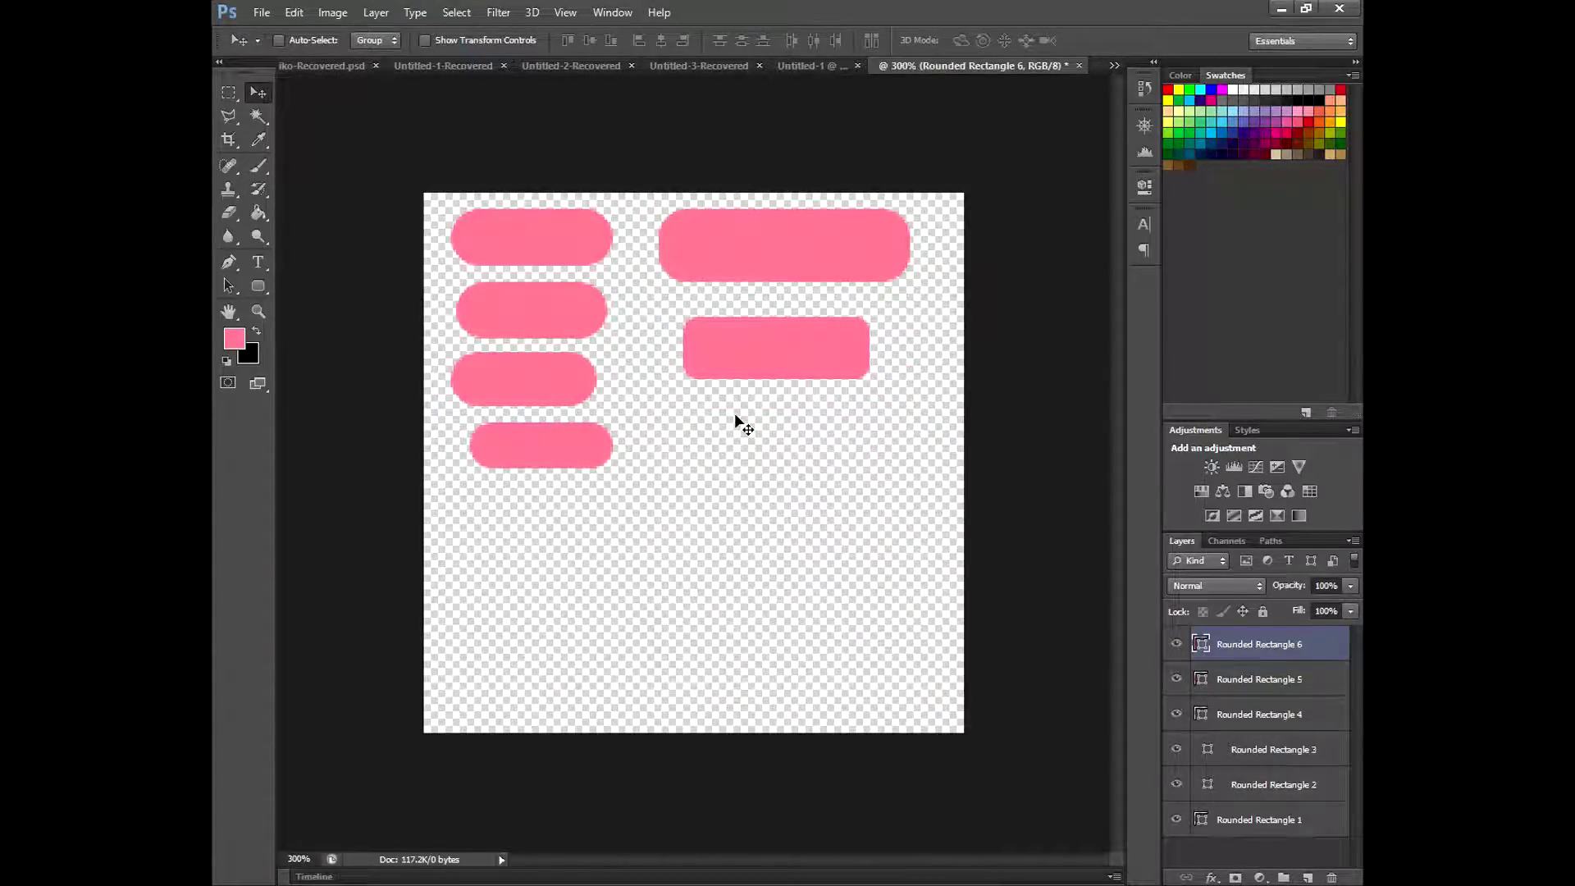
drag(710, 332, 702, 374)
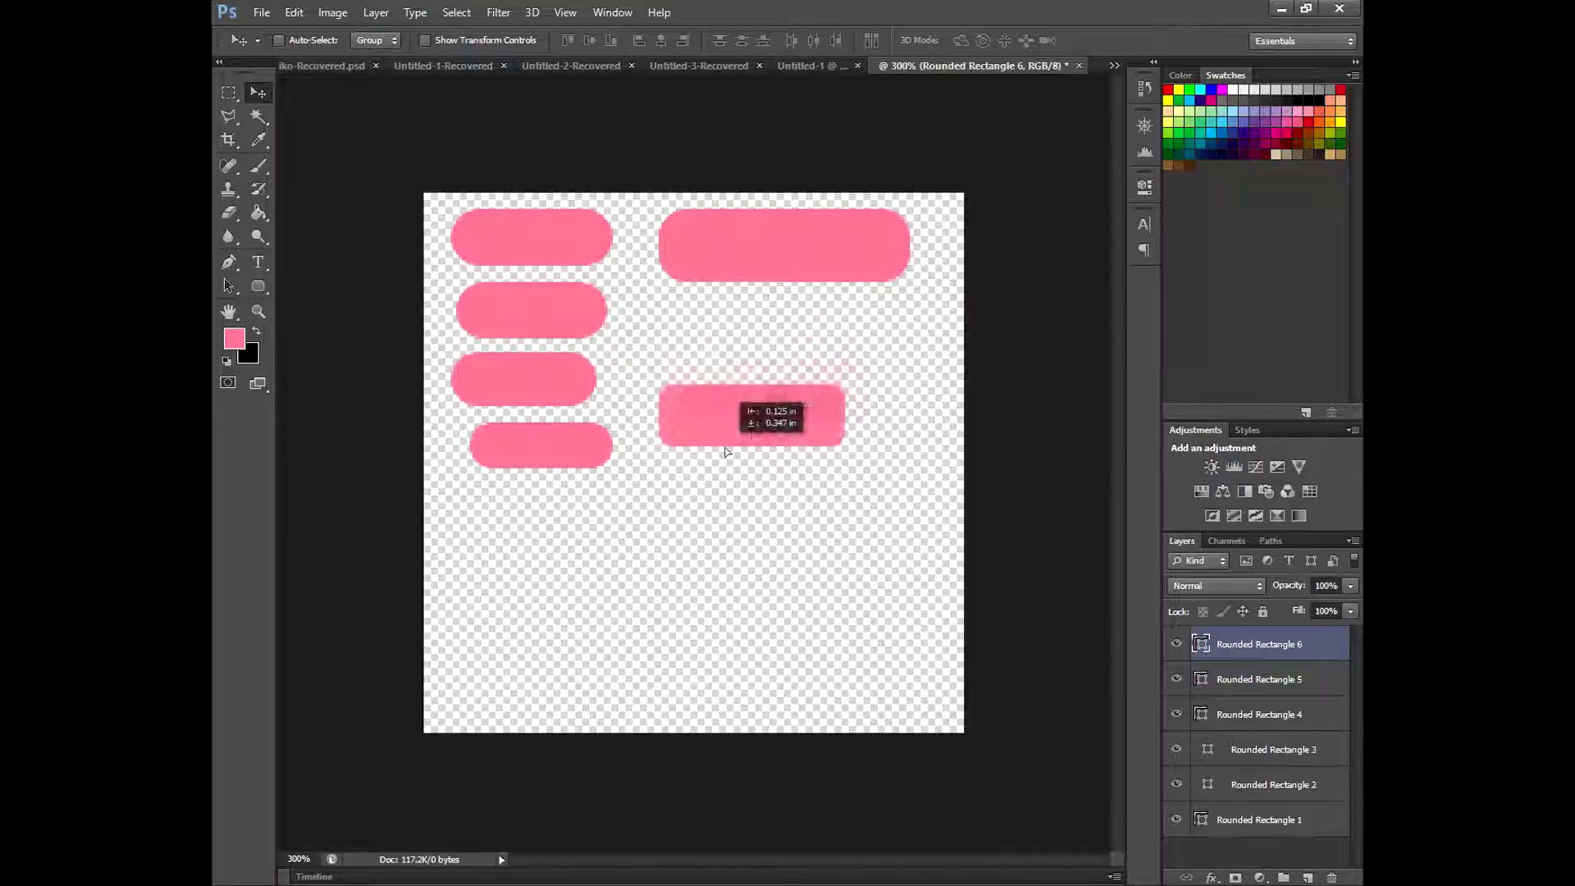
Step: Hide the five other rounded-rectangle layers, leaving Rounded Rectangle 6 visible
click(1176, 678)
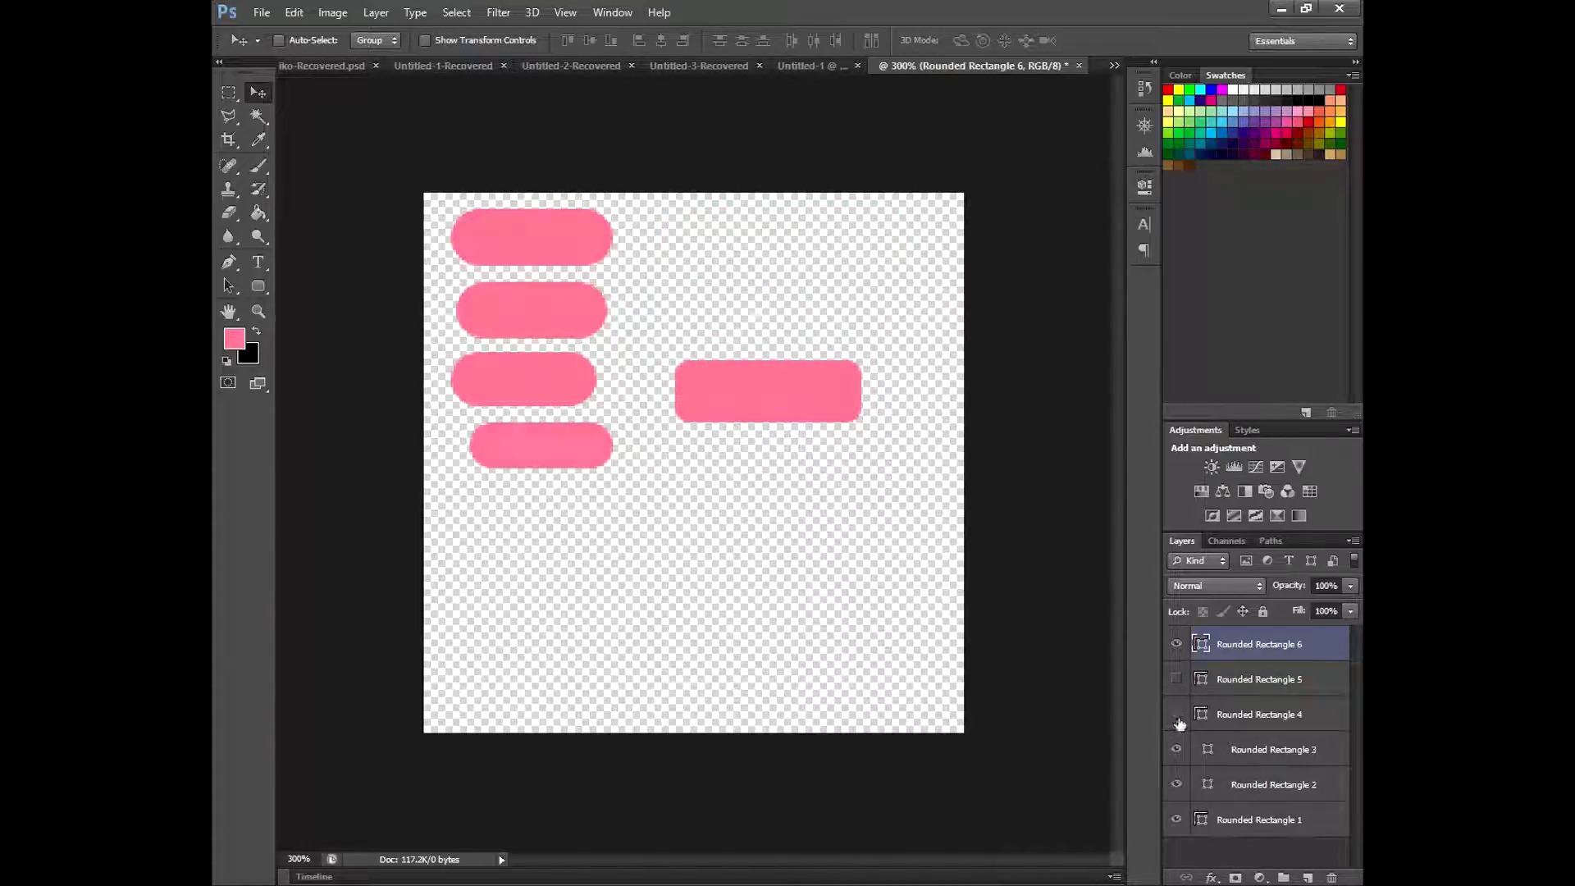
click(1175, 713)
click(1175, 749)
click(1175, 784)
click(1176, 819)
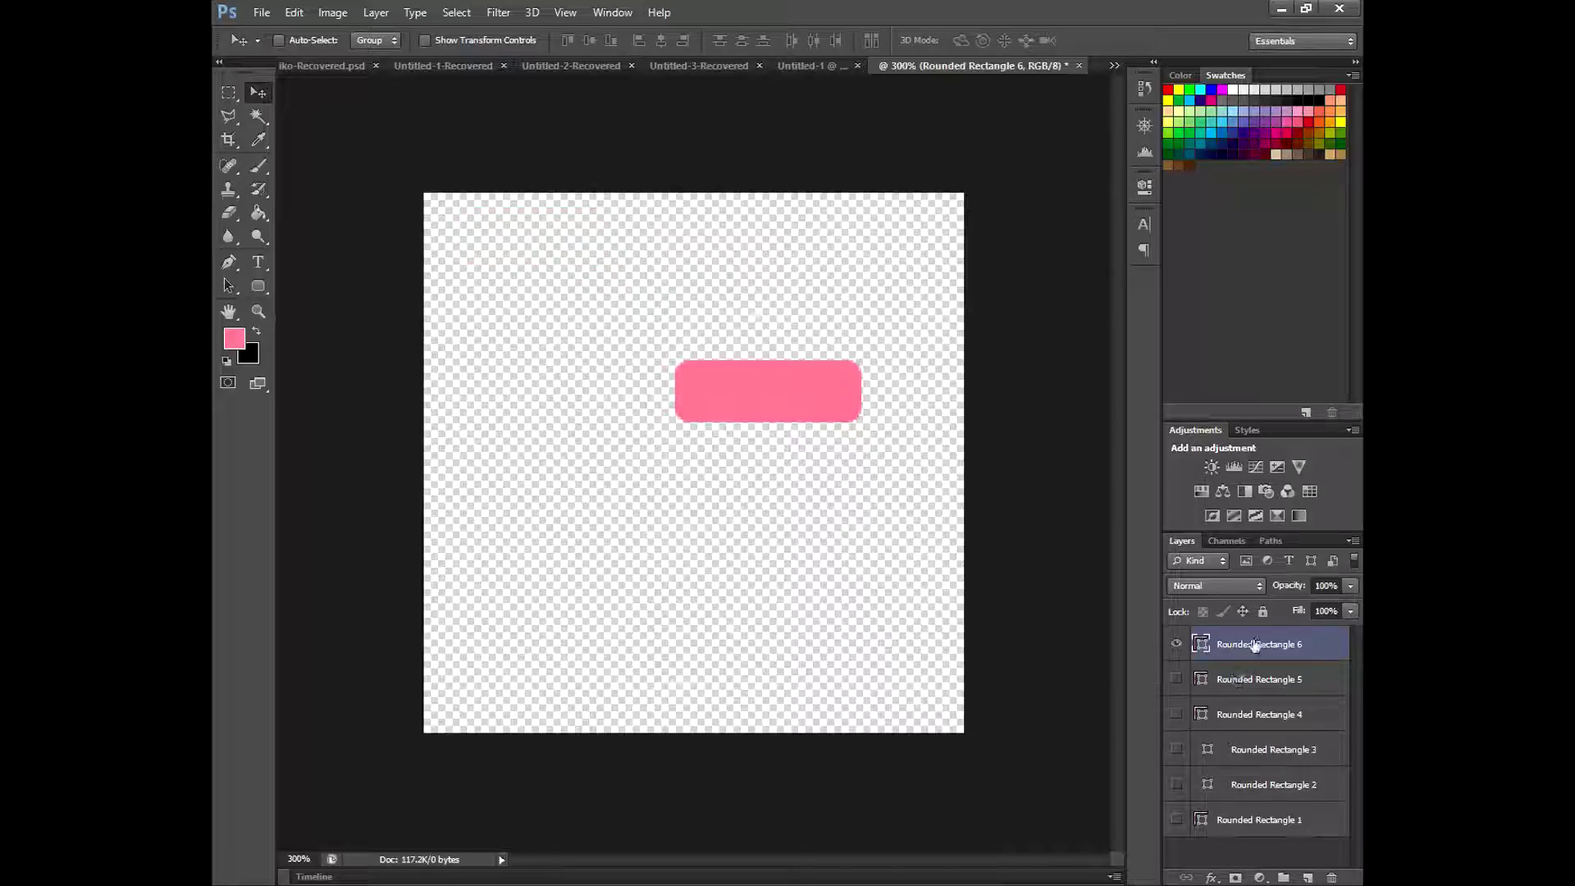
Step: Change the remaining rectangle's fill to white and shift it left
click(257, 286)
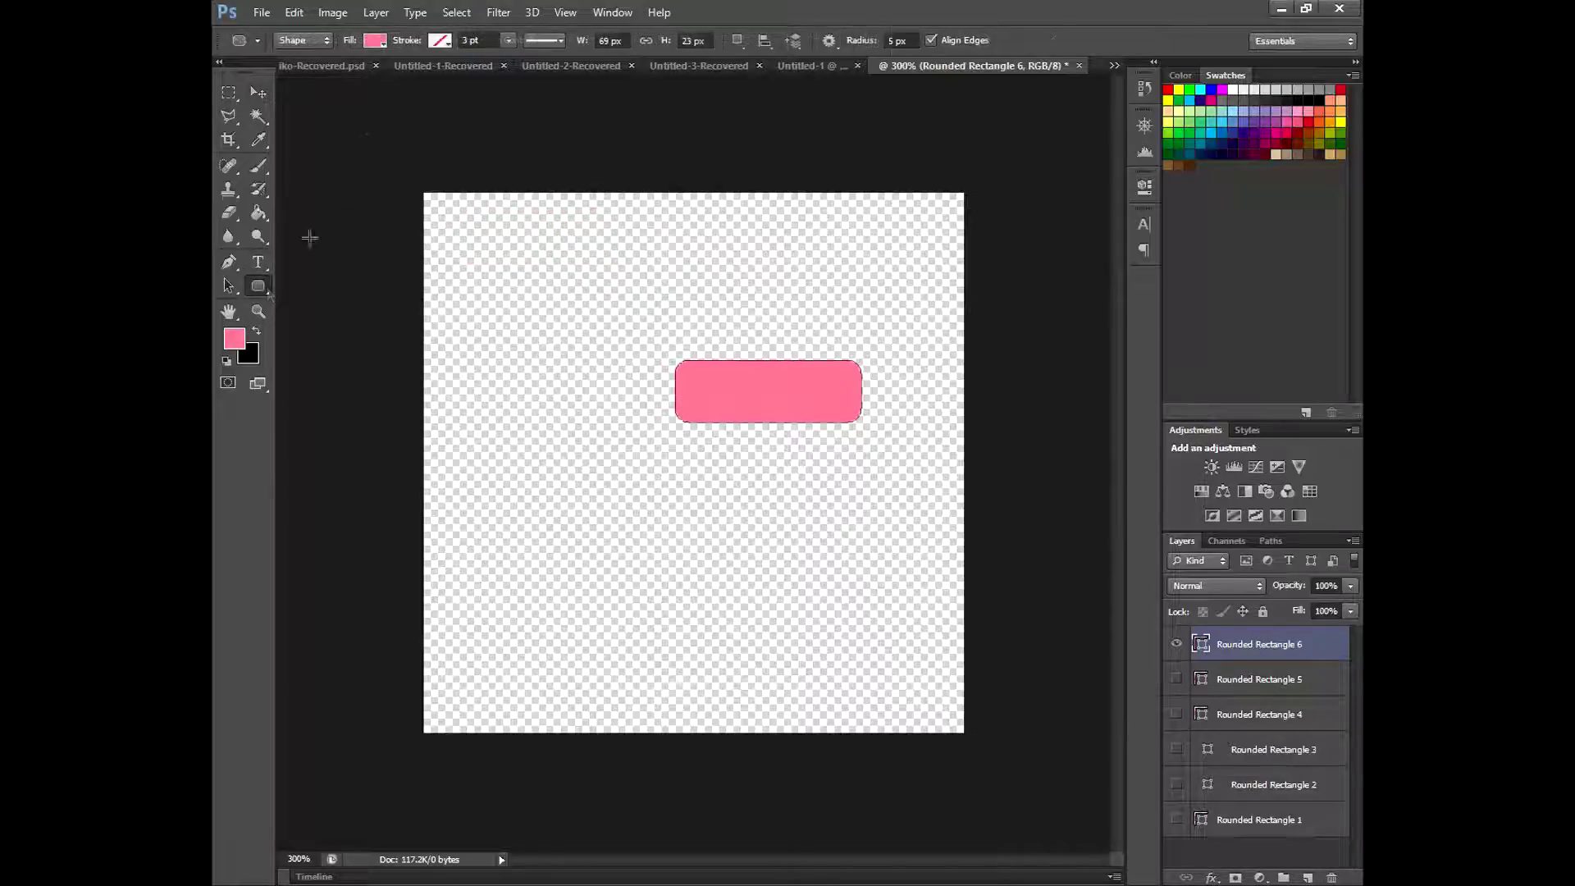
click(374, 41)
click(351, 144)
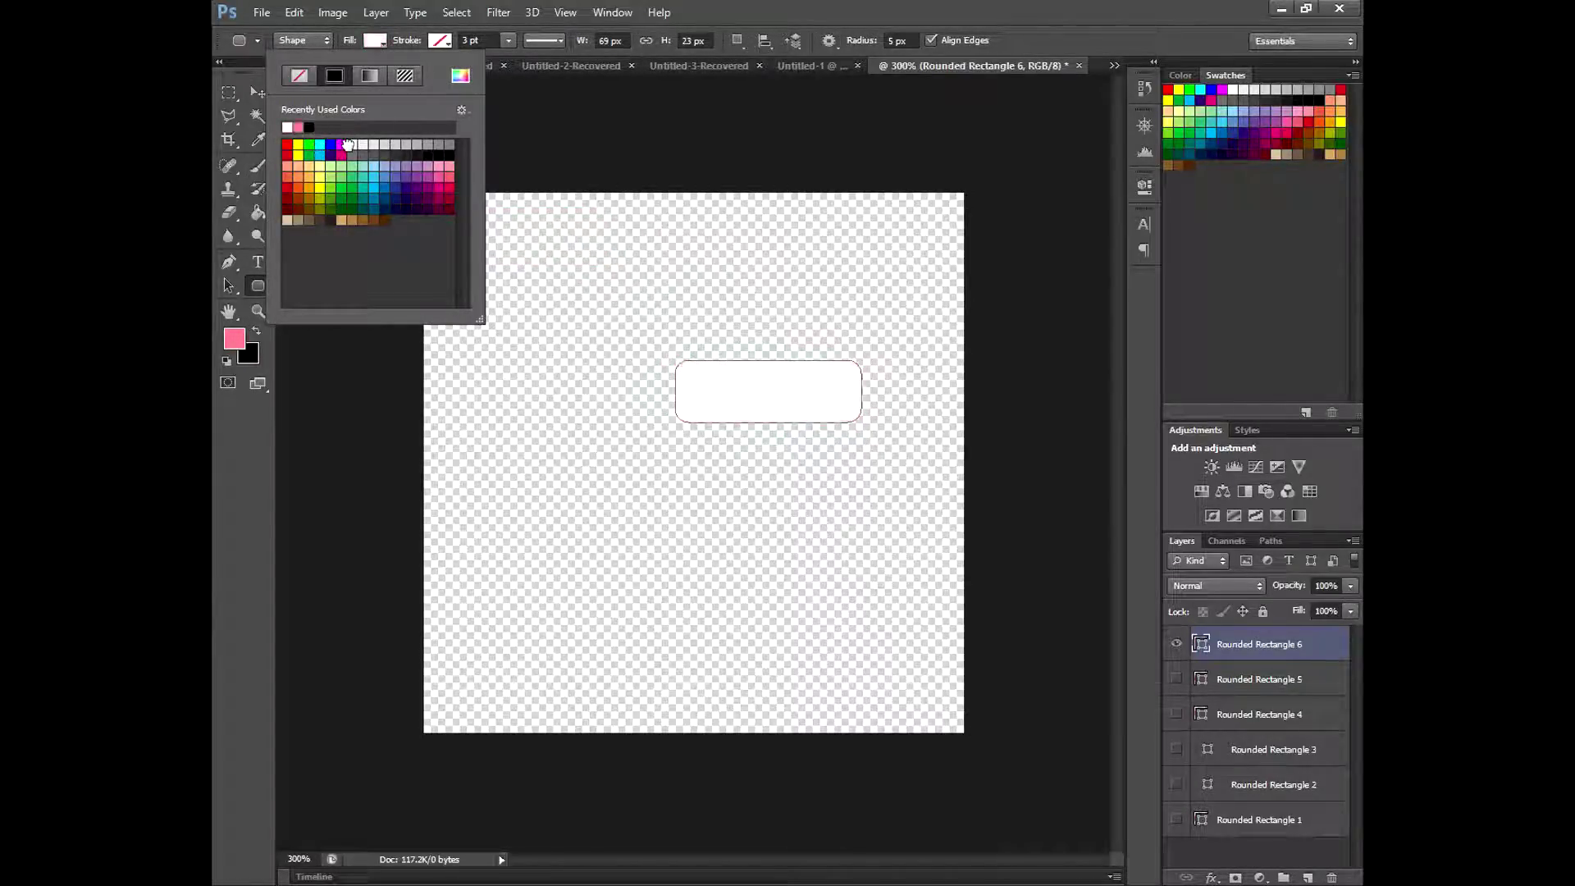
click(258, 92)
drag(721, 402, 634, 404)
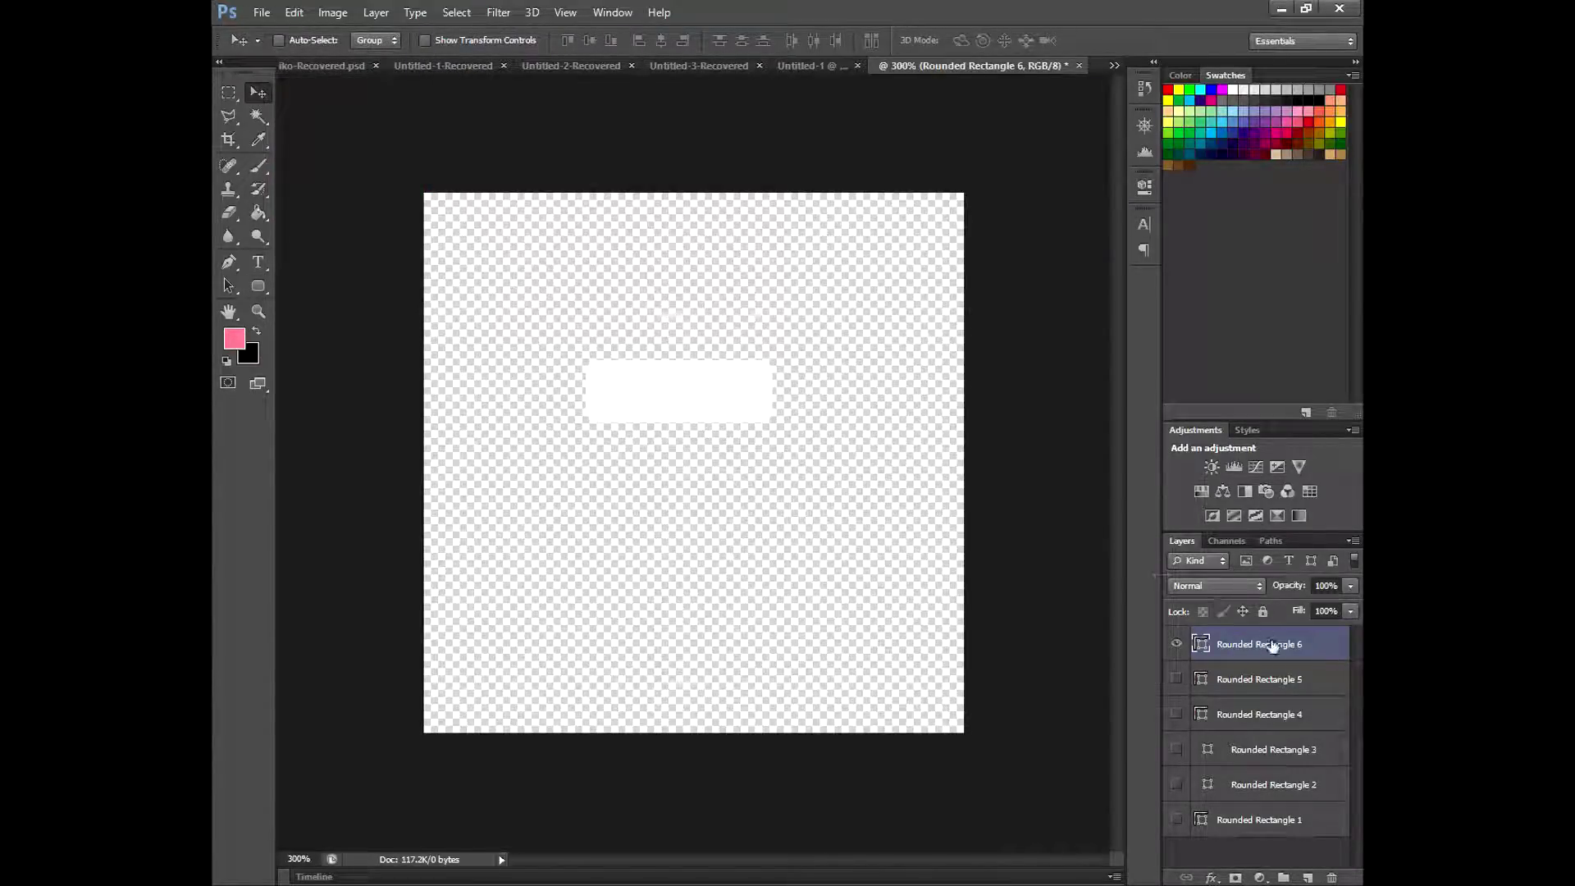
right_click(1272, 645)
click(1084, 217)
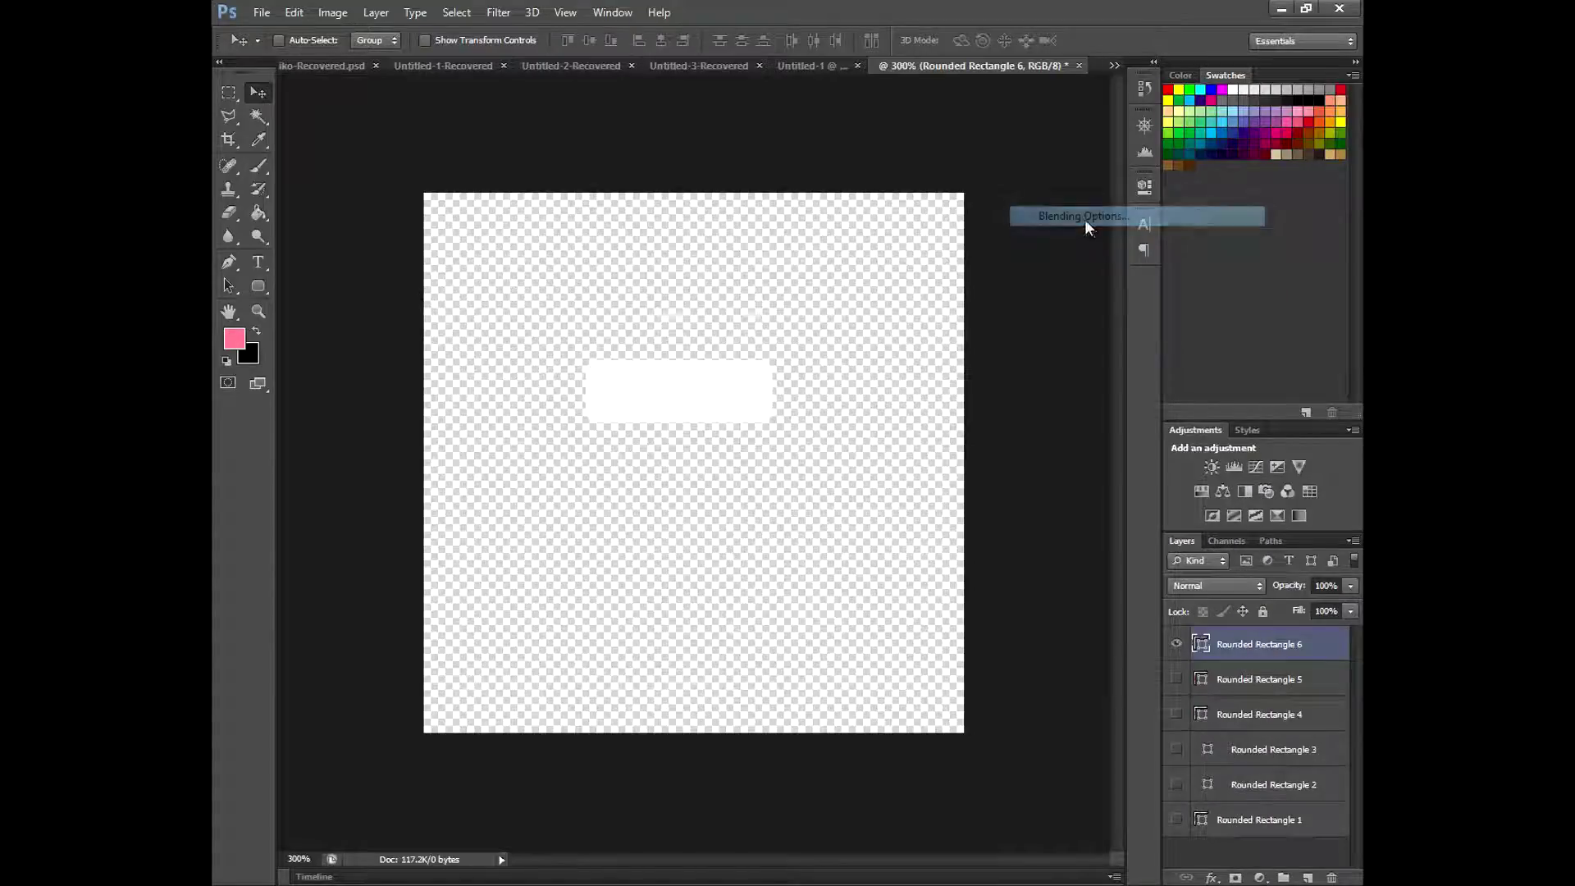
Step: Enable Inner Shadow with a -90° angle, distance 0, larger size and 100% choke
click(525, 566)
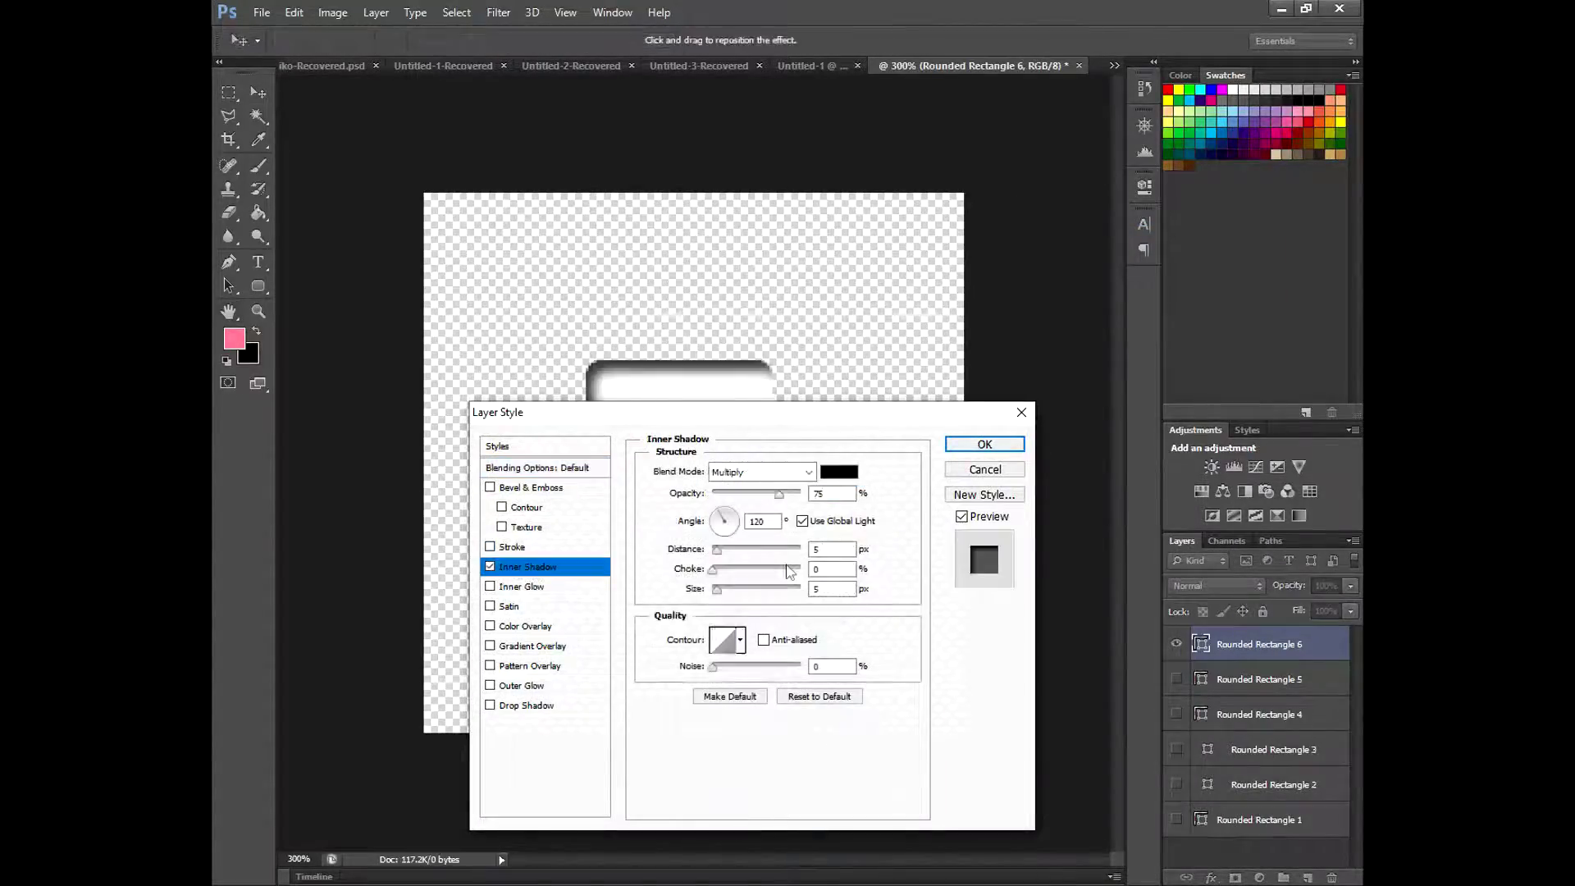
mouse_move(732, 413)
mouse_down()
mouse_move(895, 385)
mouse_move(1066, 78)
mouse_up()
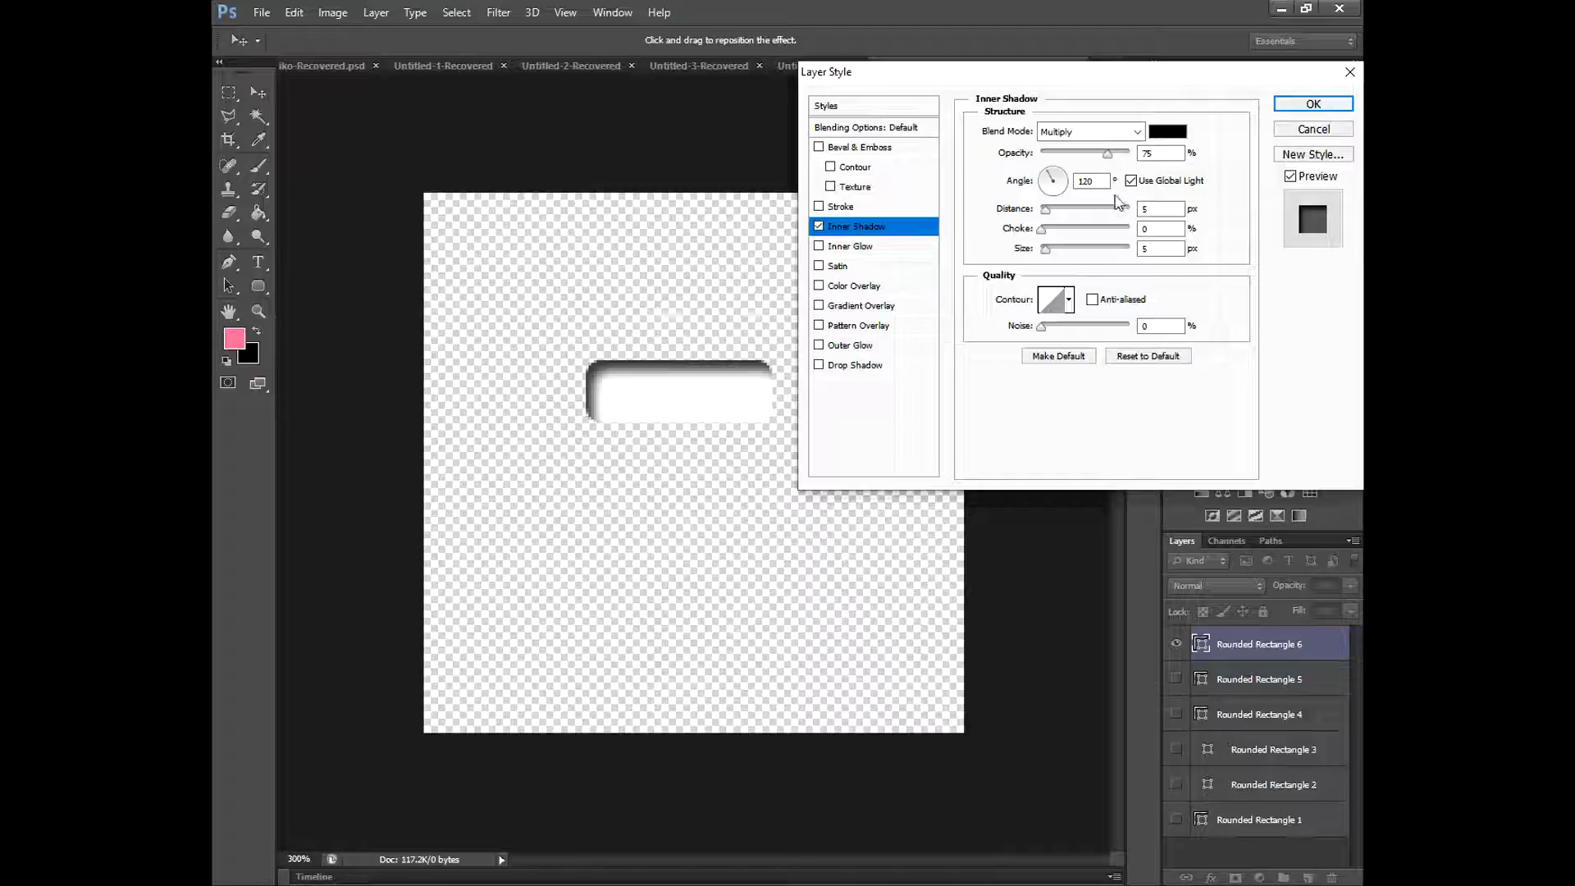
mouse_move(1107, 154)
mouse_down()
mouse_move(1121, 156)
mouse_move(1091, 161)
mouse_up()
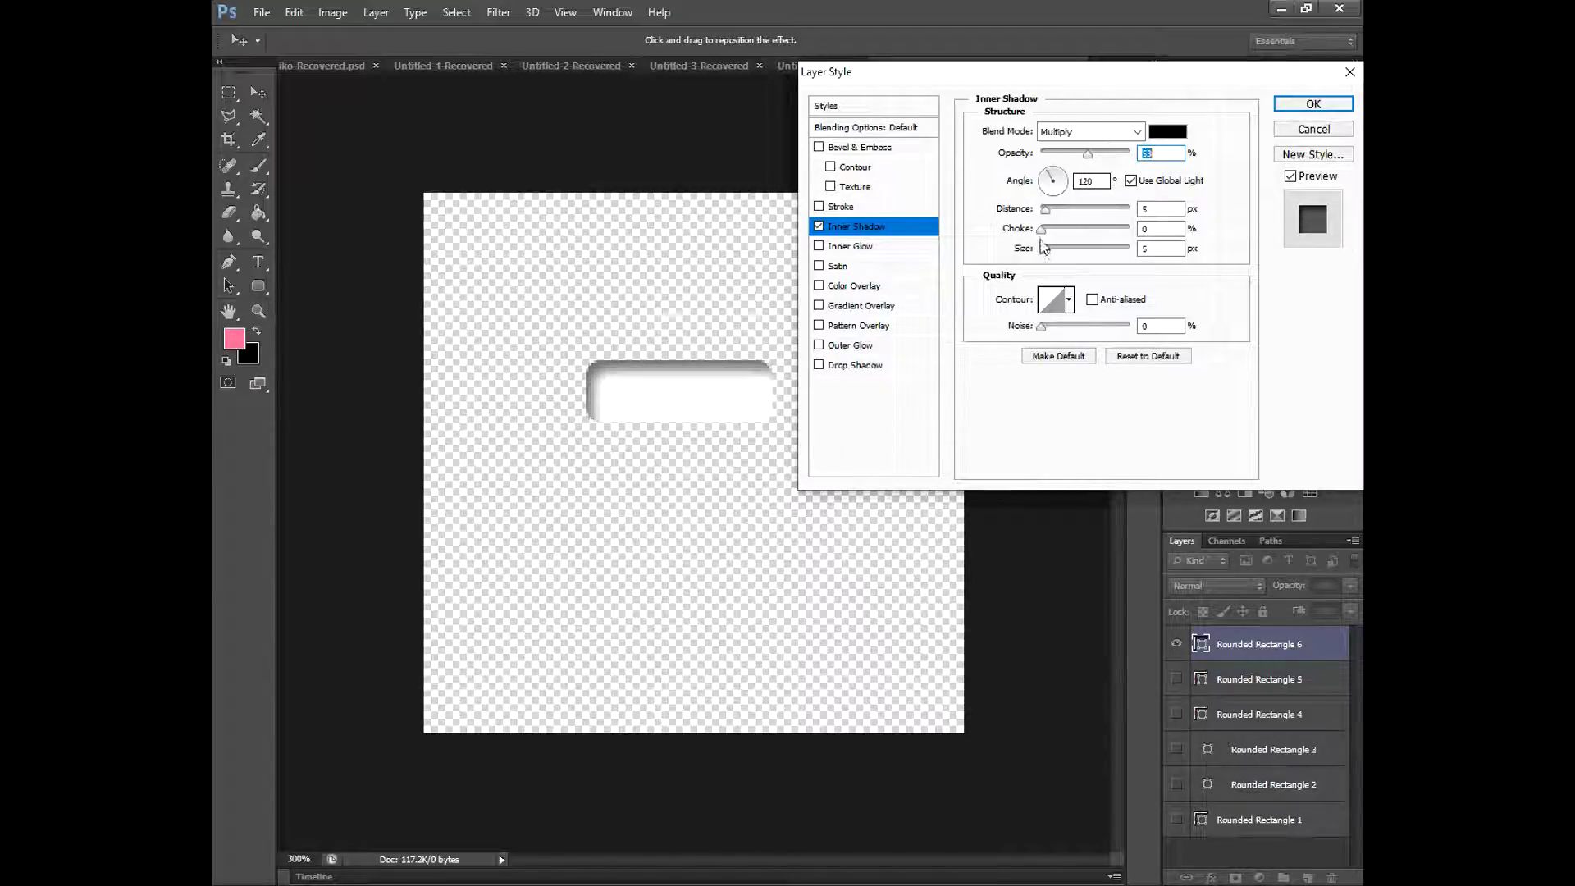
click(1059, 195)
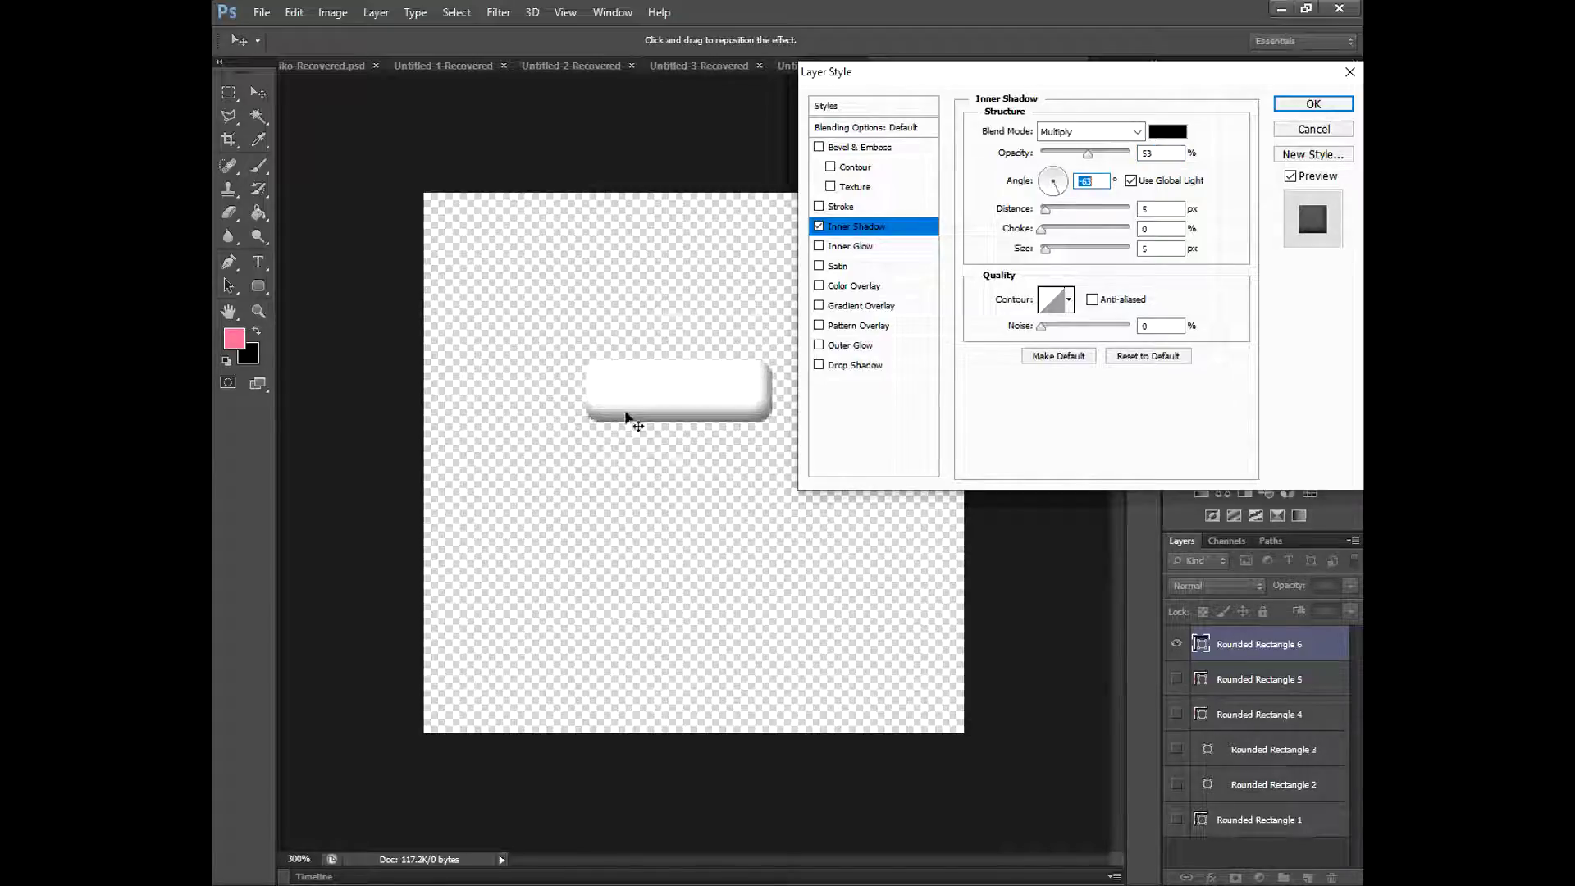
click(1052, 197)
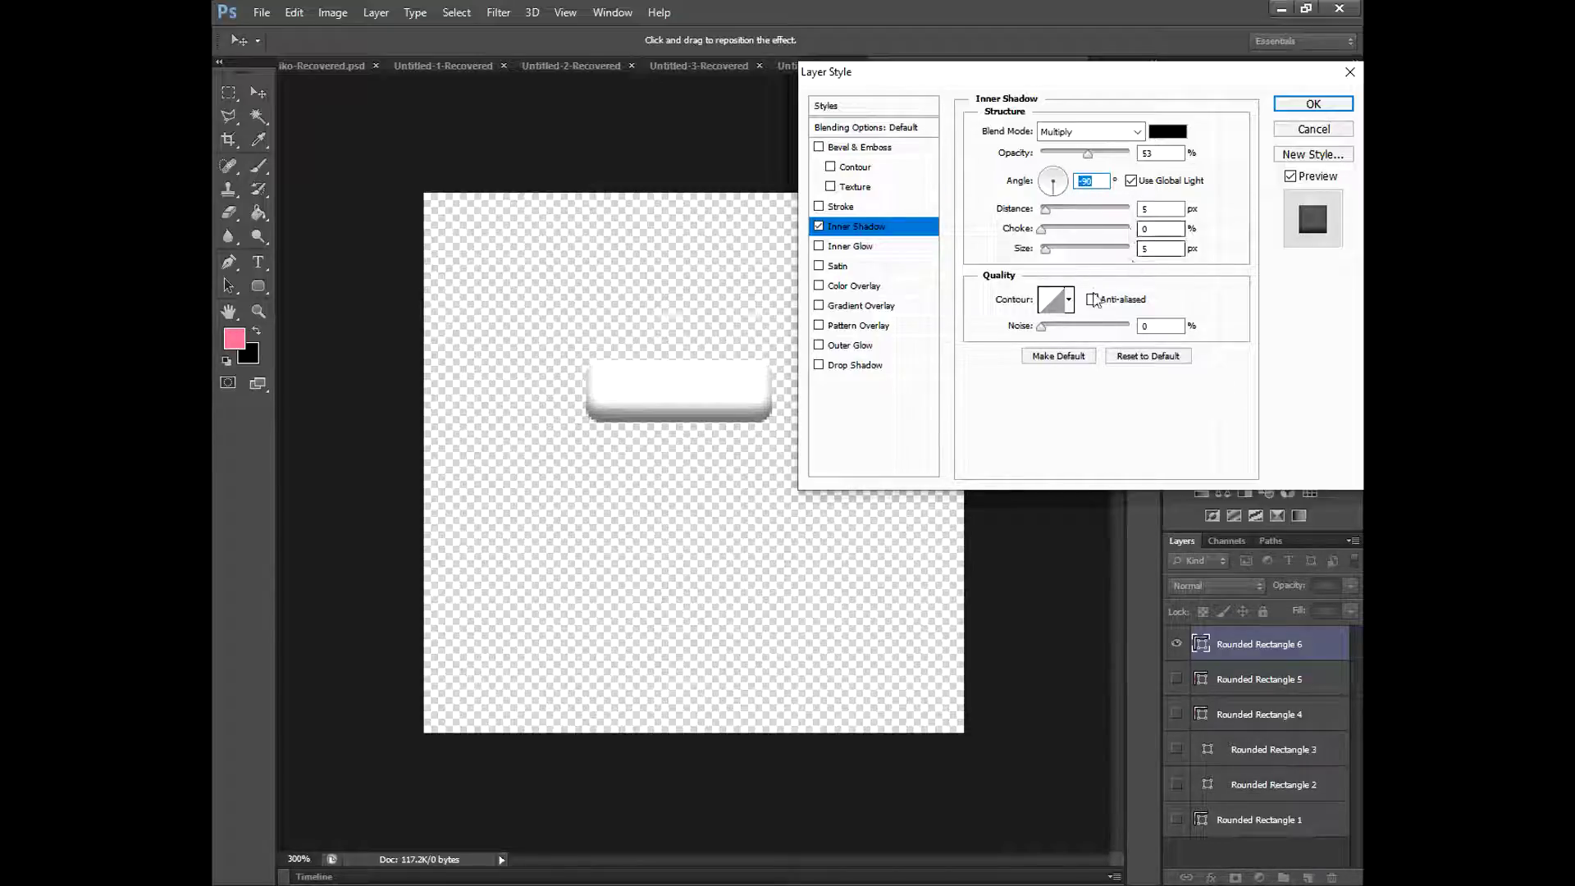
drag(1045, 209, 1038, 220)
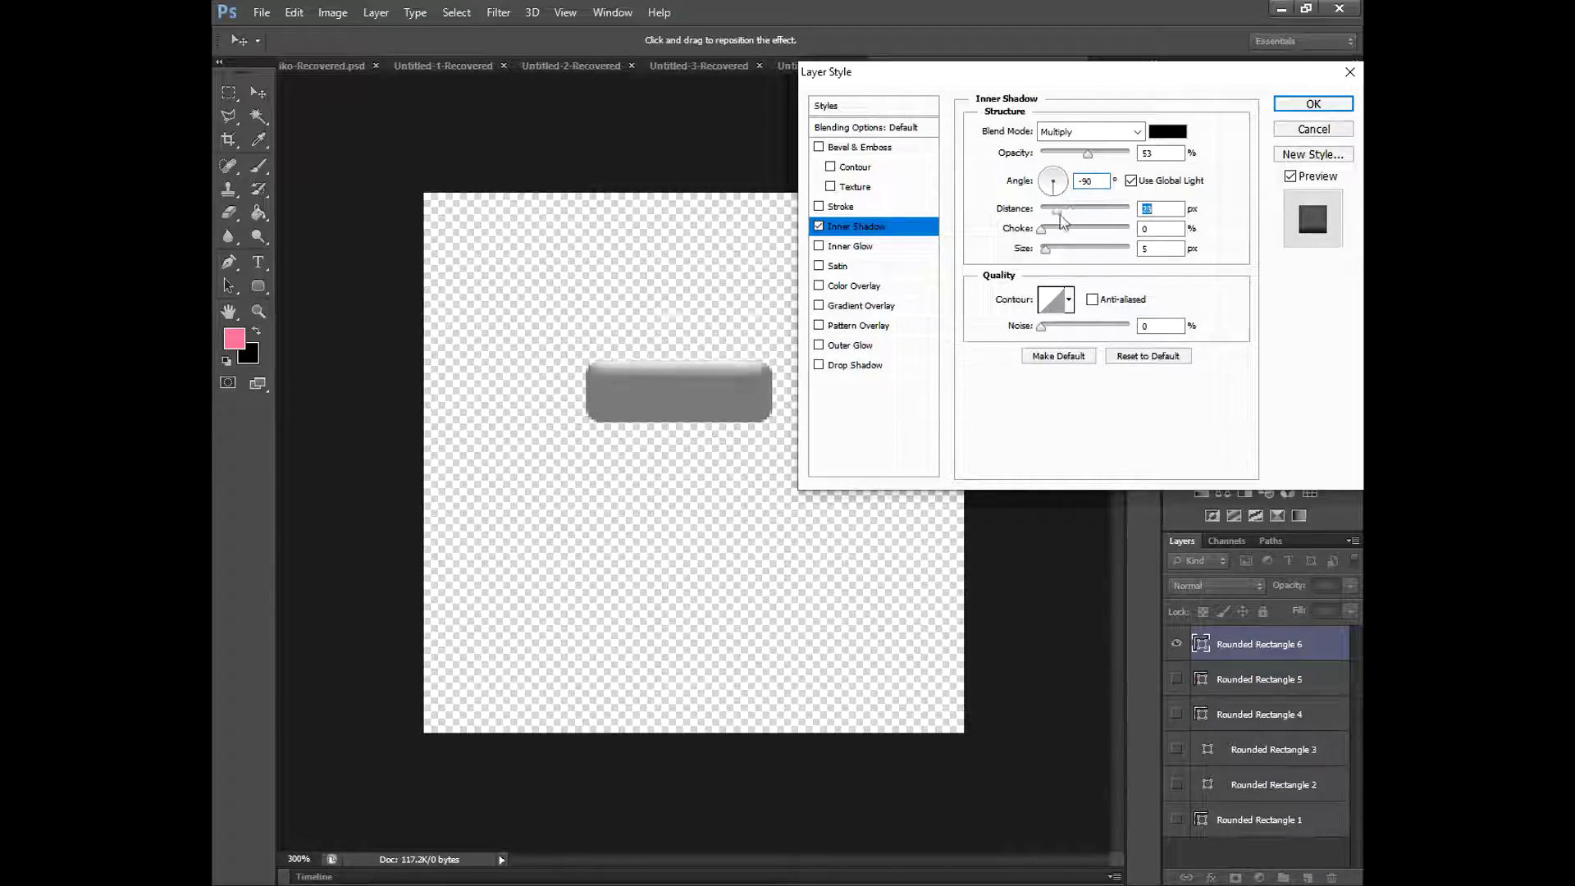
drag(1045, 249, 1144, 242)
drag(1041, 210, 1042, 215)
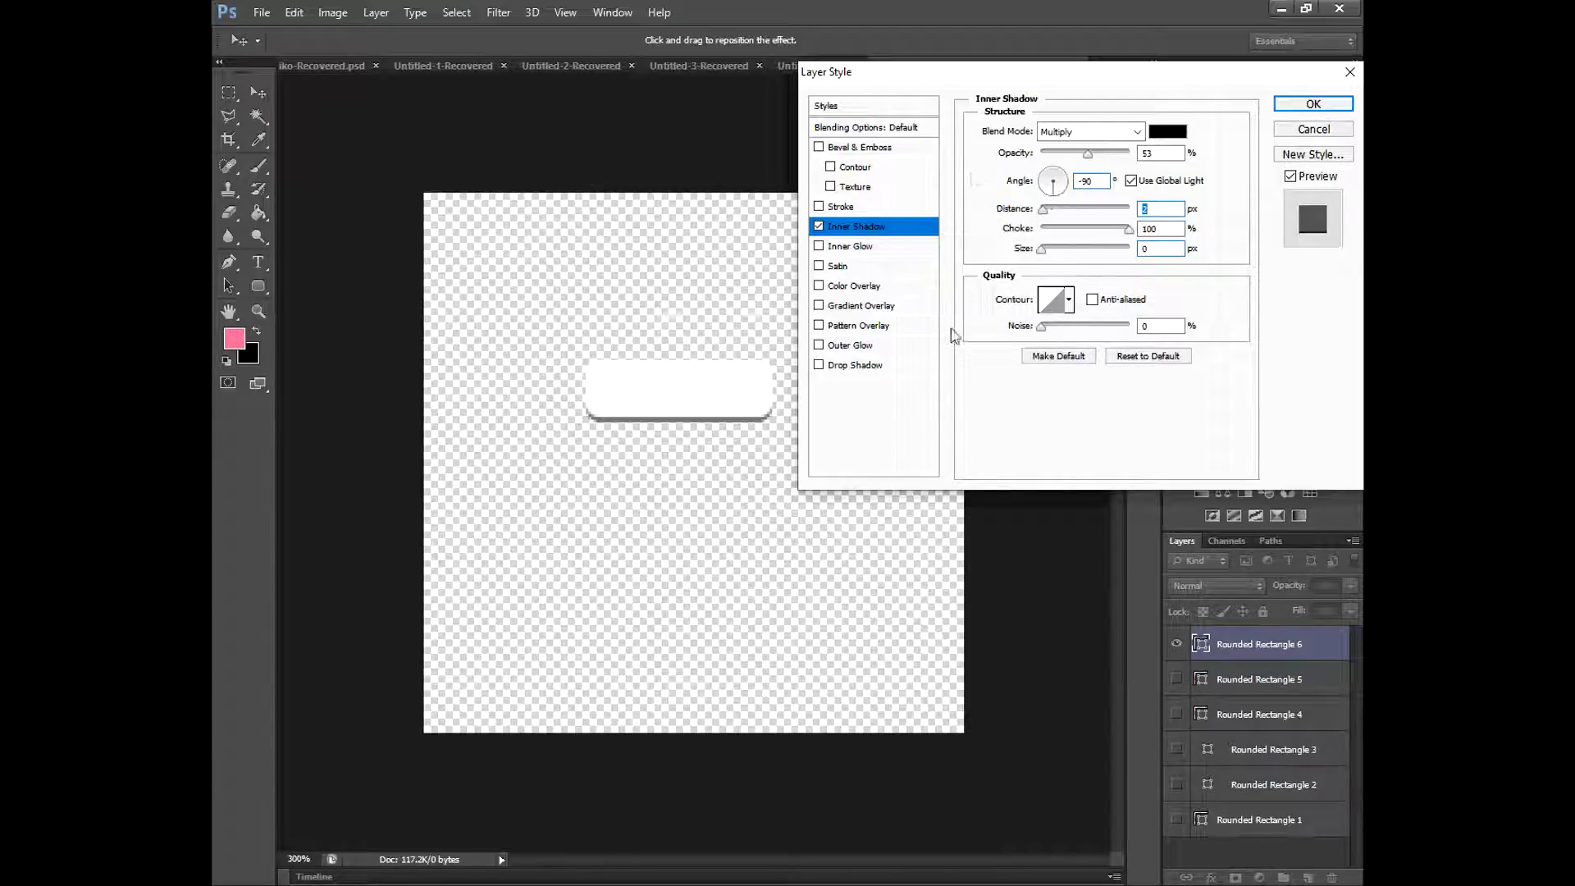
Step: Set the inner shadow opacity to 55%, choose a contour, add slight distance and apply
drag(1088, 154, 1105, 161)
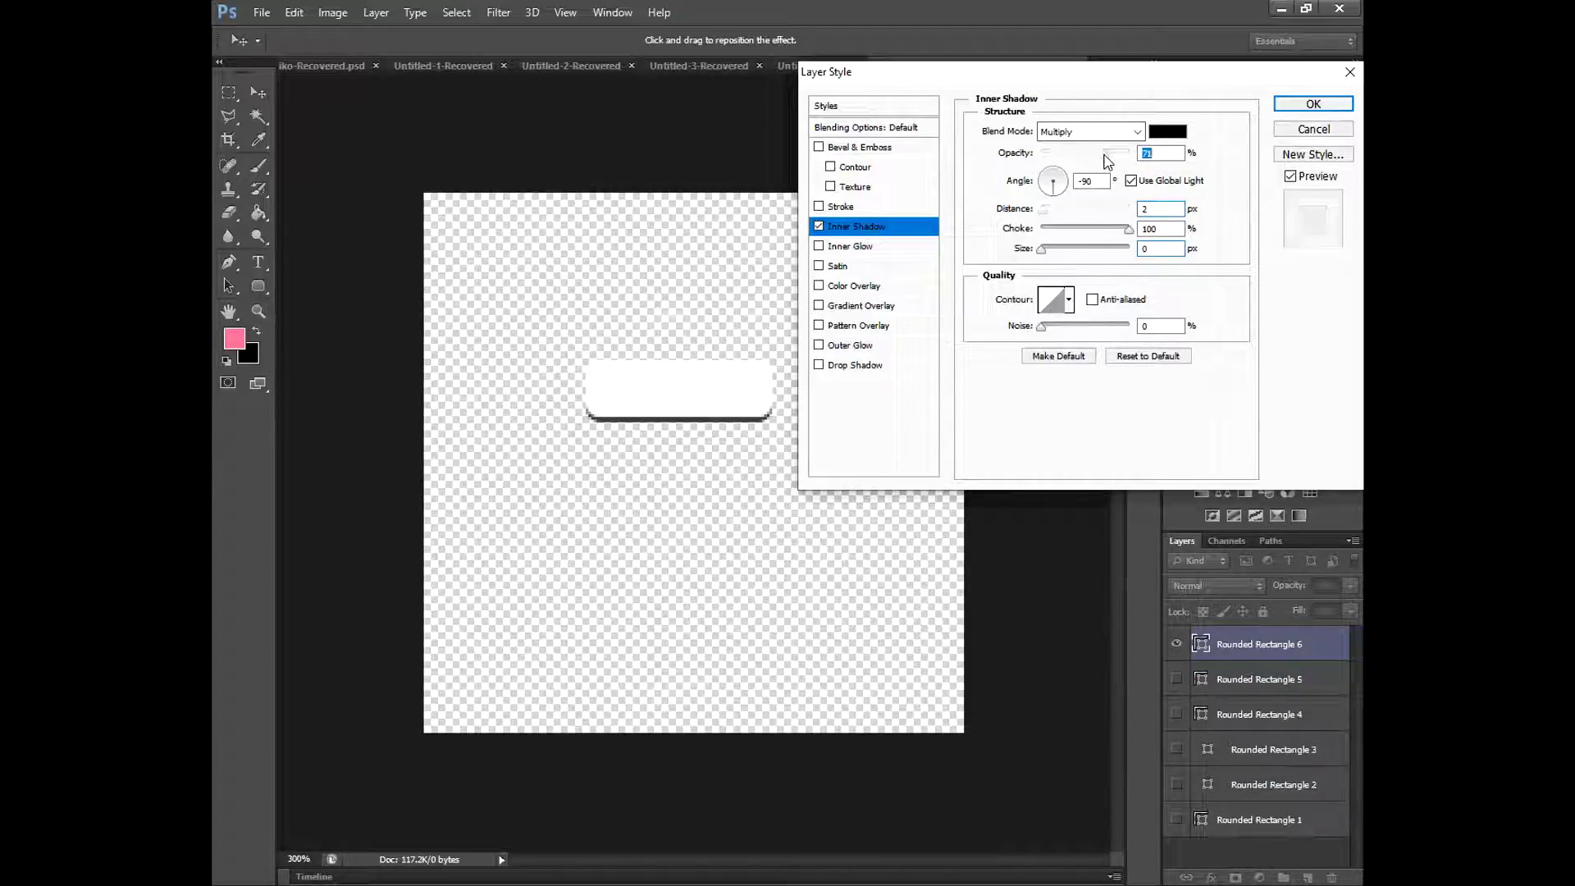
drag(1104, 154, 1097, 156)
text(55)
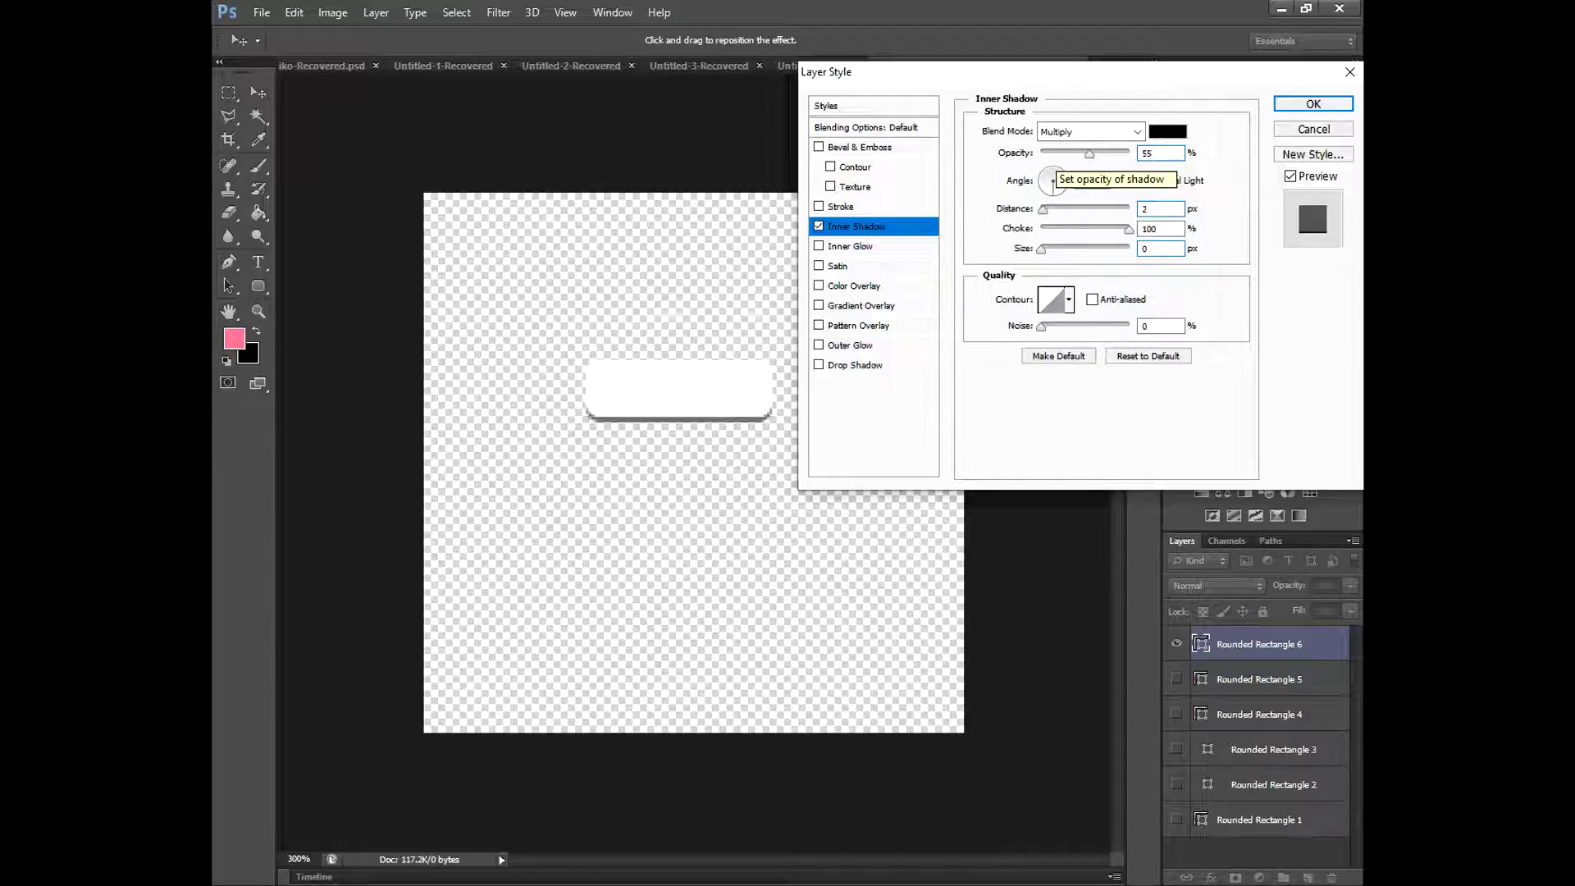
click(1068, 300)
click(1079, 377)
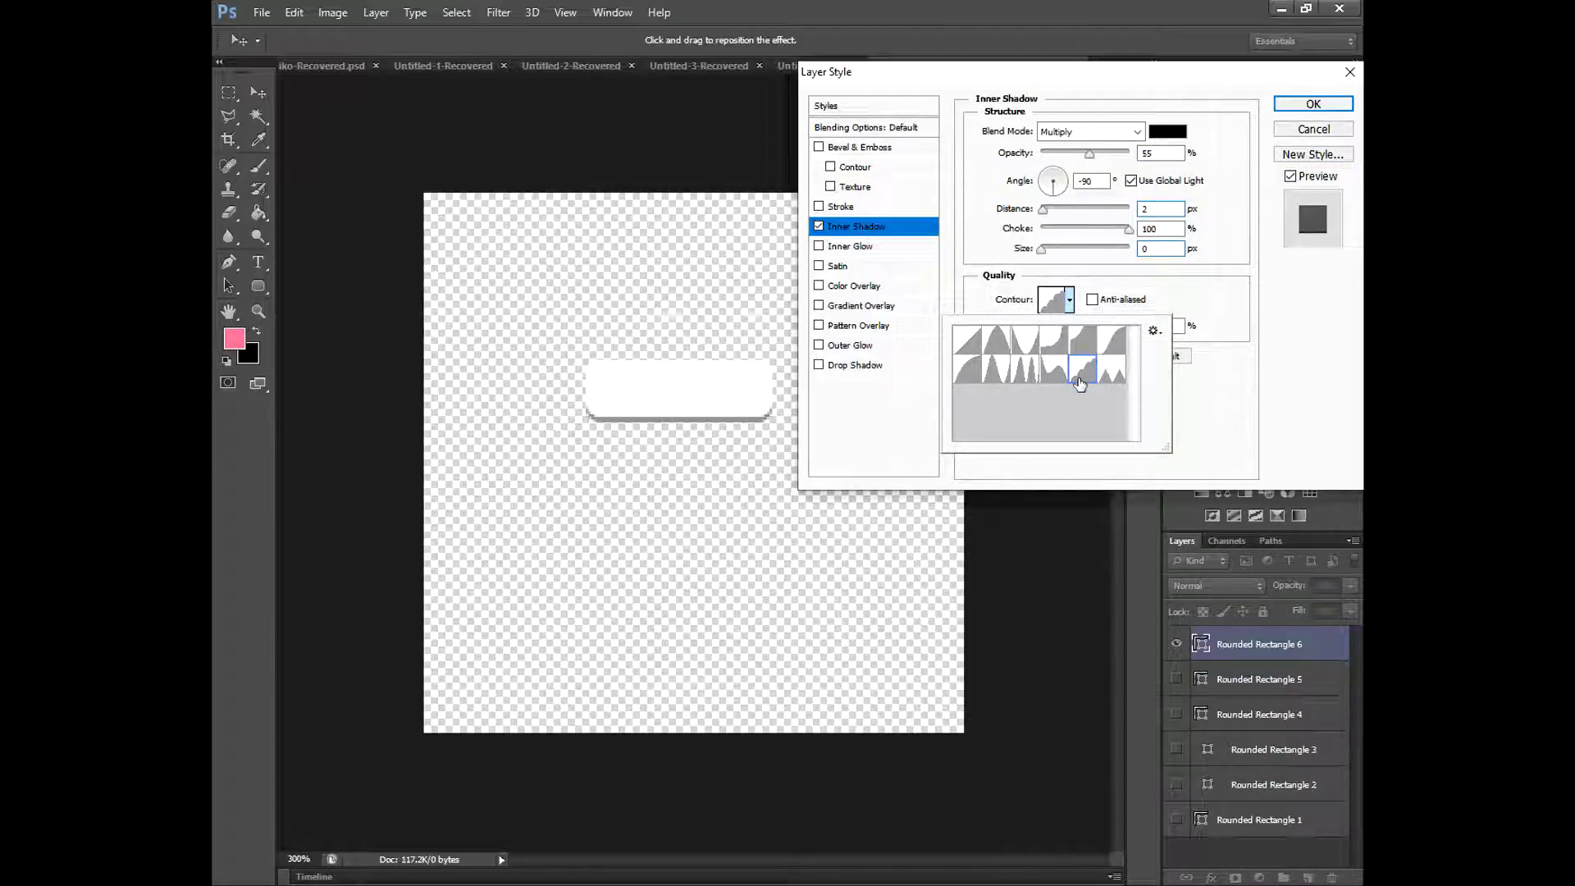
click(1083, 307)
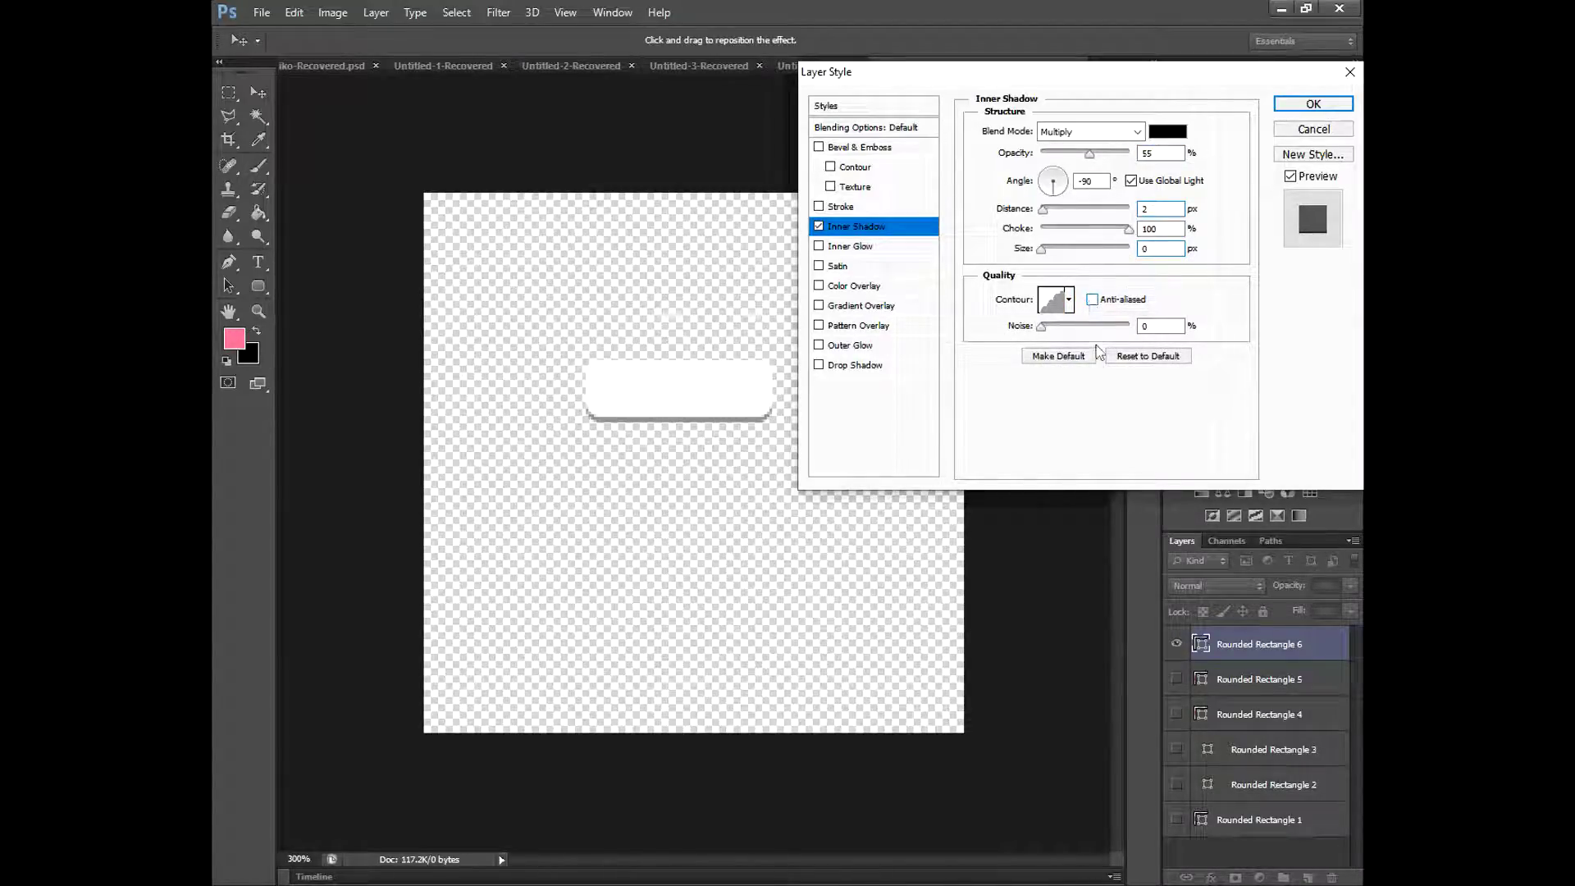
double_click(1154, 328)
drag(1042, 215, 1048, 217)
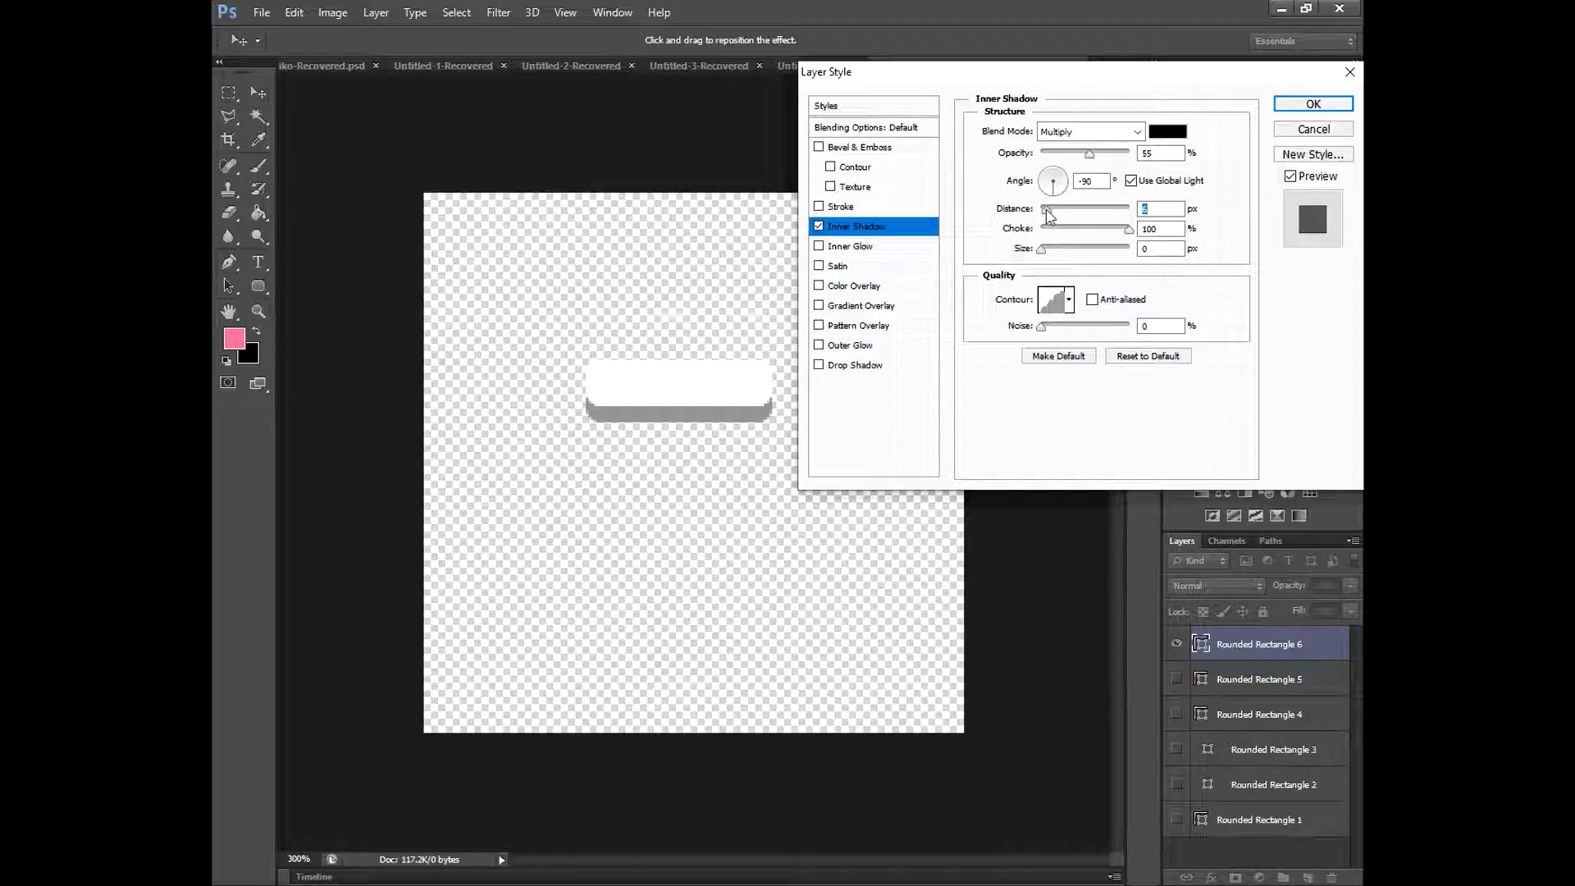
click(1158, 208)
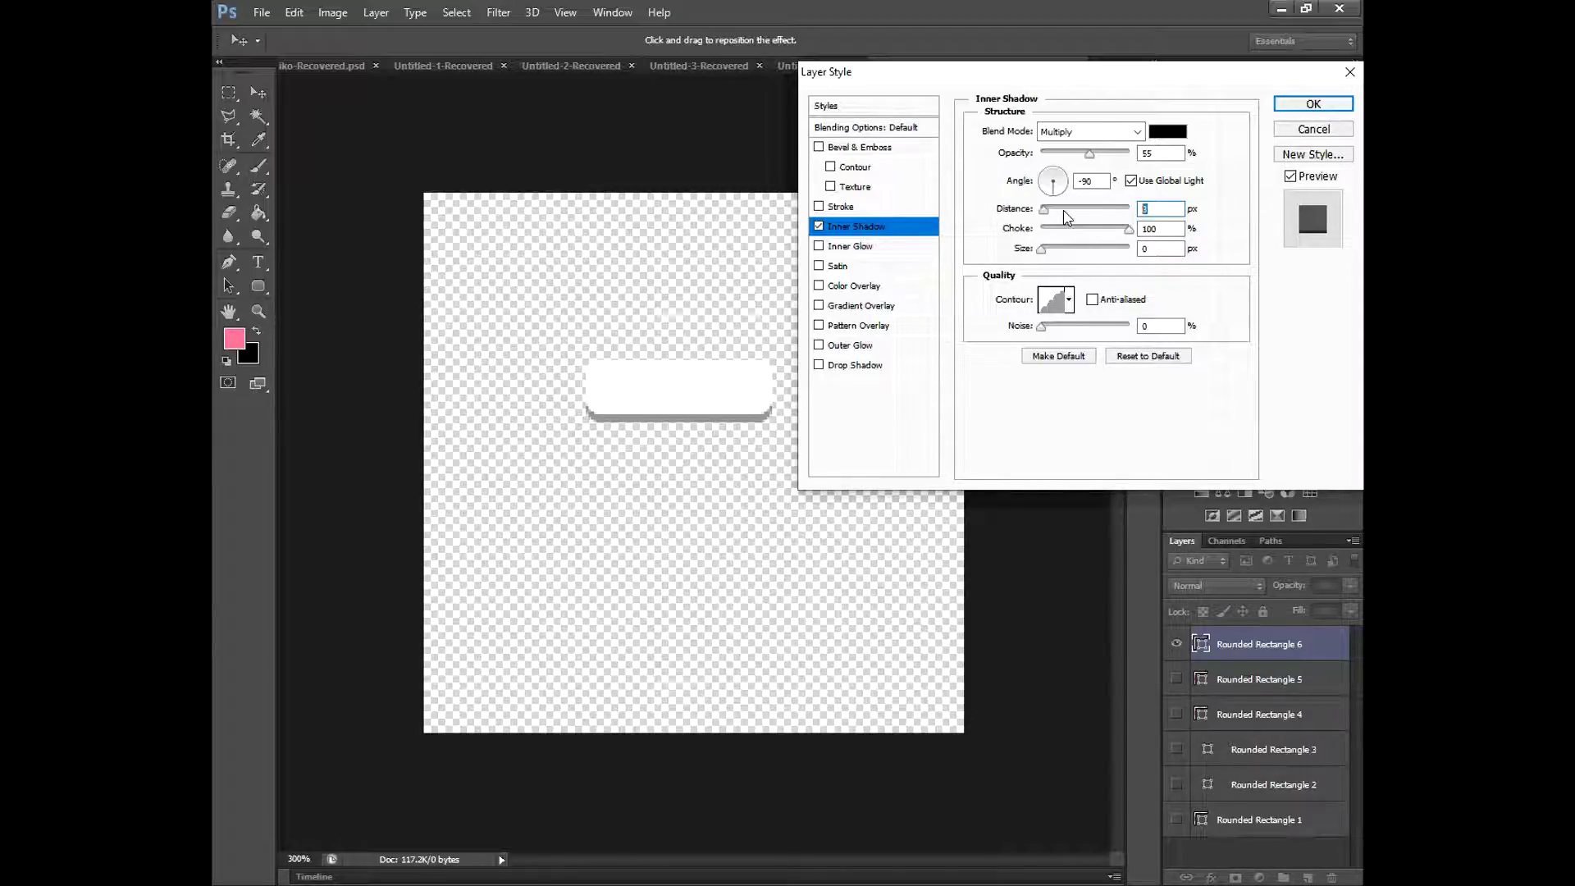
key(Return)
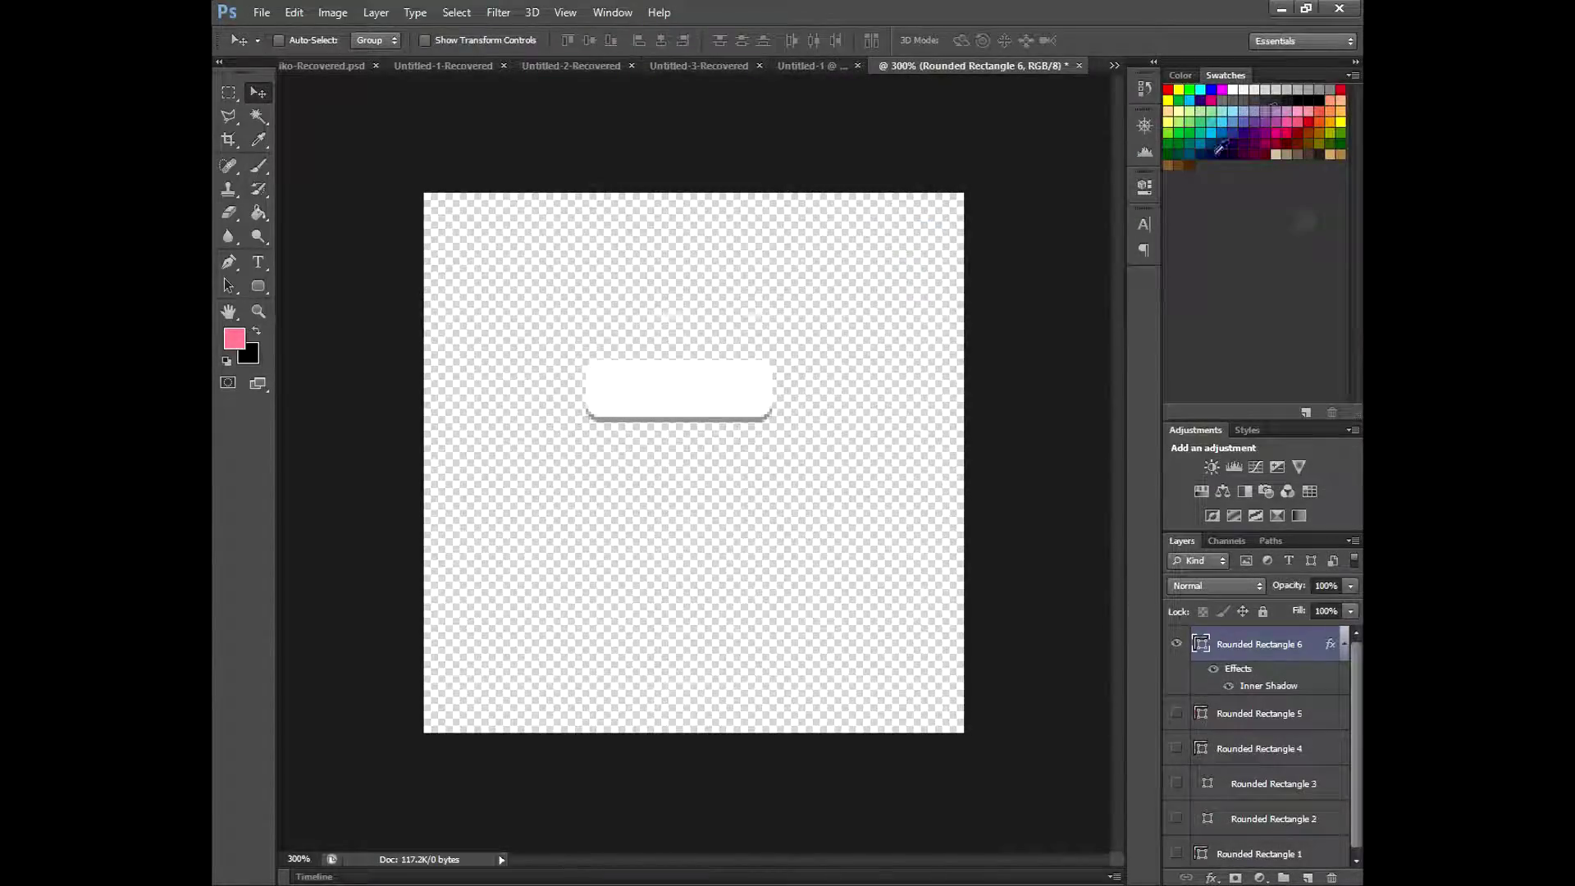
Step: Scale the white rectangle up to nearly double size and commit
key(ctrl+minus)
key(ctrl+minus)
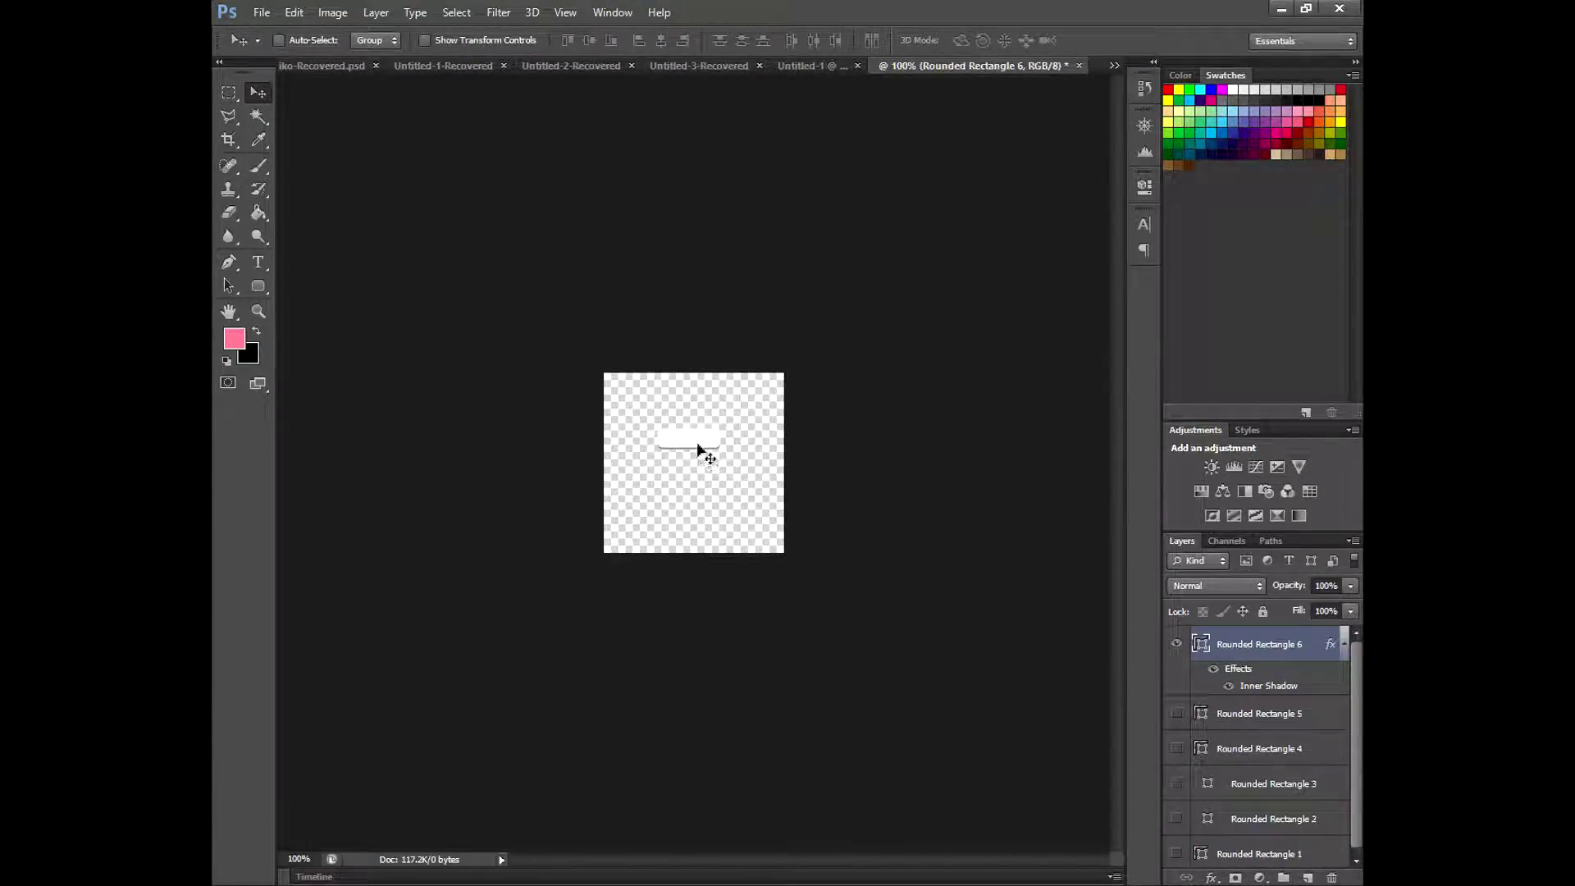
drag(697, 448, 700, 460)
key(ctrl+t)
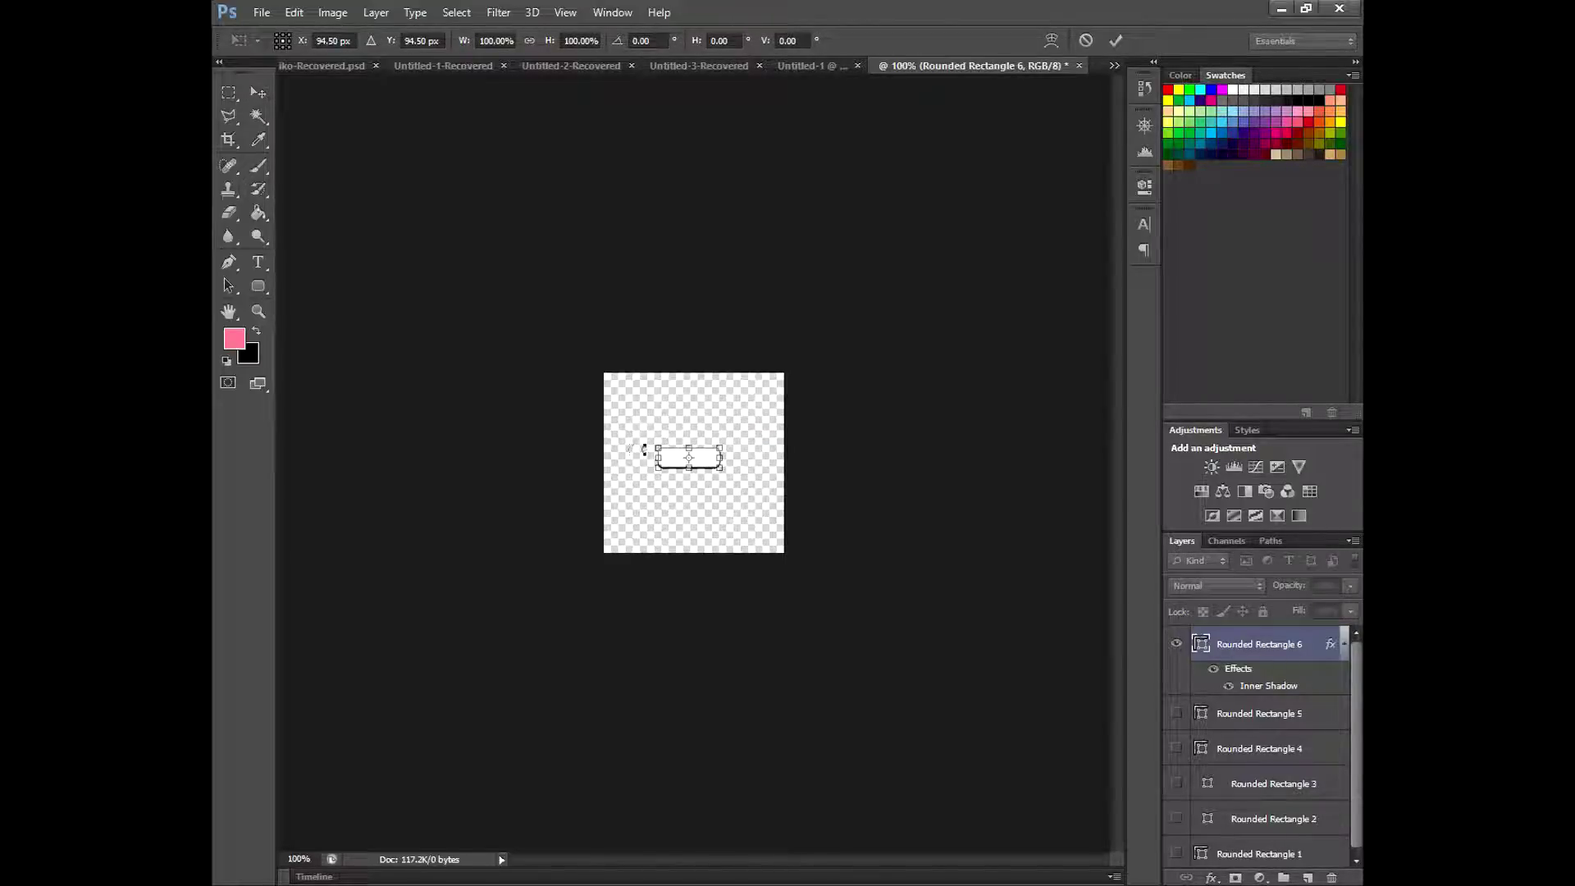
mouse_move(654, 446)
mouse_down()
mouse_move(605, 427)
mouse_move(771, 484)
mouse_move(700, 451)
mouse_move(772, 495)
mouse_move(725, 462)
mouse_up()
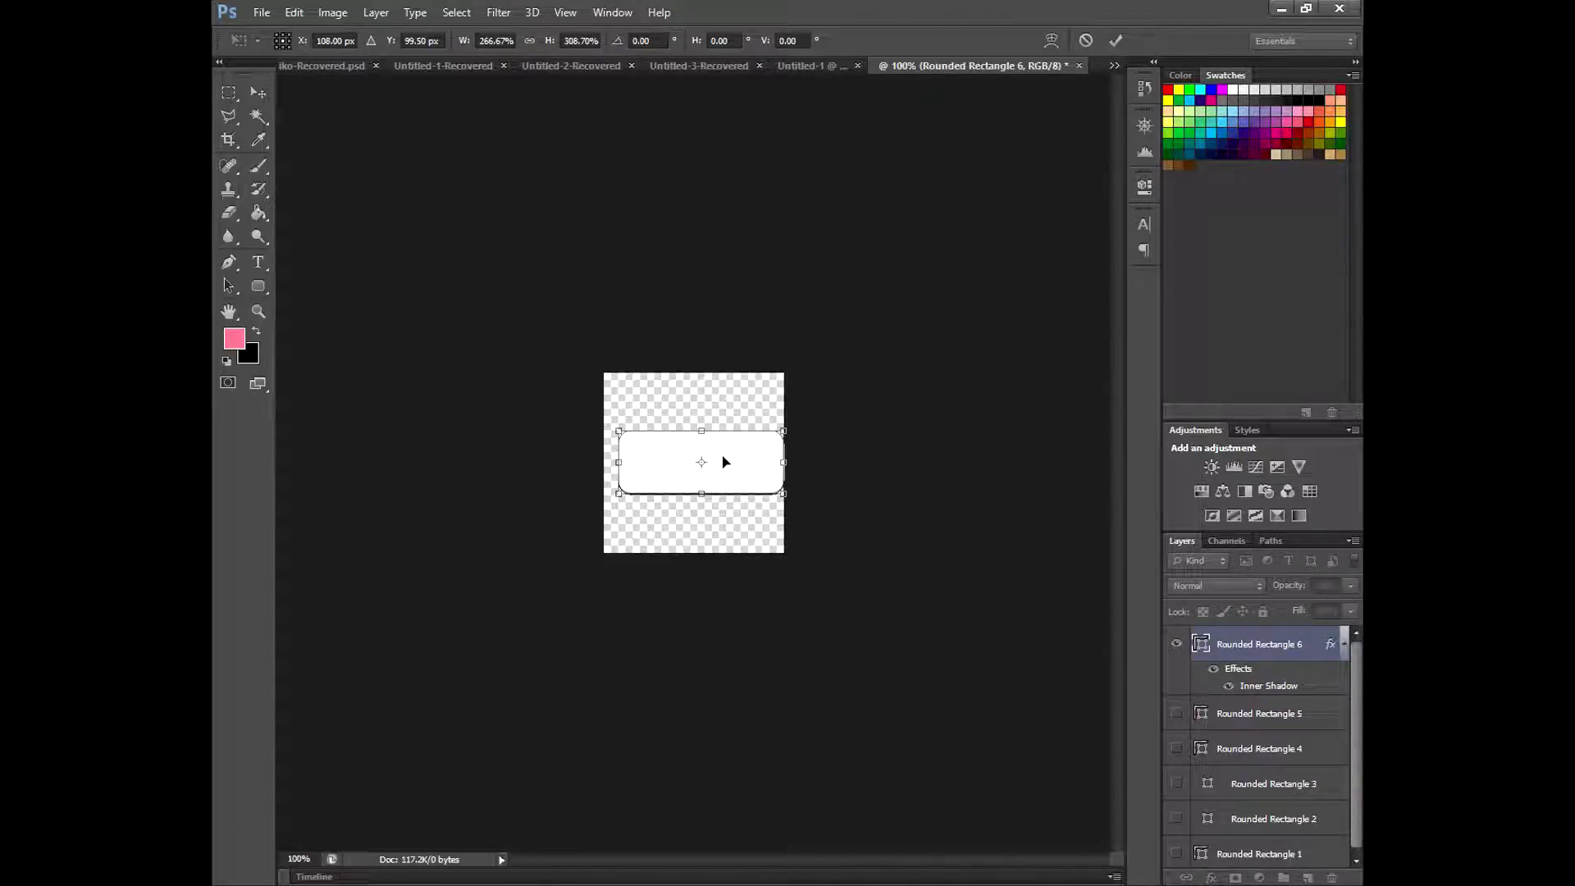
key(ctrl+plus)
key(ctrl+plus)
drag(841, 485, 823, 482)
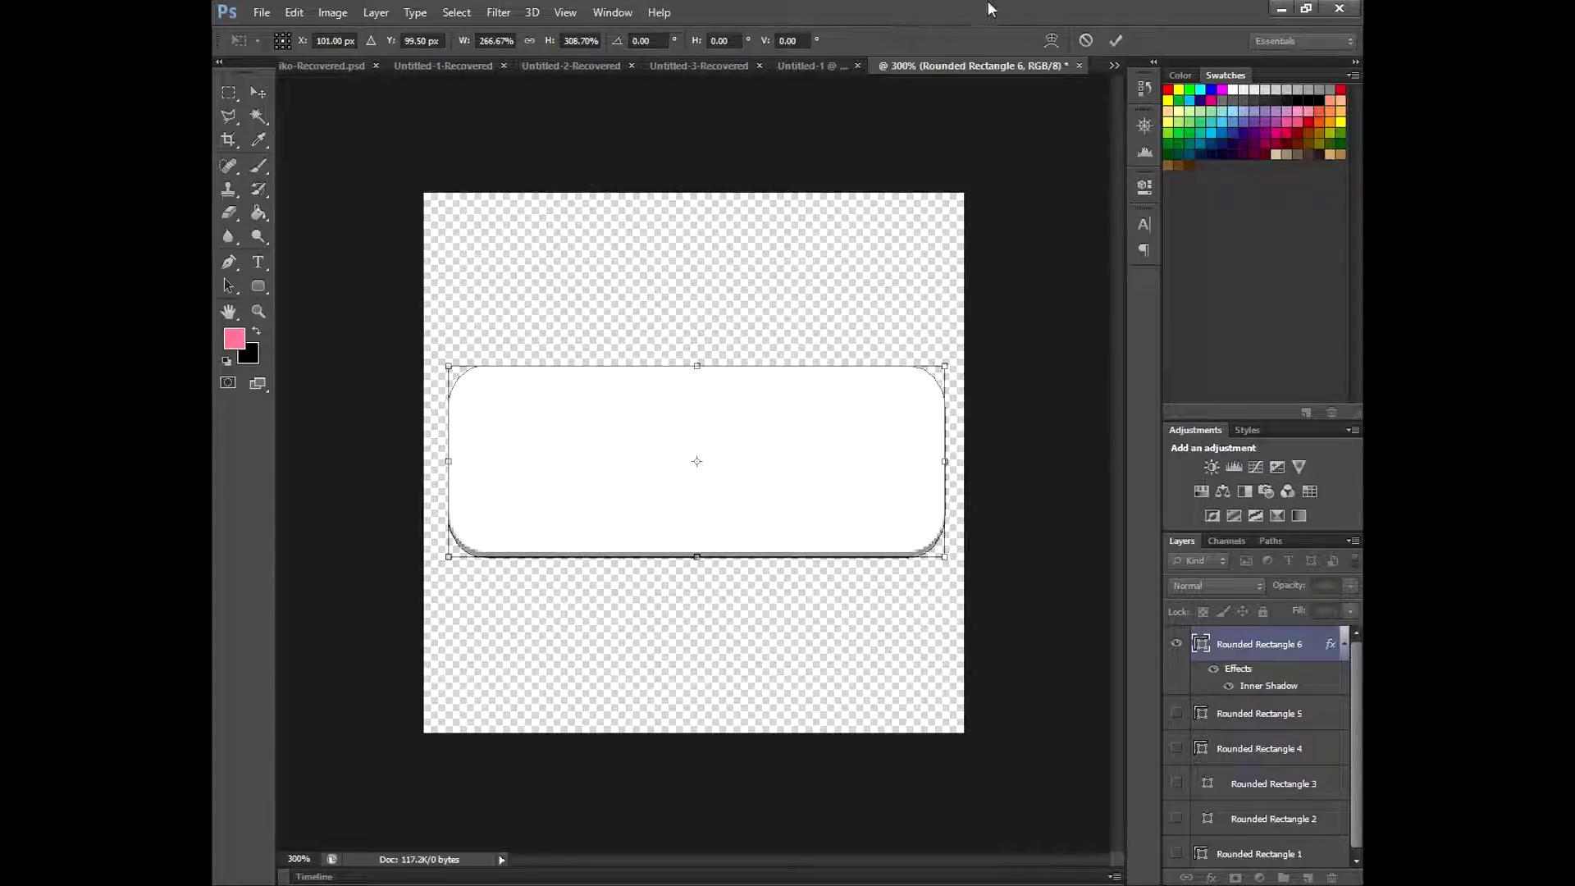
click(1116, 41)
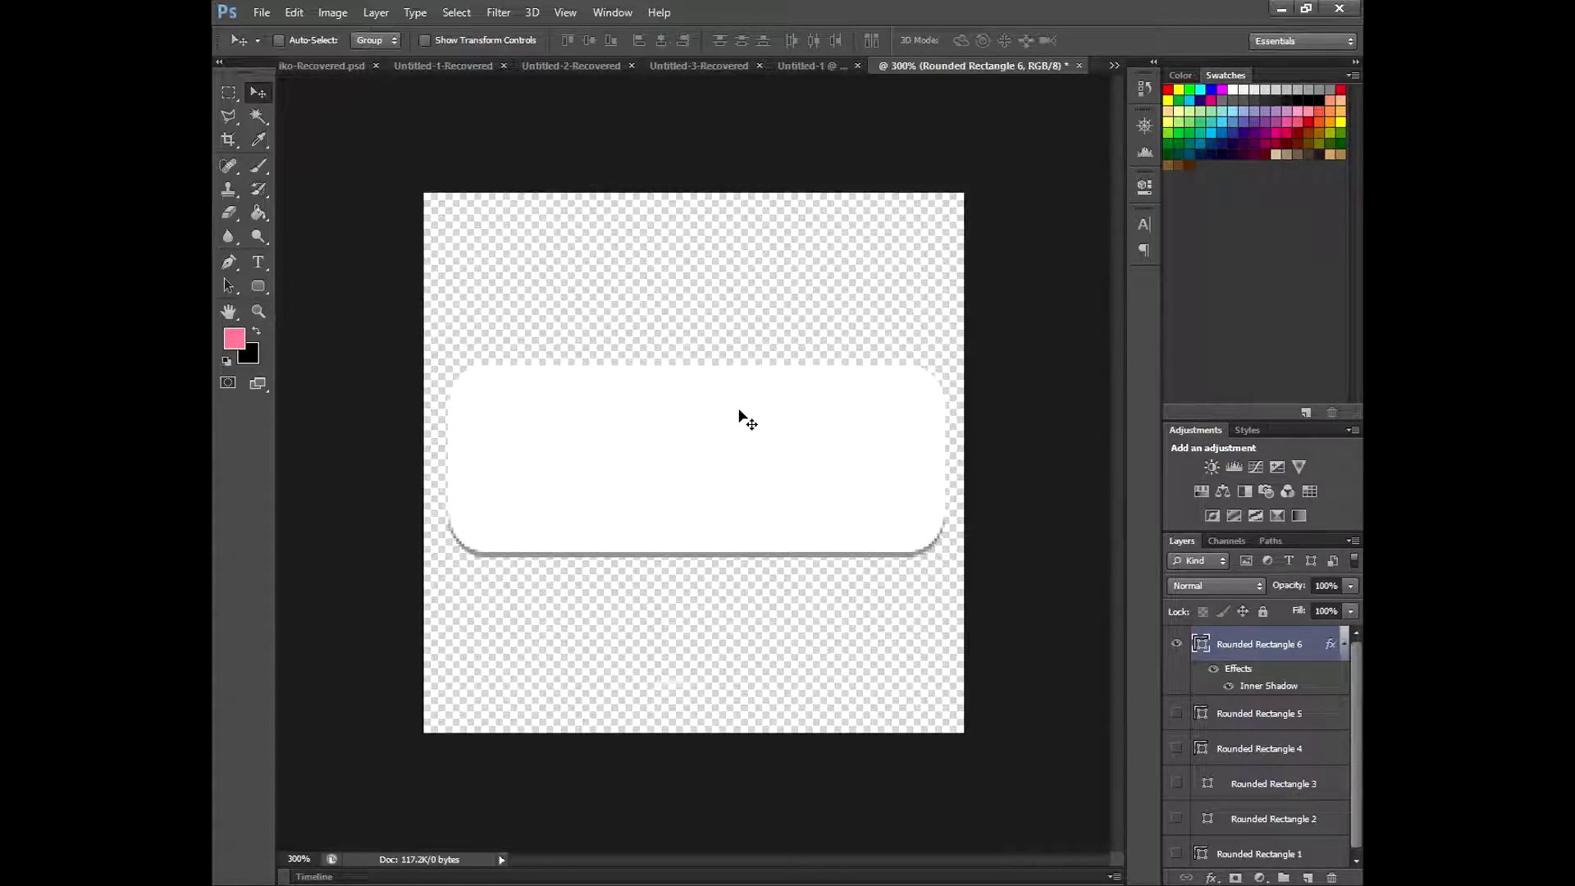
Step: Adjust the bar's height to about 91.55% and reposition it slightly
key(ctrl+t)
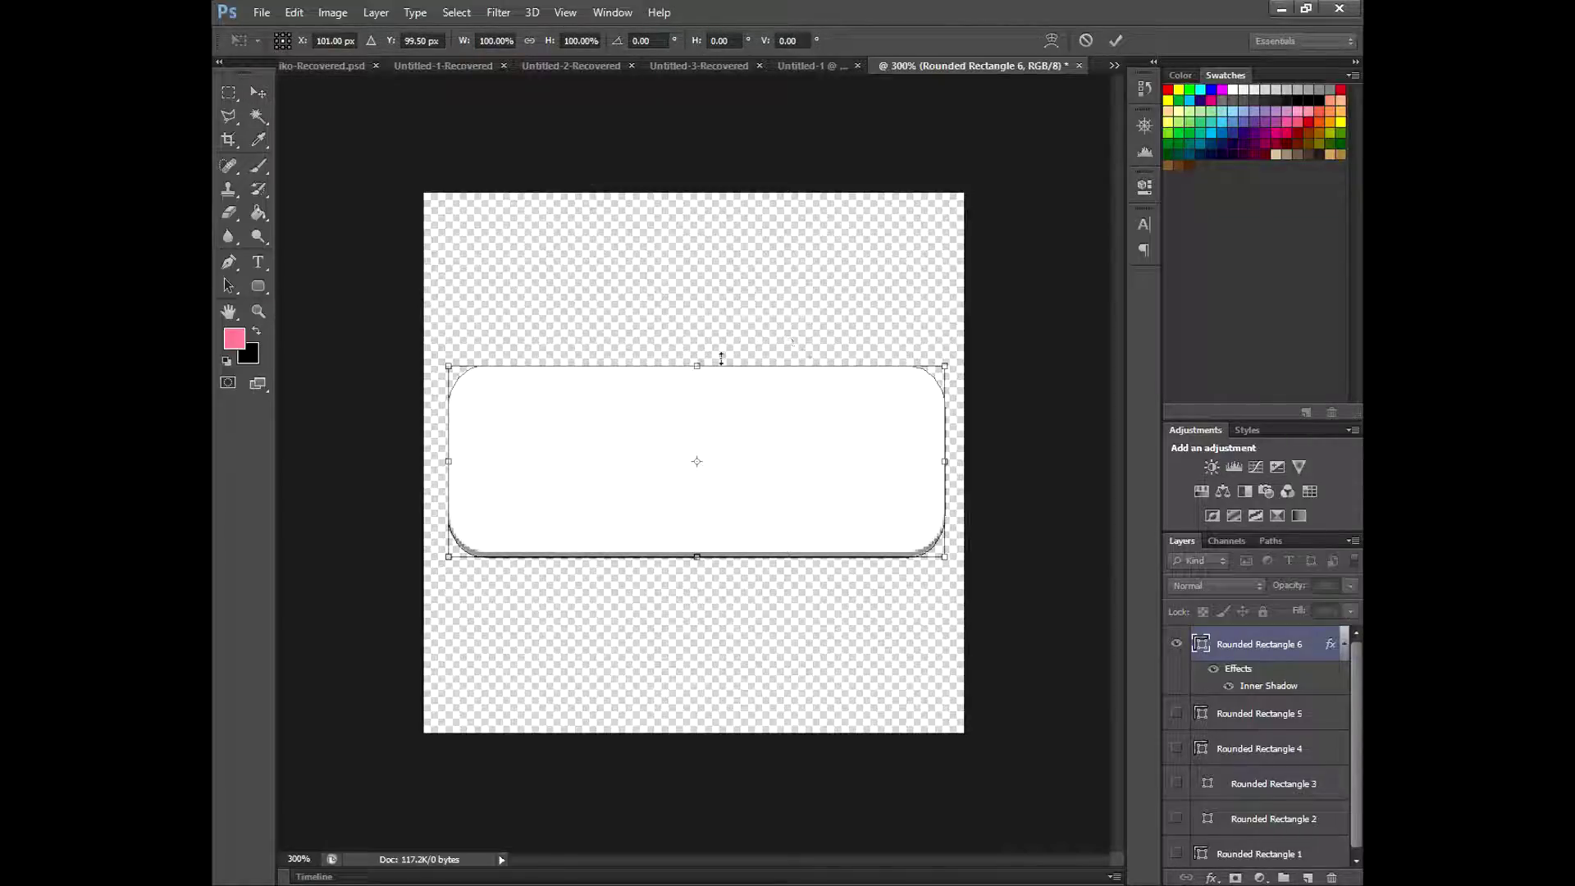
drag(700, 367, 712, 238)
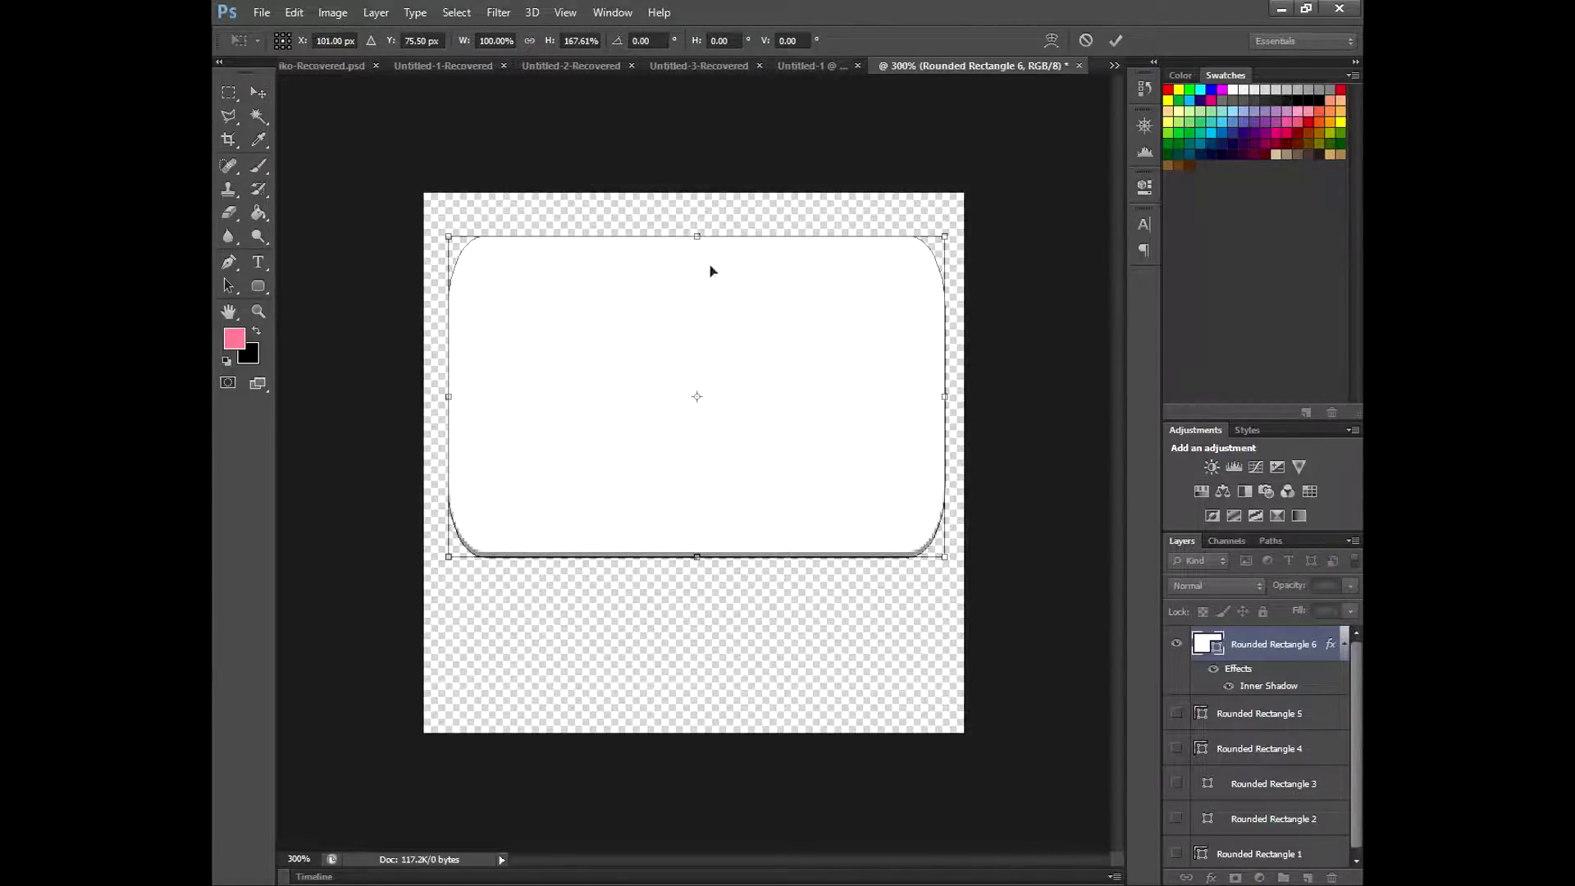
mouse_move(696, 556)
mouse_down()
mouse_move(691, 691)
mouse_move(696, 523)
mouse_up()
drag(695, 237, 700, 347)
drag(839, 428, 841, 435)
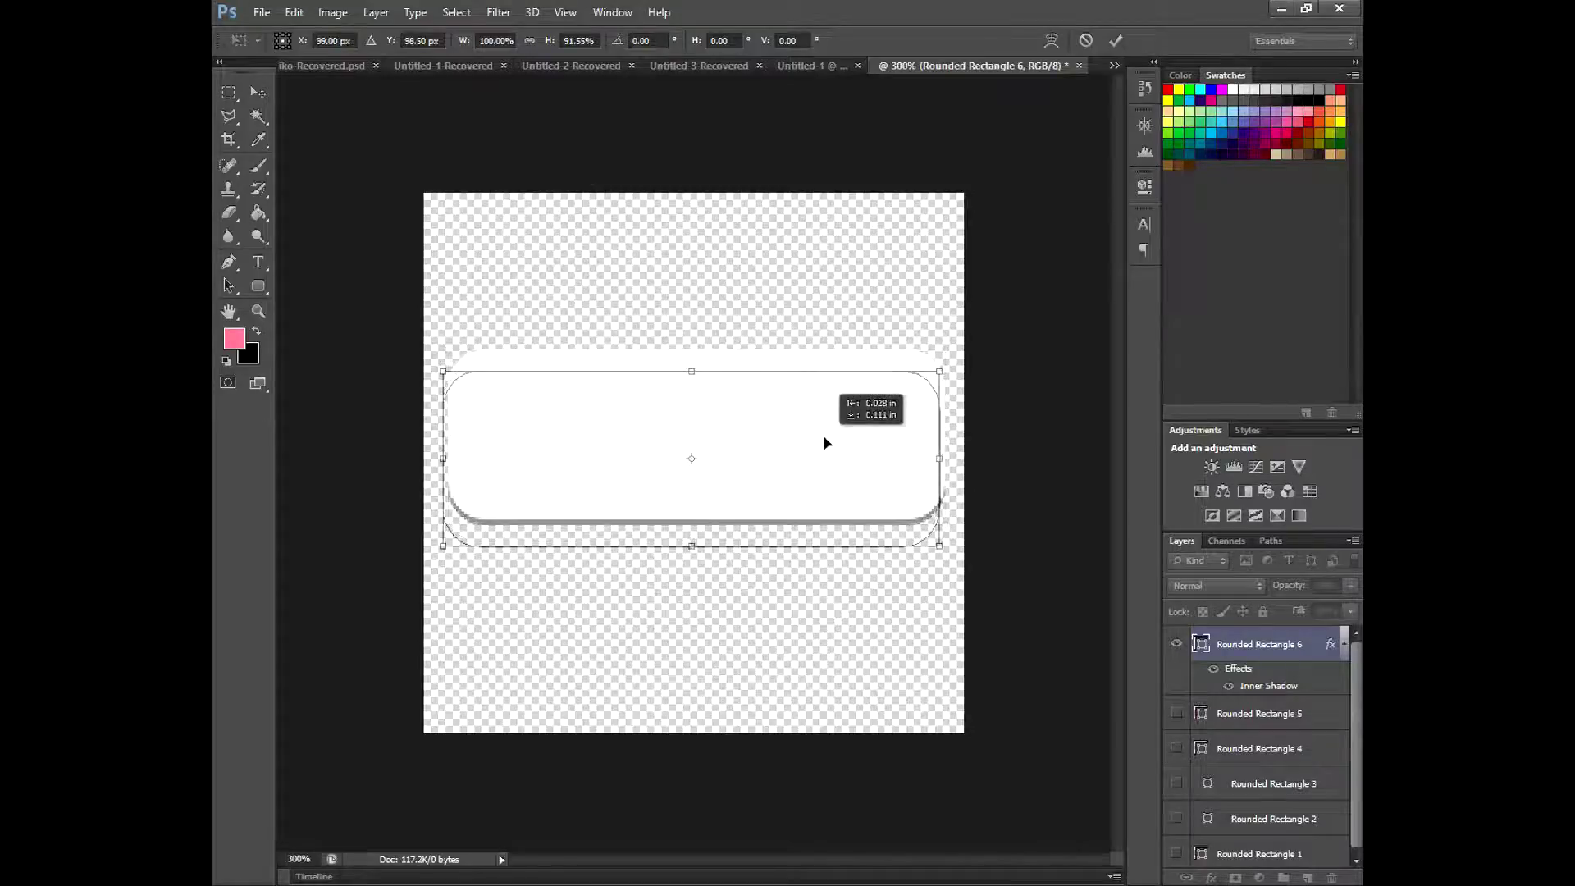
click(1113, 40)
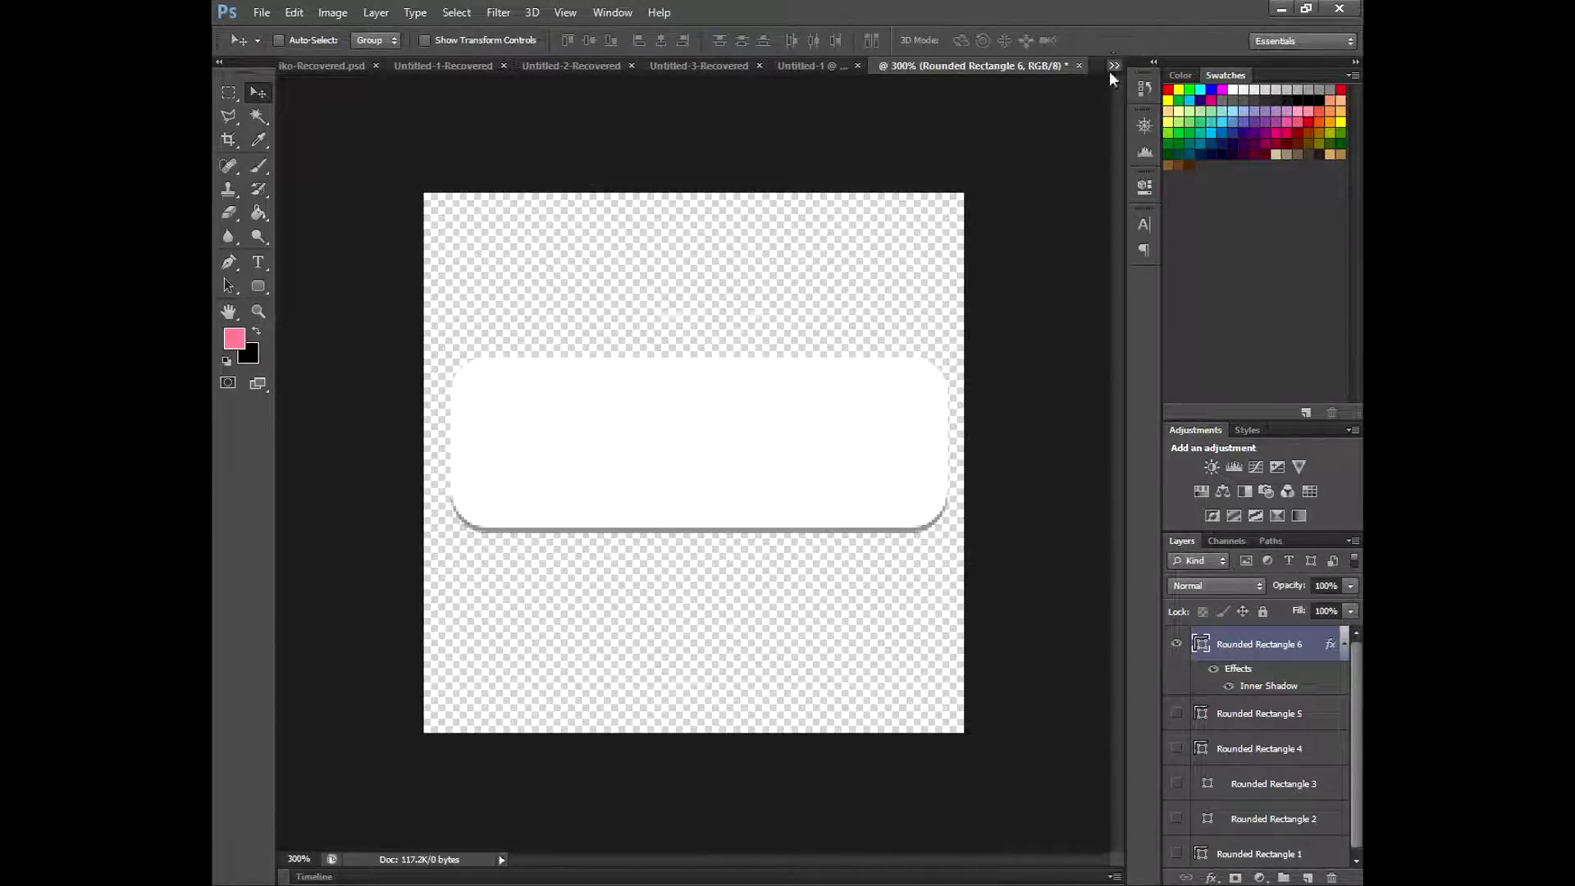
Step: Rename the white bar's layer to 'Stats Frame'
double_click(1285, 646)
key(BackSpace)
text(Frame)
key(Return)
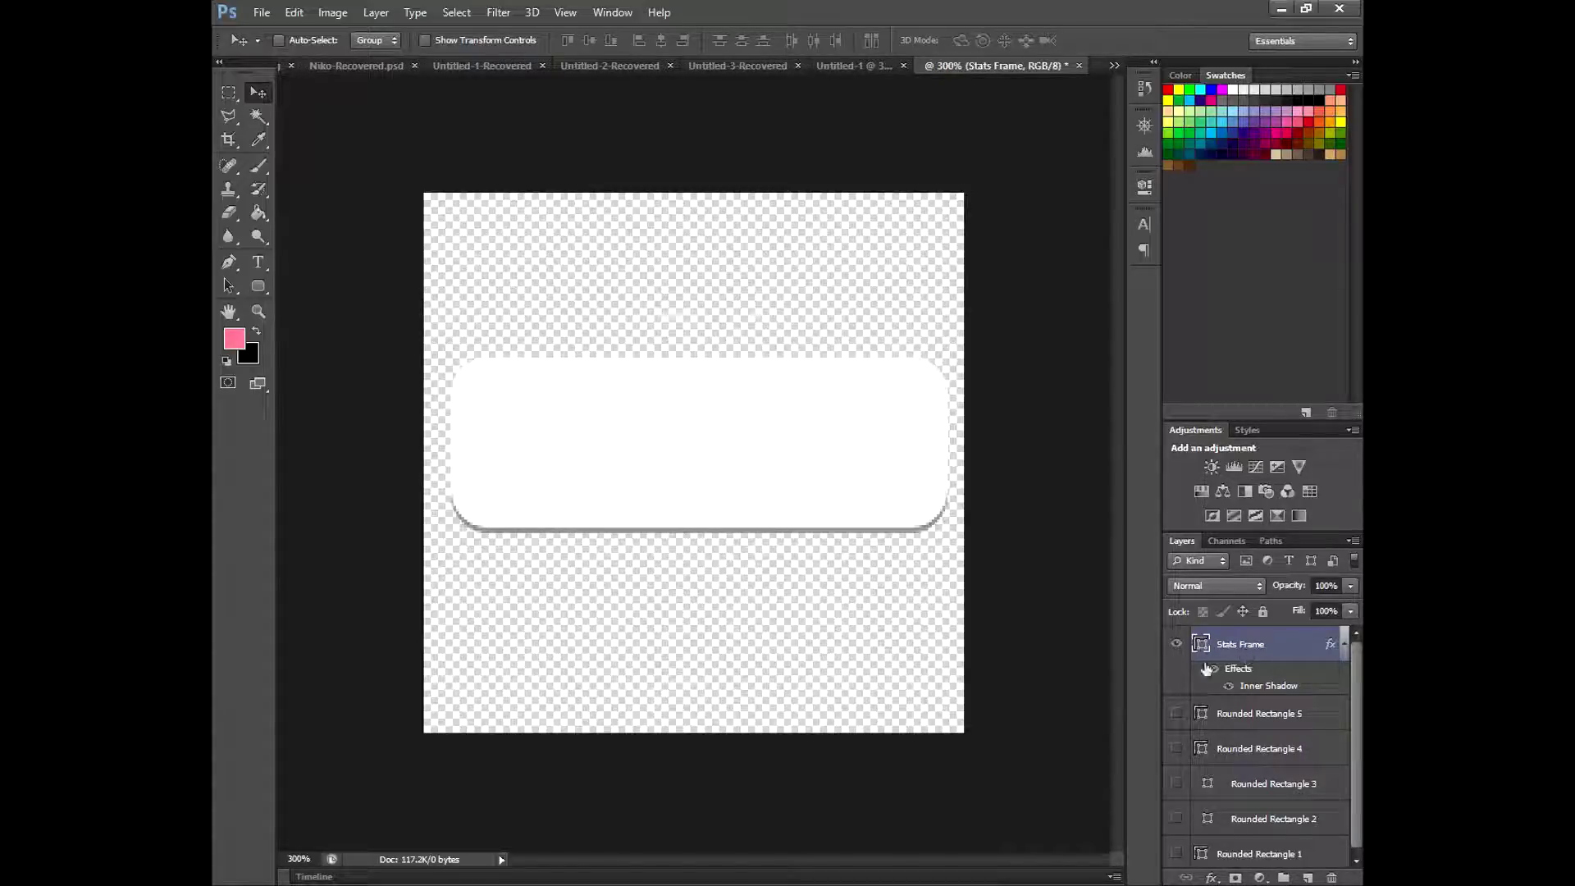
click(1283, 723)
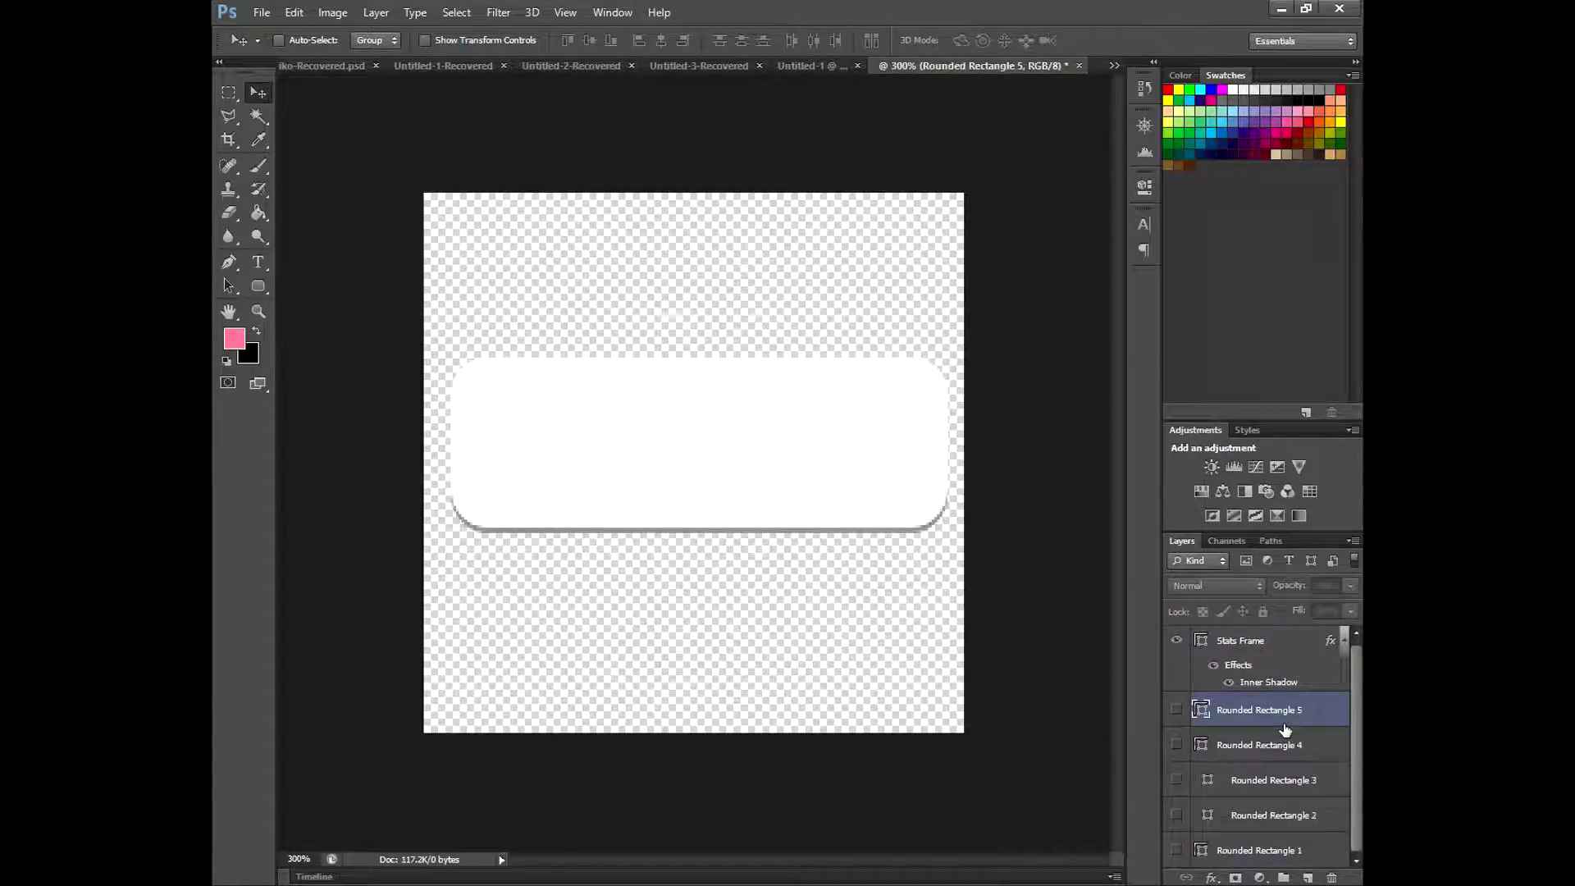
Step: Delete Rounded Rectangle layers 5 through 1, leaving only Stats Frame
shift+click(1269, 849)
right_click(1255, 777)
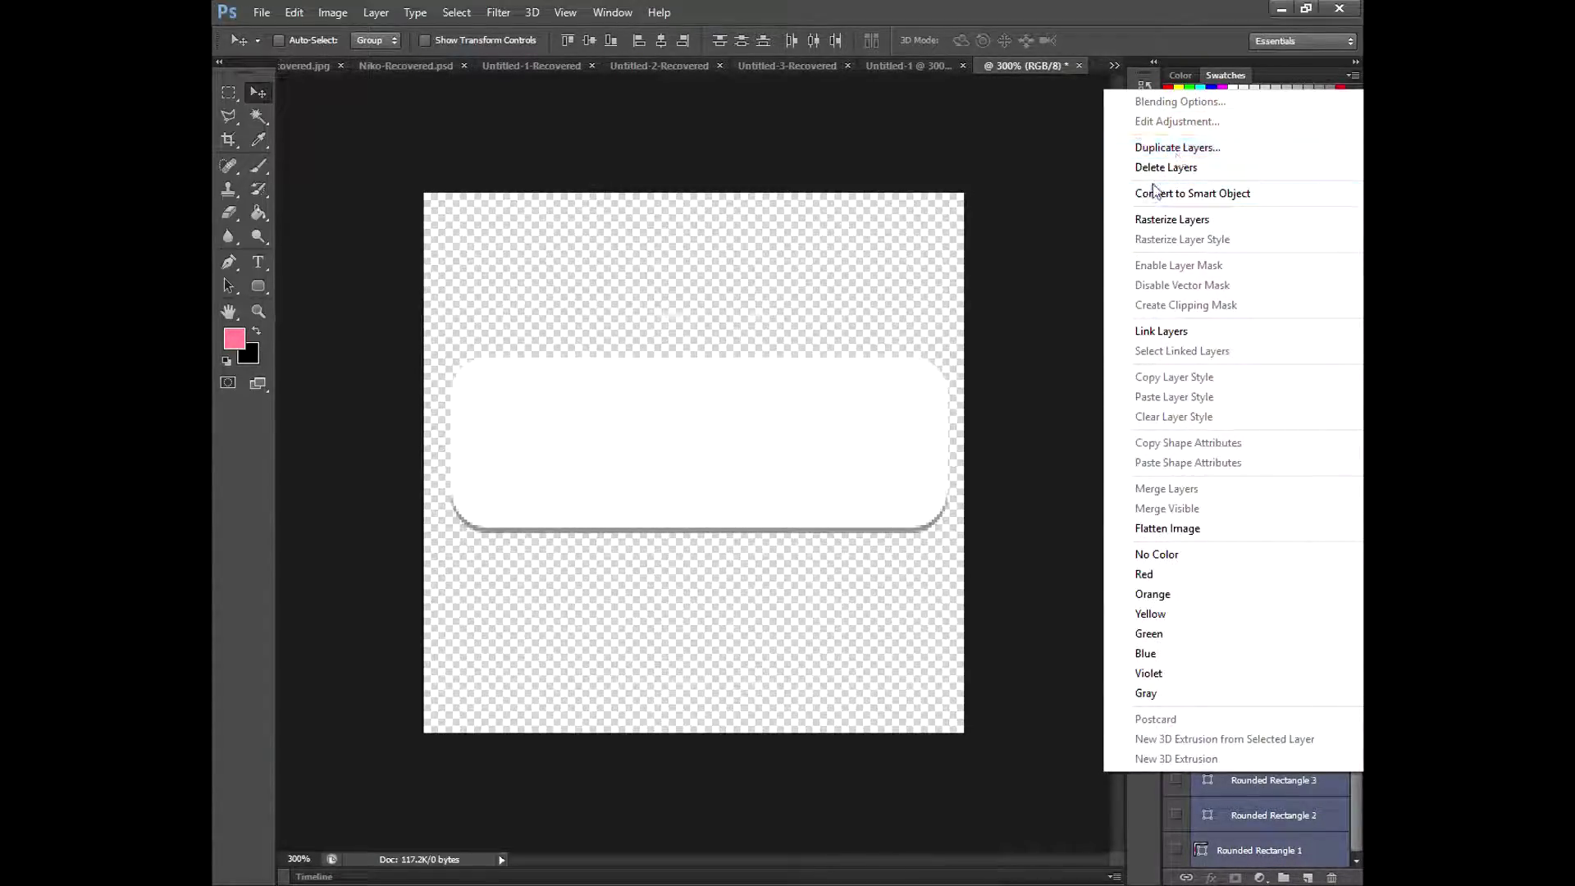
click(1171, 167)
click(764, 336)
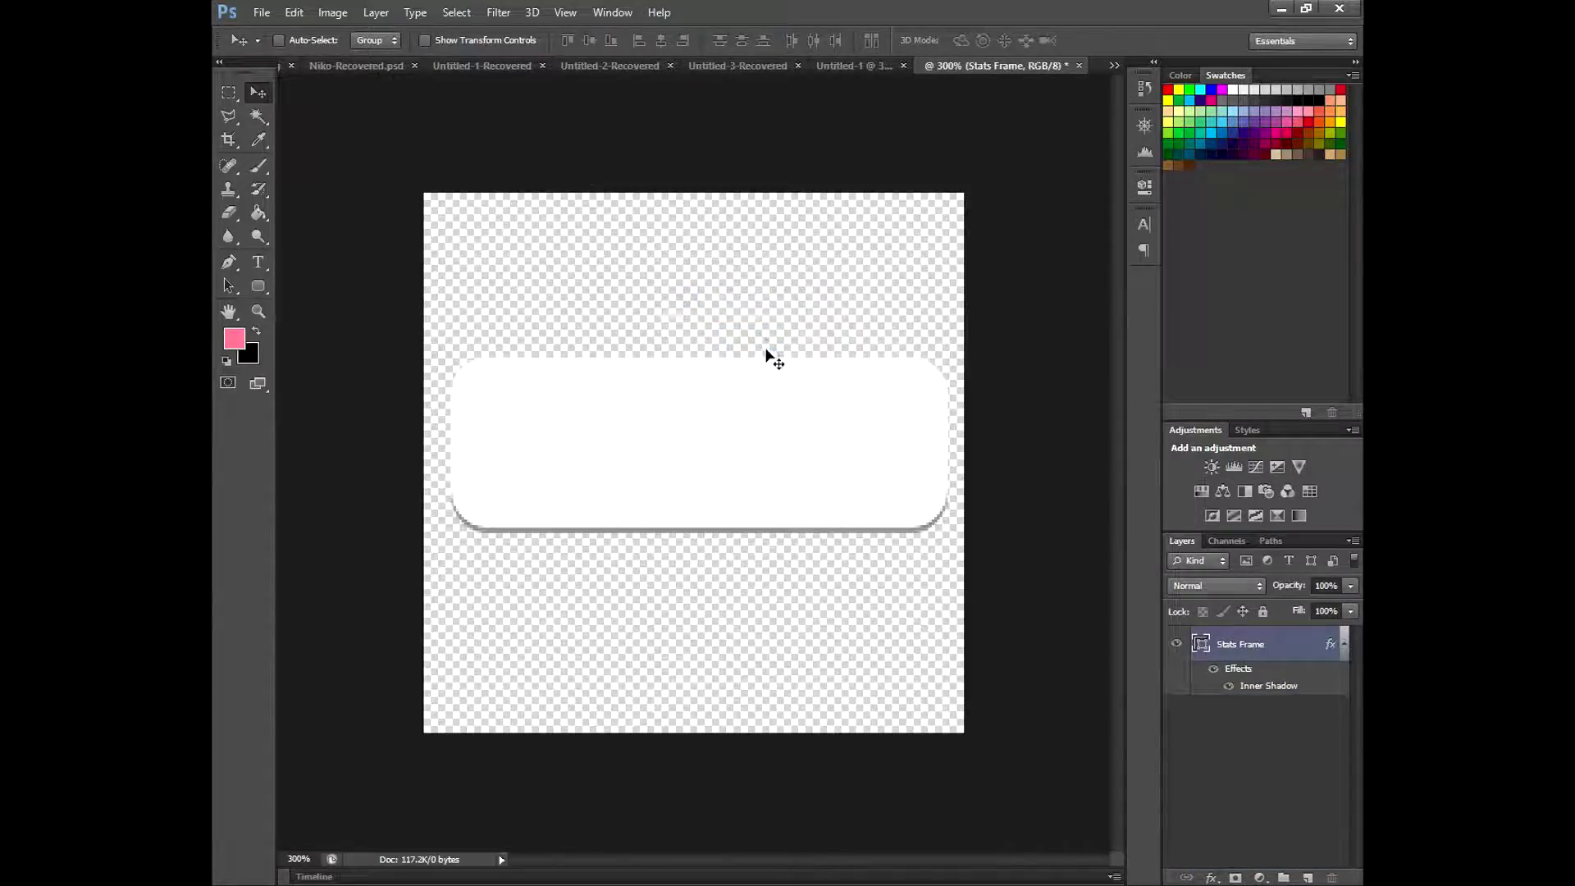
click(1176, 644)
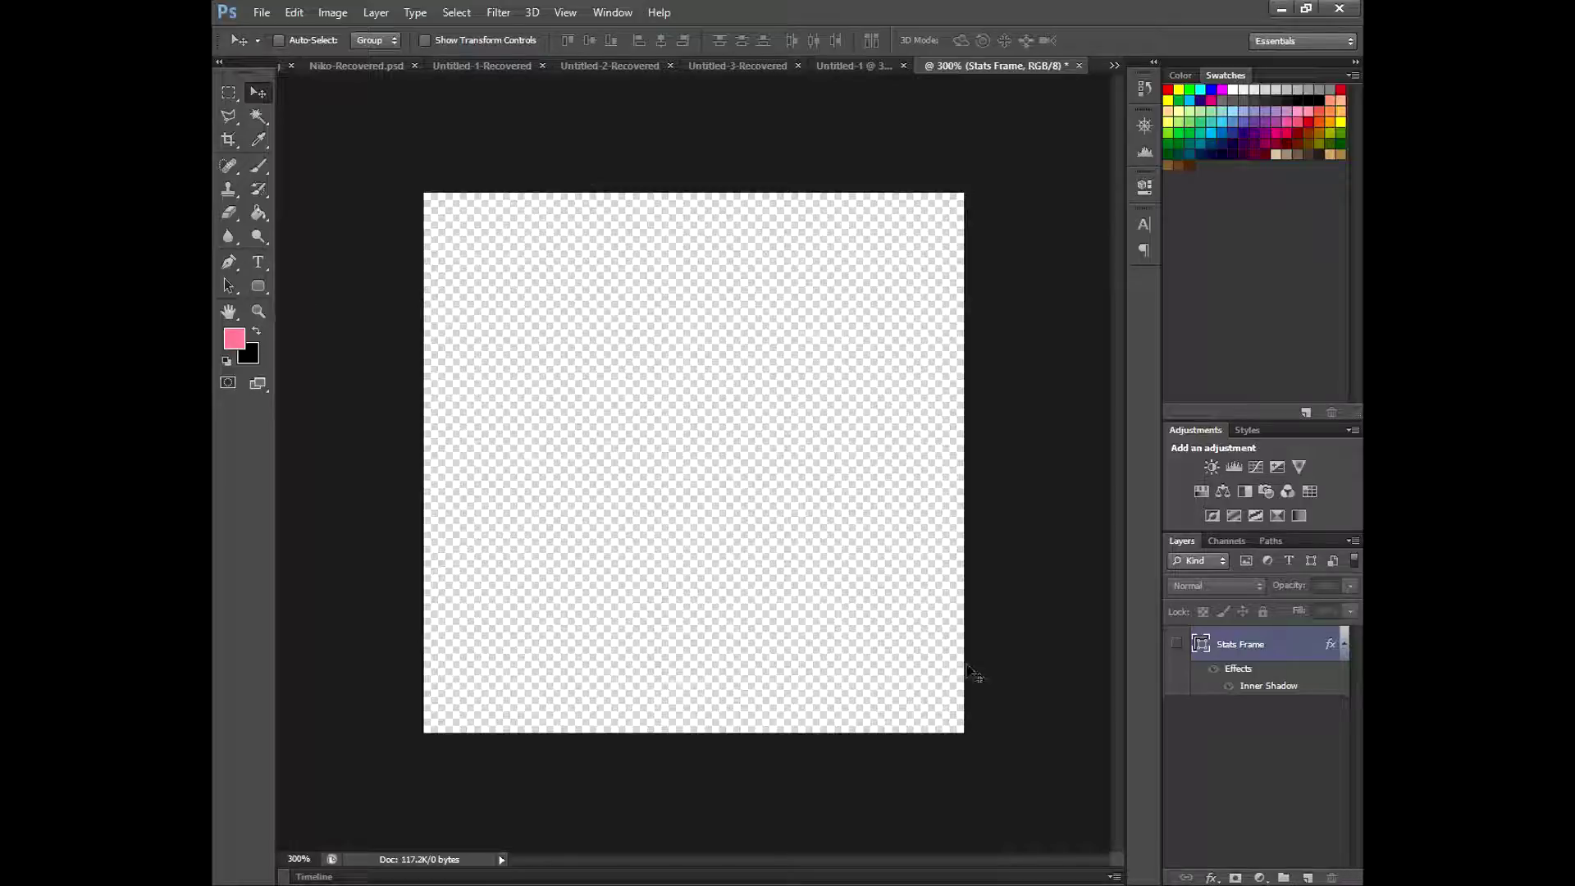
click(1176, 644)
right_click(1199, 648)
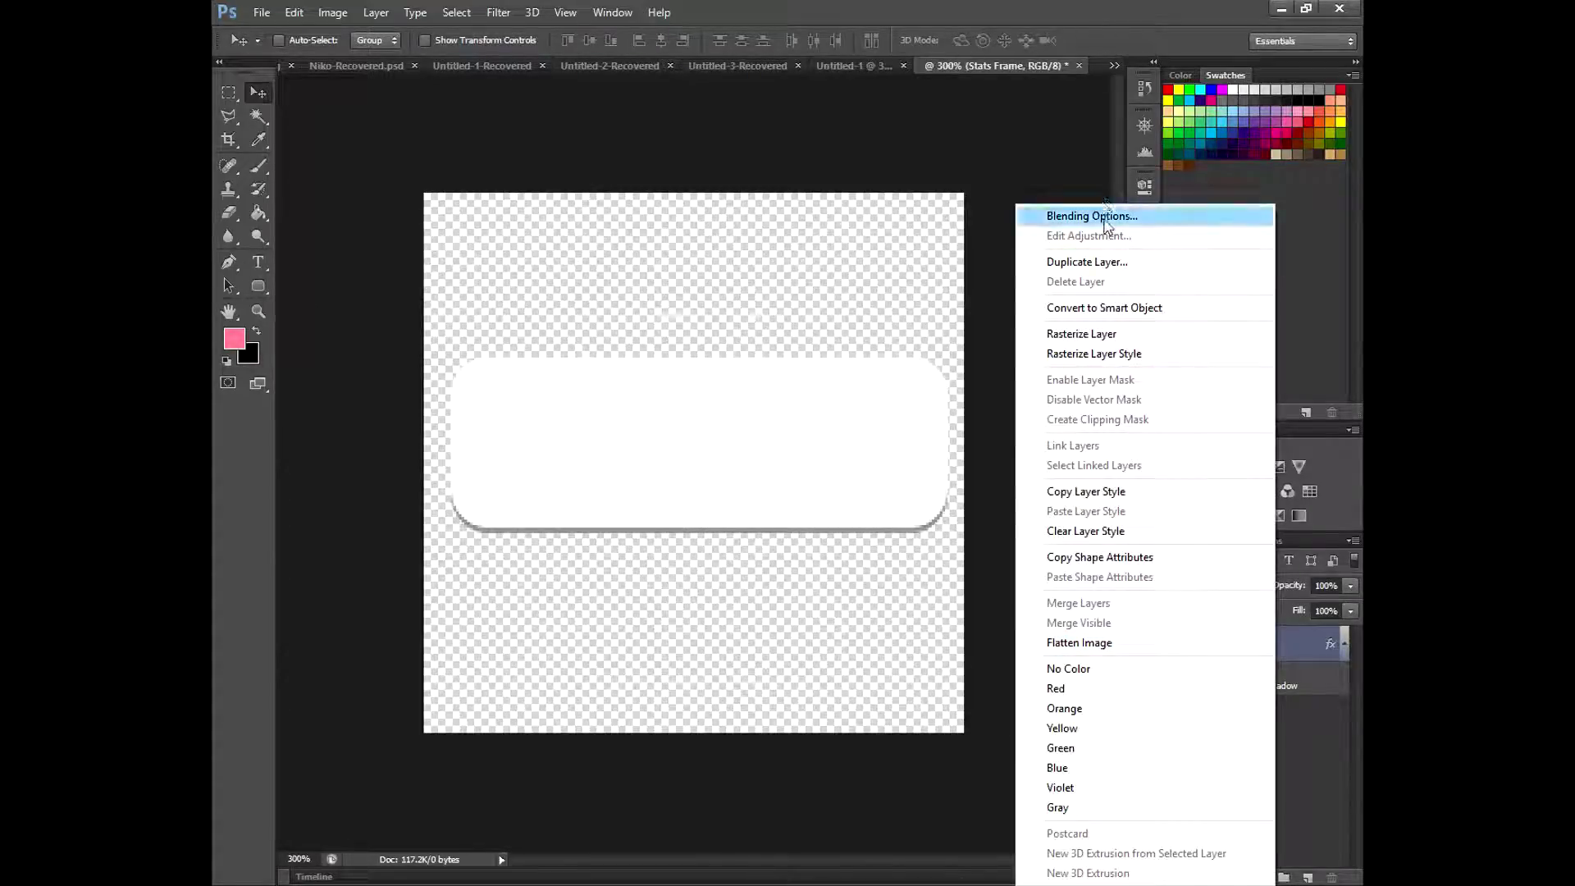
Step: Save Stats Frame's layer effects as a new style named 'UI Bottom Effect'
click(1058, 214)
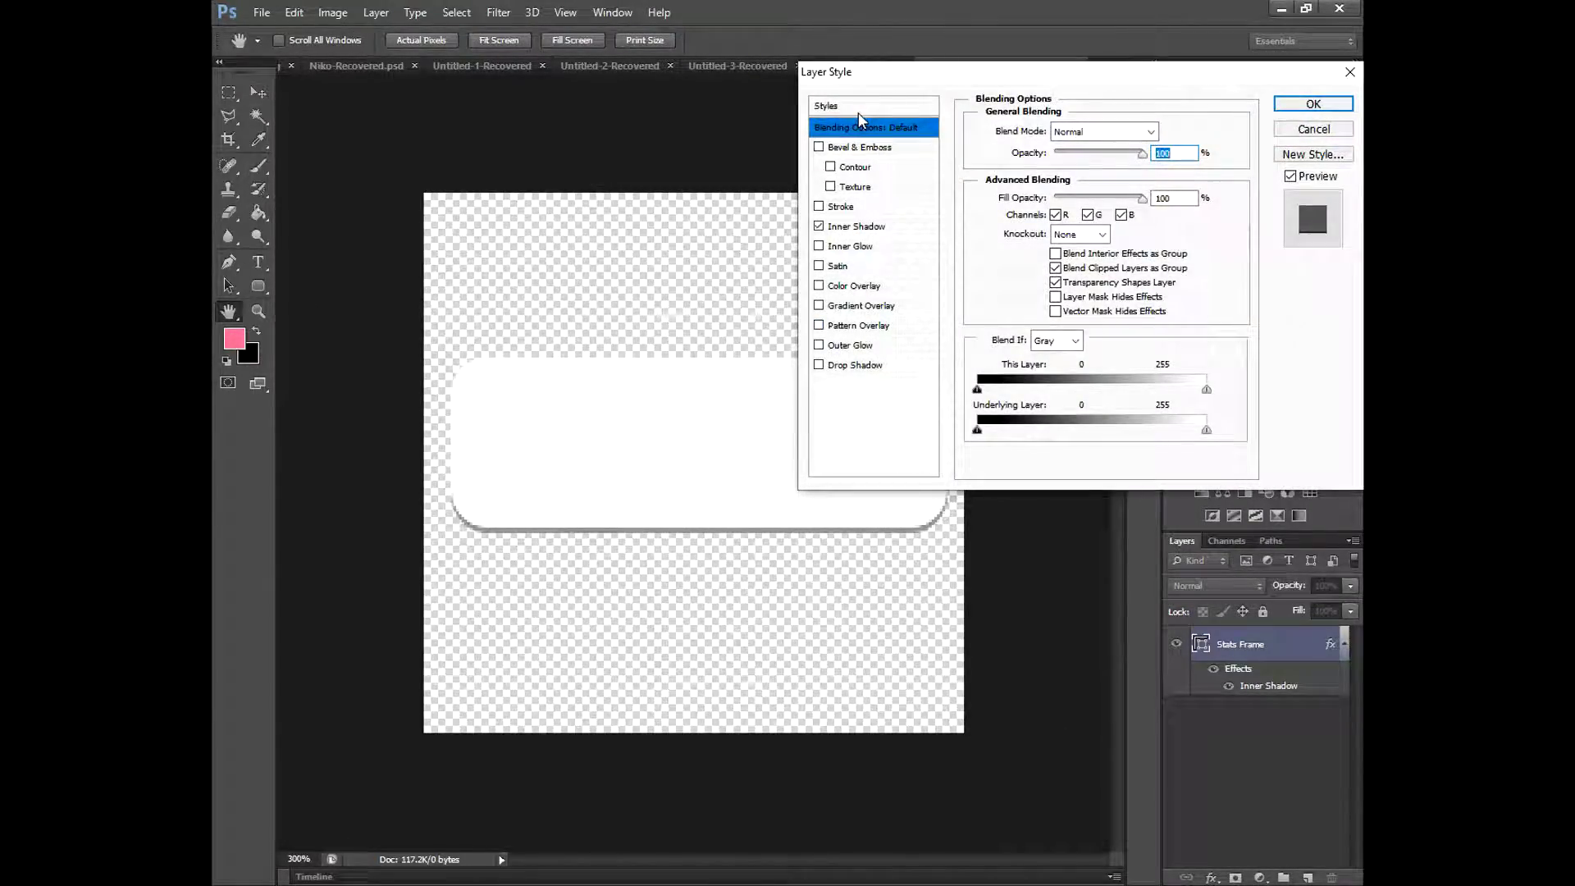
click(830, 107)
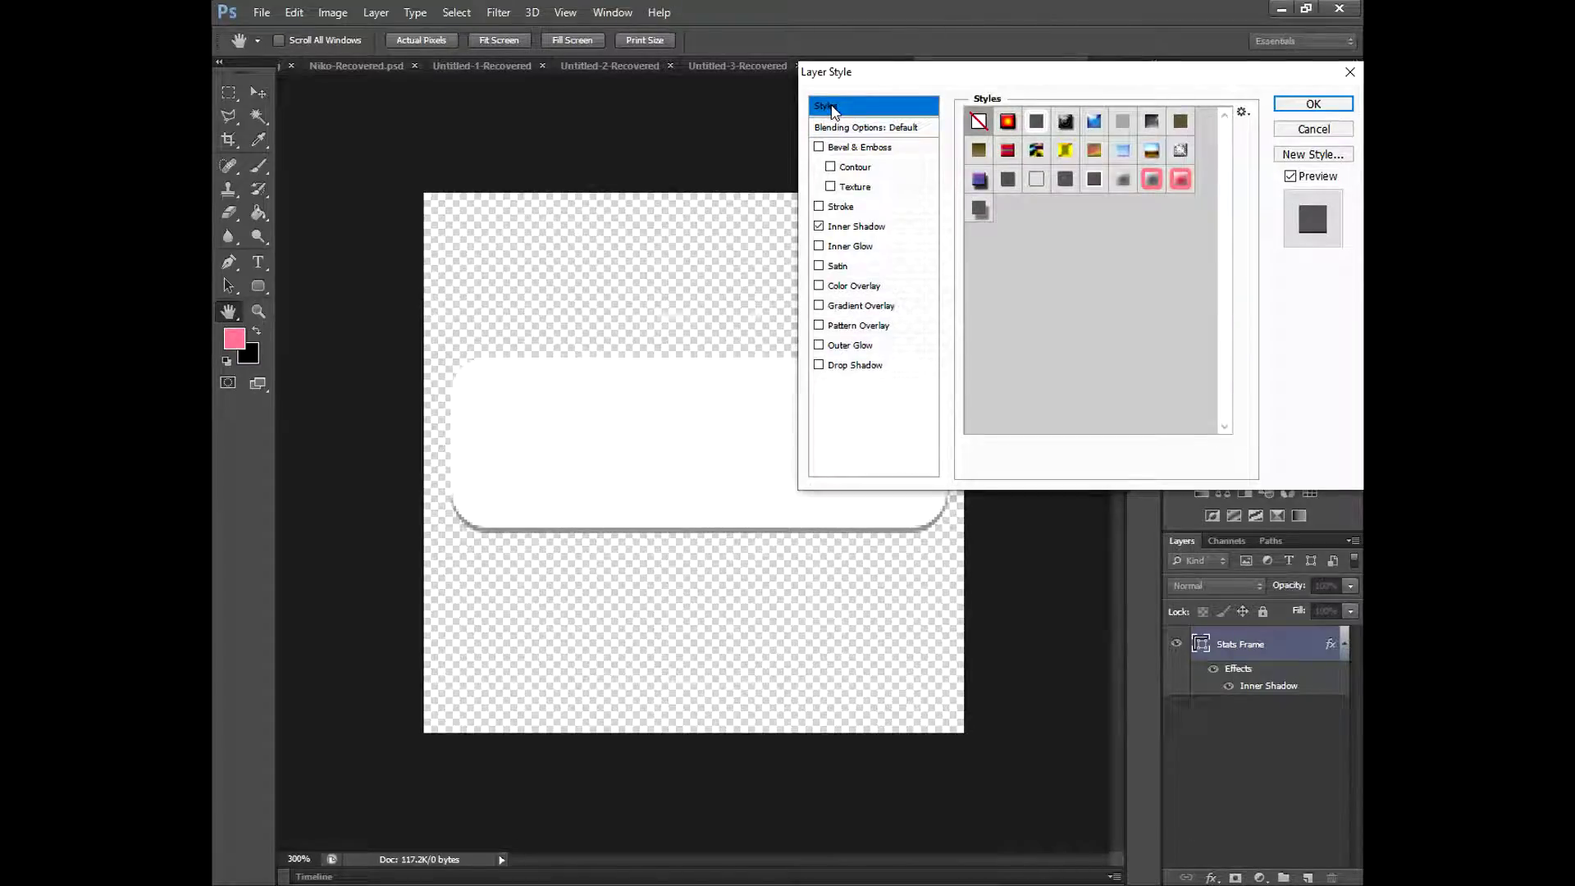
click(1312, 154)
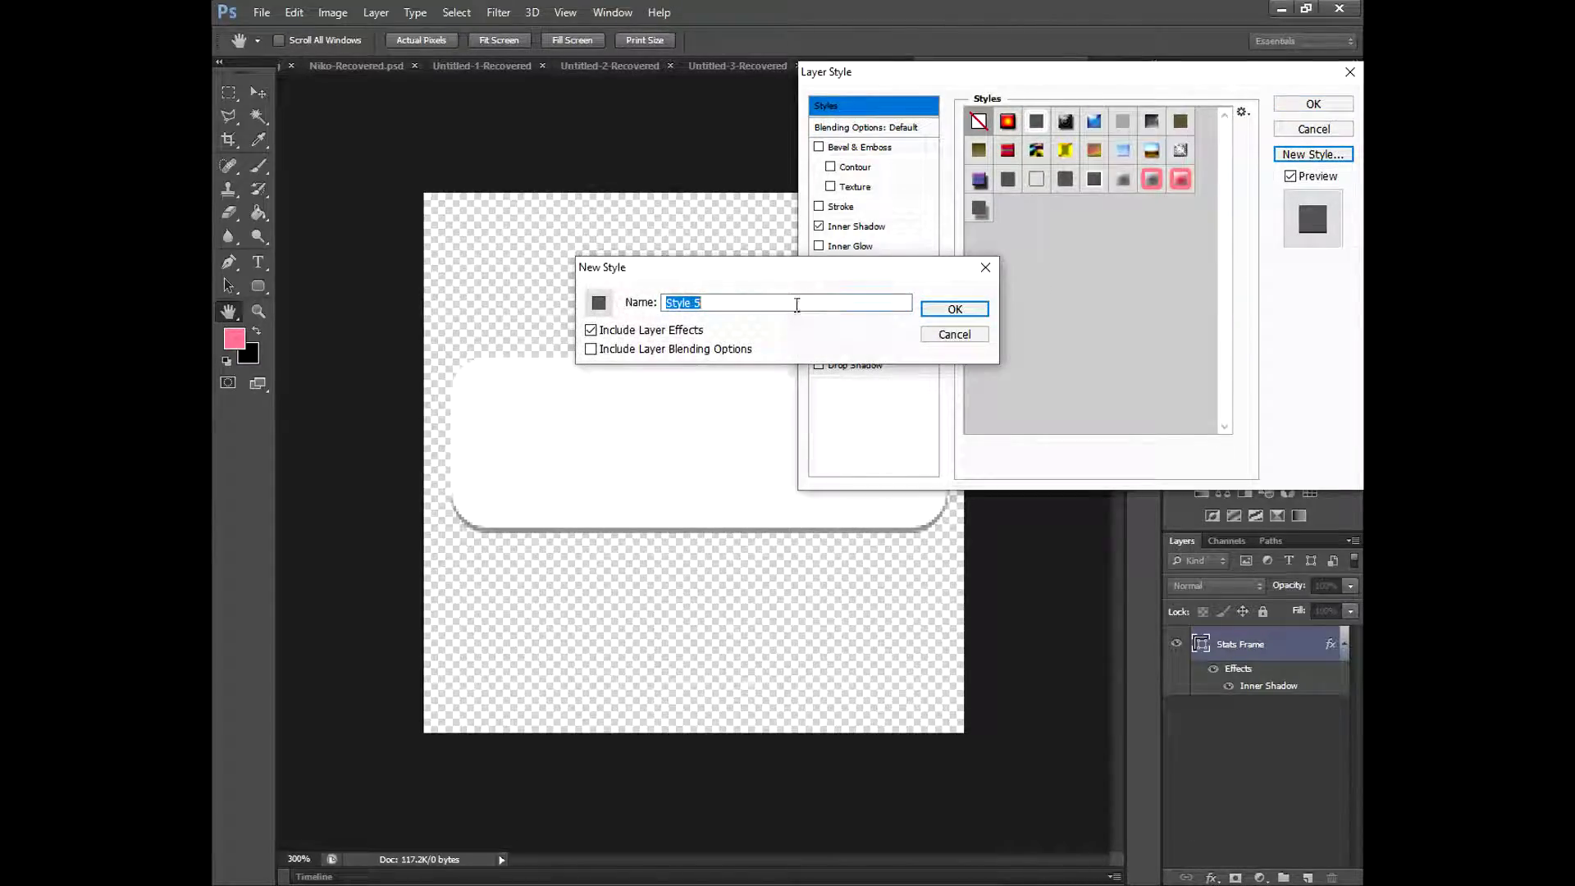
key(BackSpace)
text(Cartoon)
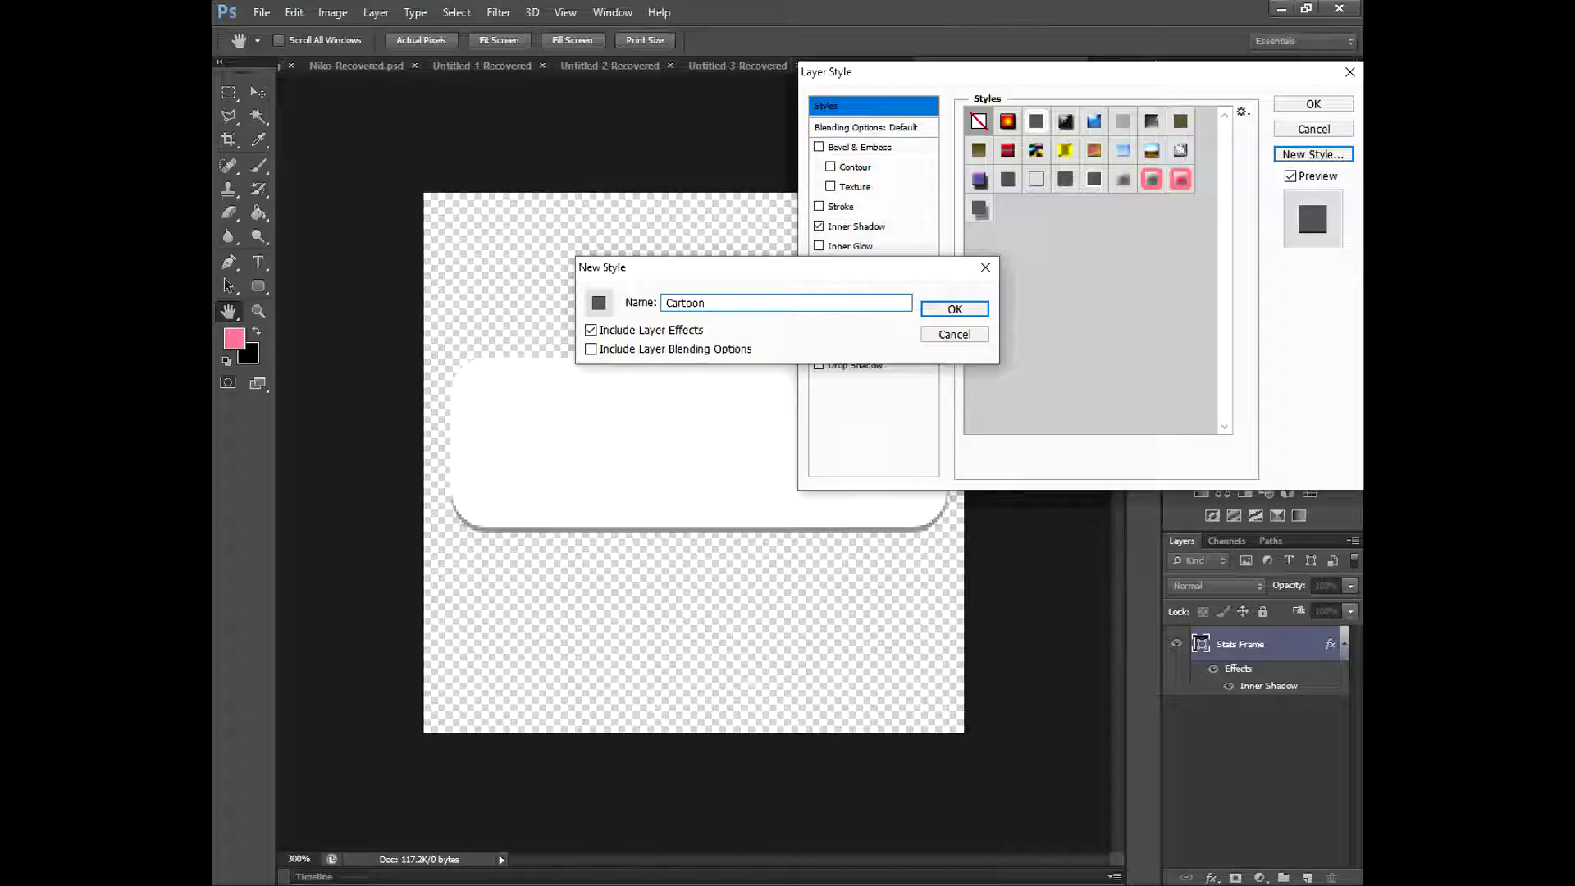
key(BackSpace)
key(BackSpace)
key(BackSpace)
text(v)
text(y)
text(t)
key(BackSpace)
text(Effect)
click(953, 309)
mouse_move(1205, 80)
mouse_down()
mouse_move(1147, 121)
mouse_move(1059, 663)
mouse_move(1280, 332)
mouse_move(1136, 124)
mouse_move(1124, 130)
mouse_move(1160, 130)
mouse_up()
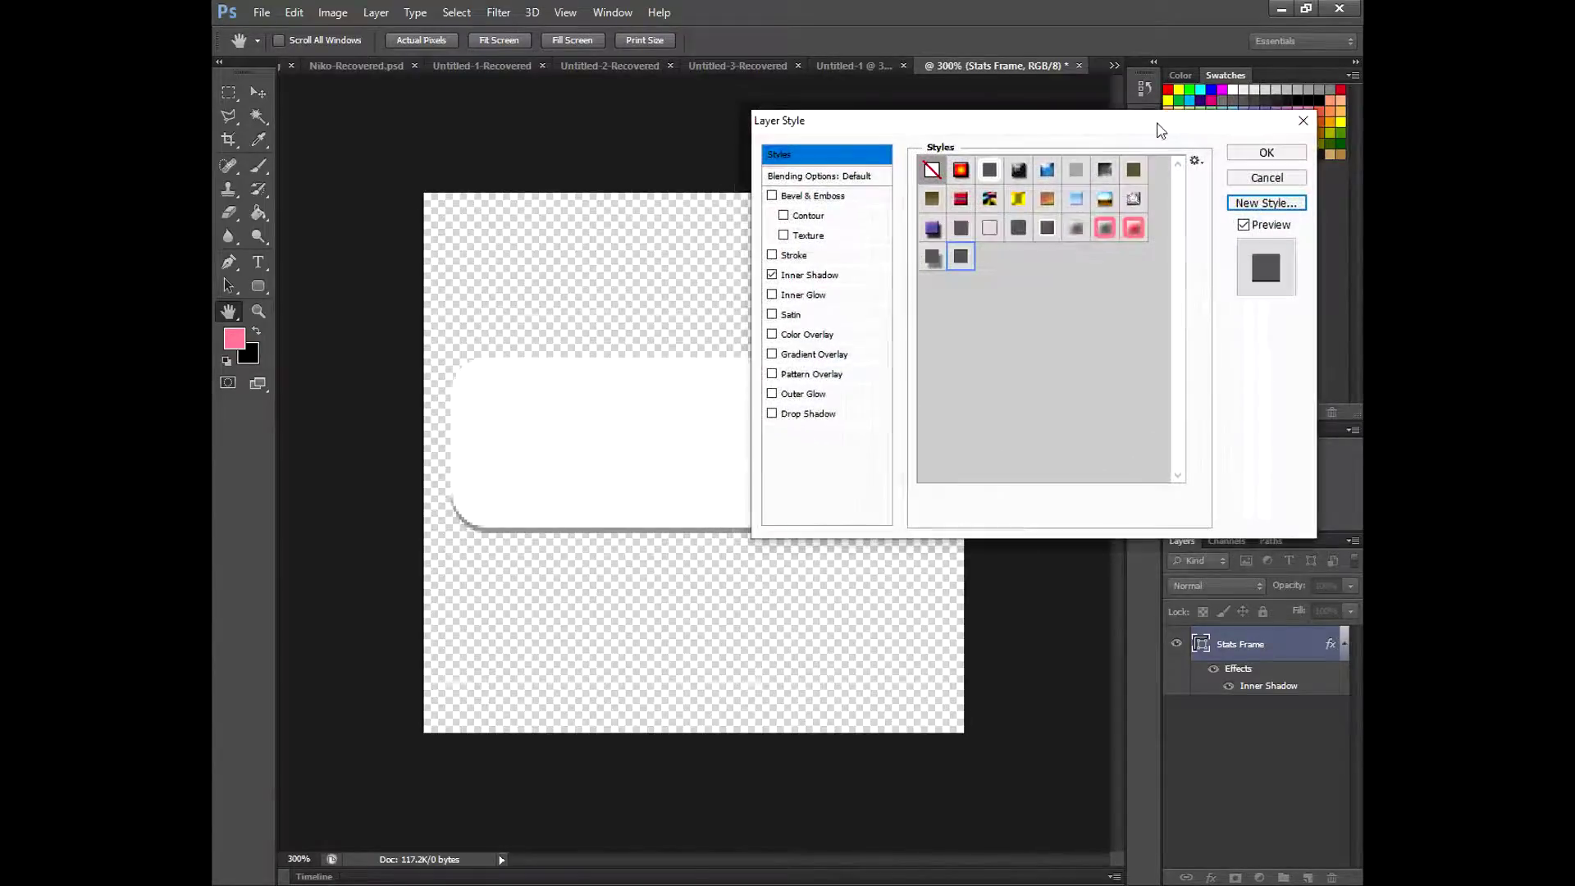
click(1270, 159)
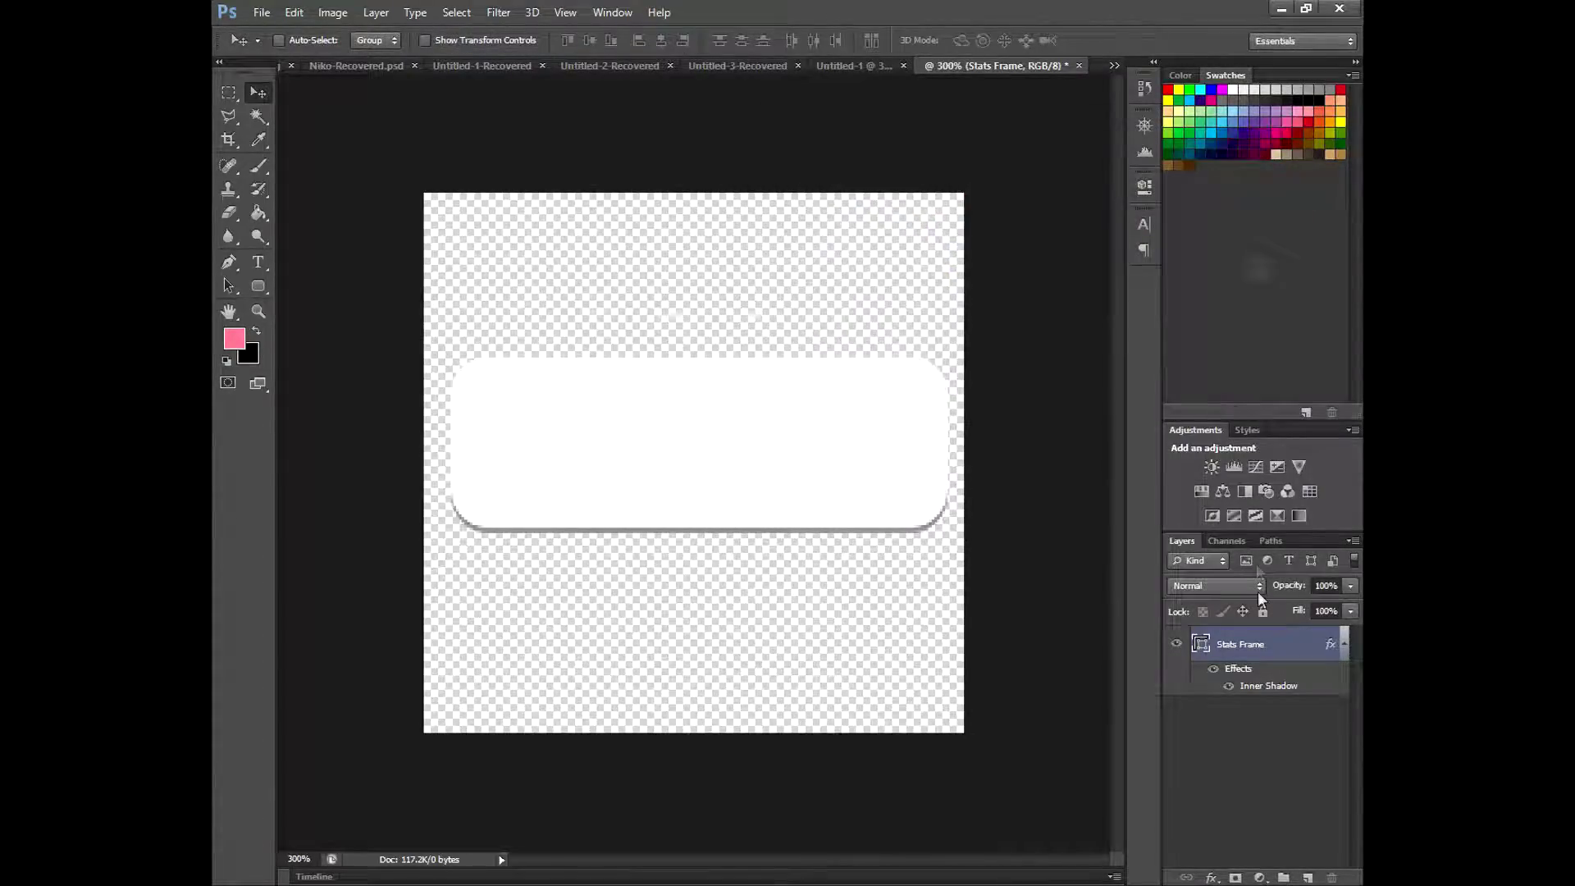
Step: Hide the Stats Frame layer and deselect it
click(1178, 646)
right_click(1247, 644)
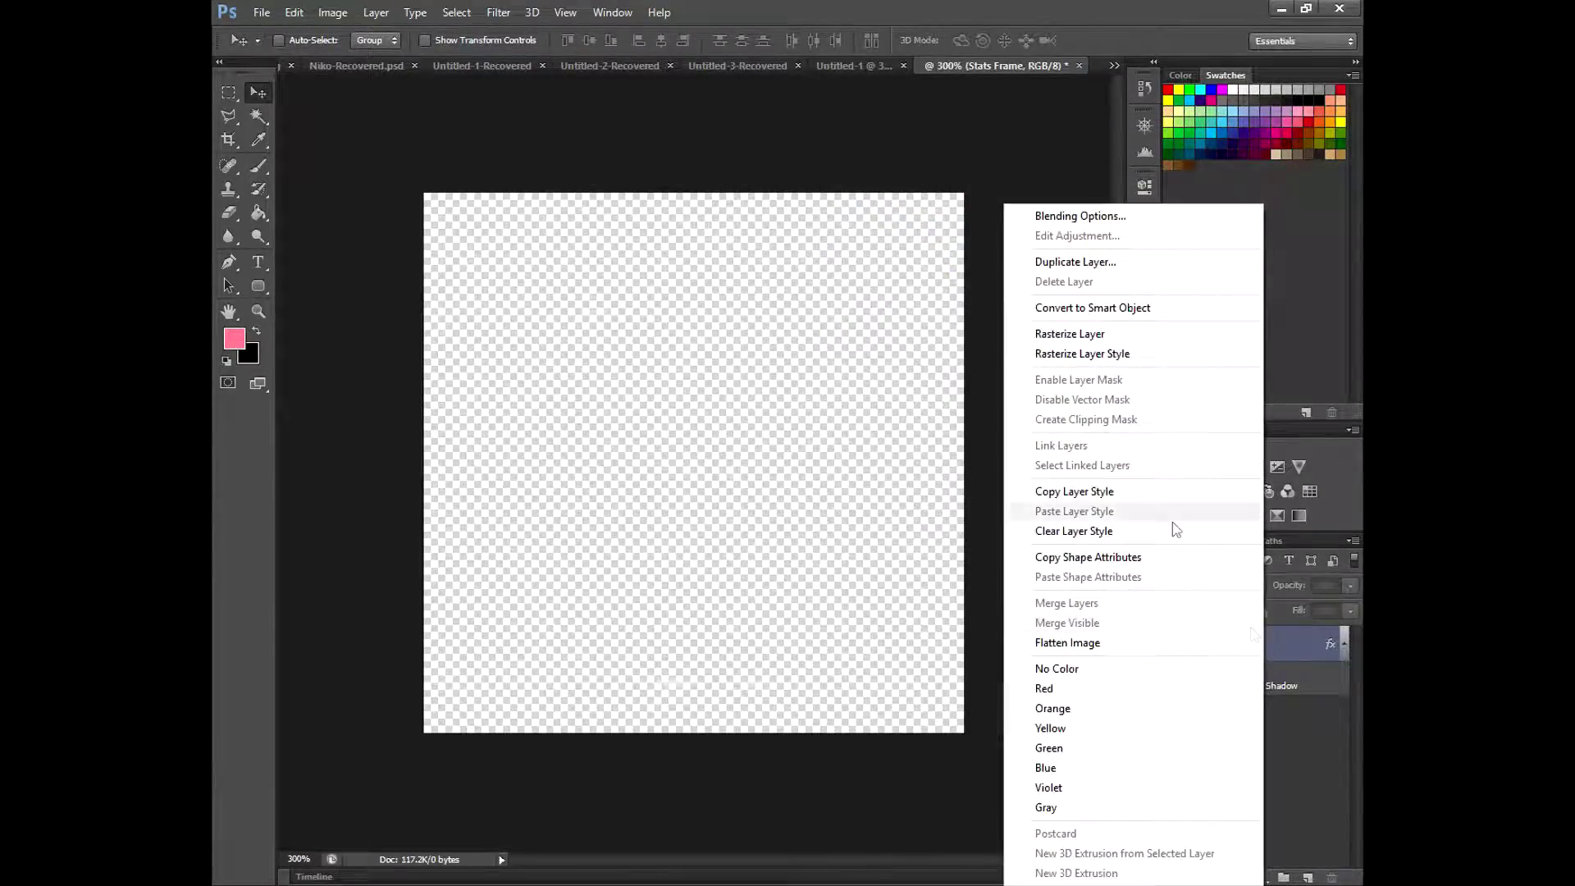
click(1306, 820)
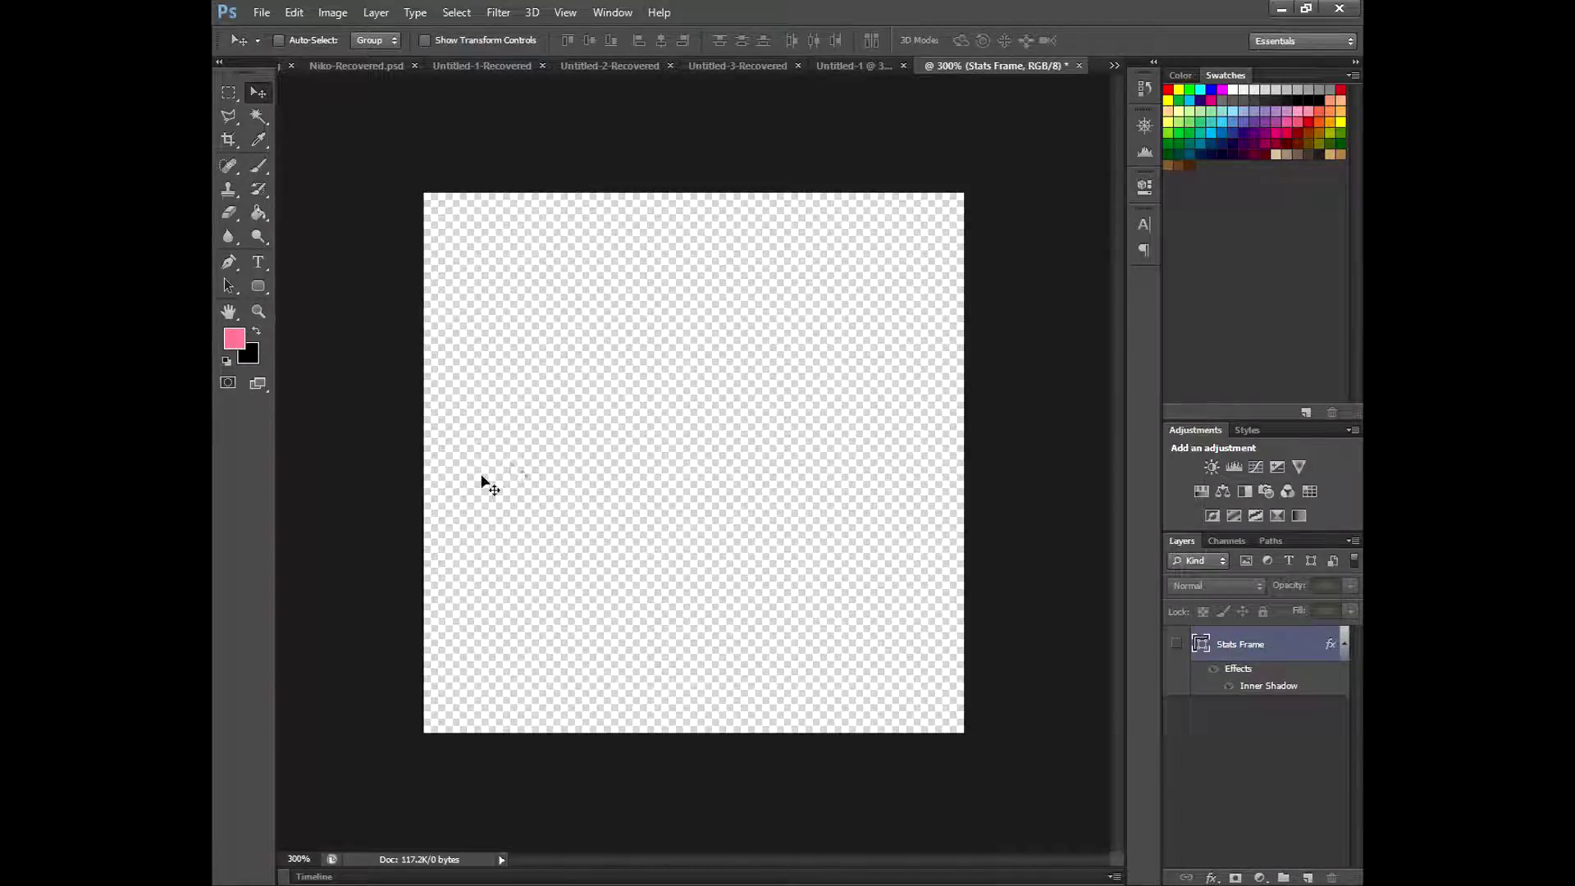
click(1263, 766)
Step: Draw a large rounded rectangle, fill it white, and move it up and left
click(259, 285)
mouse_move(514, 290)
mouse_down()
mouse_move(763, 438)
mouse_move(804, 440)
mouse_move(837, 365)
mouse_move(861, 616)
mouse_move(884, 640)
mouse_up()
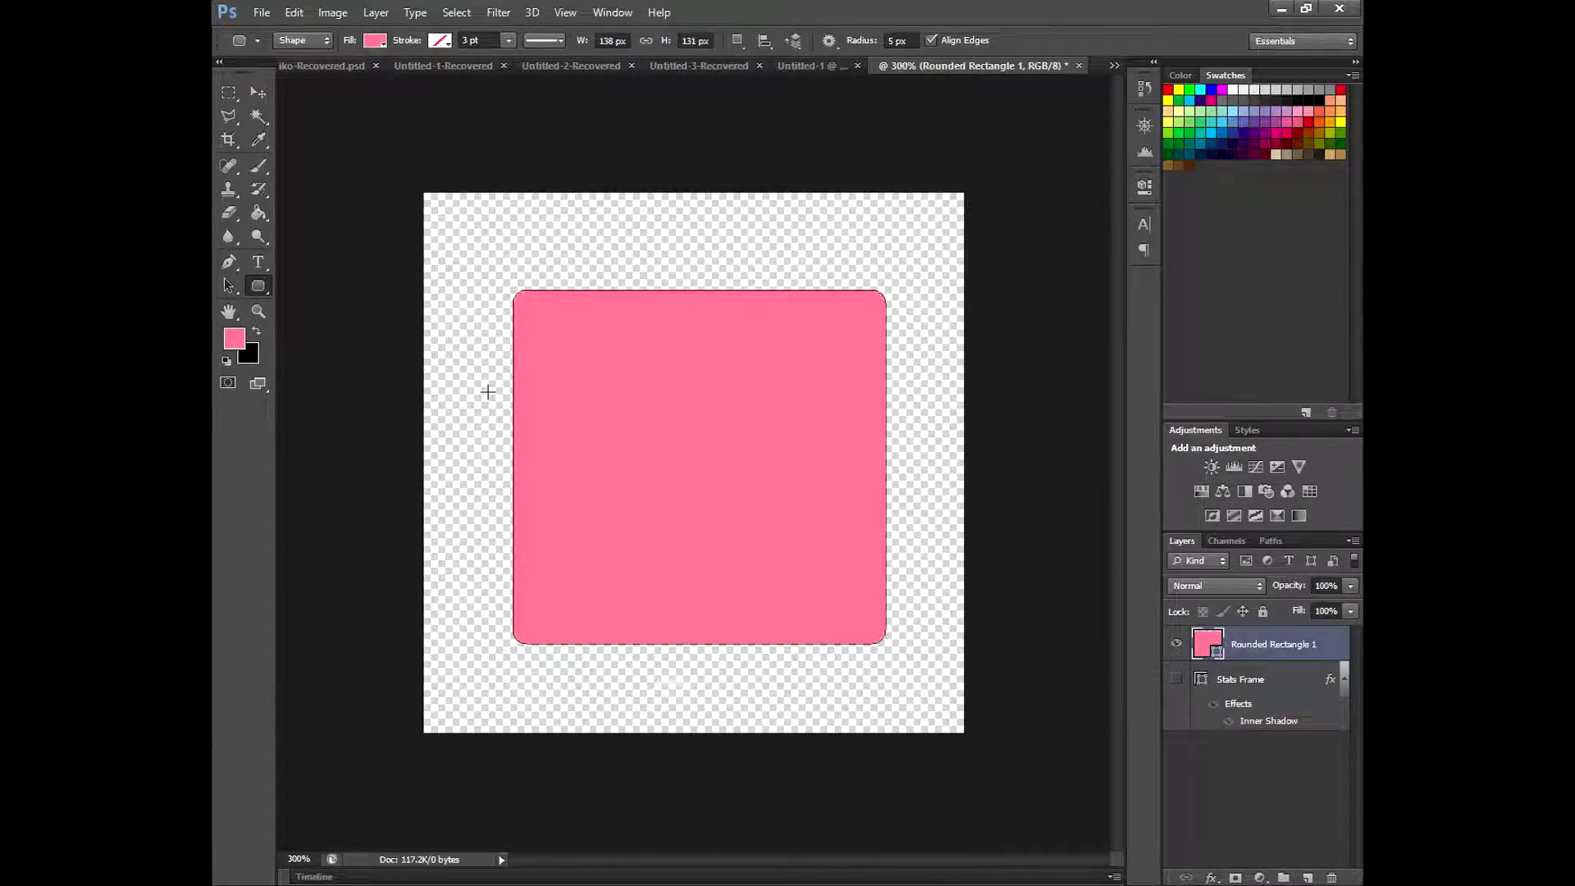
click(375, 40)
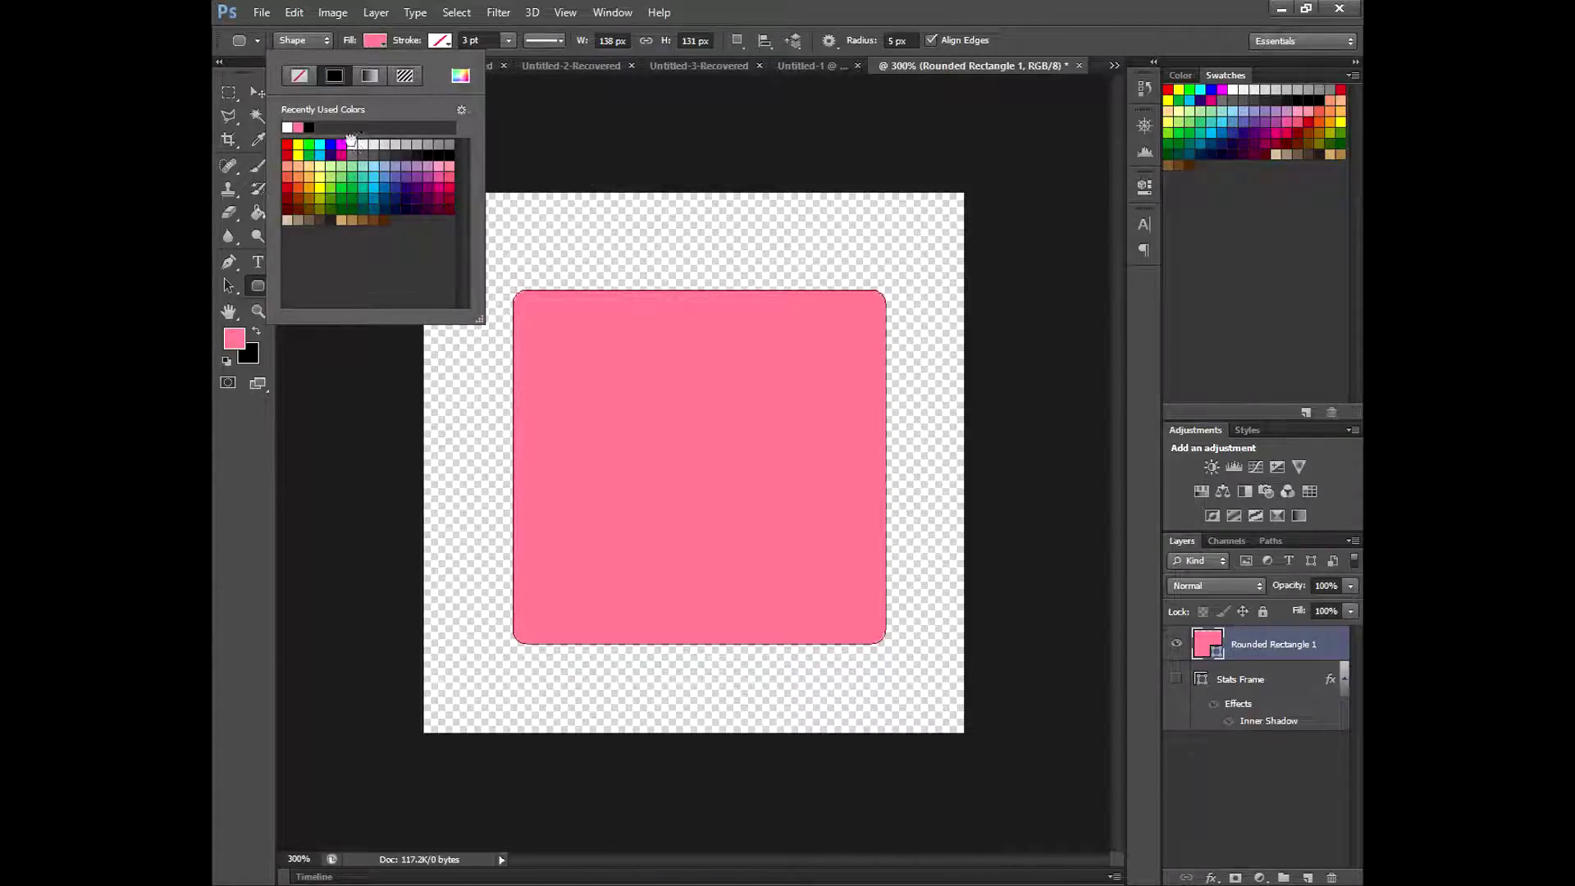
click(287, 128)
click(256, 93)
mouse_move(756, 552)
mouse_down()
mouse_move(721, 524)
mouse_move(736, 528)
mouse_up()
Step: Apply the UI Bottom Effect style preset to the new rectangle and nudge it
right_click(1257, 628)
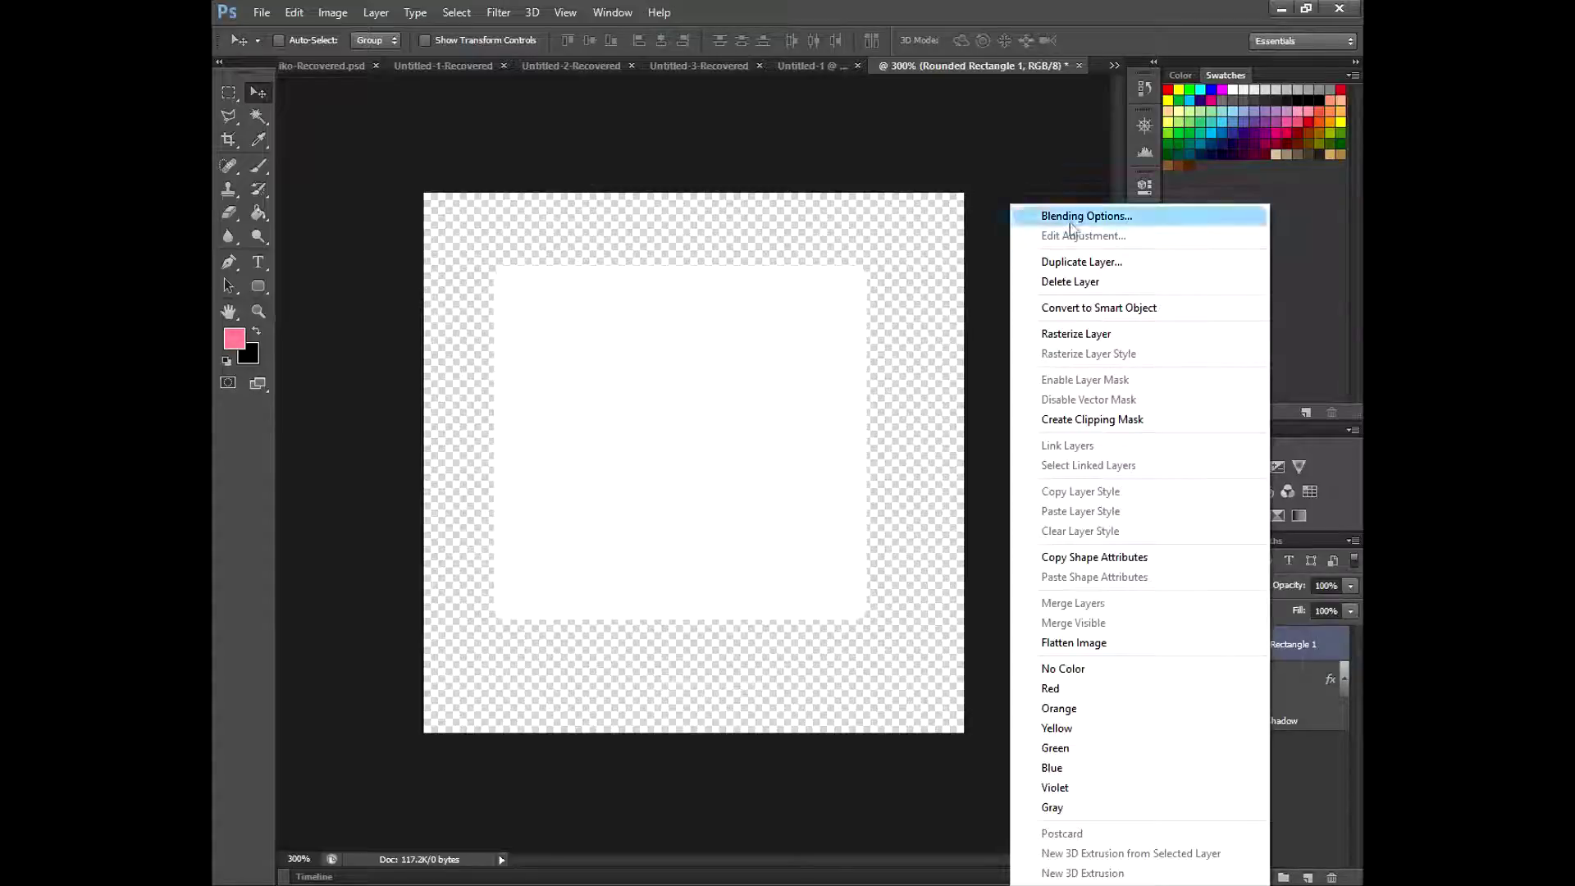
click(1074, 215)
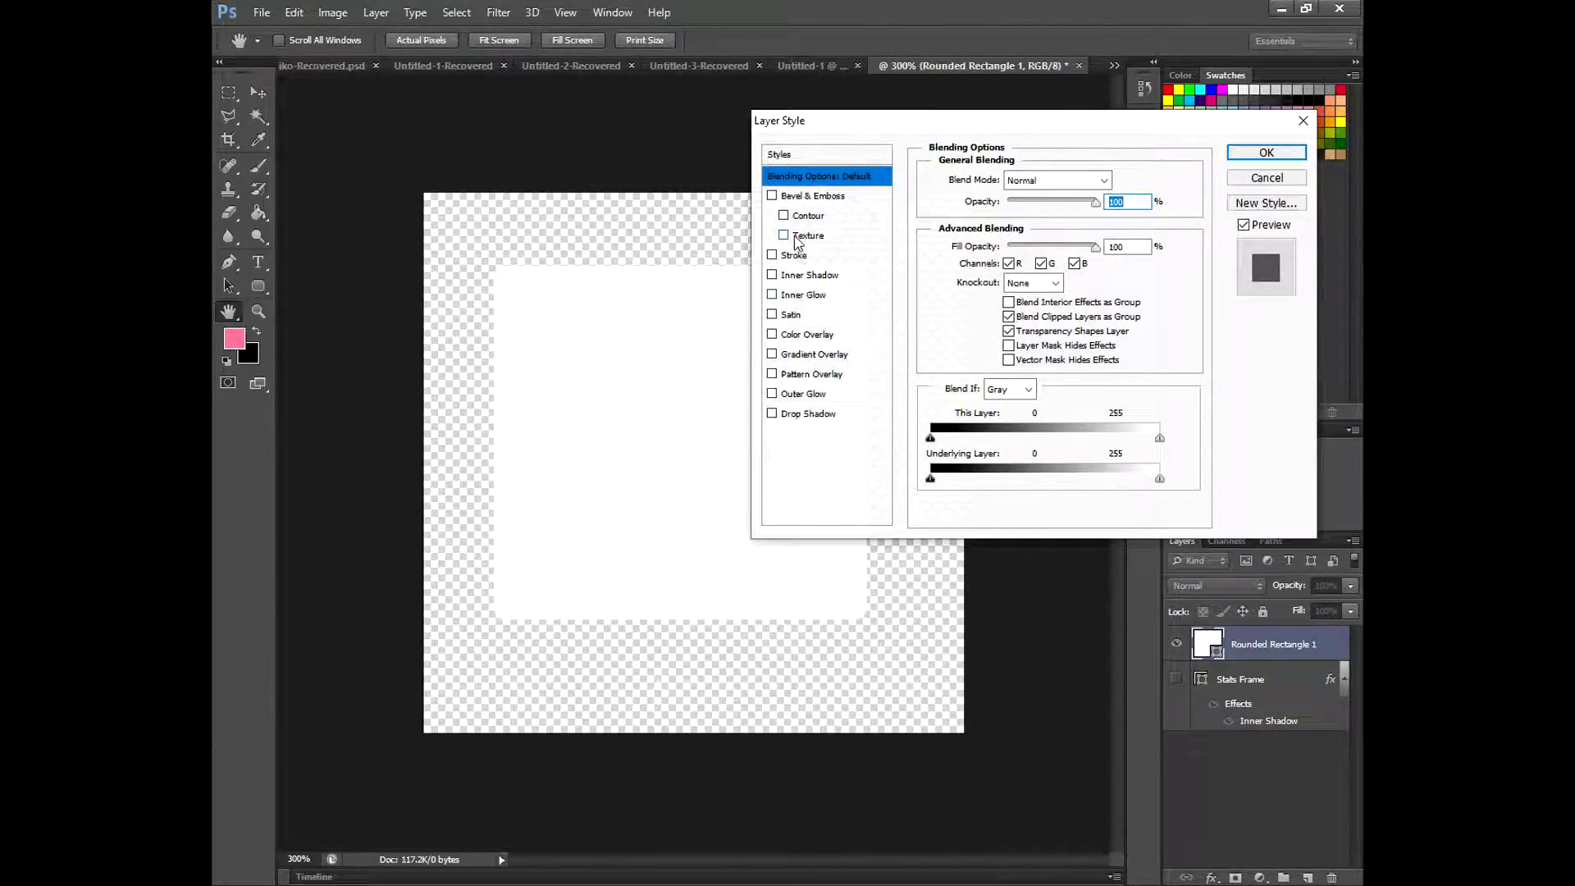
click(828, 154)
click(961, 256)
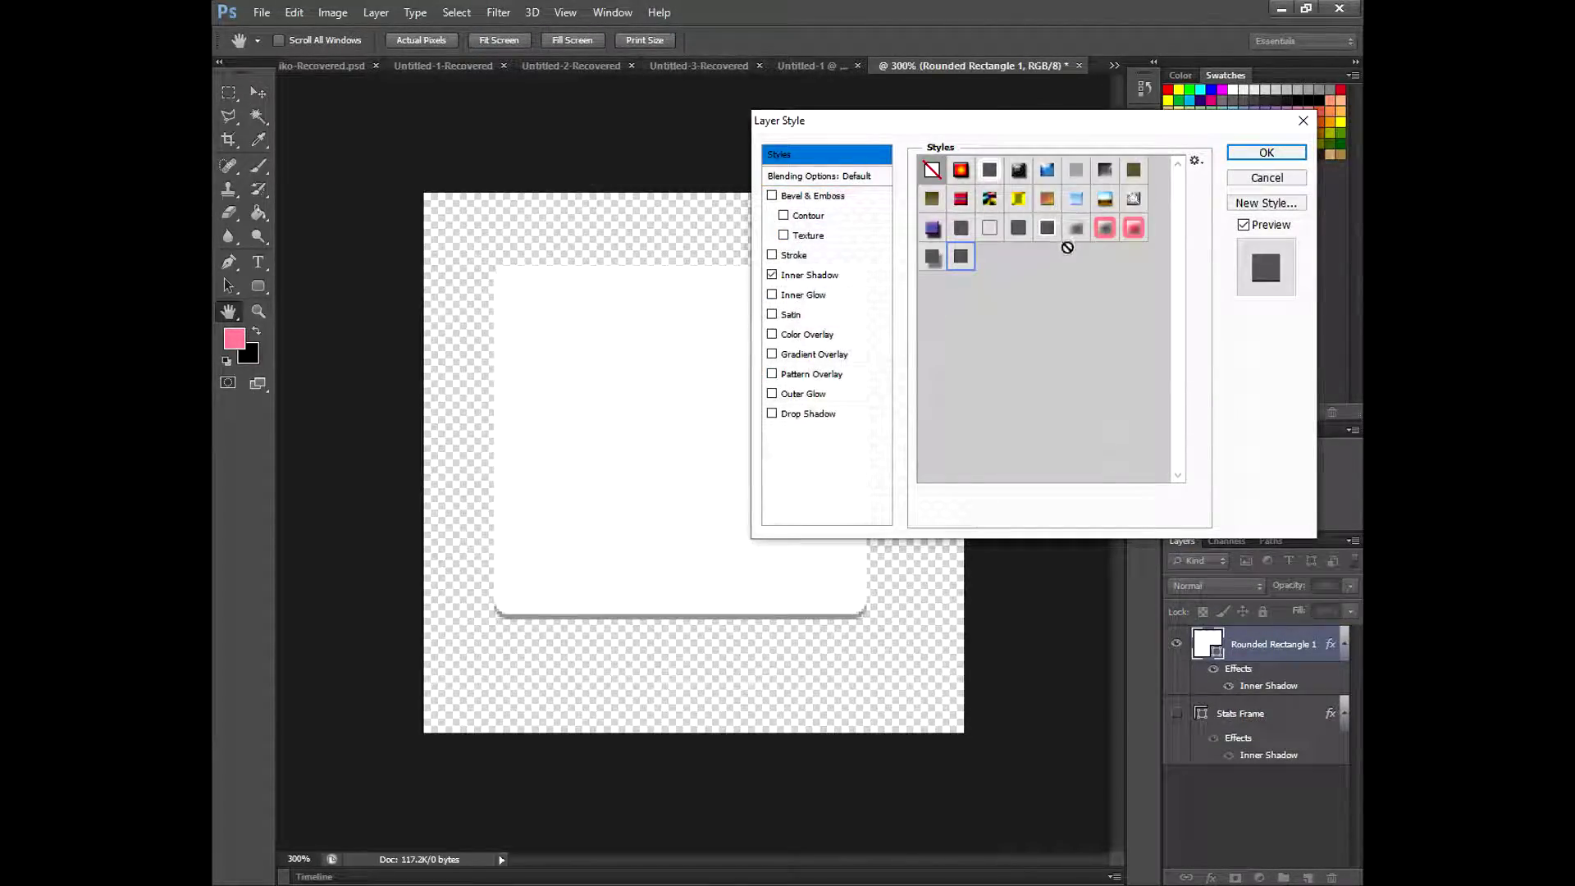
click(1266, 150)
drag(771, 445, 780, 433)
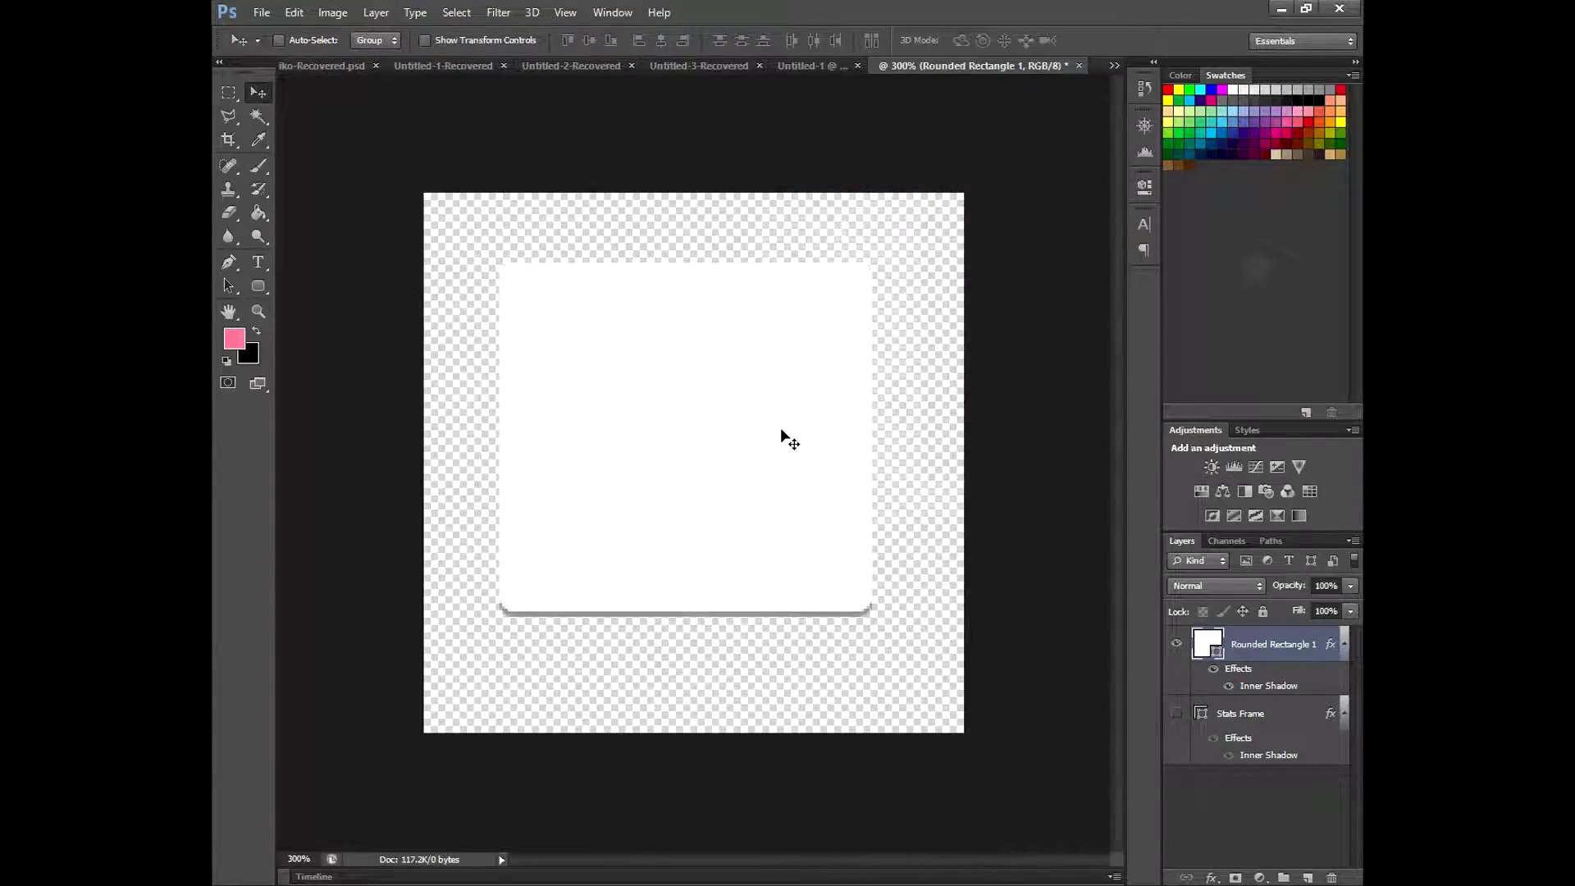
Step: Zoom out and back to 300% while fine-tuning the rectangle's position
key(ctrl+plus)
key(ctrl+minus)
key(ctrl+minus)
key(ctrl+minus)
key(ctrl+minus)
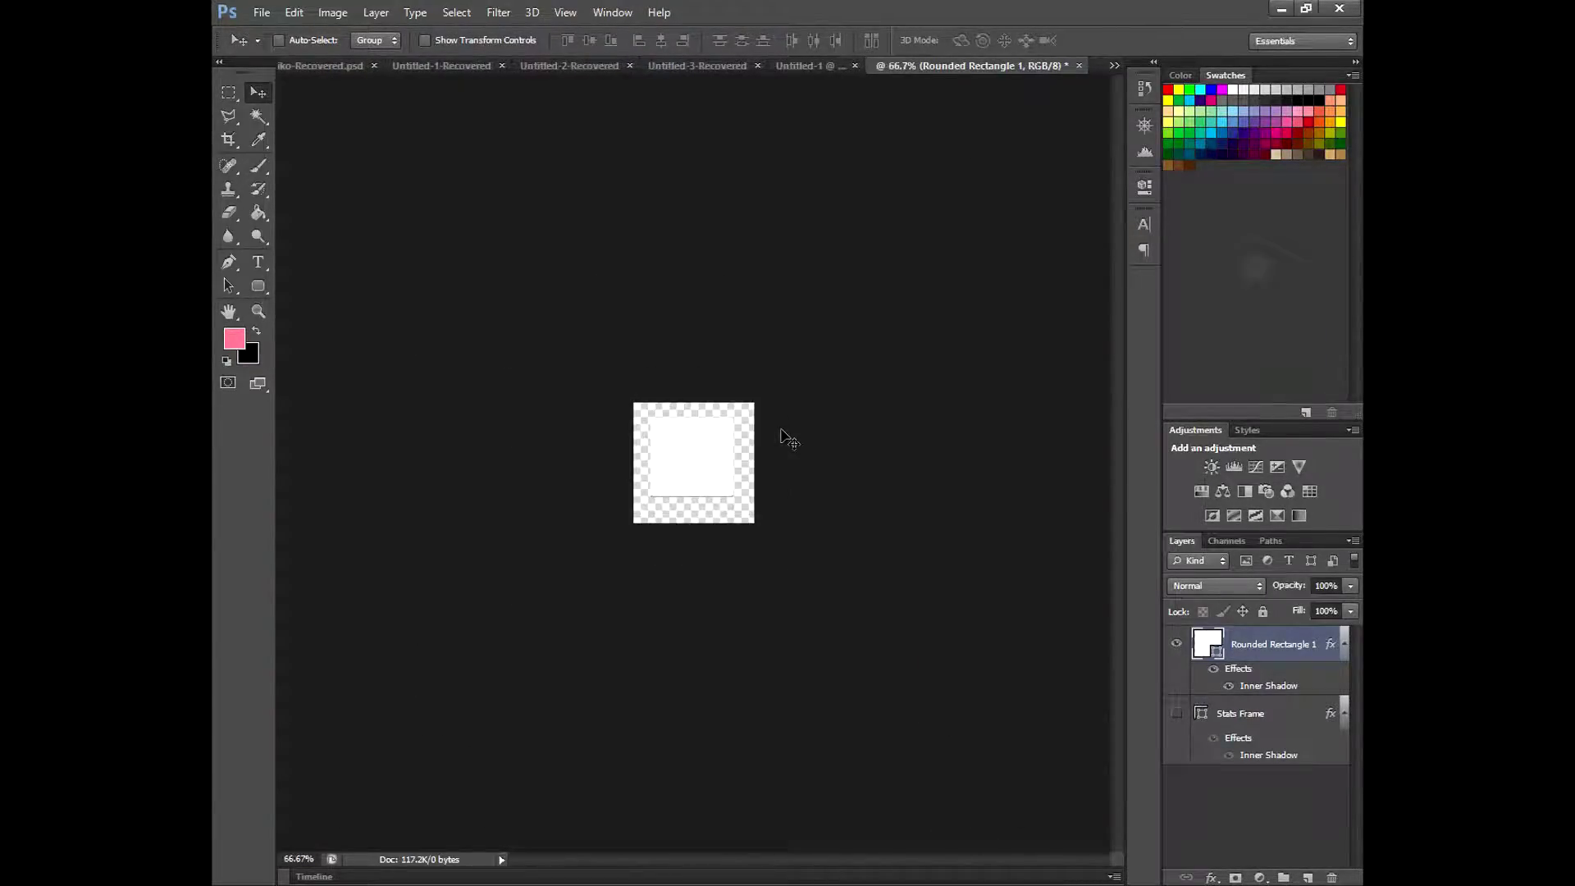
drag(709, 446, 709, 444)
key(ctrl+plus)
drag(709, 443, 708, 445)
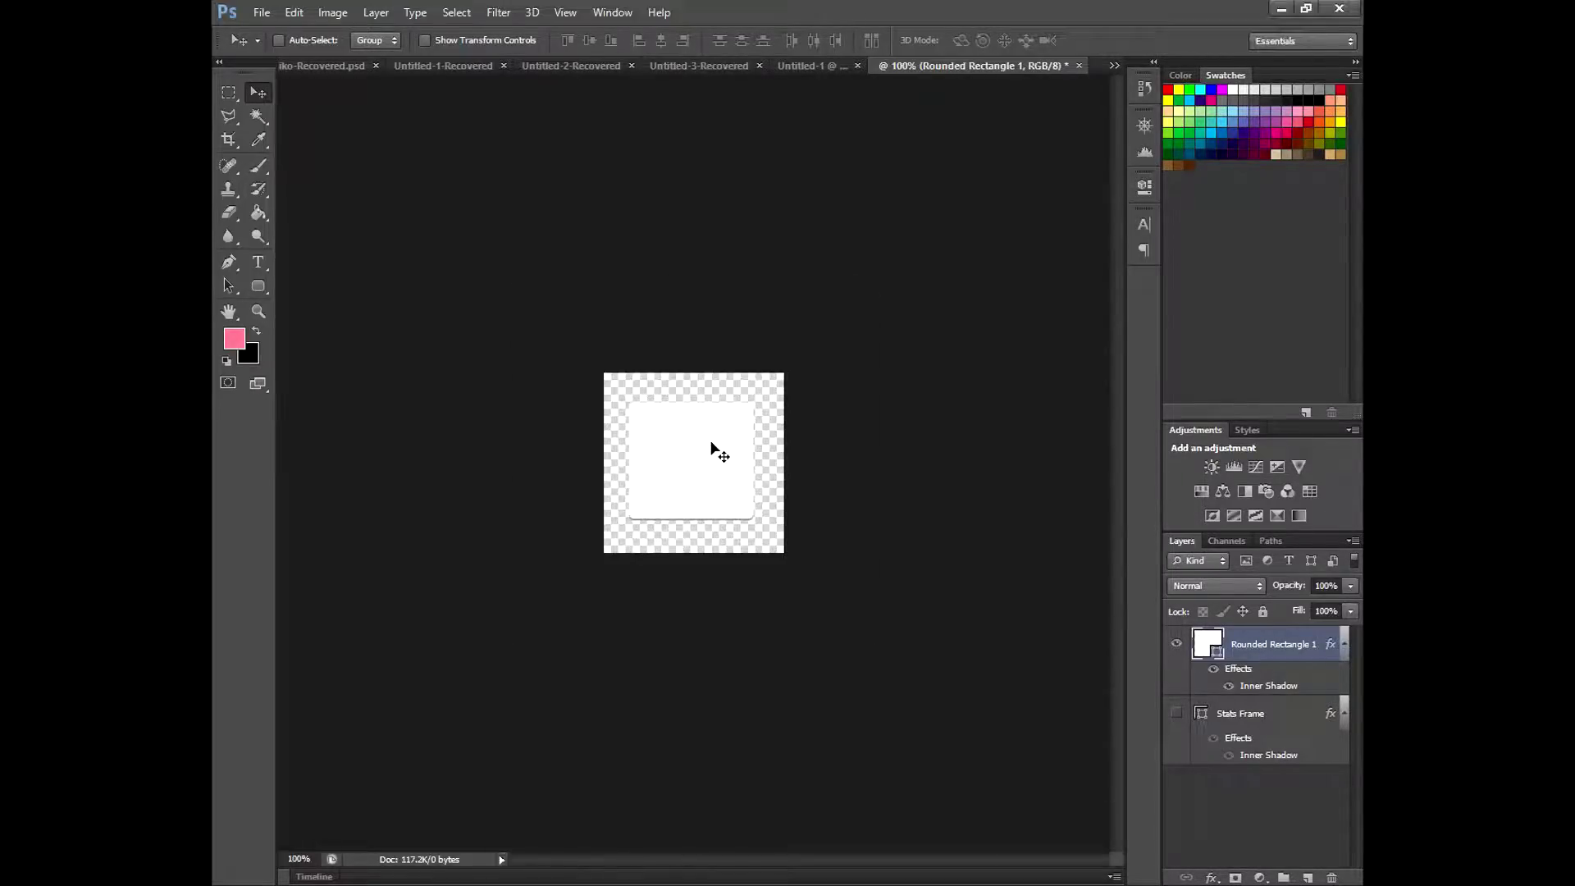
key(ctrl+plus)
key(ctrl+plus)
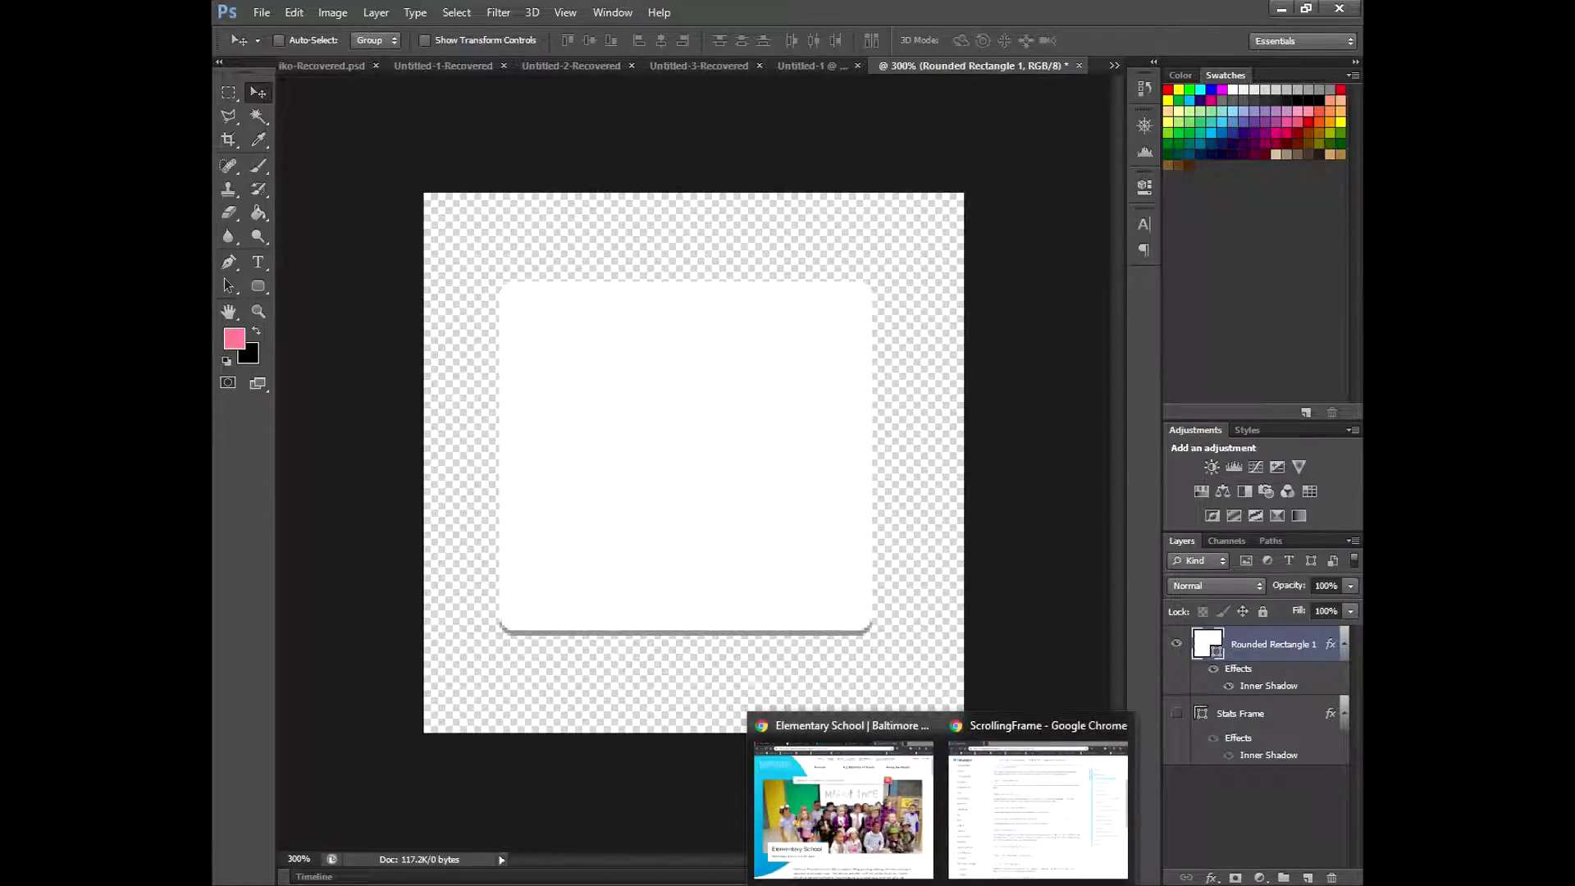
click(1020, 801)
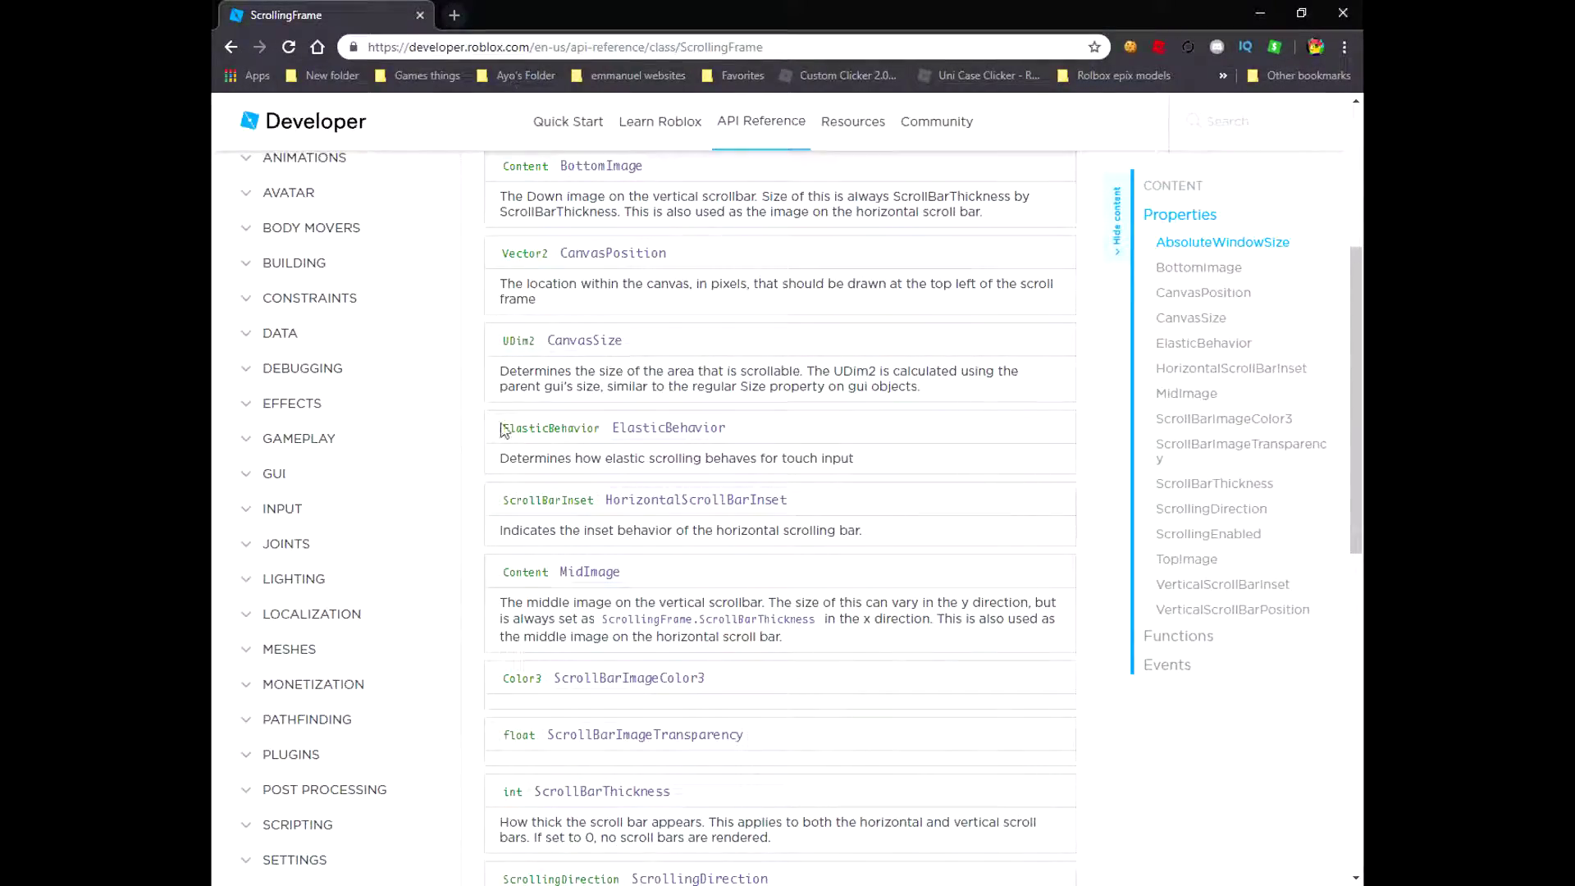
Step: Open a new browser tab and enter 'Roblox' in the address bar
scroll(940, 617, up, 5)
click(456, 17)
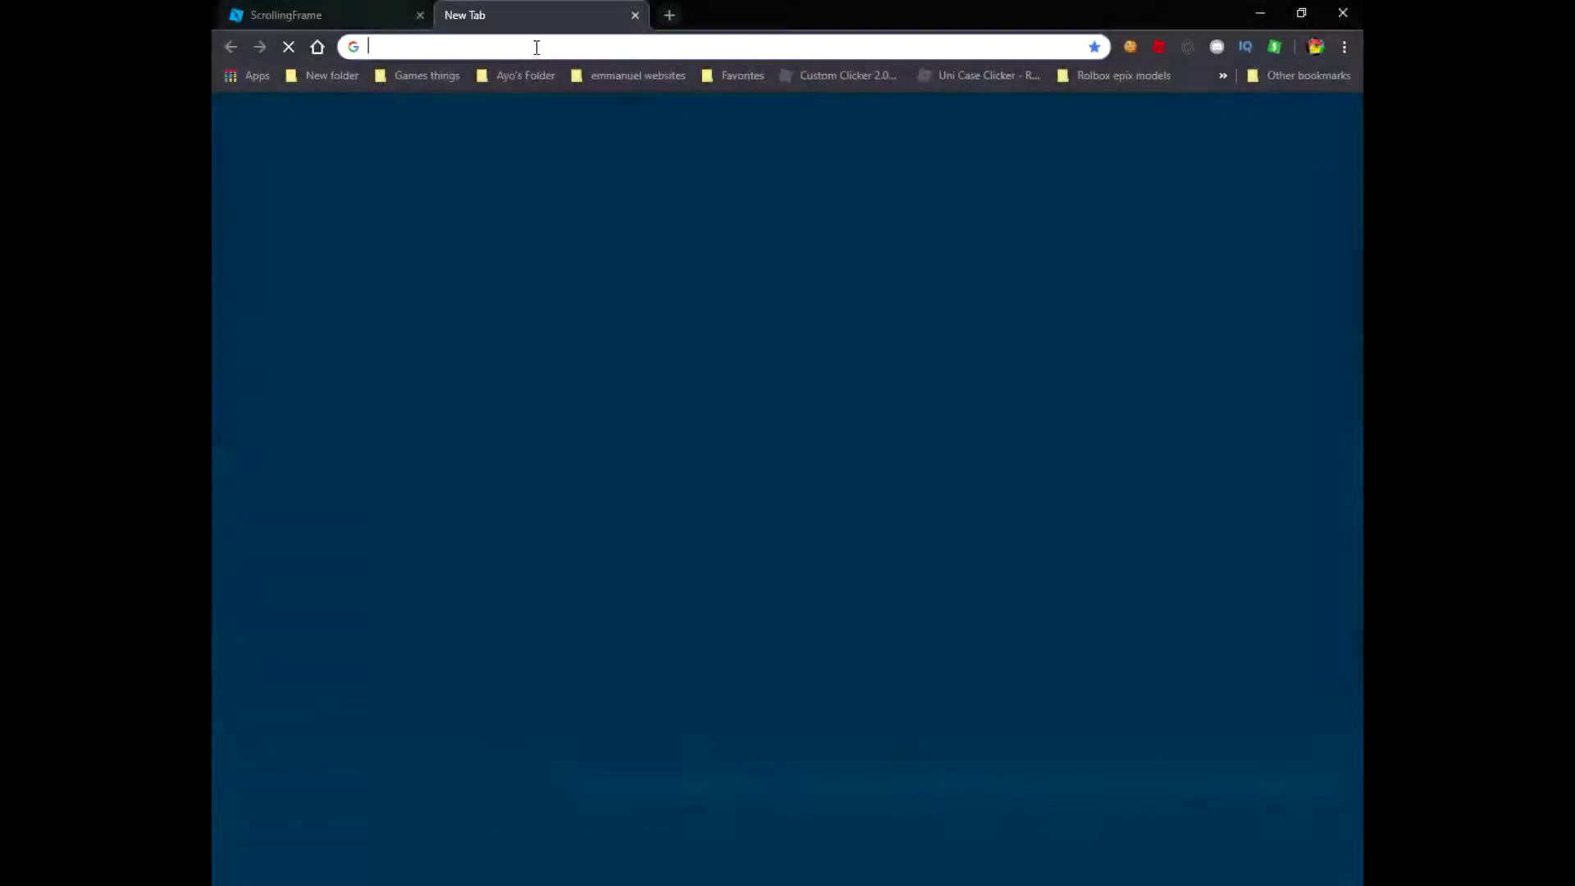
text(Roblox)
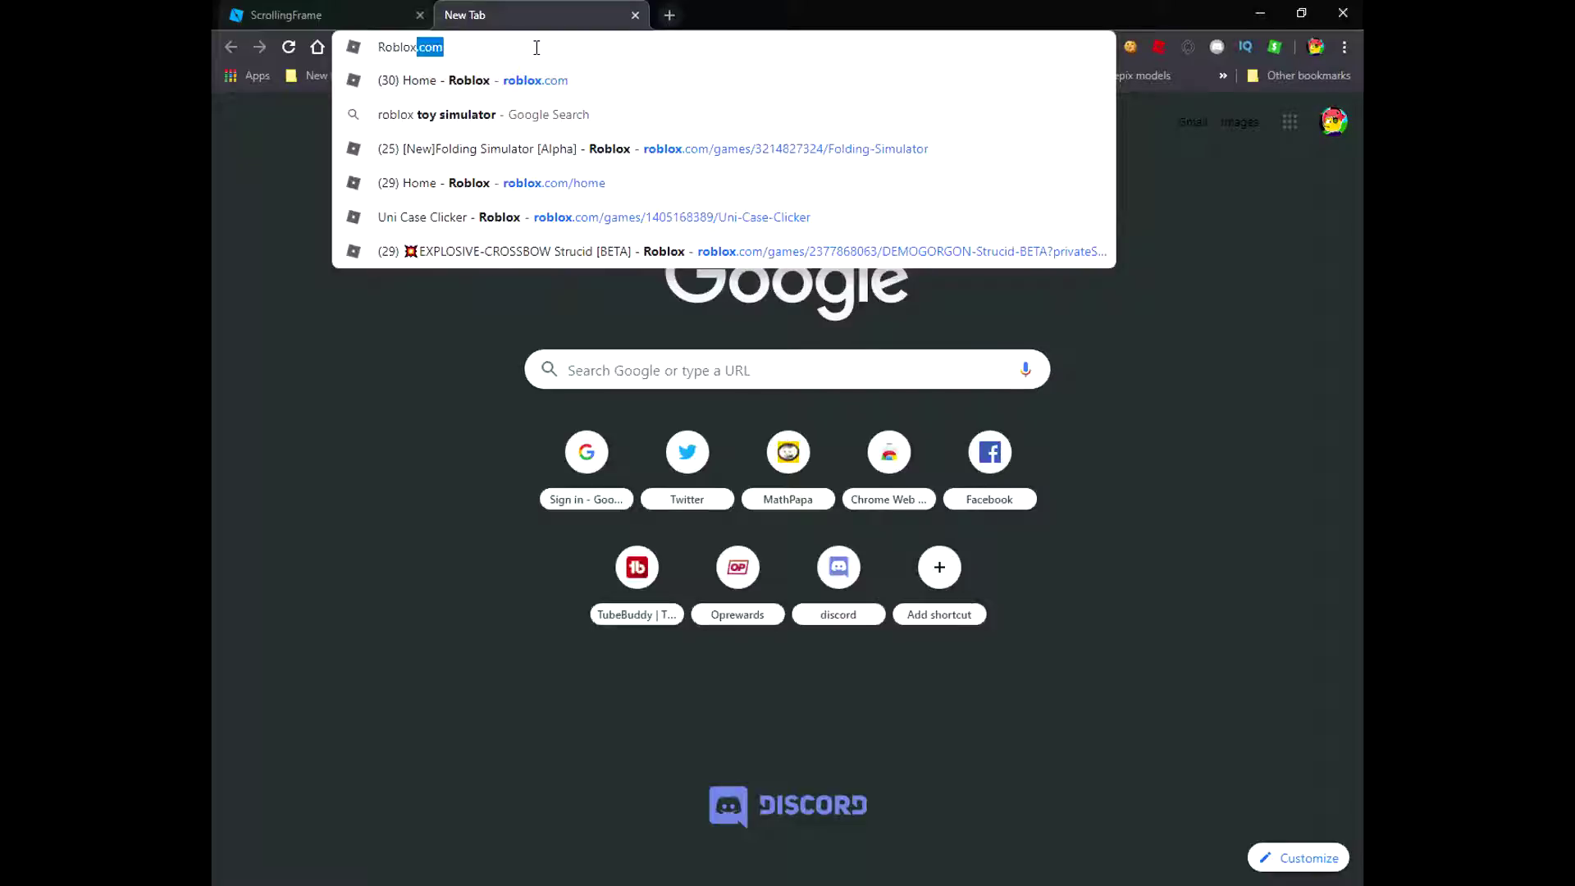
text(/)
key(BackSpace)
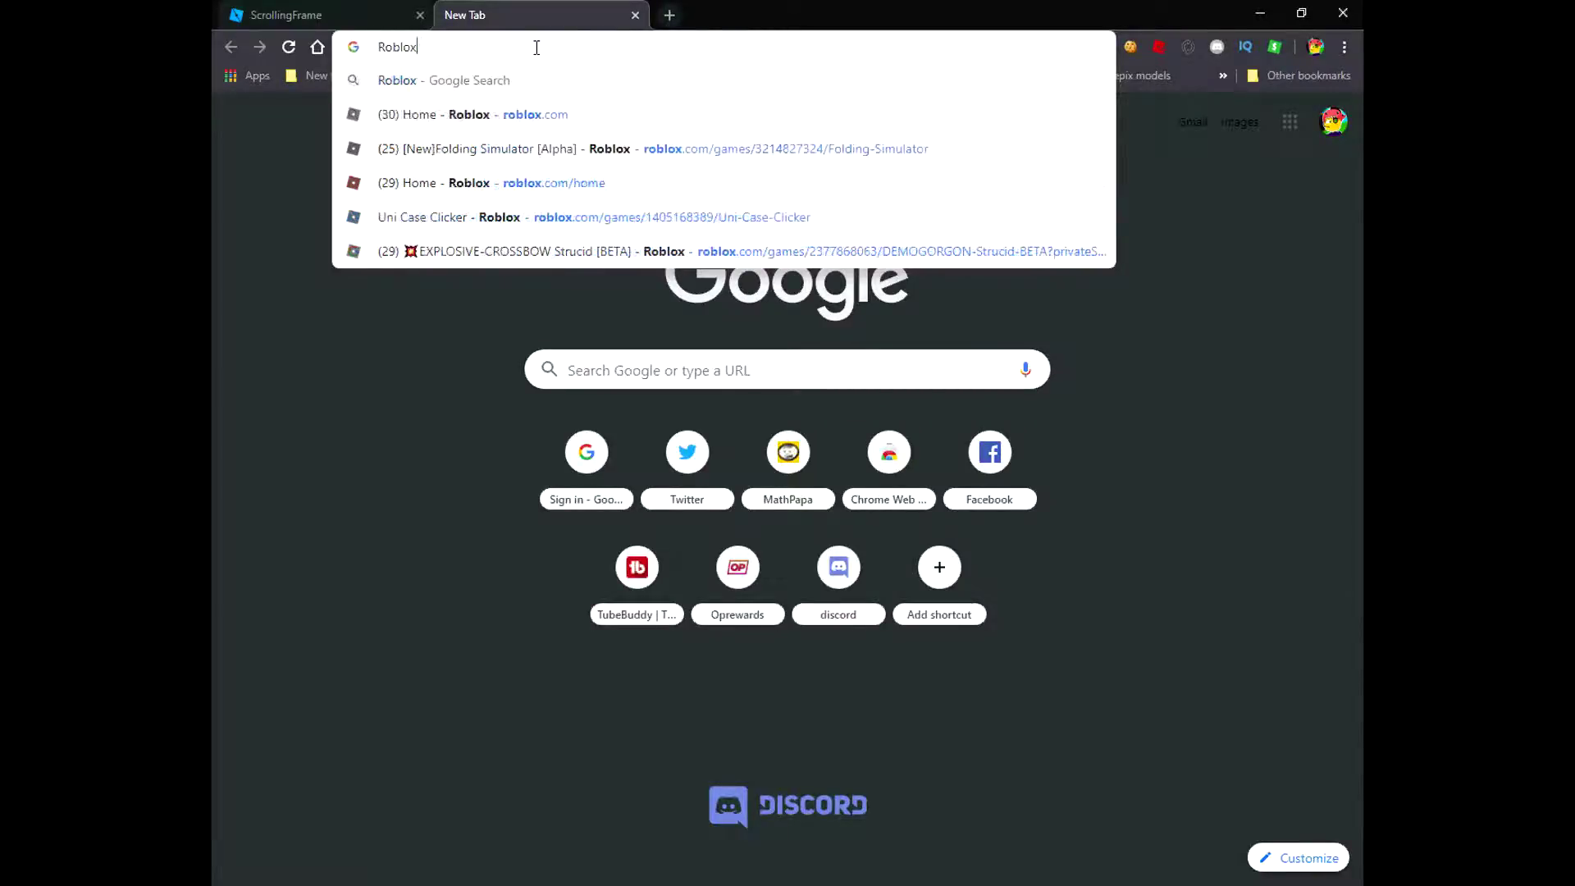
text(d)
key(BackSpace)
key(BackSpace)
key(BackSpace)
key(BackSpace)
key(BackSpace)
key(BackSpace)
key(BackSpace)
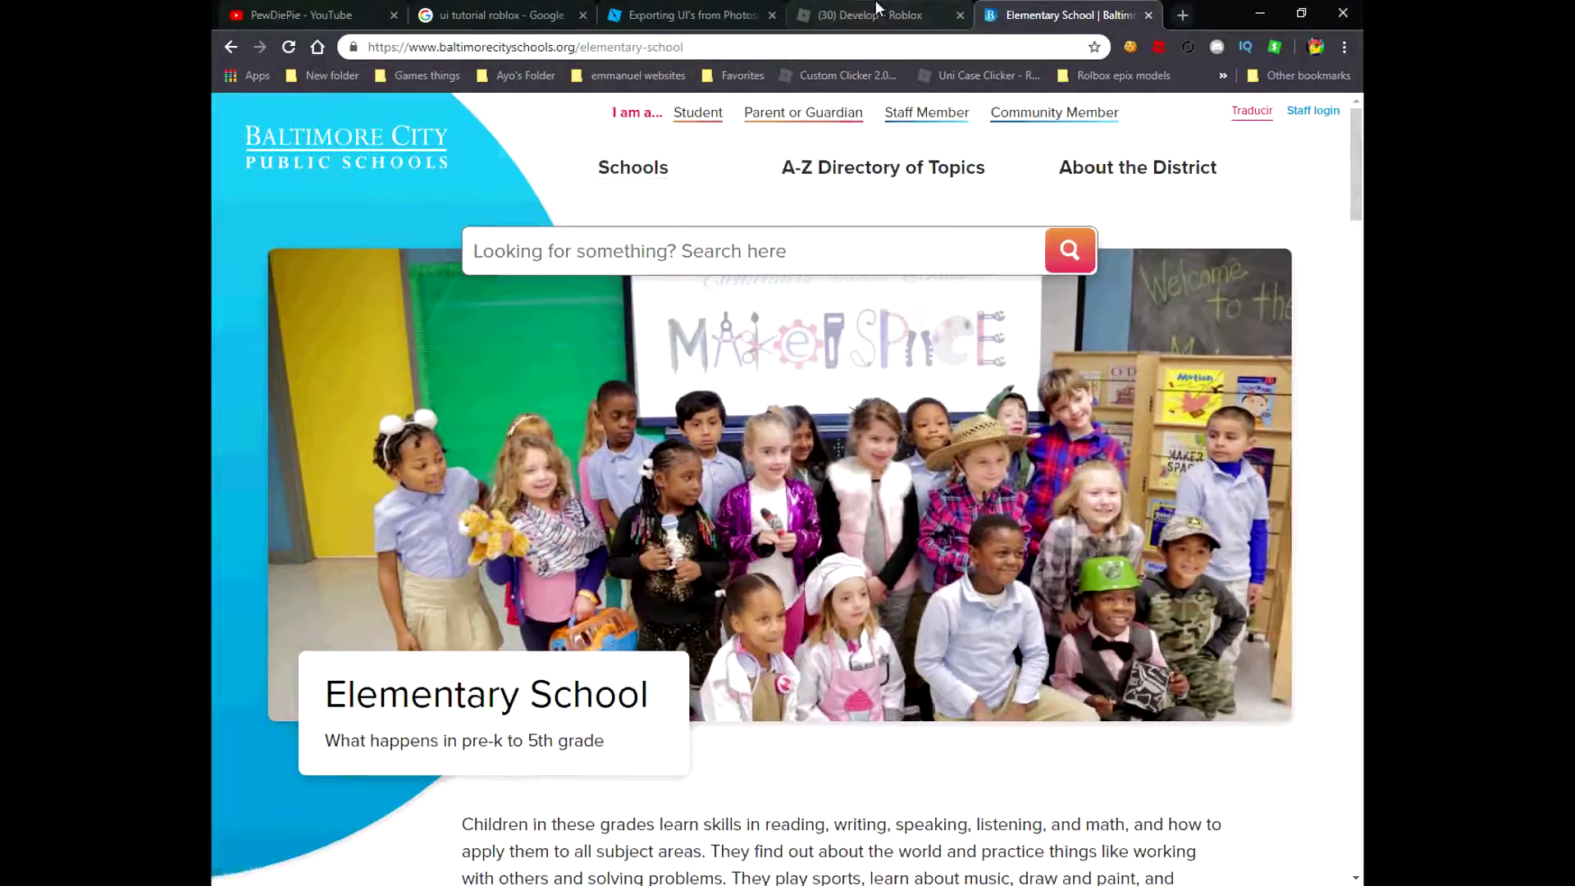
Step: On the Develop - Roblox tab, close the Elementary School tab and open the first game for editing
click(869, 15)
click(724, 13)
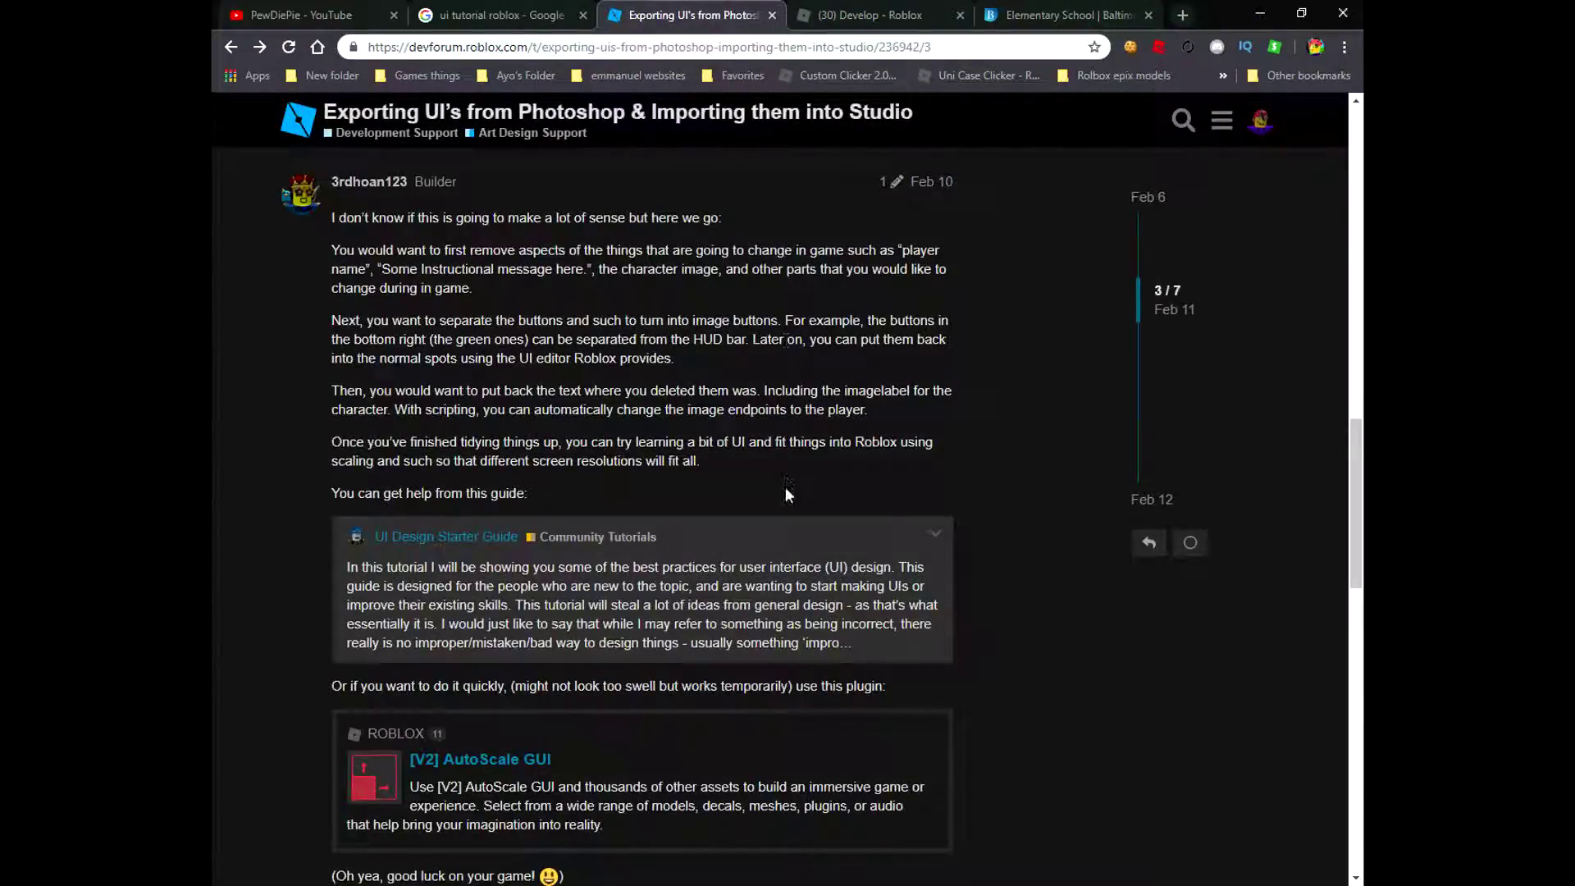
scroll(785, 485, down, 3)
scroll(780, 474, up, 6)
click(869, 15)
click(1149, 15)
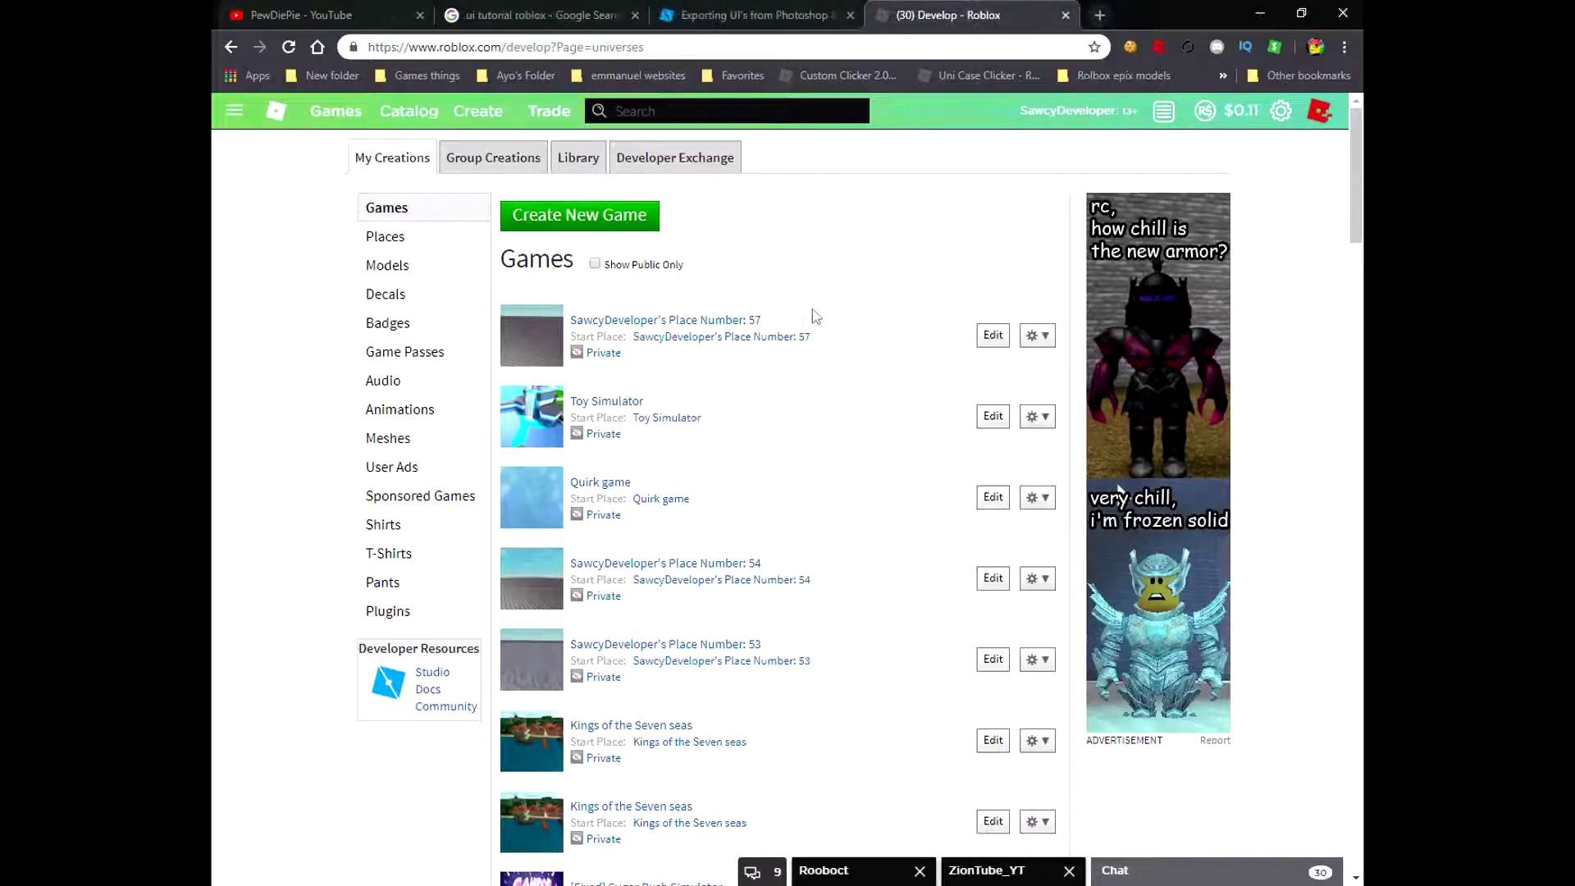
click(993, 335)
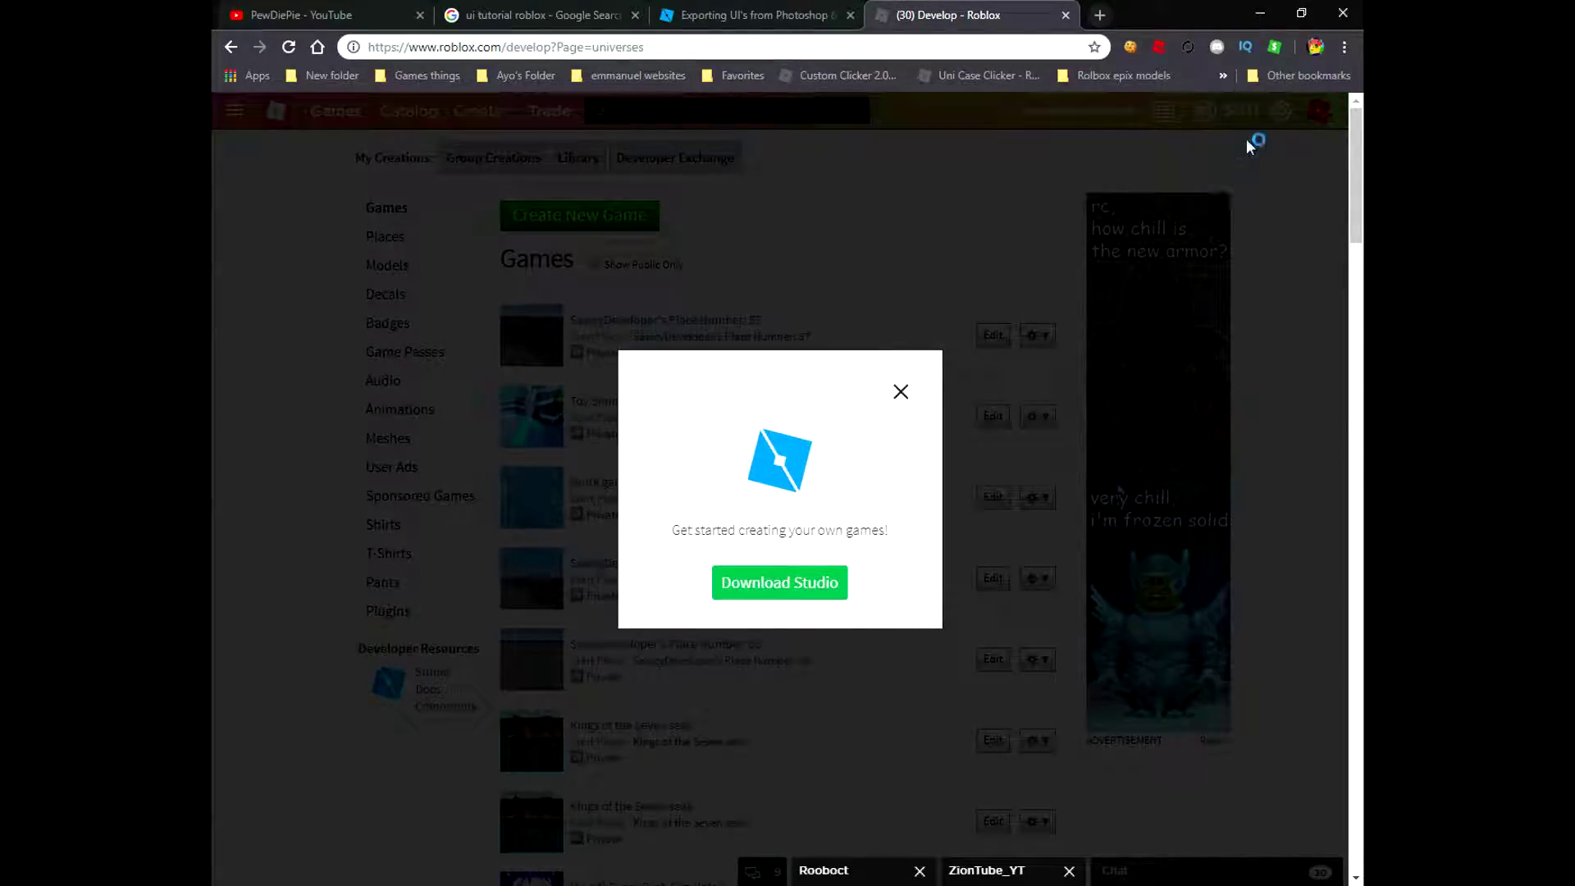
Step: Dismiss the Download Studio prompt, check the Robux balance, and close two friend chats
click(900, 391)
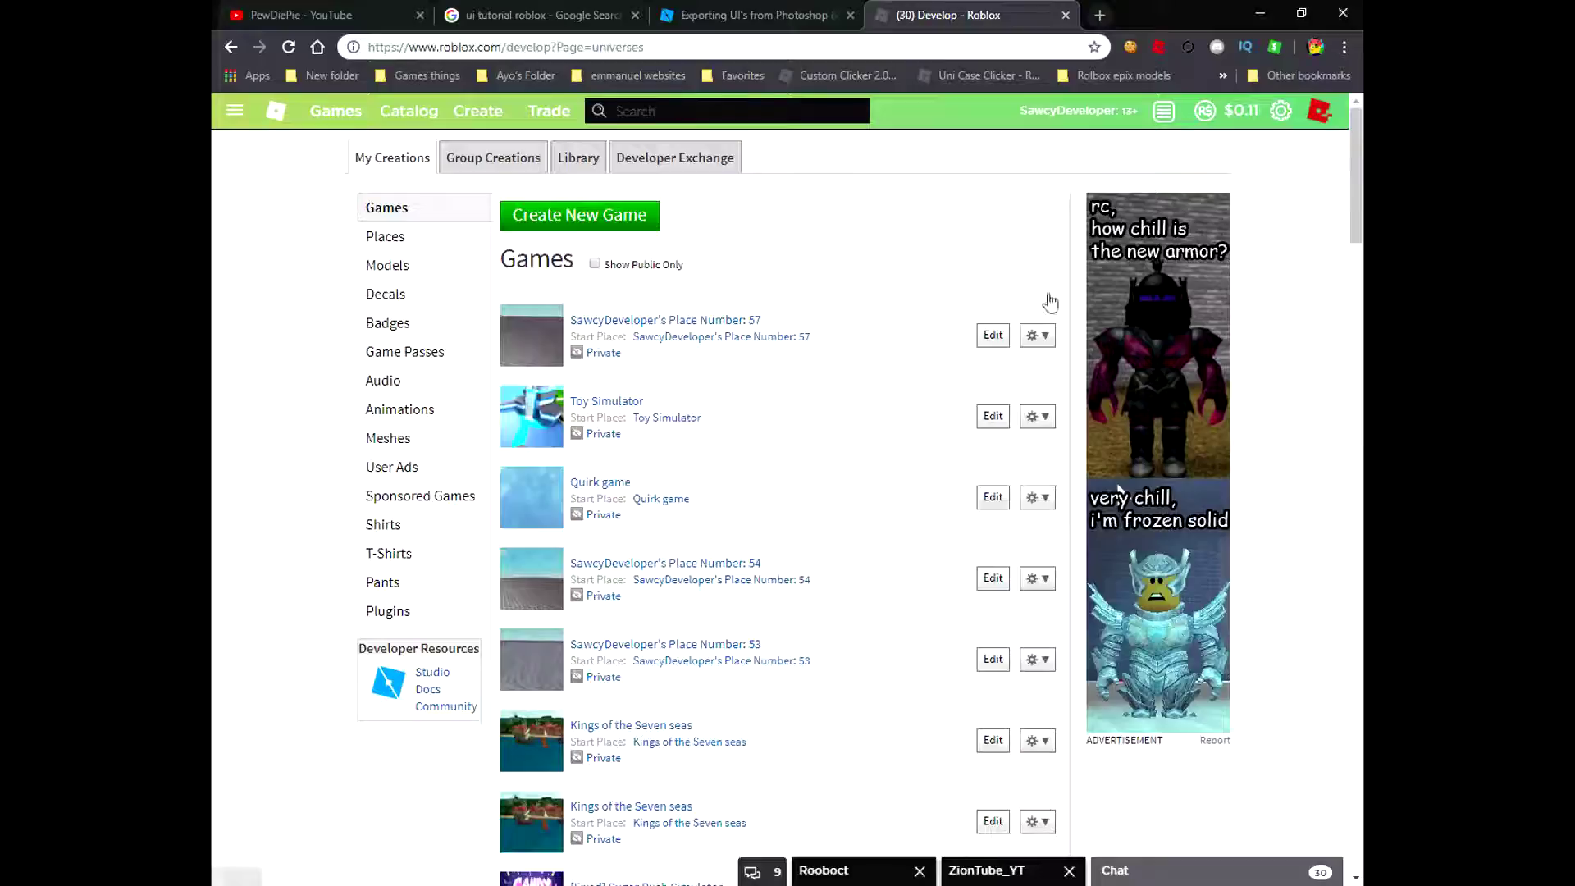
click(1261, 123)
click(1009, 229)
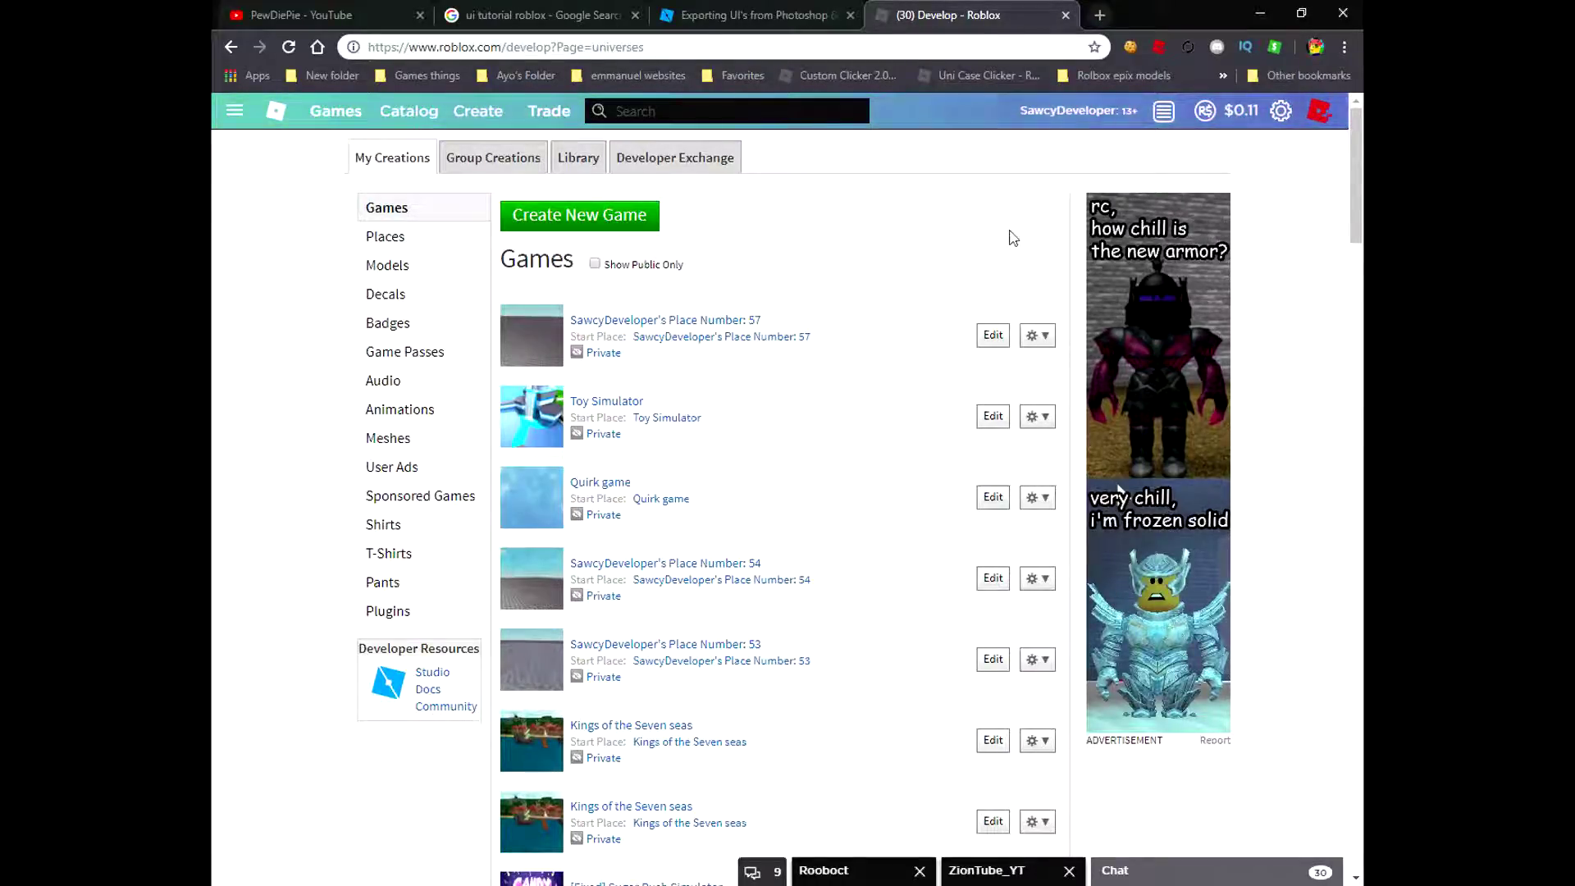
click(1070, 871)
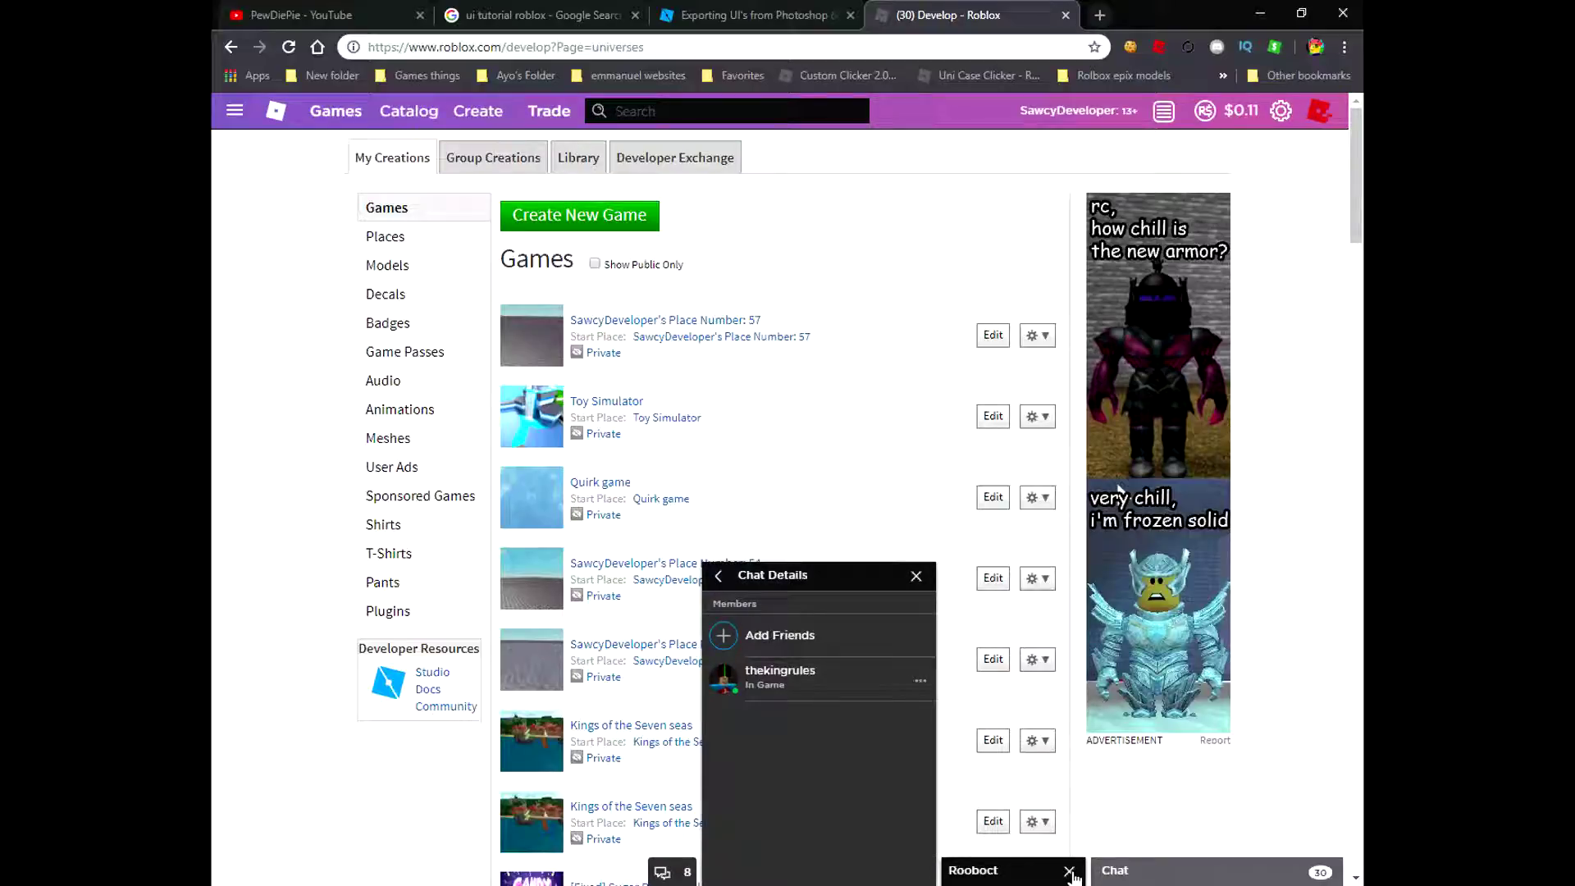
click(719, 575)
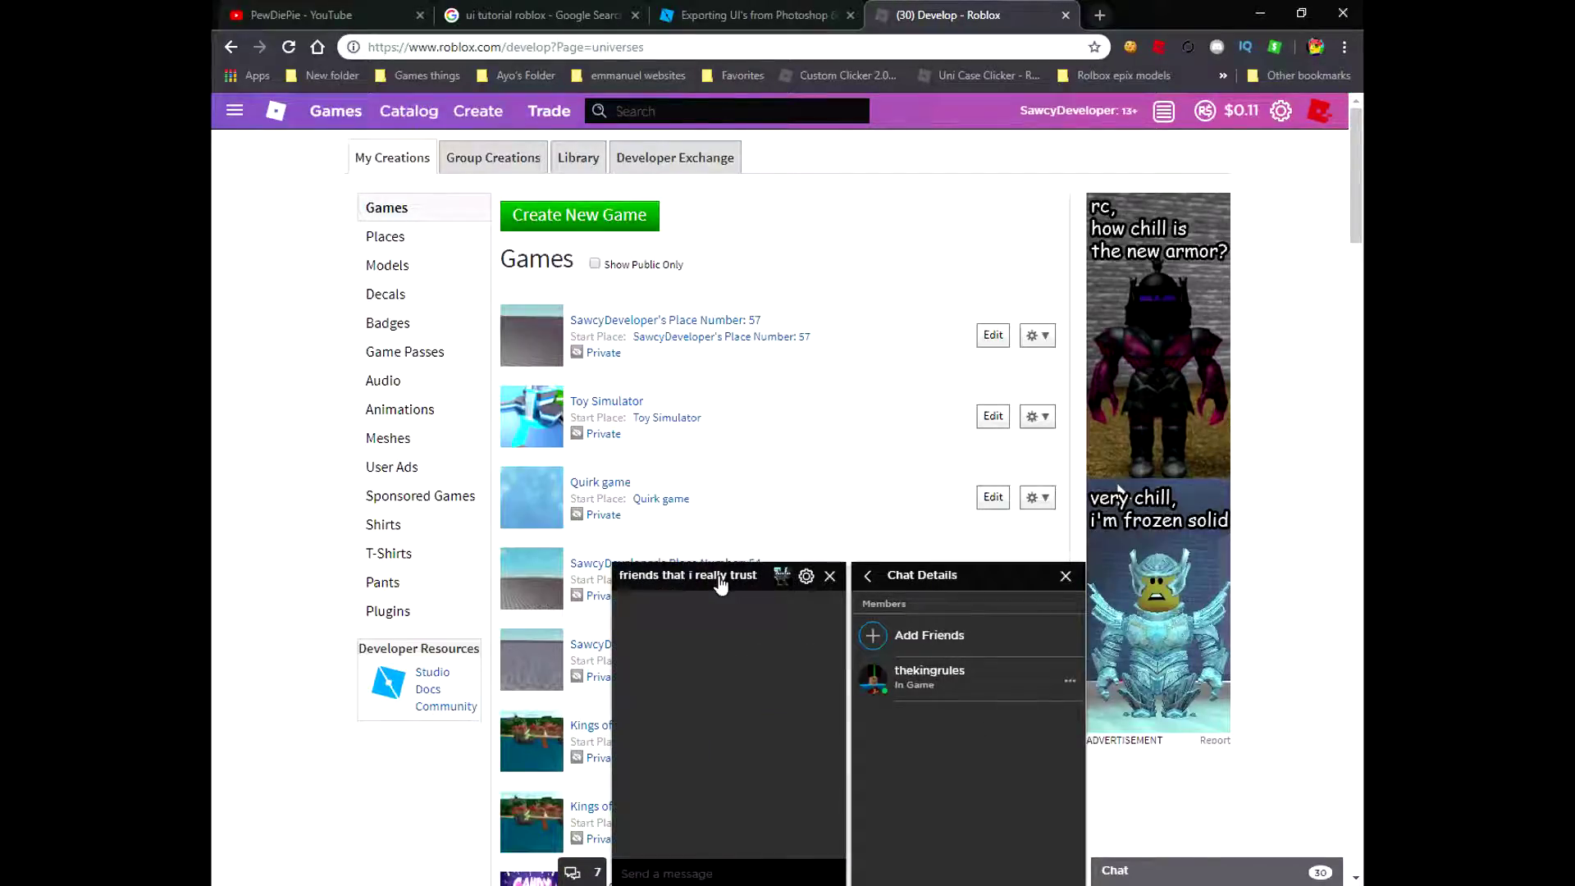
Step: Close the remaining chat windows and conversation list, then return to Photoshop
click(719, 578)
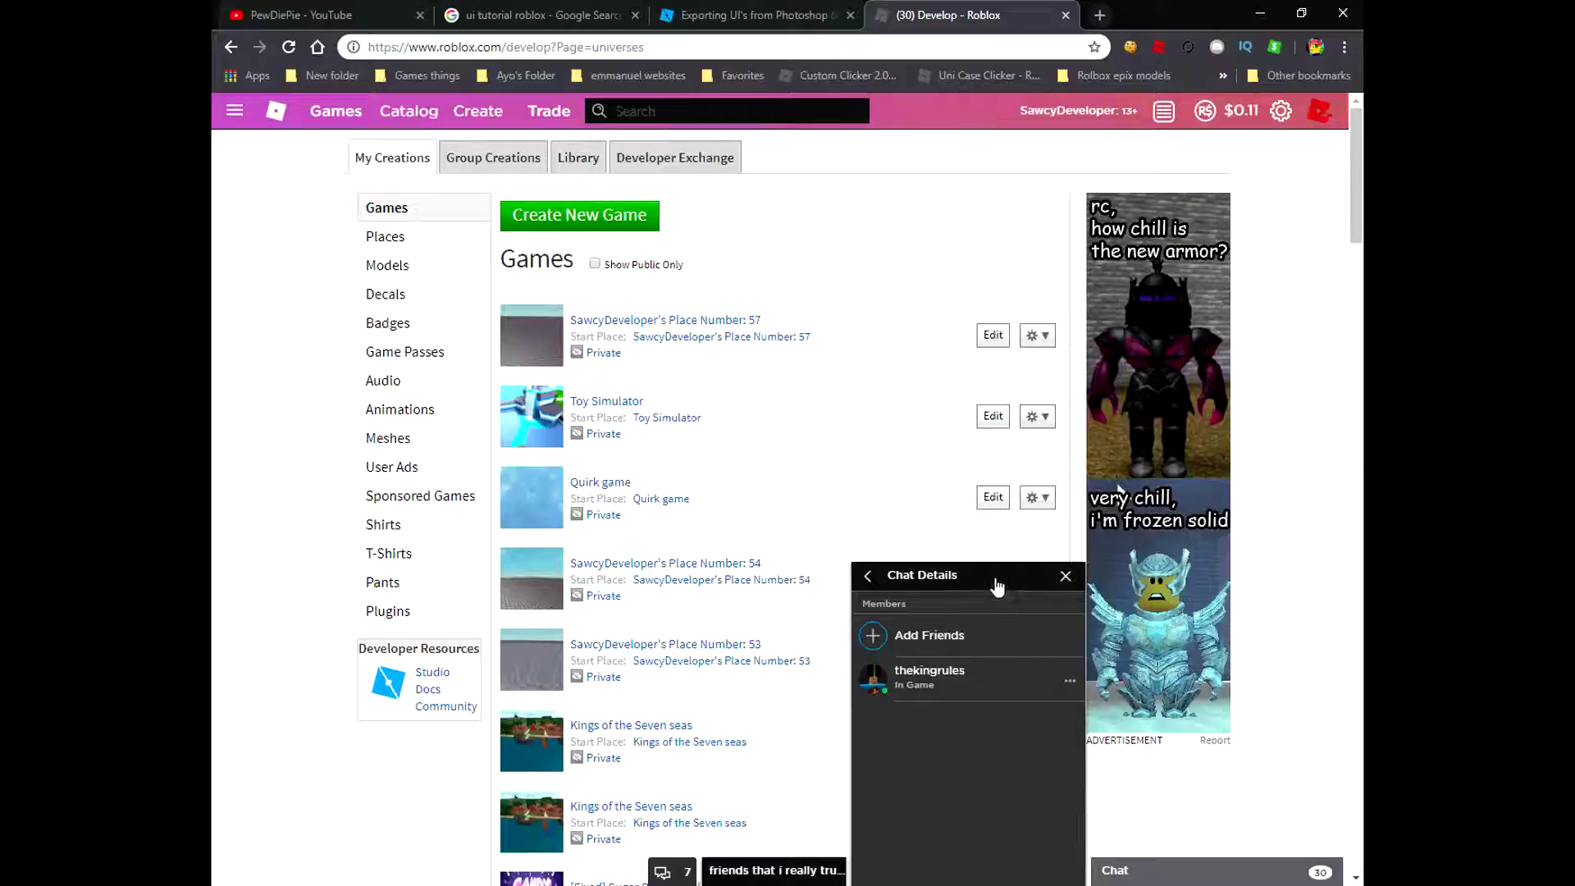
click(996, 579)
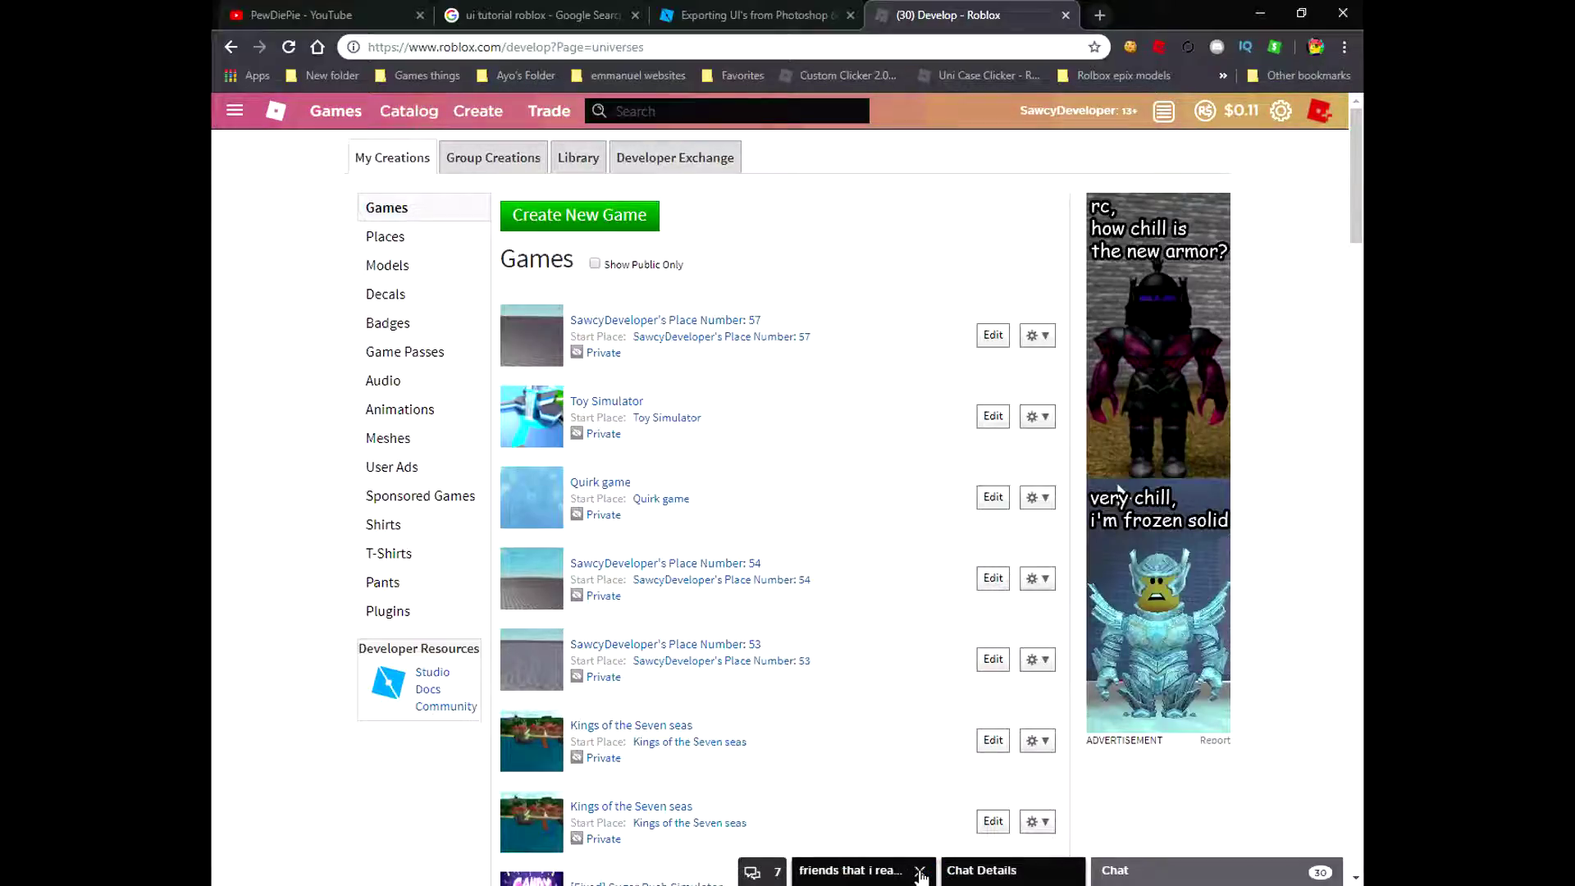
click(919, 876)
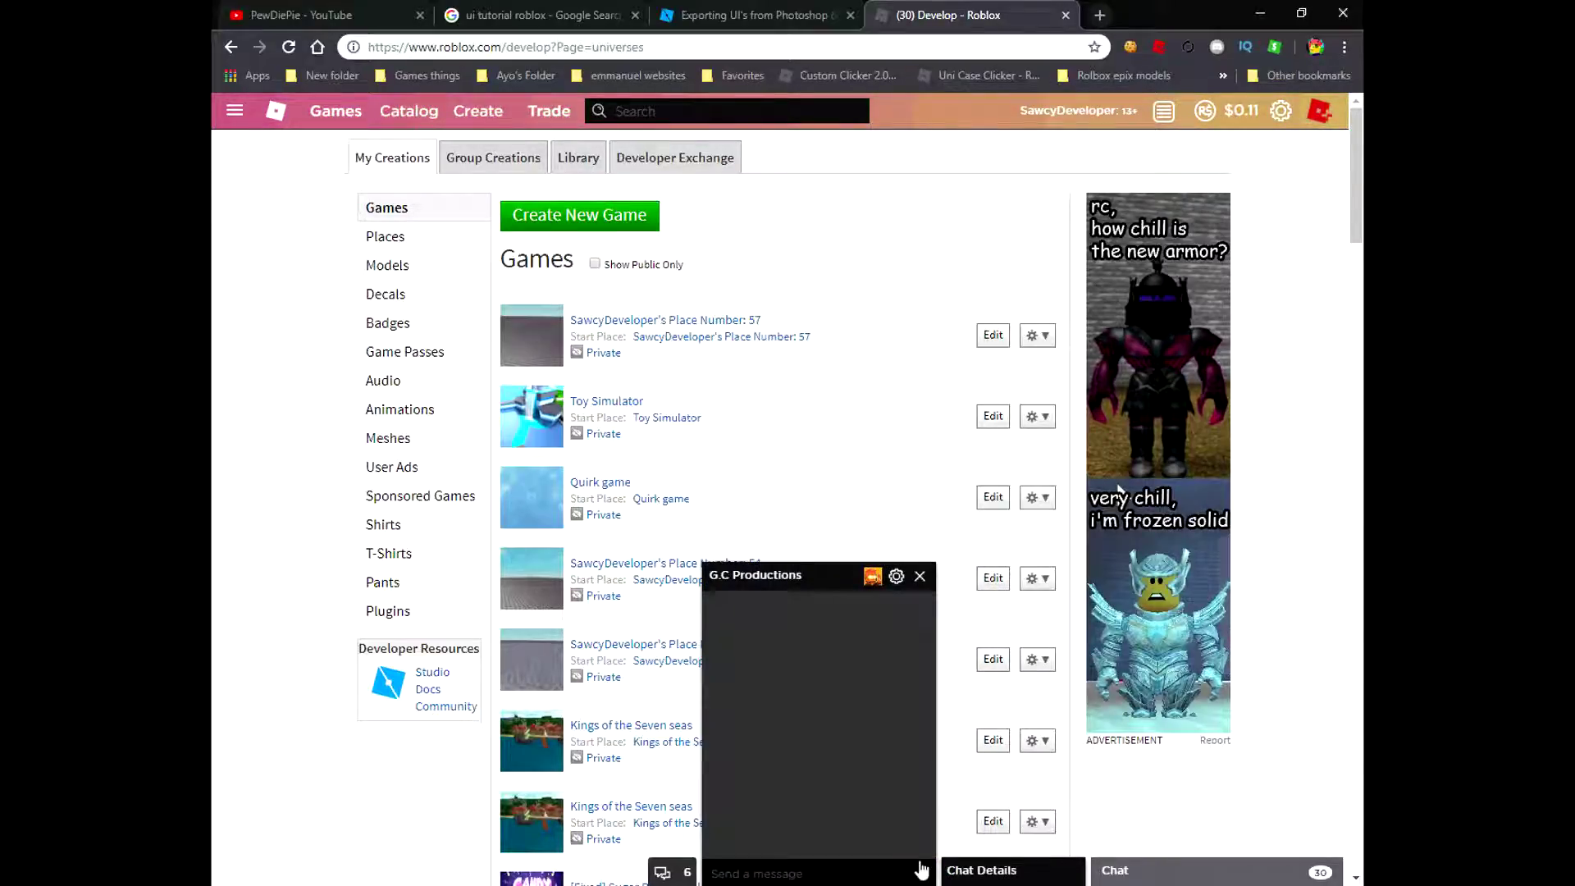
click(787, 592)
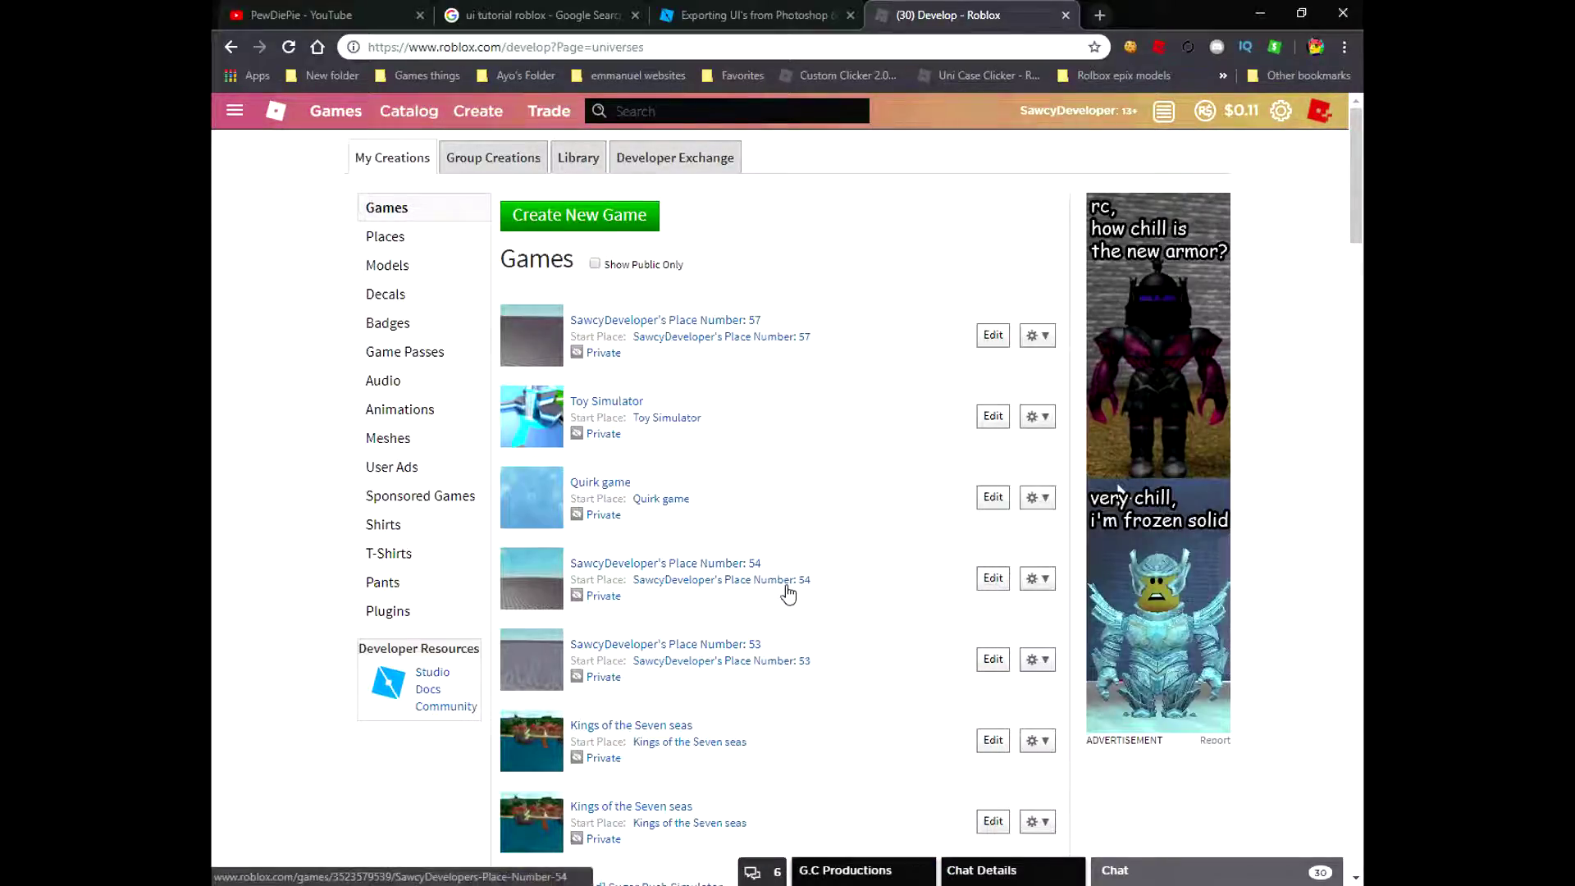
click(1175, 870)
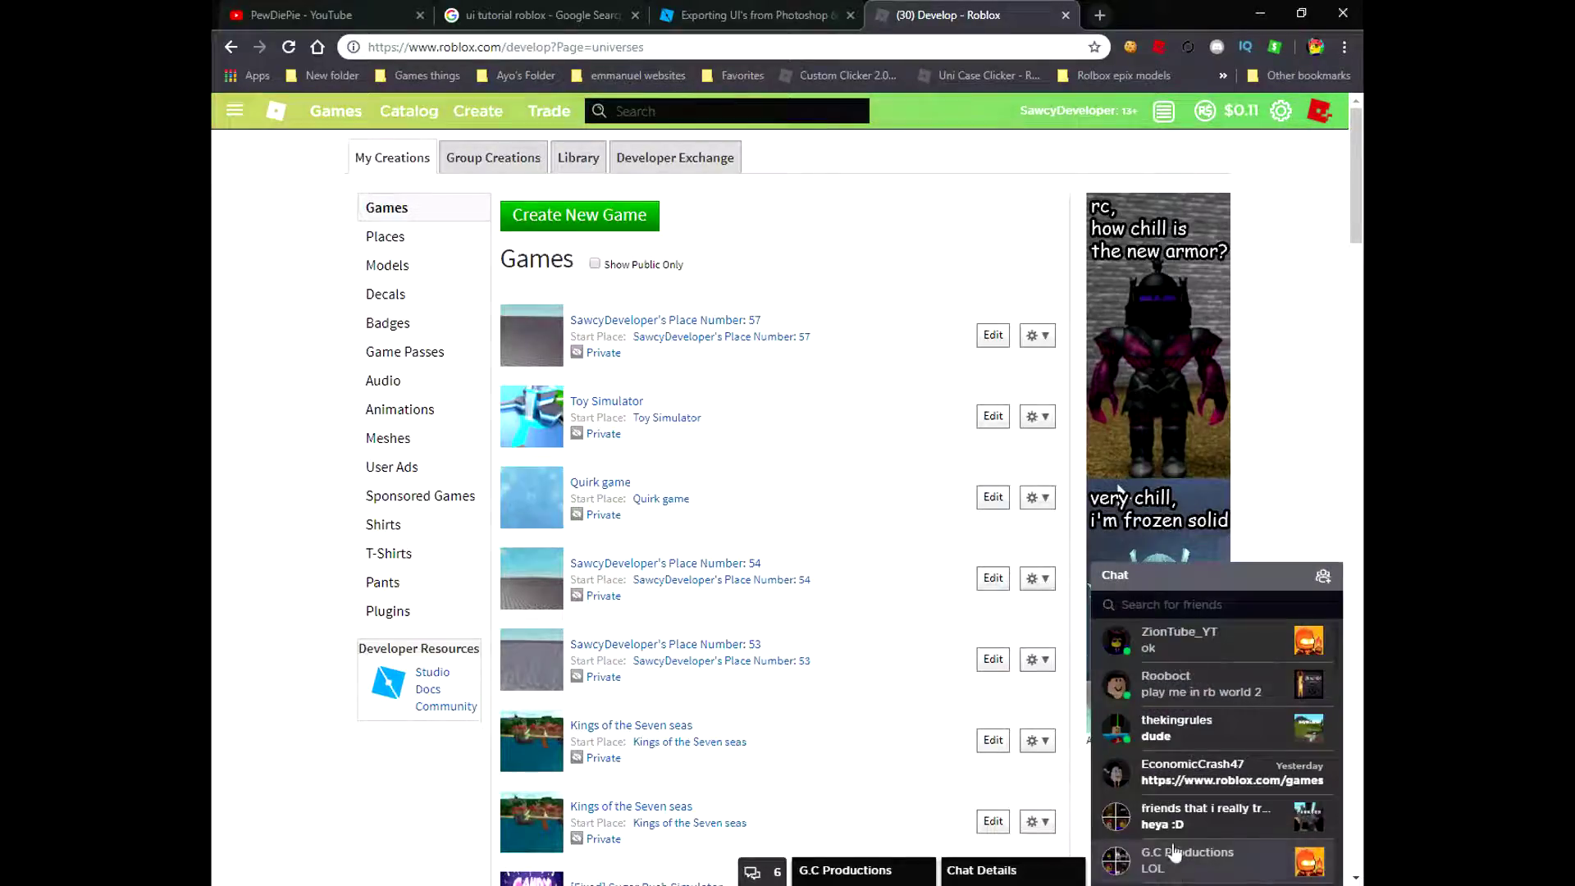
click(1175, 577)
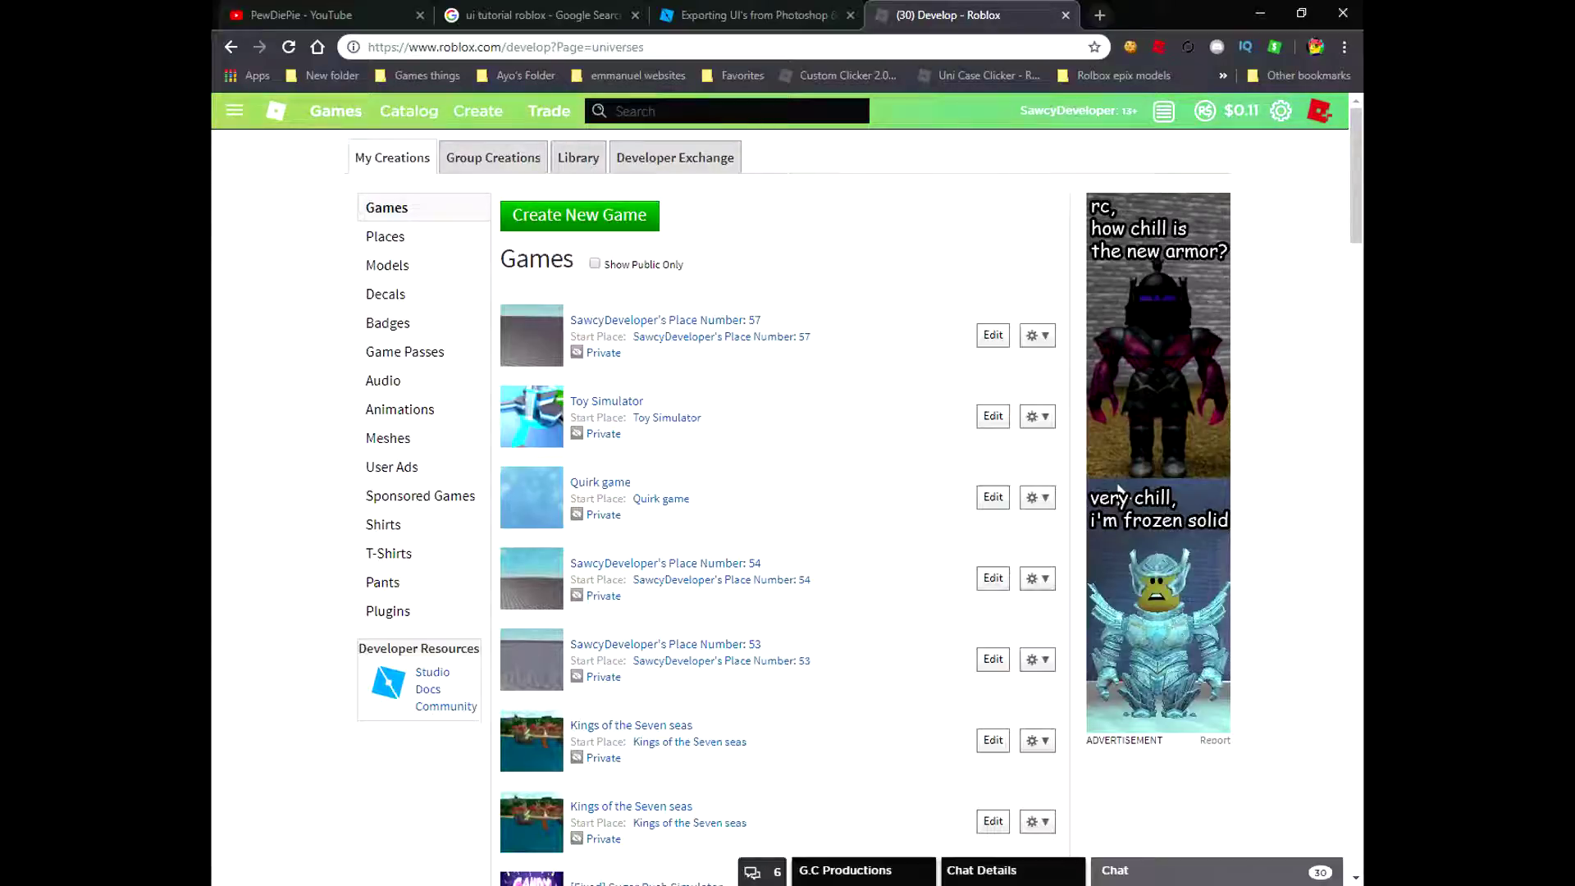
click(1028, 792)
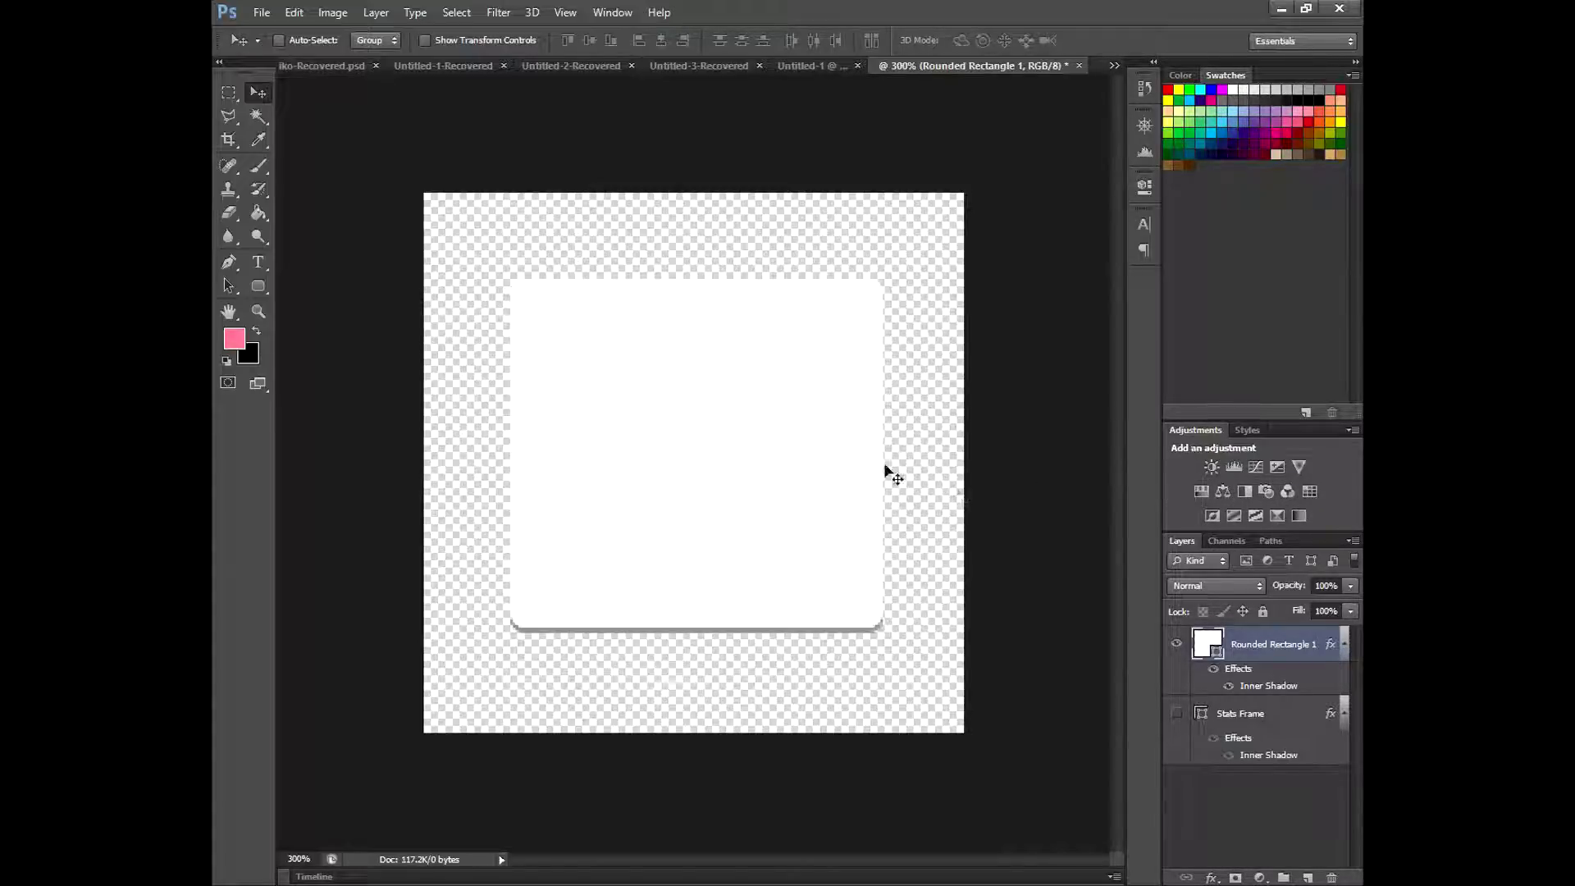
Step: Nudge the white rounded rectangle up and rename its layer to Frame
drag(770, 447, 770, 430)
click(1176, 644)
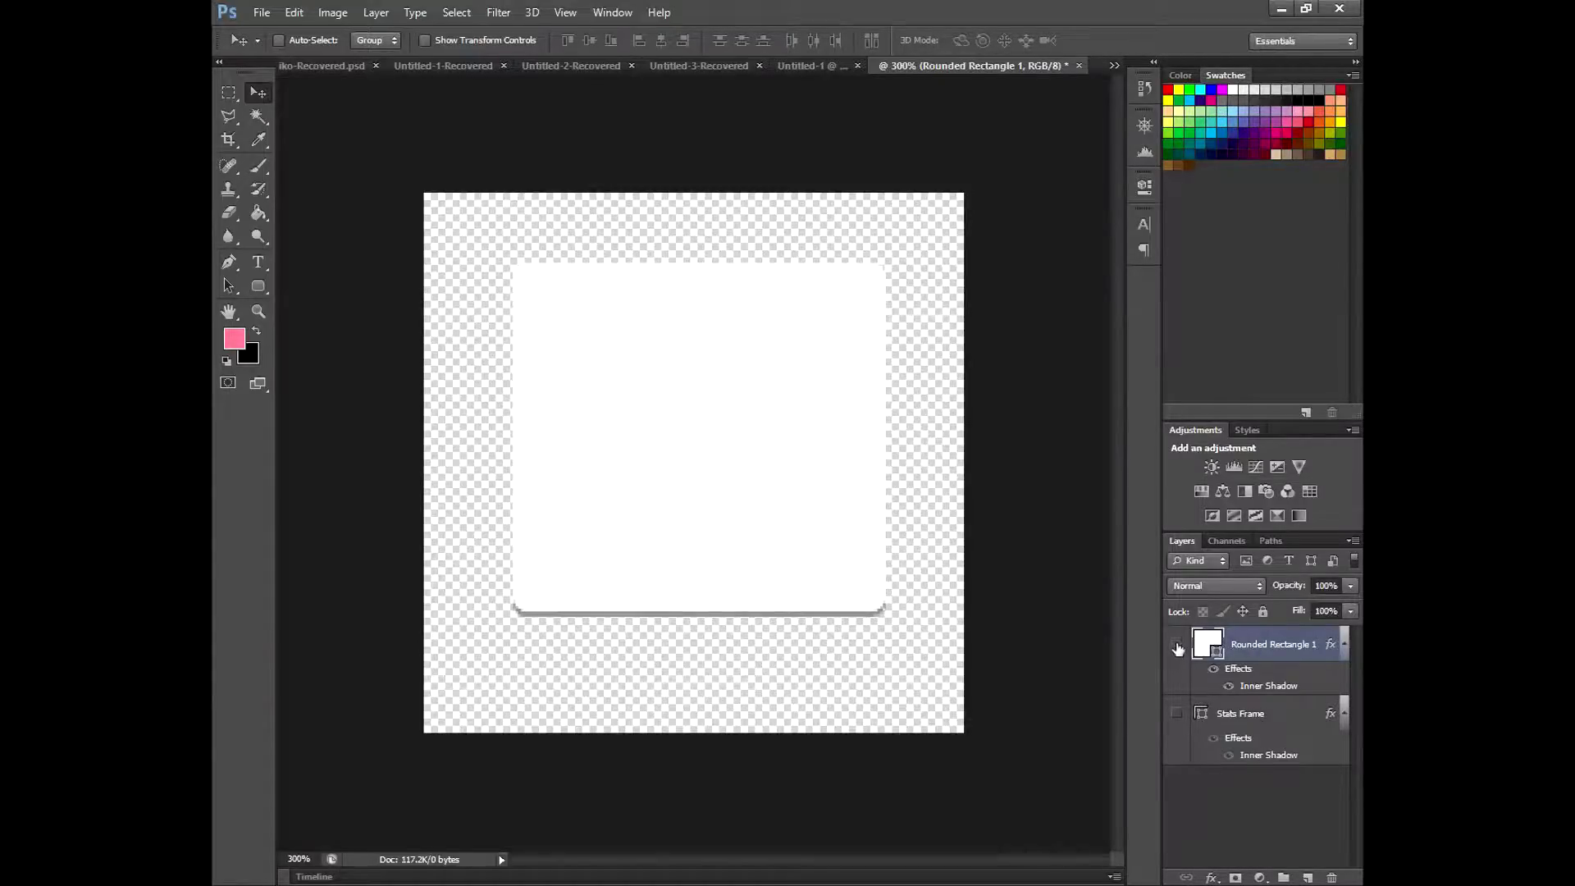
double_click(1267, 645)
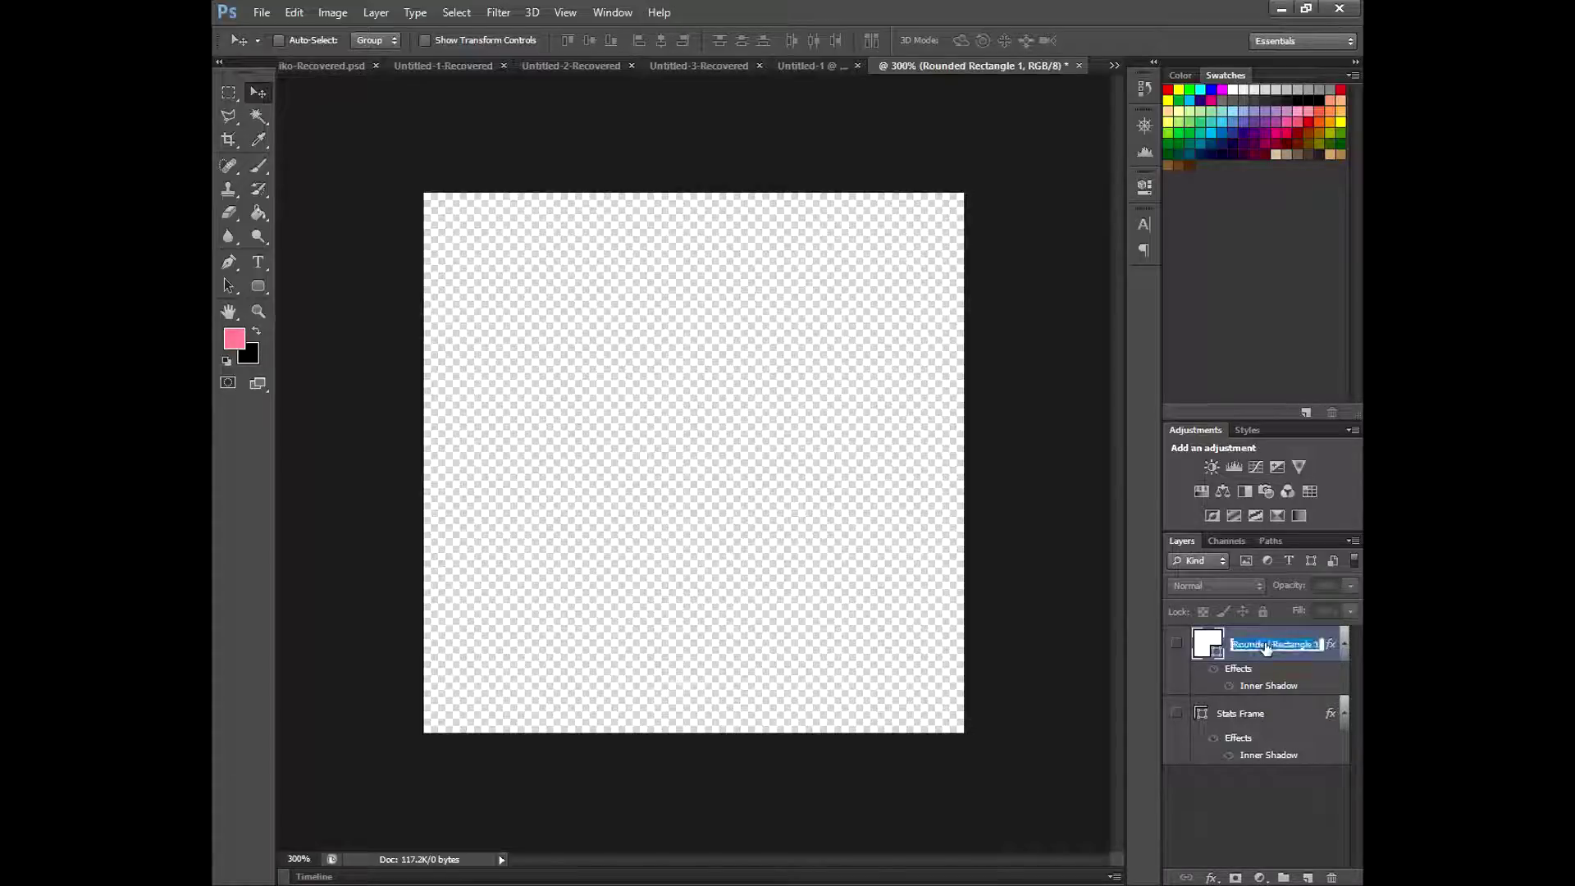
text(FGr)
key(Return)
Step: Leave both the Frame and Stats Frame layers hidden for an empty canvas
click(1177, 646)
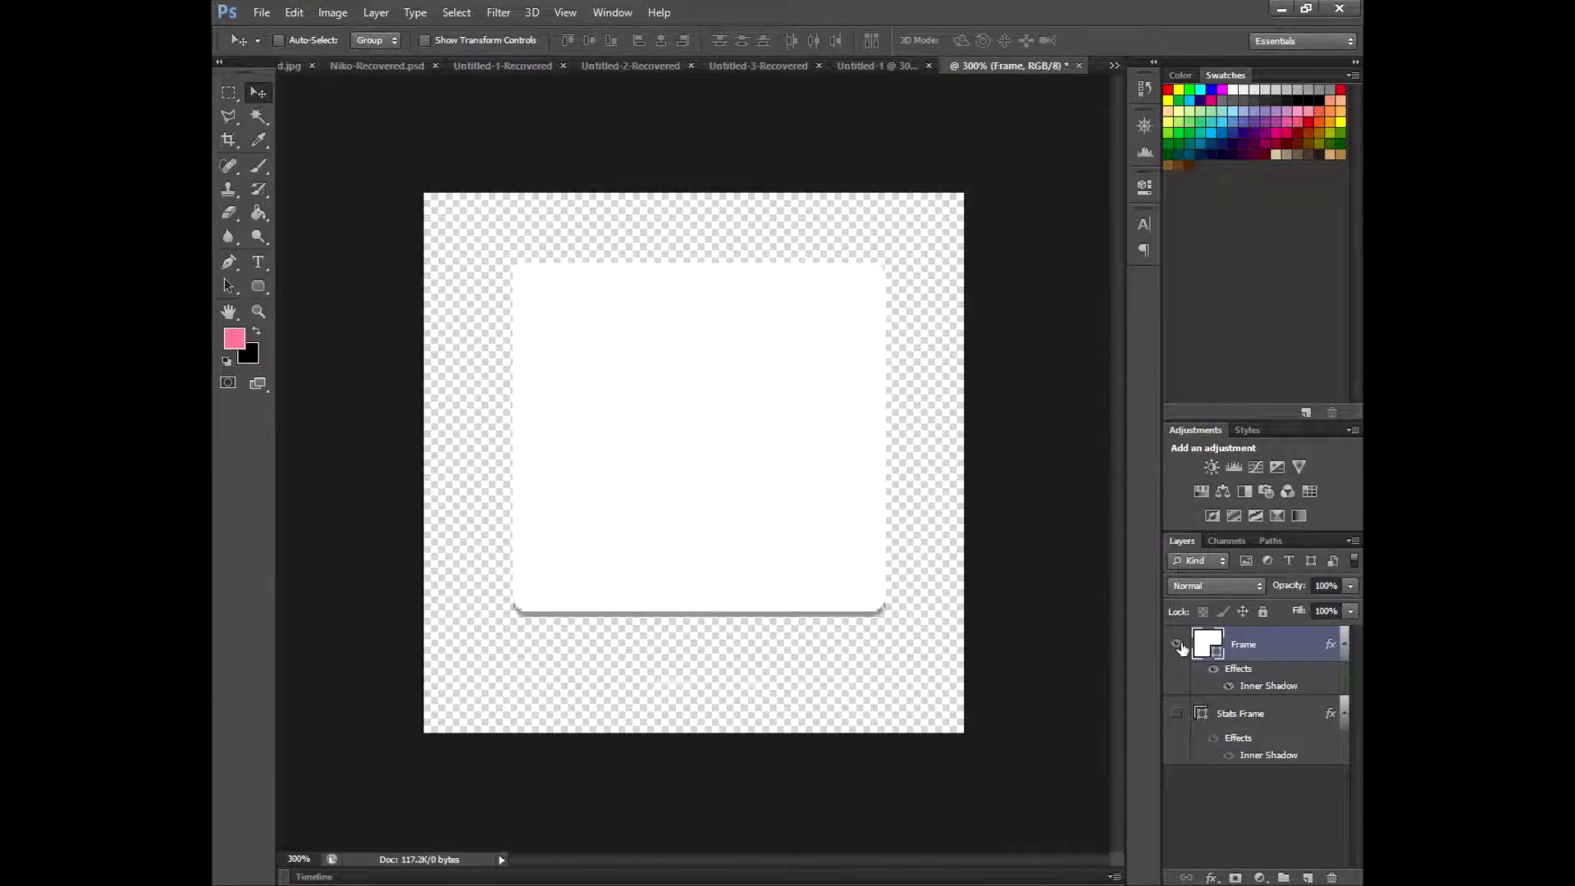
click(1177, 646)
click(1177, 714)
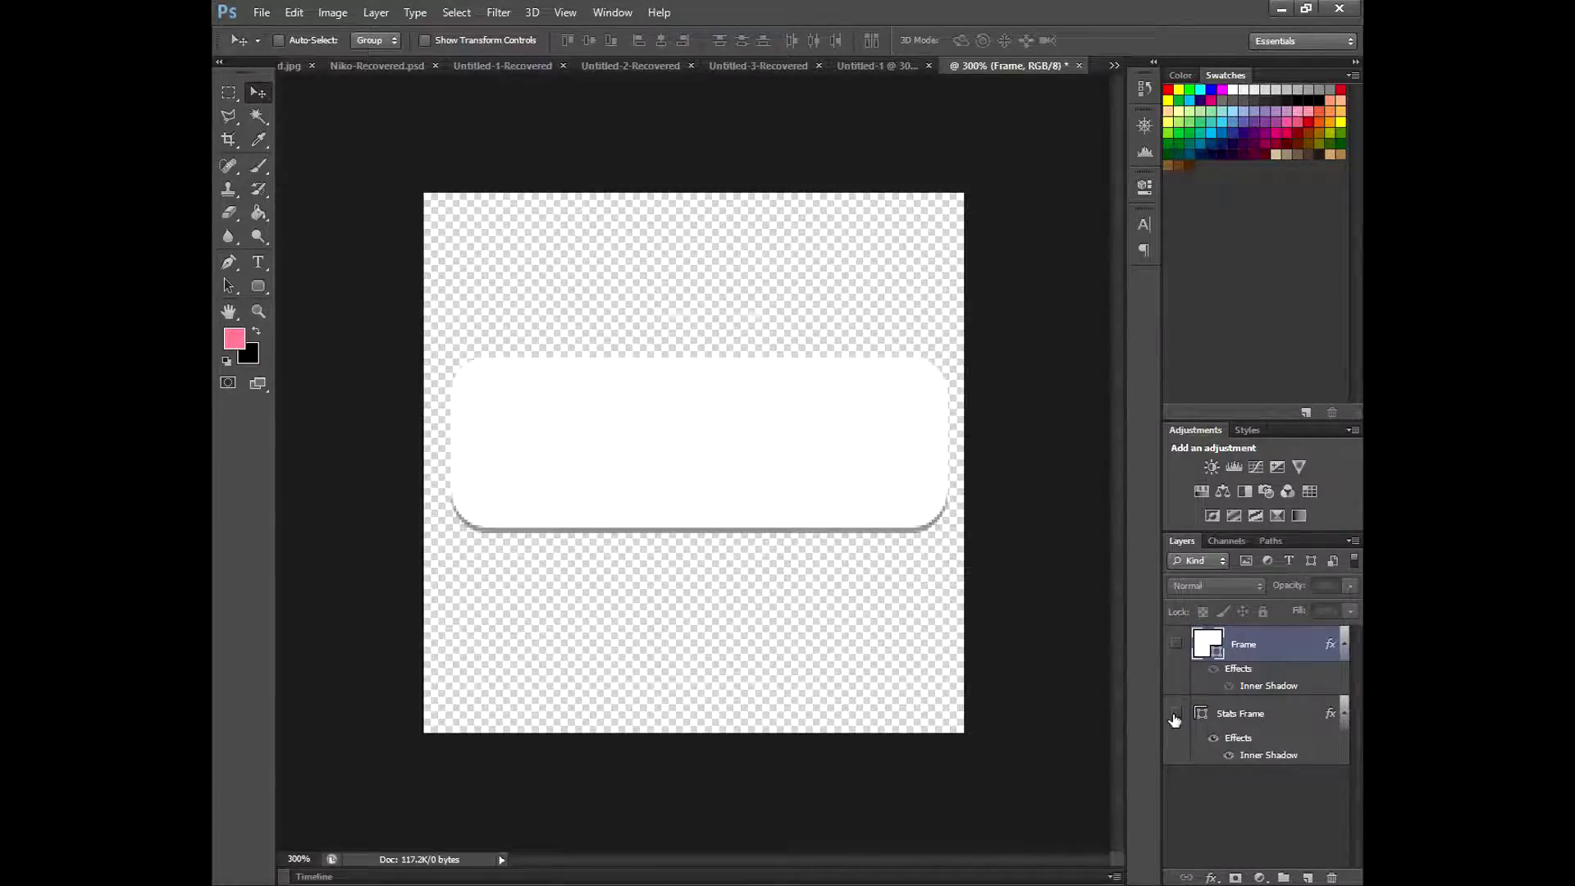
click(1176, 714)
click(258, 285)
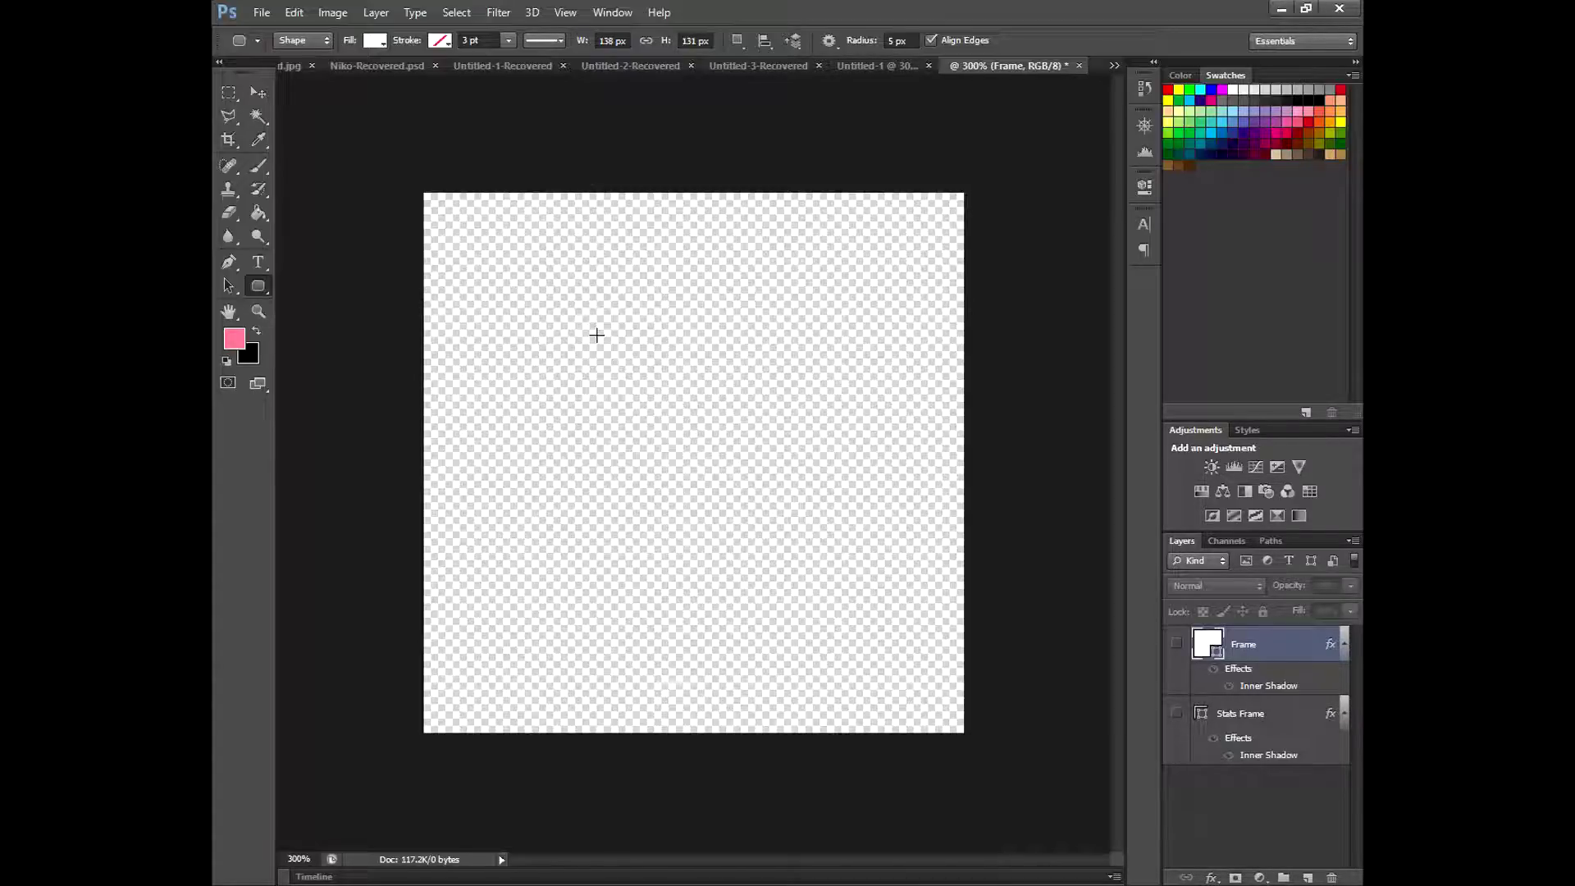
Step: Draw a trial rounded rectangle, then delete the Rounded Rectangle 1 layer
drag(530, 314, 868, 557)
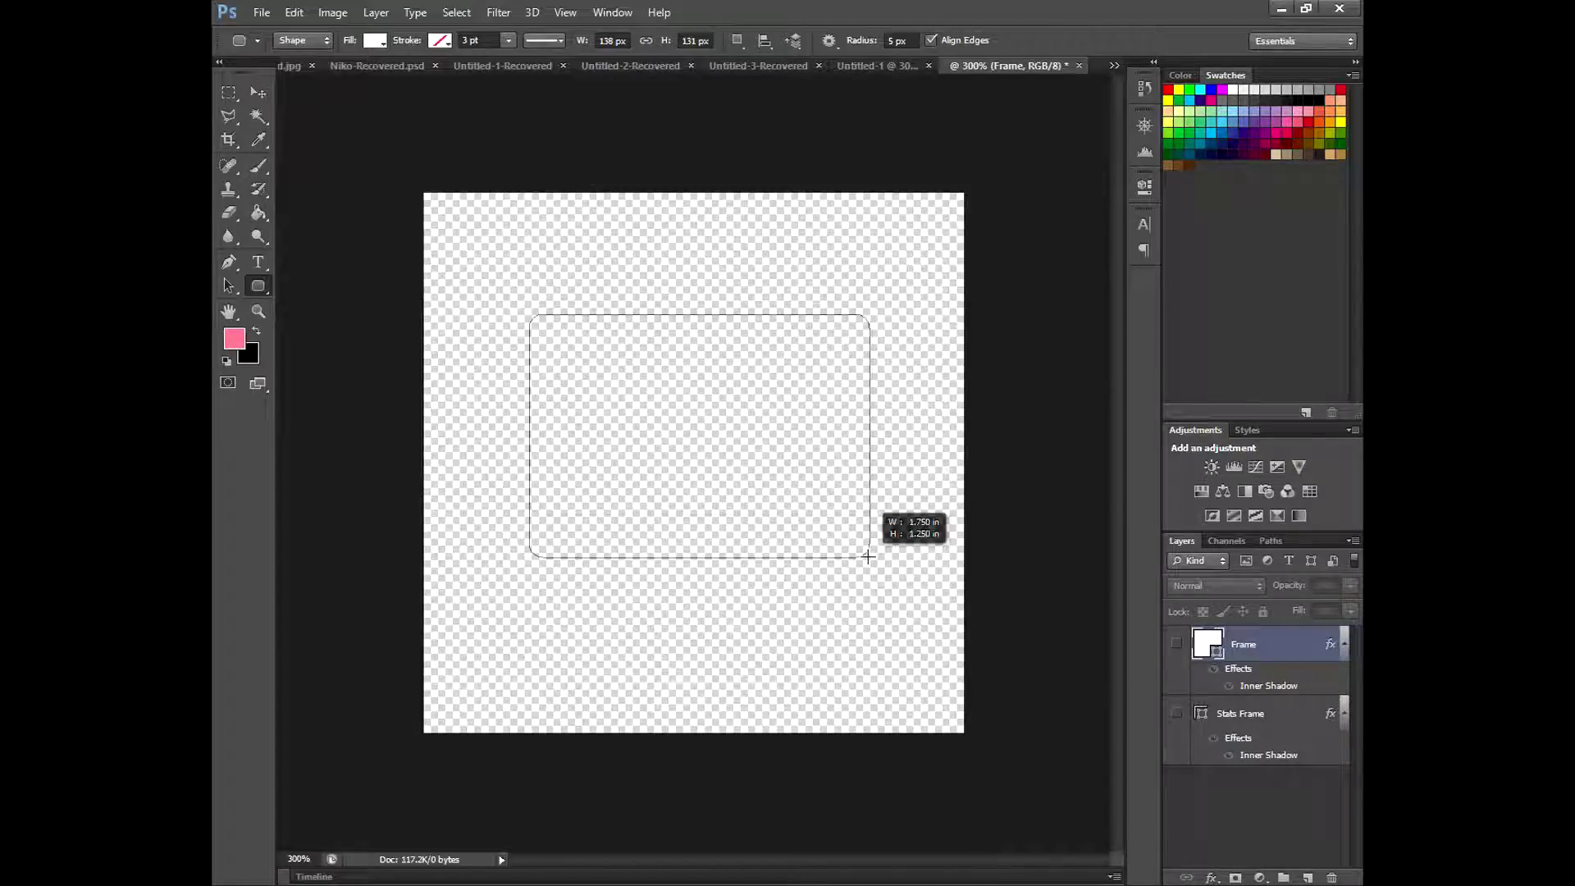
drag(868, 556, 894, 657)
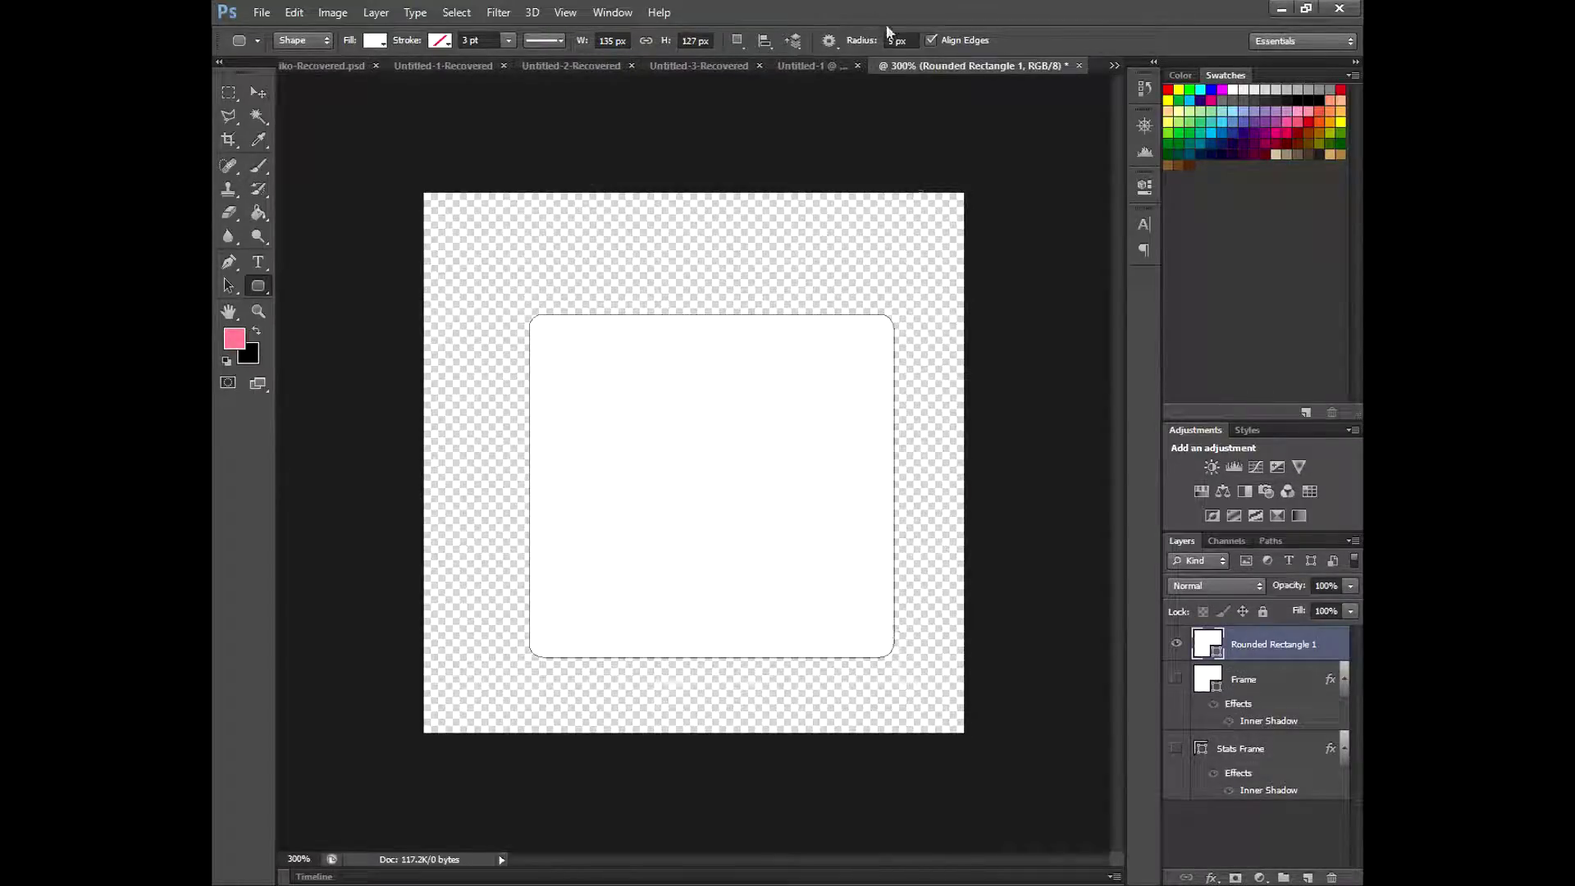
right_click(1304, 644)
click(1058, 278)
click(752, 335)
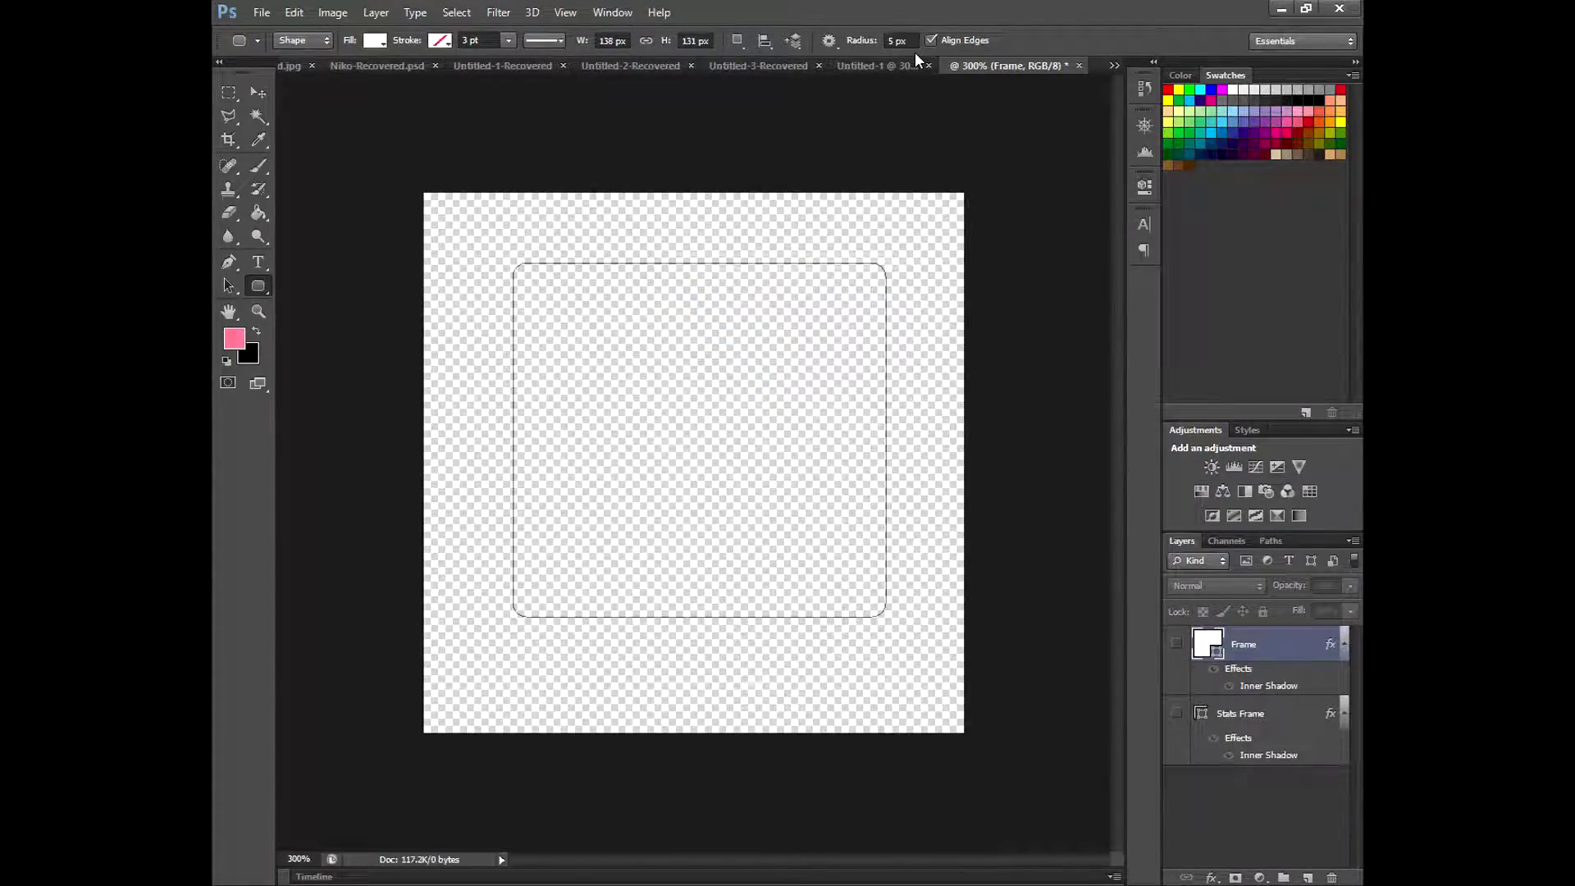
Step: Try a rounded rectangle with 10 px corner radius, then undo it
text(10)
key(Return)
click(1308, 877)
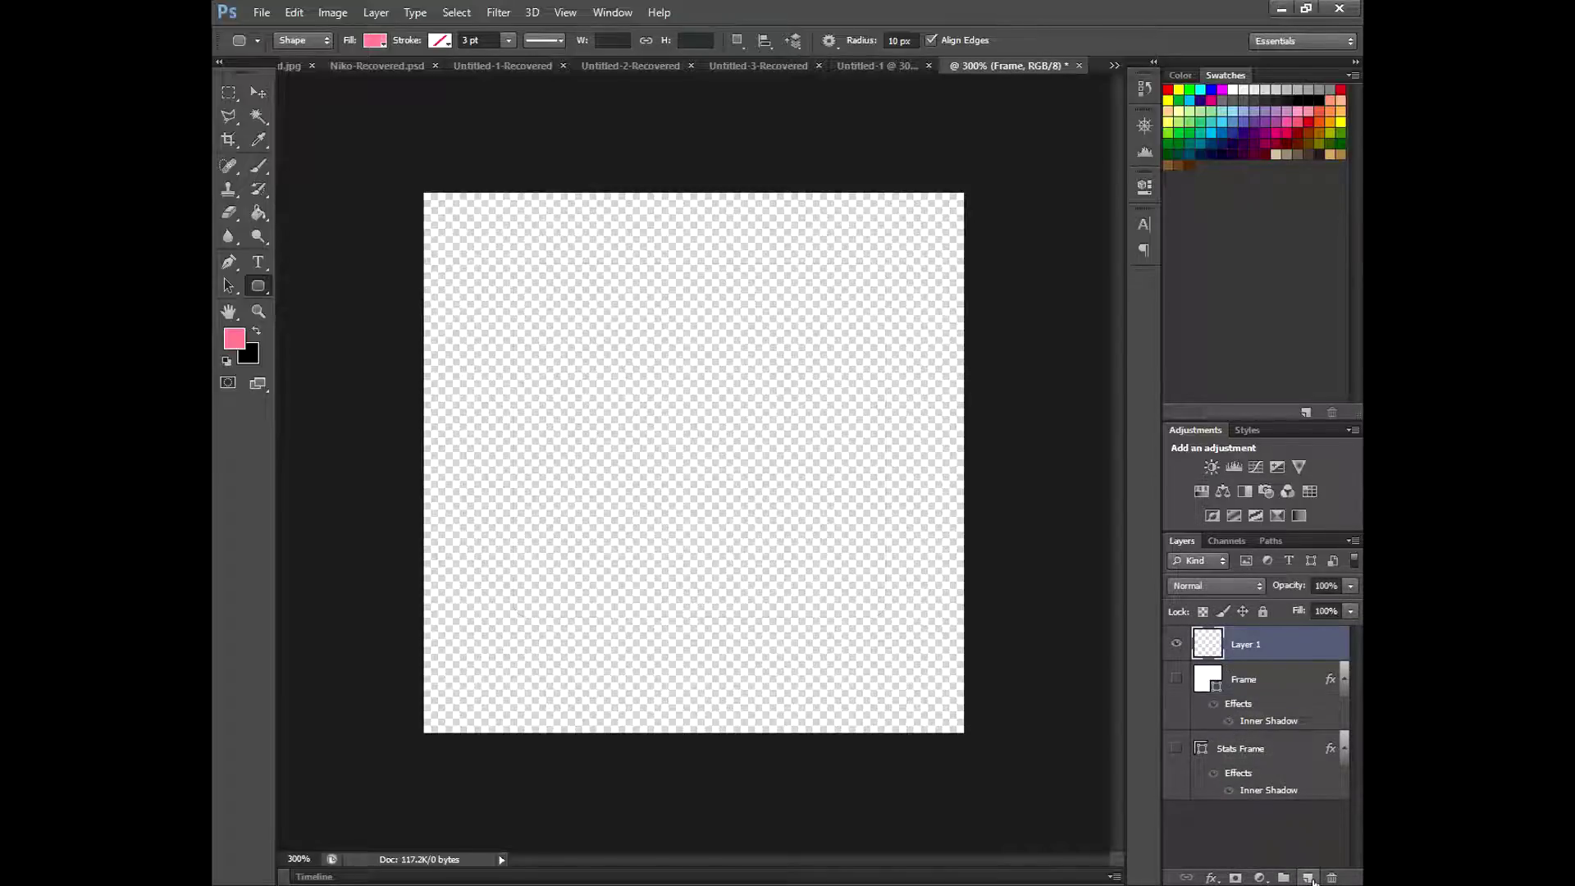
drag(533, 274, 866, 585)
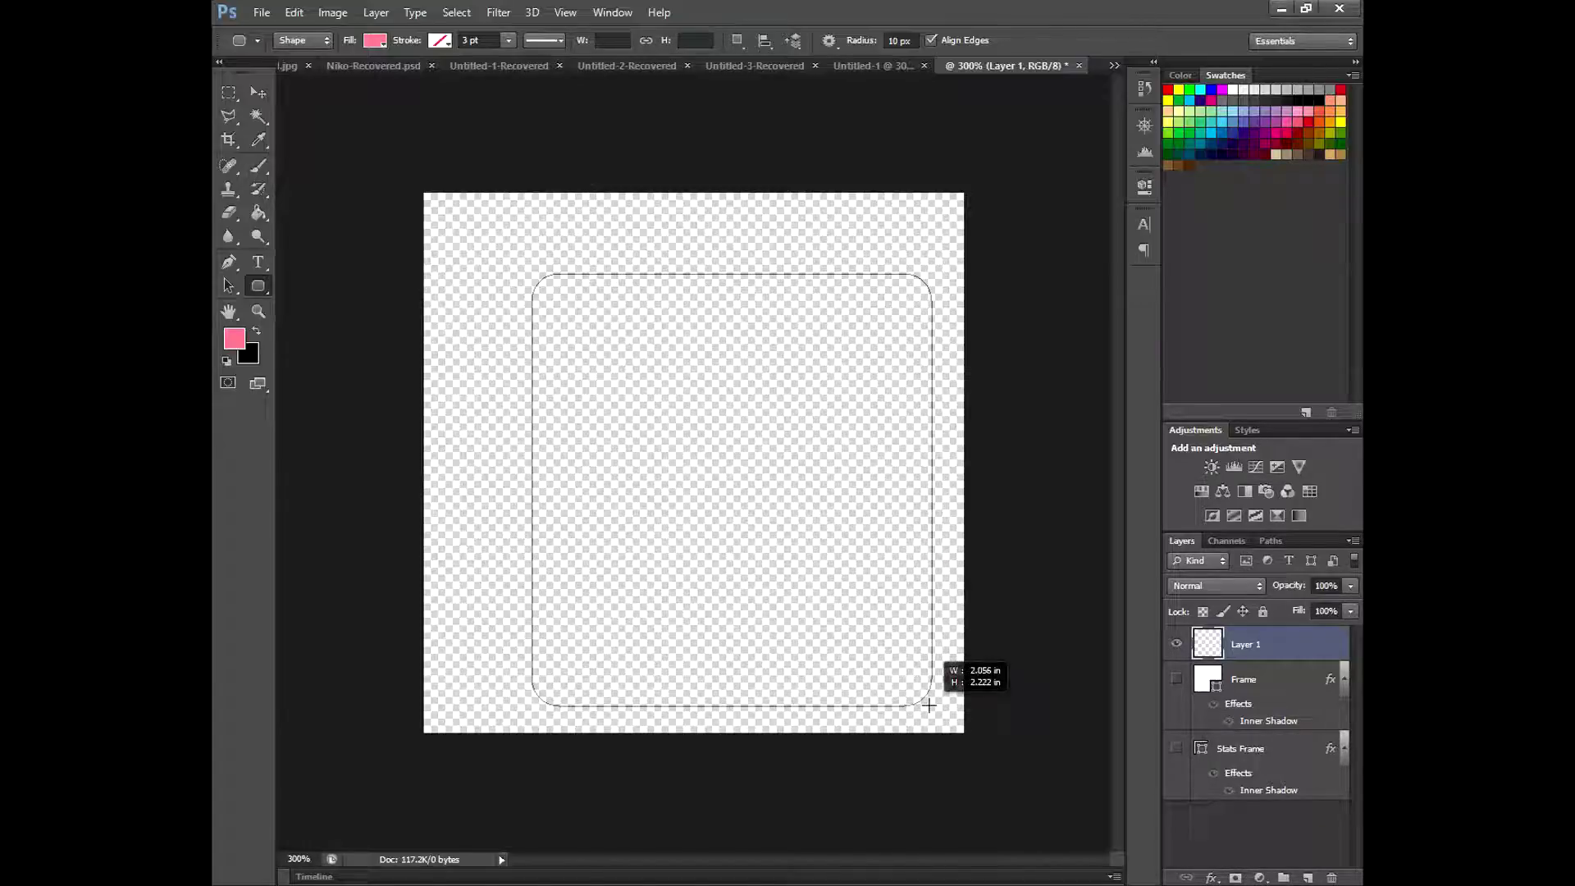
drag(866, 586, 932, 679)
key(ctrl+z)
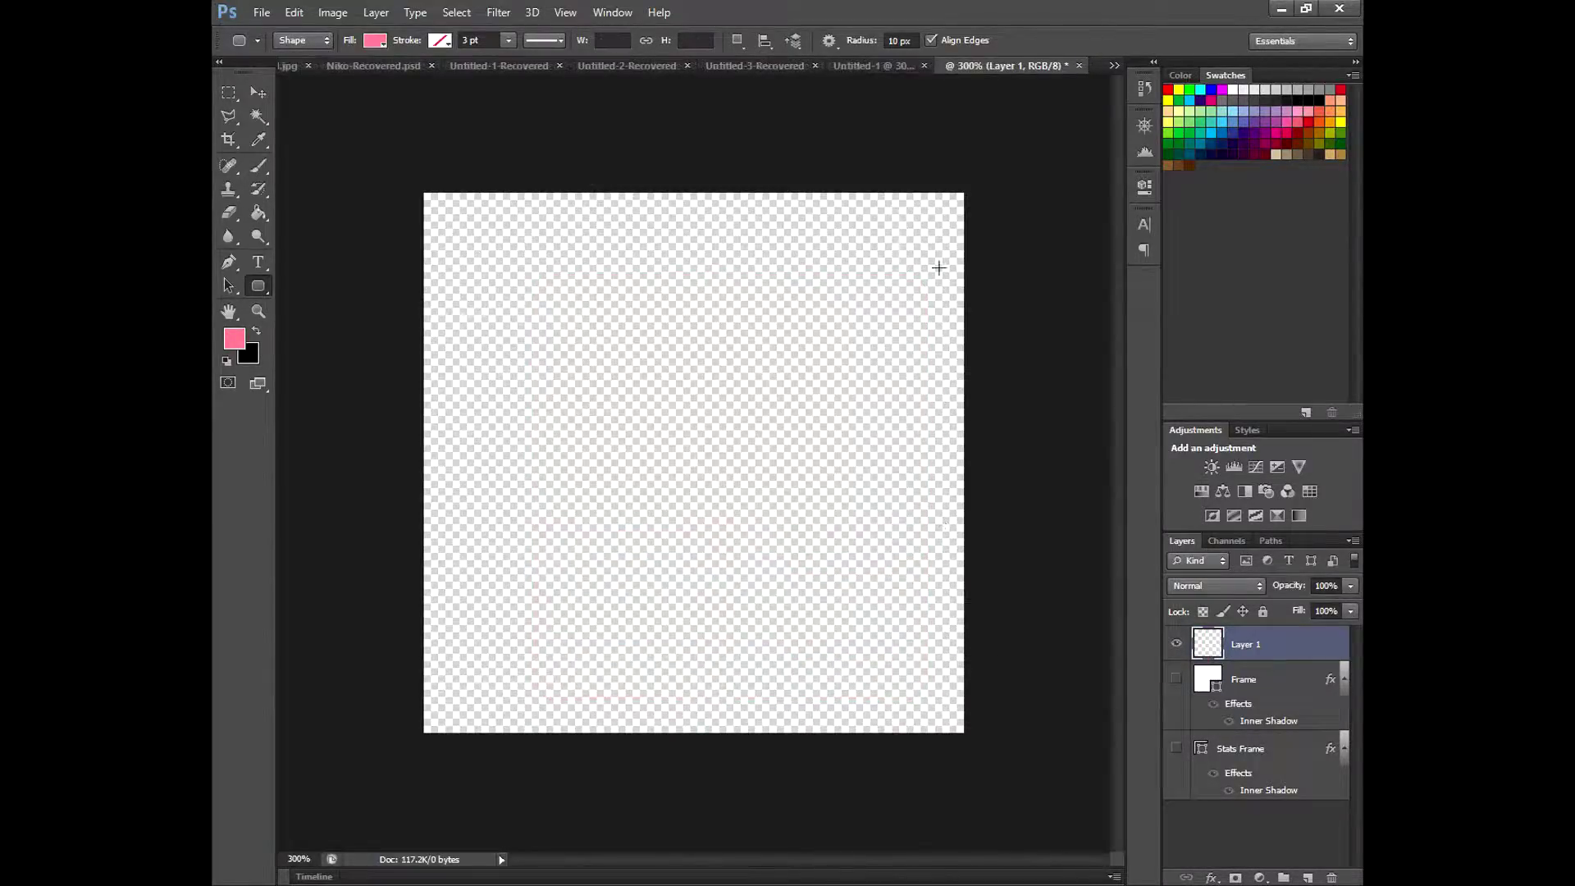
Step: Set corner radius to 15 px and draw a rounded square with white fill
double_click(897, 41)
text(15)
key(Return)
drag(551, 282, 886, 612)
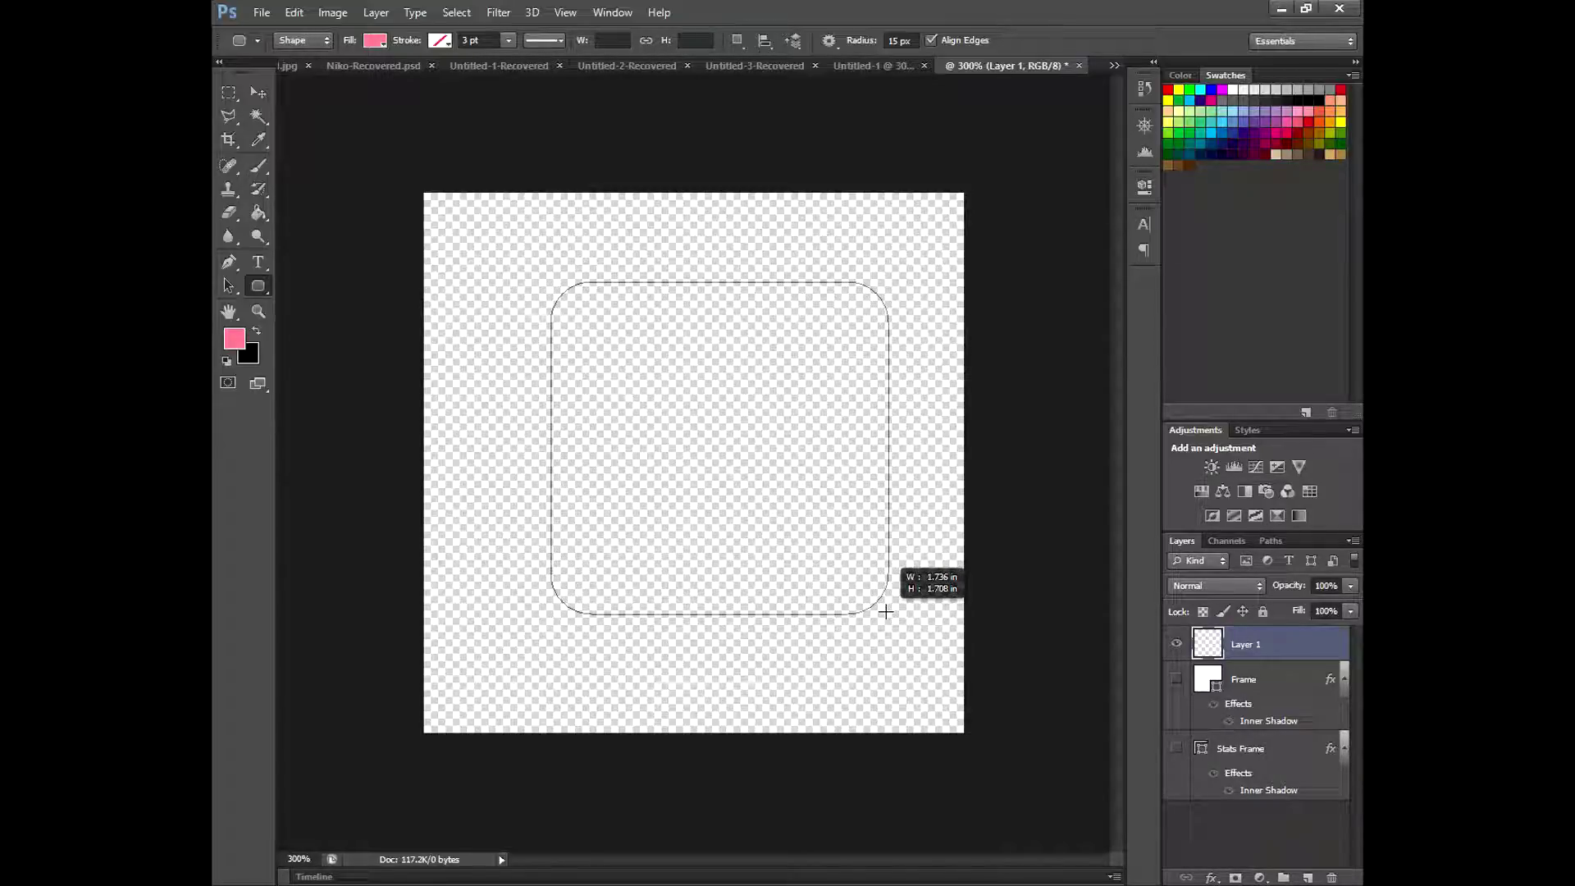
drag(885, 612, 886, 612)
click(375, 41)
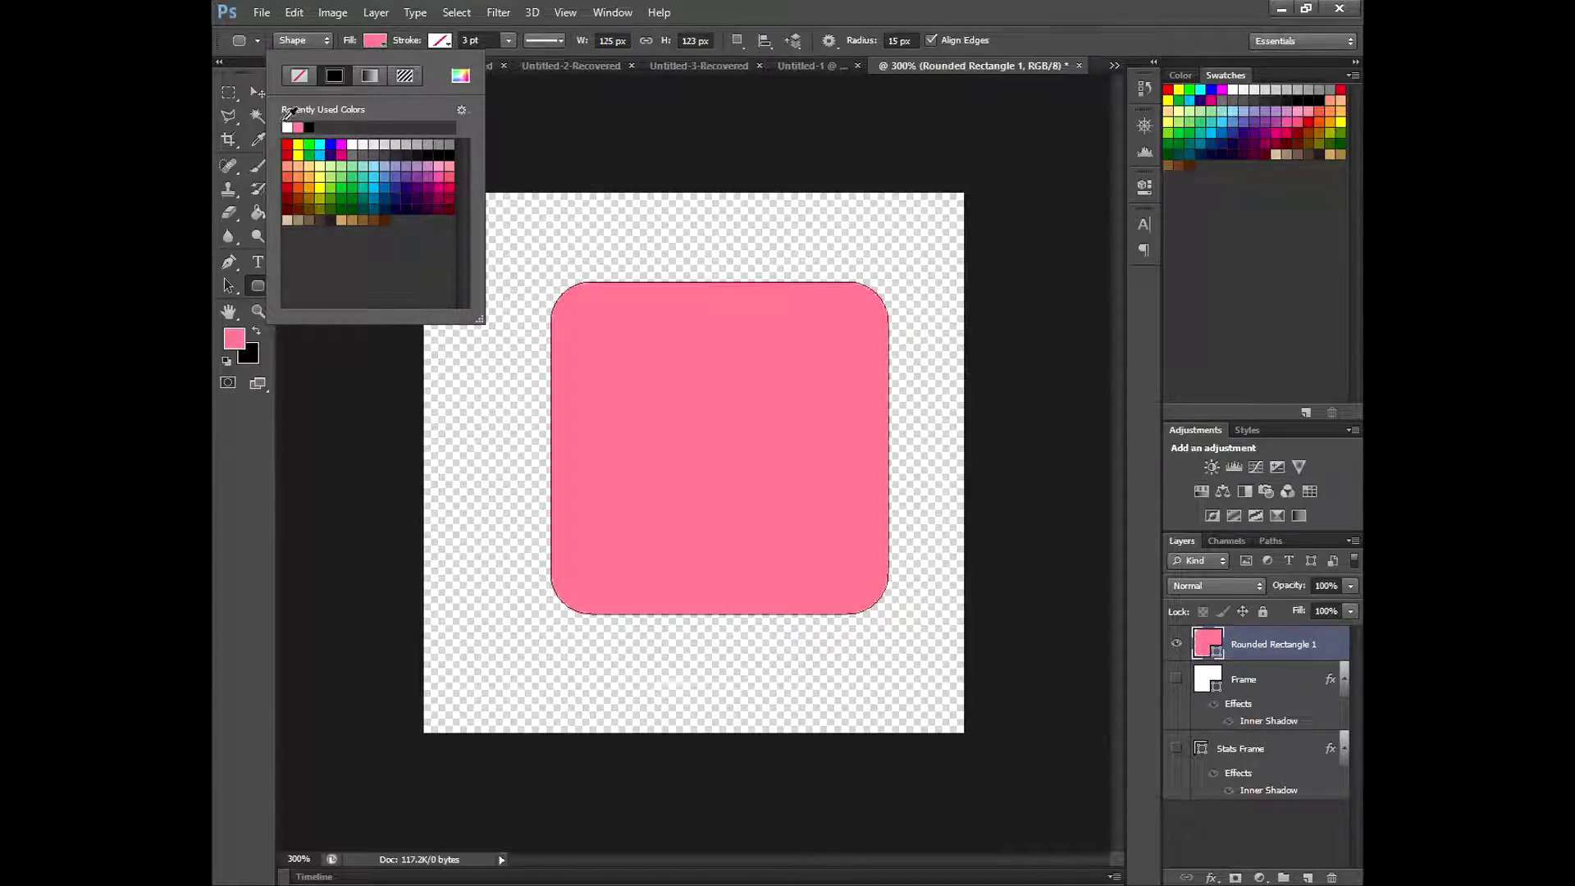
click(287, 126)
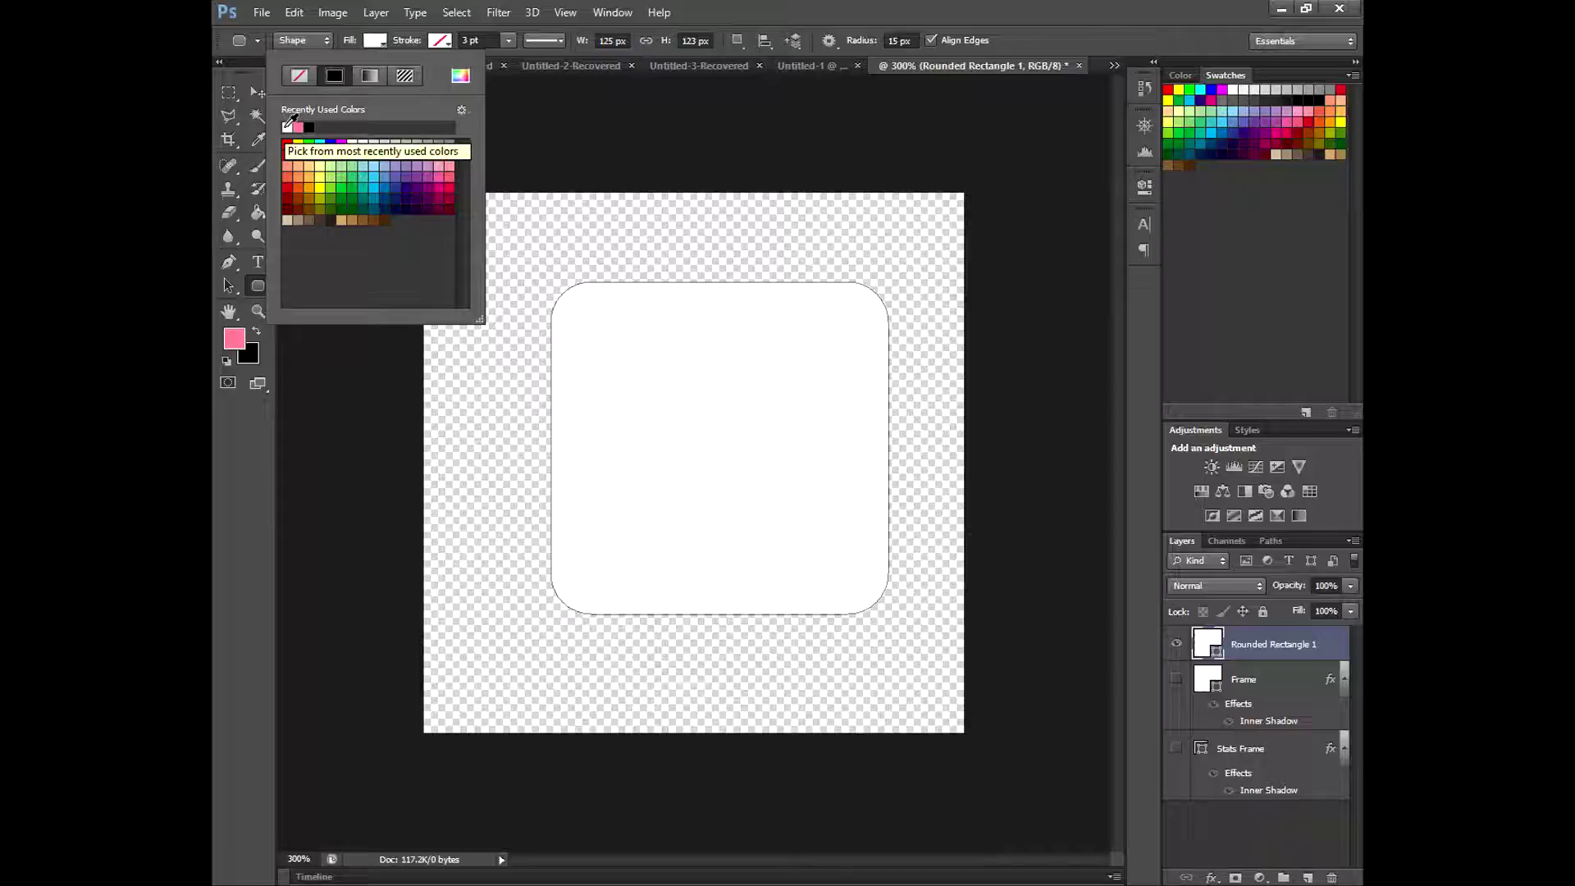
Step: Check the exact-size settings, then bring up the layer's preset style list
click(1040, 522)
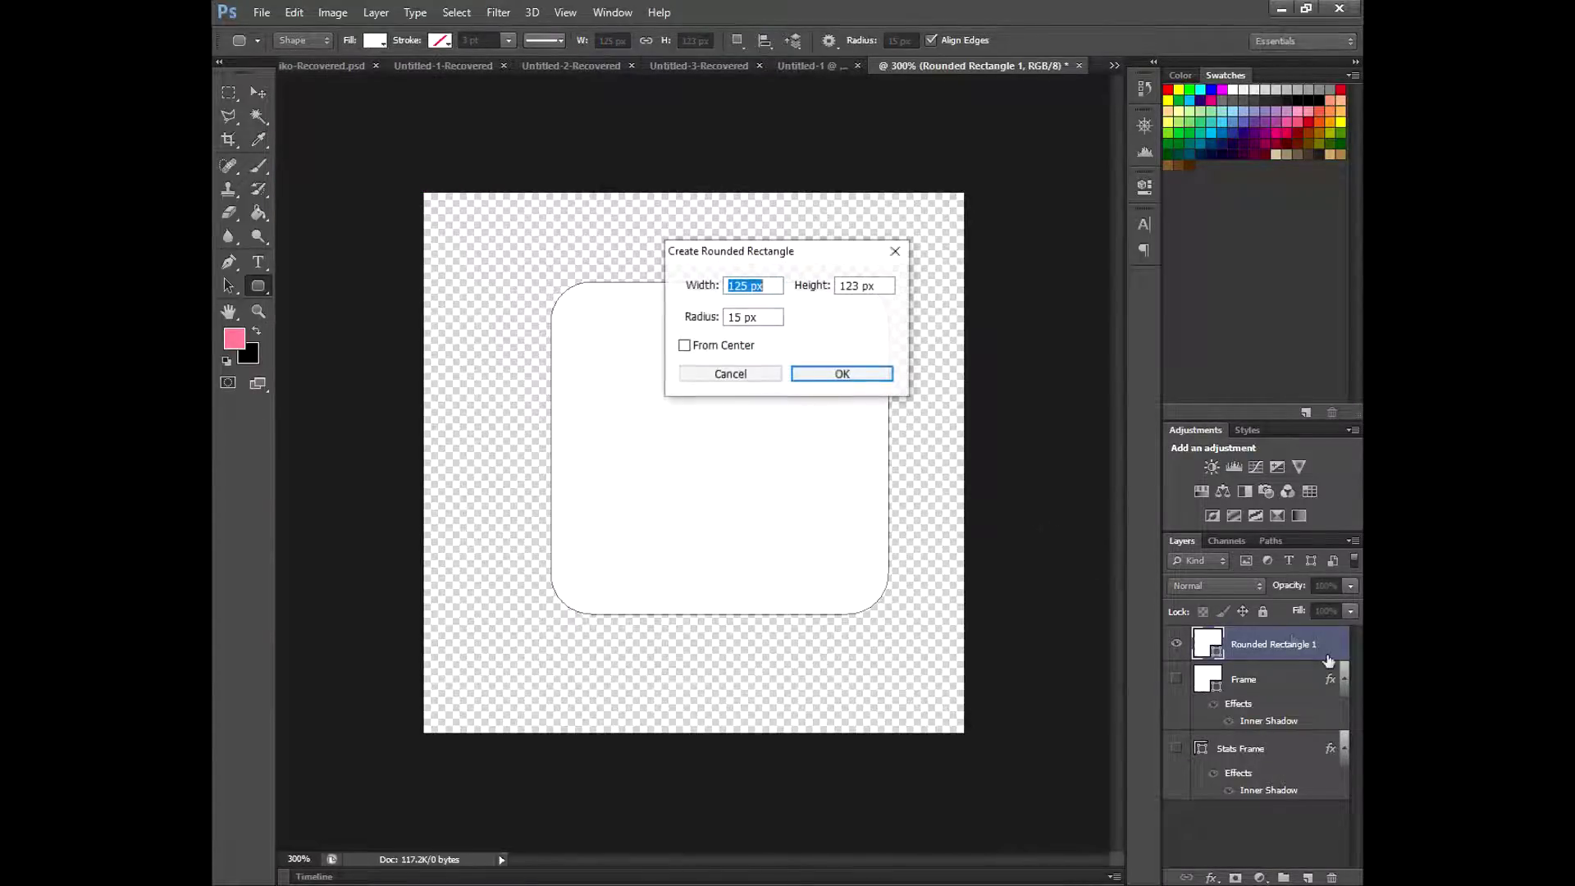
click(895, 250)
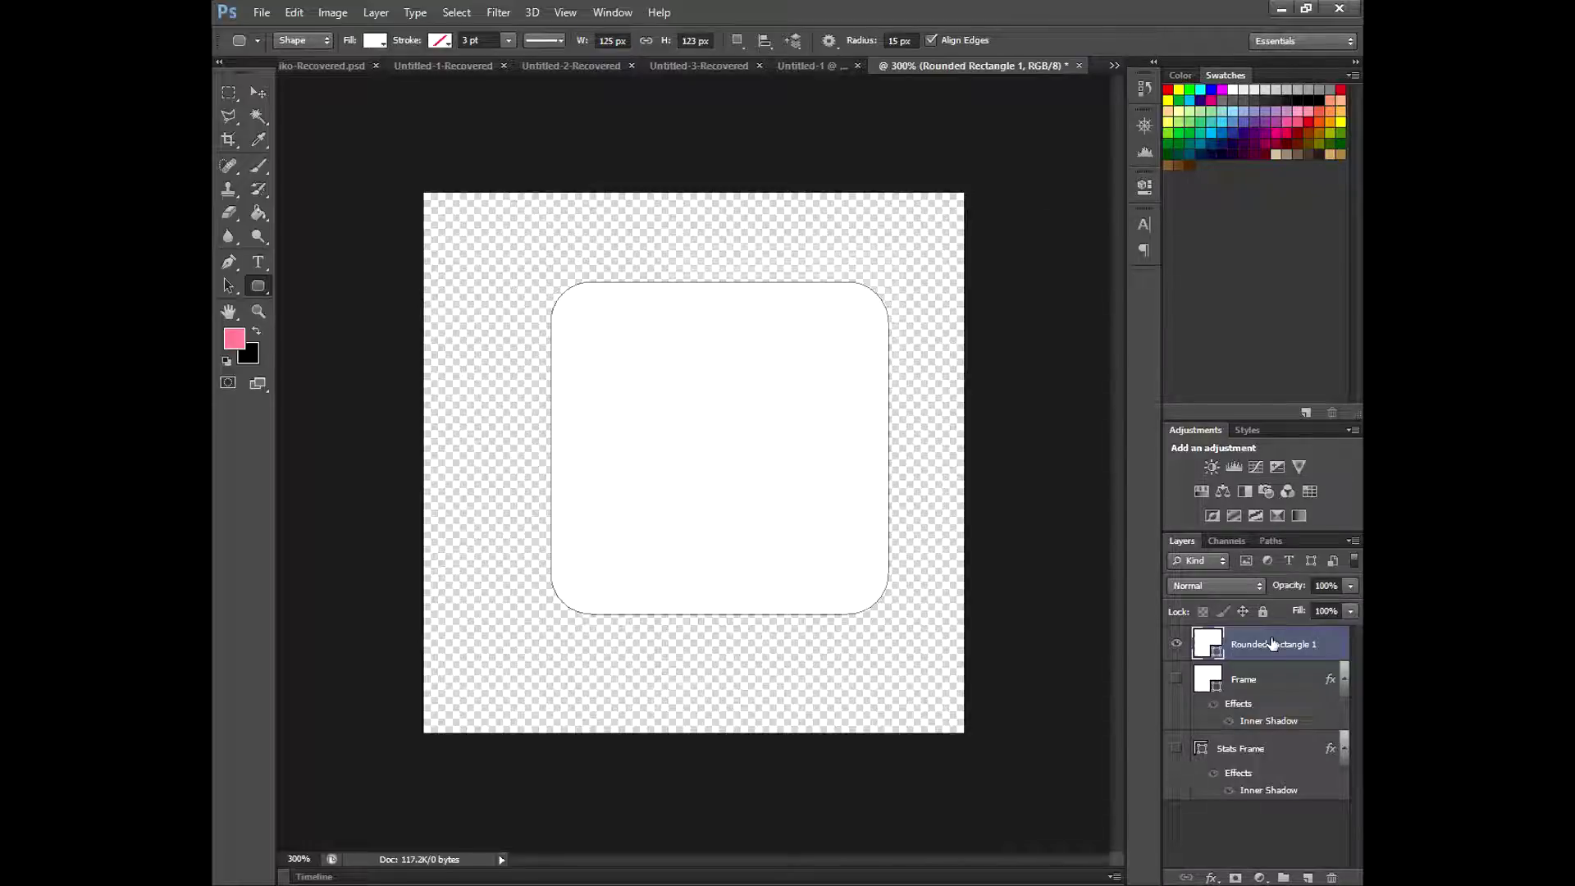
right_click(1272, 643)
click(1034, 215)
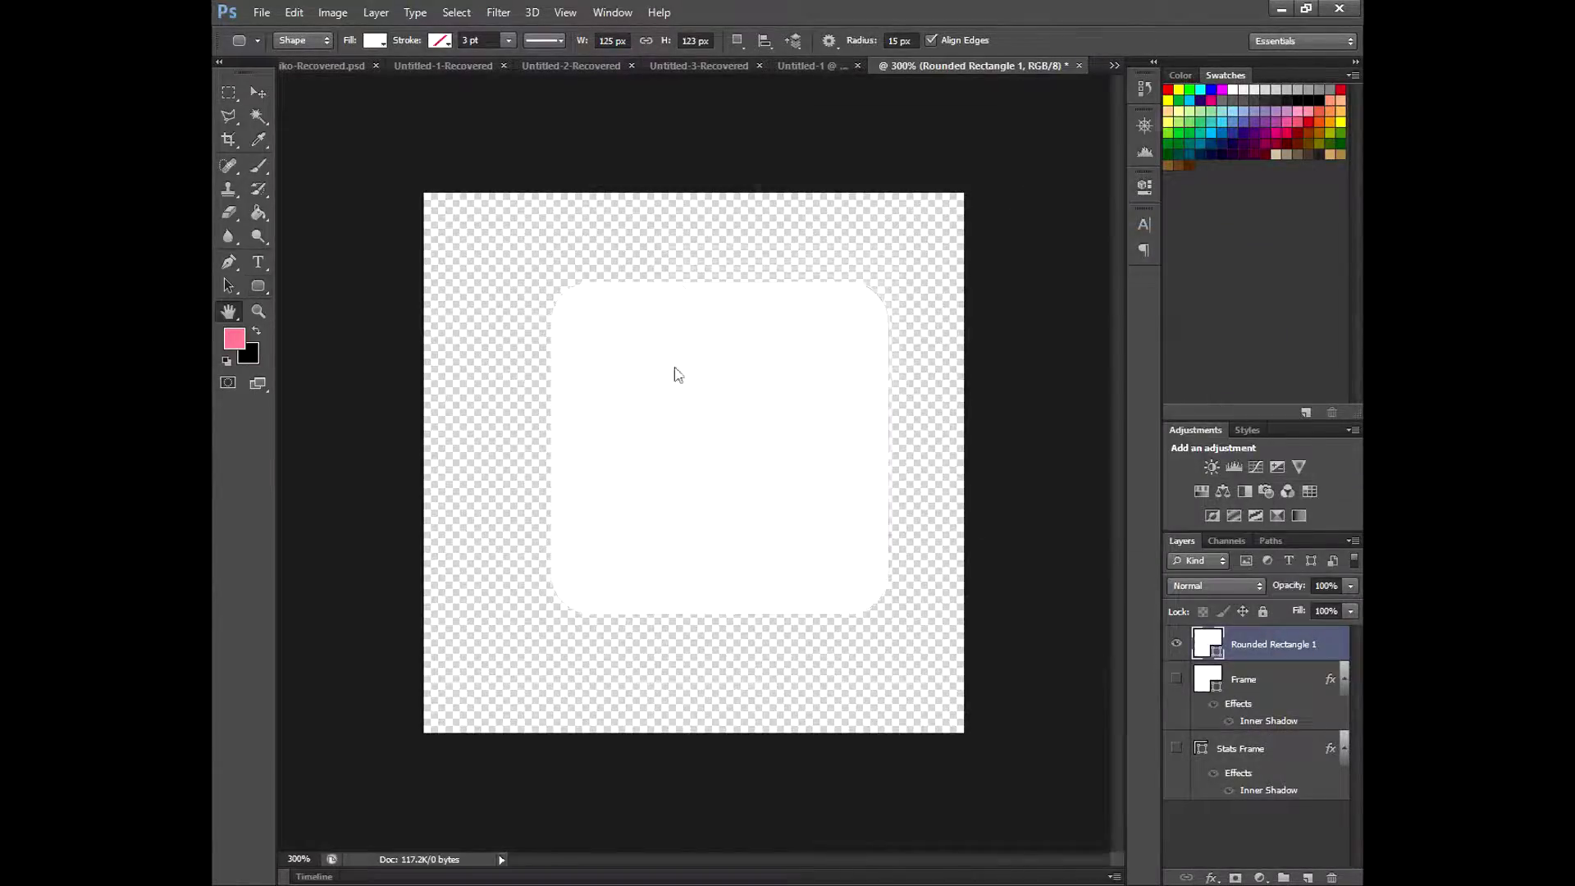
click(820, 154)
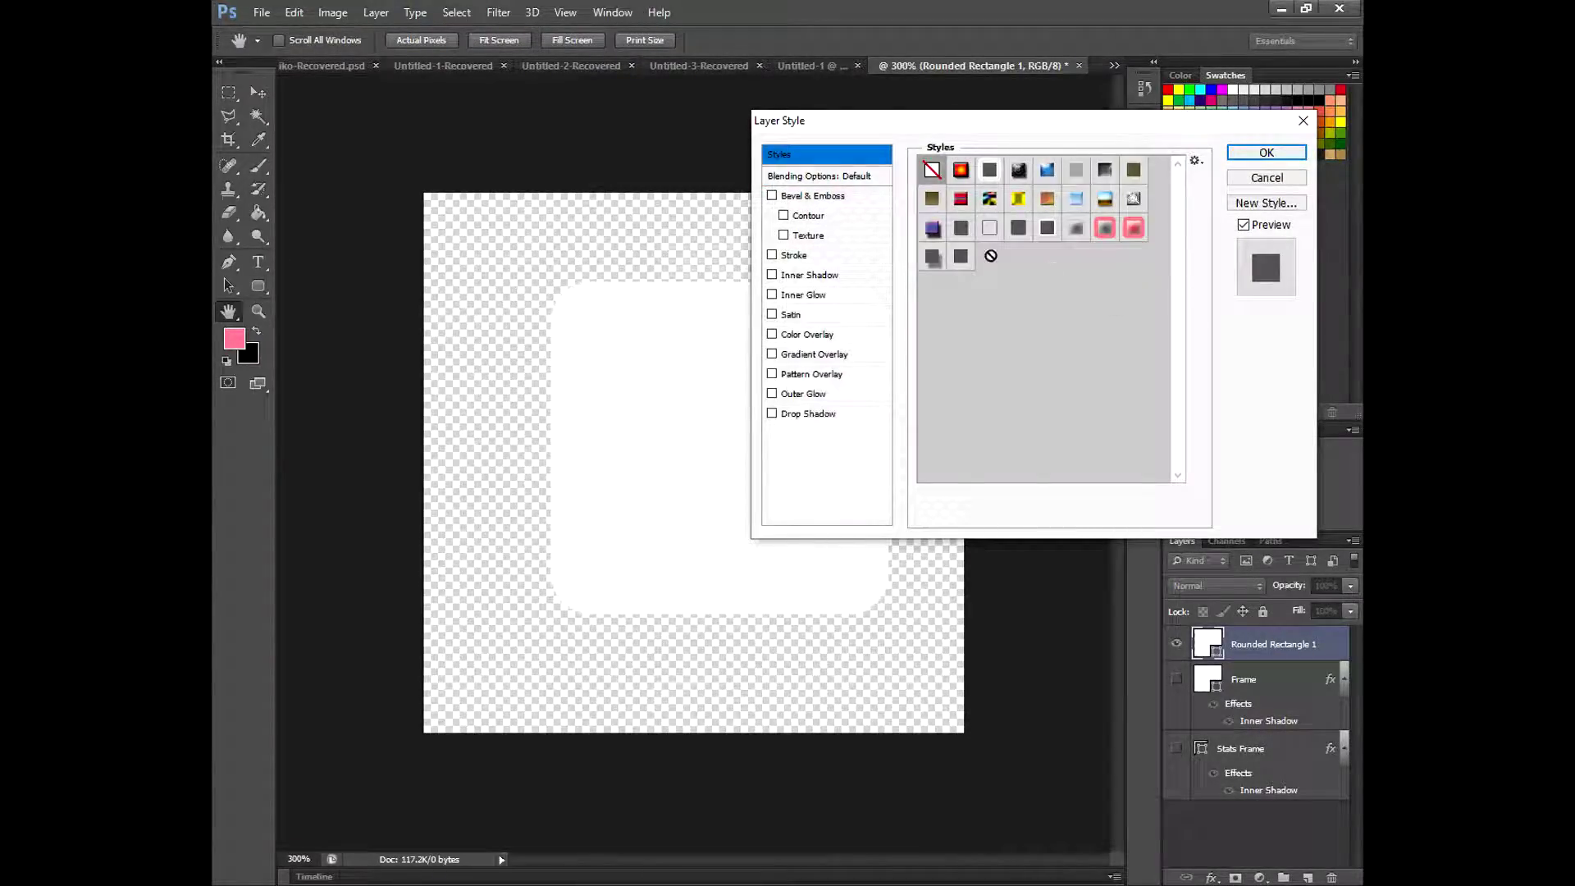
Step: Apply the inset-shadow style preset and shift the shape slightly left and up
click(960, 256)
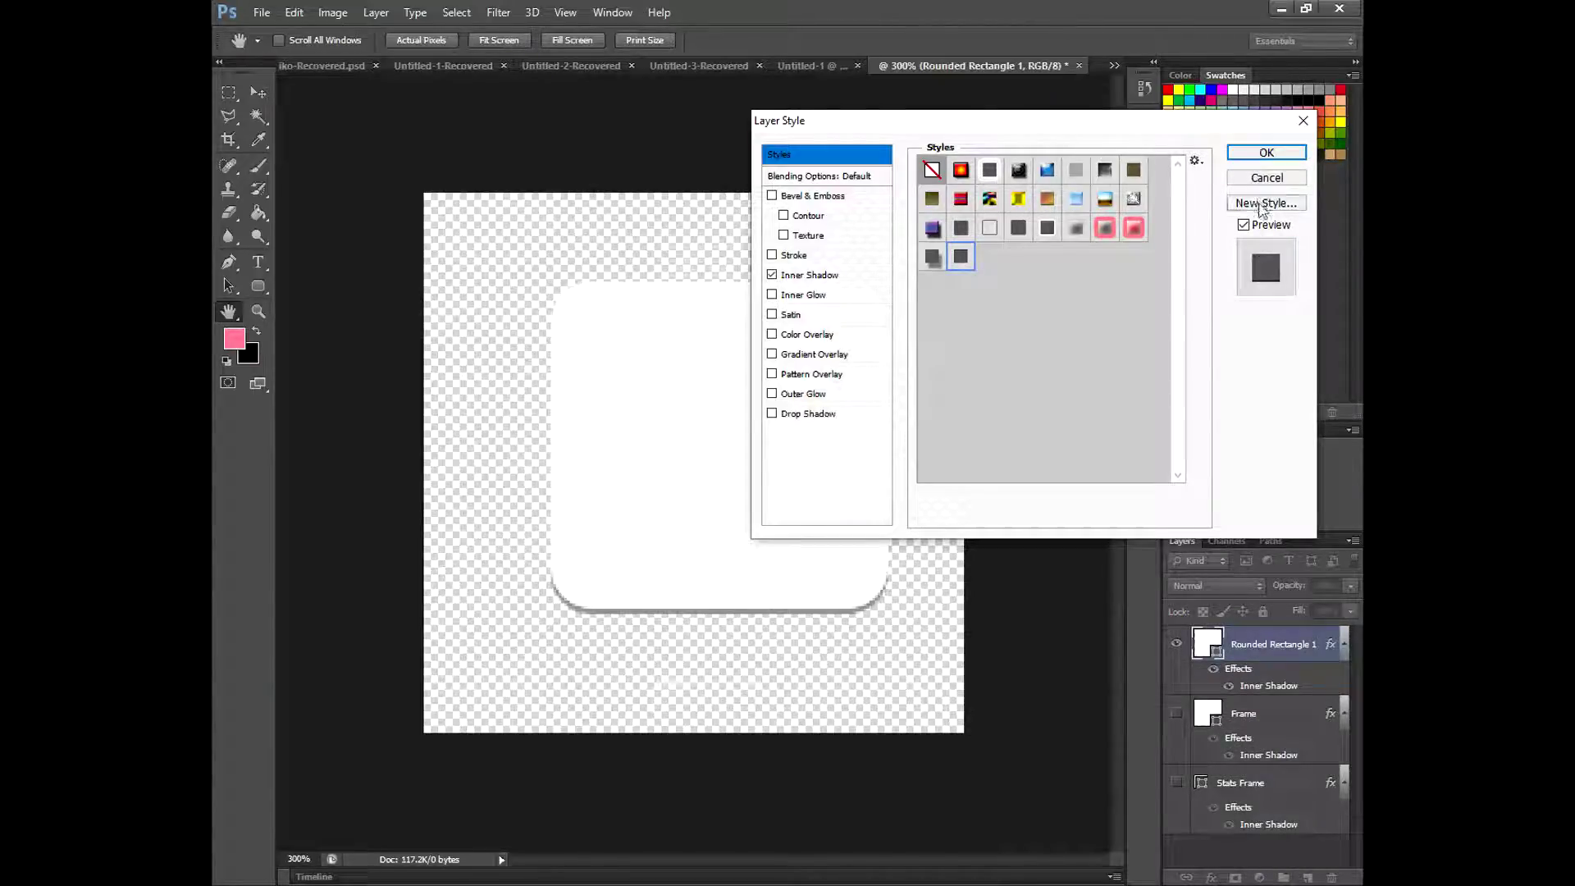
click(1267, 152)
key(v)
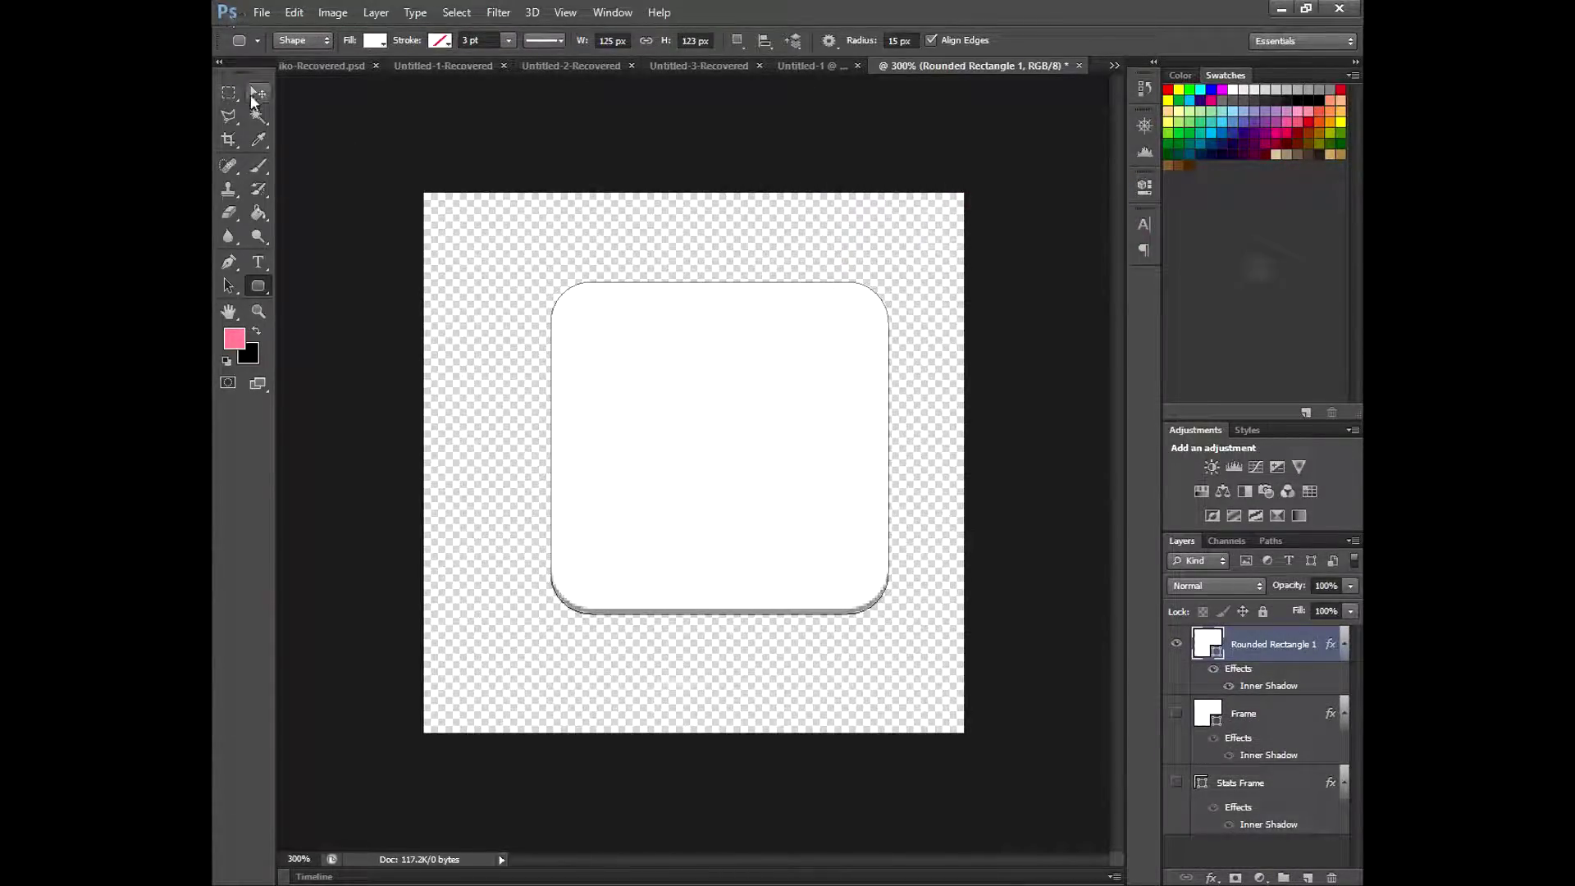
drag(751, 509, 721, 503)
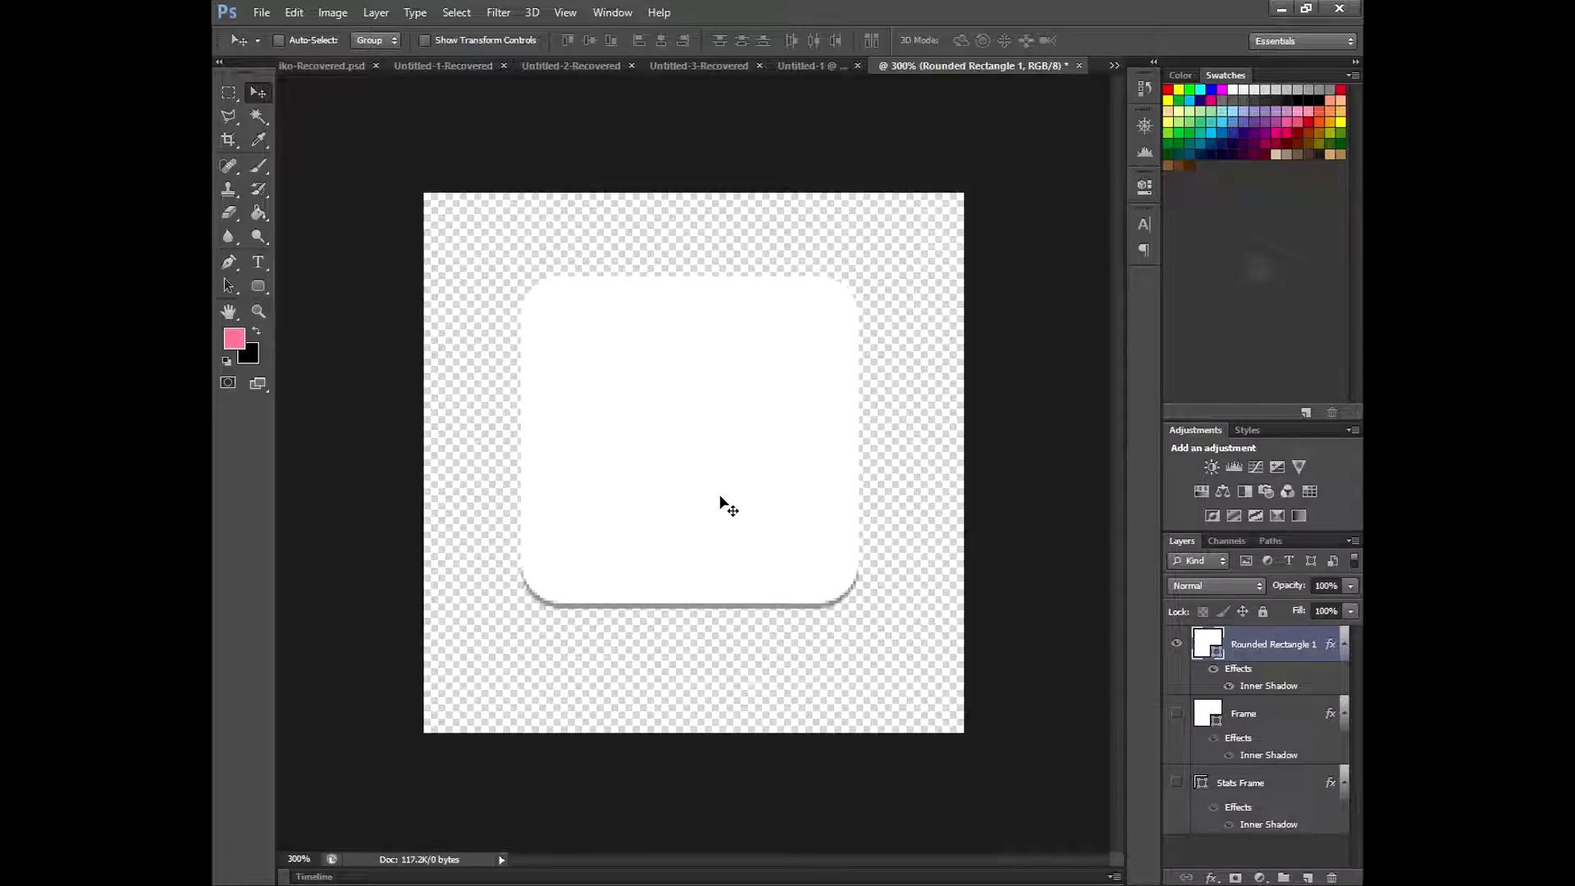
key(ctrl+1)
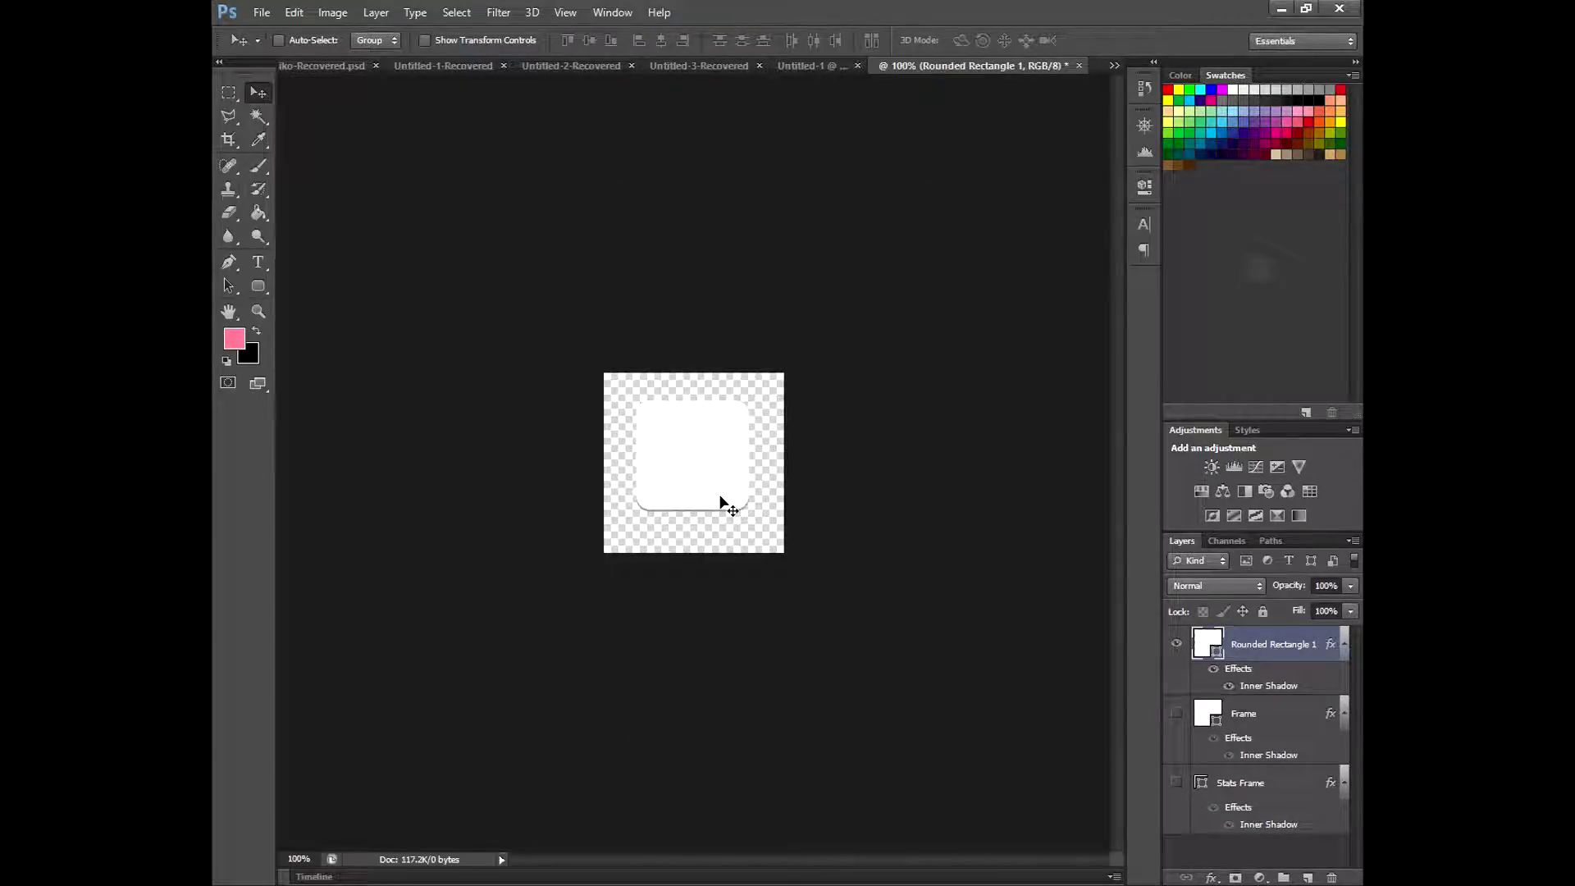
key(ctrl+minus)
key(ctrl+plus)
key(ctrl+plus)
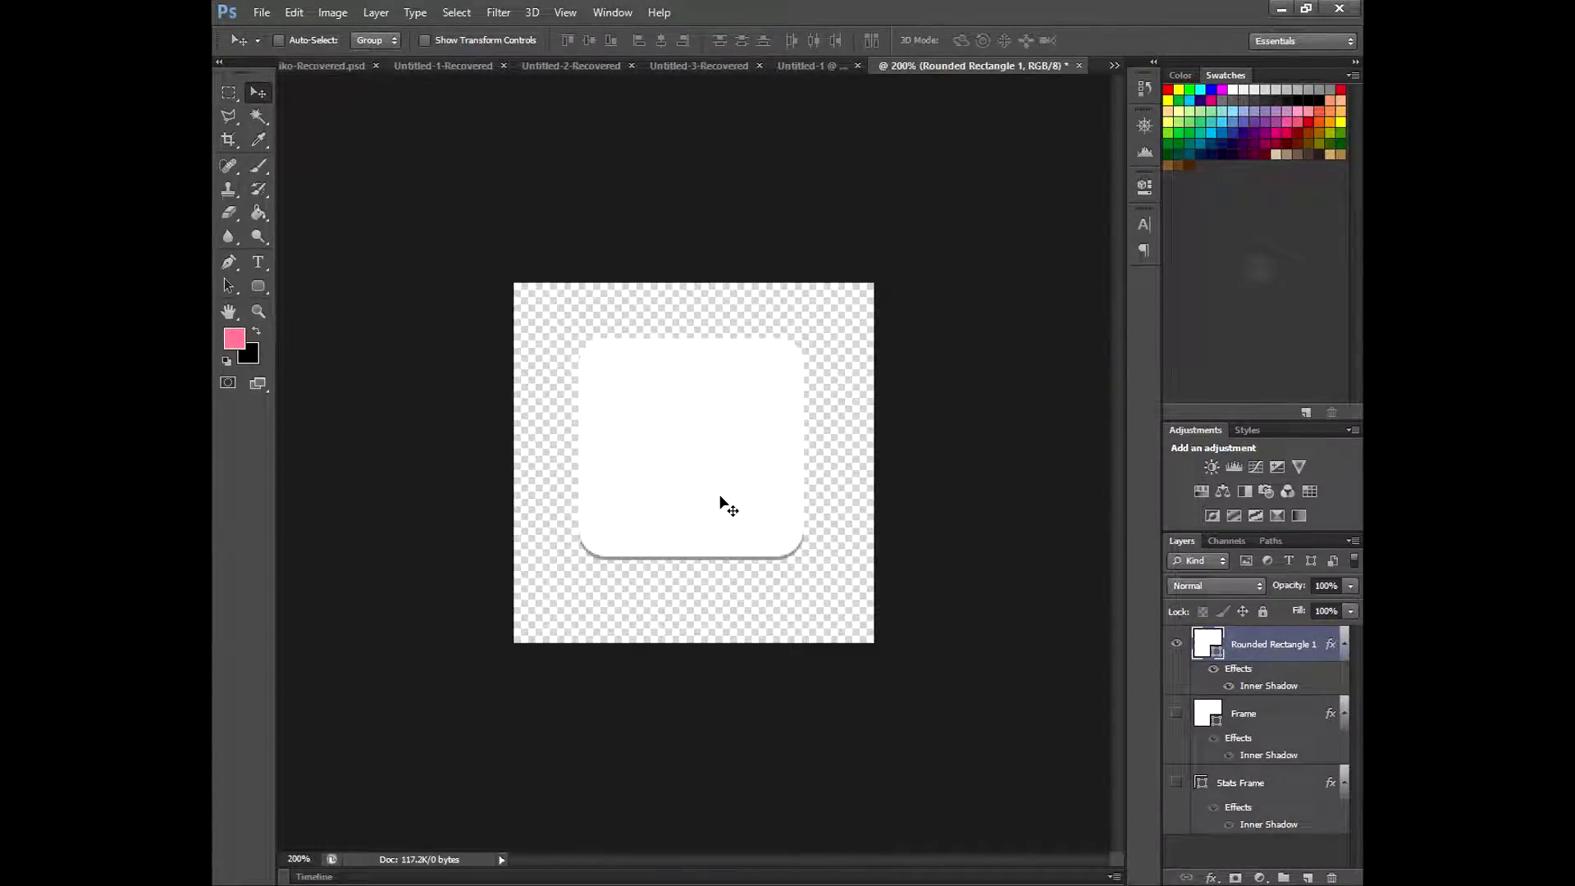
Step: Rename the Rounded Rectangle 1 layer to Button
double_click(1276, 647)
text(B)
text(N button)
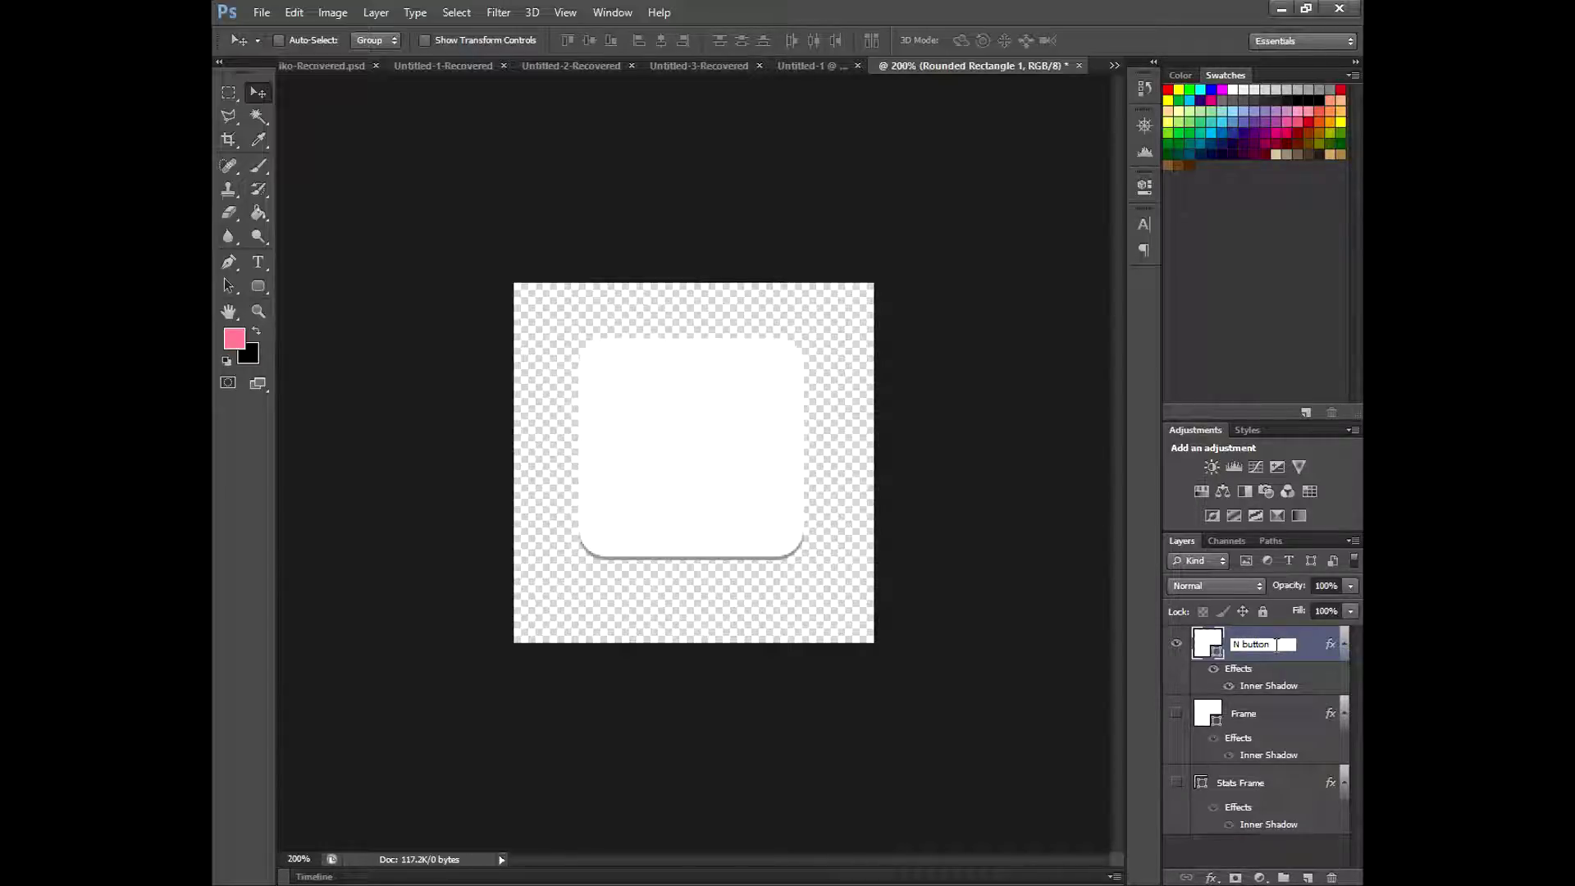
click(1237, 644)
key(BackSpace)
key(BackSpace)
key(Return)
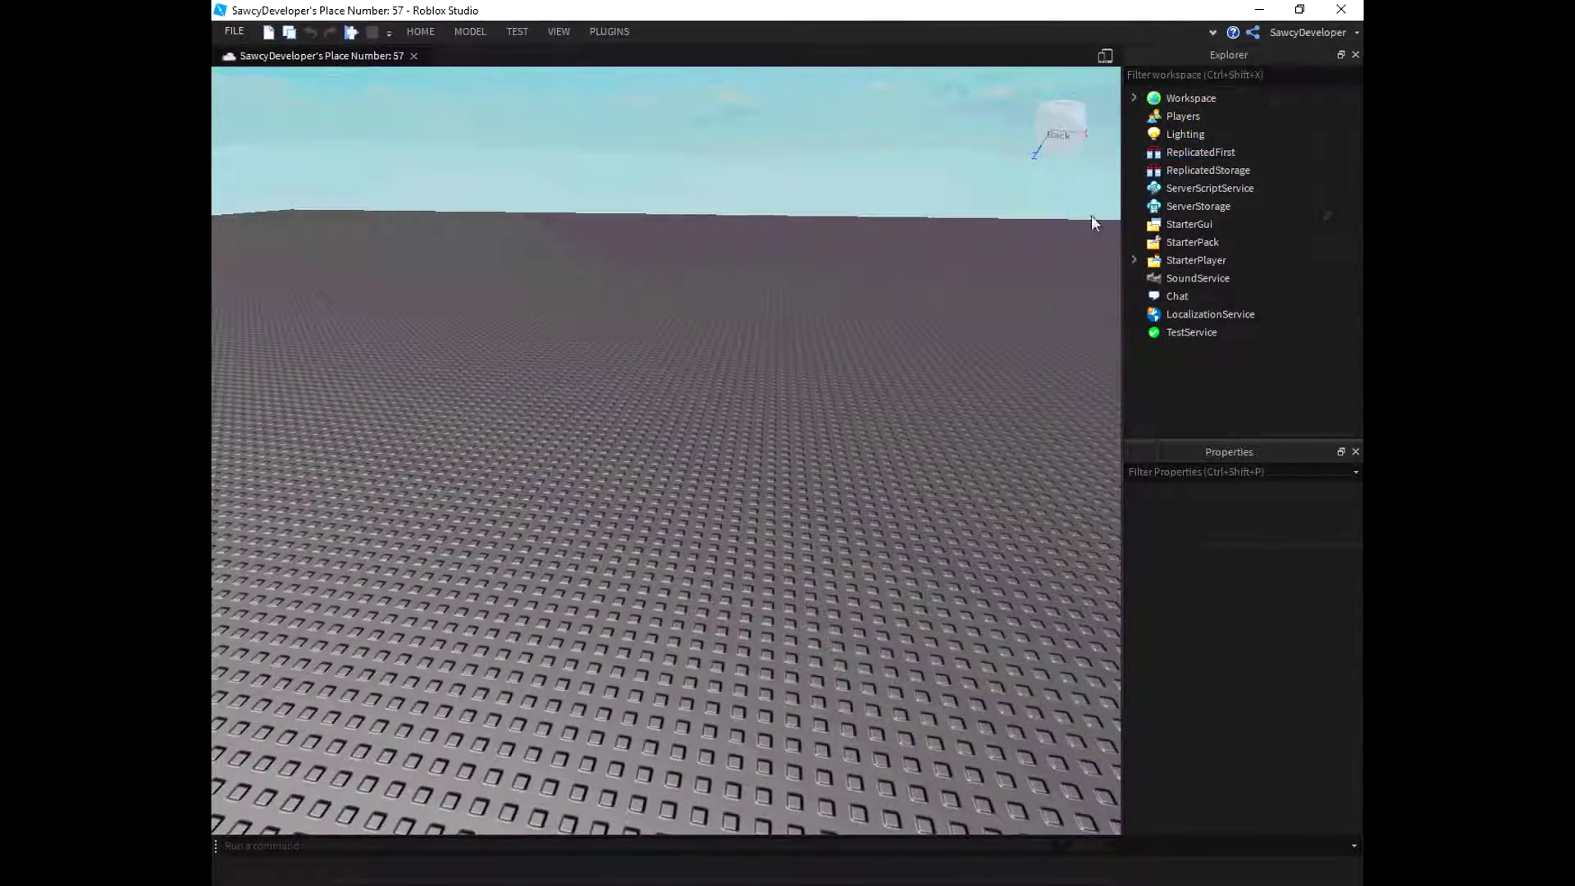
Step: Insert a ScreenGui under StarterGui, then a Frame inside that ScreenGui
click(1225, 224)
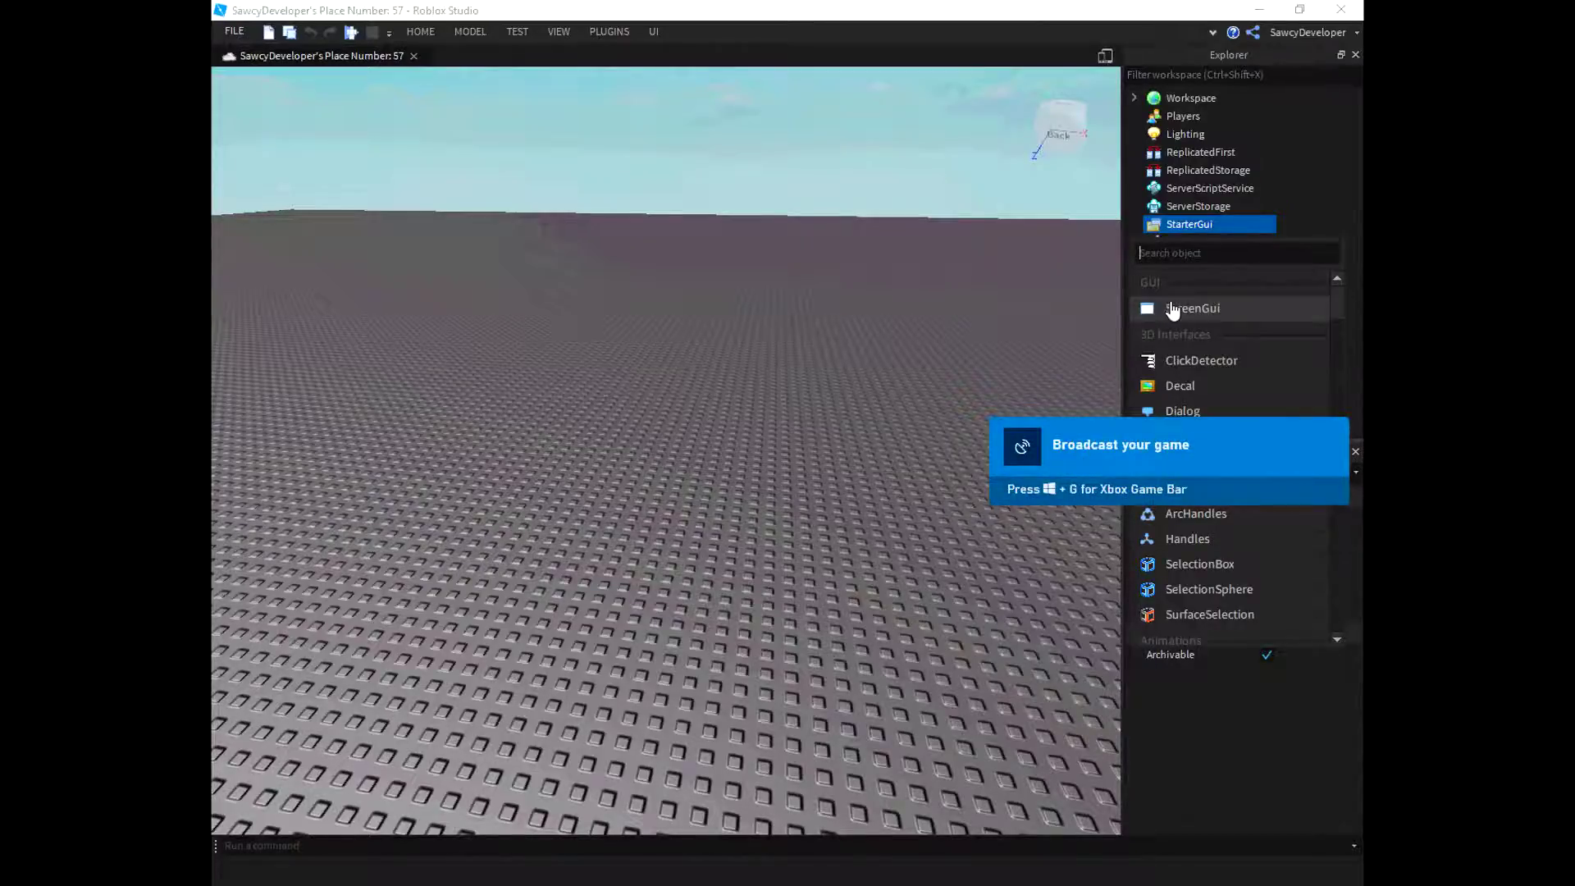
click(1172, 308)
click(1212, 242)
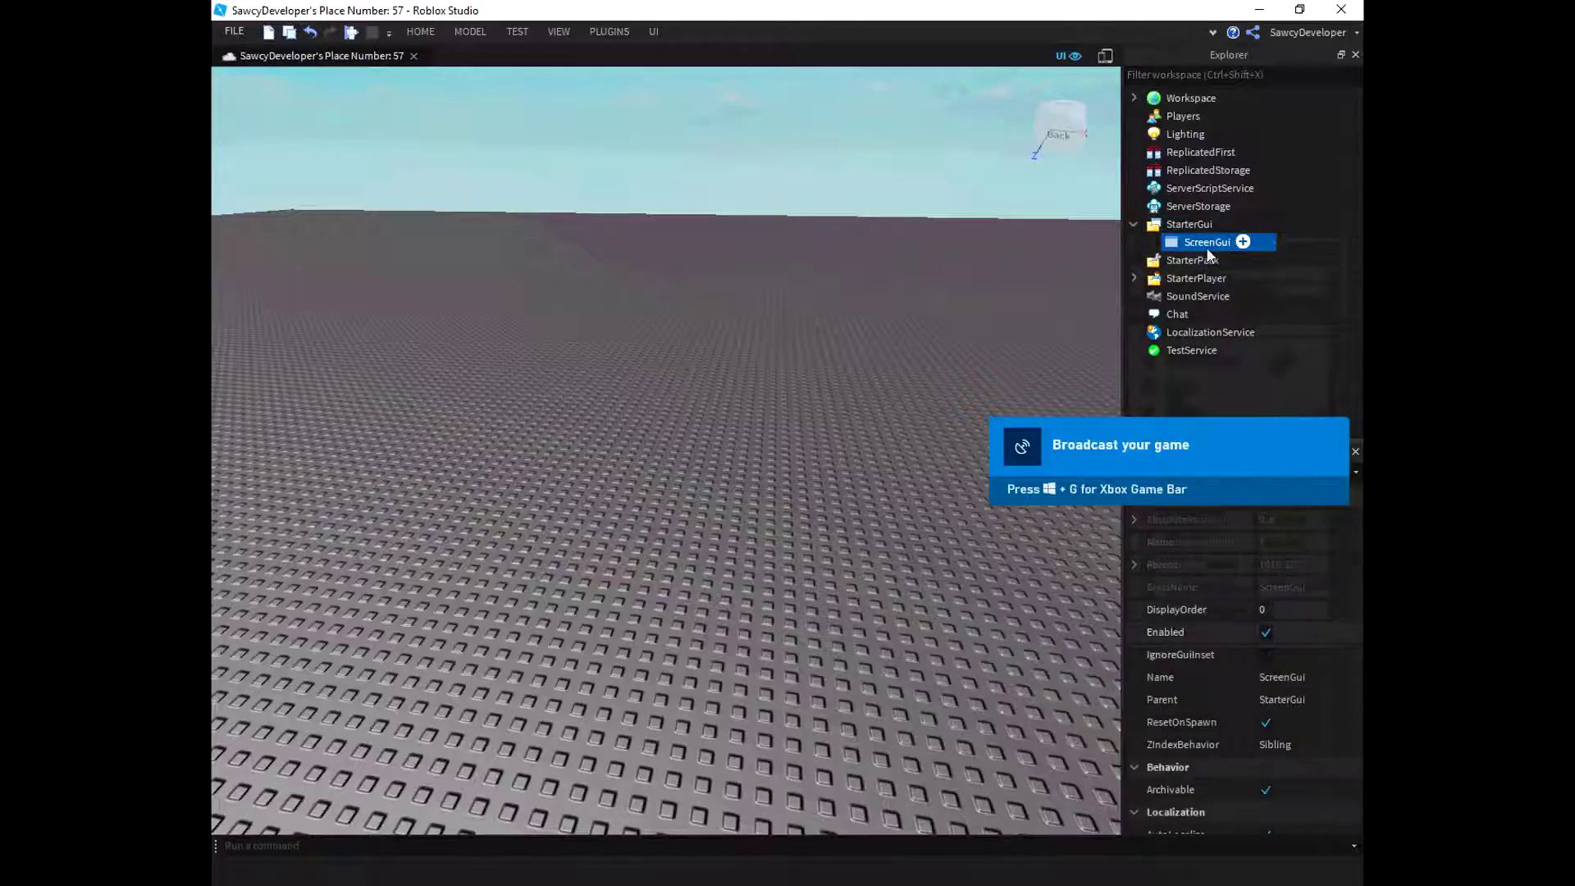
click(1242, 241)
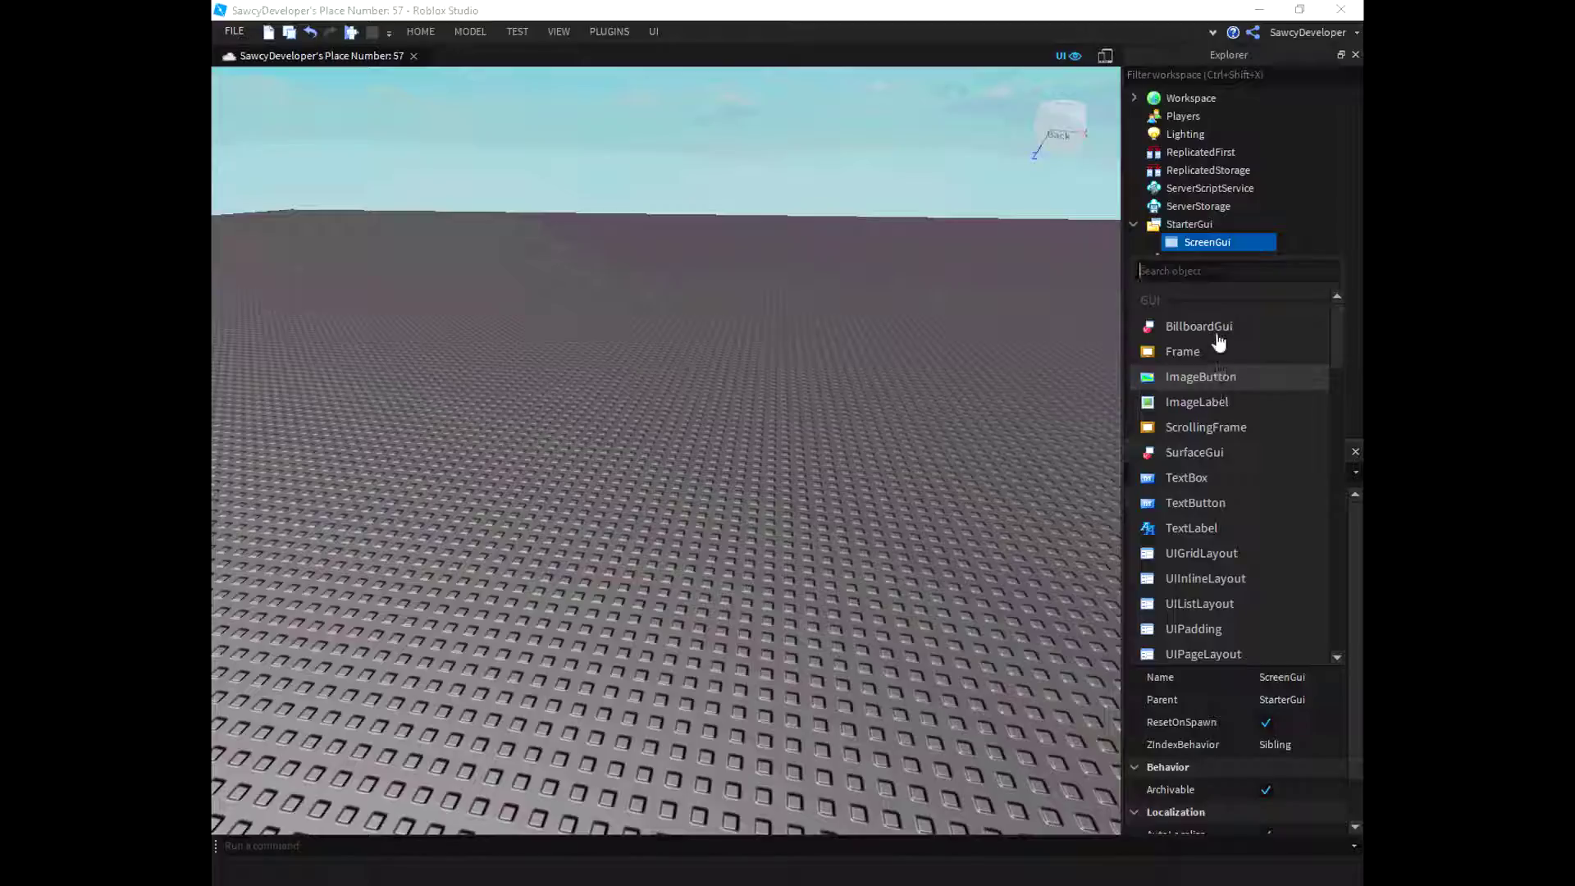
click(1196, 402)
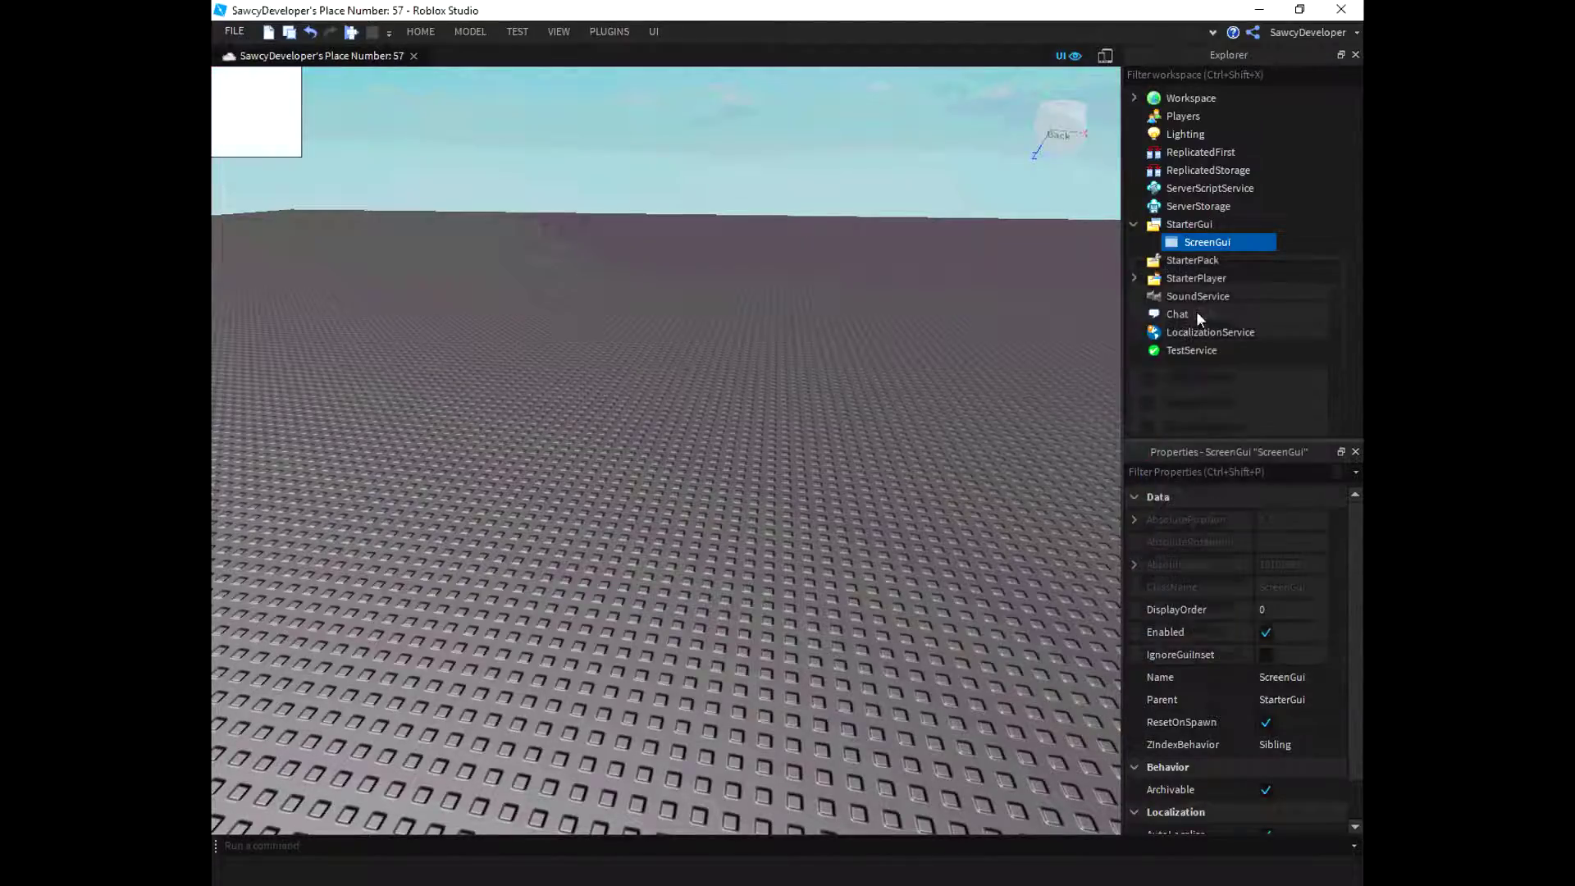
click(1214, 259)
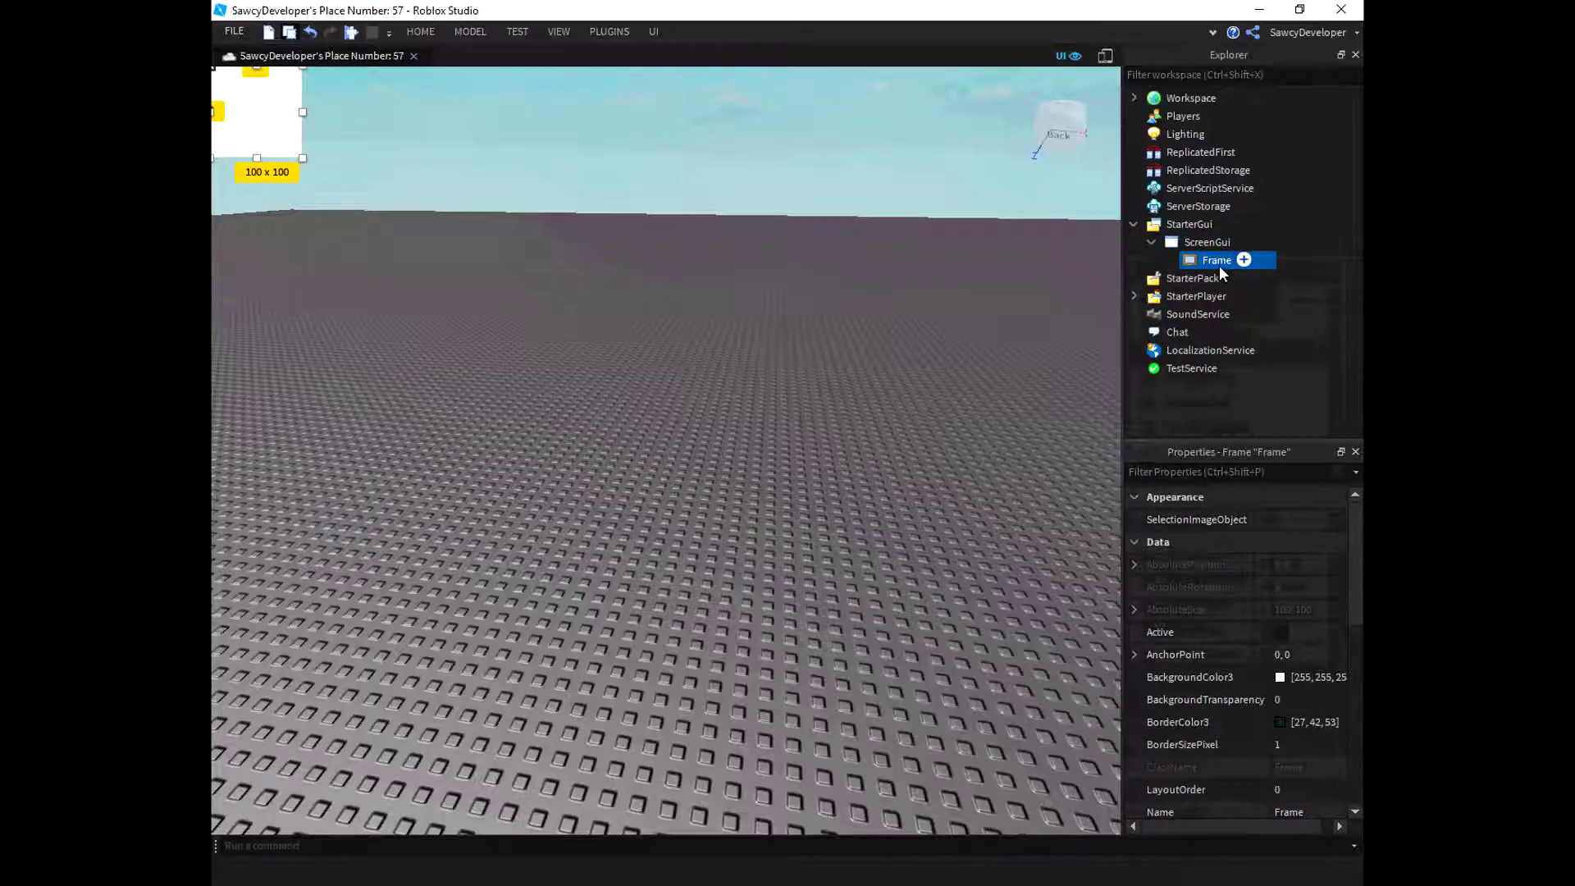
Step: Rename the Frame to Stats and drag it lower in the viewport
double_click(1222, 262)
key(BackSpace)
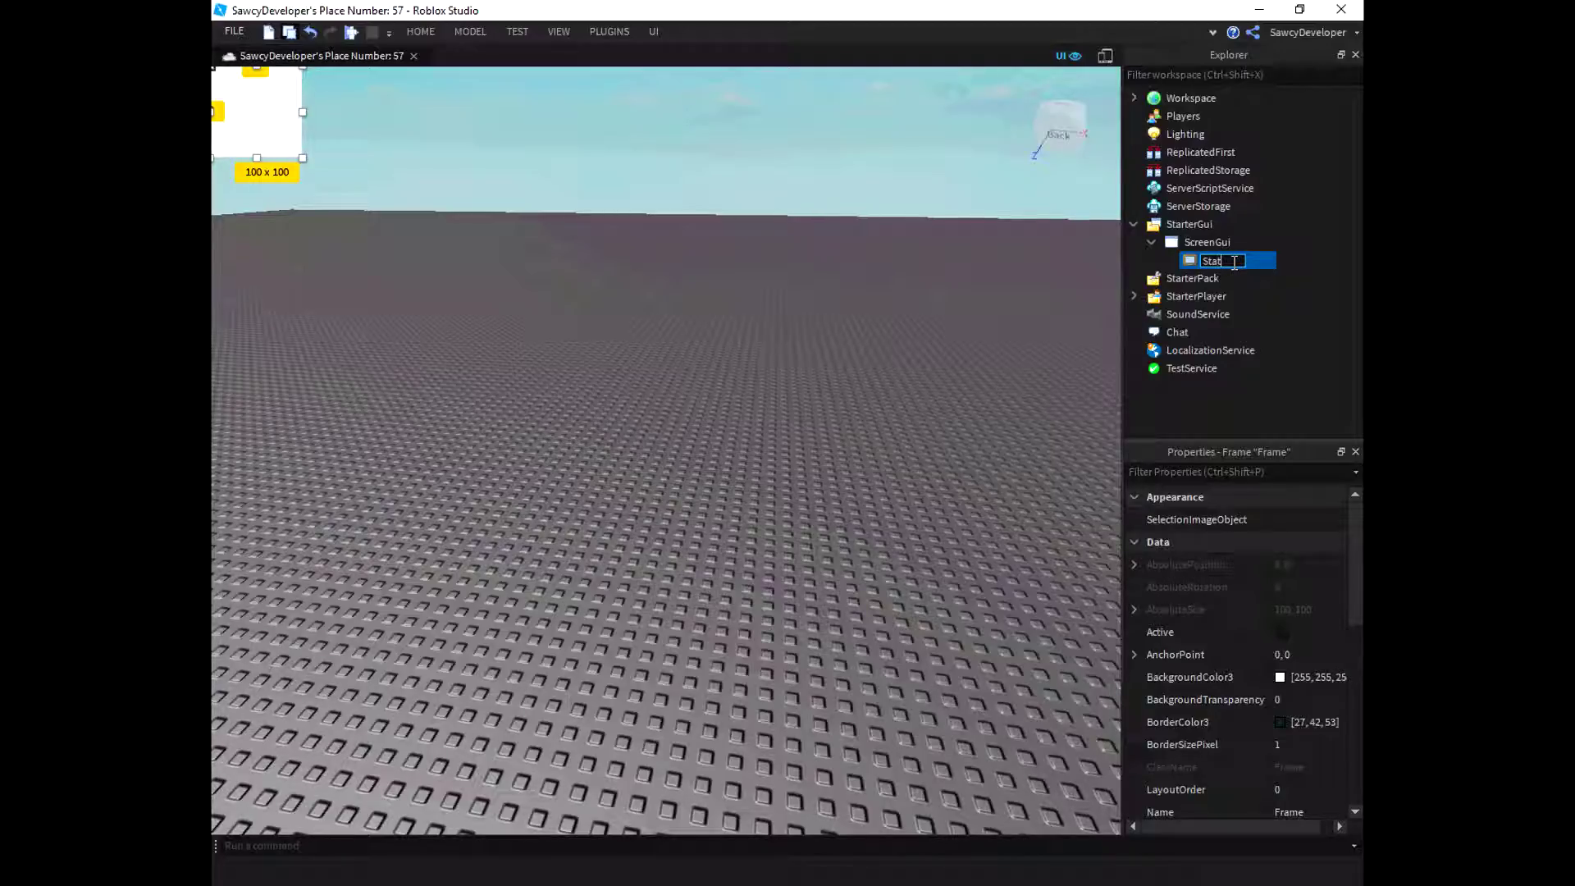
mouse_move(1191, 278)
text(Stats)
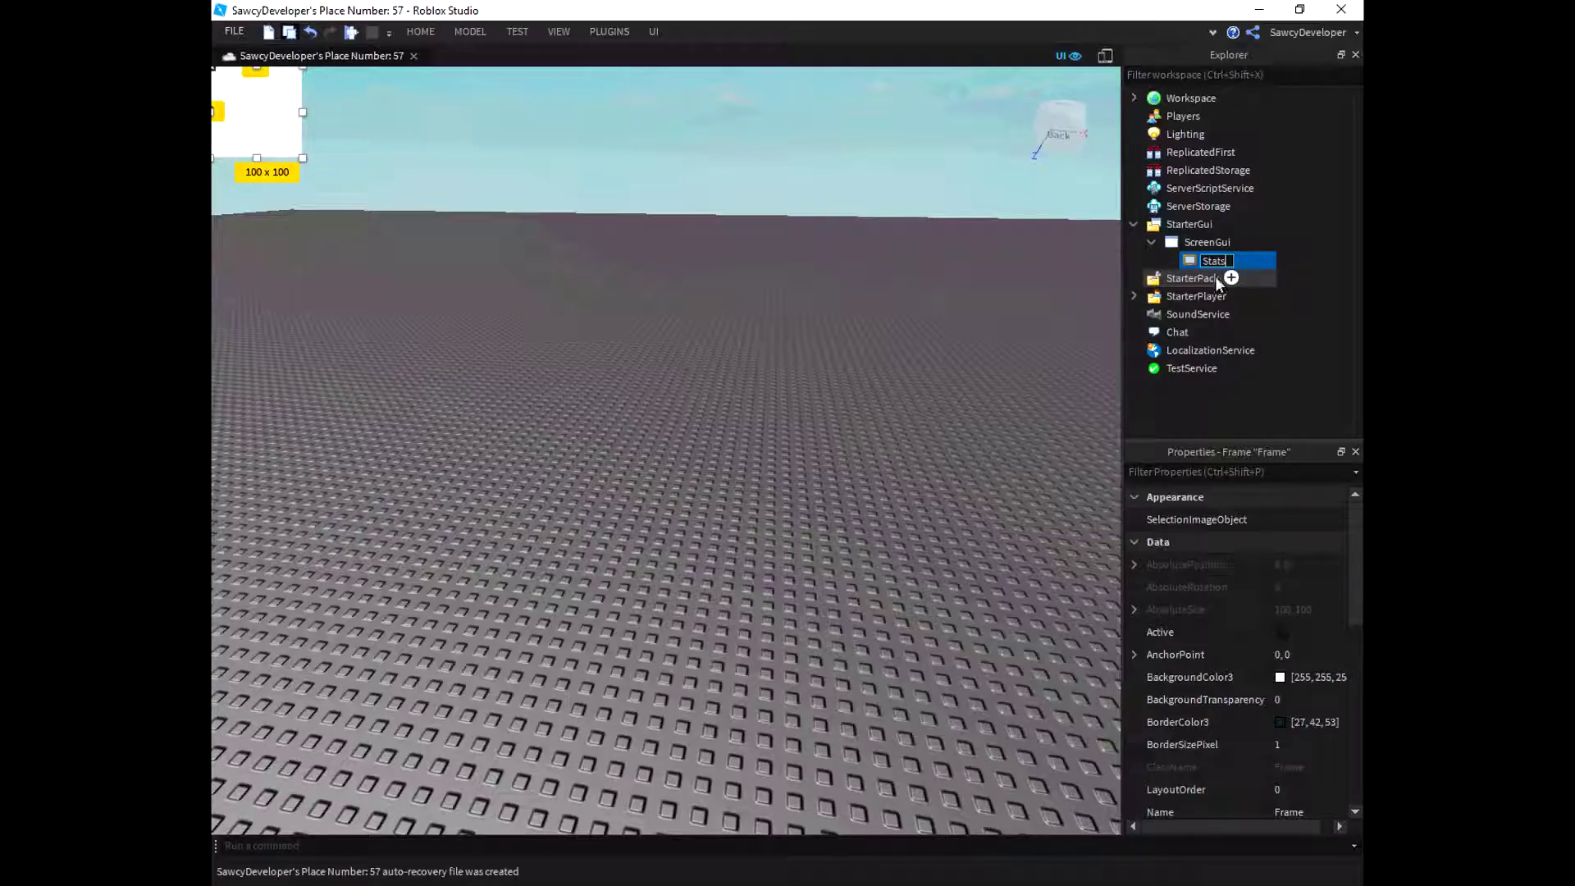
key(Return)
mouse_move(258, 106)
mouse_down()
mouse_move(259, 394)
mouse_move(257, 360)
mouse_up()
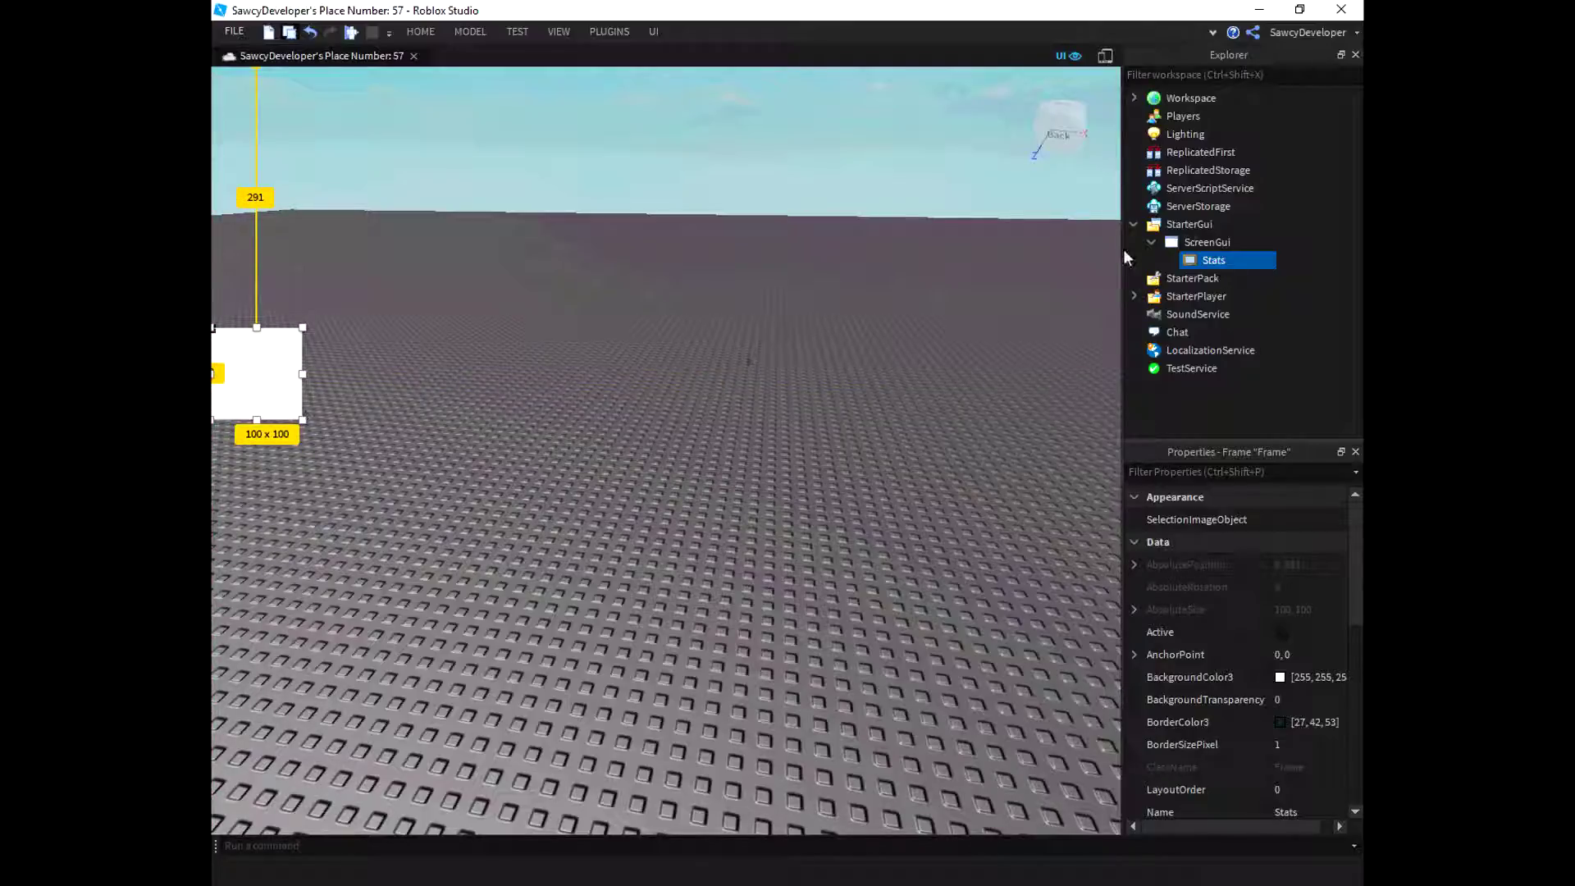
Step: Set the Stats frame's BackgroundTransparency to 1
click(1287, 701)
text(1)
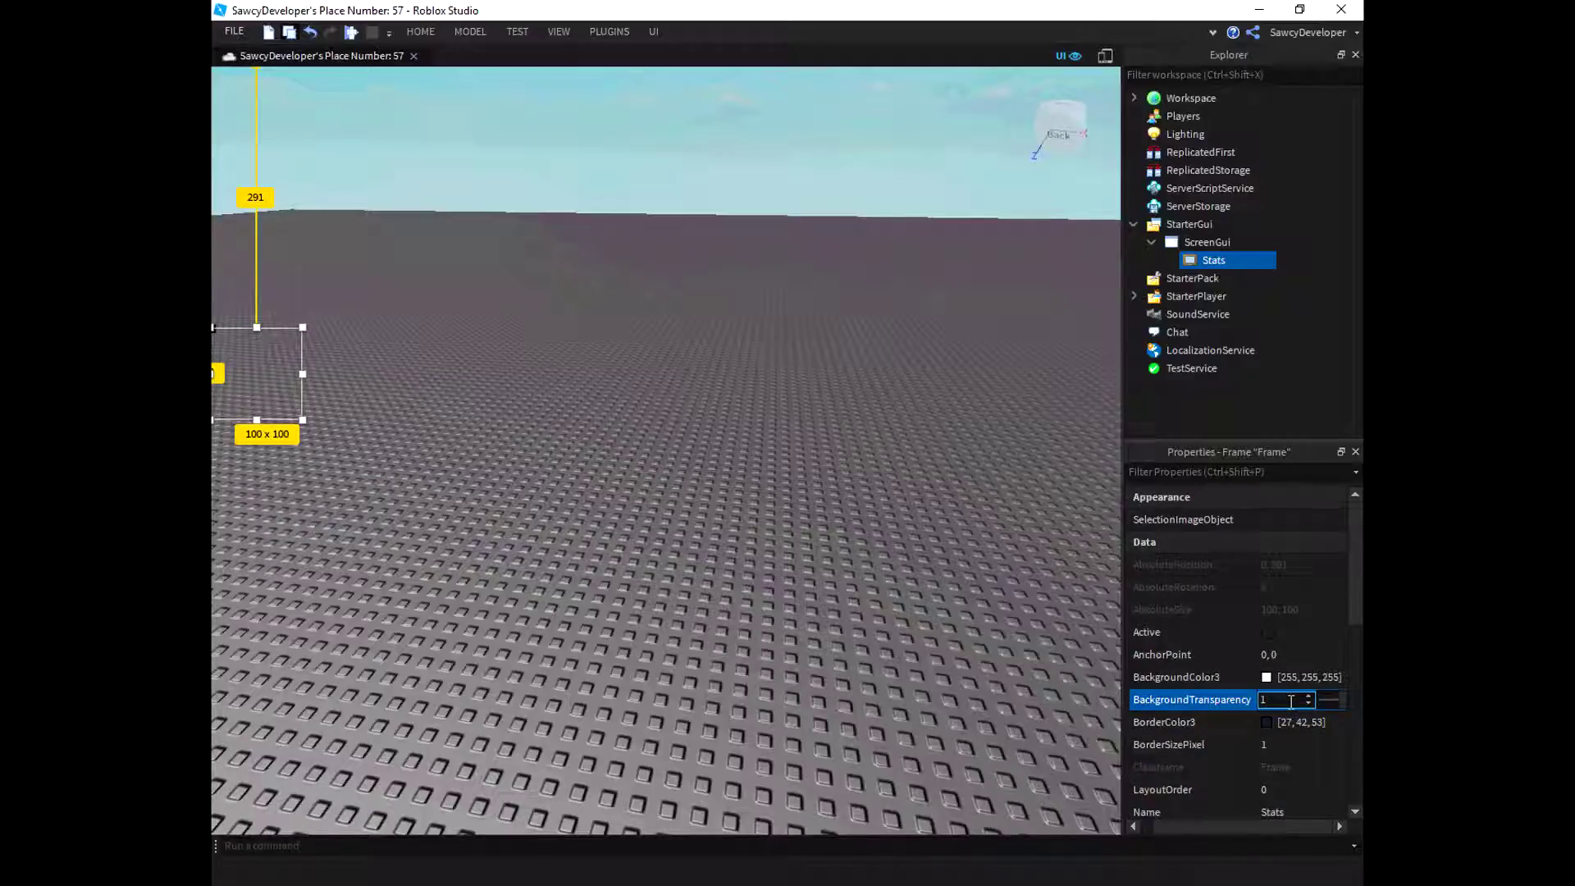
key(Return)
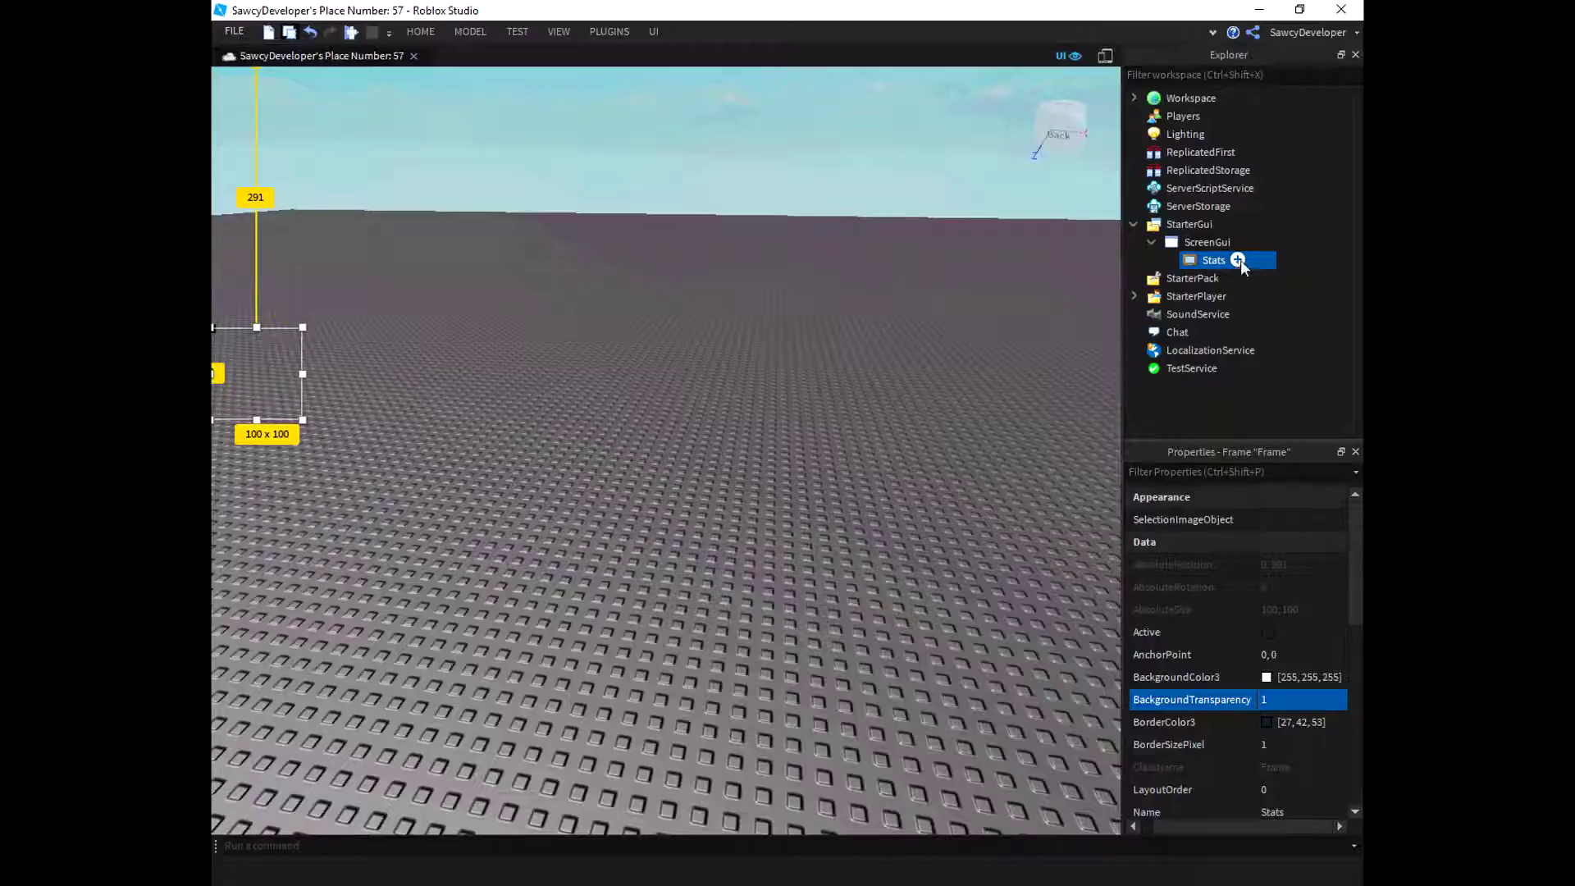
Step: Insert an ImageLabel into Stats and minimize Studio to reveal Photoshop
click(1237, 259)
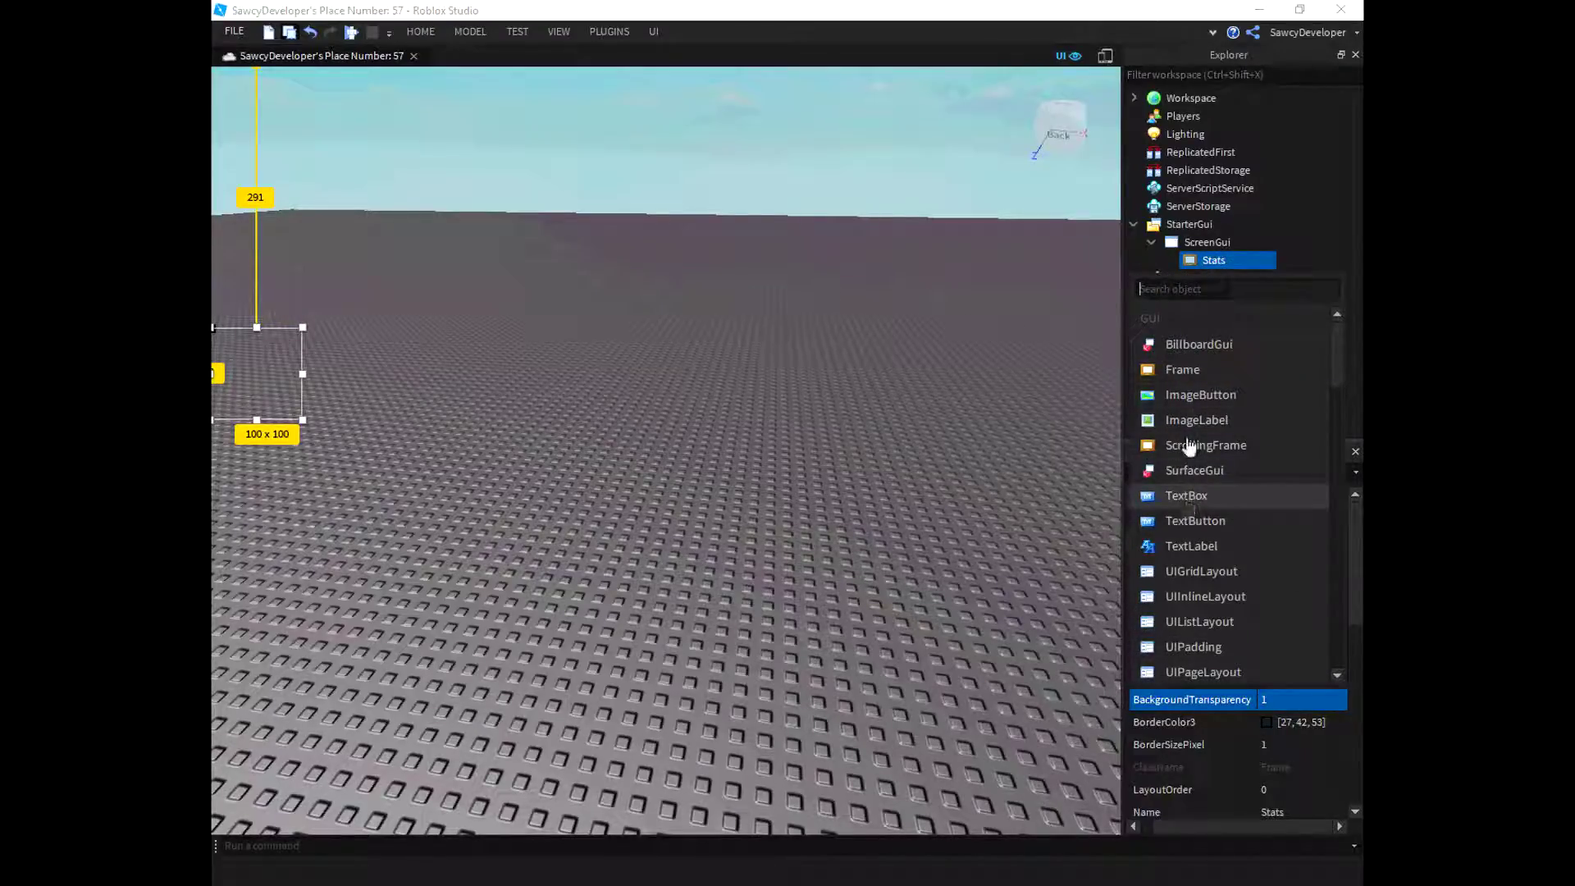
click(1189, 420)
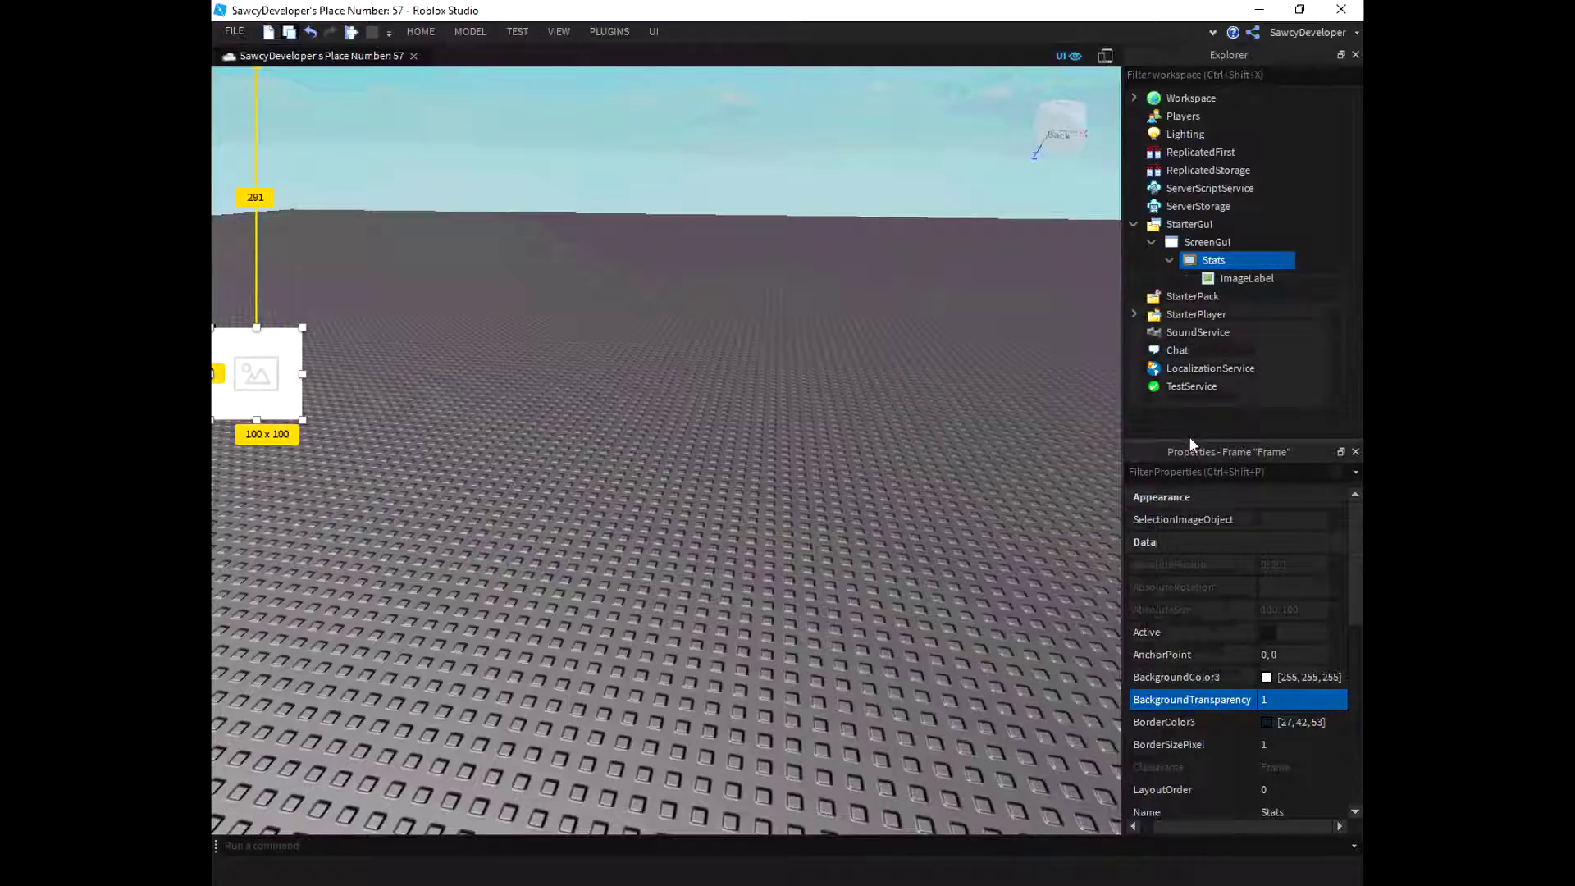
click(1227, 277)
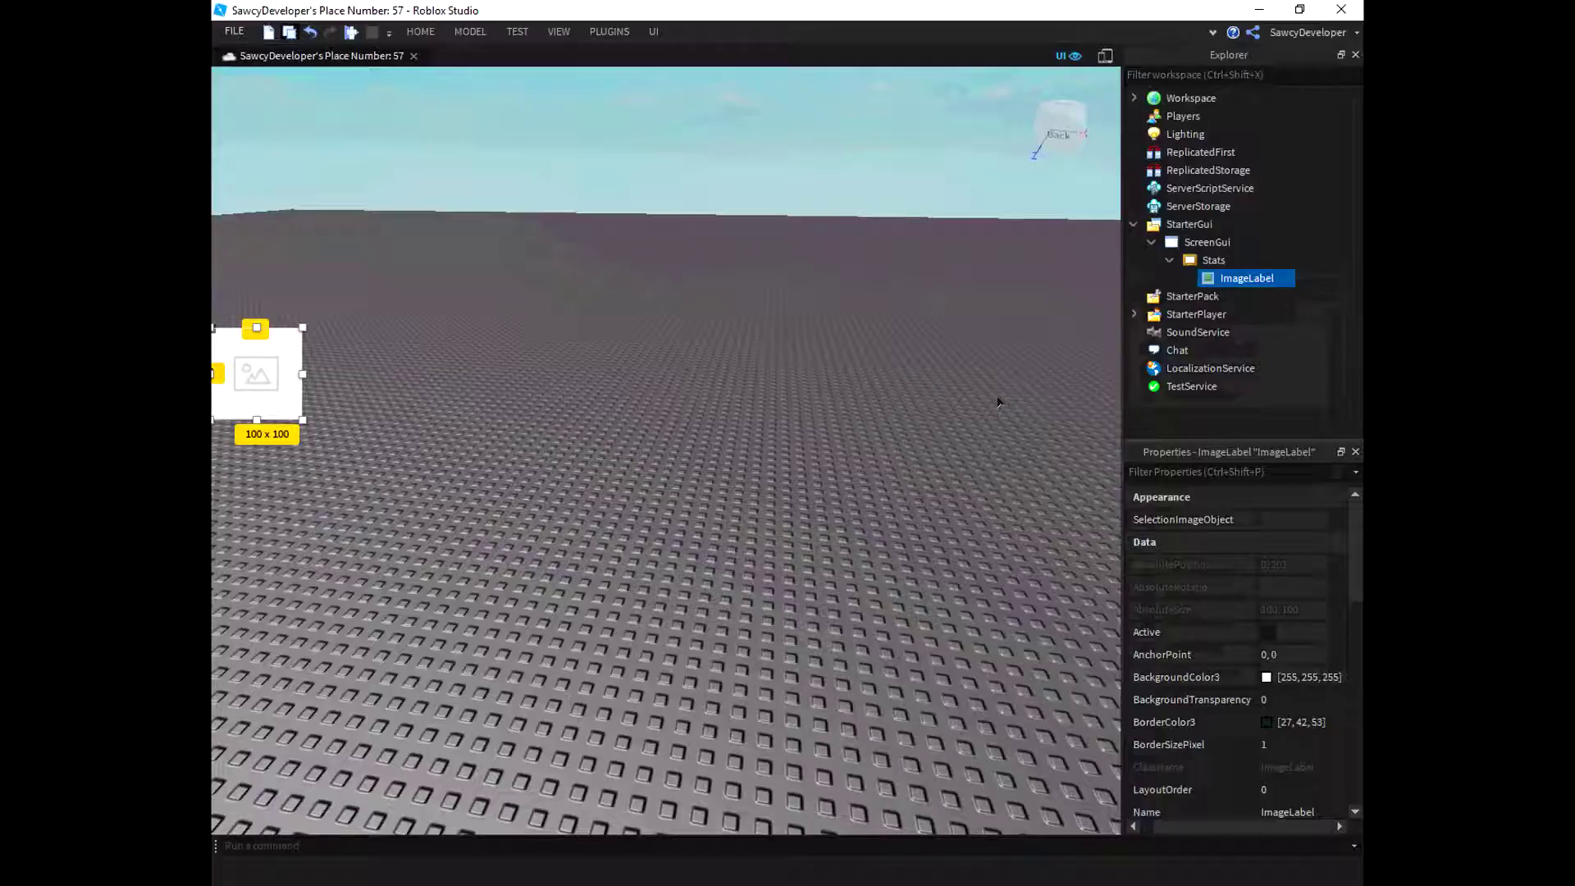
click(1259, 9)
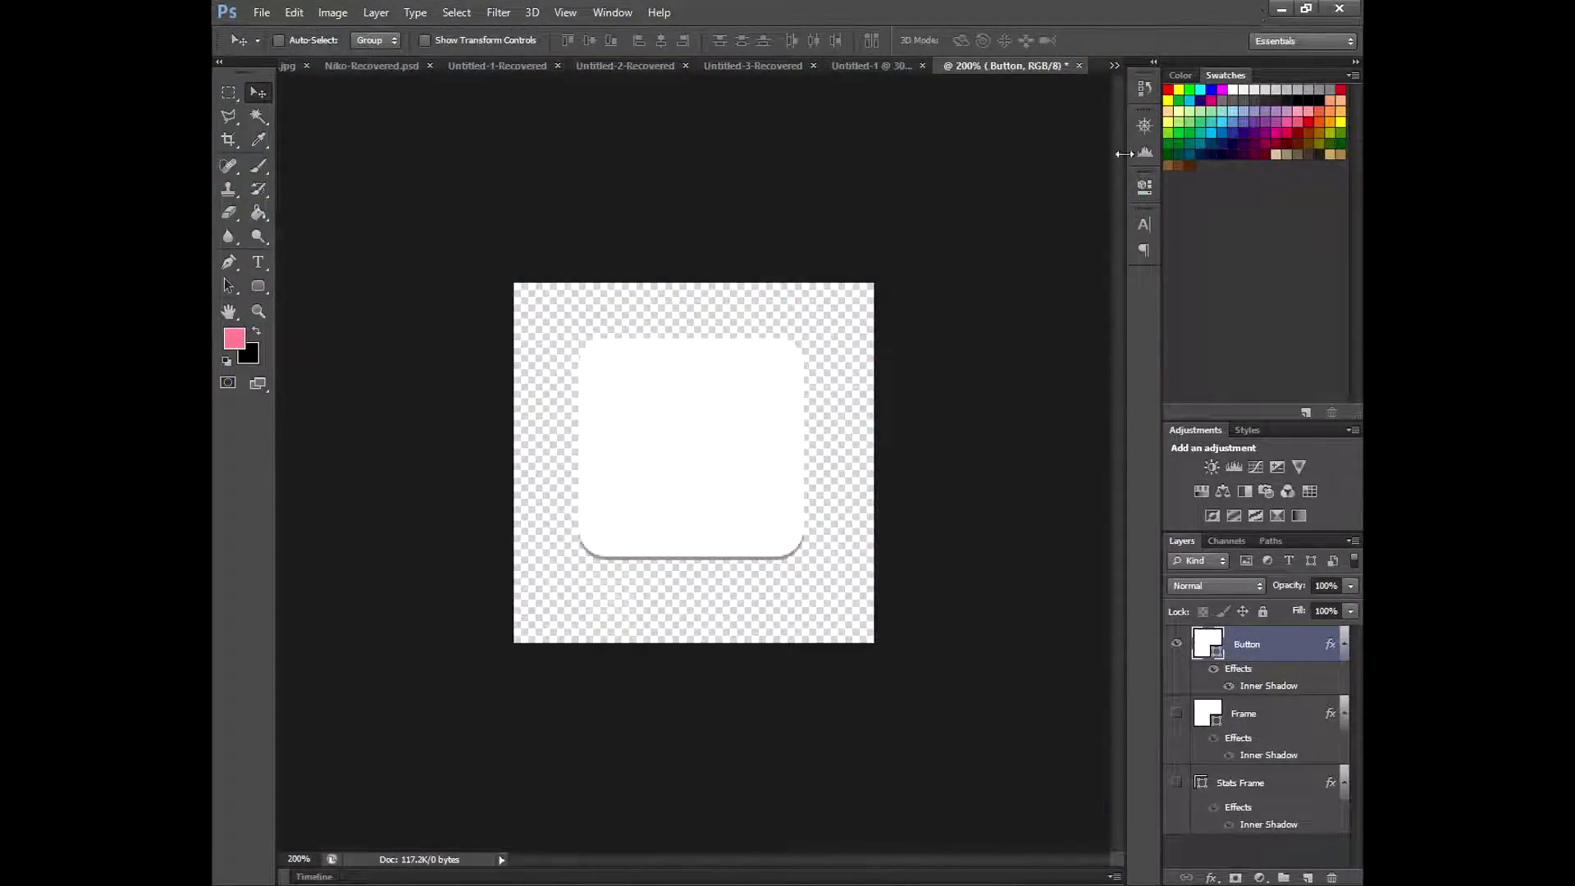
Step: Start a crop around the Button shape, then cancel it
click(229, 139)
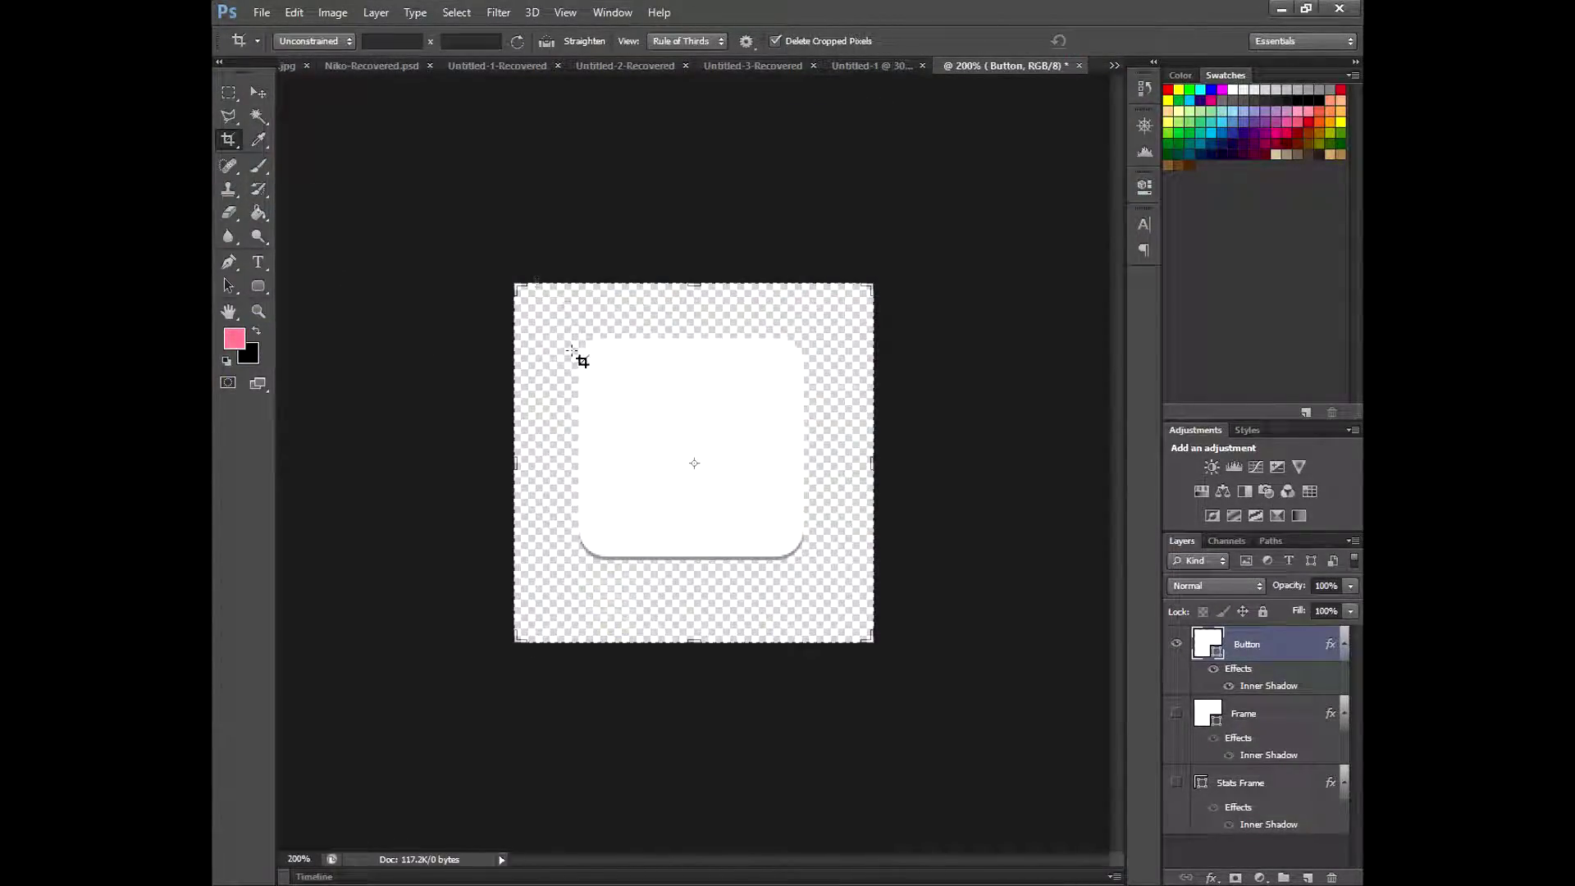
drag(516, 285, 542, 312)
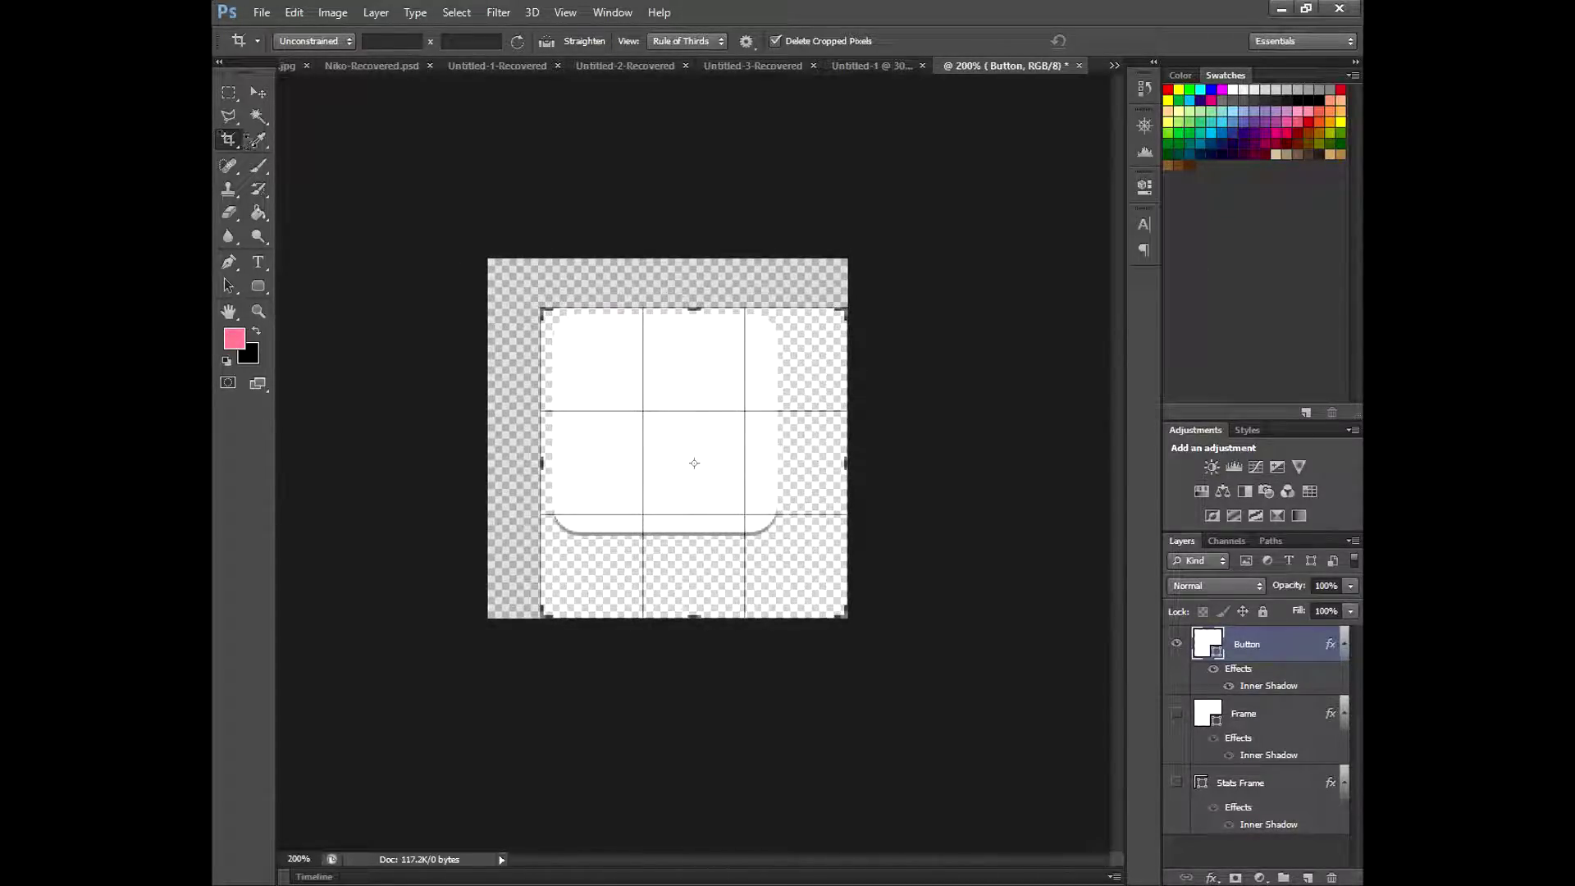
click(702, 509)
drag(840, 617, 813, 583)
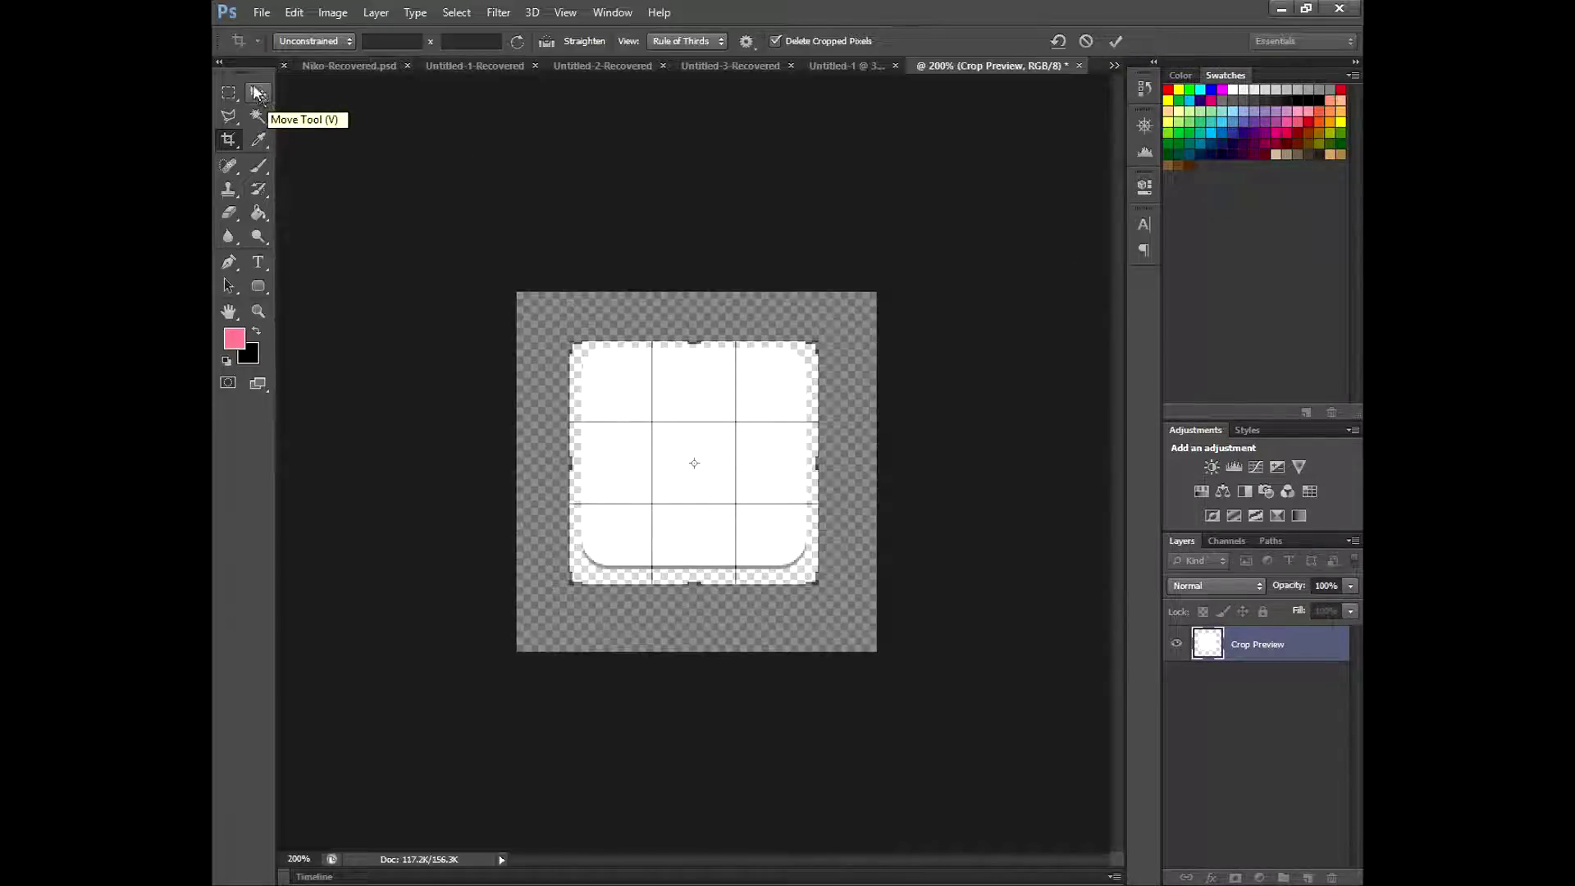
click(1085, 40)
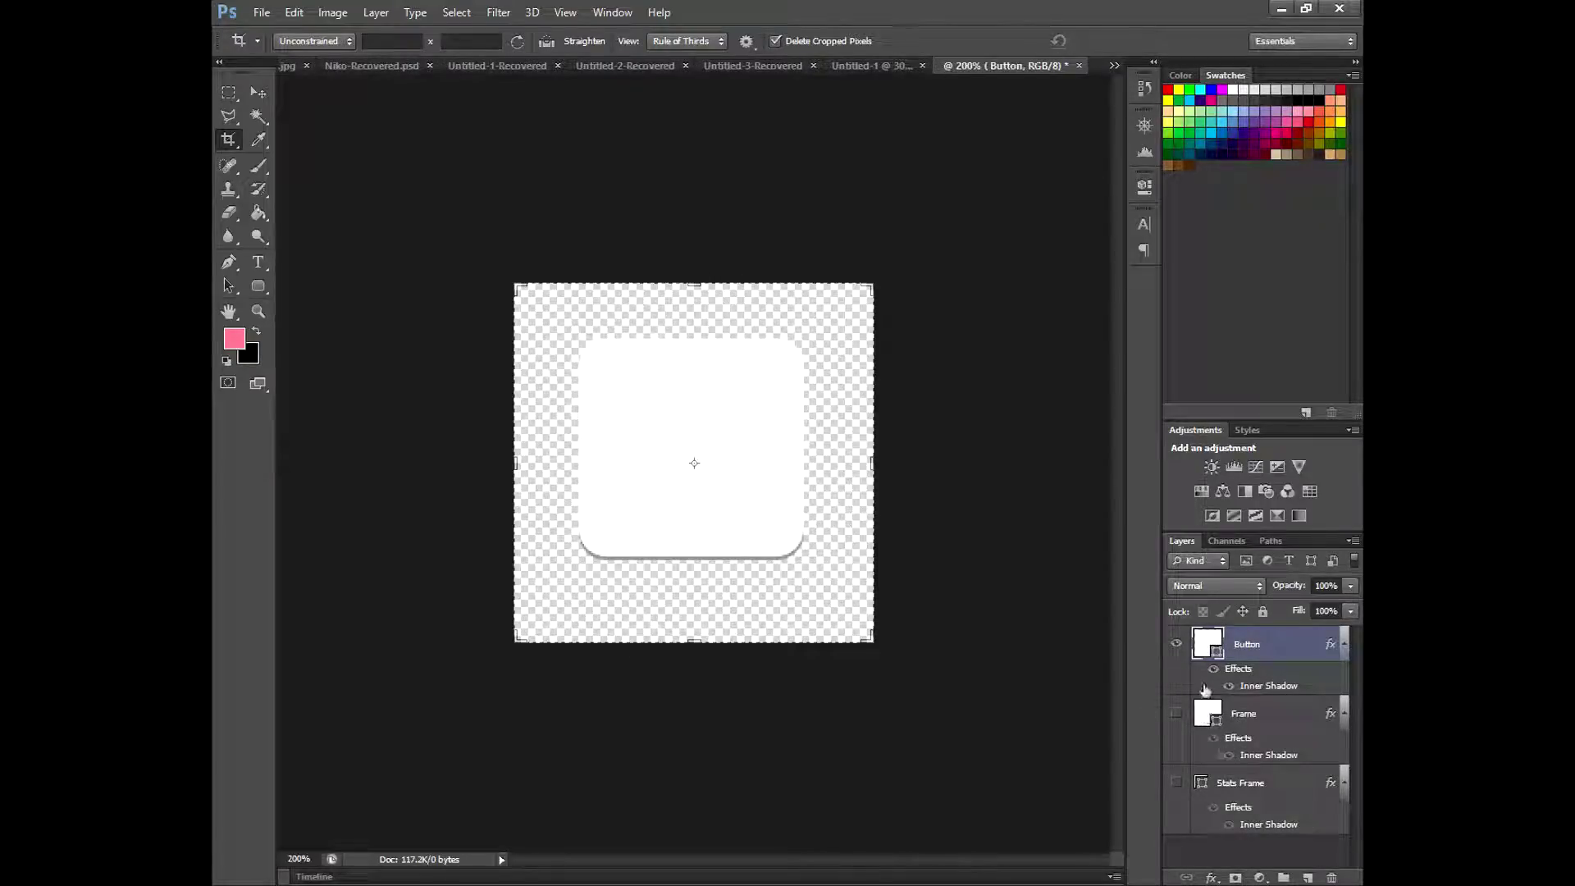
Step: Hide Button, show Stats Frame, and crop the canvas tightly around that wide shape
click(1176, 643)
click(1176, 782)
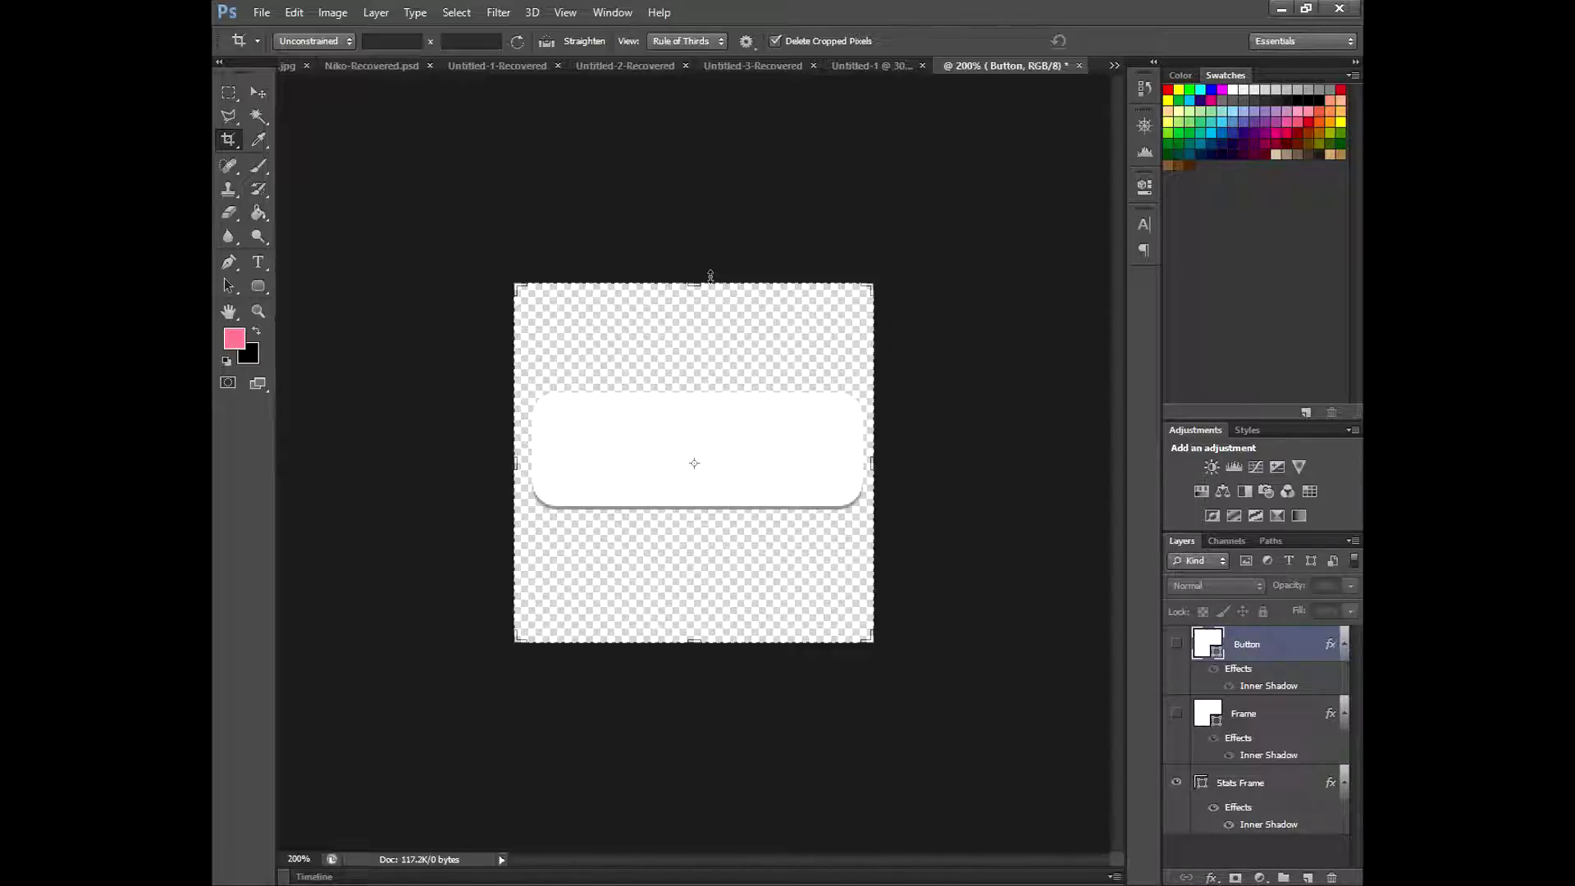
drag(693, 284, 693, 336)
drag(694, 584, 695, 525)
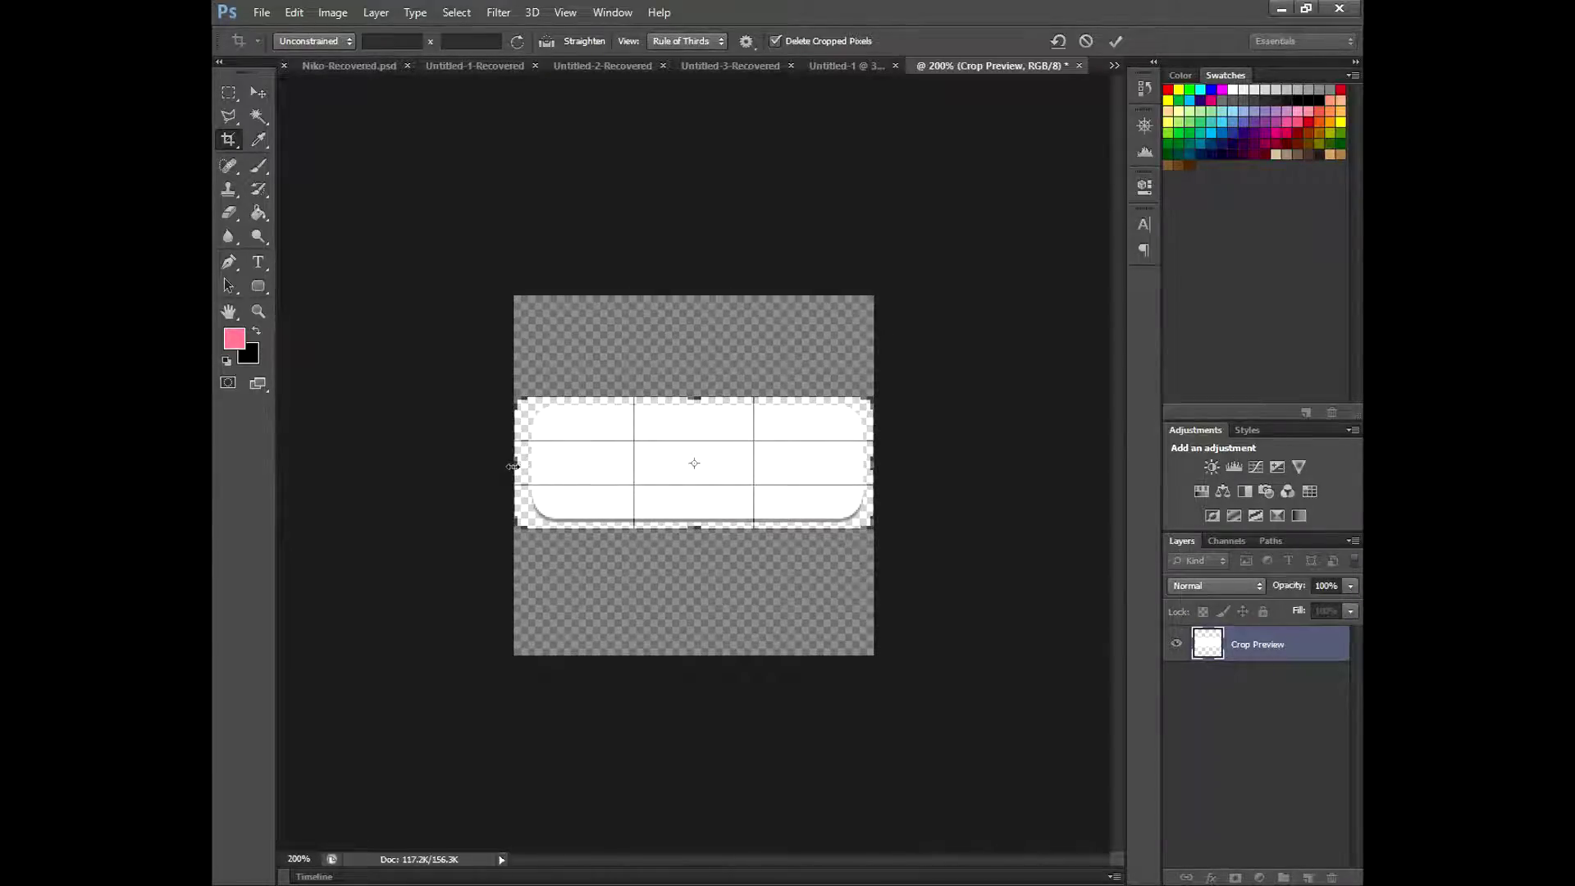
drag(511, 466, 516, 465)
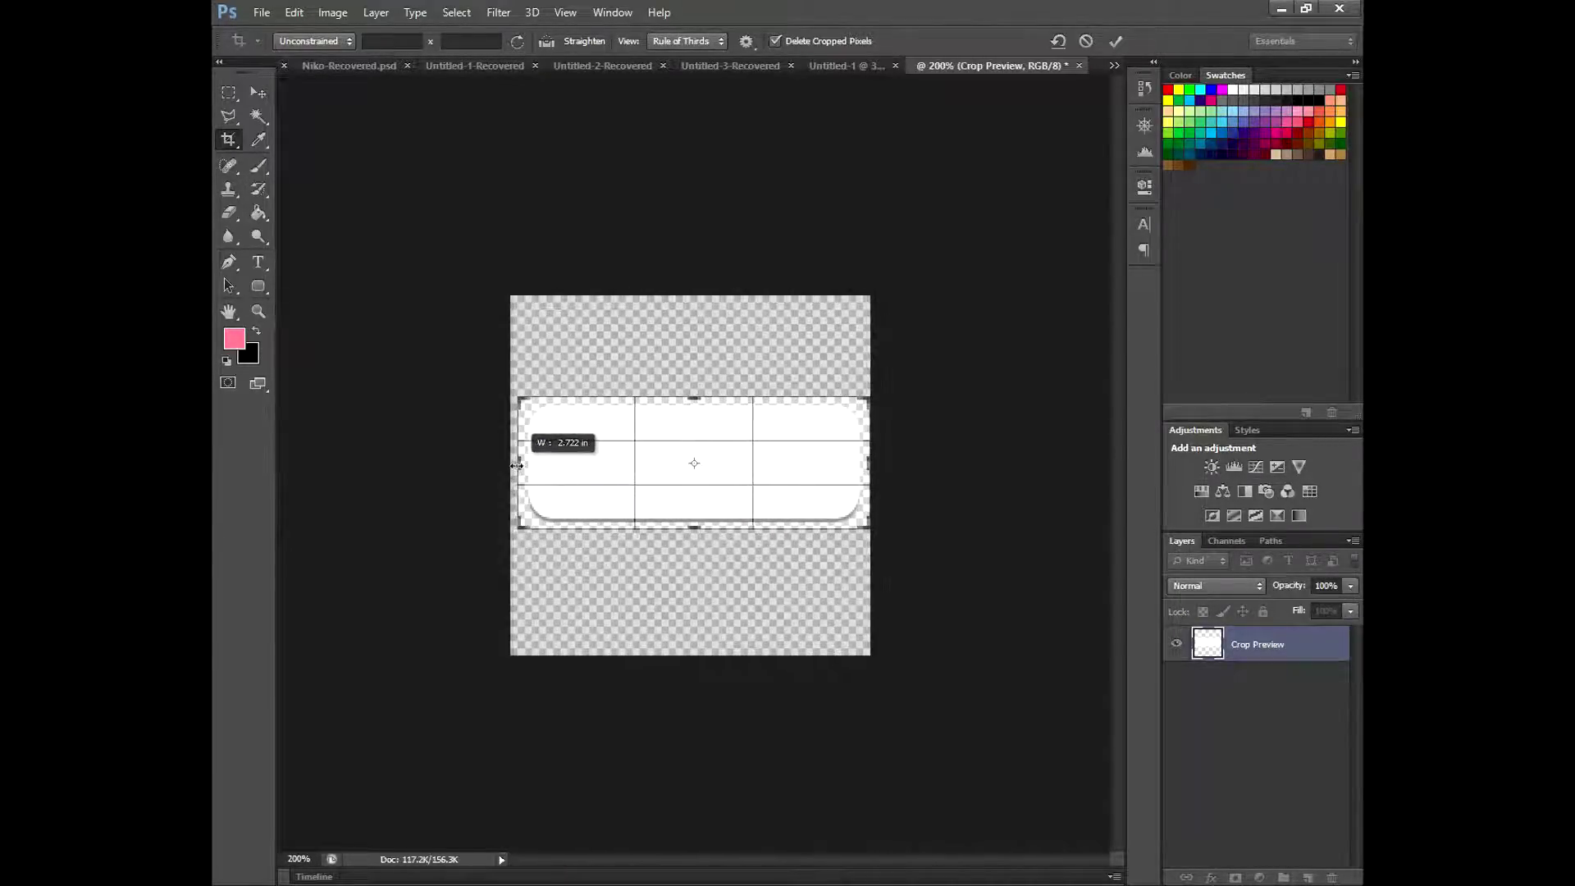
drag(868, 465, 863, 465)
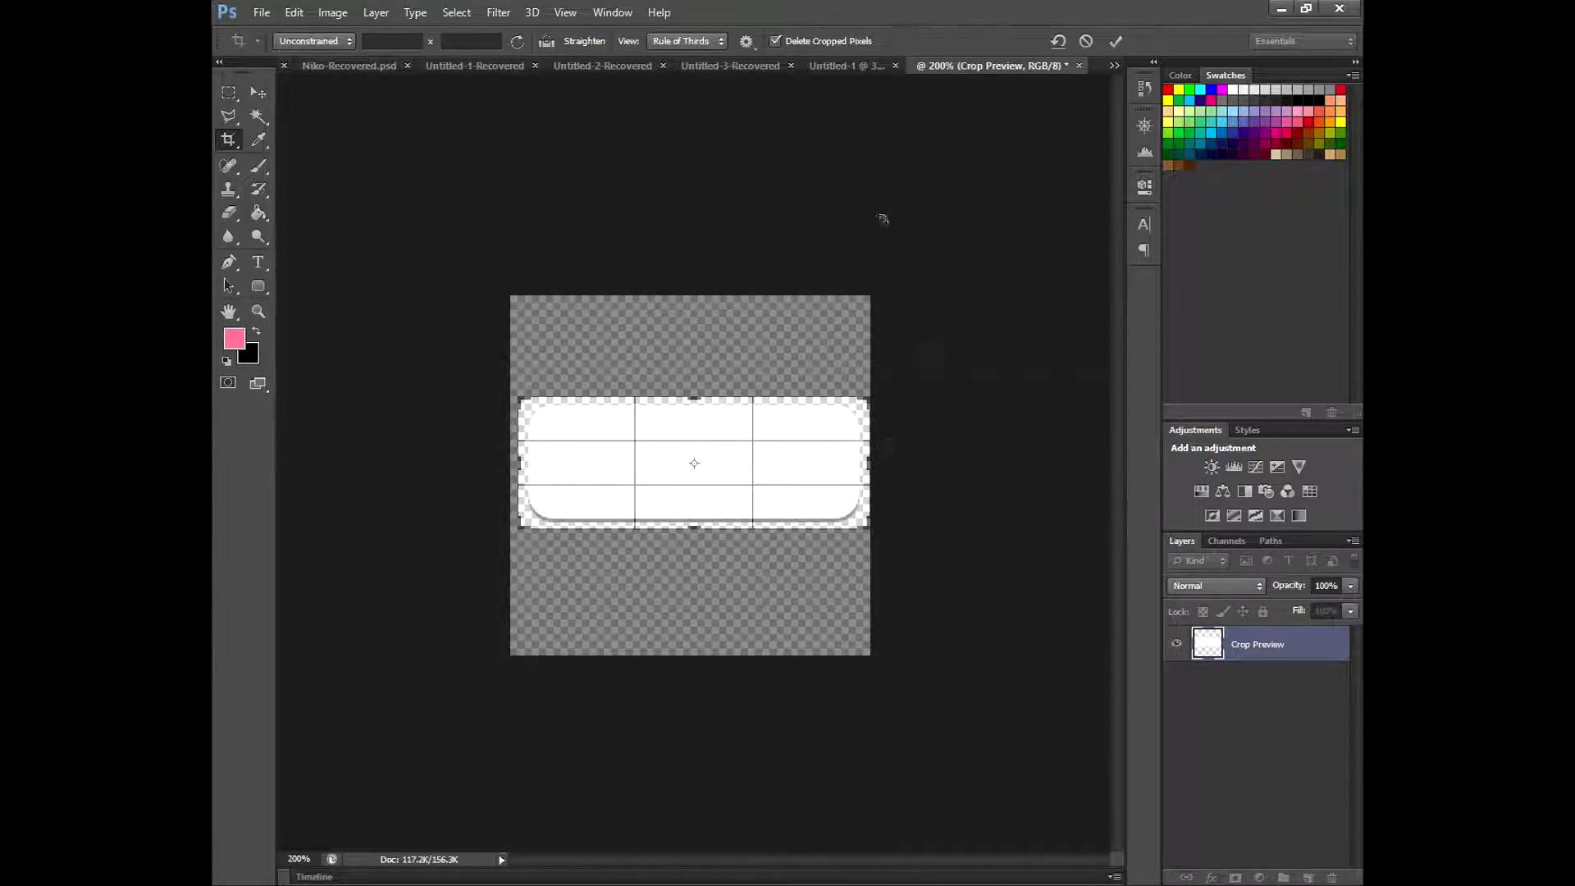
click(1115, 41)
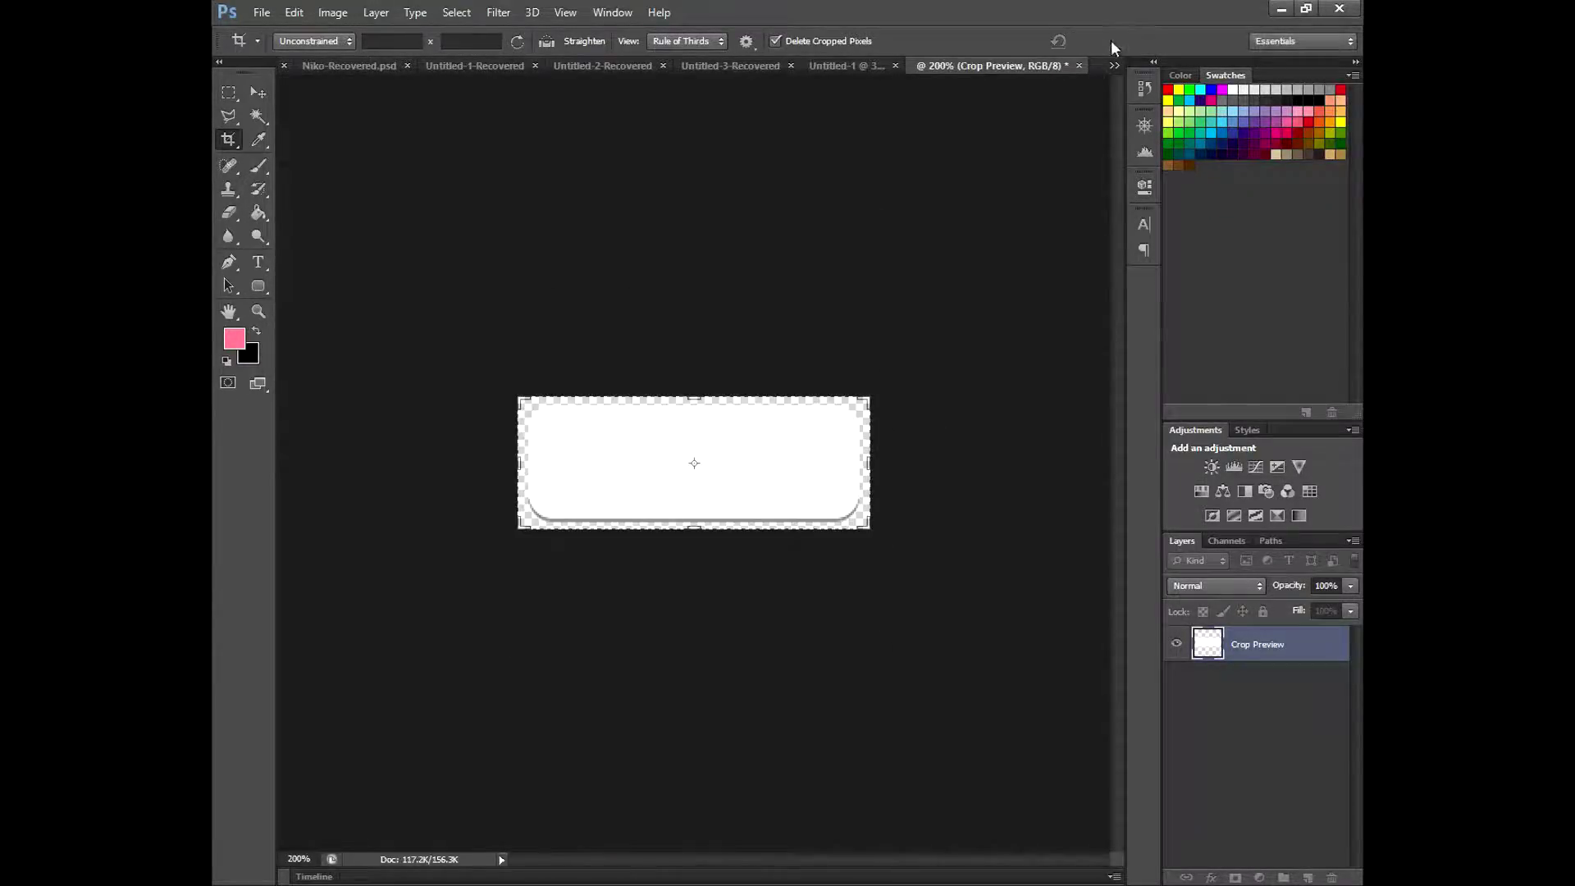
click(262, 12)
Step: Save the cropped image as a PNG file named Stats in Documents
click(286, 214)
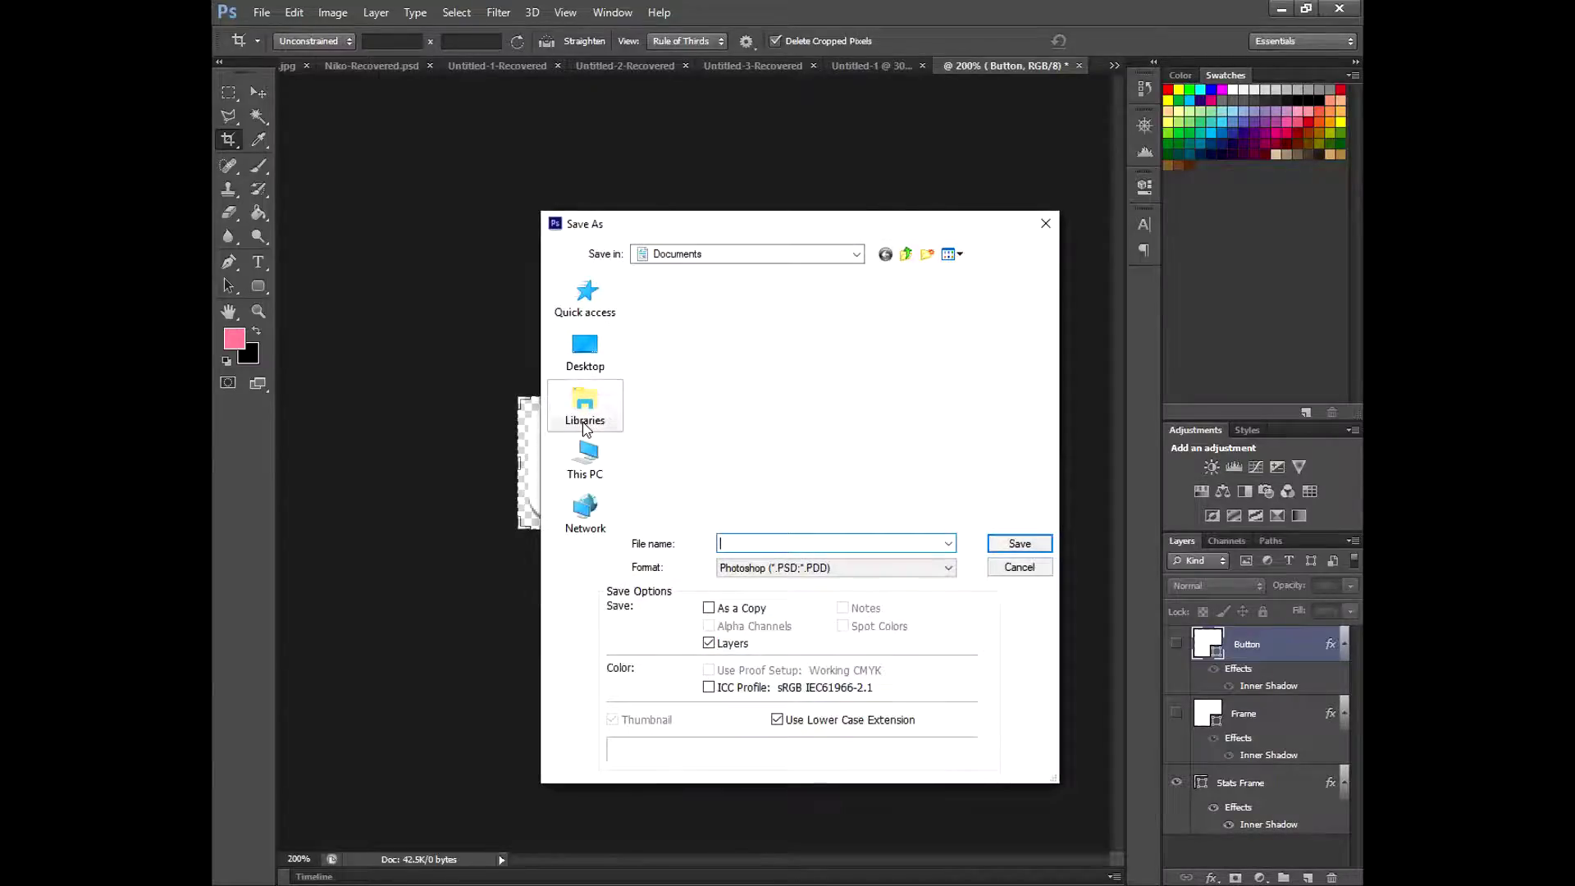
click(871, 572)
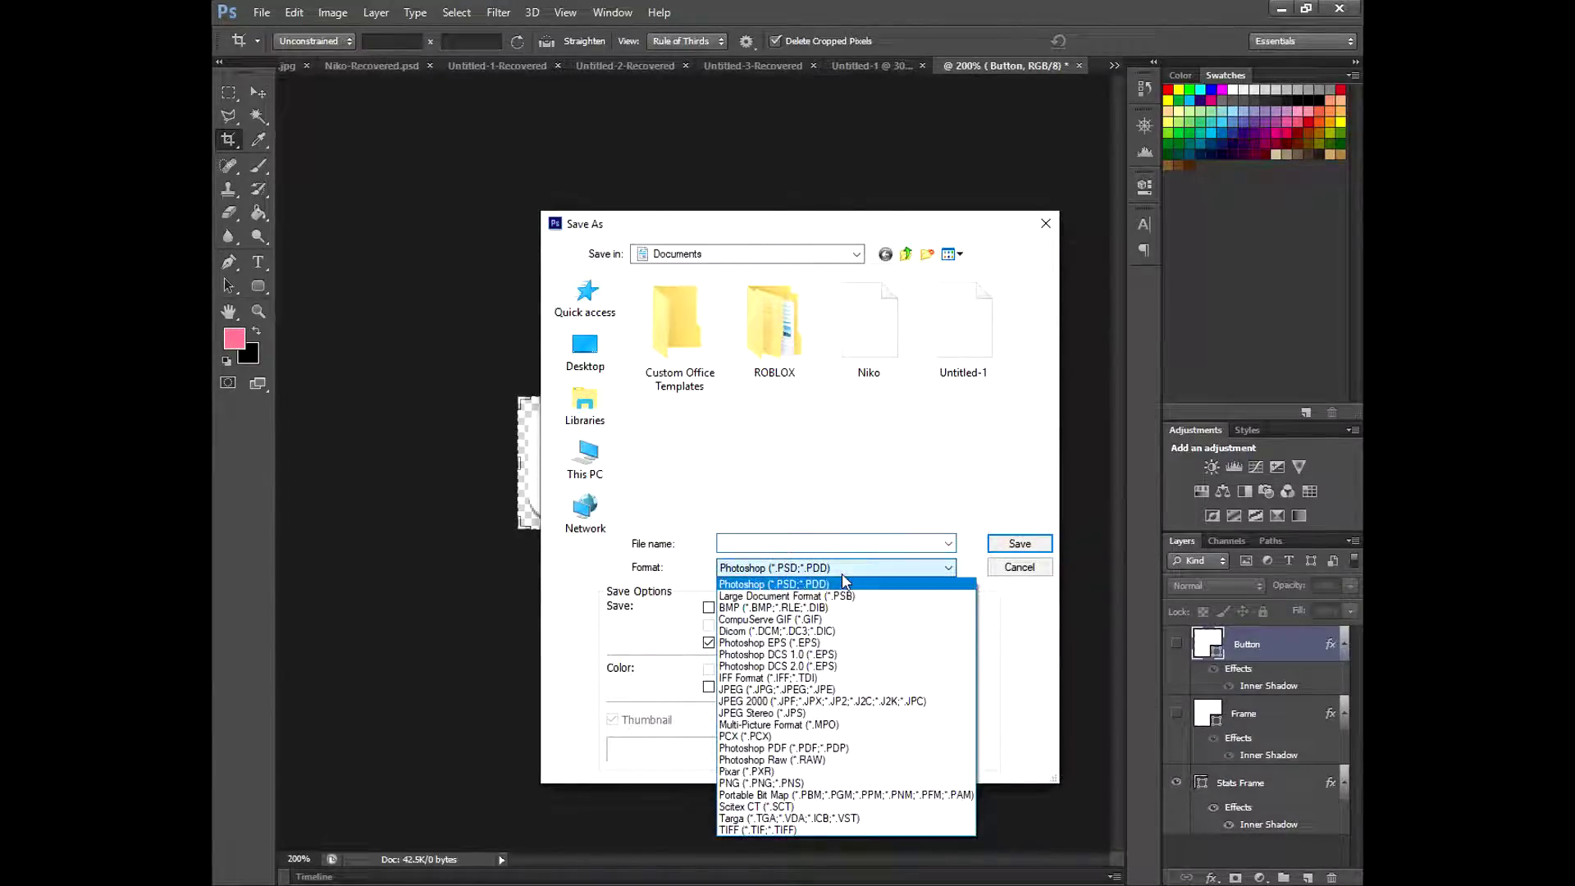
click(759, 782)
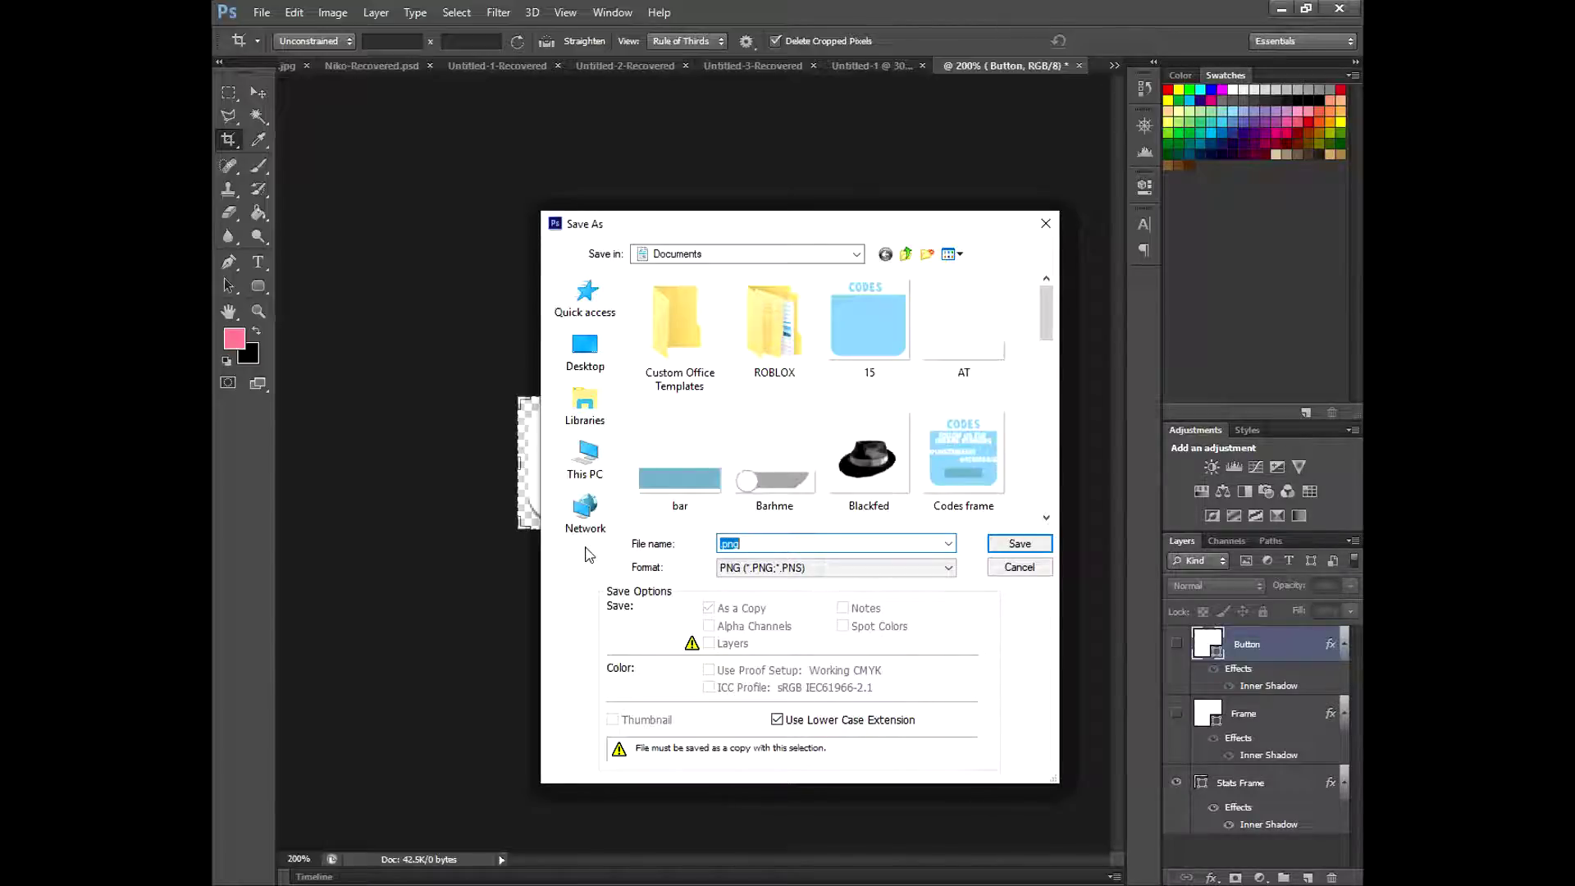
key(BackSpace)
text(Stats)
click(887, 567)
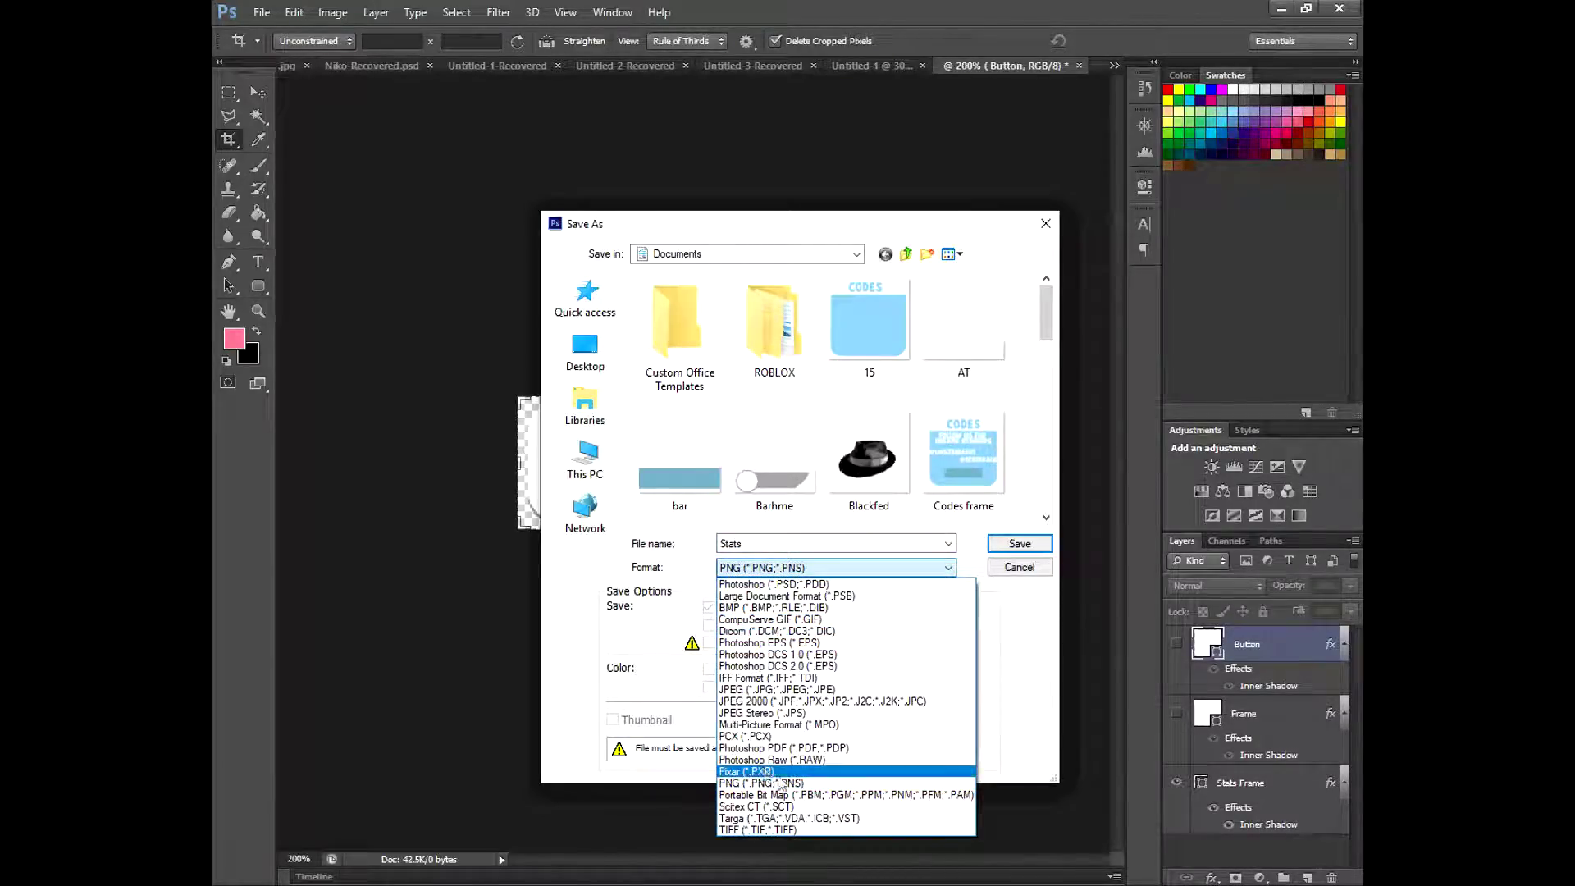
click(1021, 561)
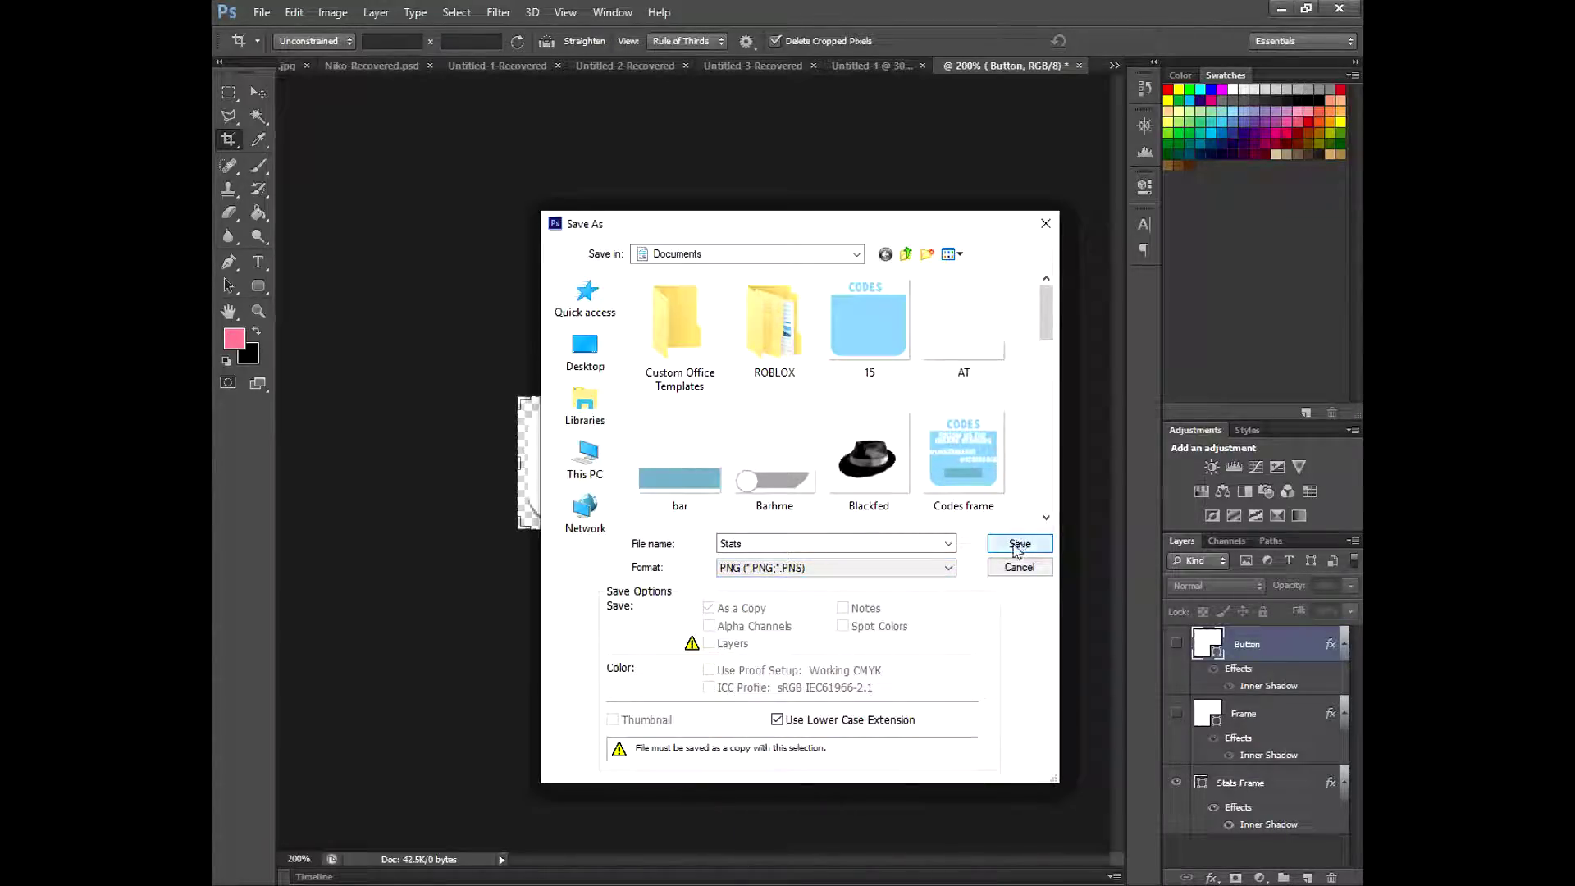
click(1017, 545)
click(816, 282)
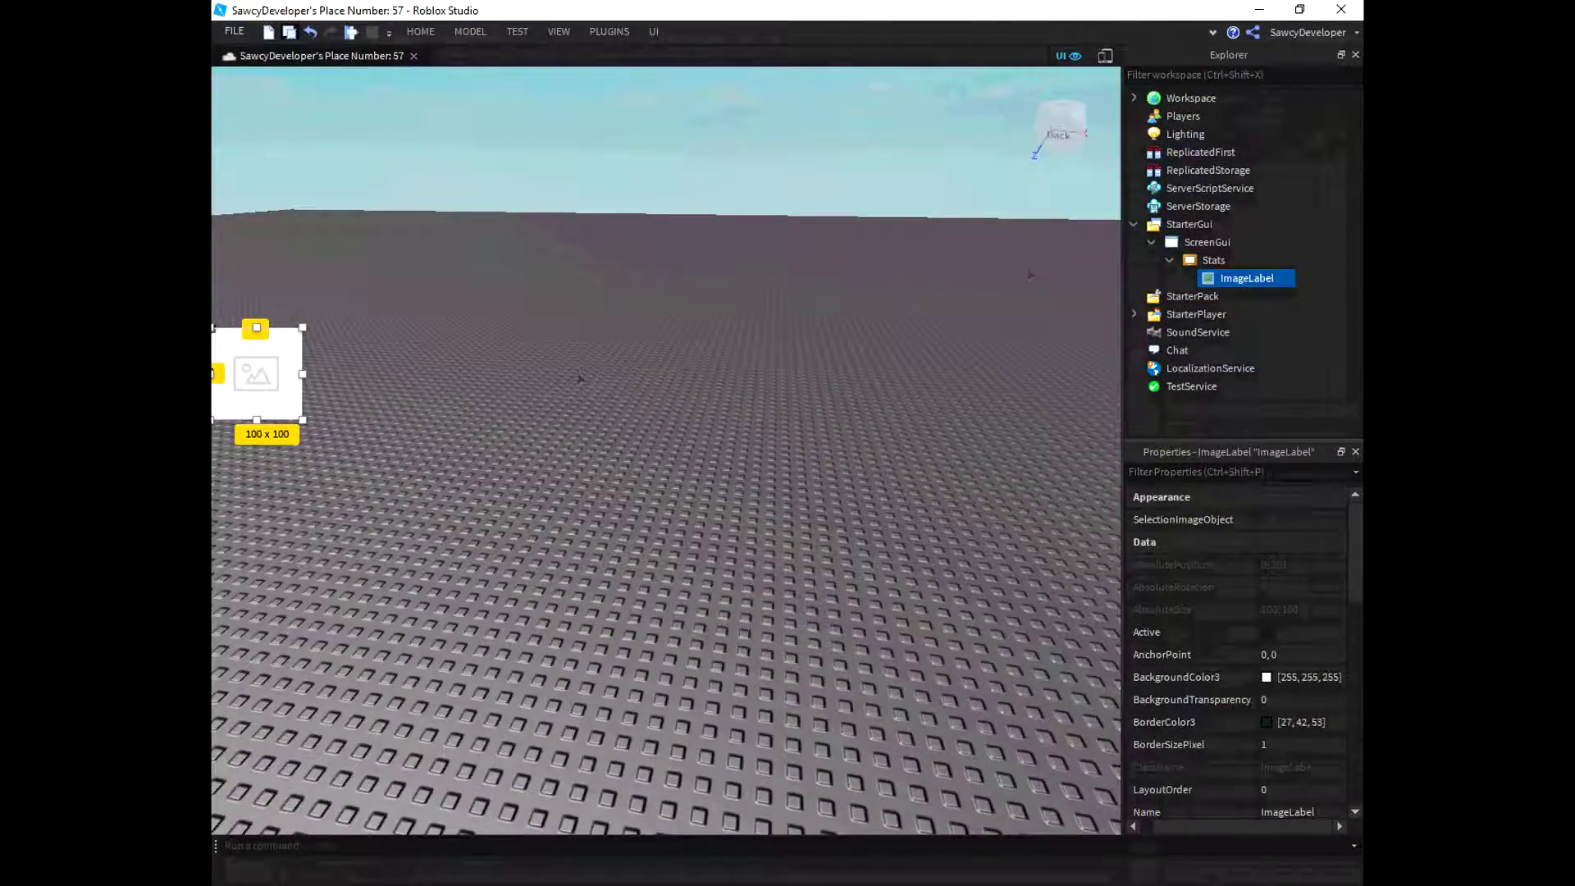
Step: Upload Stats.png from Documents as the ImageLabel's Image, so it shows the white bar
scroll(1252, 634, down, 3)
scroll(1253, 642, down, 3)
scroll(1297, 715, down, 3)
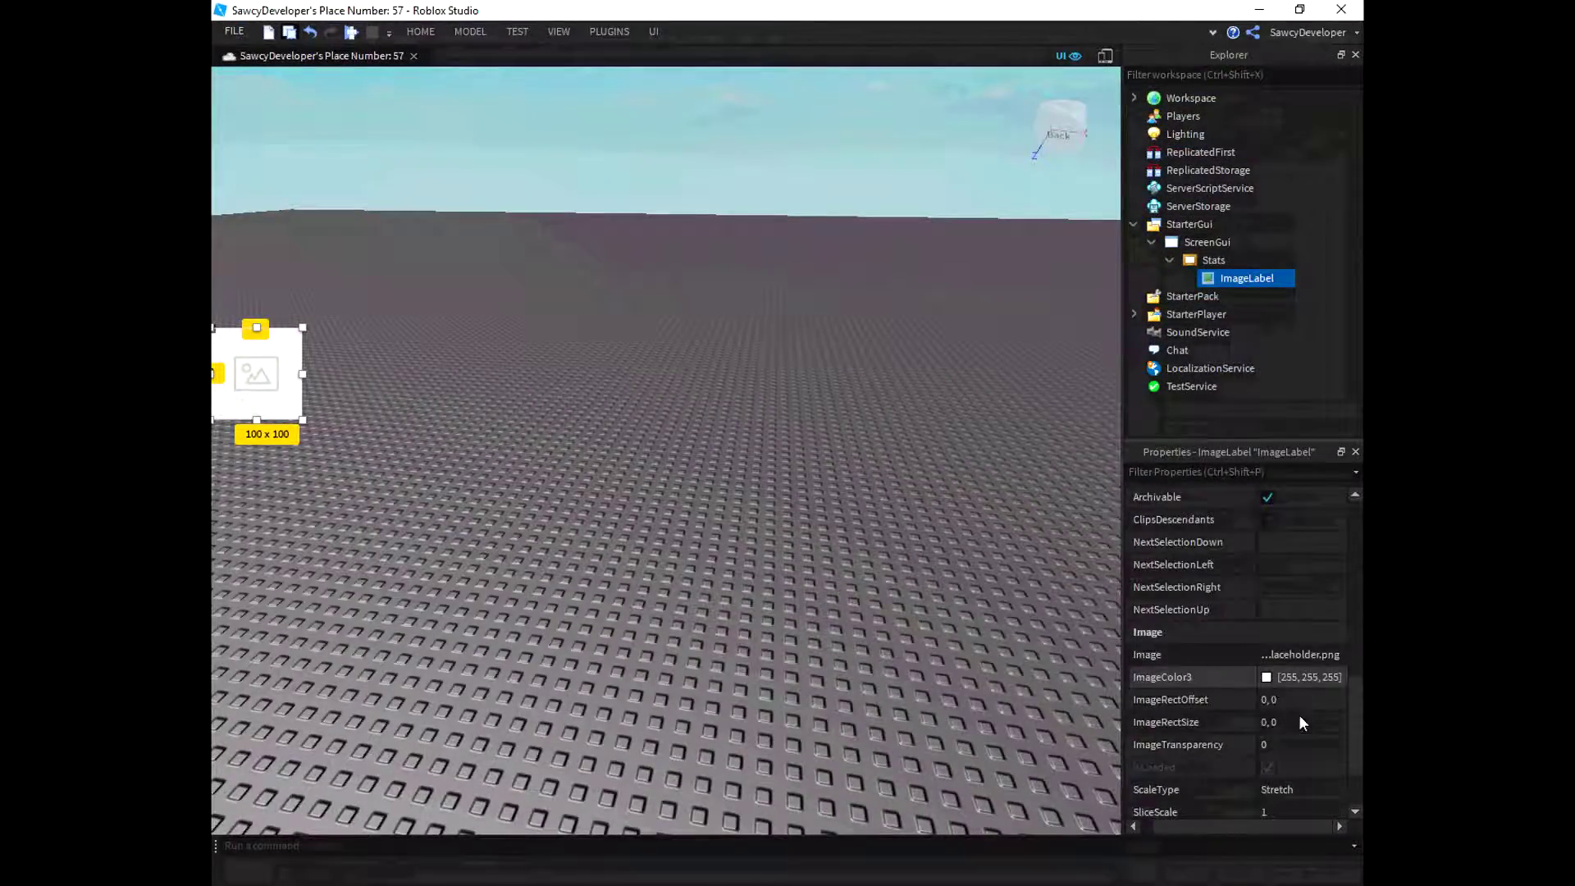
click(1306, 654)
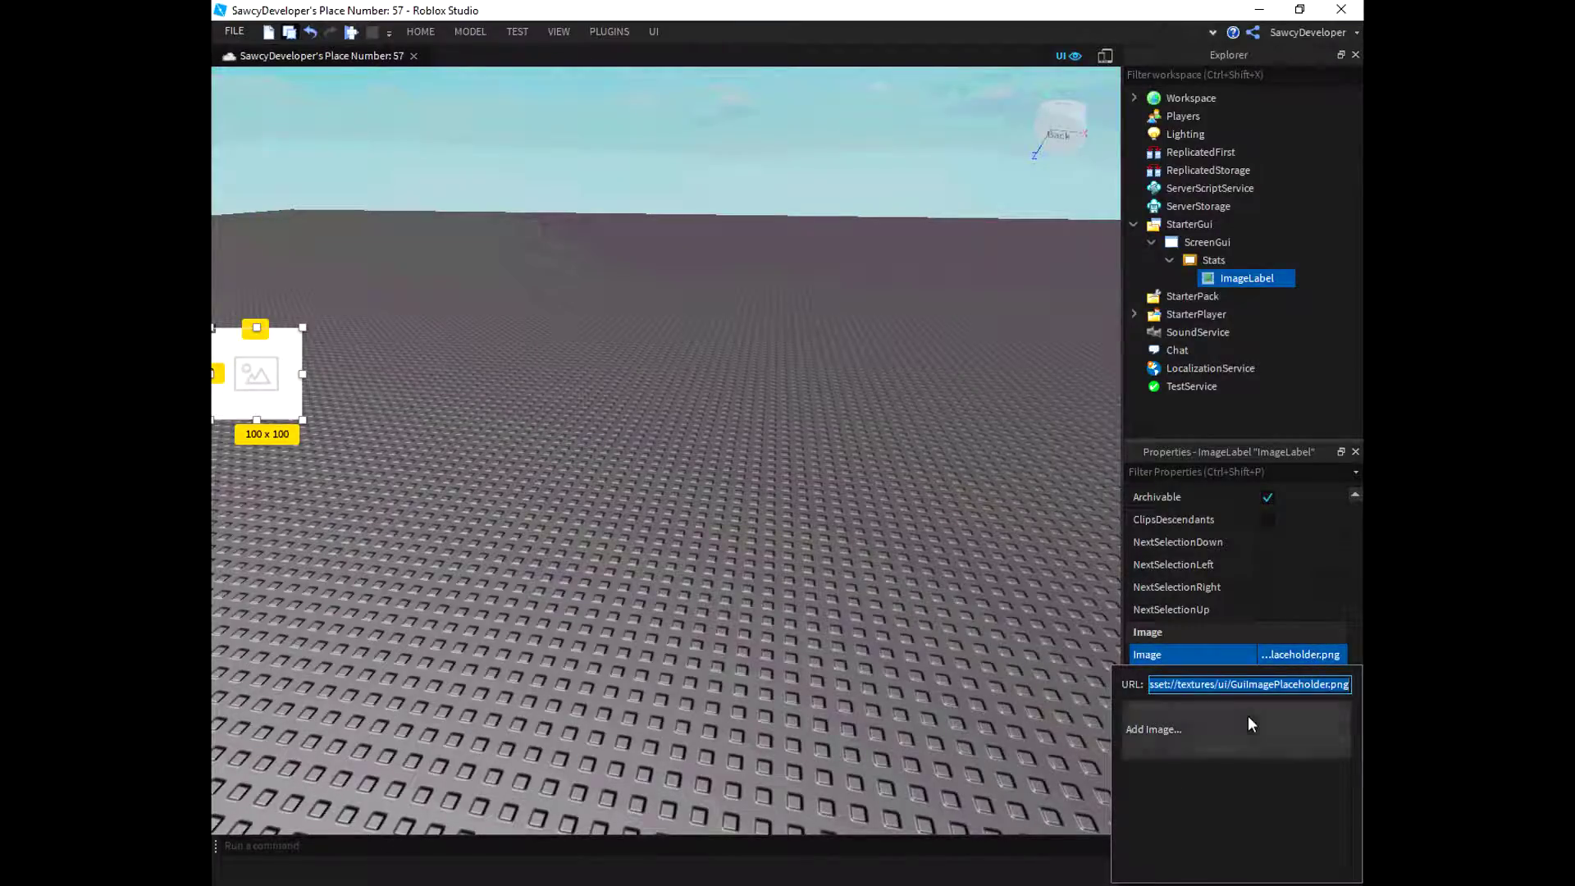
click(1247, 723)
click(726, 409)
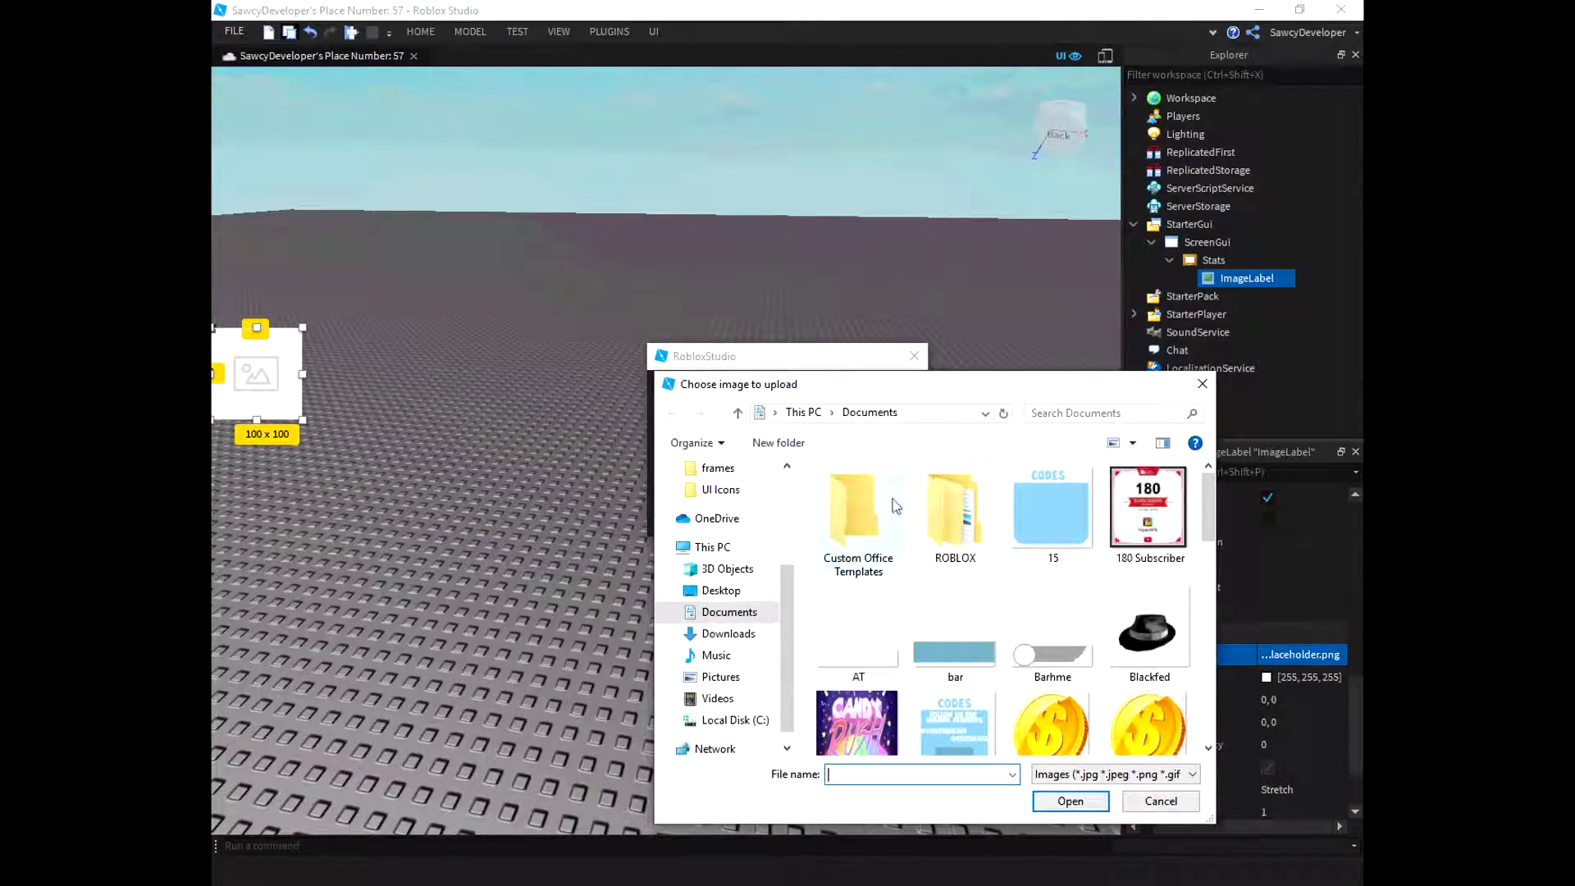
scroll(1194, 725, down, 1)
scroll(1037, 619, down, 2)
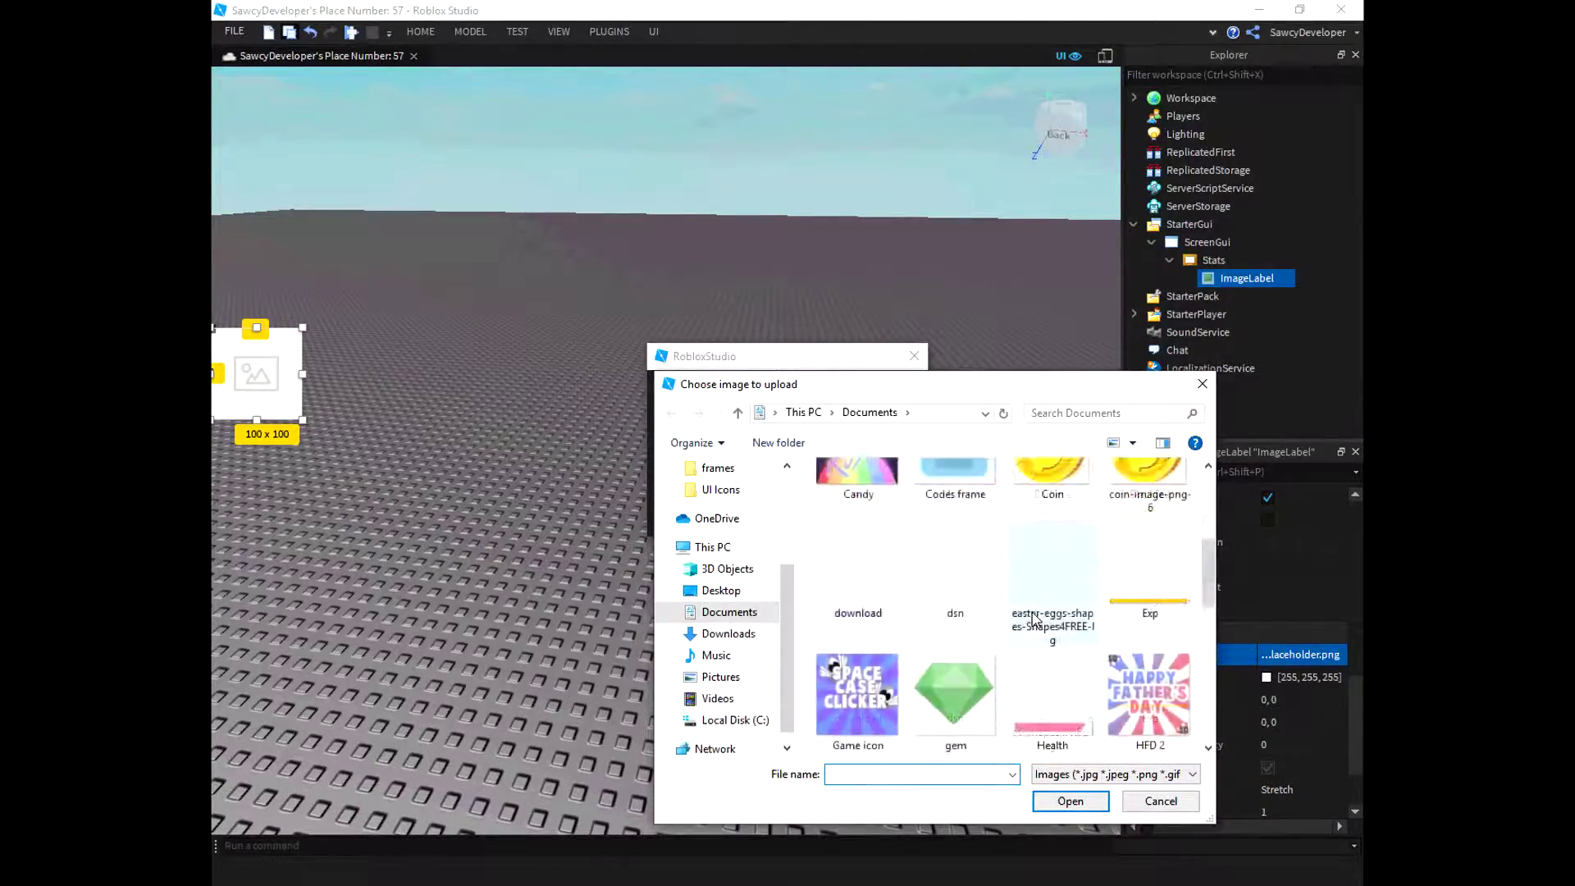
scroll(1037, 619, down, 2)
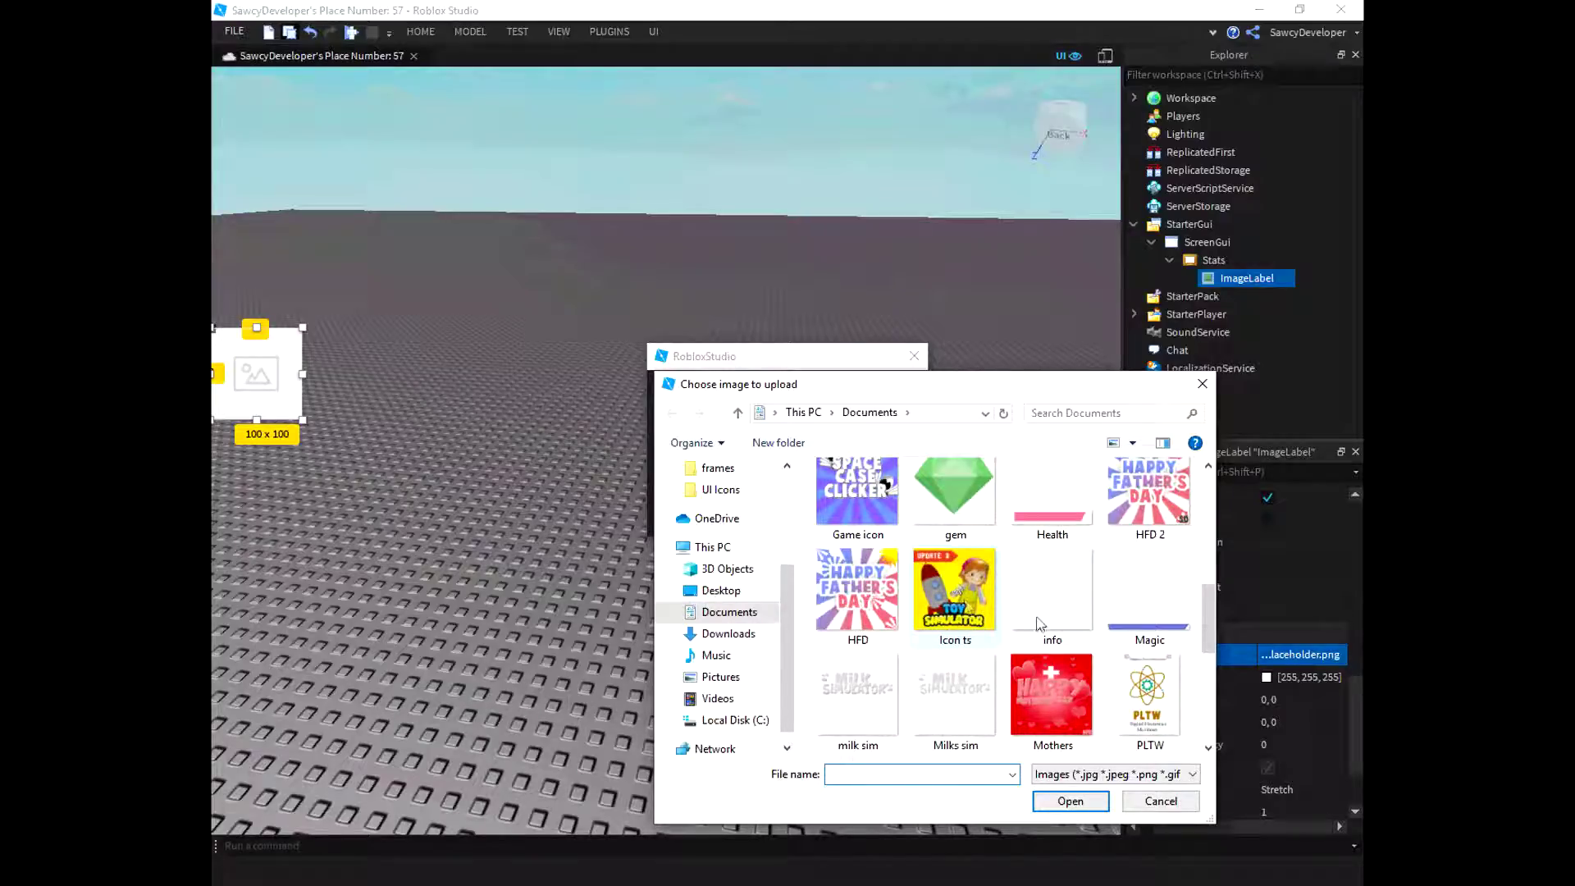
scroll(1038, 624, down, 3)
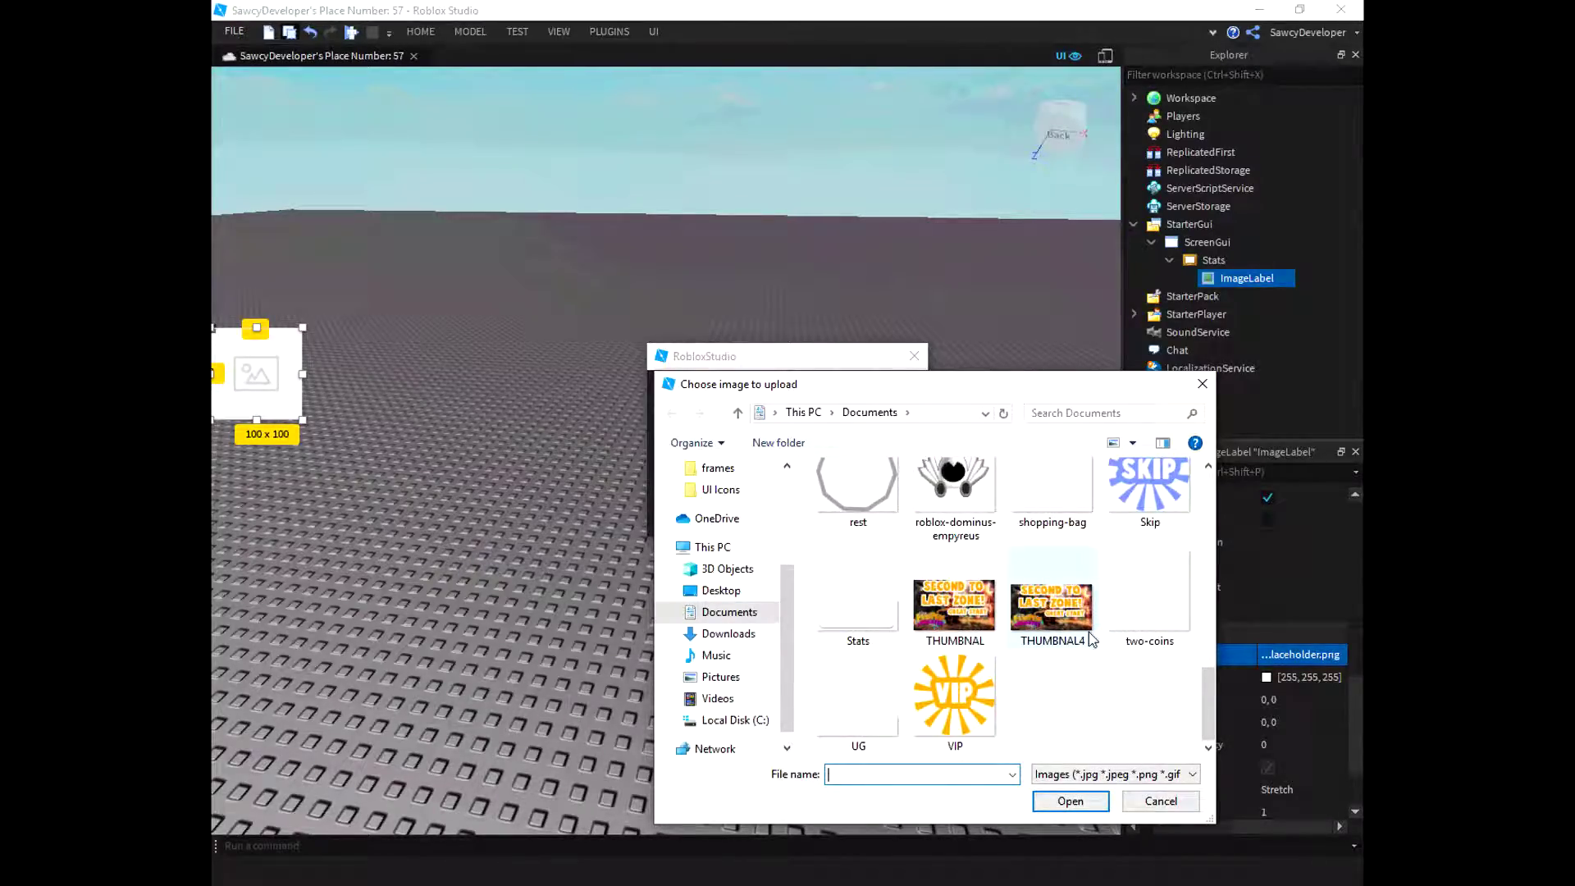
click(858, 635)
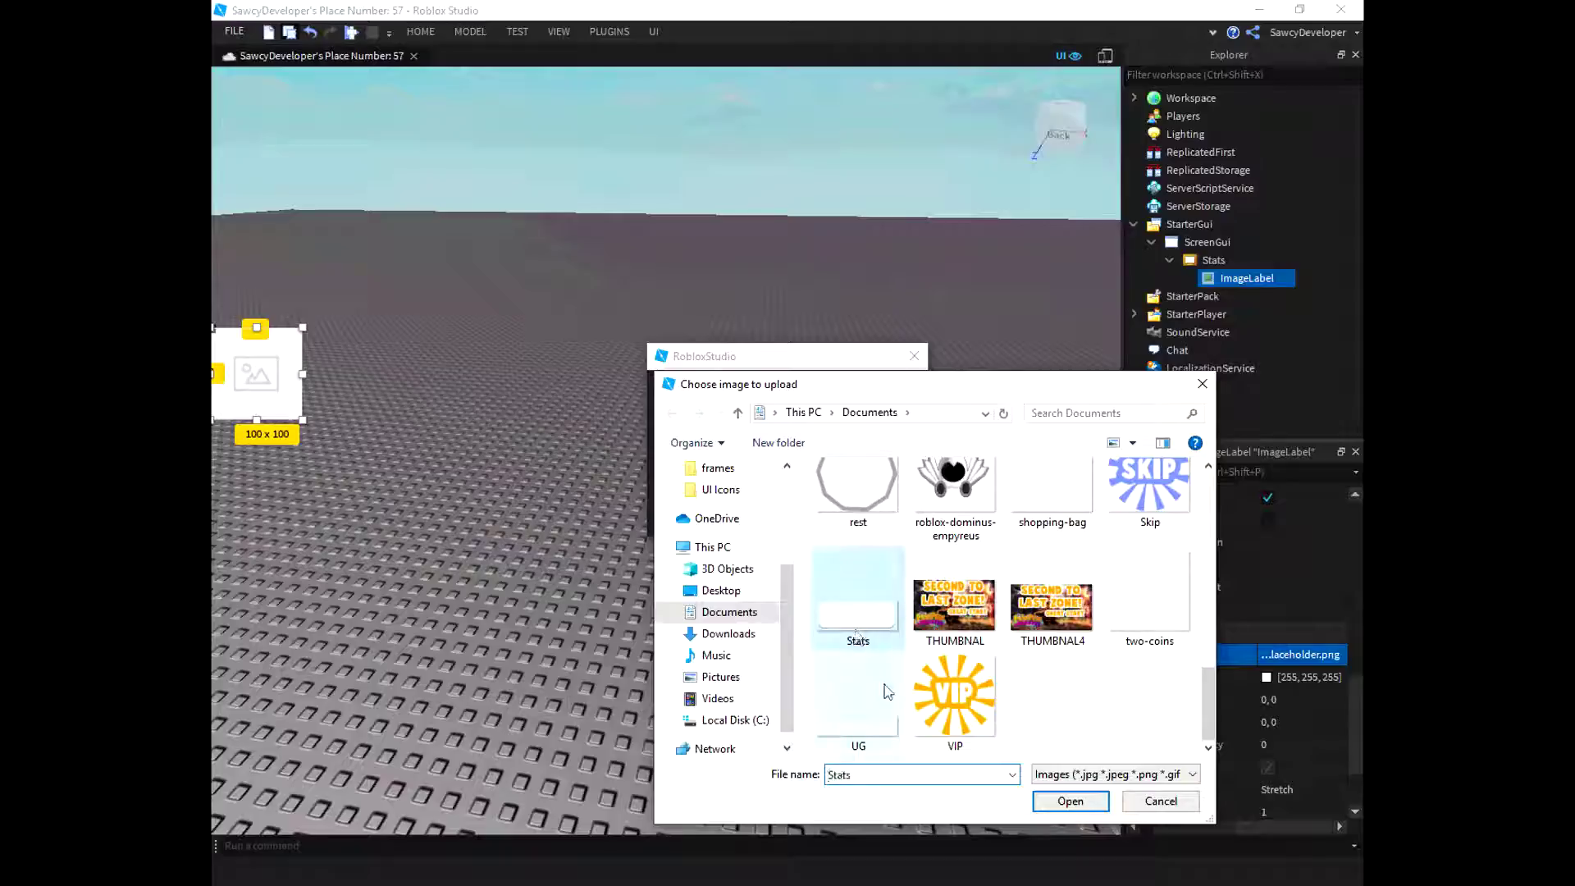
click(1064, 799)
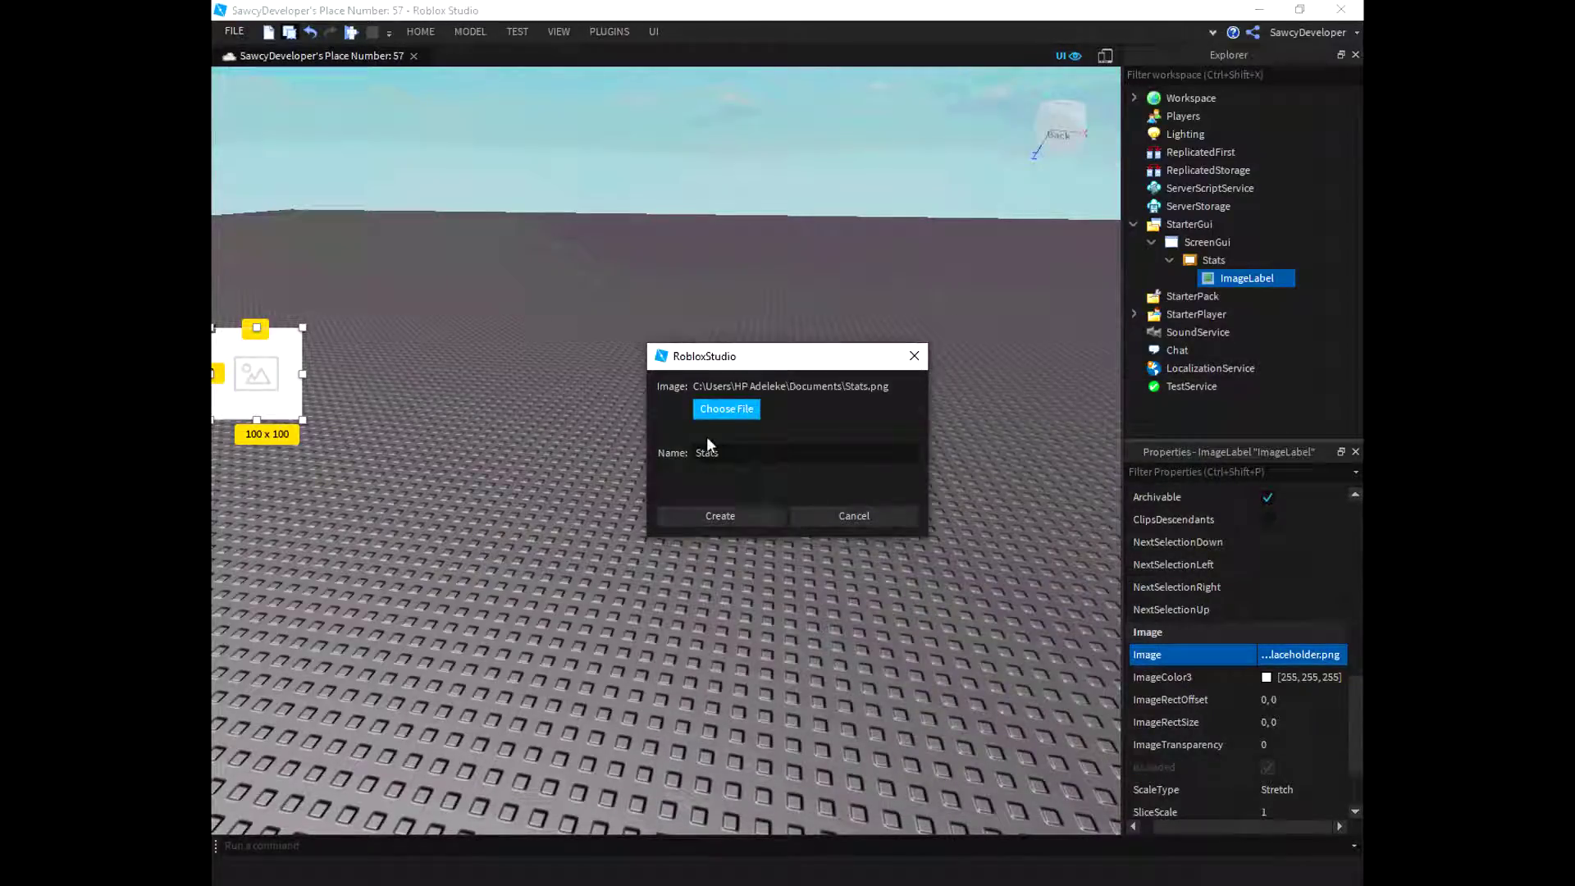
click(720, 517)
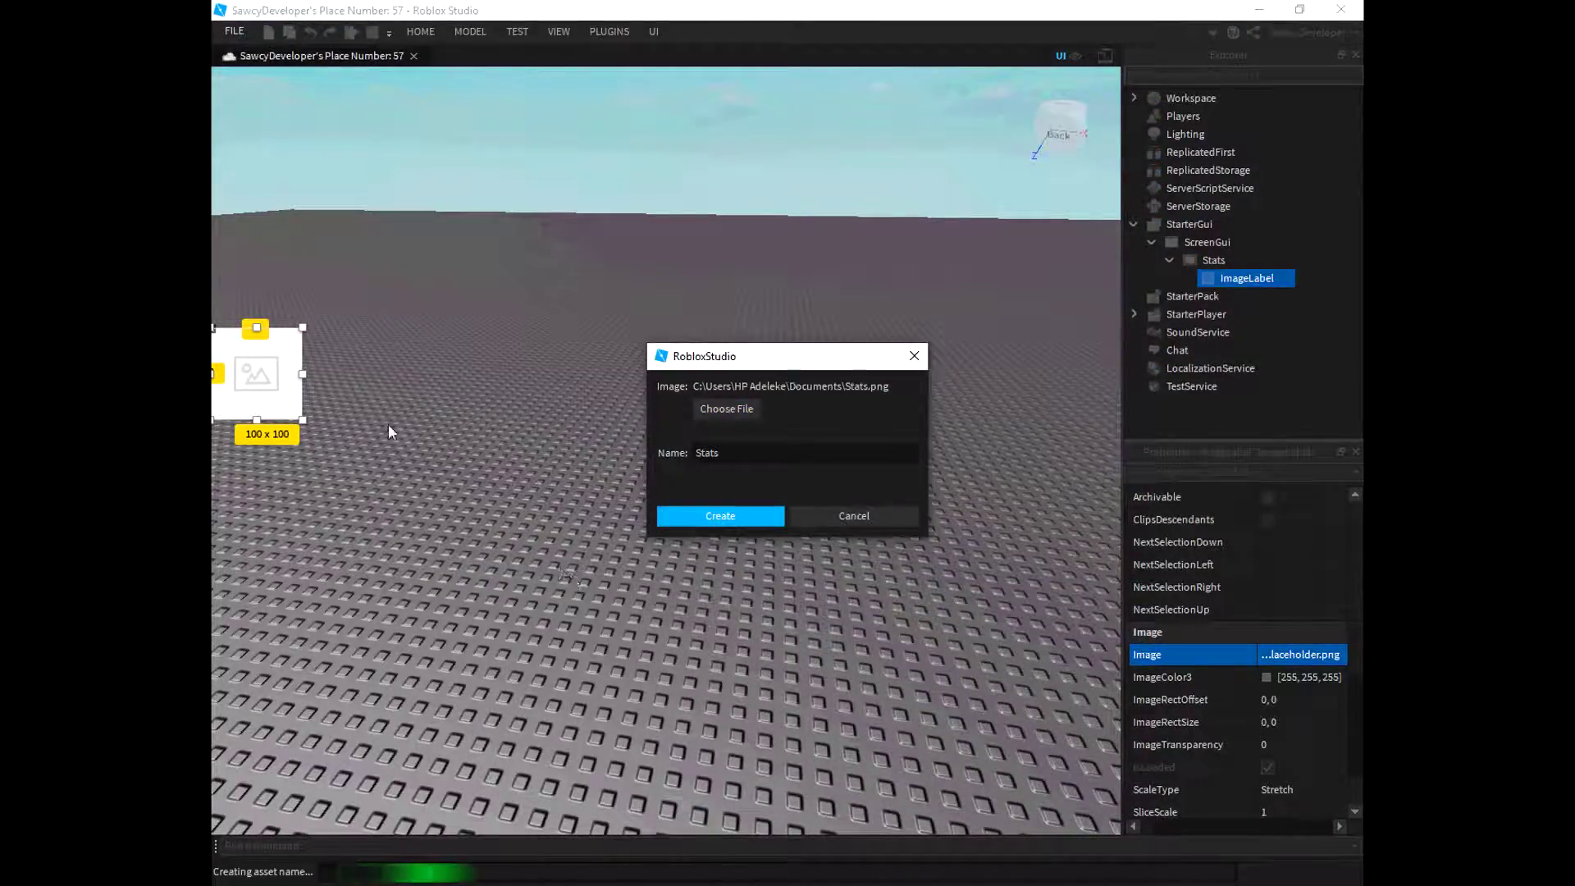
scroll(1255, 575, up, 5)
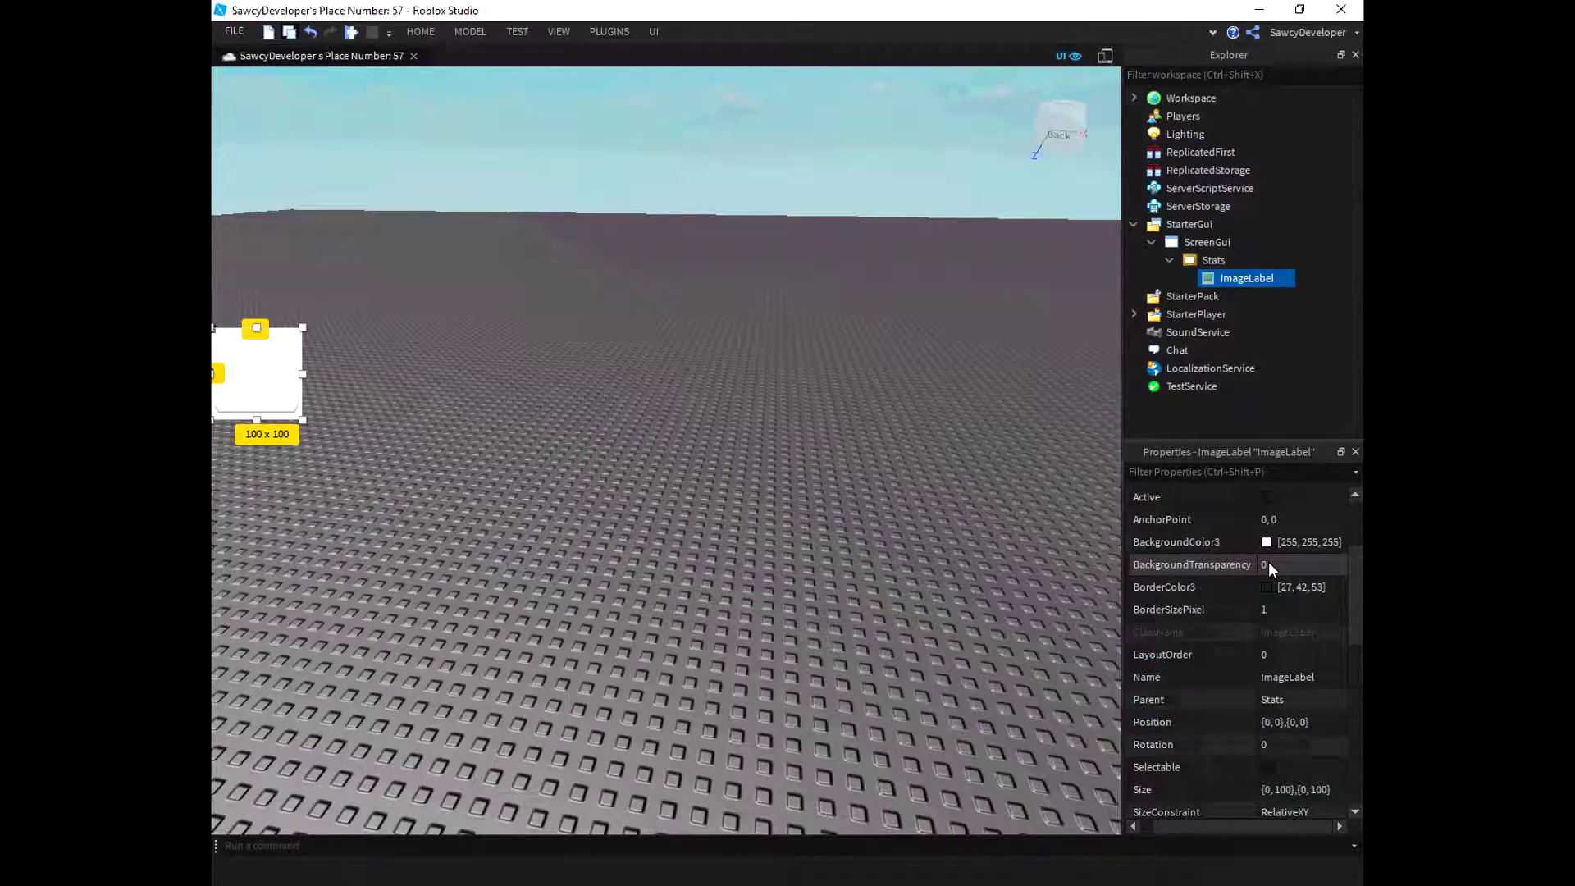
Step: Set the ImageLabel's BackgroundTransparency to 1 and resize it to 257 x 89
click(1268, 564)
text(1)
key(Return)
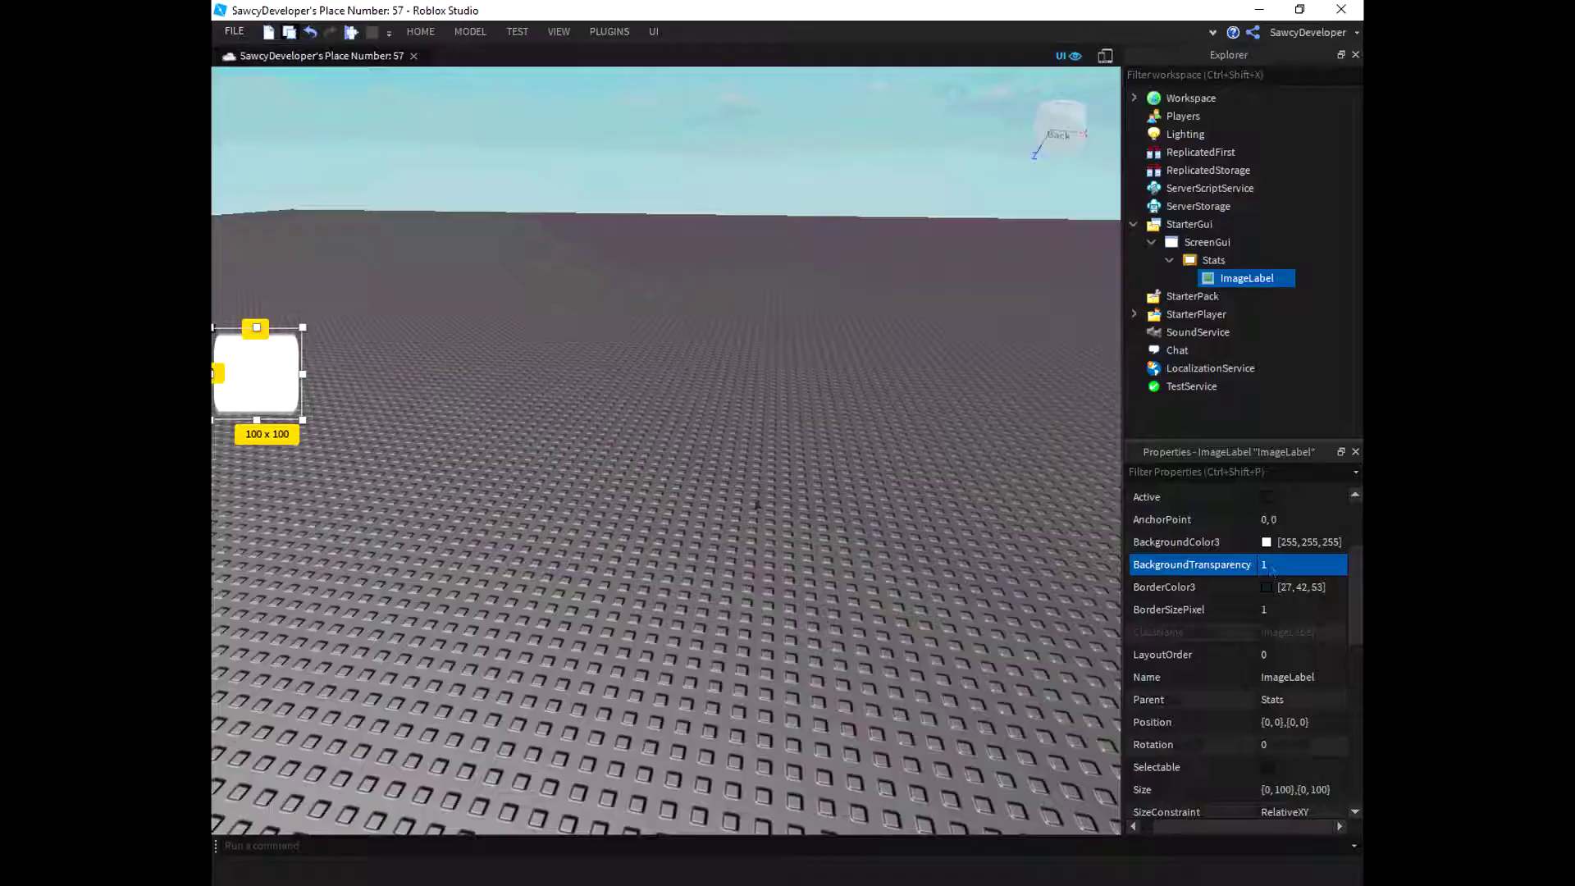
drag(287, 361, 446, 374)
mouse_move(329, 334)
mouse_down()
mouse_move(360, 350)
mouse_move(296, 349)
mouse_up()
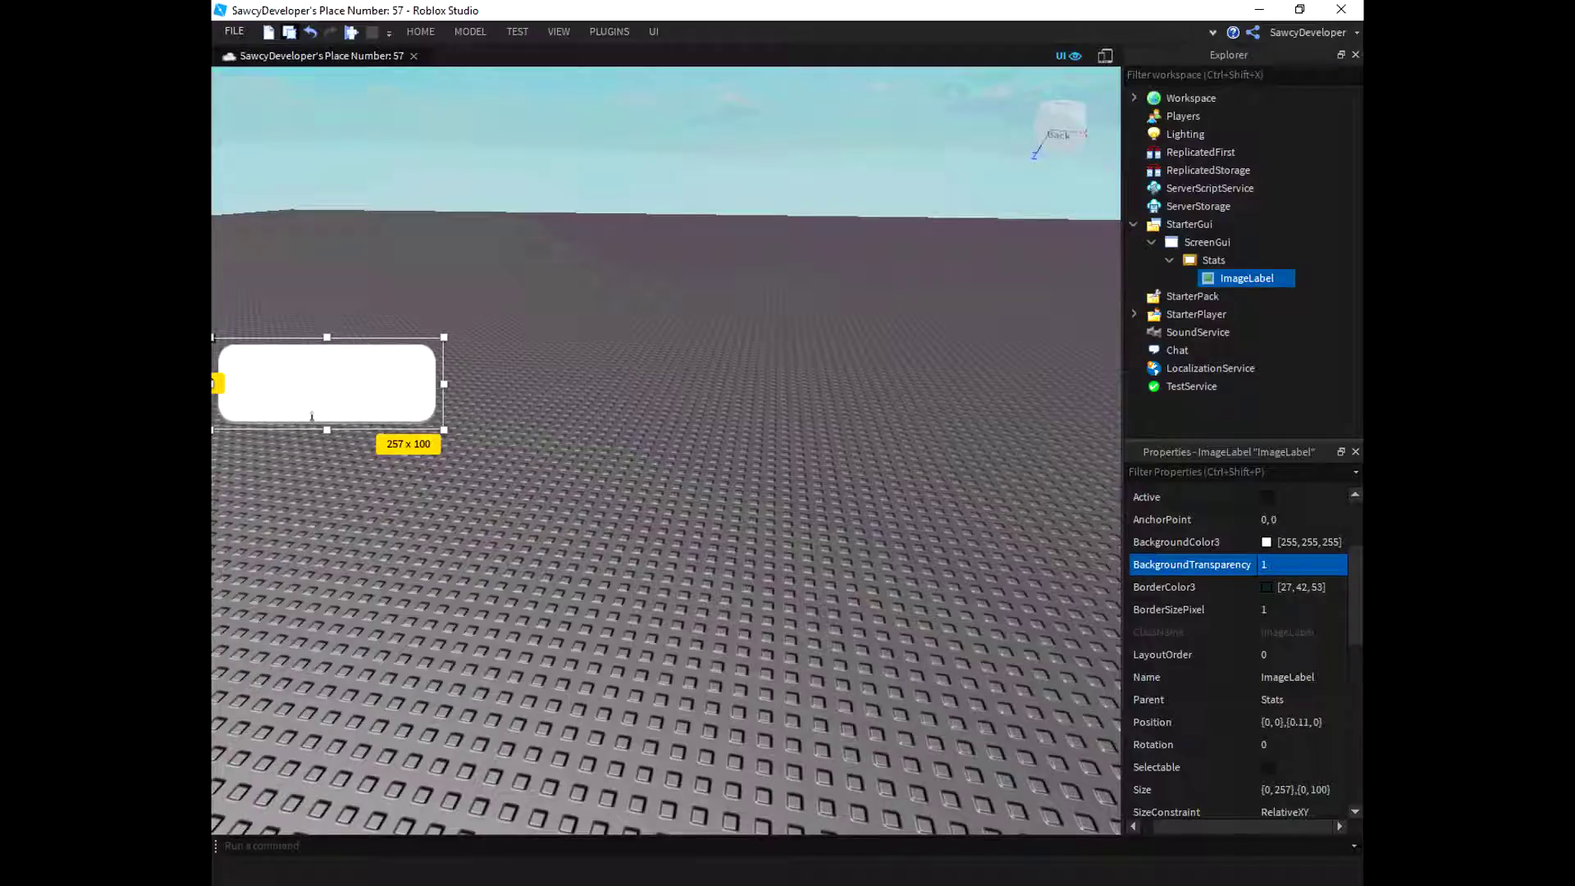
drag(311, 415, 312, 409)
drag(333, 351, 333, 360)
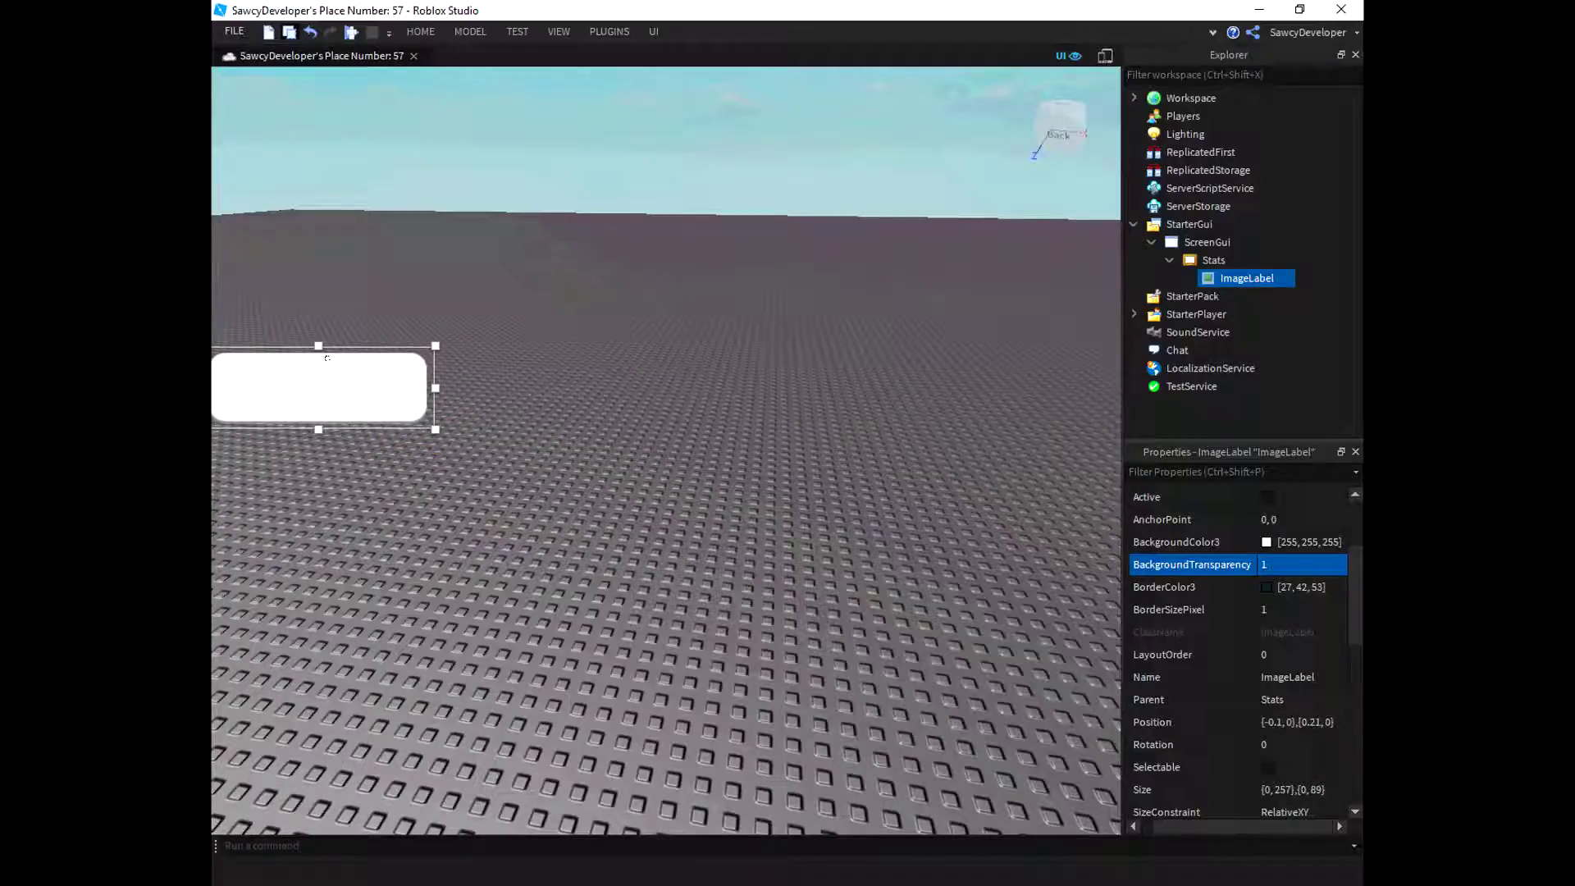
Step: Add a UIAspectRatioConstraint with AspectRatio 3 to the Stats frame
click(1222, 260)
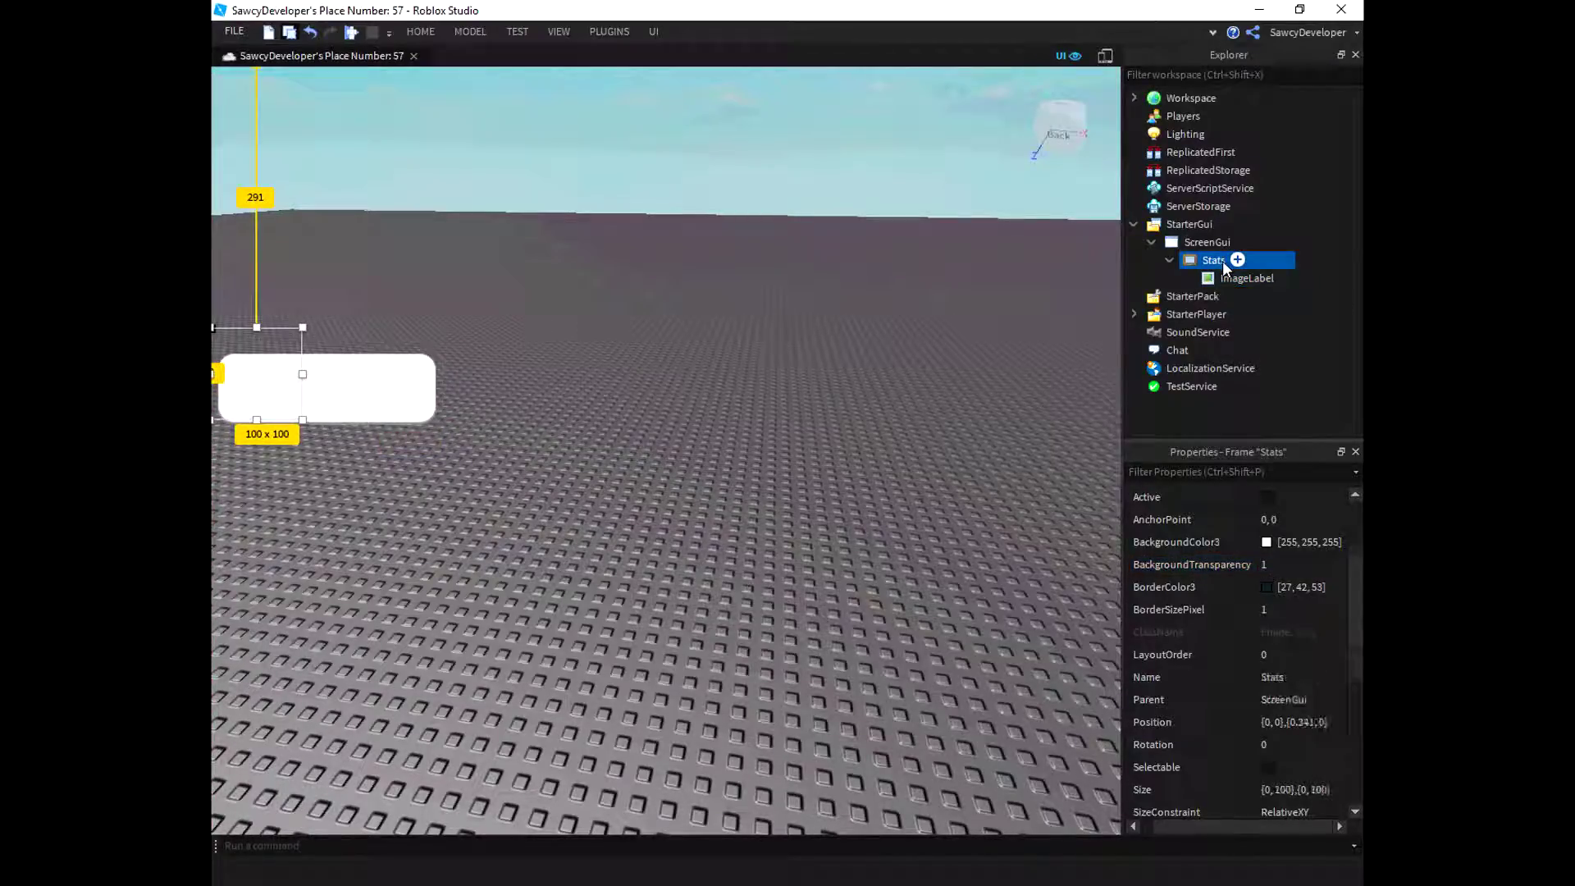
right_click(1222, 261)
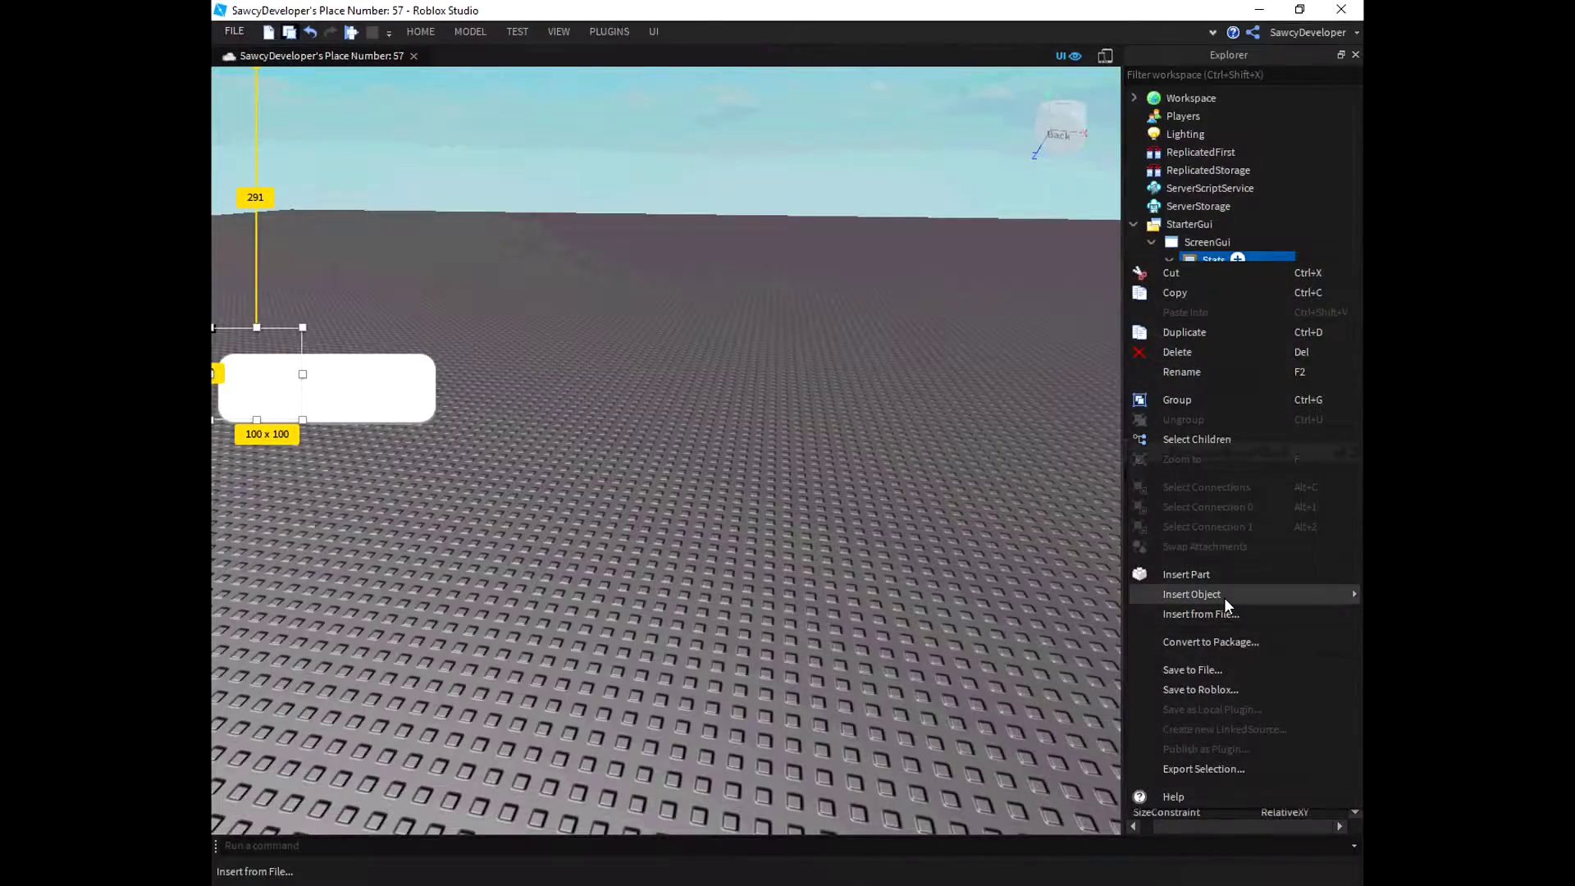
mouse_move(1191, 594)
click(1021, 91)
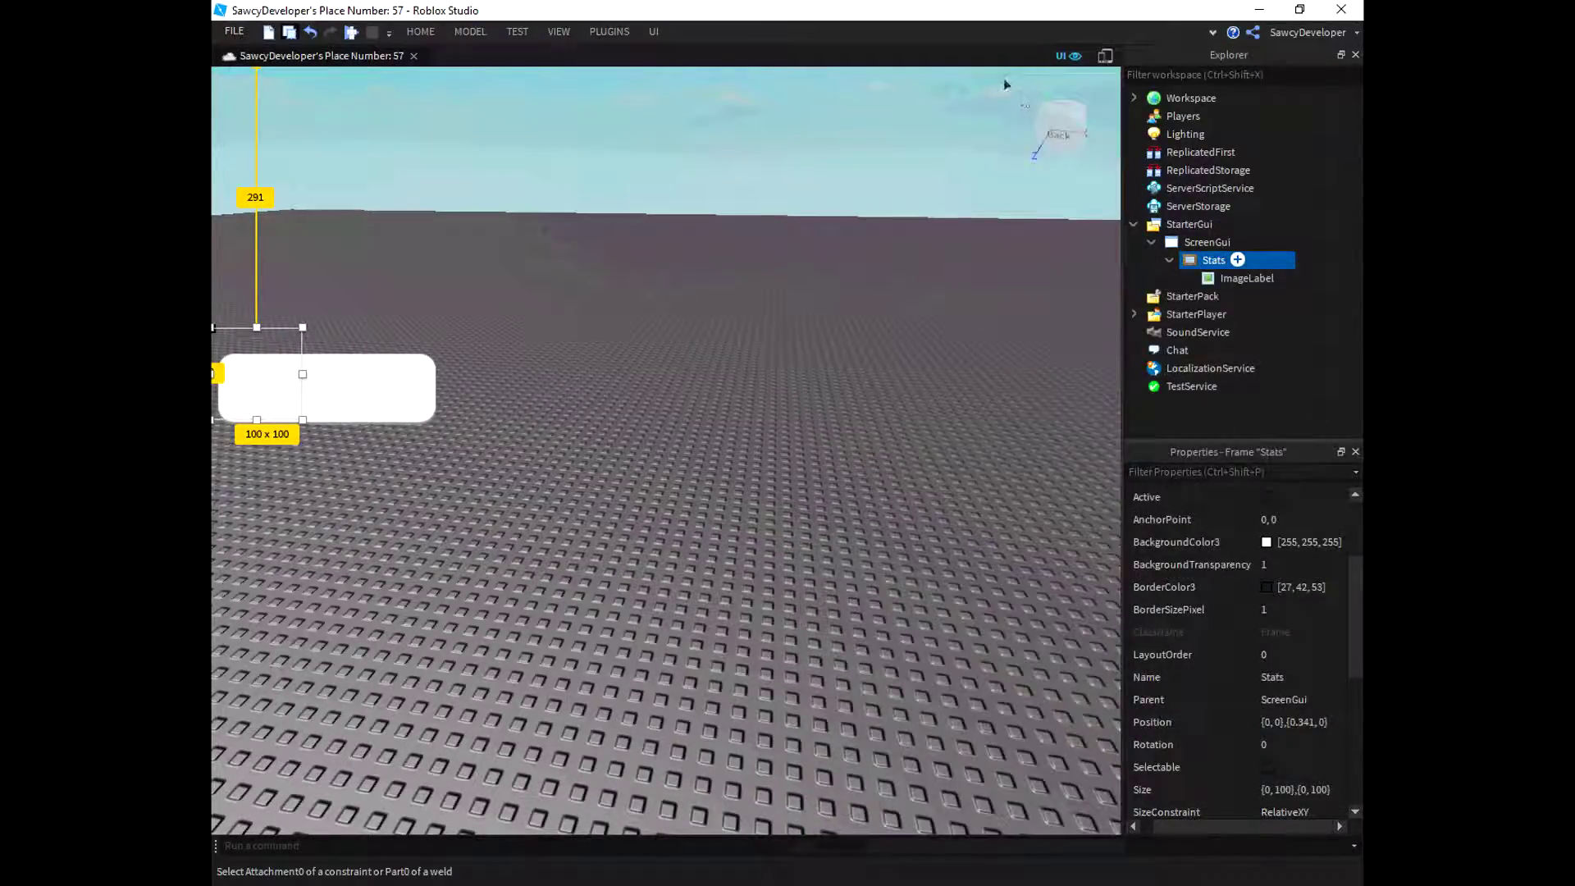
click(1237, 277)
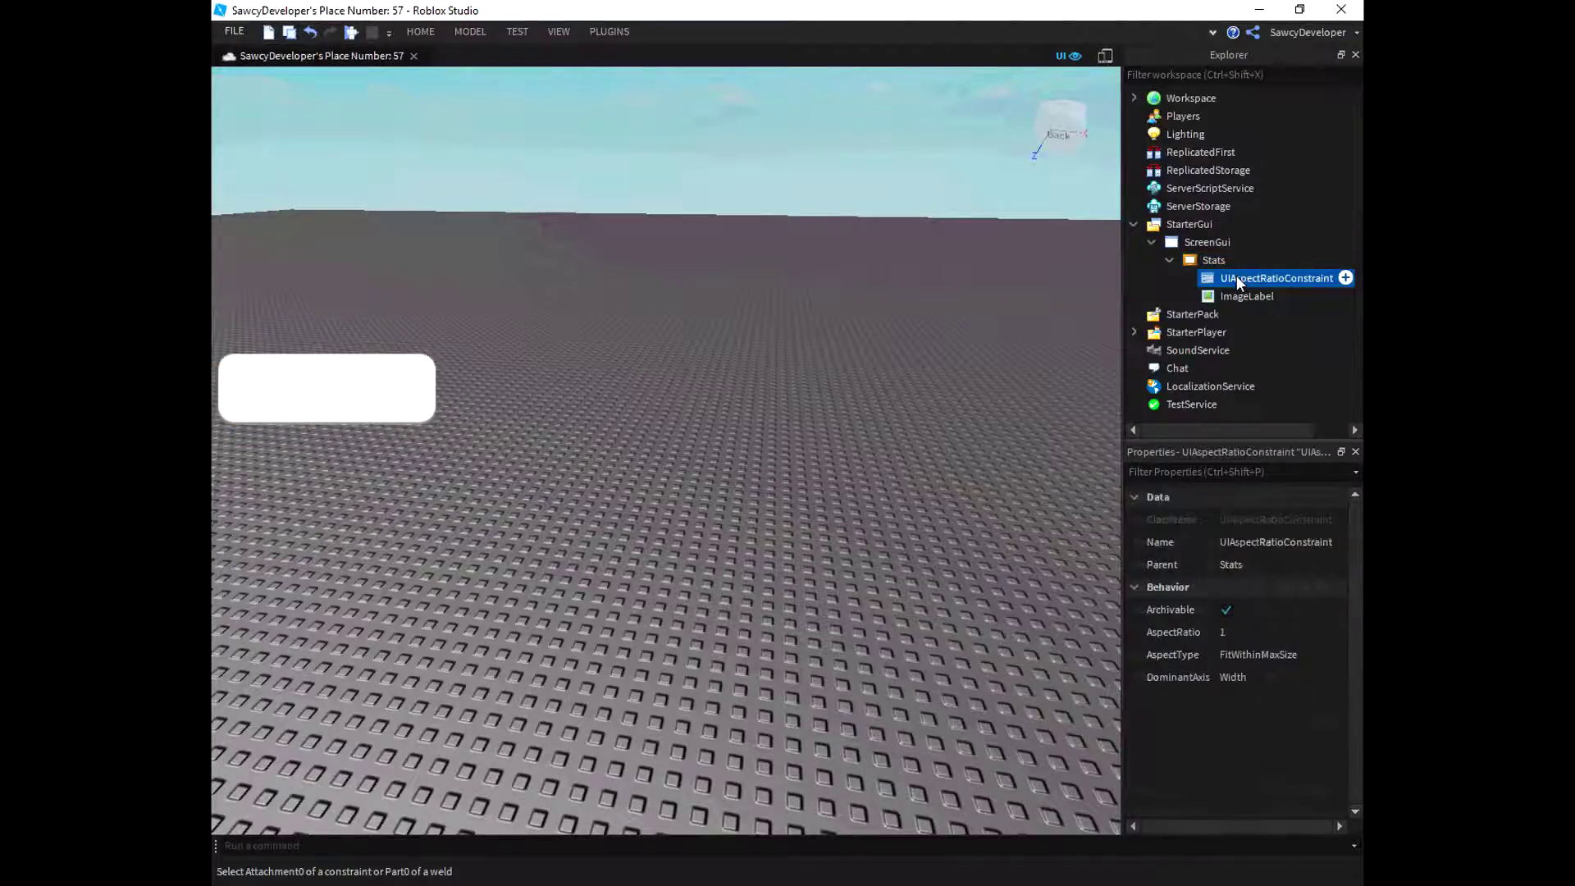
click(1240, 630)
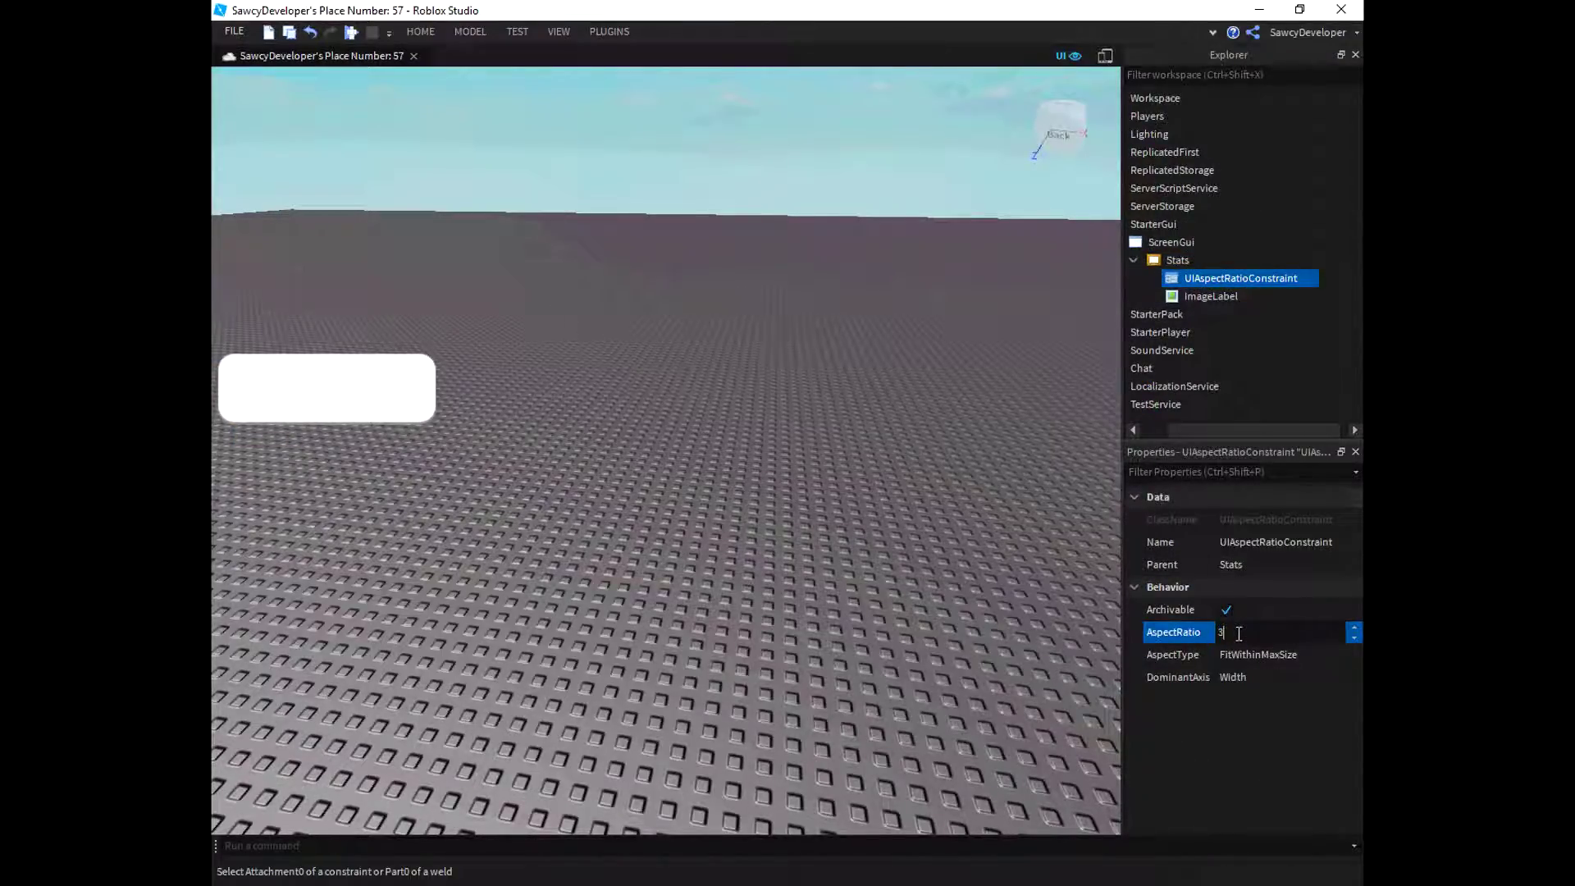
key(Return)
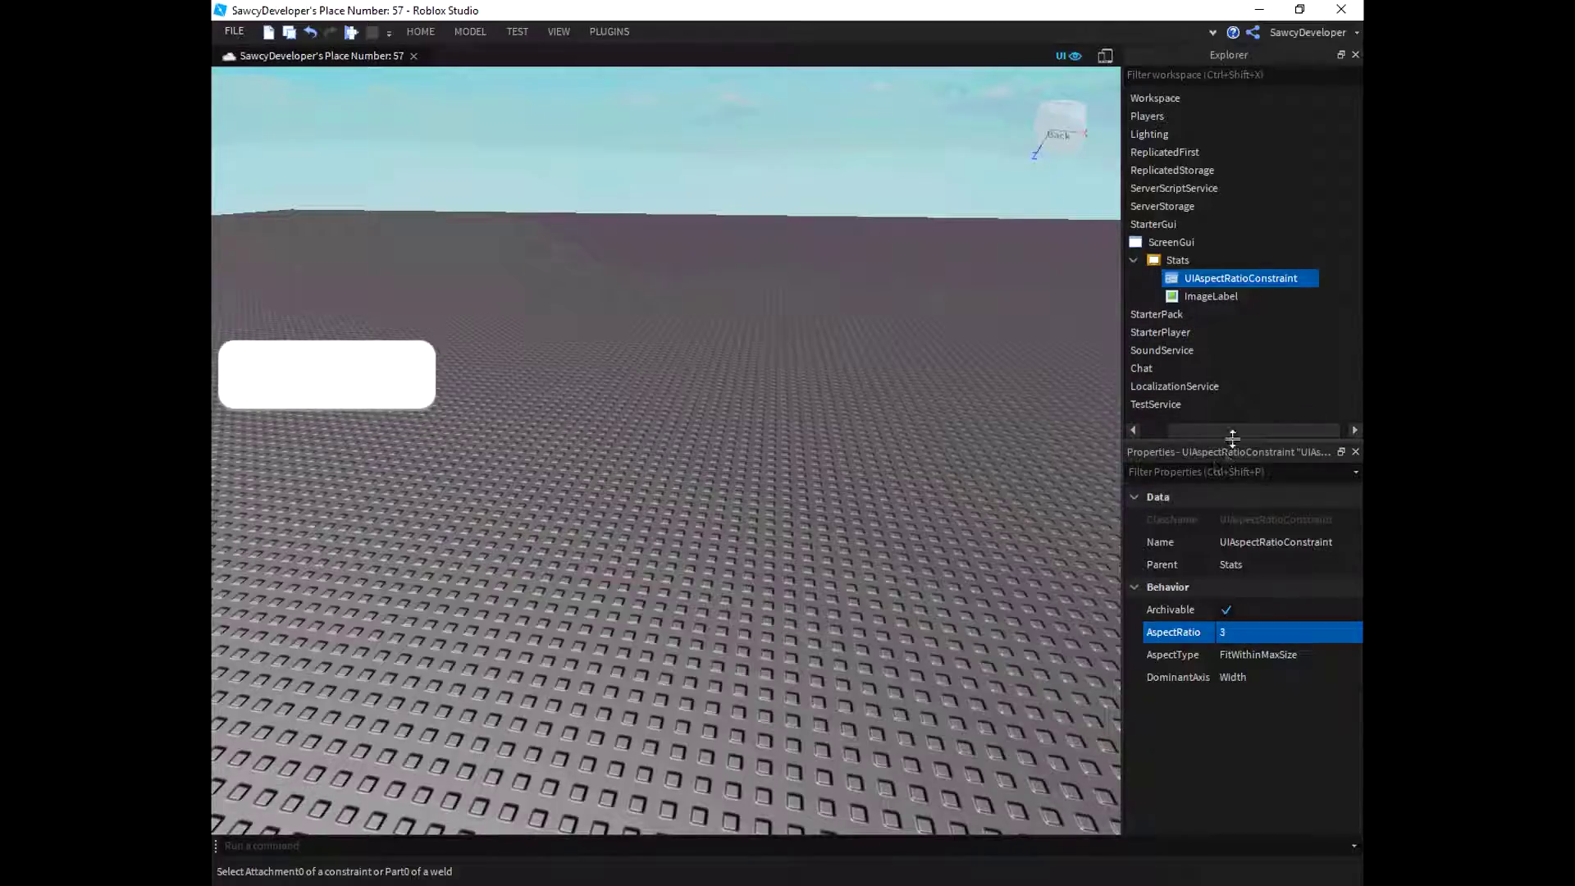
click(1221, 301)
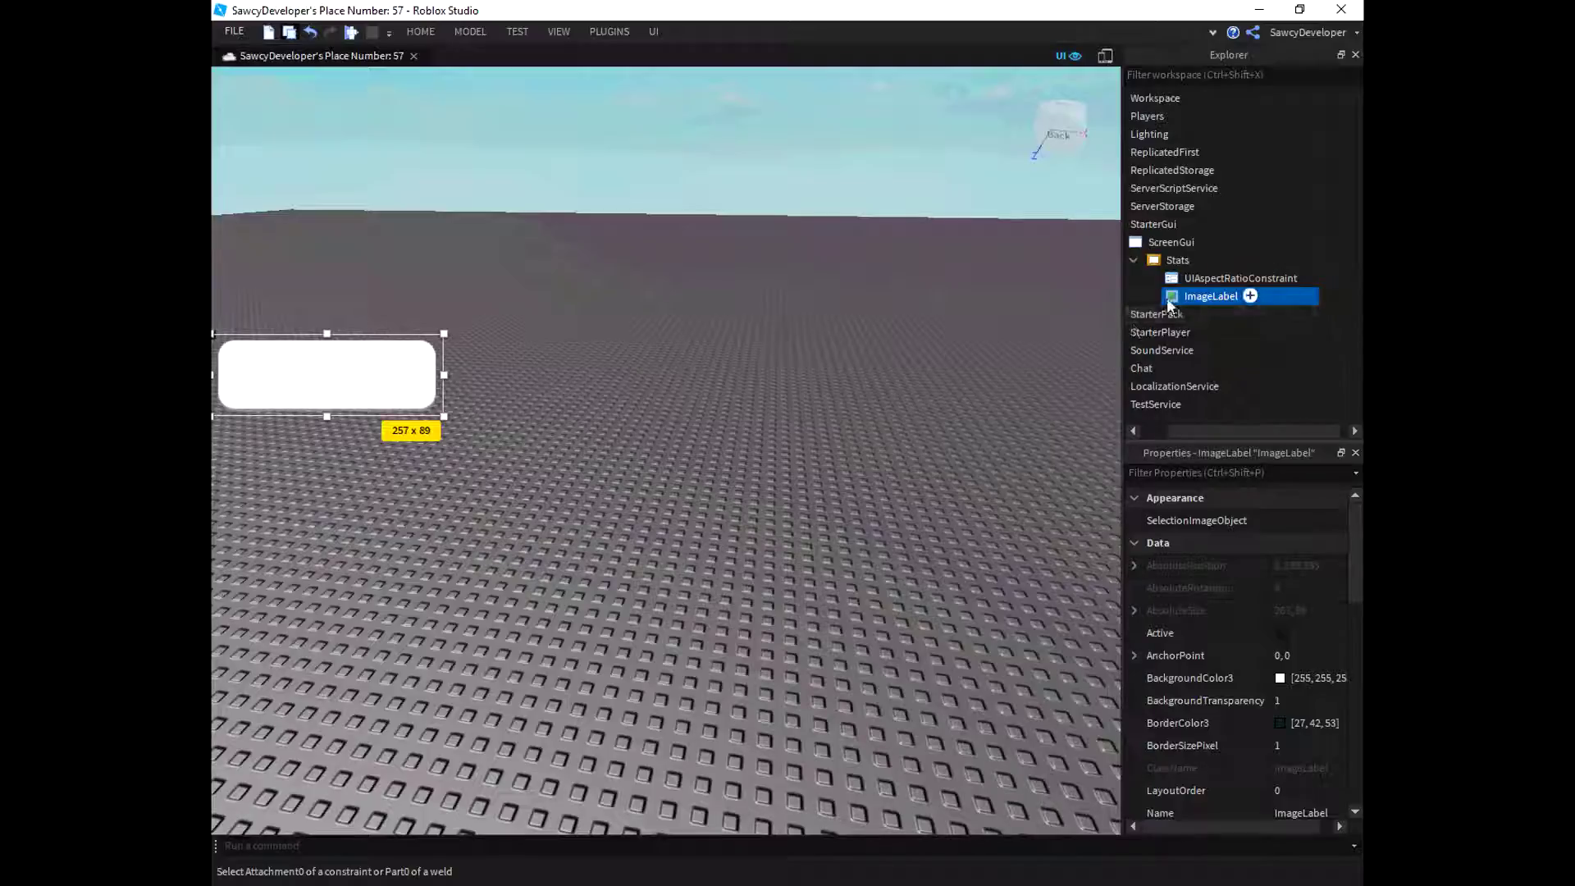
Step: Rename the ImageLabel to Stats
click(1194, 297)
key(BackSpace)
text(Stats)
key(Return)
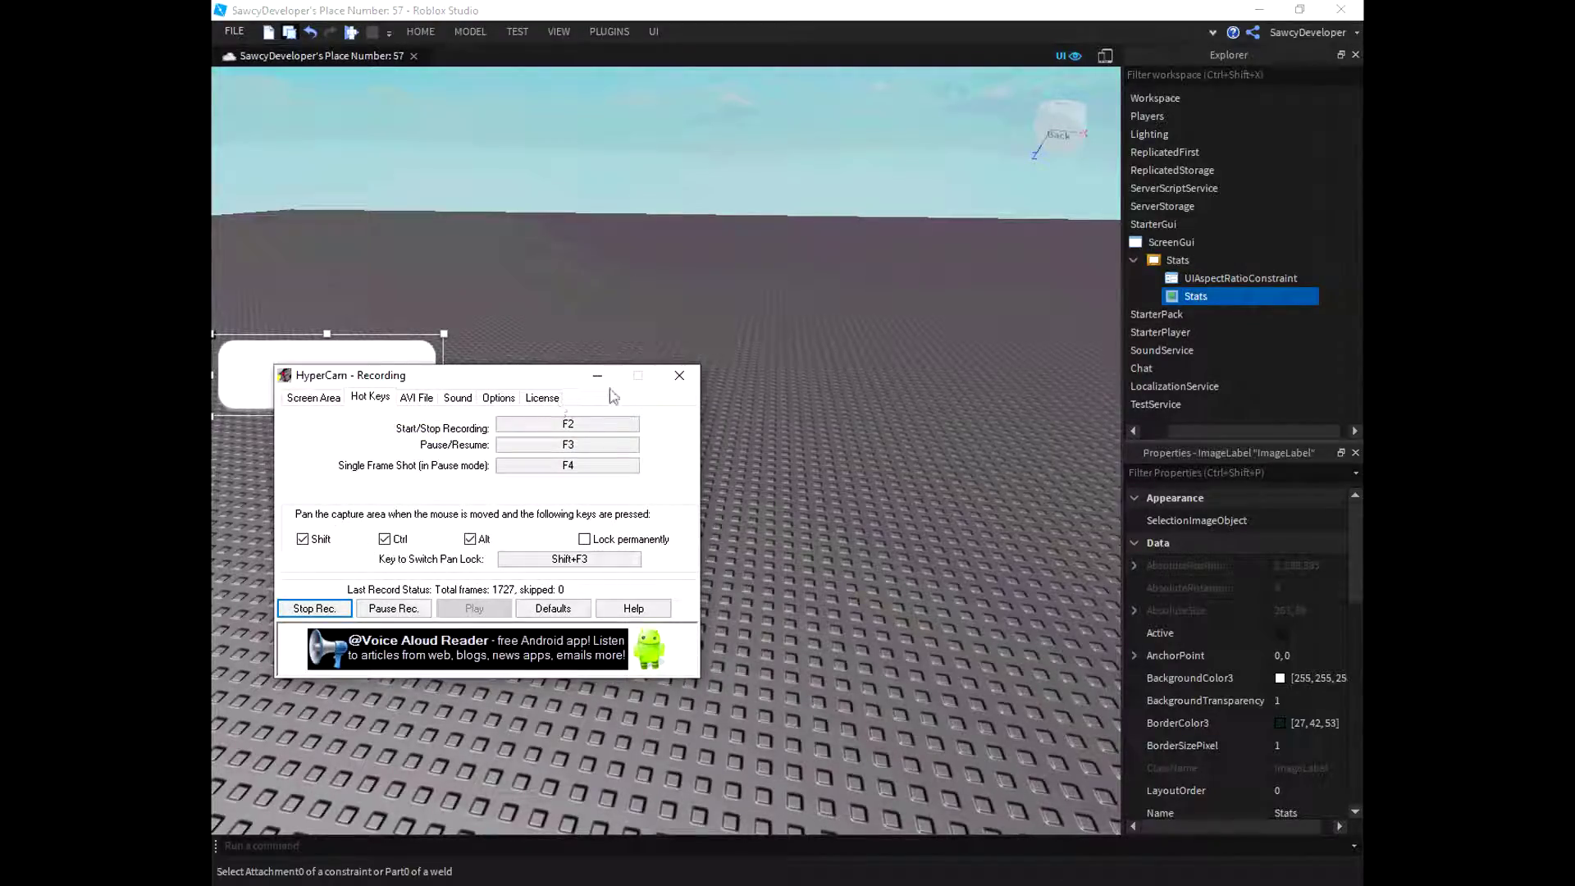
click(597, 375)
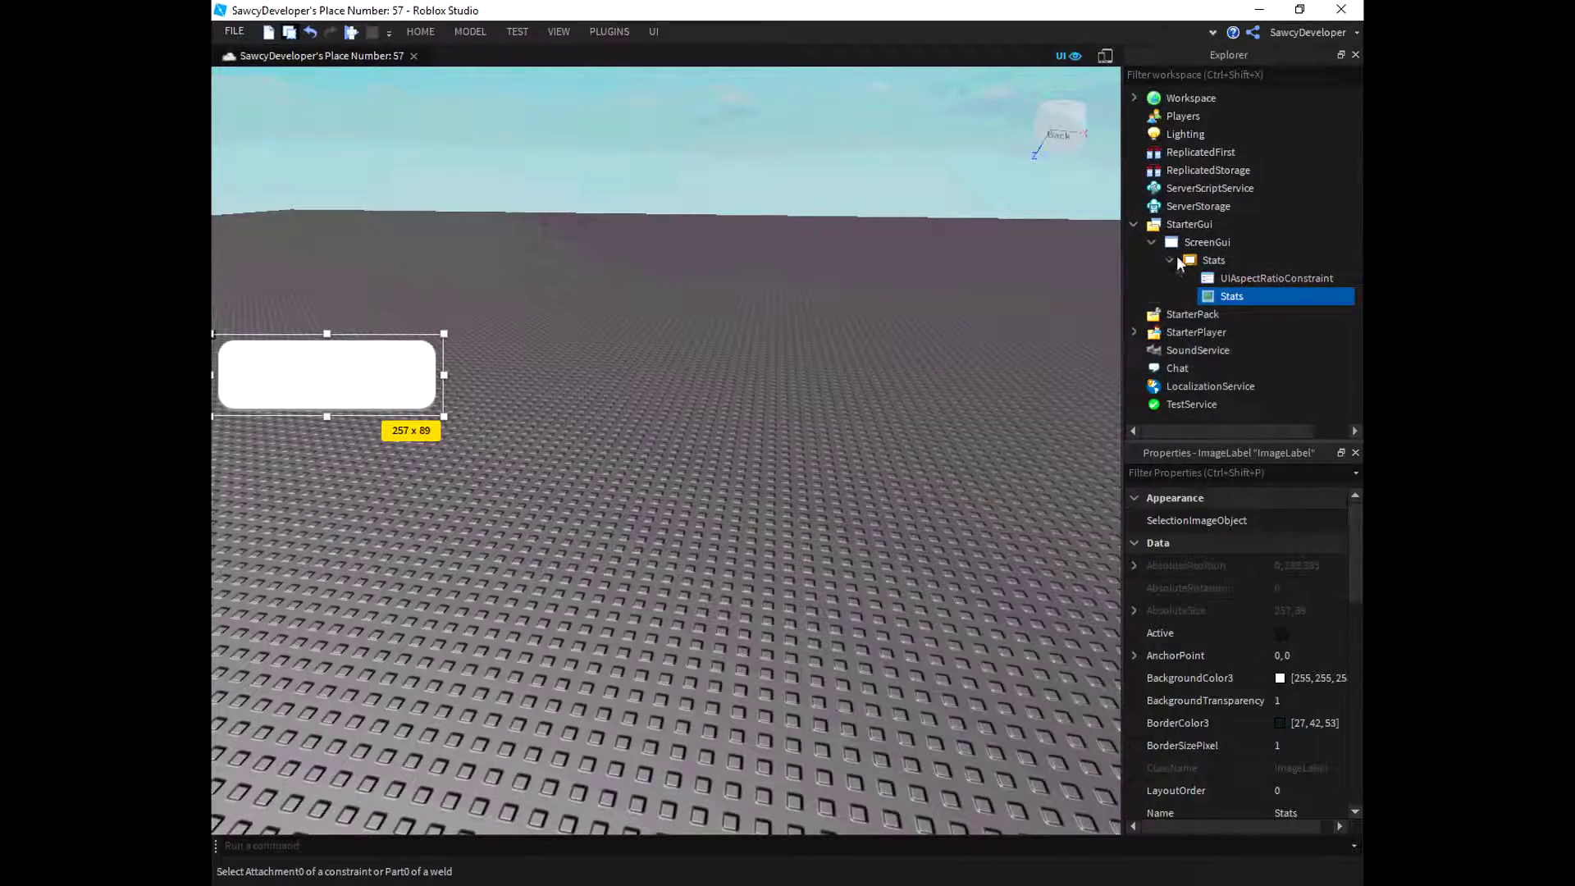
click(1169, 260)
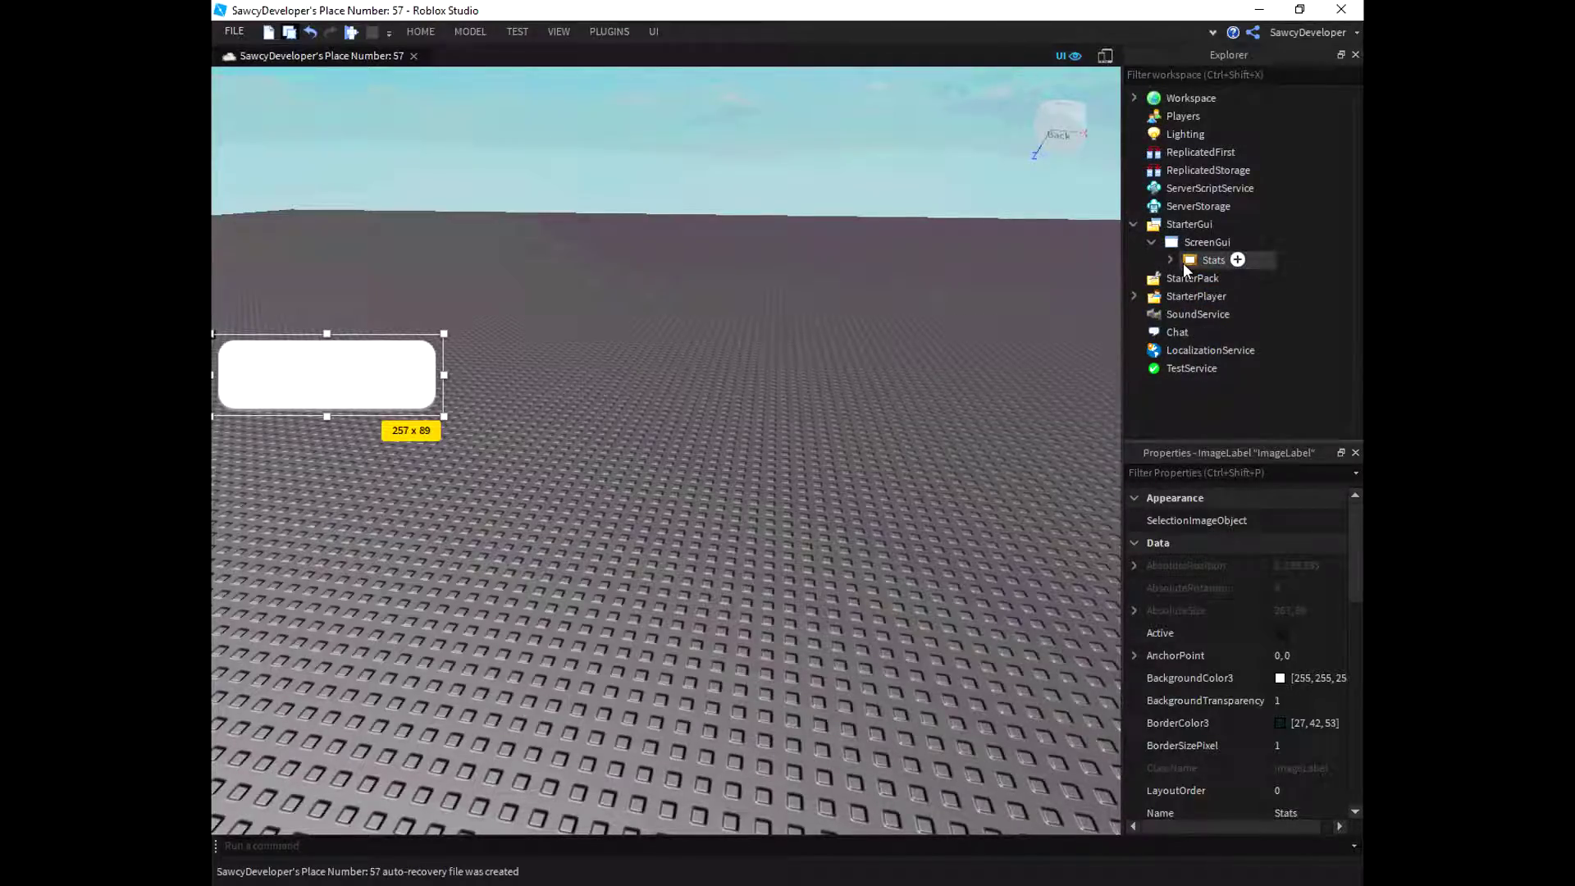
mouse_move(1205, 241)
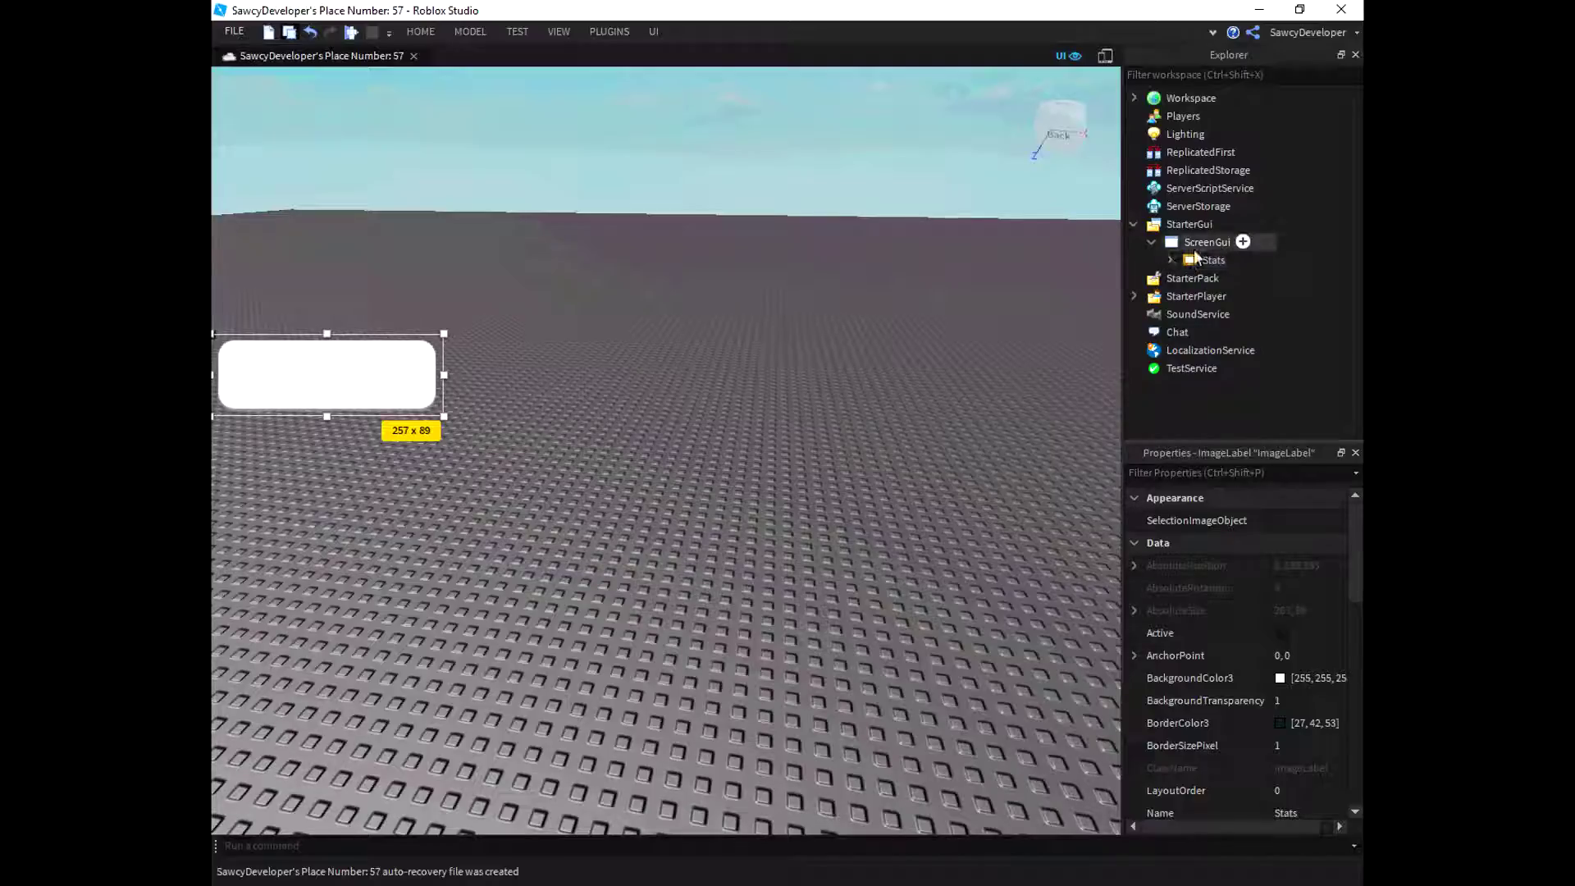
Step: Duplicate the Stats frame and inspect the copied frame's Stats image
click(1202, 241)
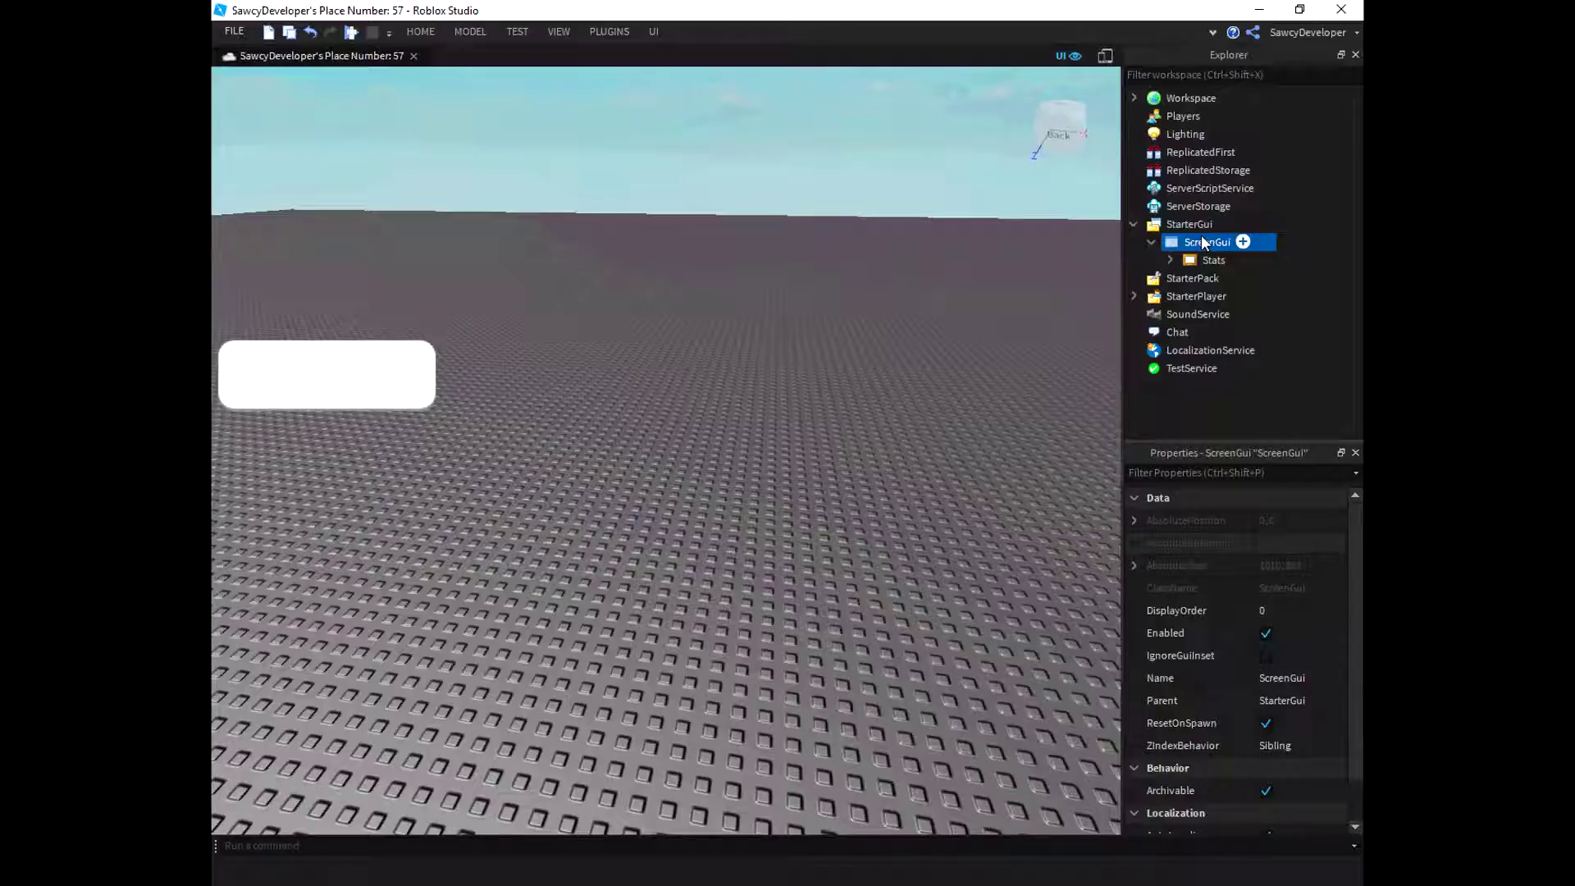
click(1199, 261)
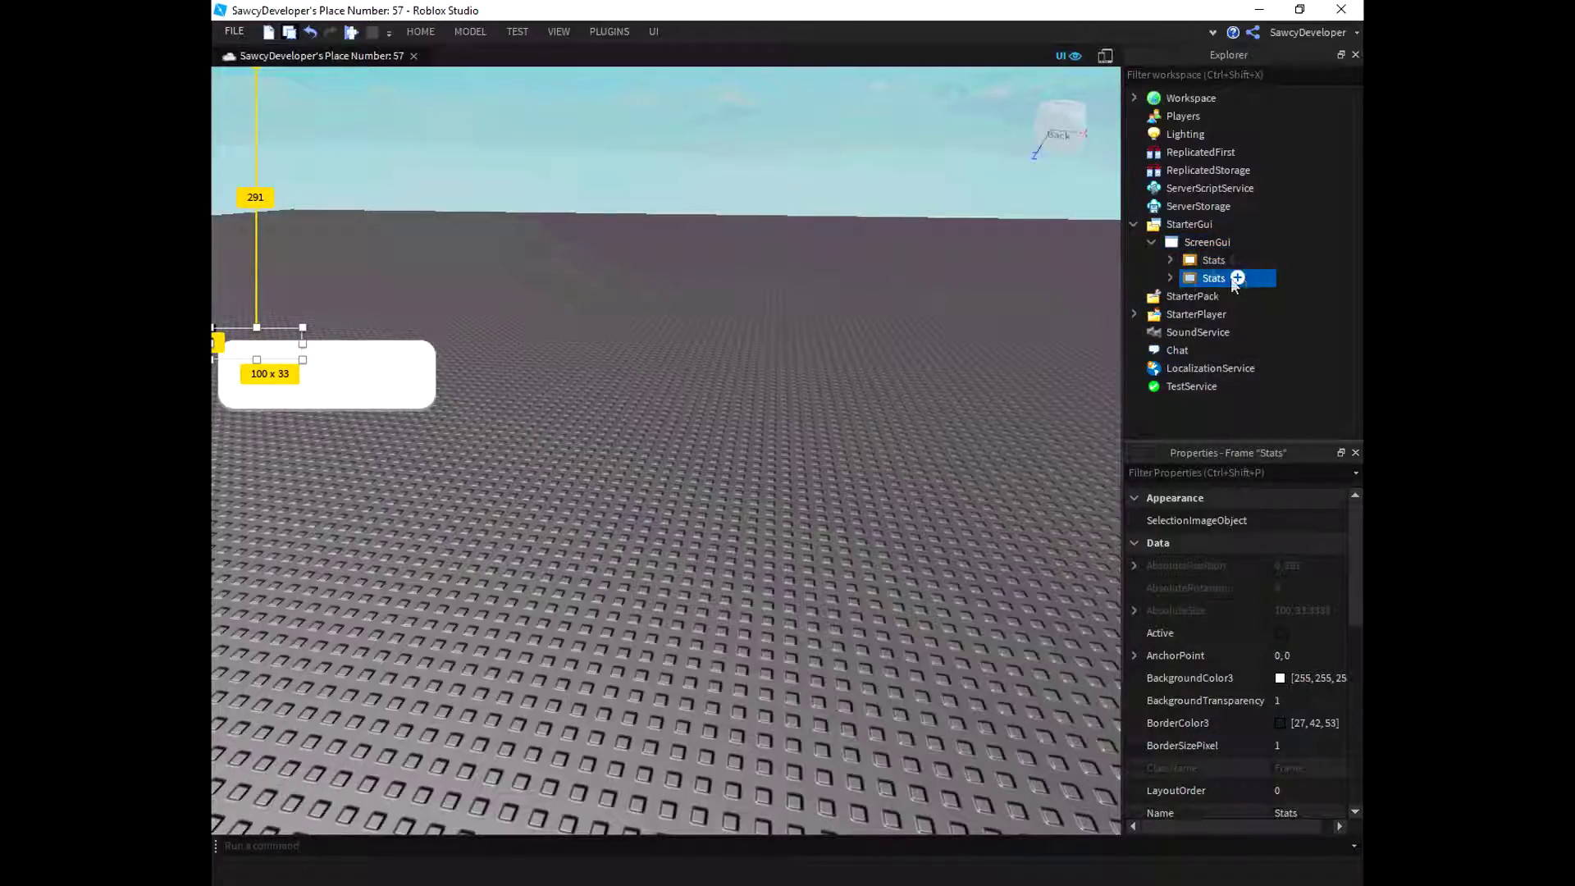
key(ctrl+d)
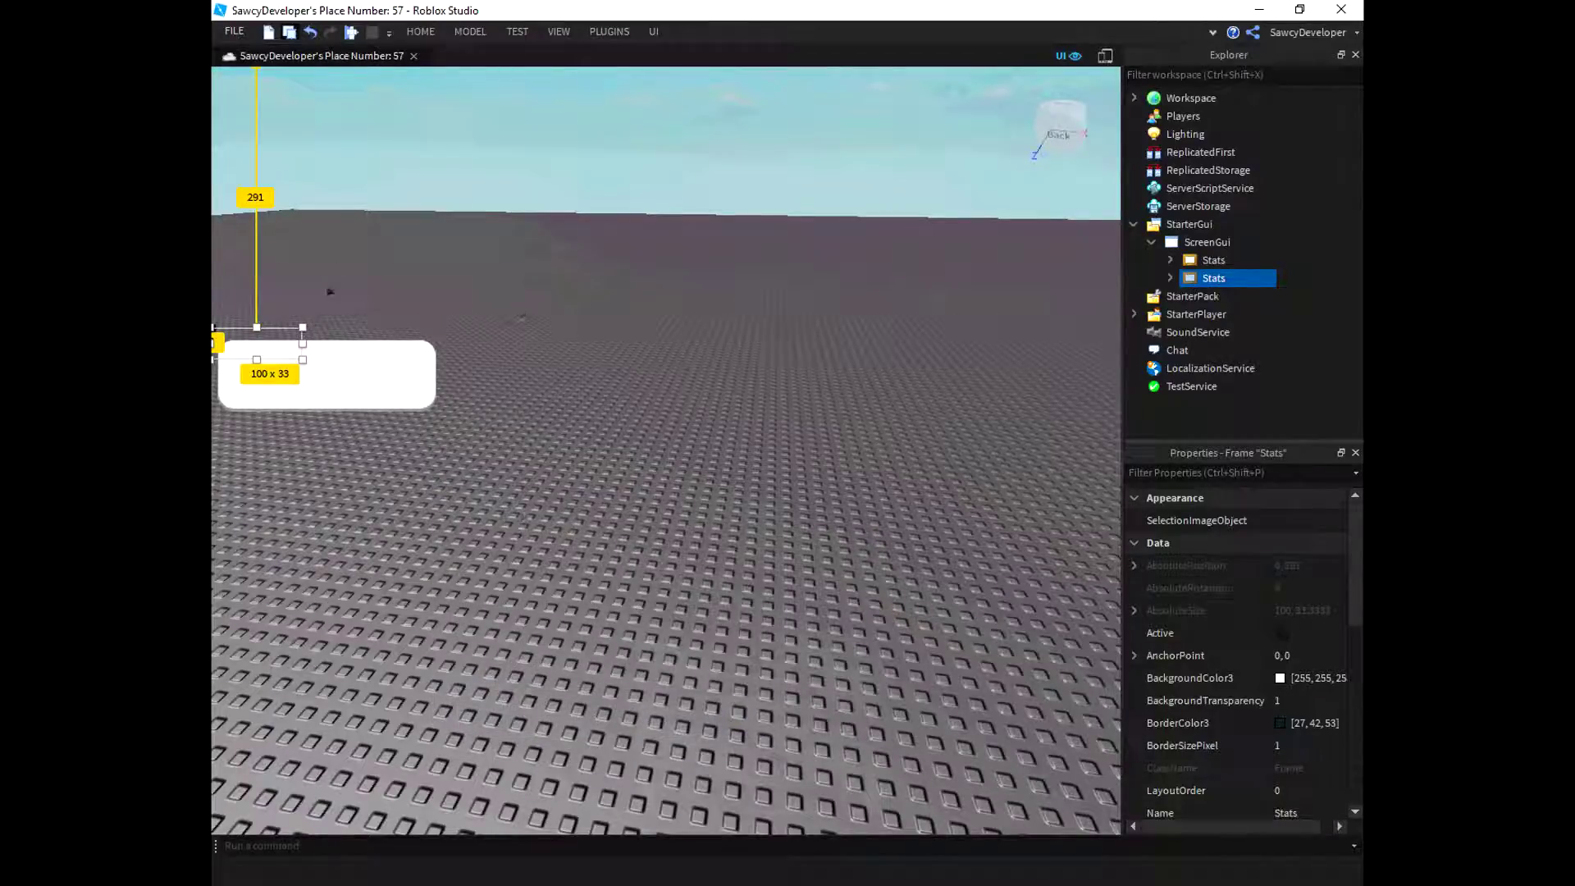
click(1171, 277)
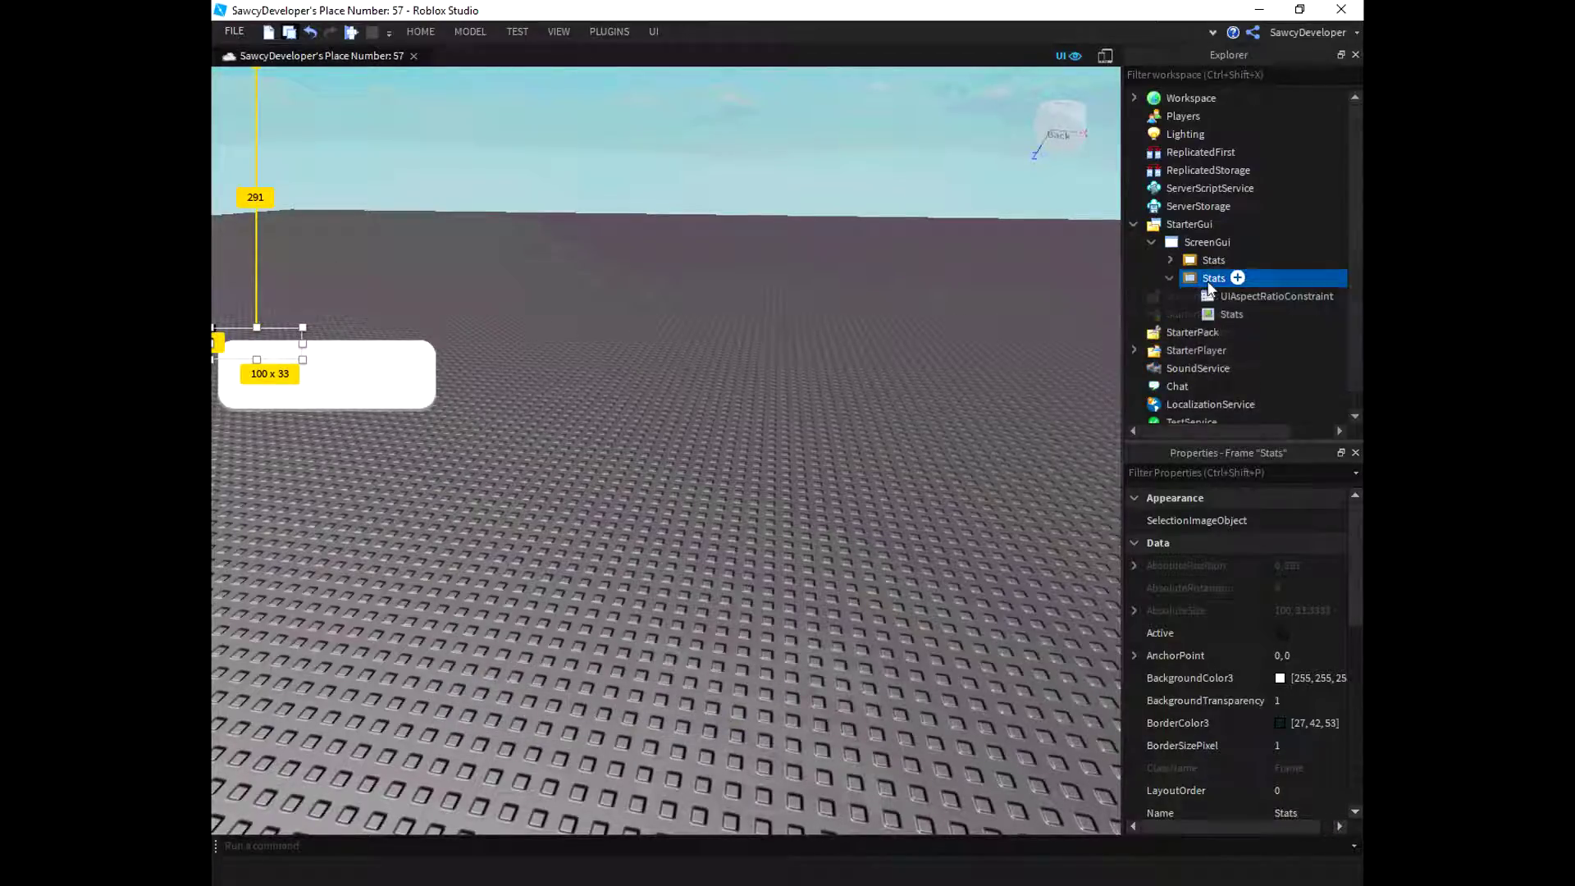
scroll(1209, 287, right, 1)
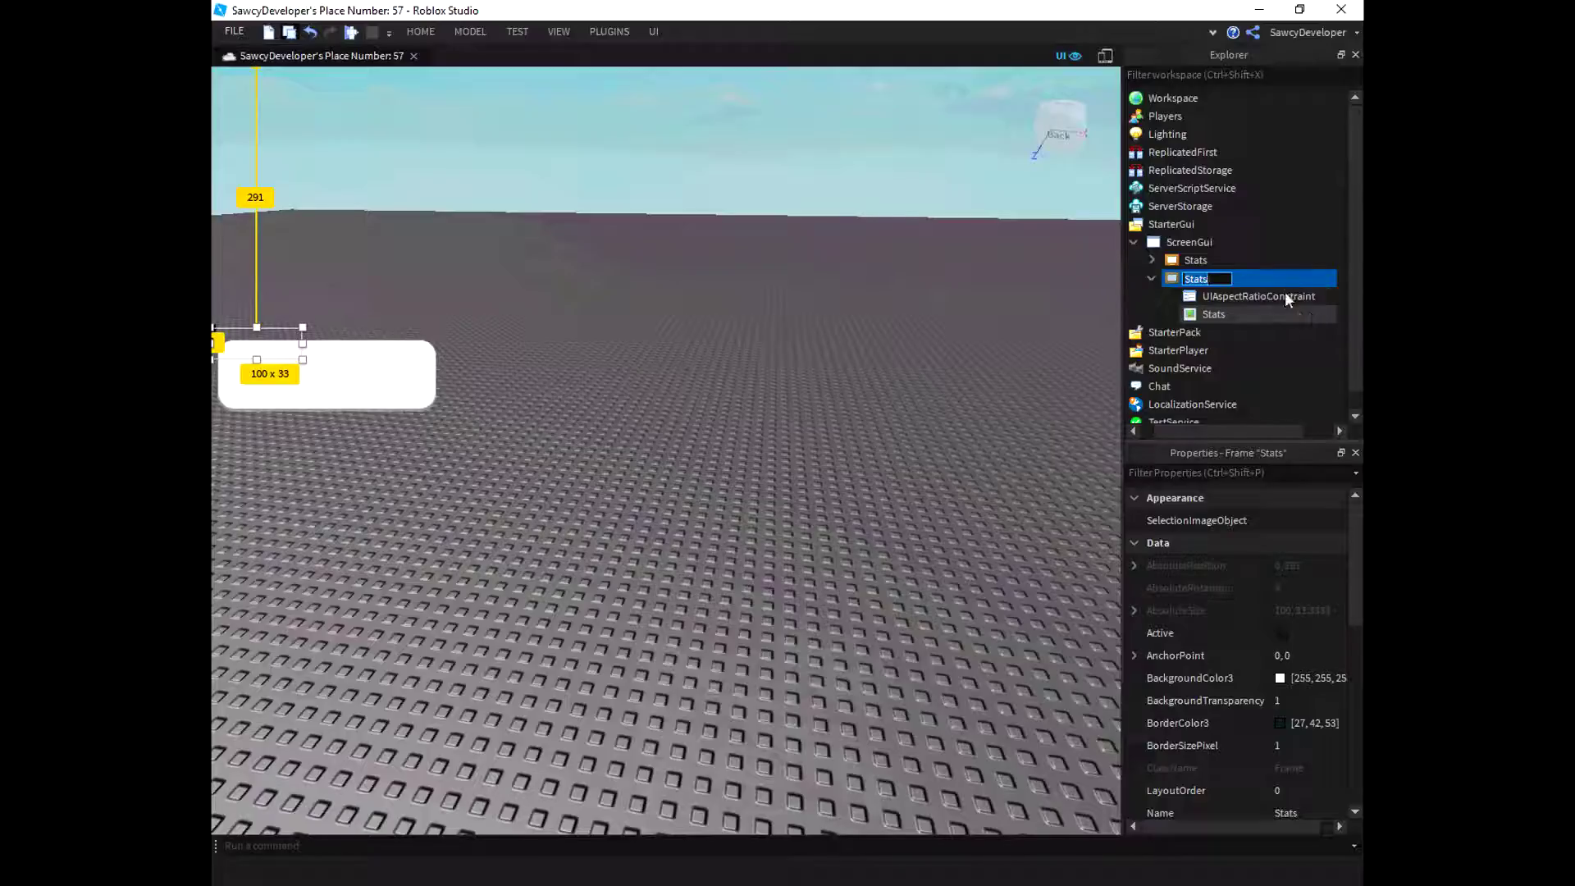
click(1213, 315)
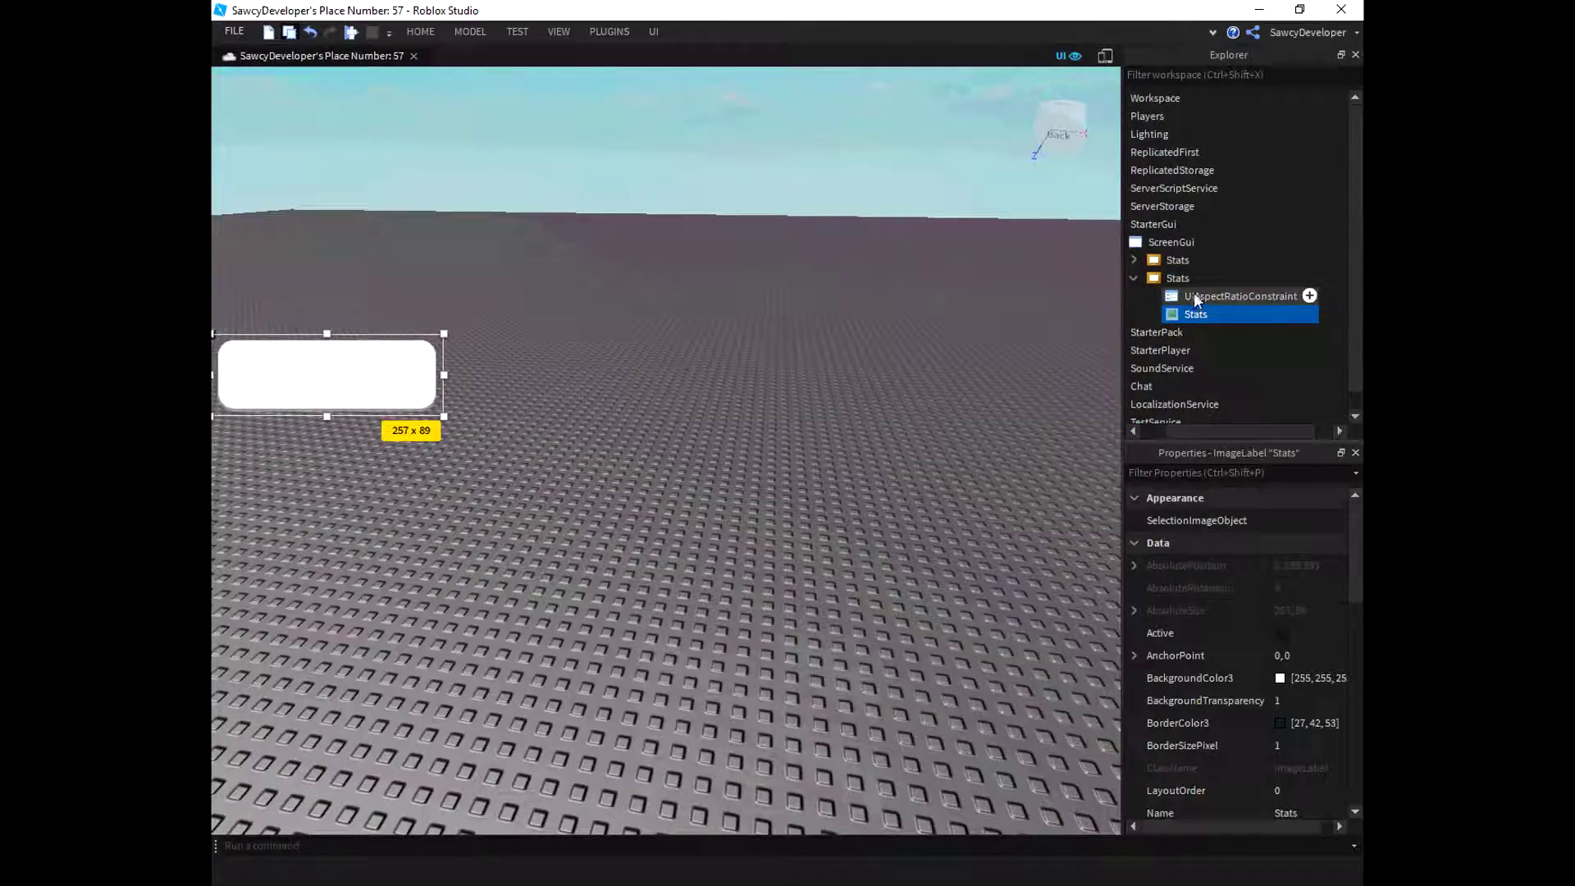
click(1249, 282)
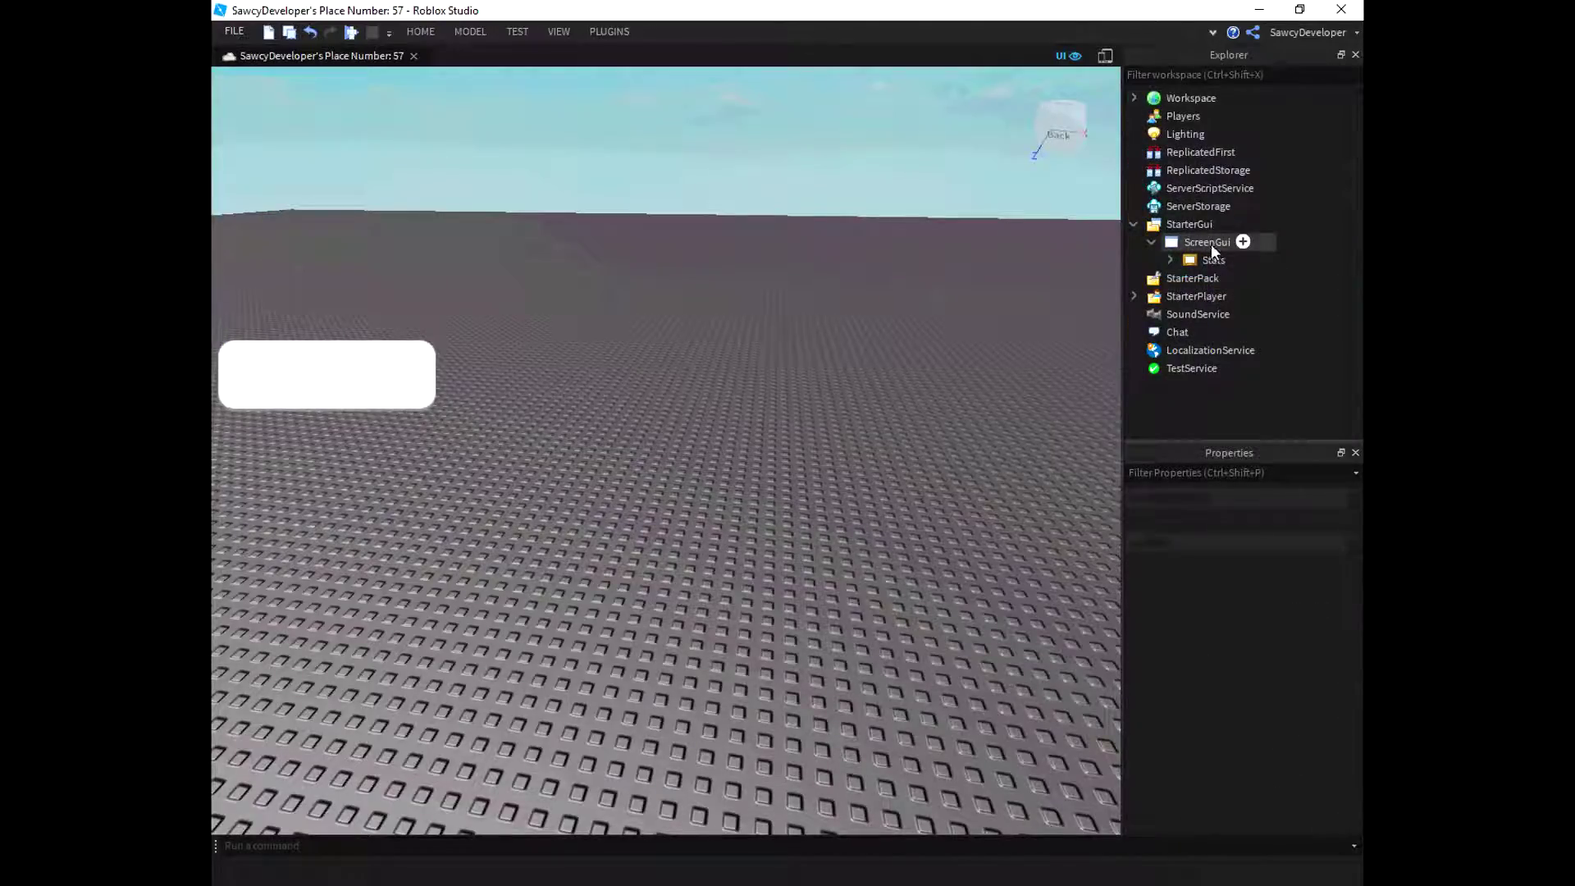
click(1242, 241)
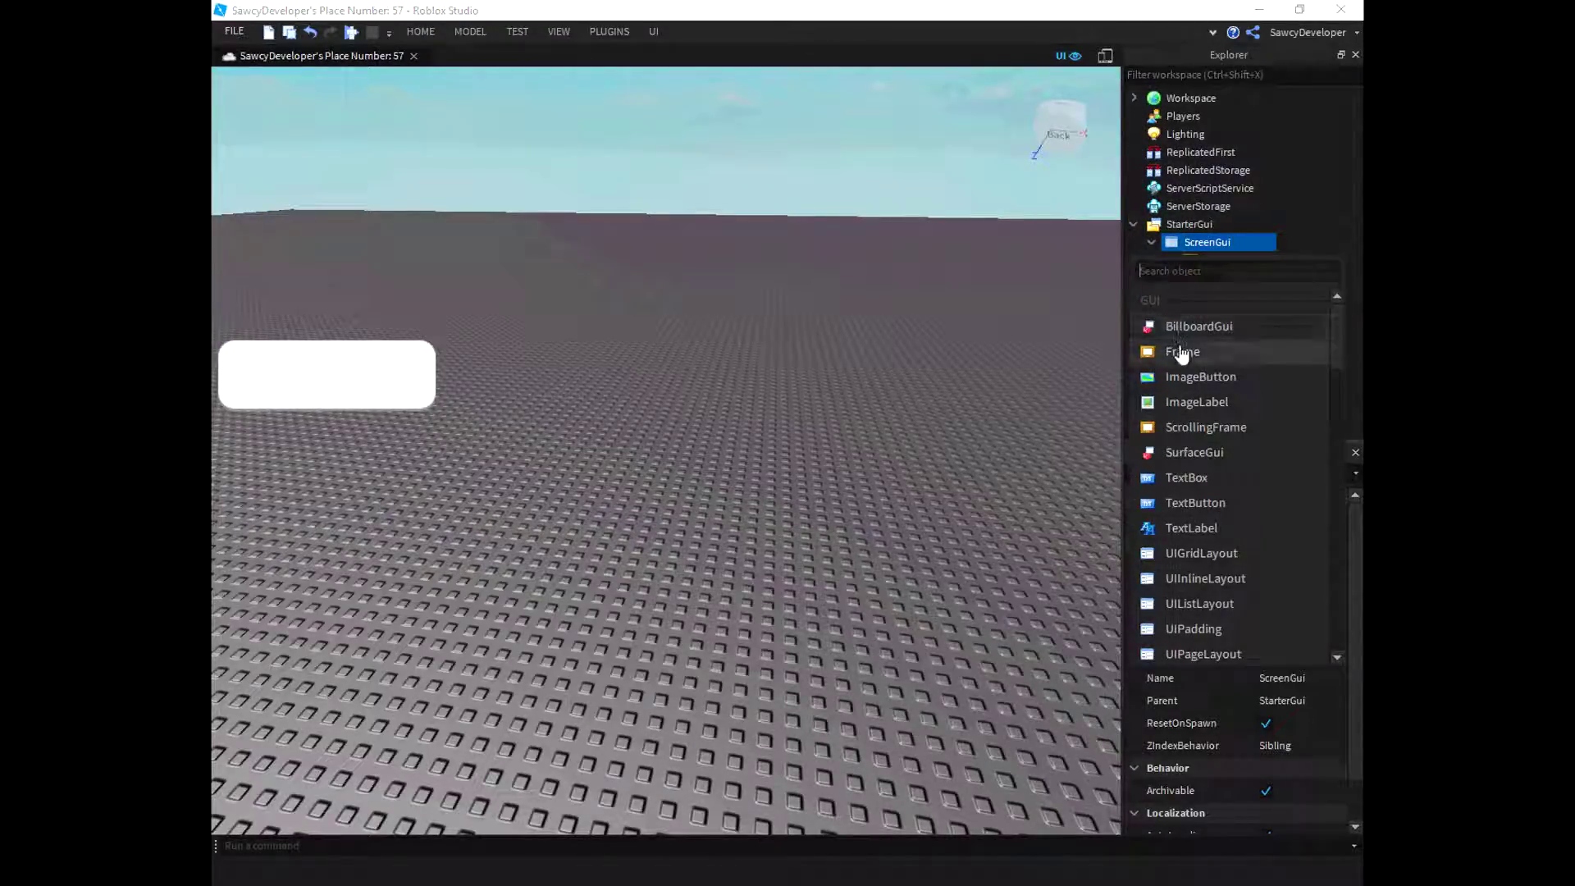
Step: Insert a white 100 x 100 Frame into ScreenGui and drag it below the Stats panel
click(1181, 353)
drag(218, 106, 287, 335)
drag(297, 406, 244, 492)
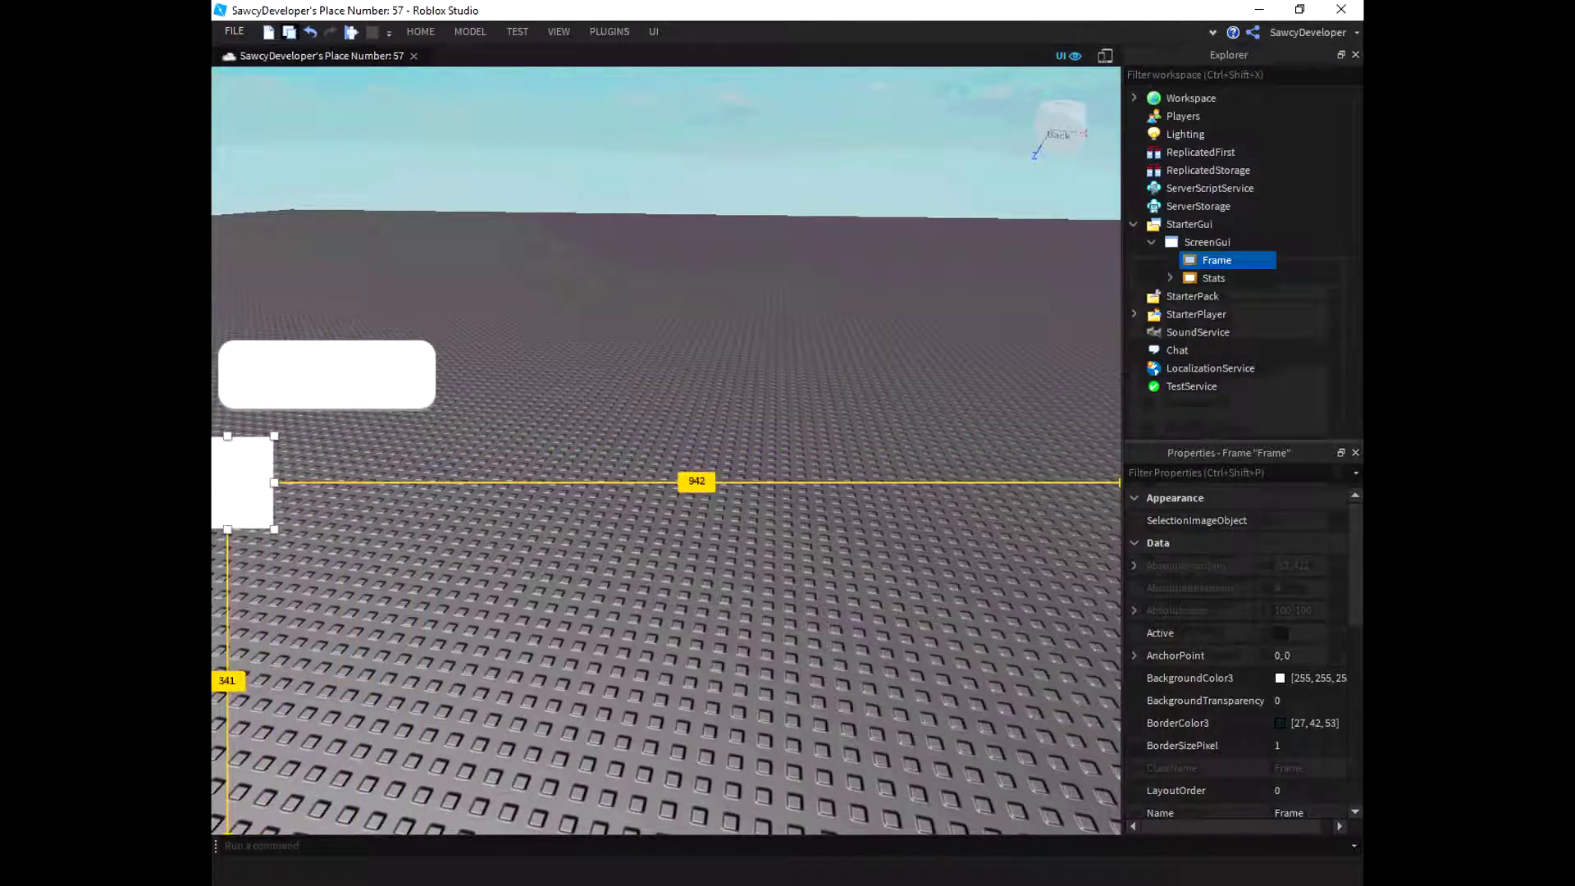
drag(244, 484, 273, 489)
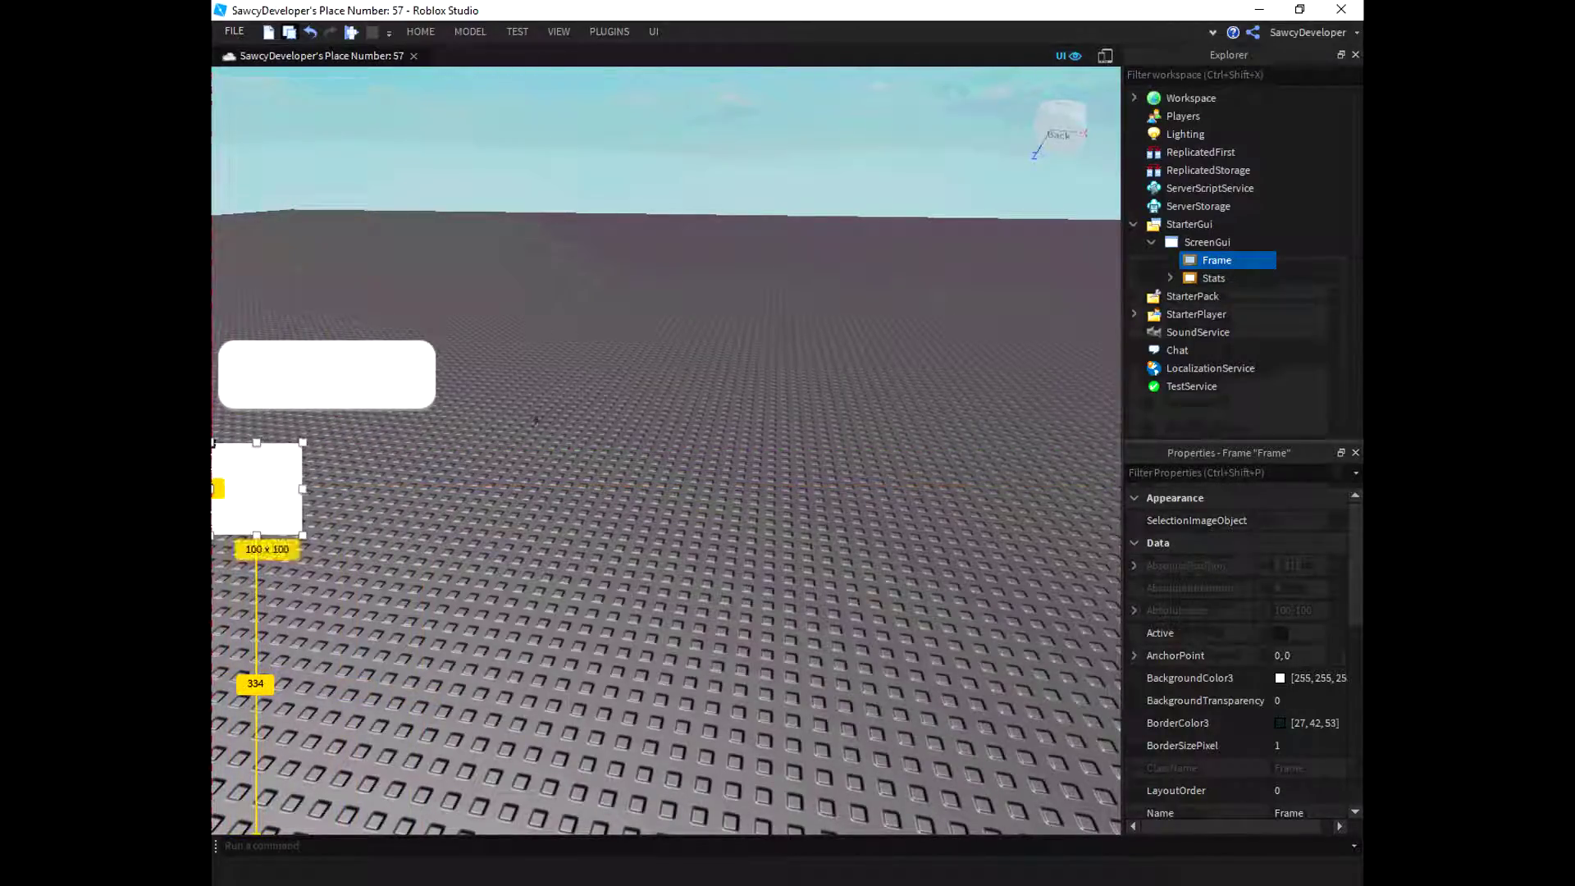
double_click(1214, 262)
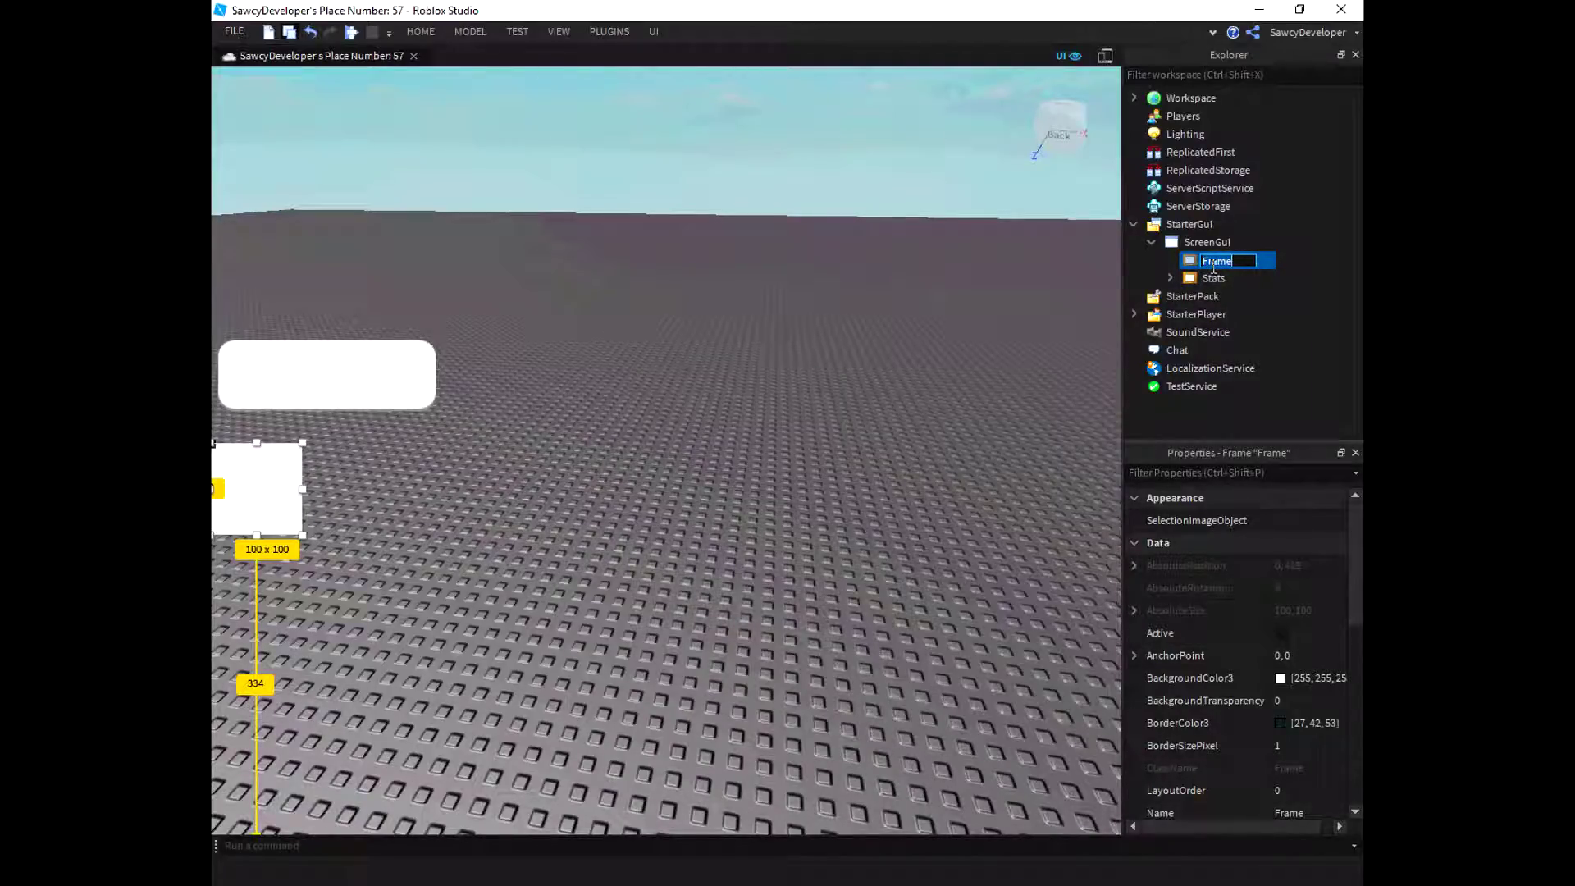
click(1204, 279)
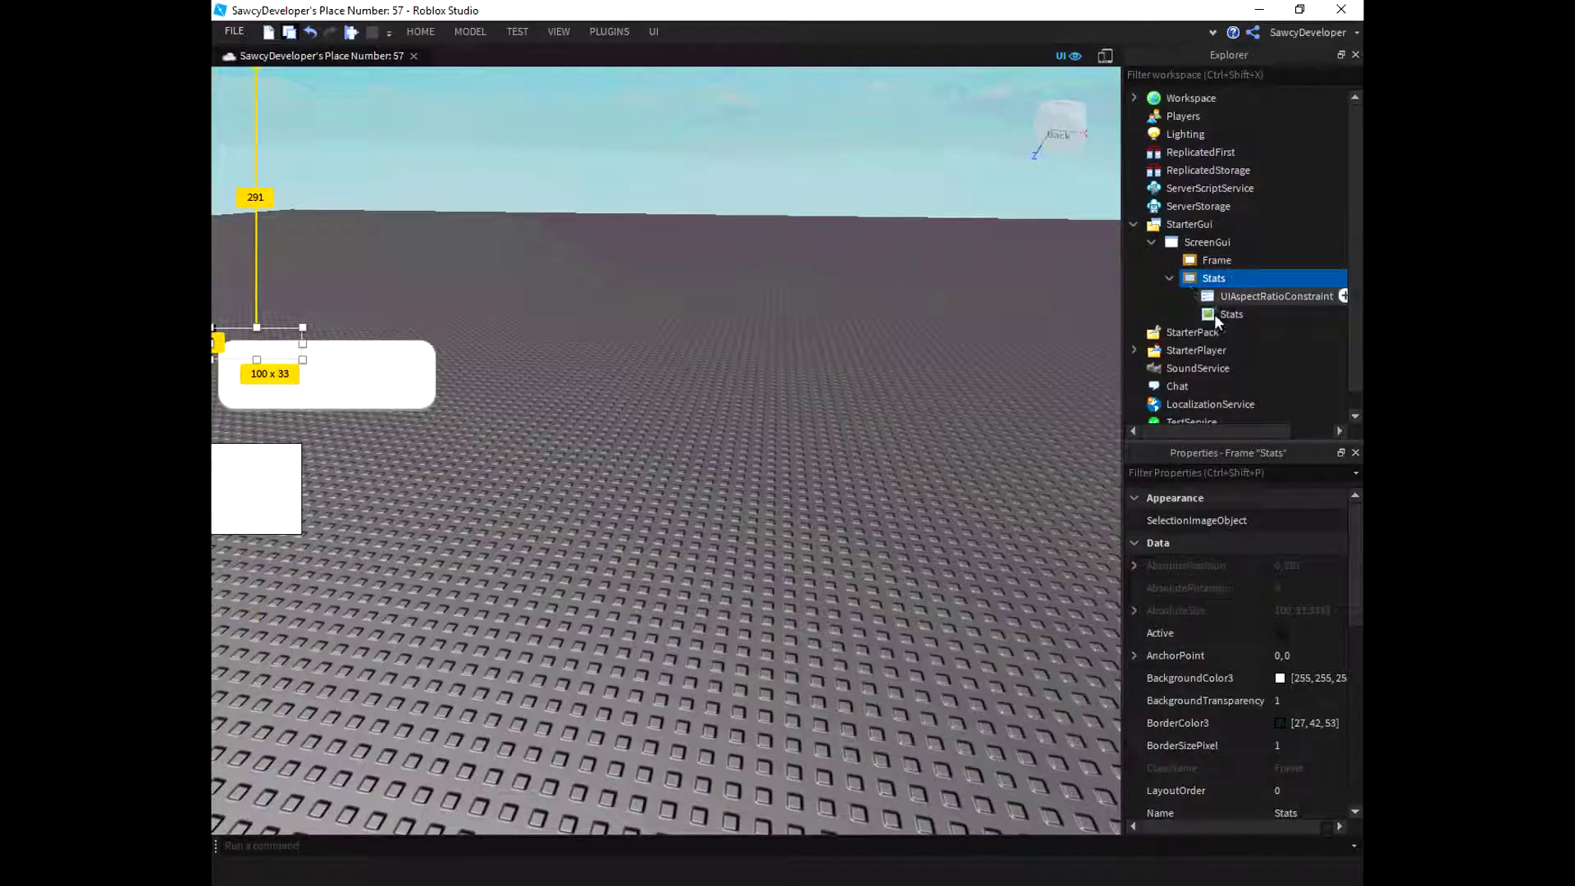
click(1201, 278)
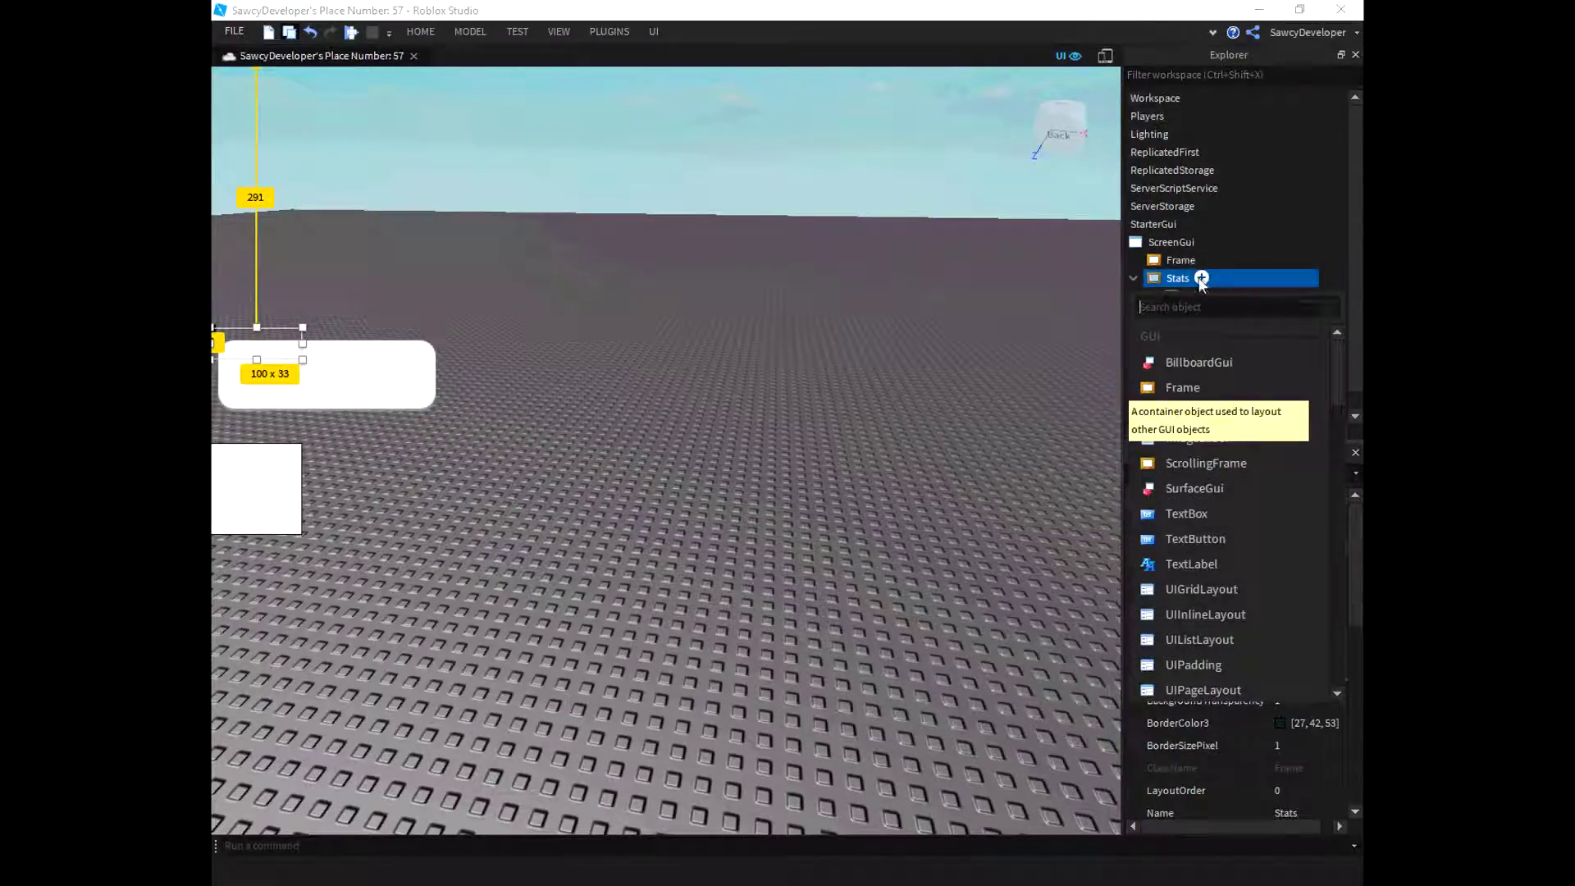
Step: Insert a Frame in Stats, size it to 249 x 89, and move the Stats image into it
click(1183, 387)
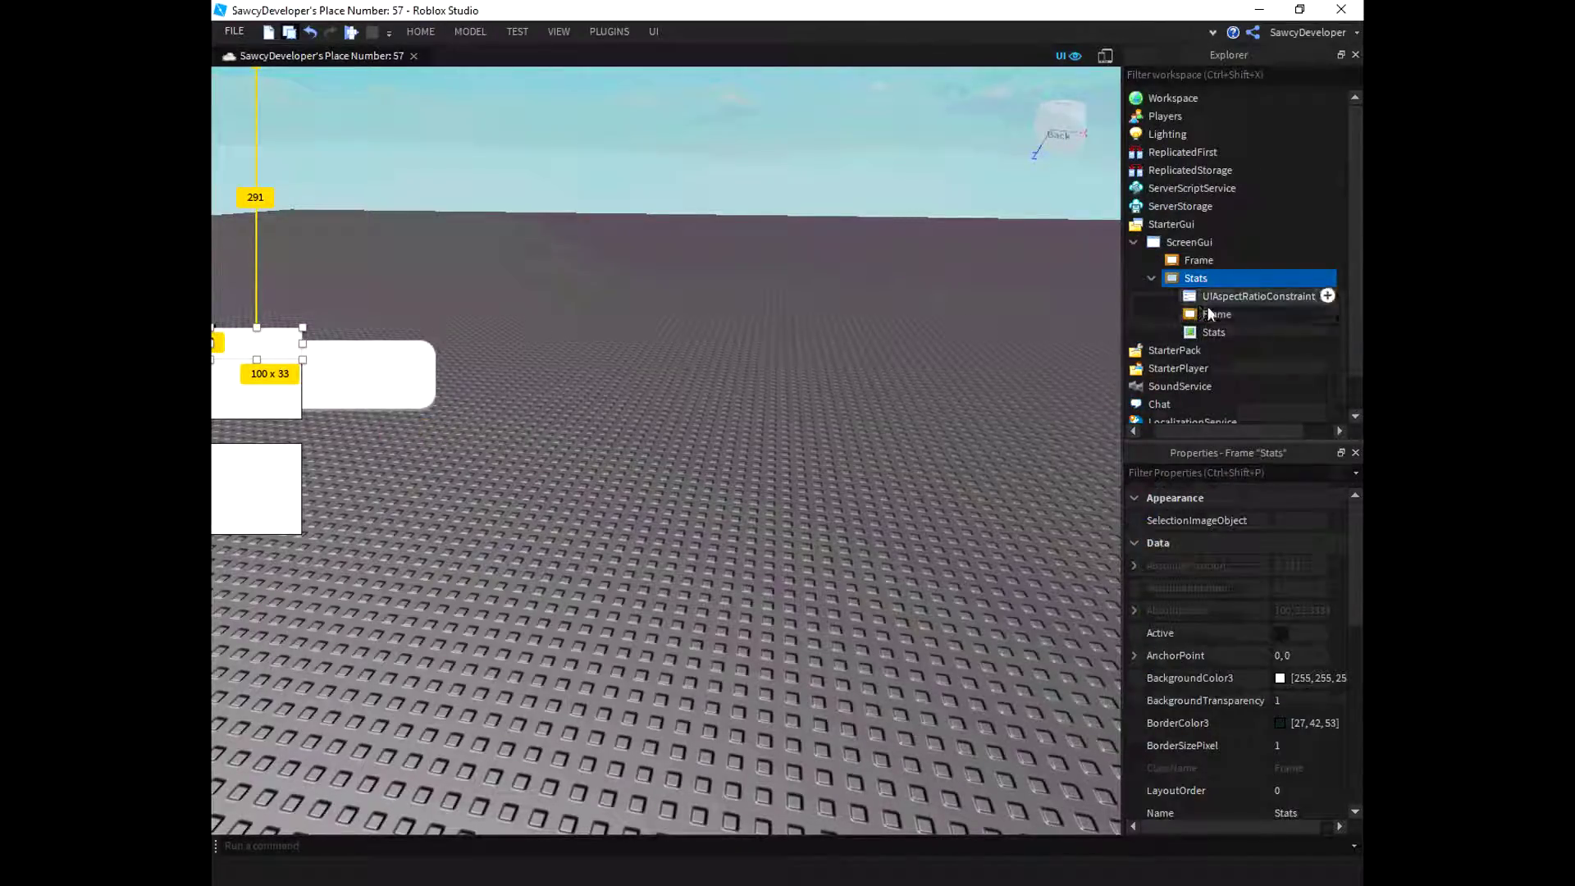
drag(272, 364, 256, 366)
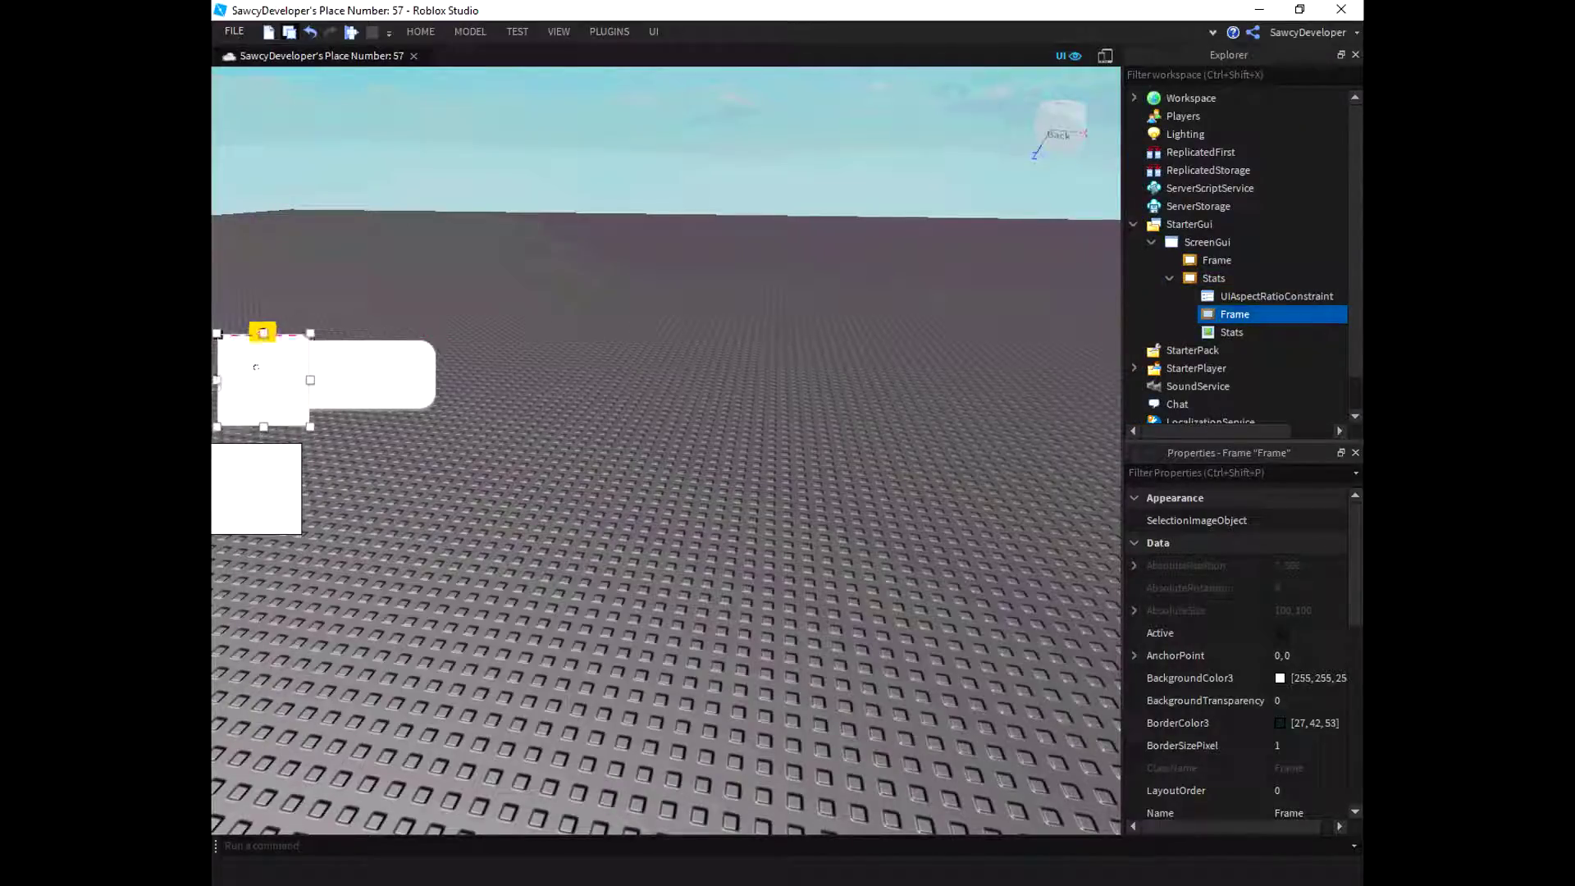
drag(246, 412, 425, 359)
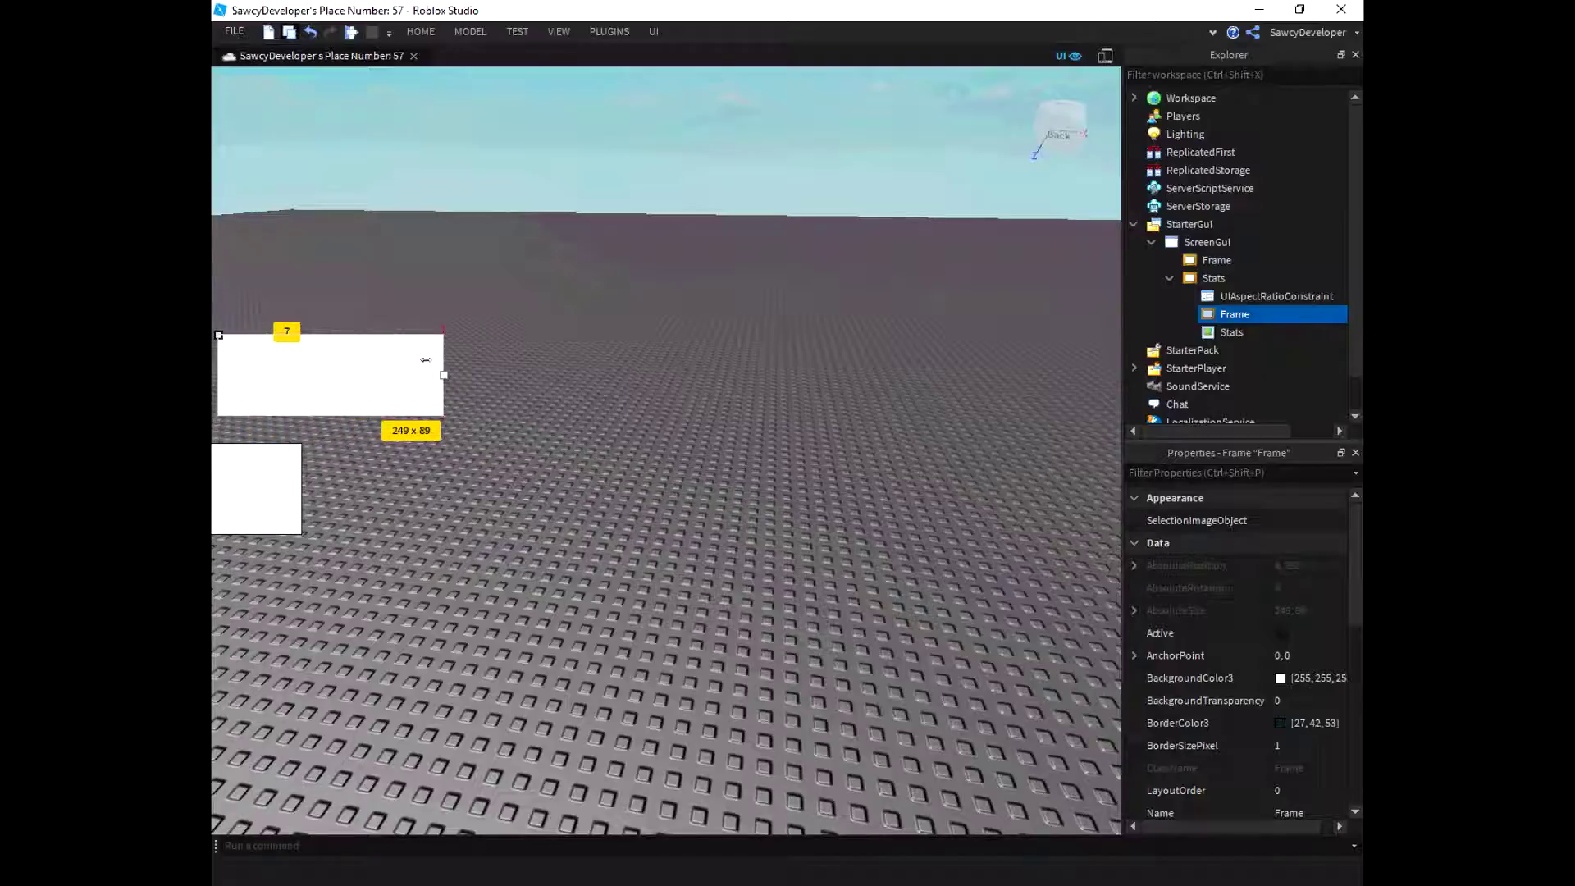
drag(1231, 332, 1234, 315)
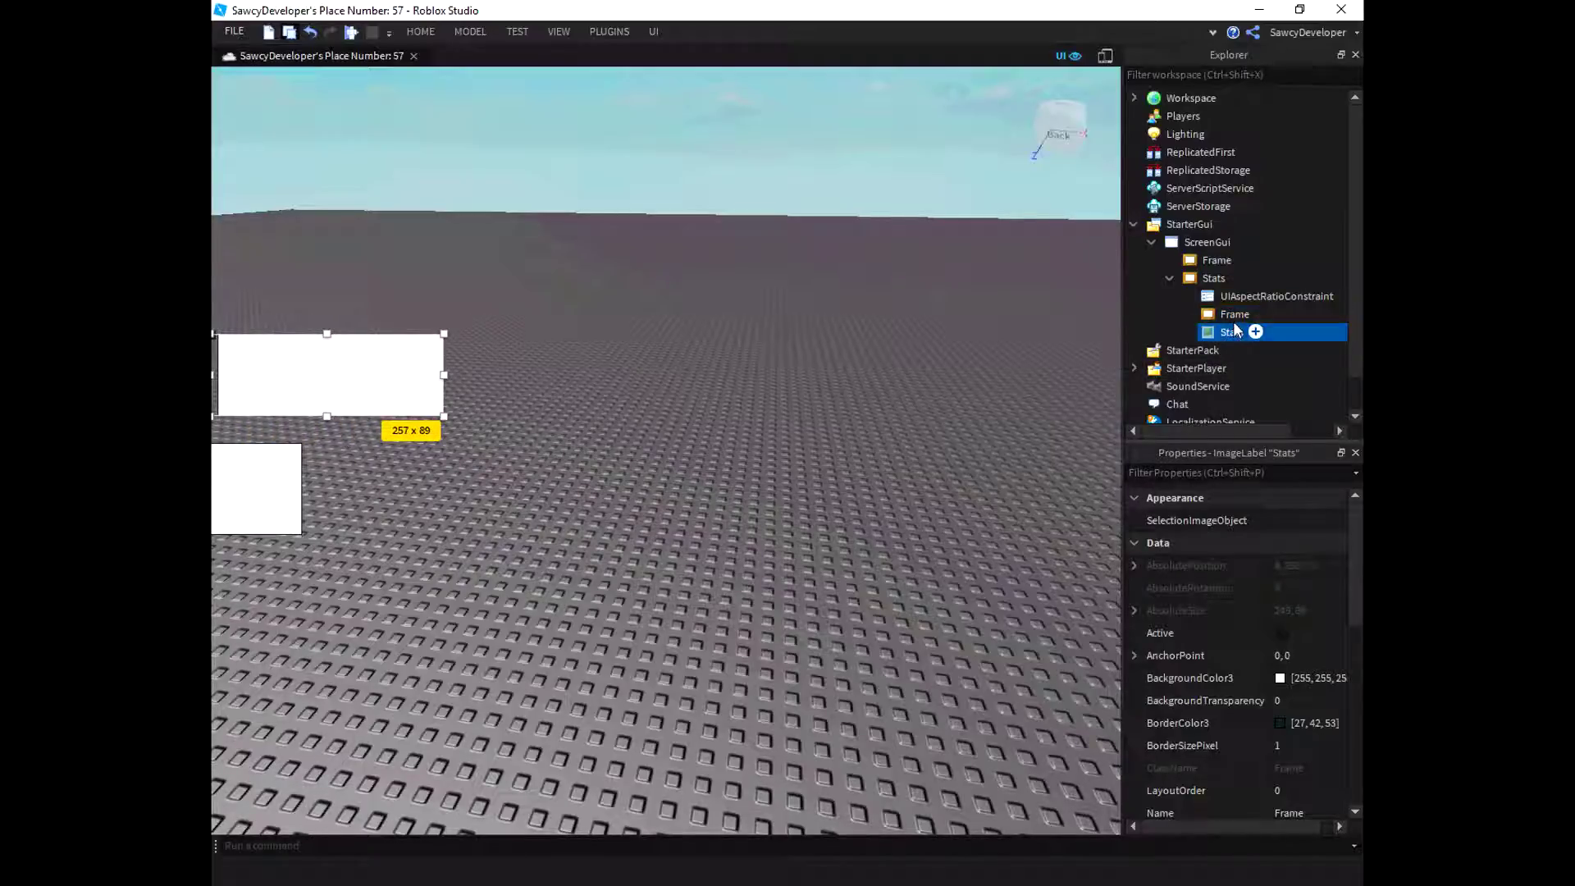
Step: Give the new frame BackgroundTransparency 1, realign the image, and rename the frame Stats
click(1228, 315)
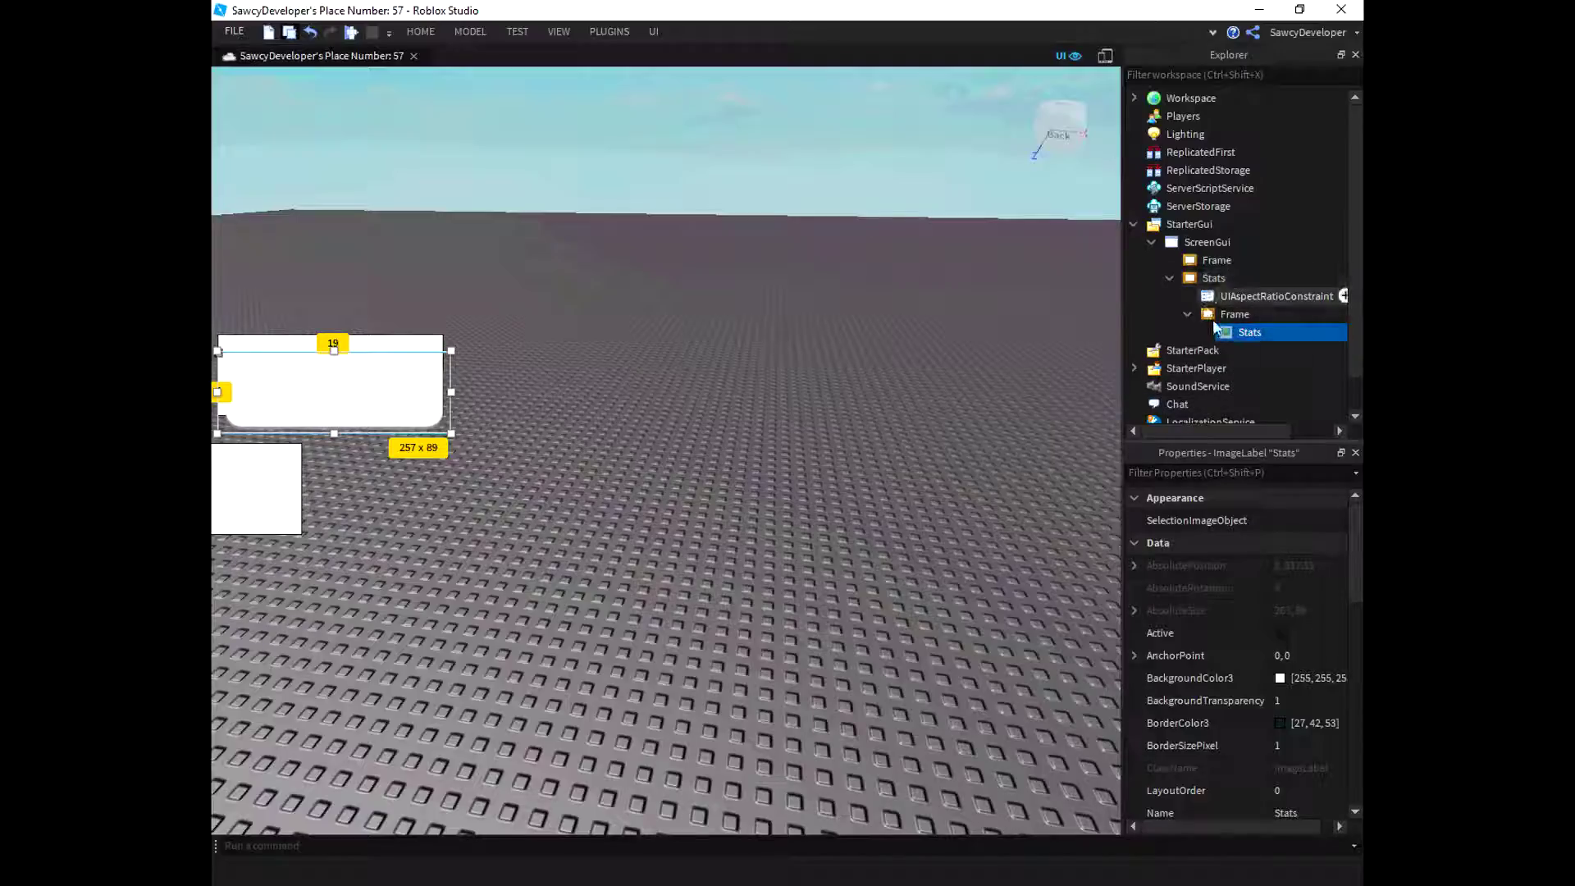
click(1279, 700)
text(1)
key(Return)
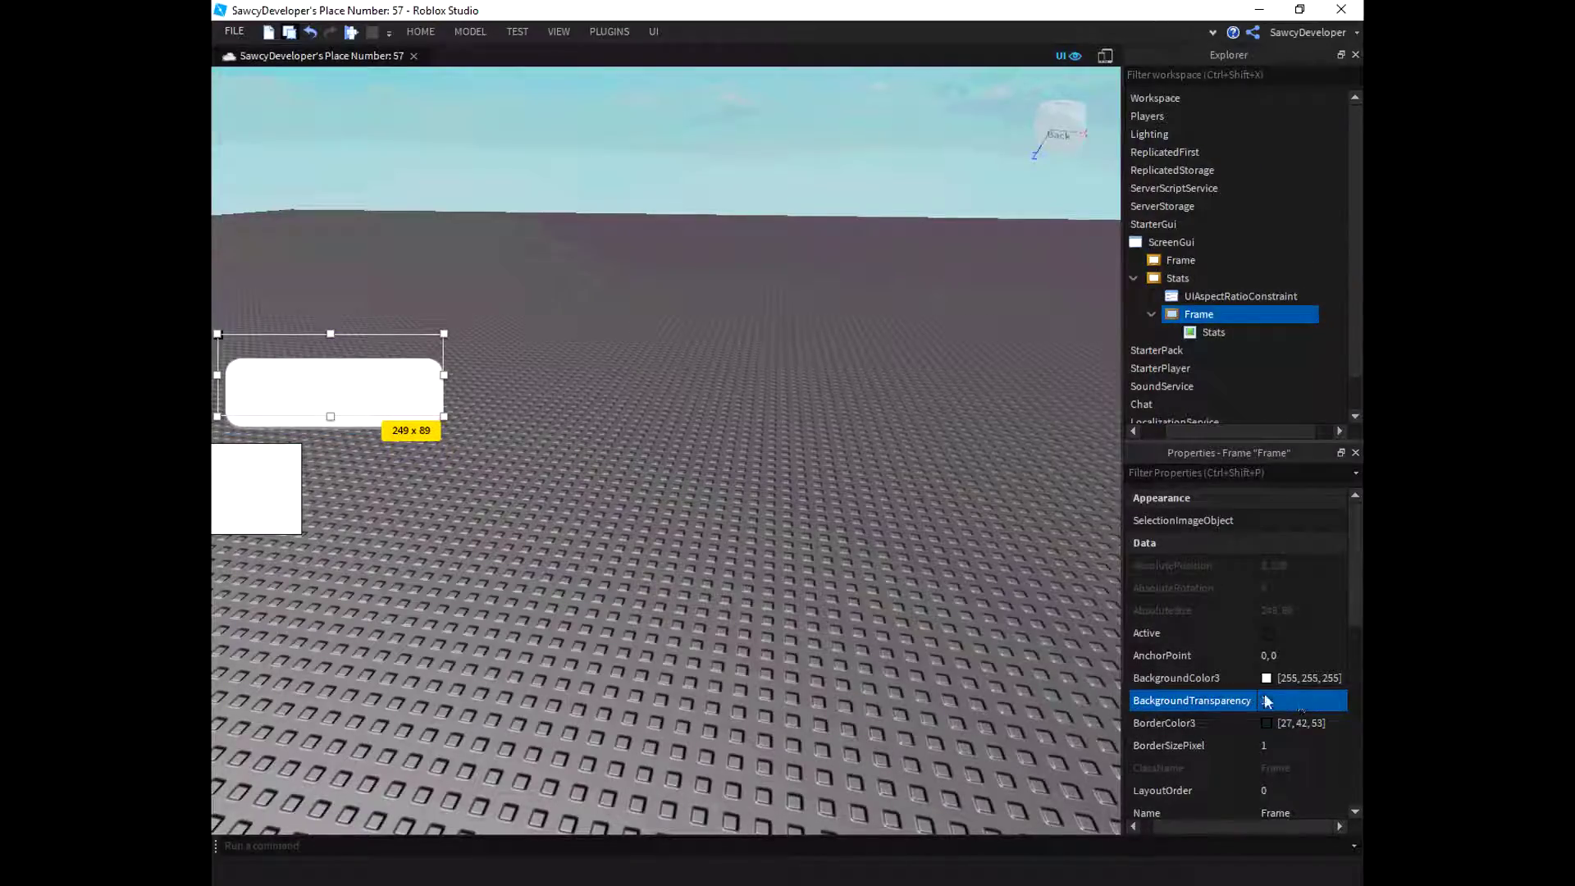
click(1214, 332)
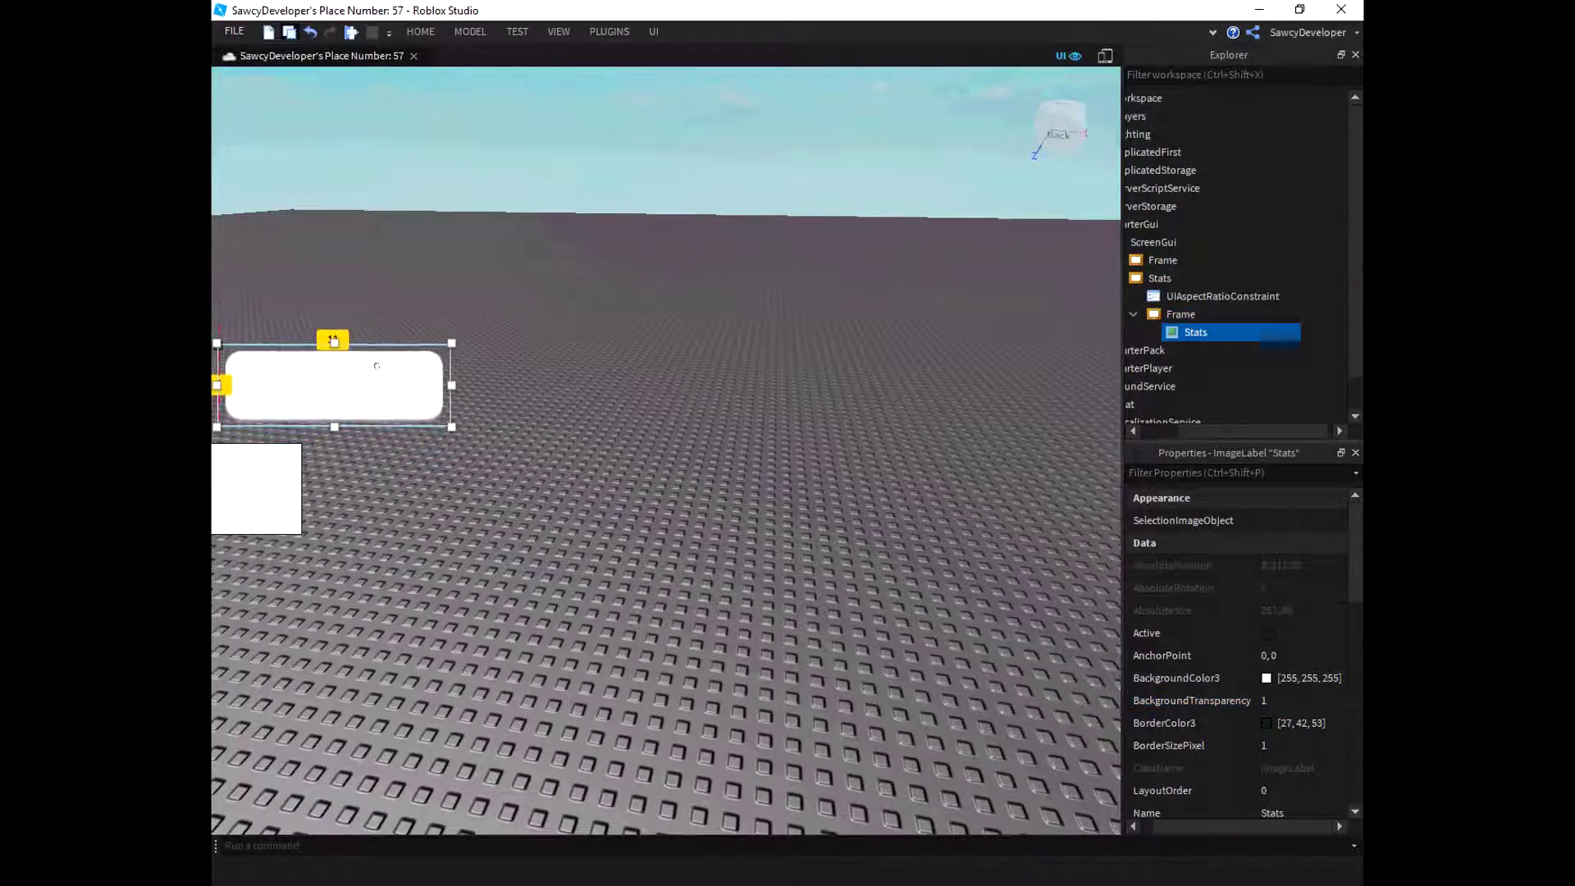
drag(376, 356, 376, 355)
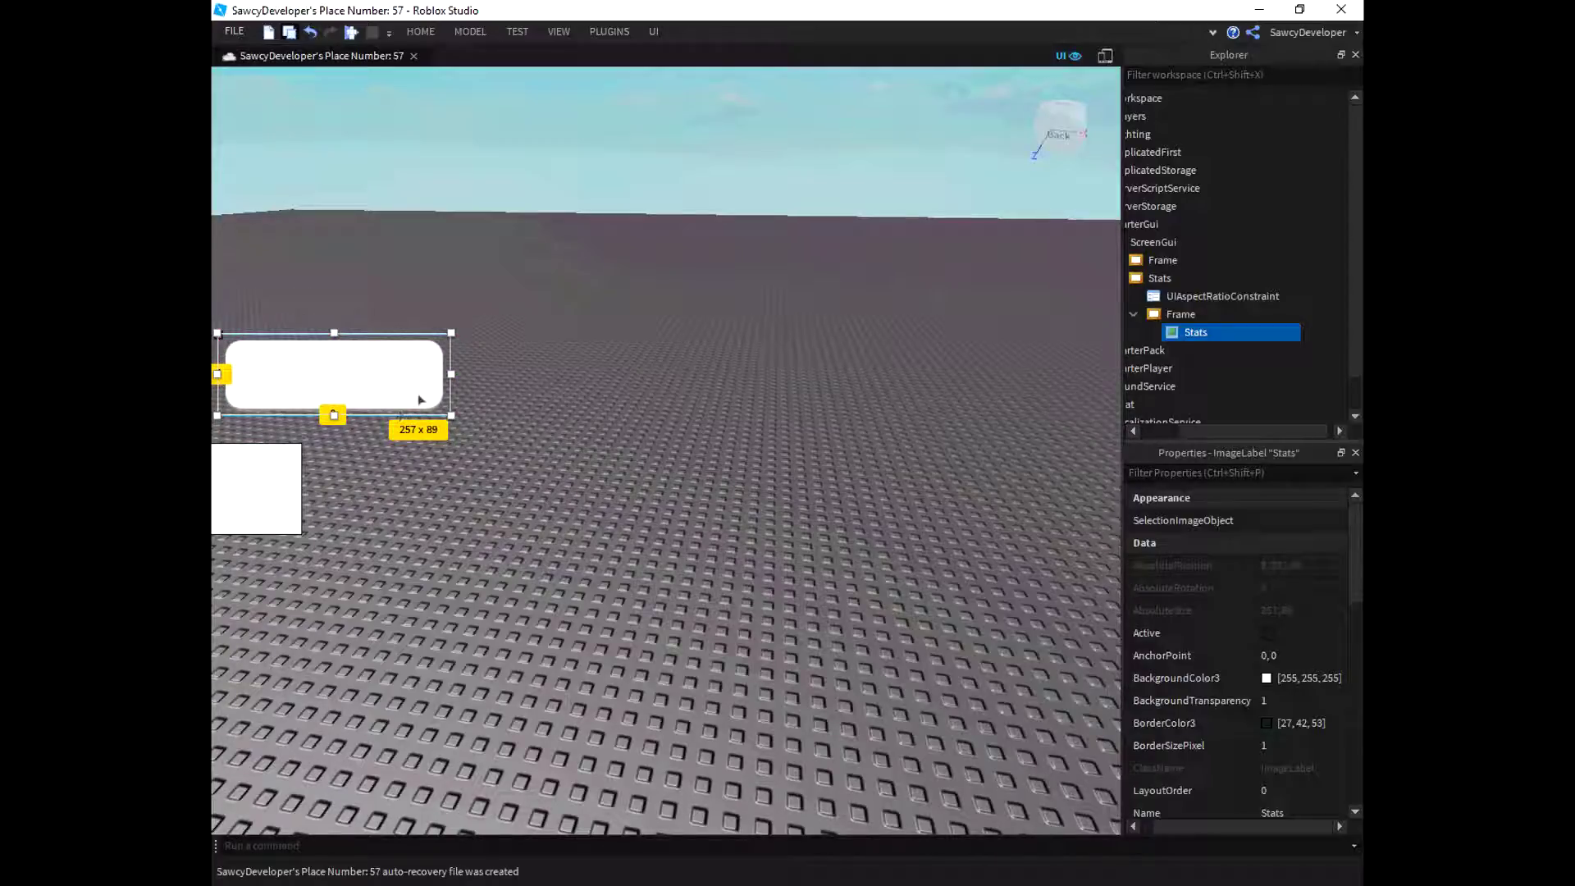
click(1174, 317)
click(1175, 317)
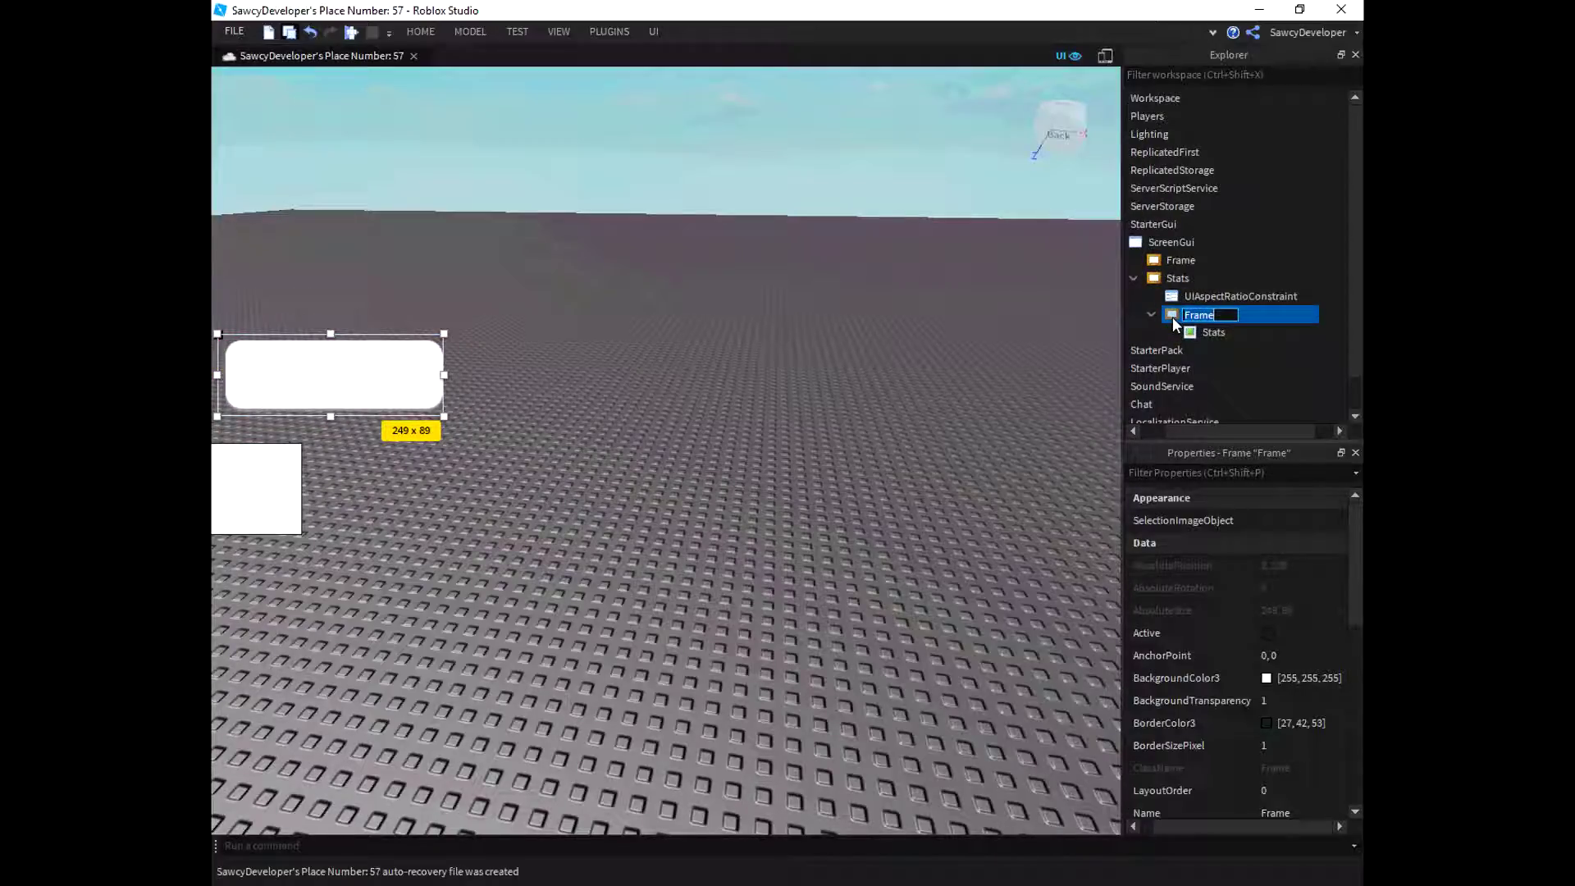
text(Sa)
text(t)
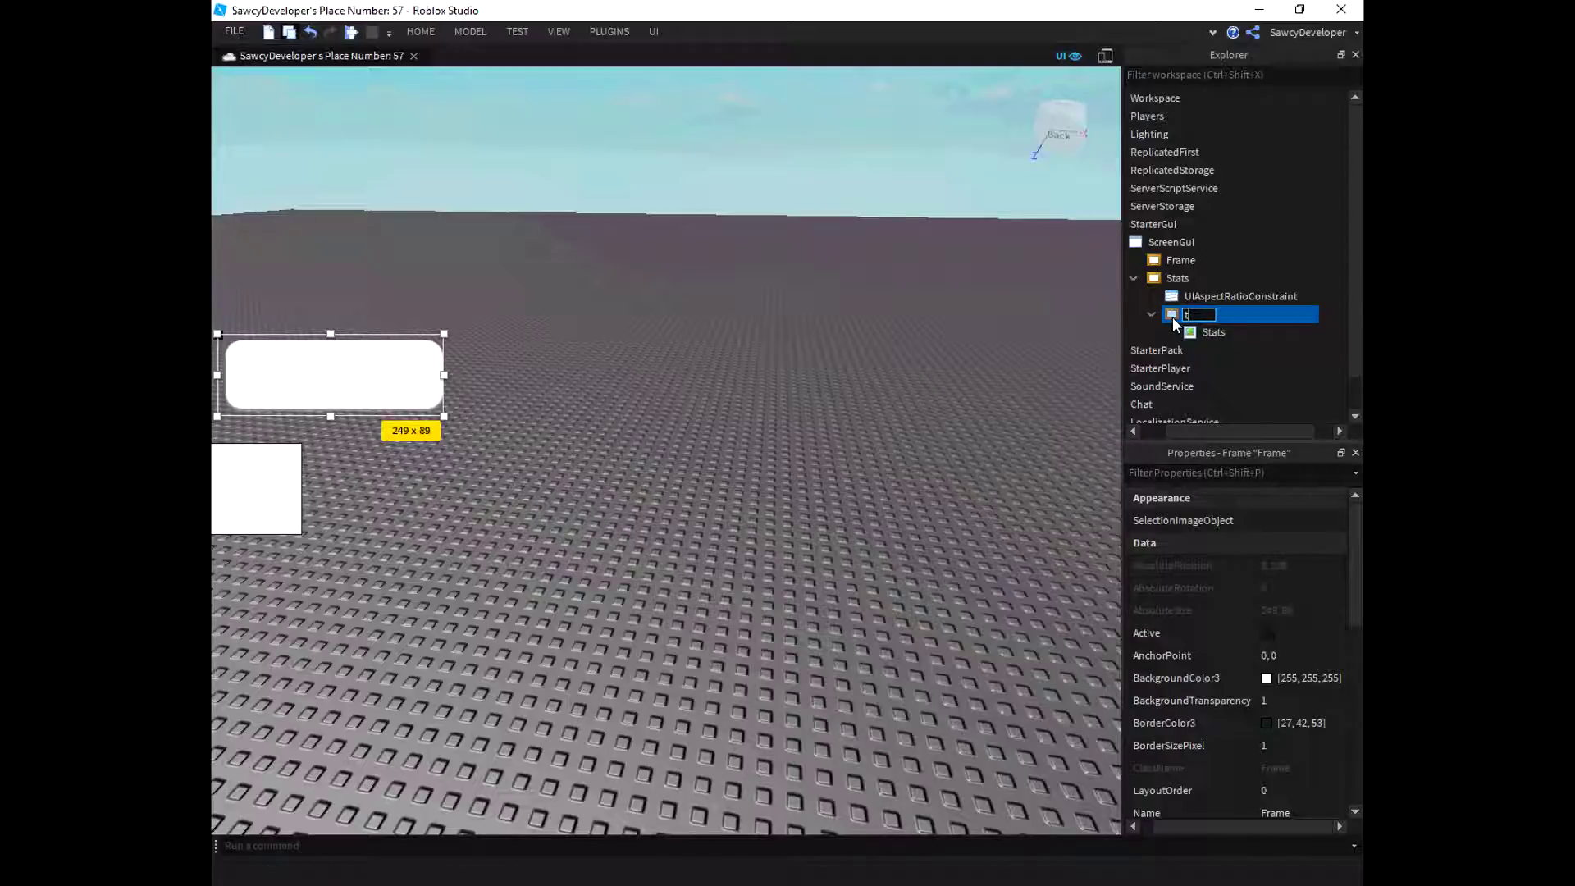
text(a)
text(tat)
text(s)
key(Return)
Step: Rename the outer frame Main and place the white Frame inside it above the panel as Buttons
mouse_move(1173, 259)
mouse_down()
mouse_move(1169, 297)
mouse_move(1189, 277)
mouse_up()
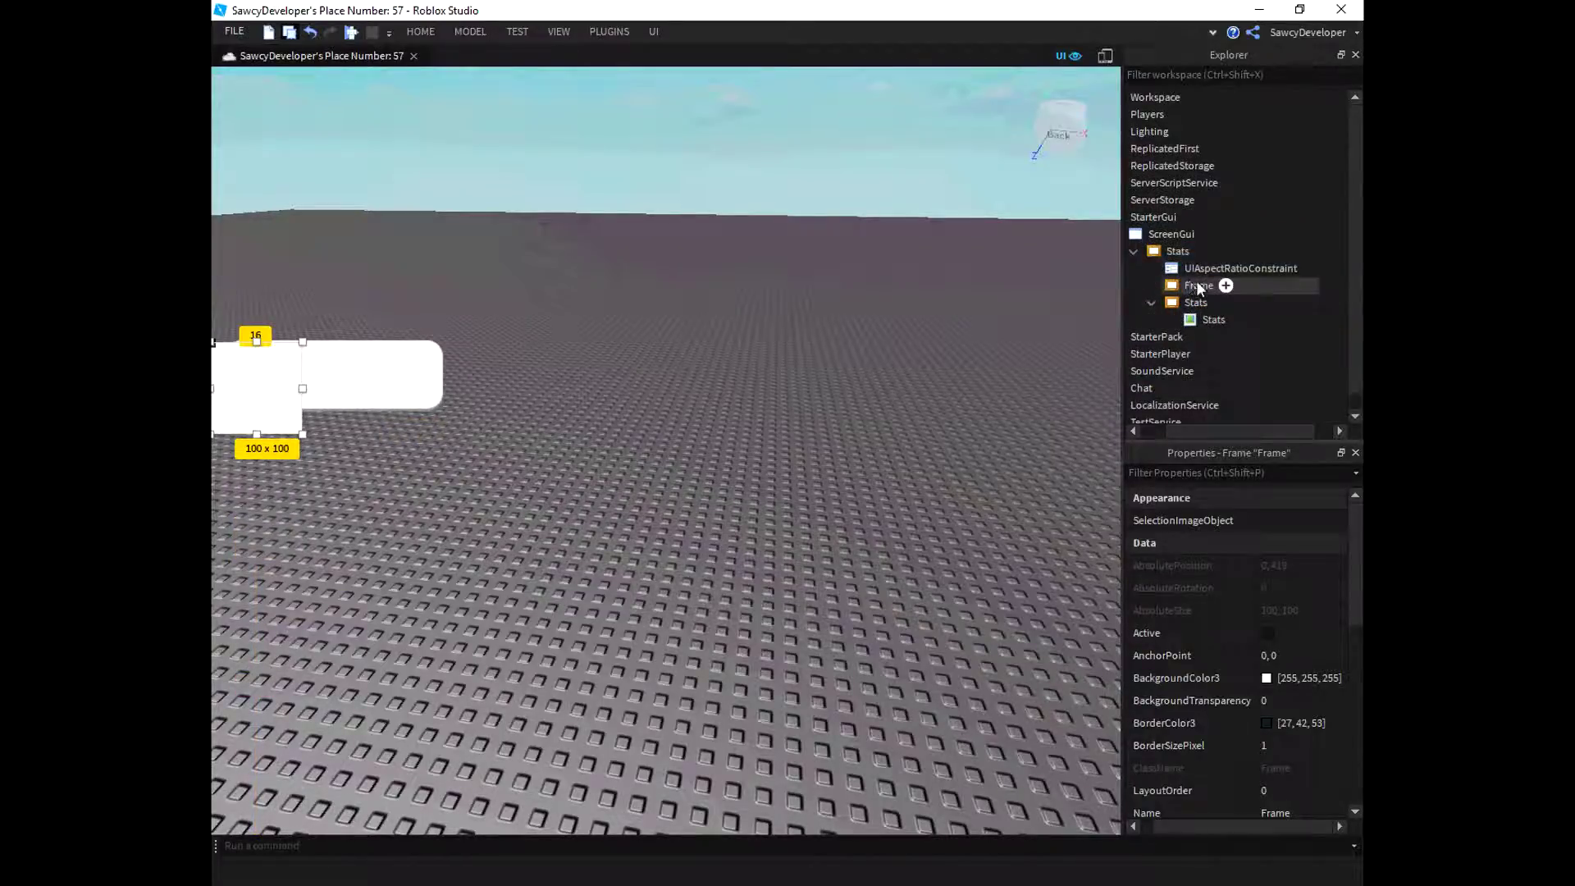
click(1228, 252)
click(1229, 254)
text(Main)
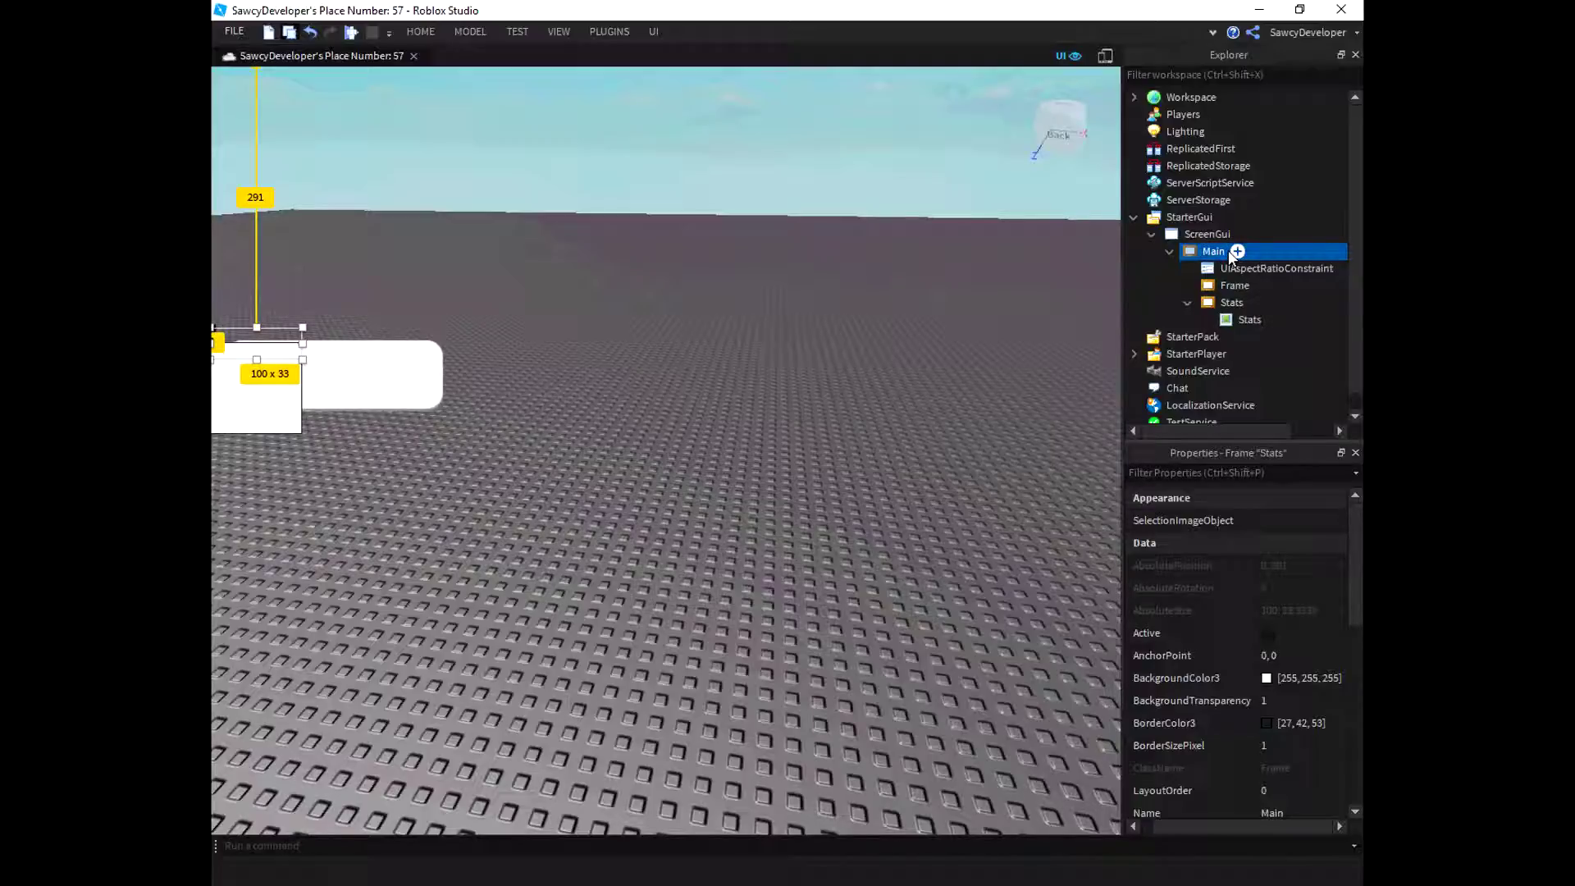
click(1230, 285)
mouse_move(223, 377)
mouse_down()
mouse_move(228, 441)
mouse_move(217, 352)
mouse_move(249, 263)
mouse_up()
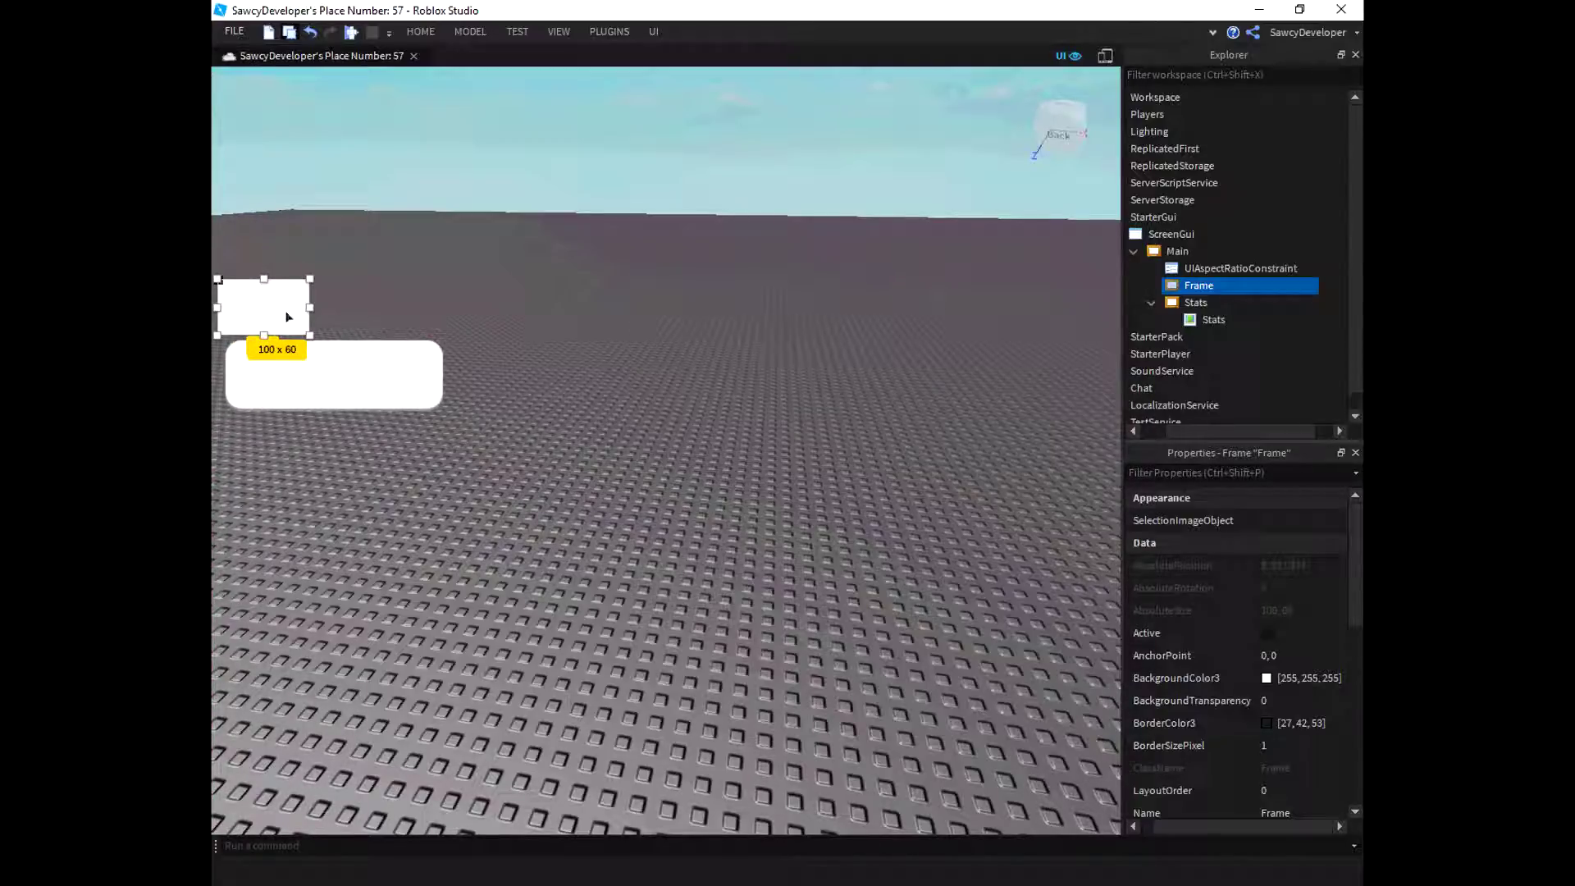
click(1203, 286)
click(1233, 285)
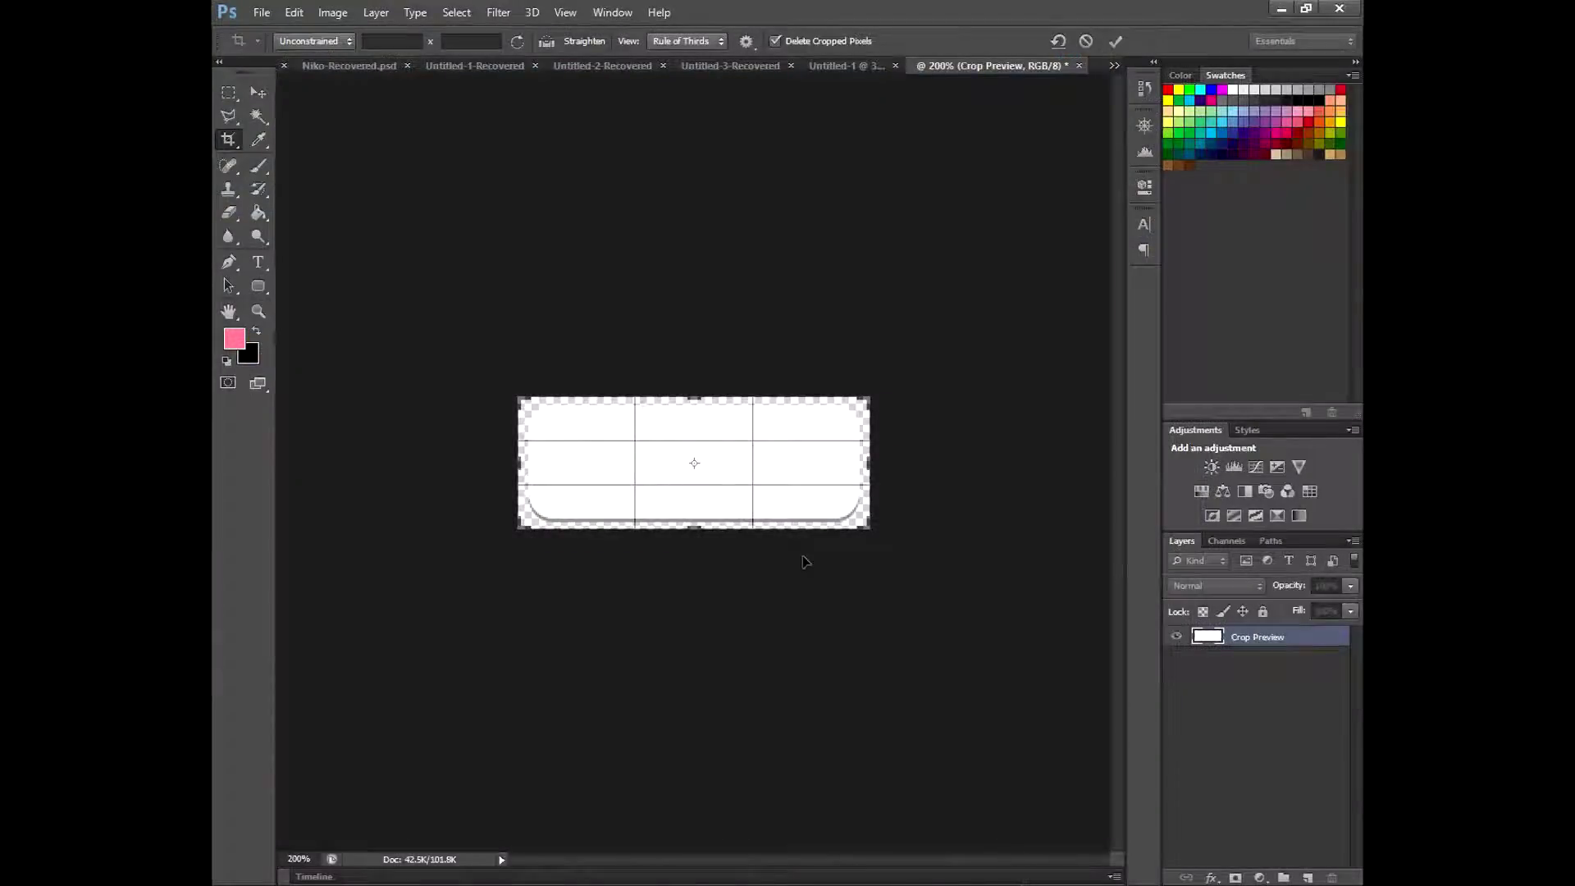
Step: Undo the trim to restore the full canvas, hide Stats Frame and show the Button layer
click(1082, 41)
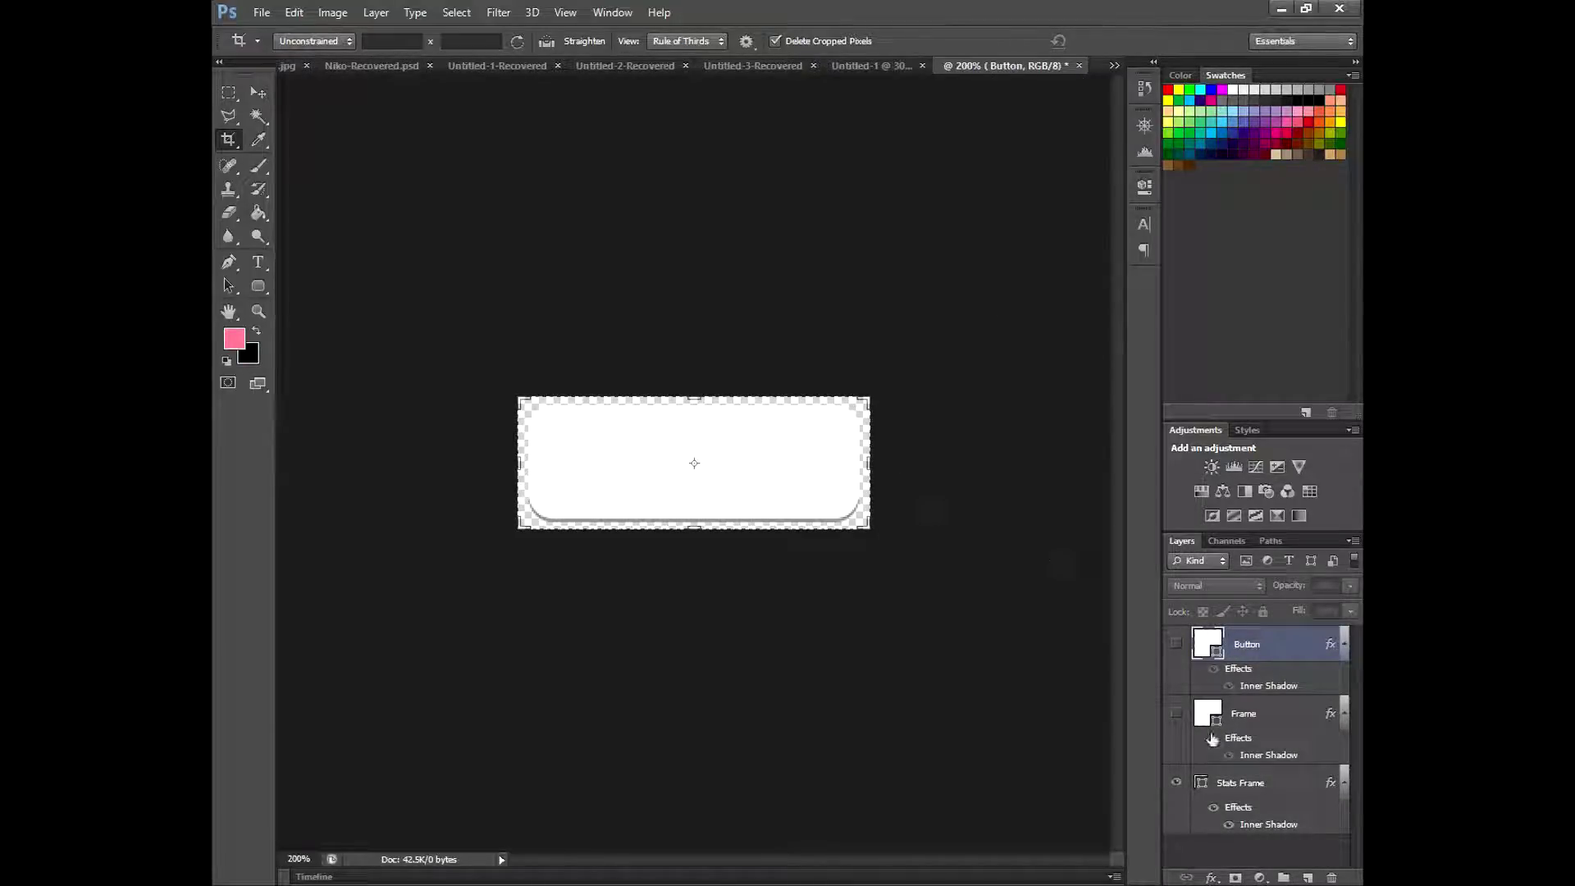
click(1176, 786)
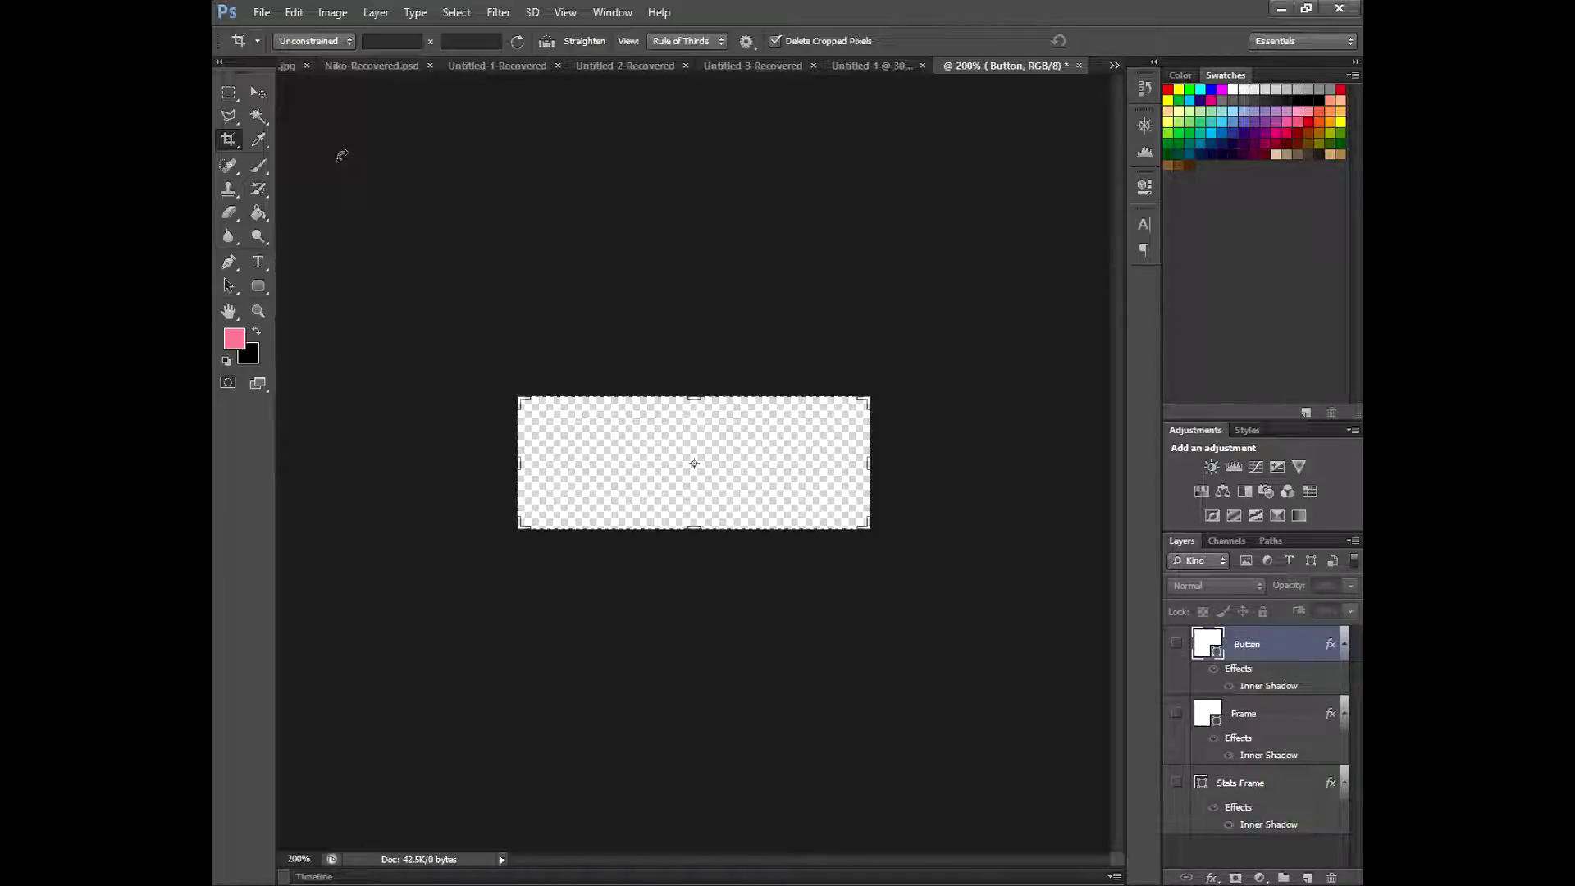
click(293, 12)
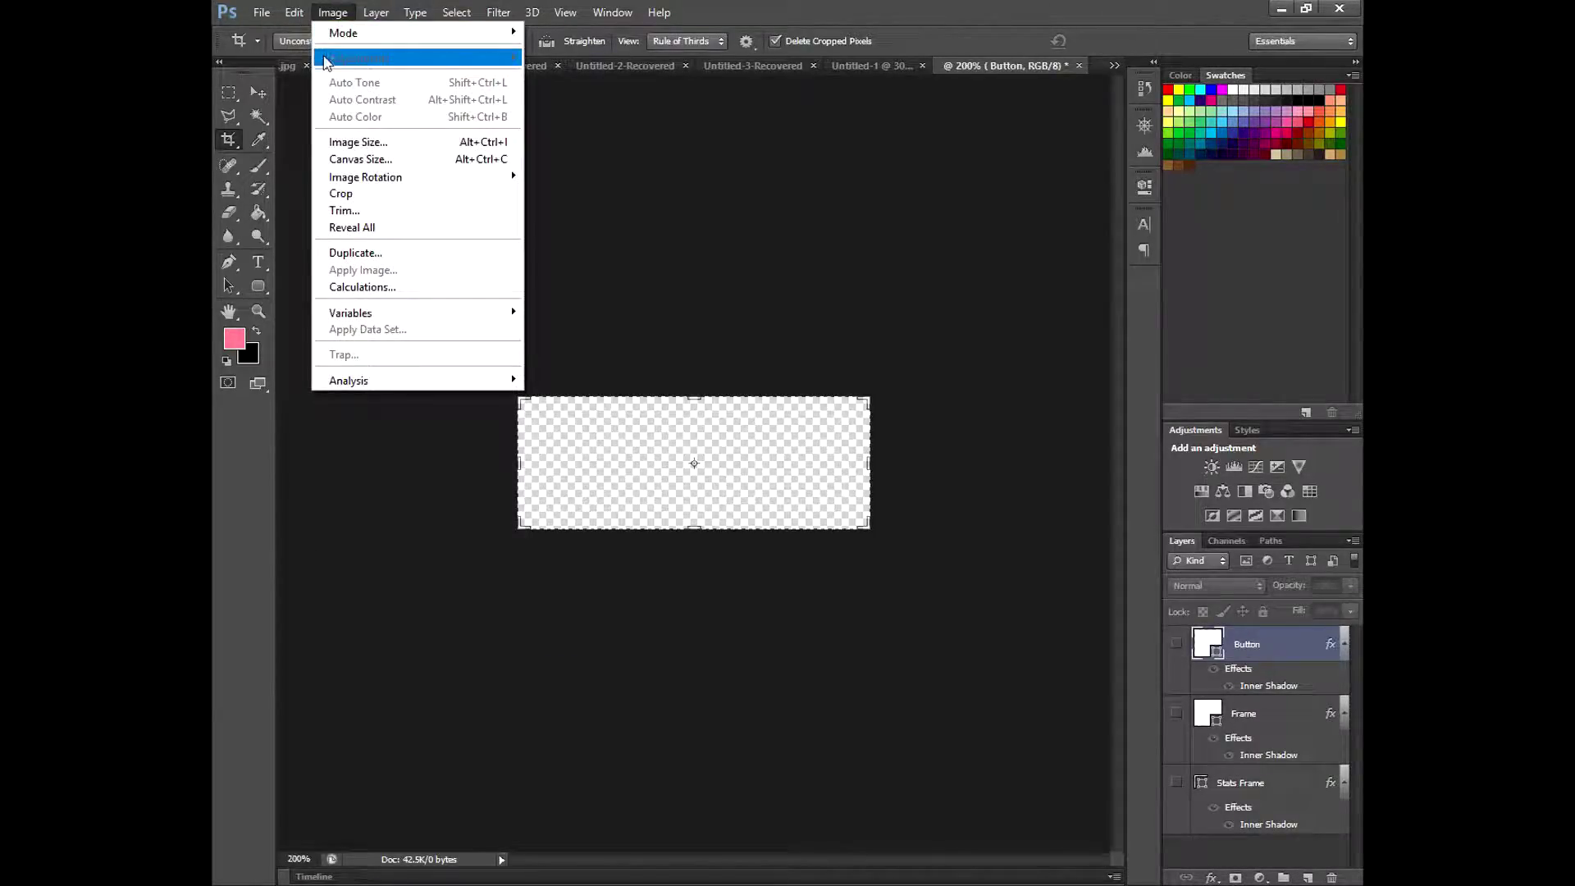
click(308, 31)
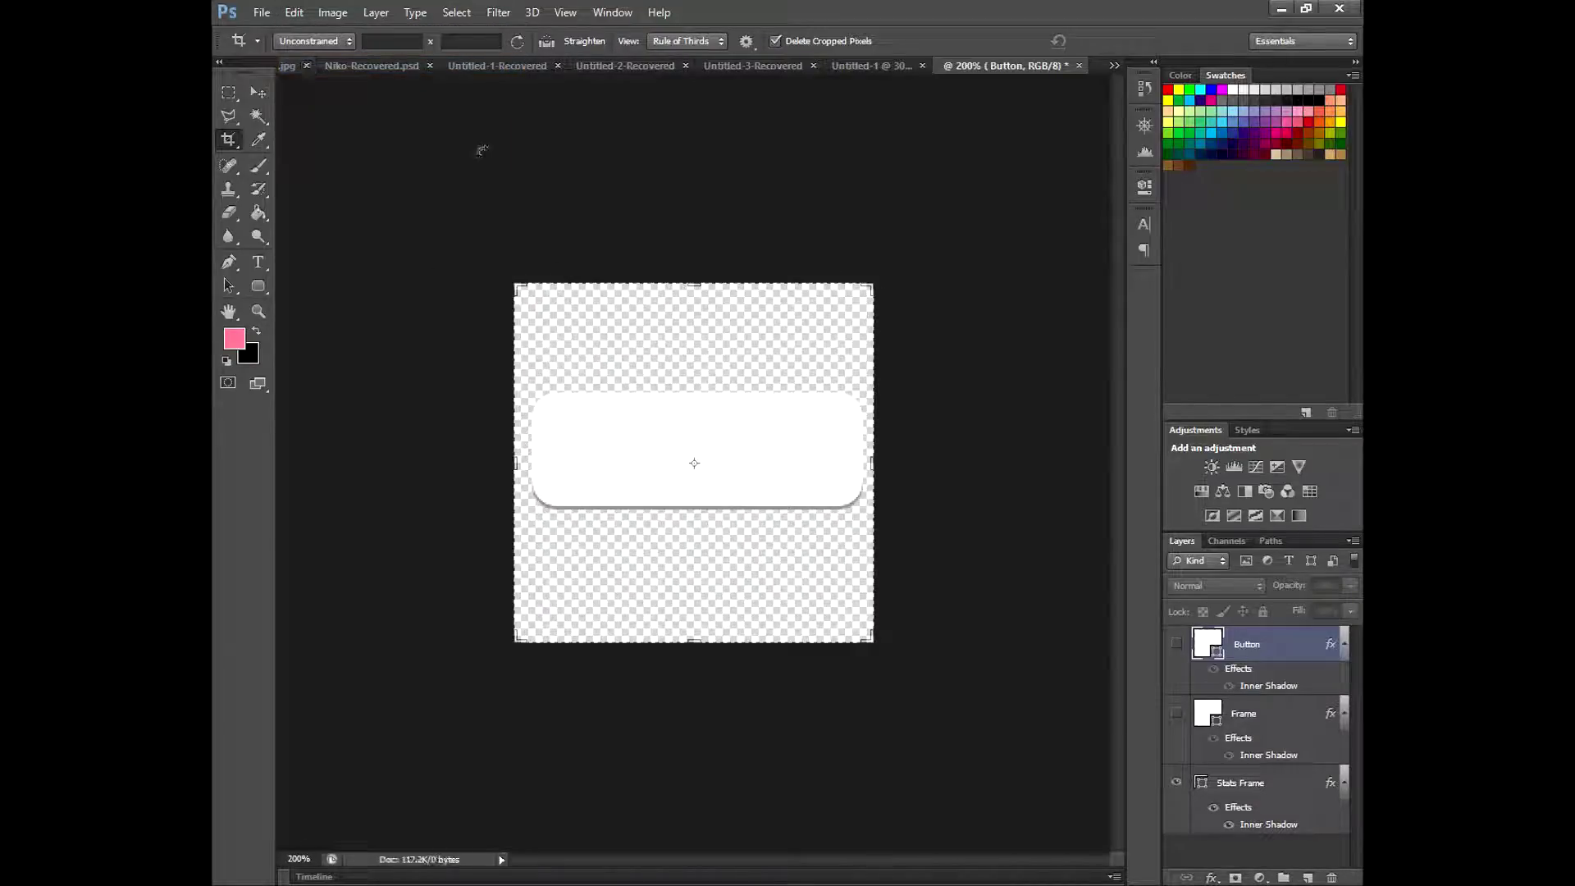
click(1174, 785)
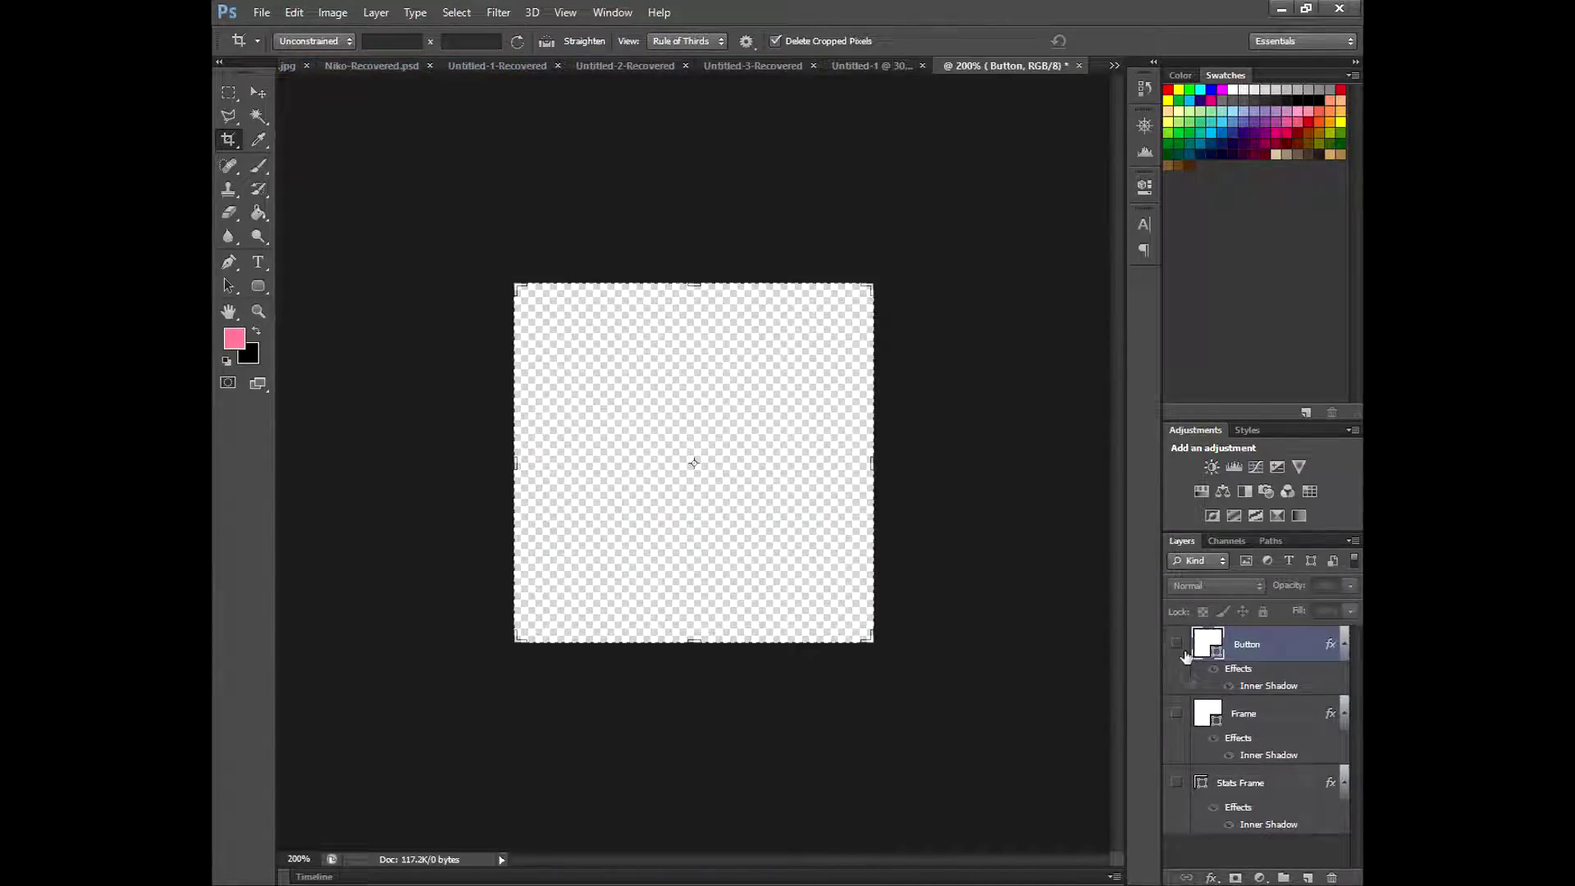
click(1176, 644)
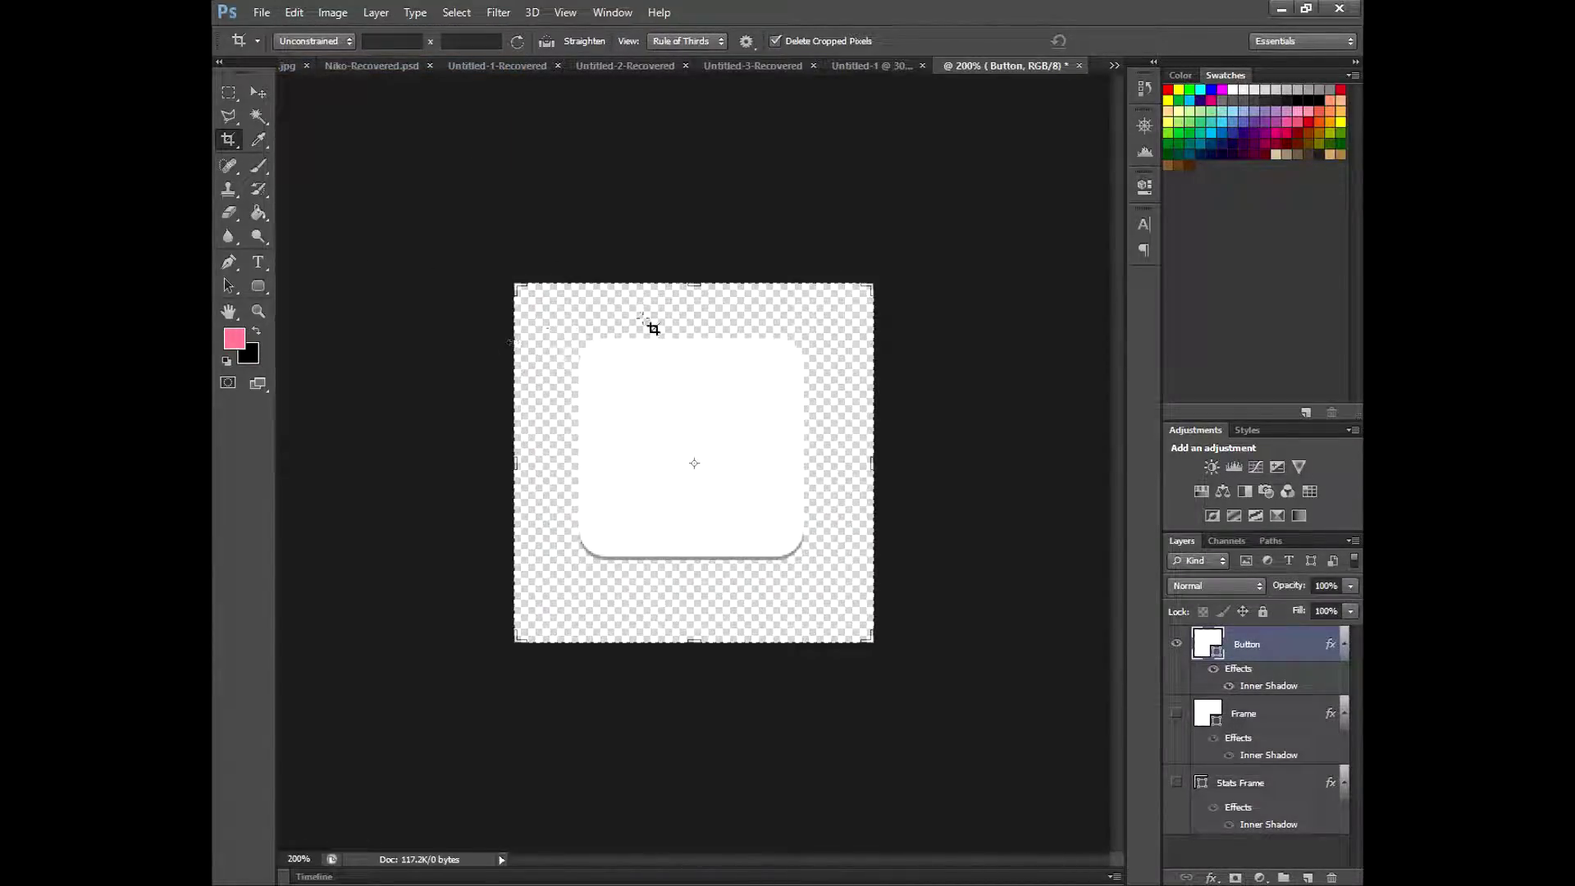
Step: Tighten the crop box's top, right, left and bottom edges around the white button
drag(692, 278, 694, 305)
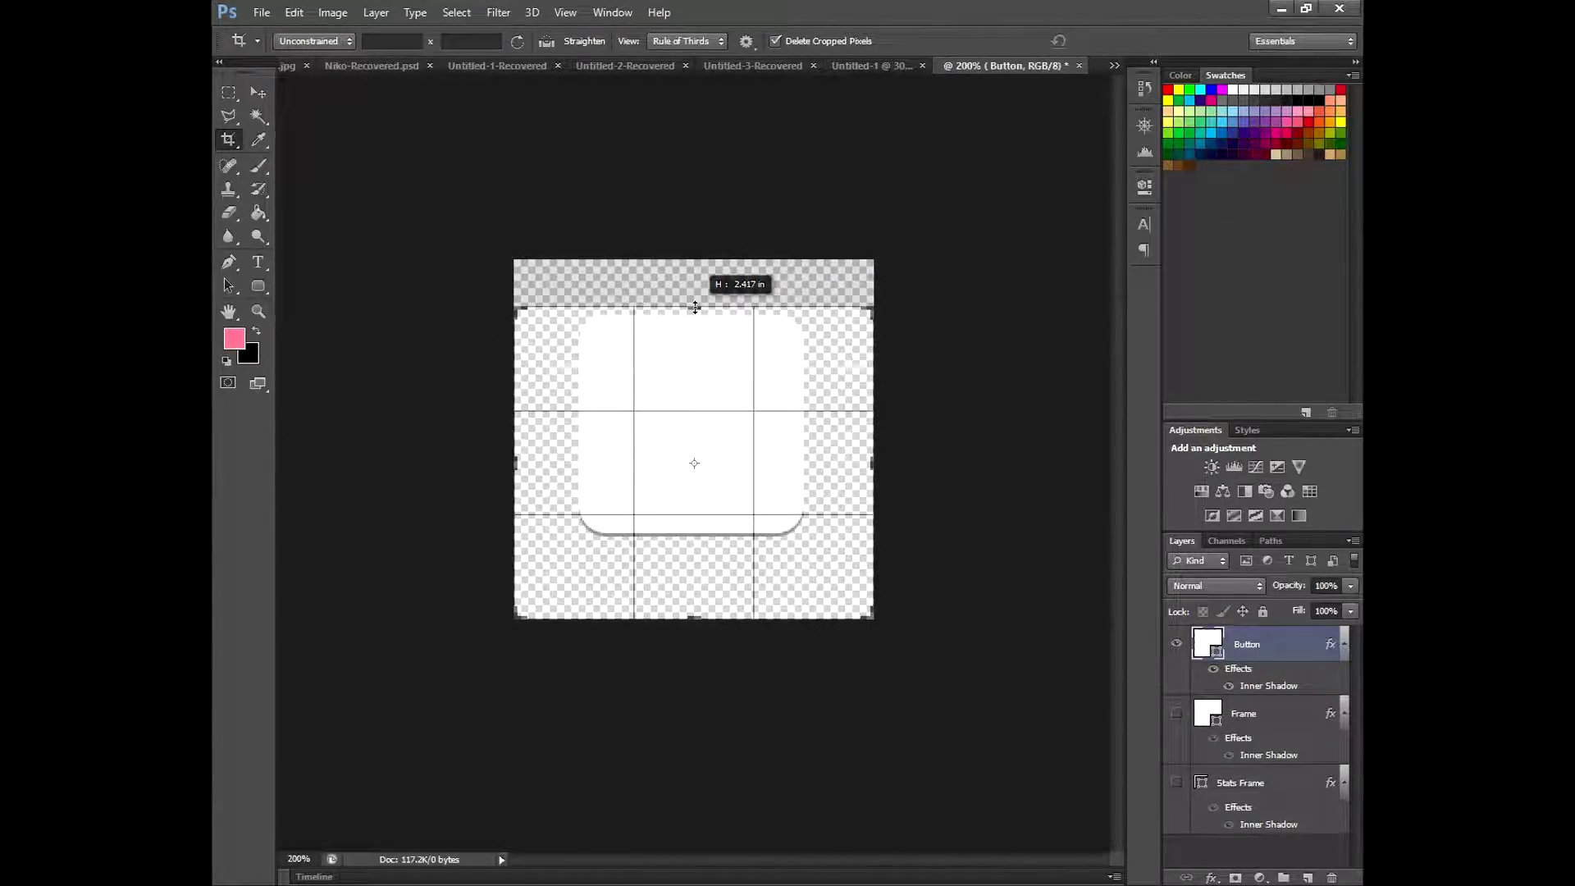
drag(694, 305, 695, 306)
key(ctrl+plus)
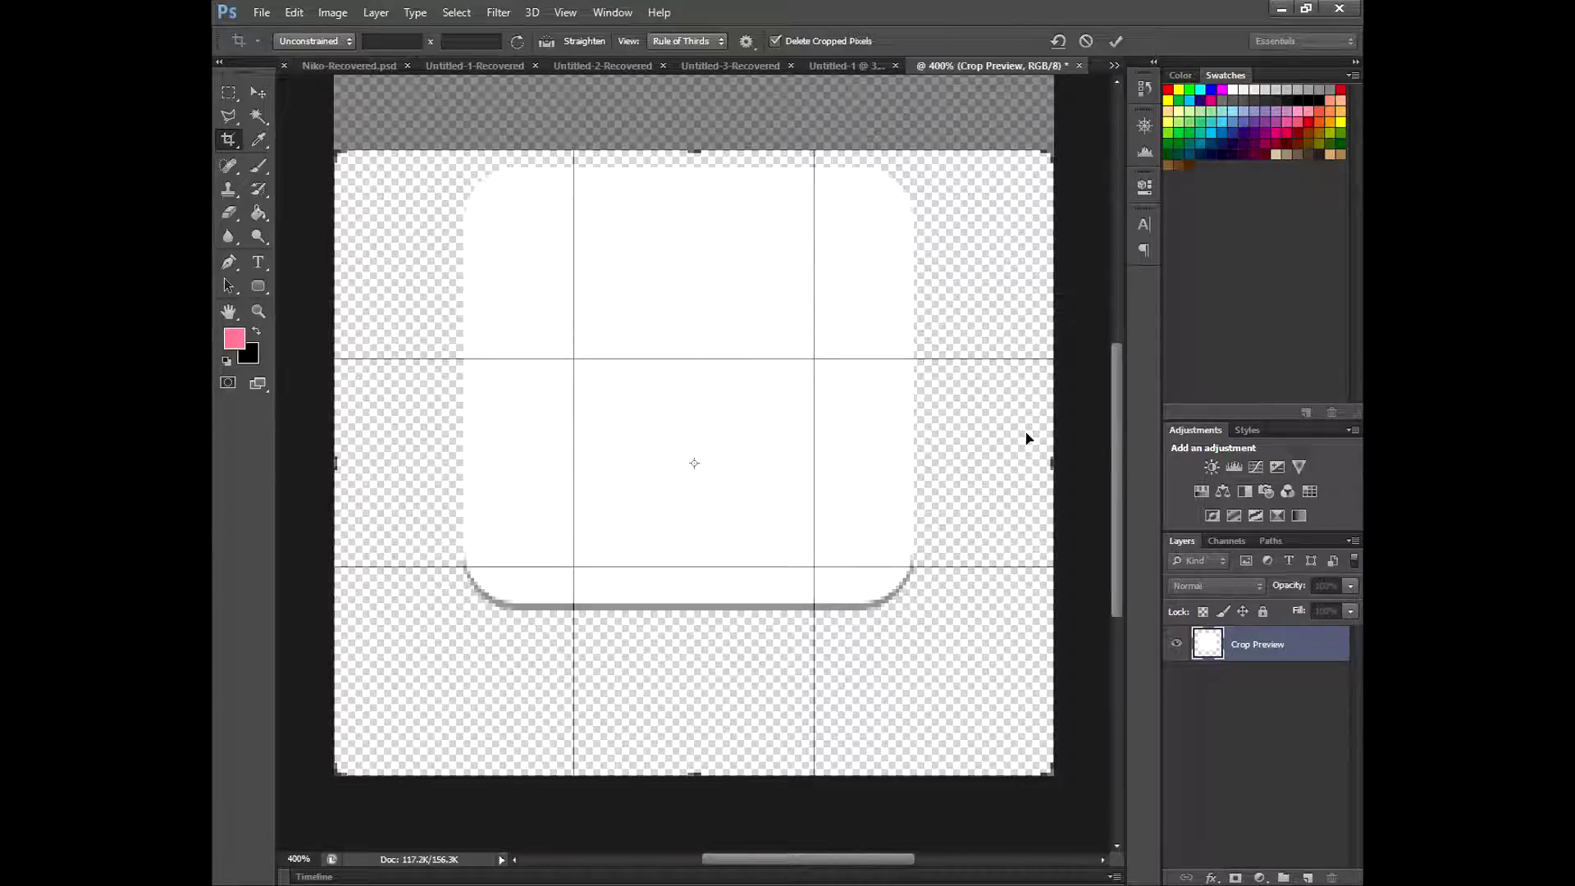
drag(1059, 465, 980, 474)
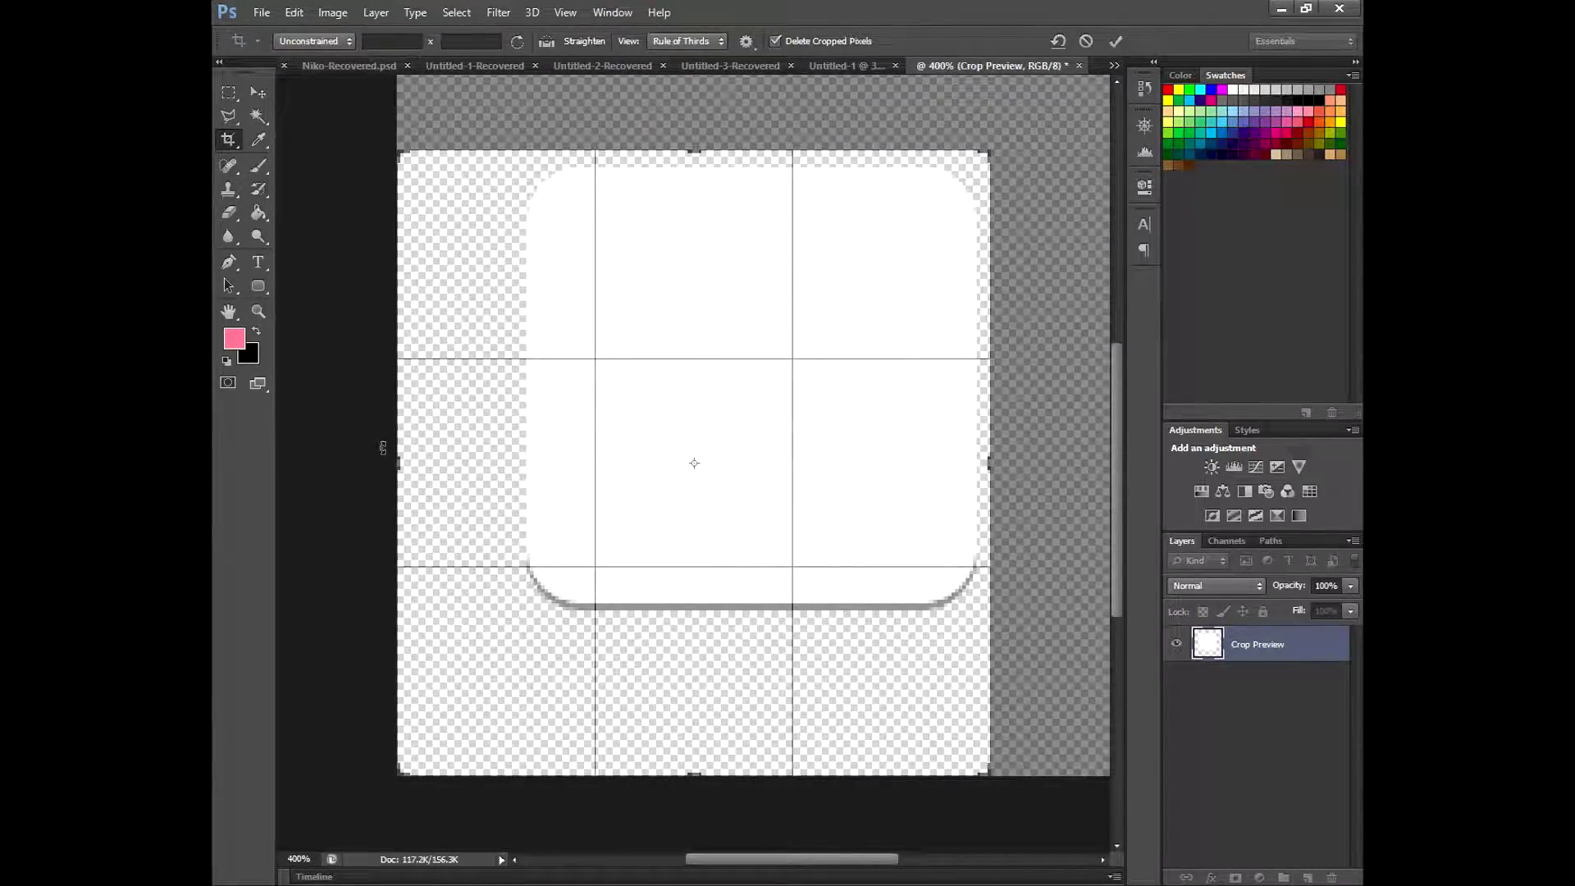
drag(400, 468, 457, 464)
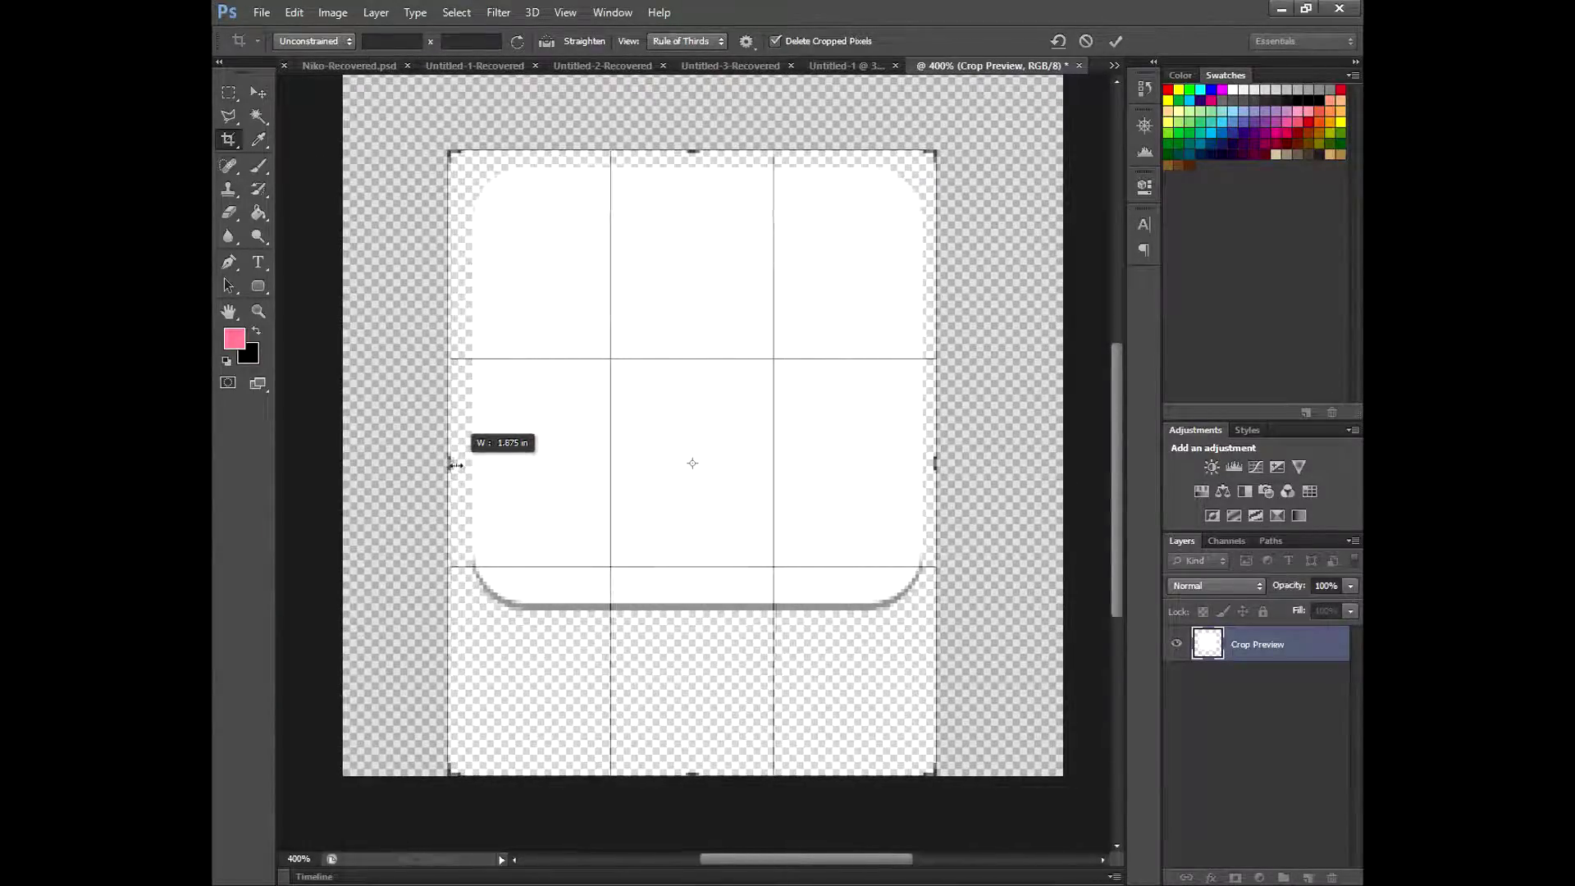
drag(457, 464, 455, 464)
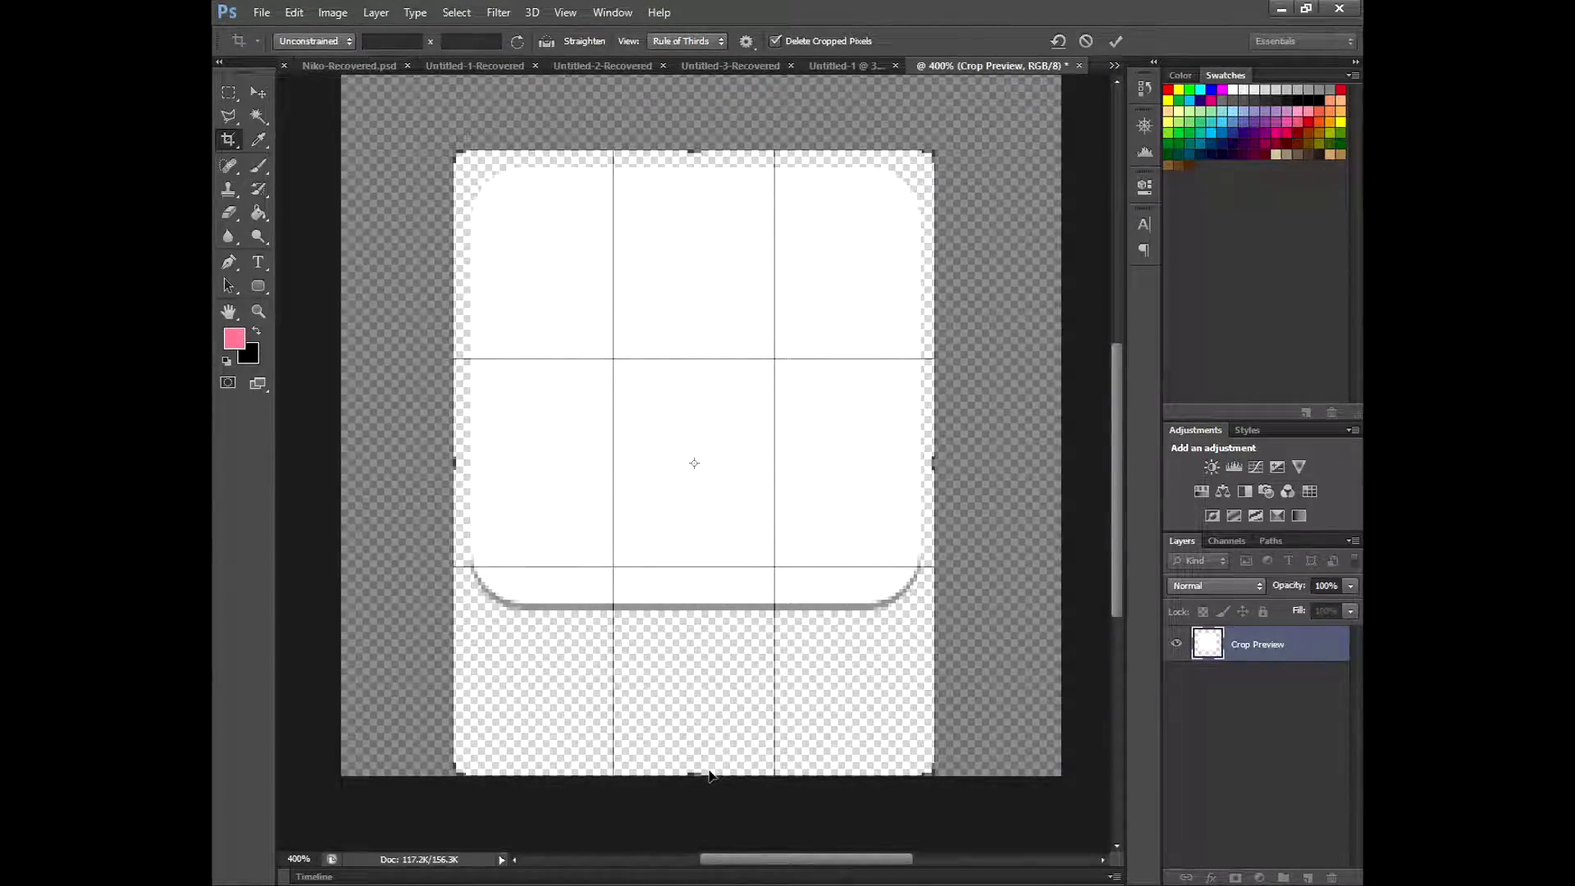
drag(700, 770, 707, 695)
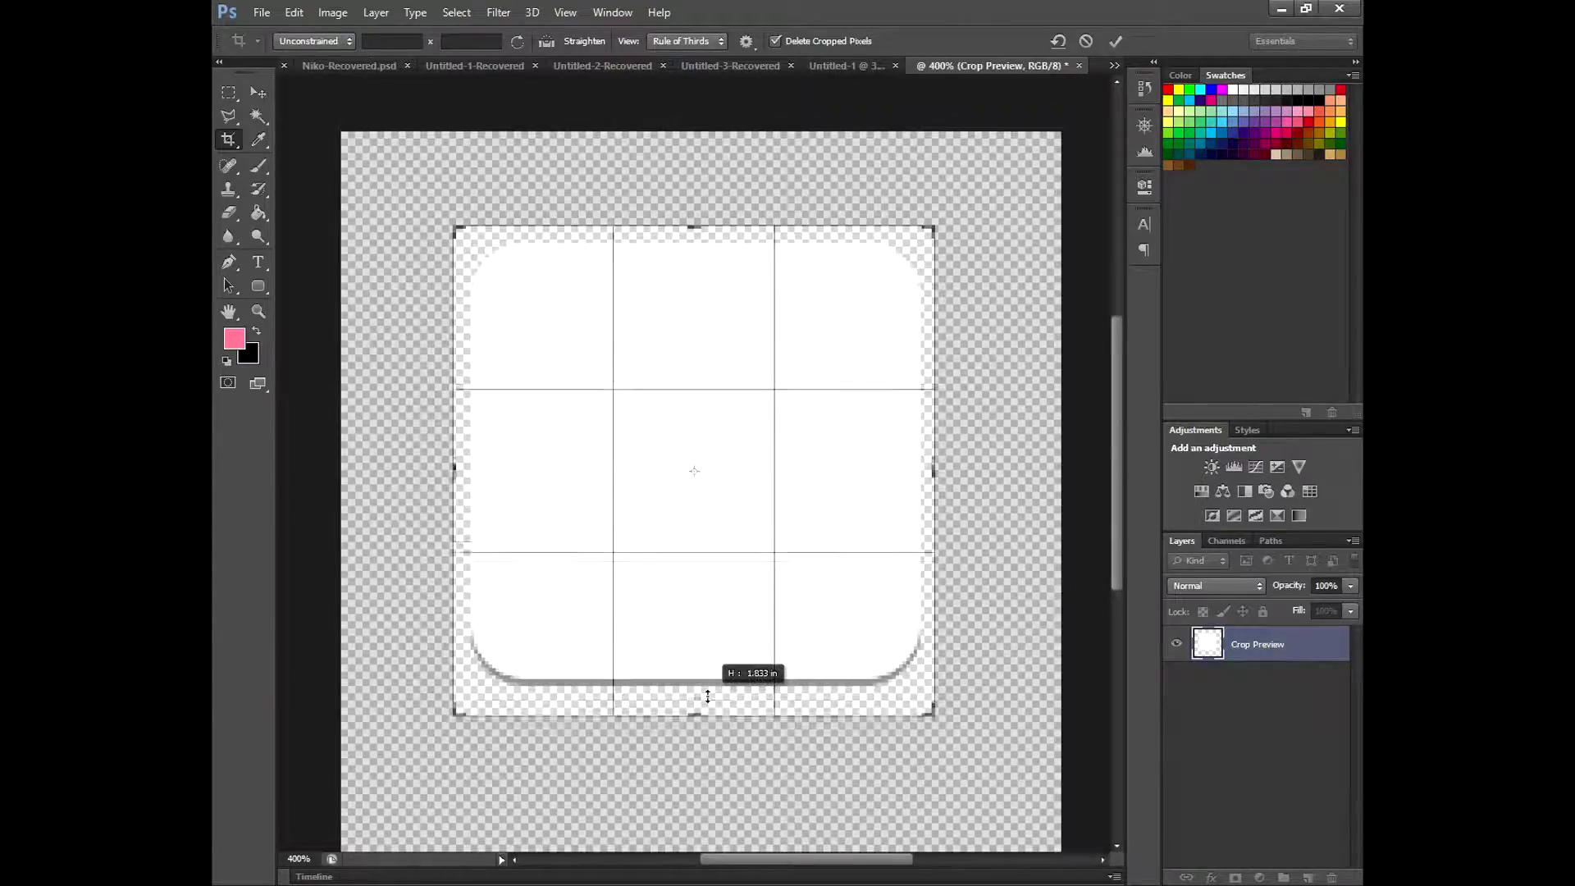
Step: Commit the button crop, save it as a PNG named Button, and switch to Roblox Studio
click(1115, 41)
click(261, 12)
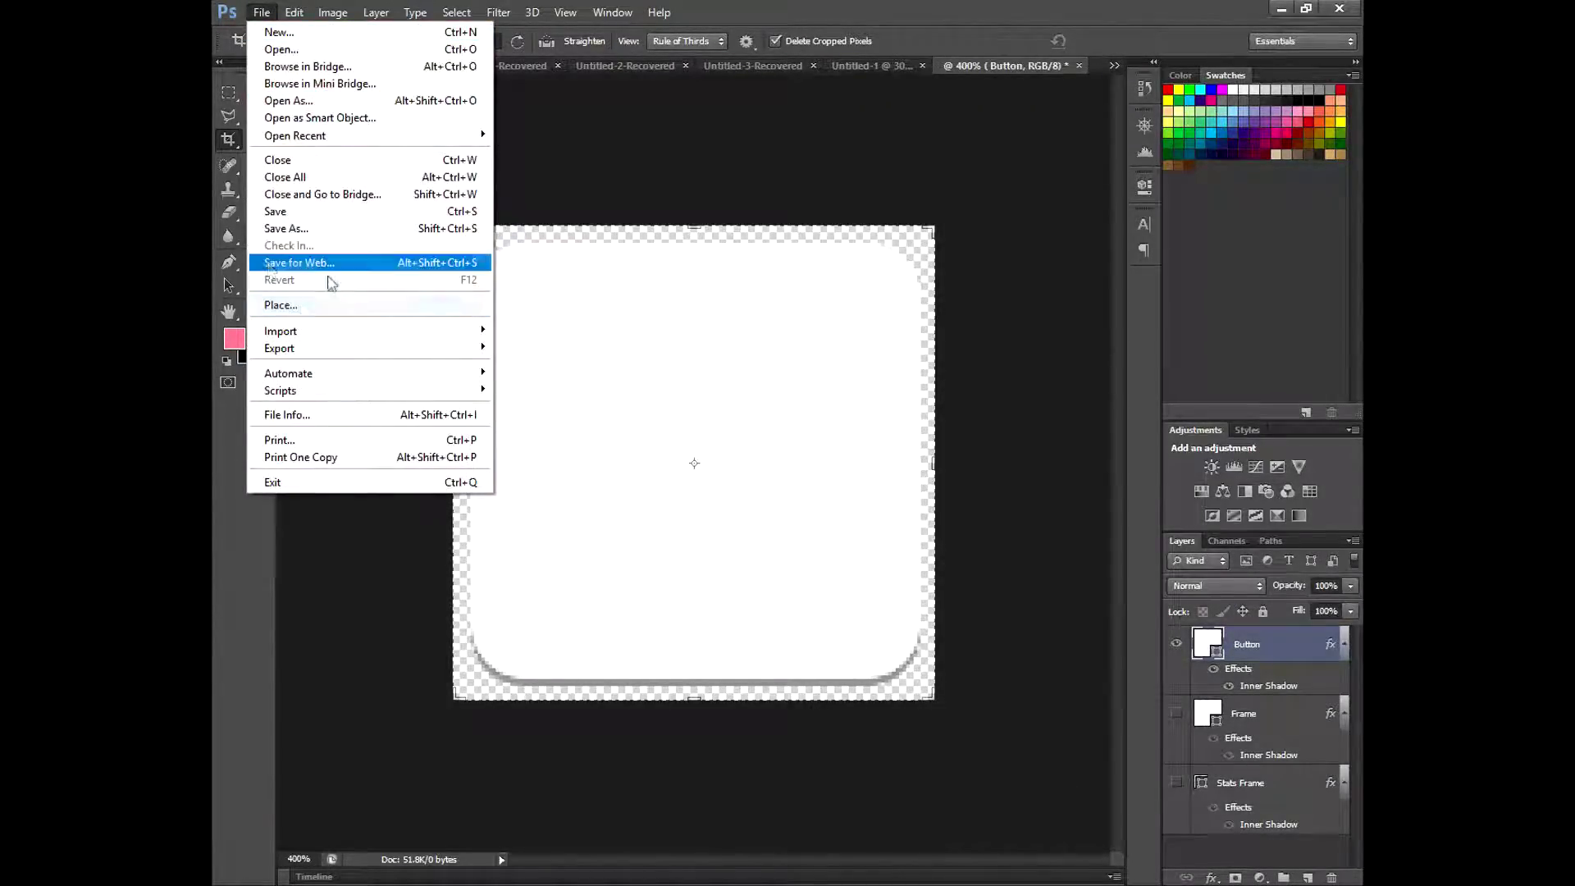
click(694, 222)
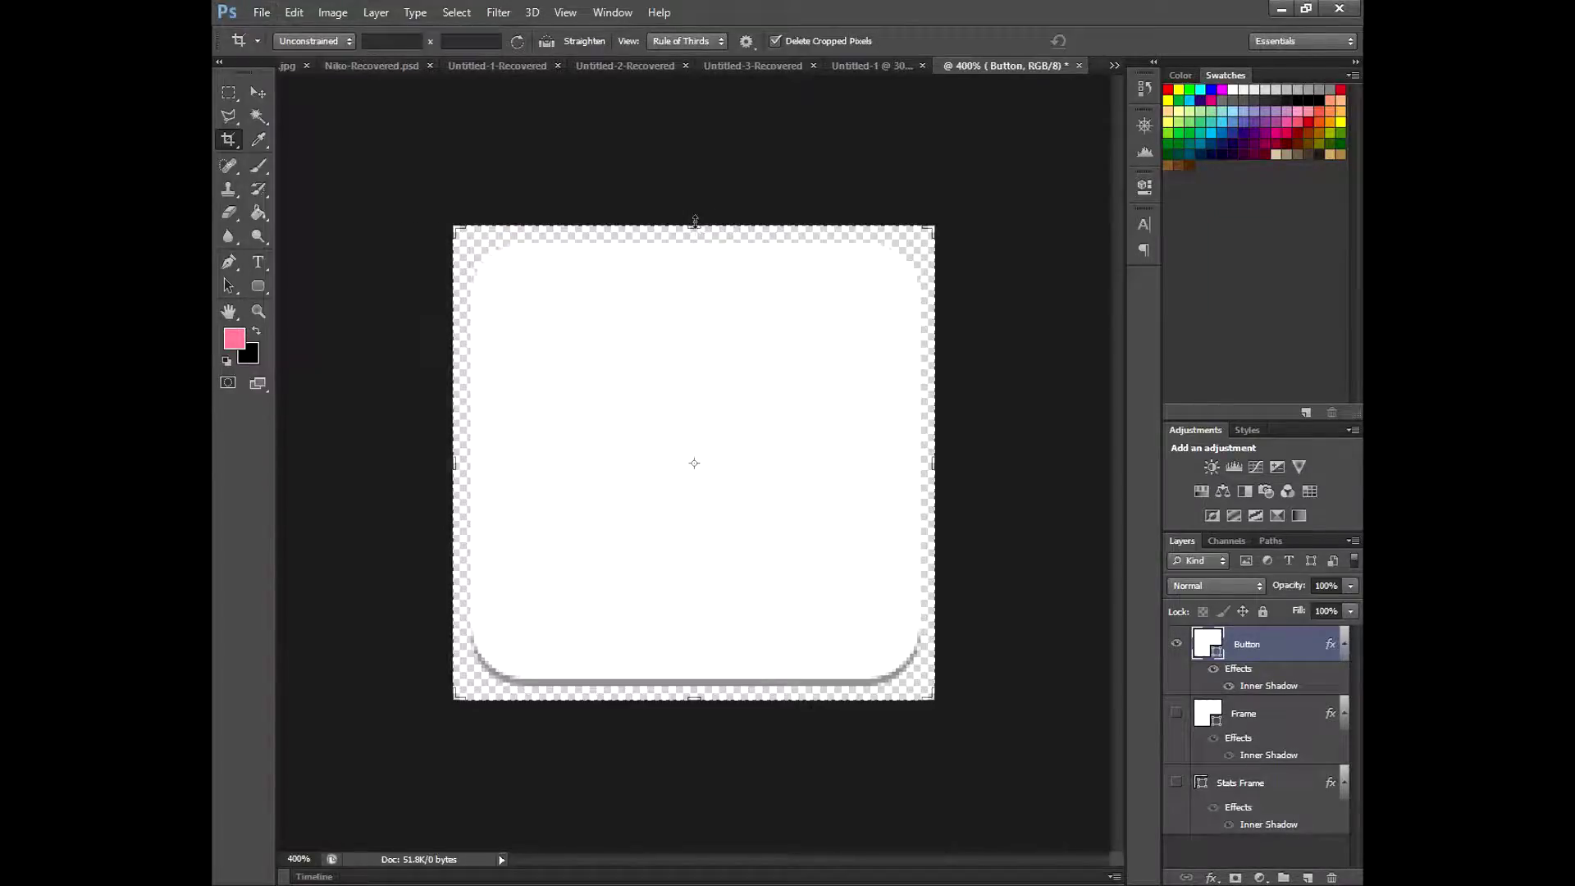
click(259, 12)
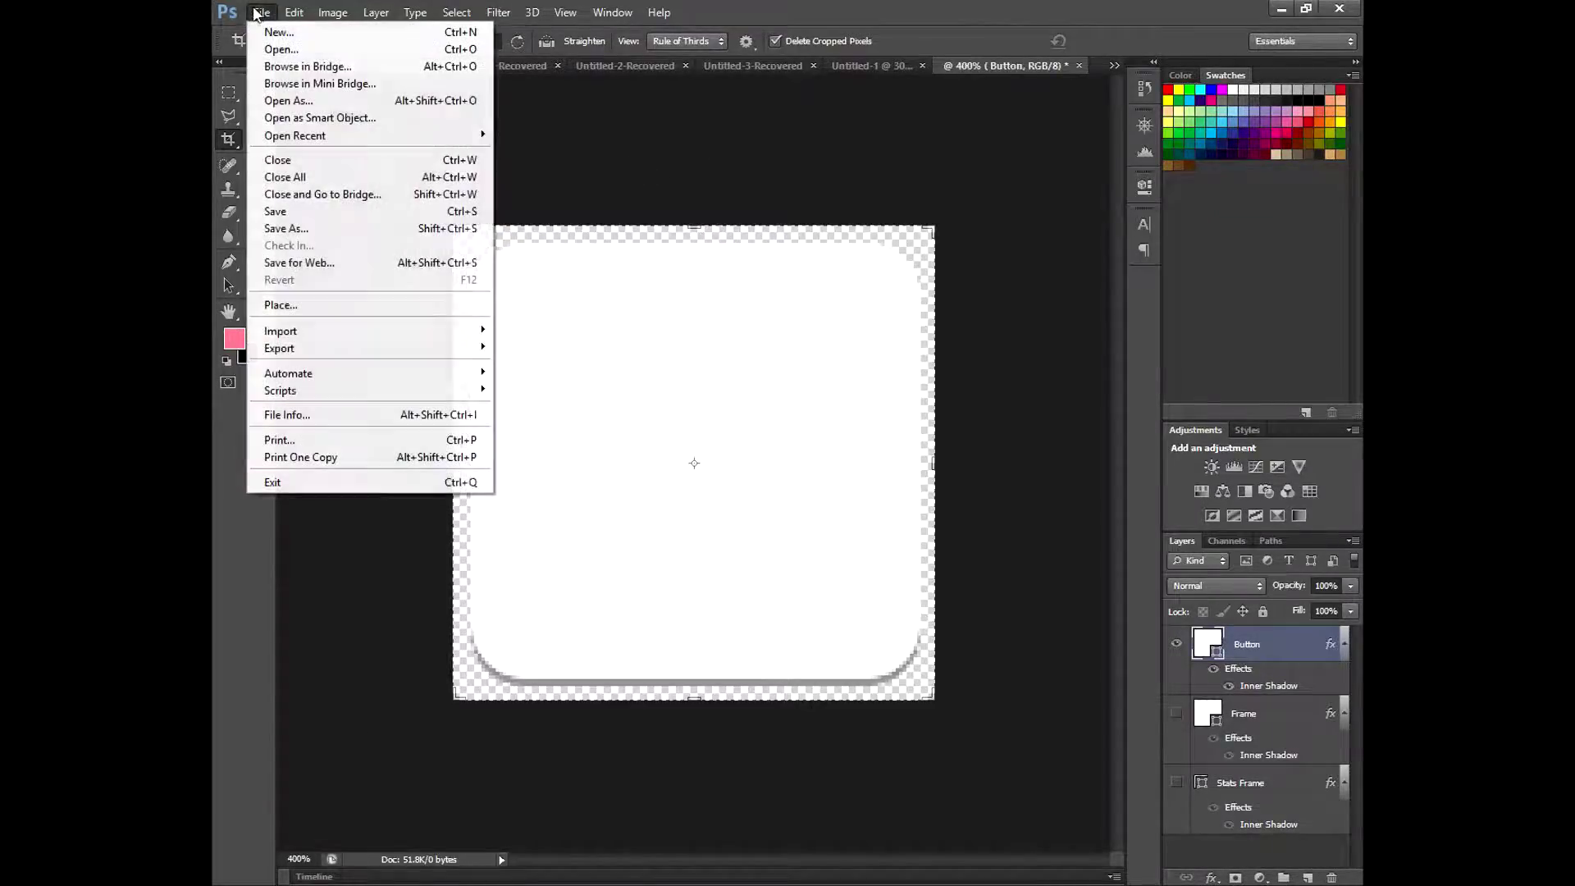
click(286, 229)
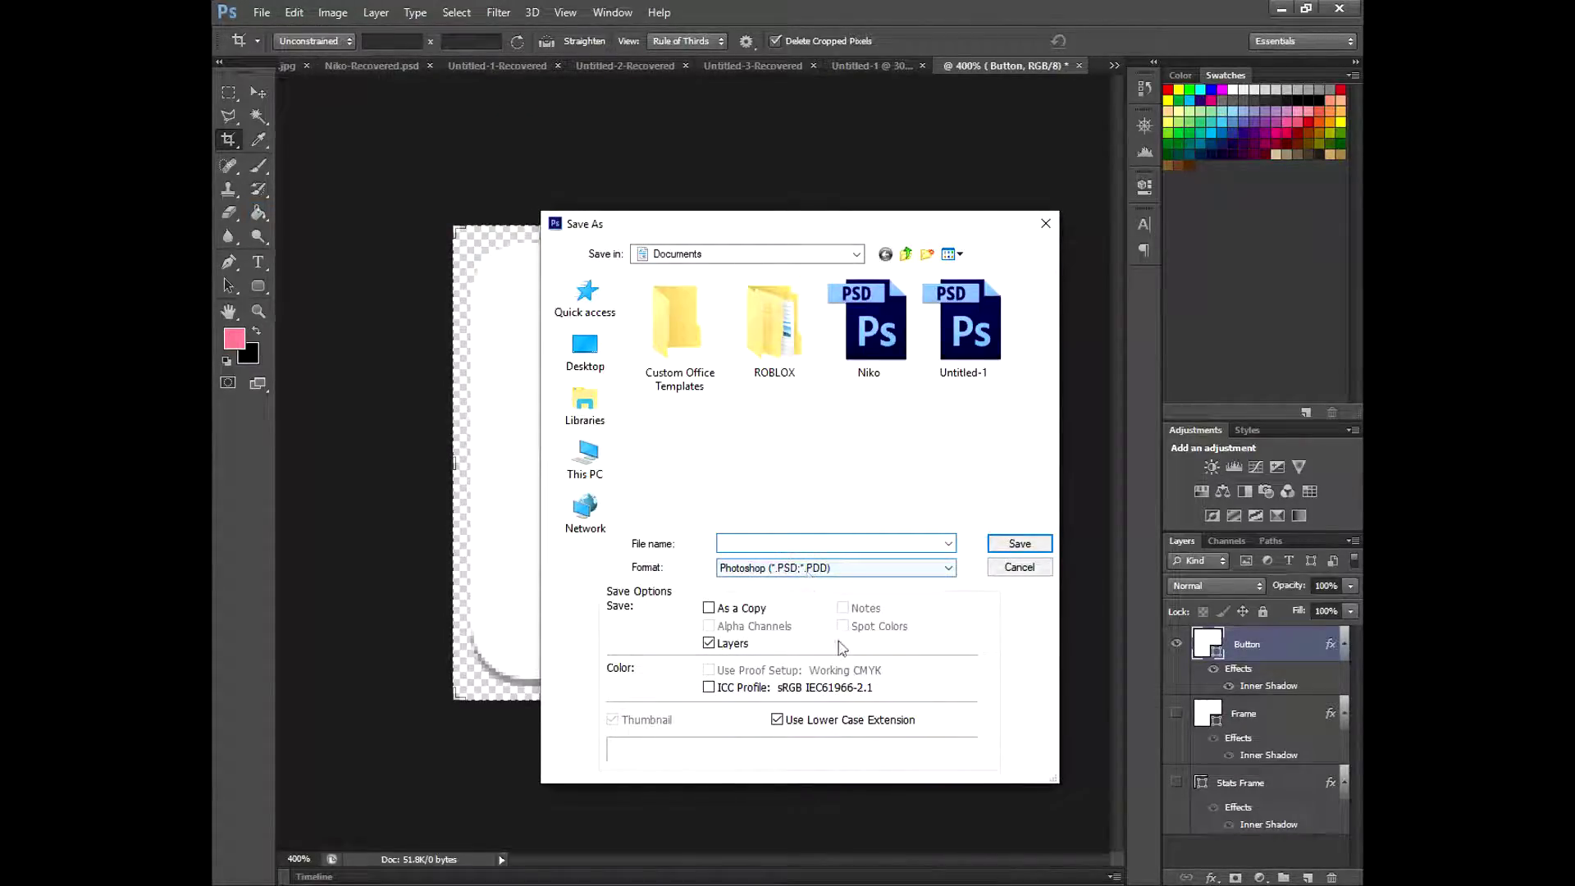
click(796, 567)
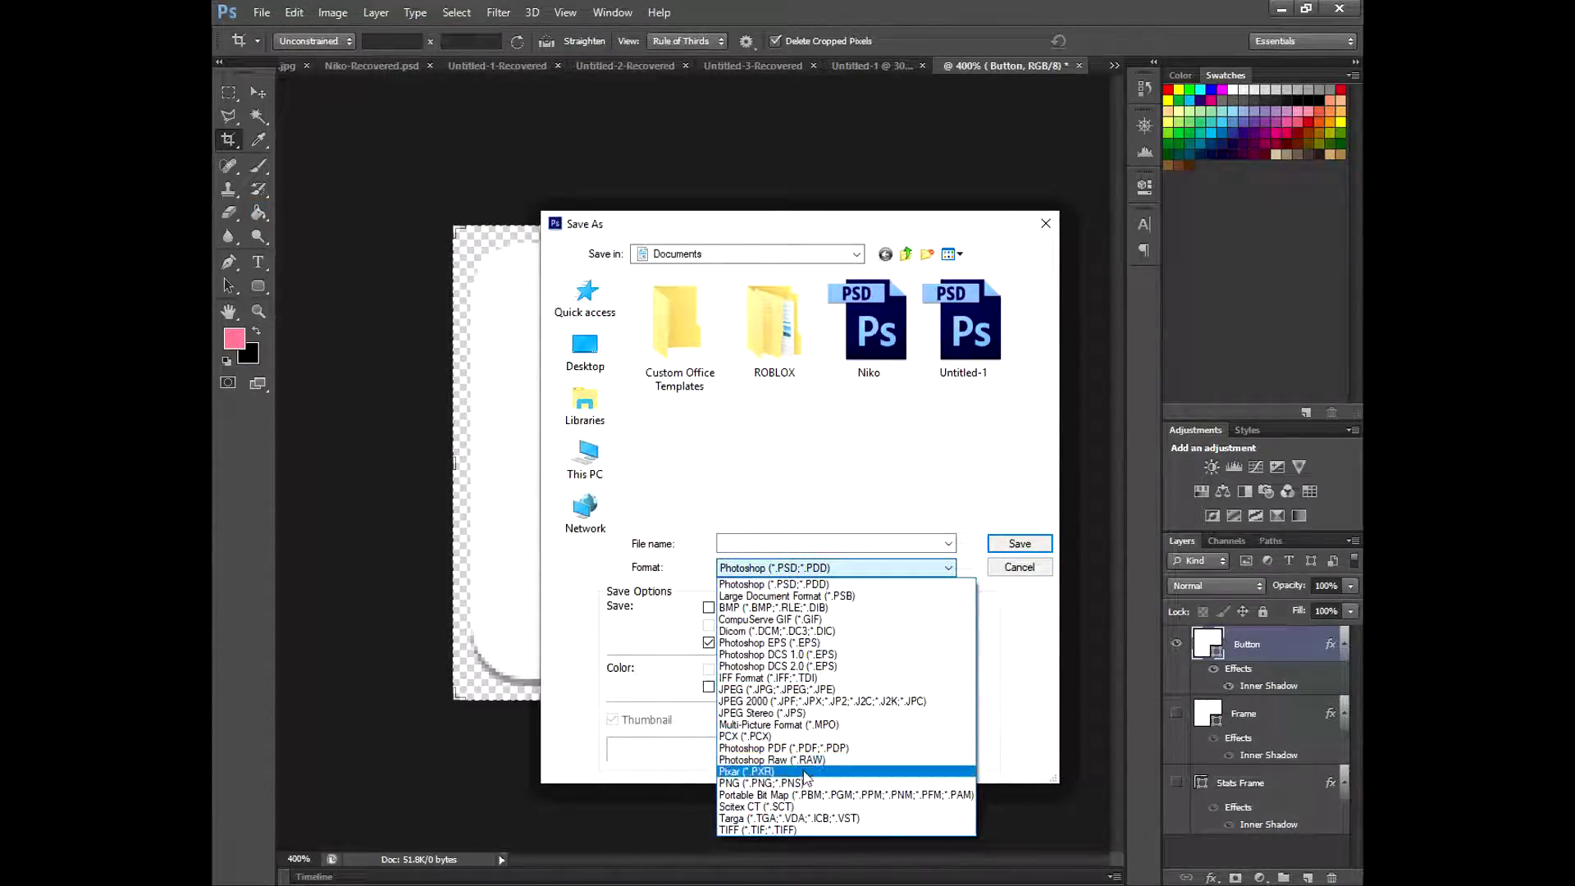
click(810, 785)
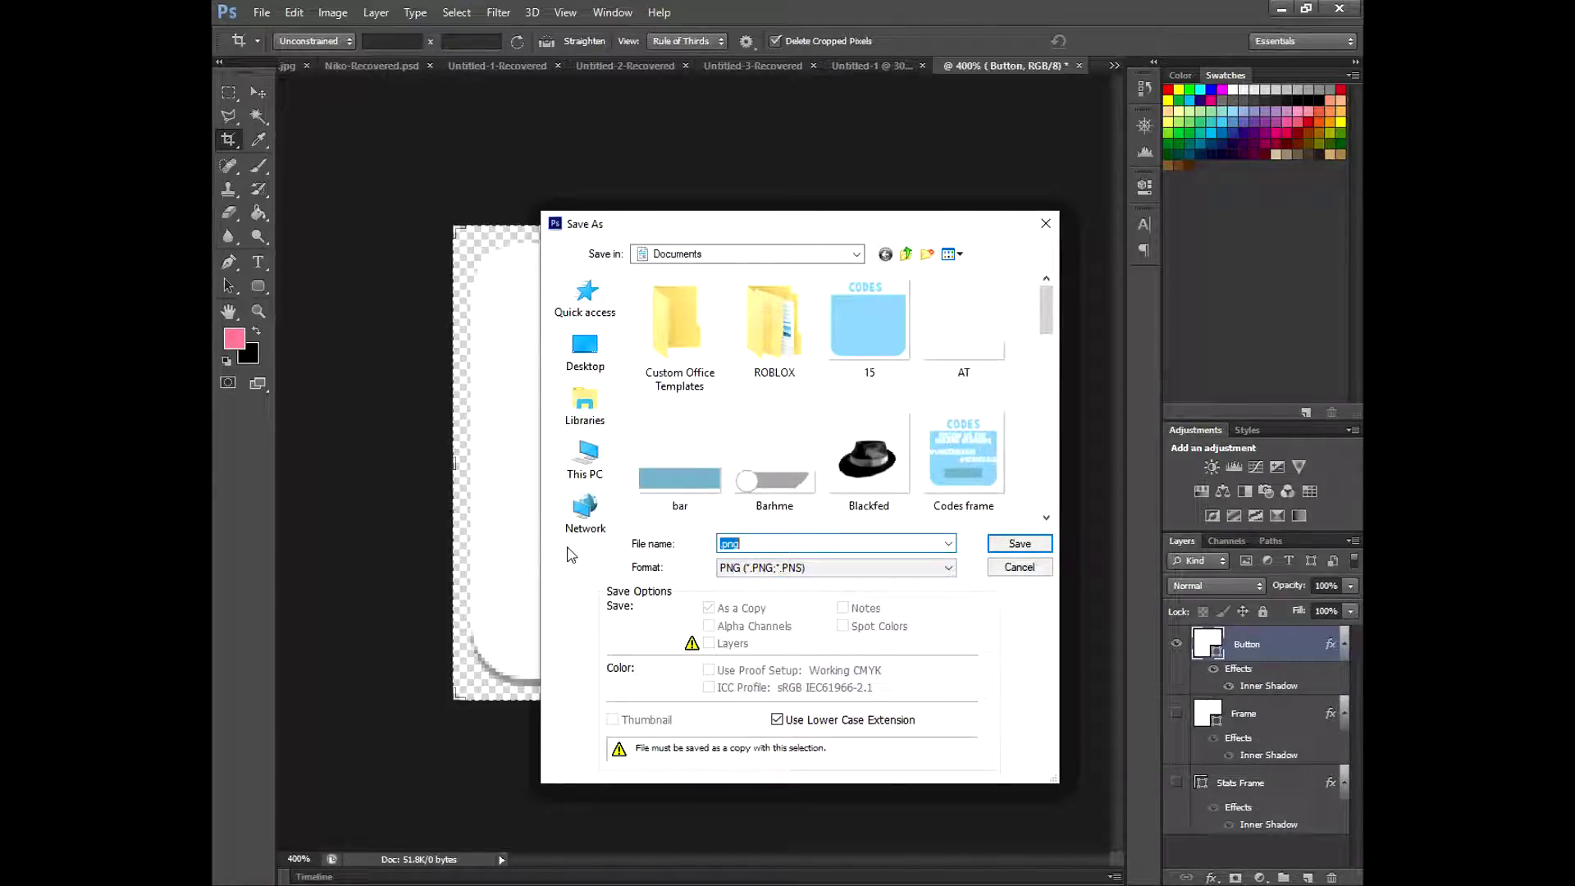
text(Button)
click(1018, 544)
click(849, 283)
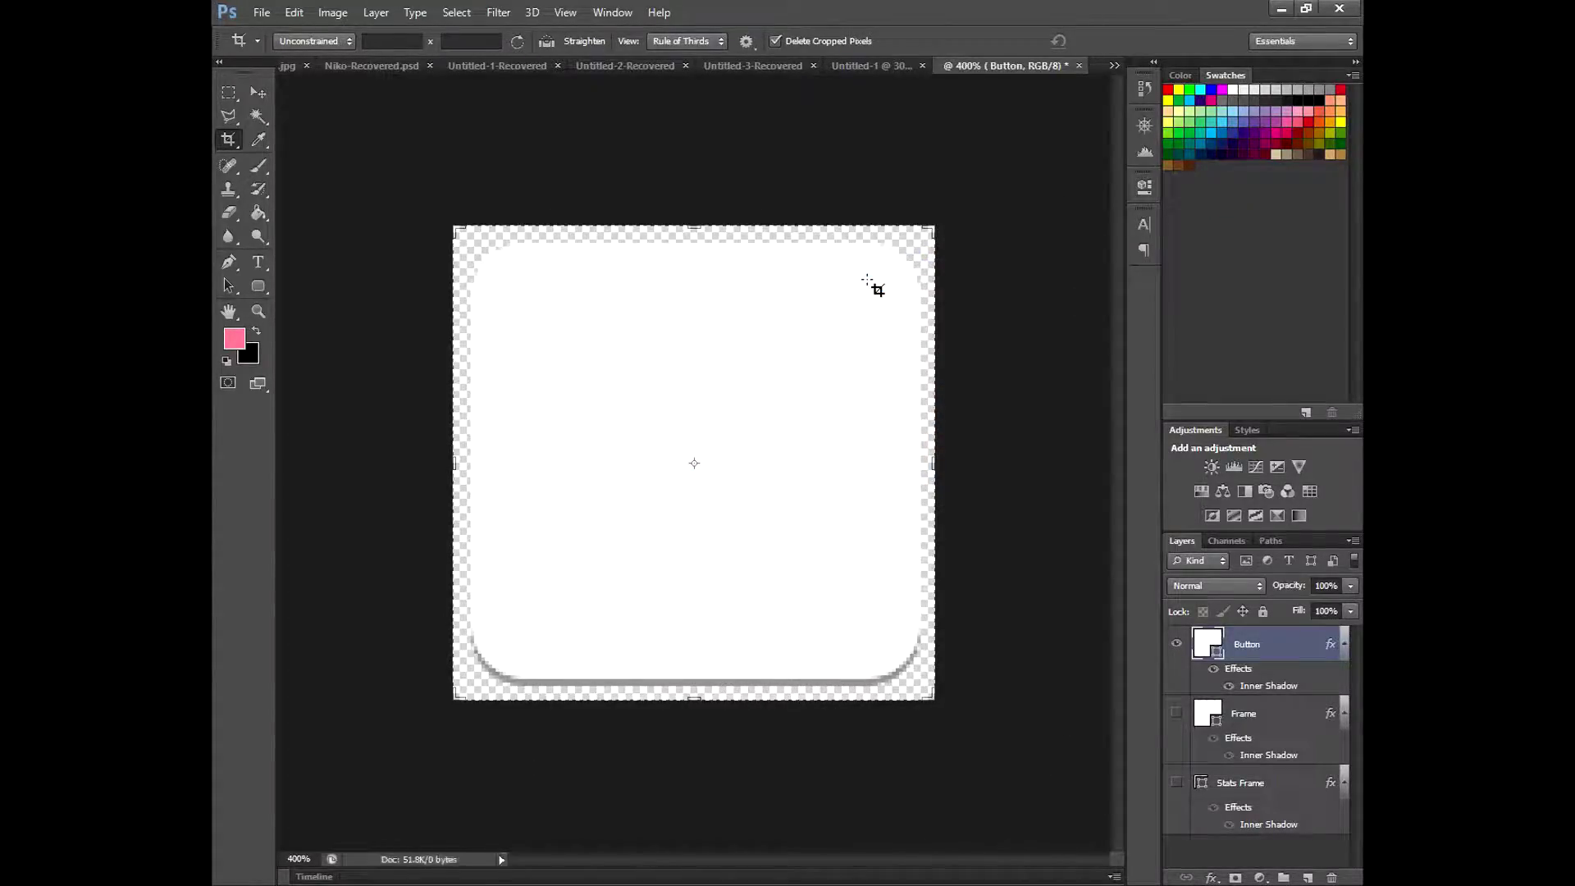
key(alt+Tab)
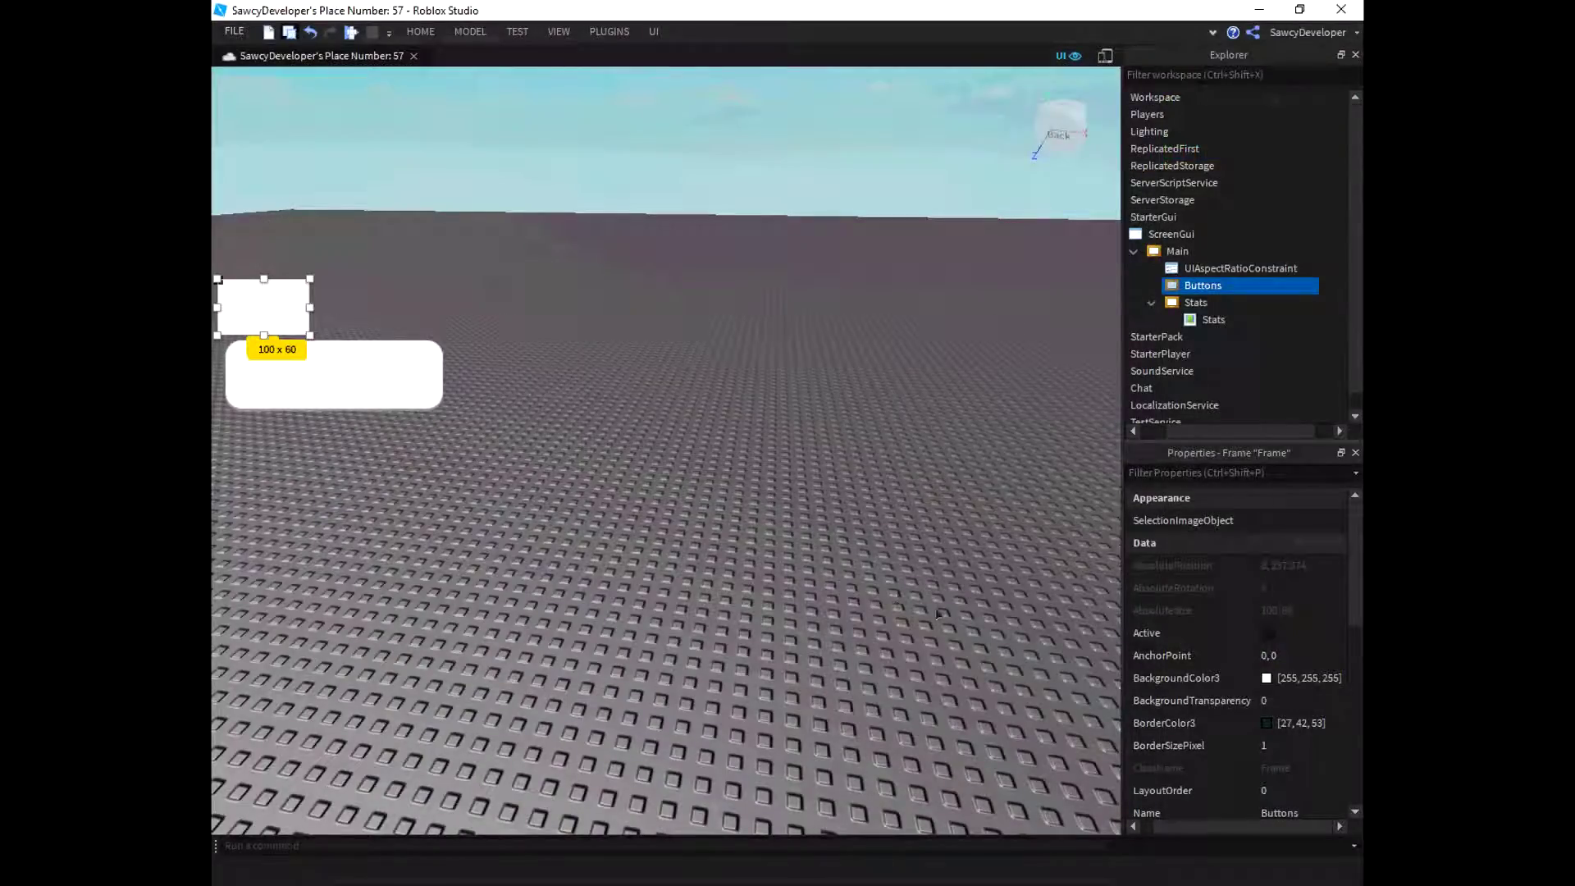
Step: Set the Buttons frame's BackgroundTransparency to 1 and move the UIAspectRatioConstraint into Stats
click(1280, 699)
text(1)
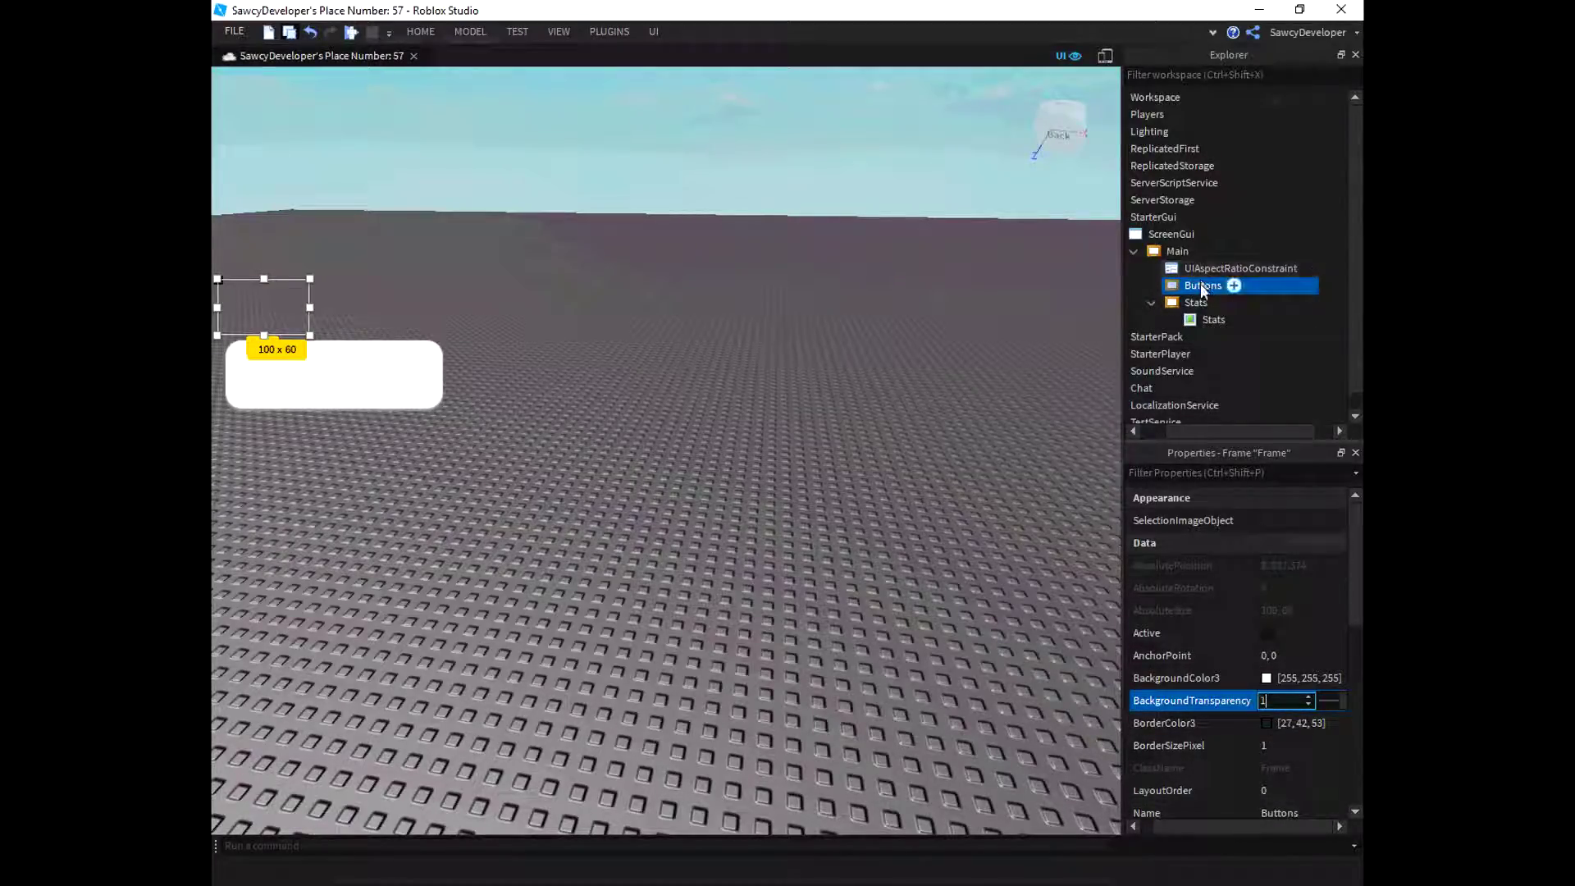
key(Return)
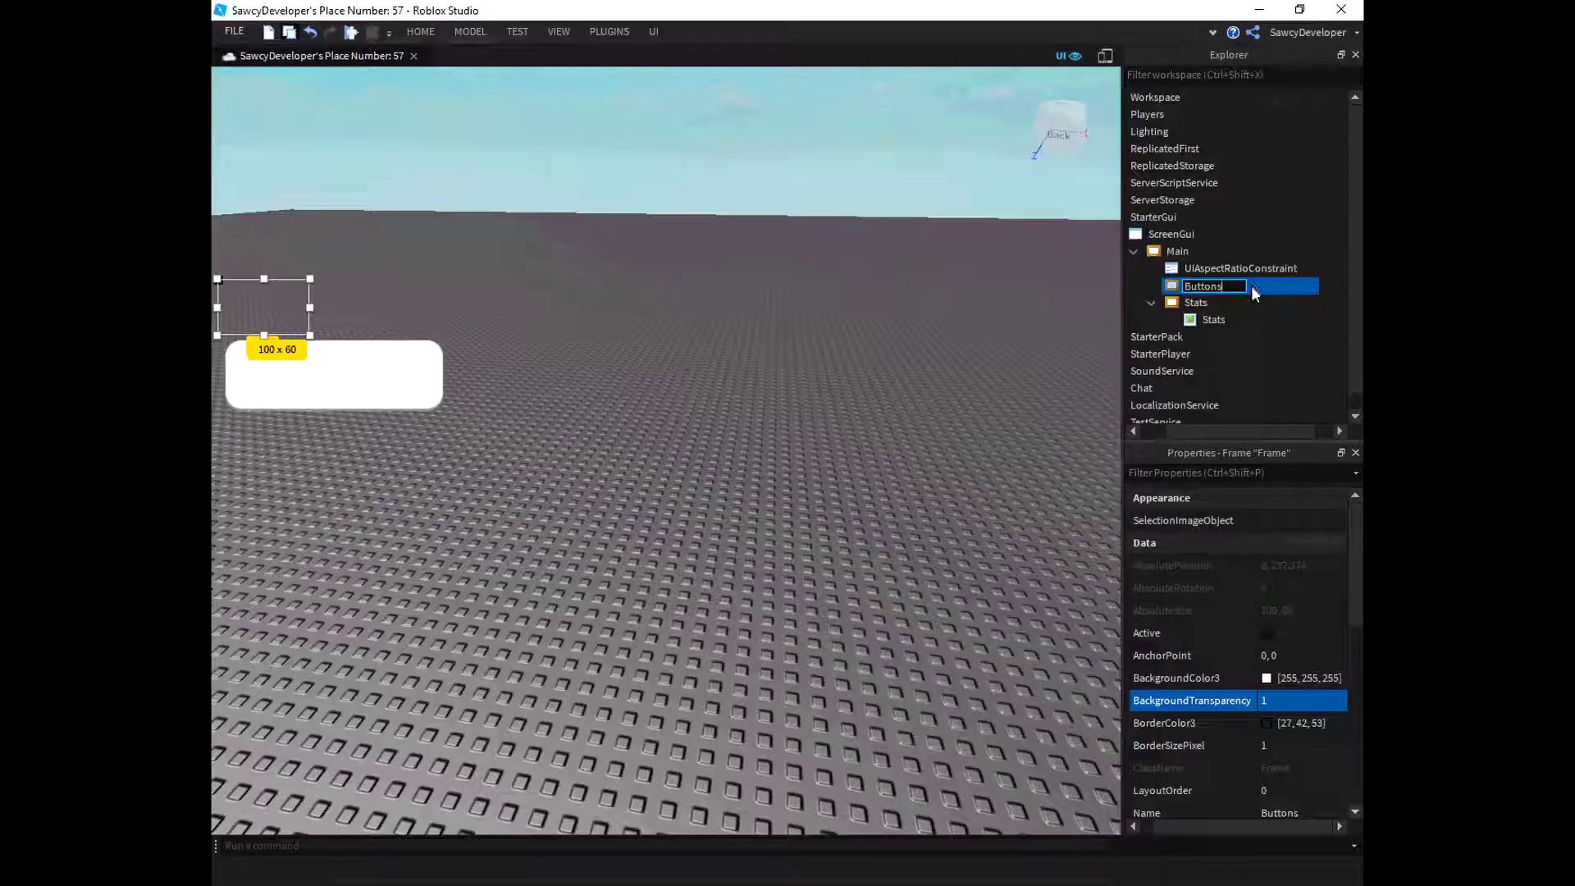
mouse_move(1230, 268)
mouse_down()
mouse_move(1189, 306)
mouse_move(1230, 302)
mouse_up()
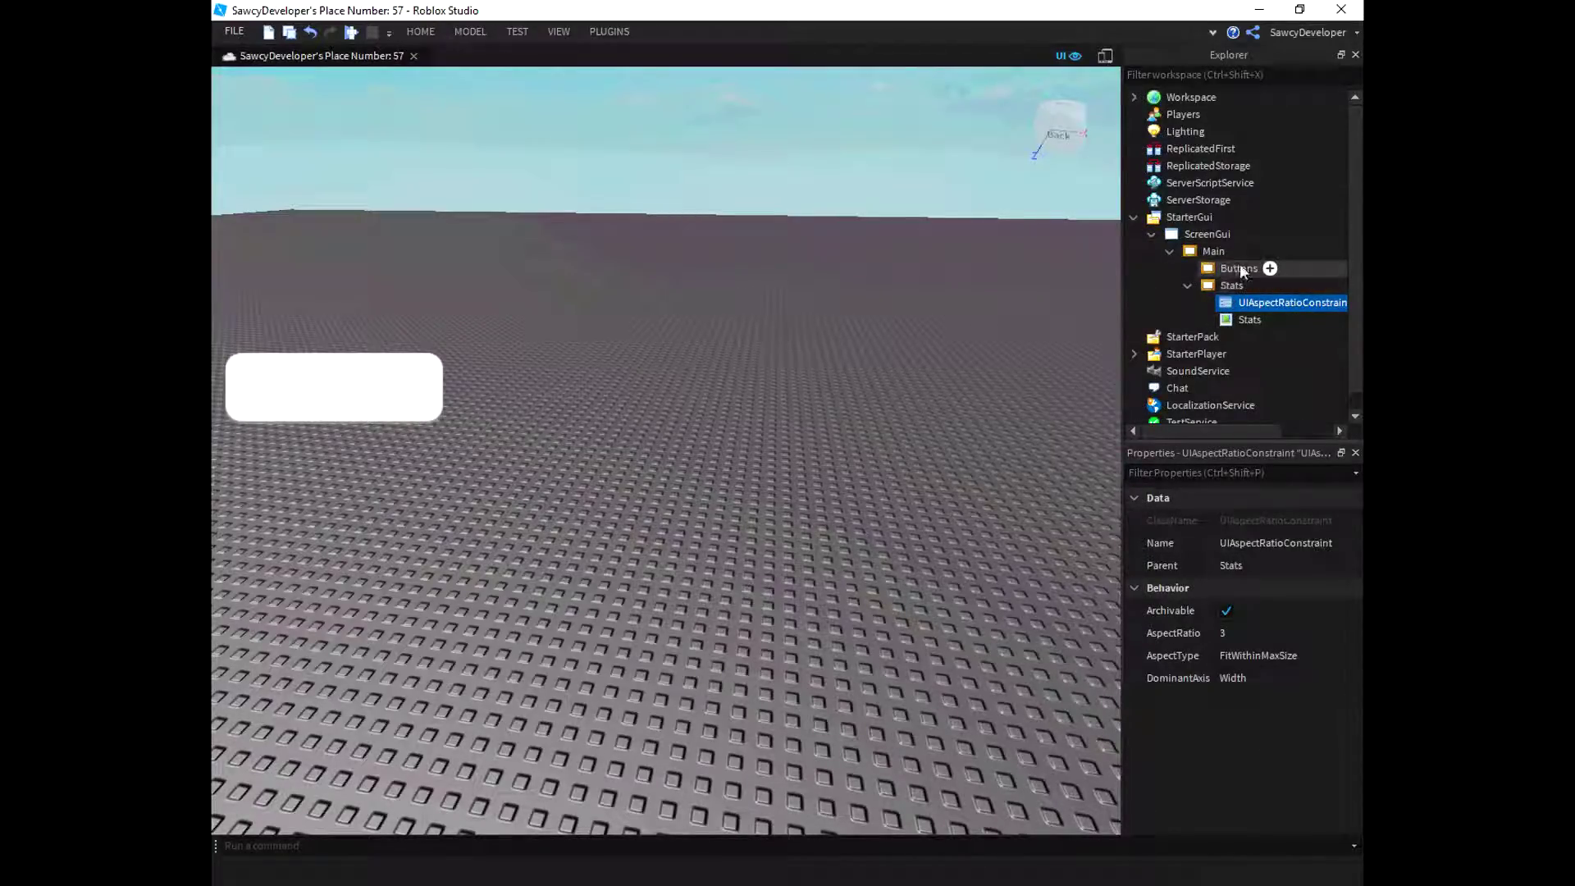
Step: Add an ImageLabel inside the Buttons frame
click(1233, 269)
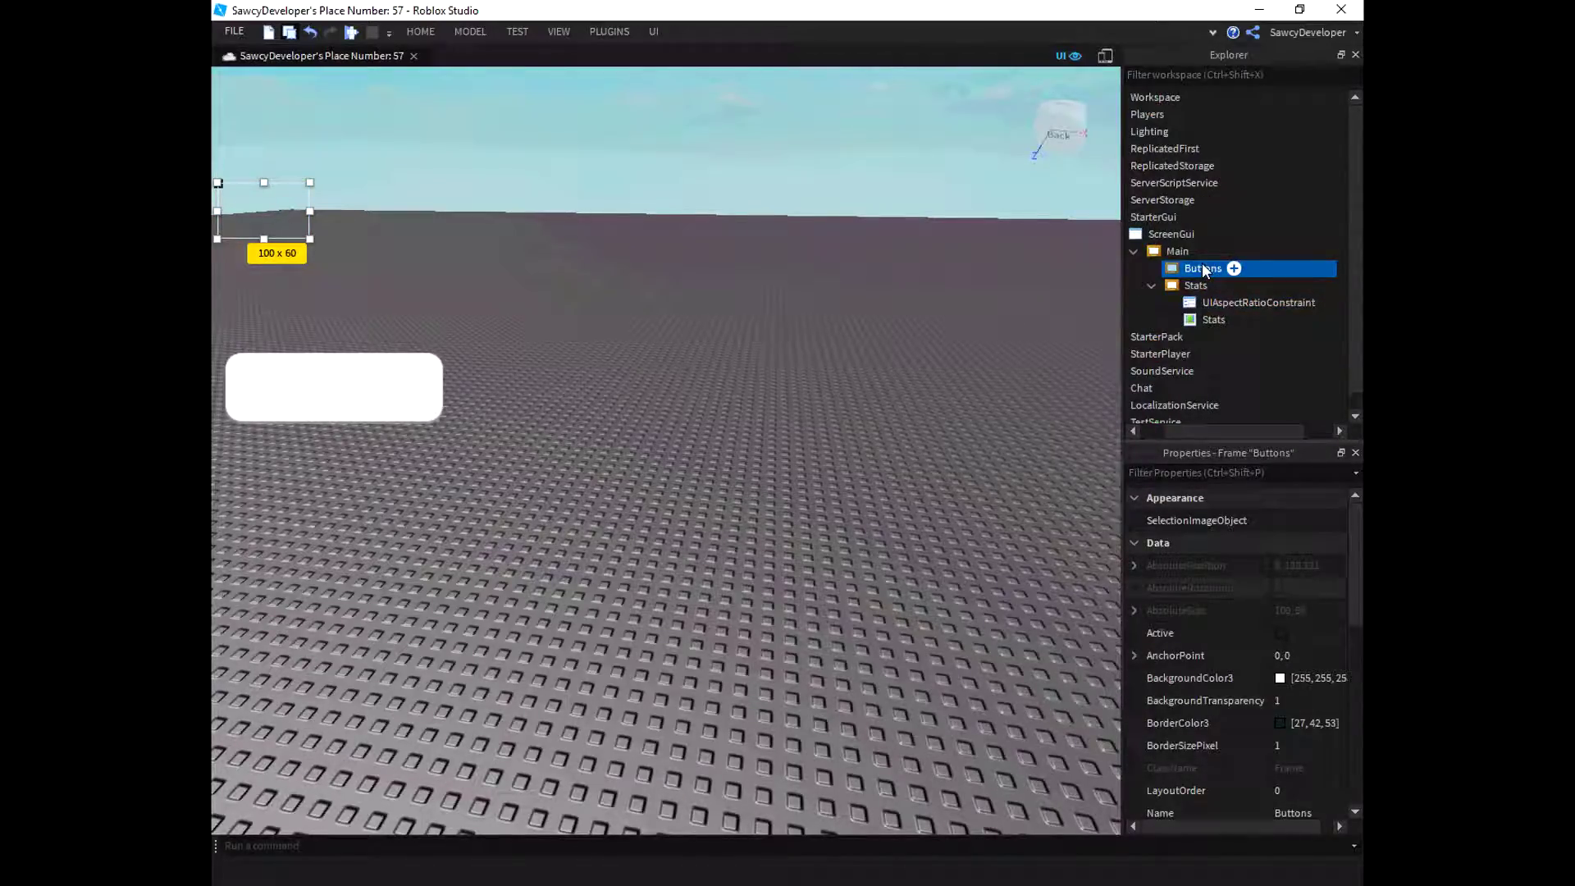
right_click(1203, 269)
key(Escape)
key(F2)
click(1233, 269)
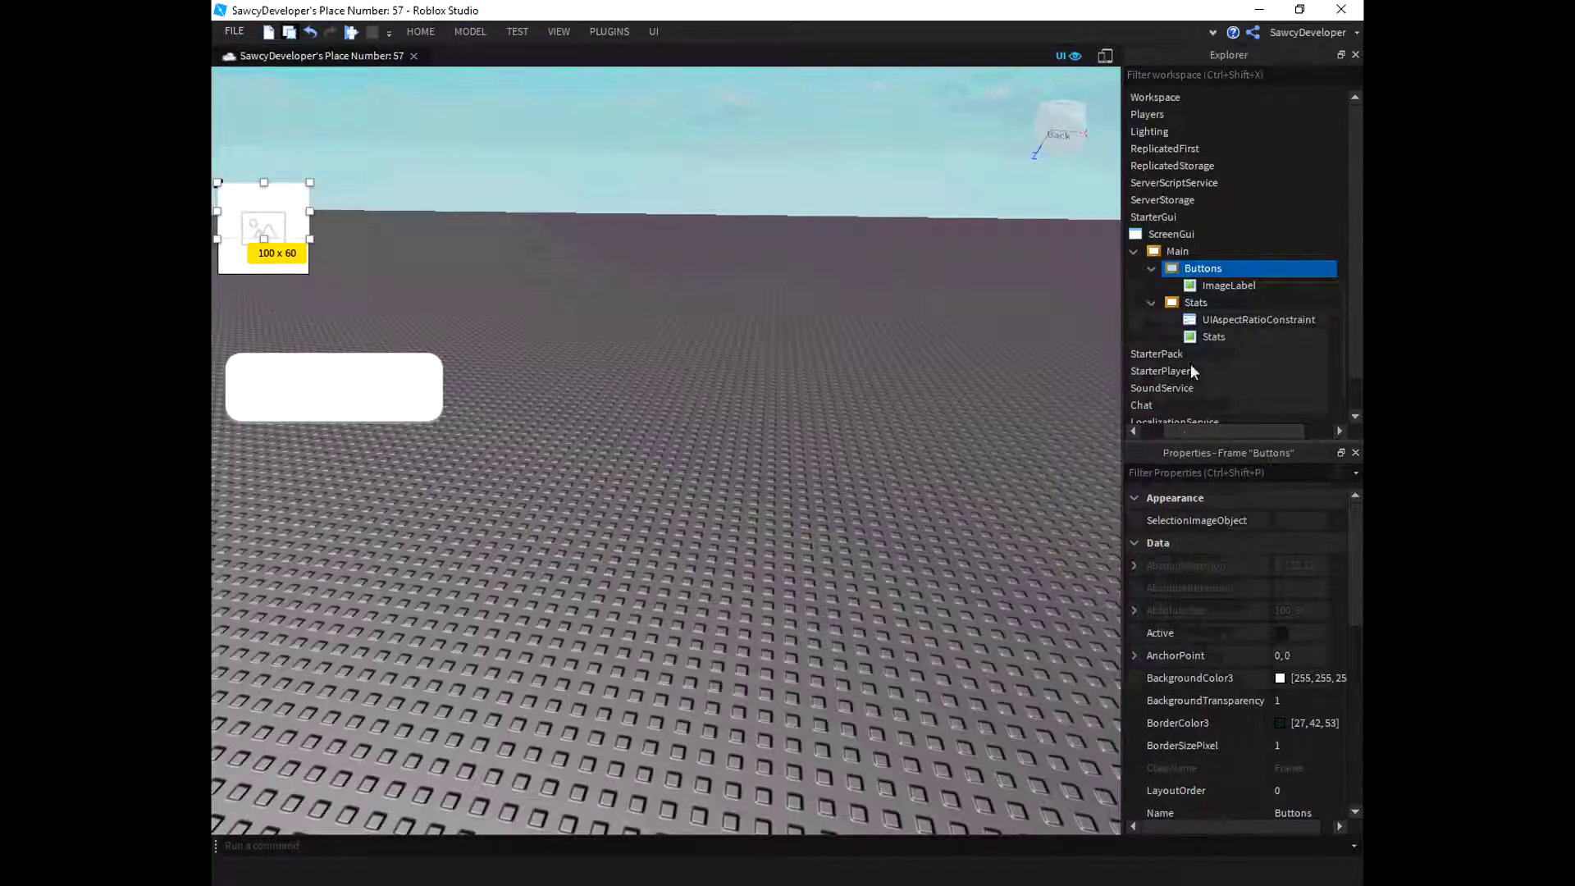
Step: Move the new ImageLabel toward the Stats bar and relocate the UIAspectRatioConstraint under Main
mouse_move(264, 230)
mouse_down()
mouse_move(290, 309)
mouse_move(507, 344)
mouse_up()
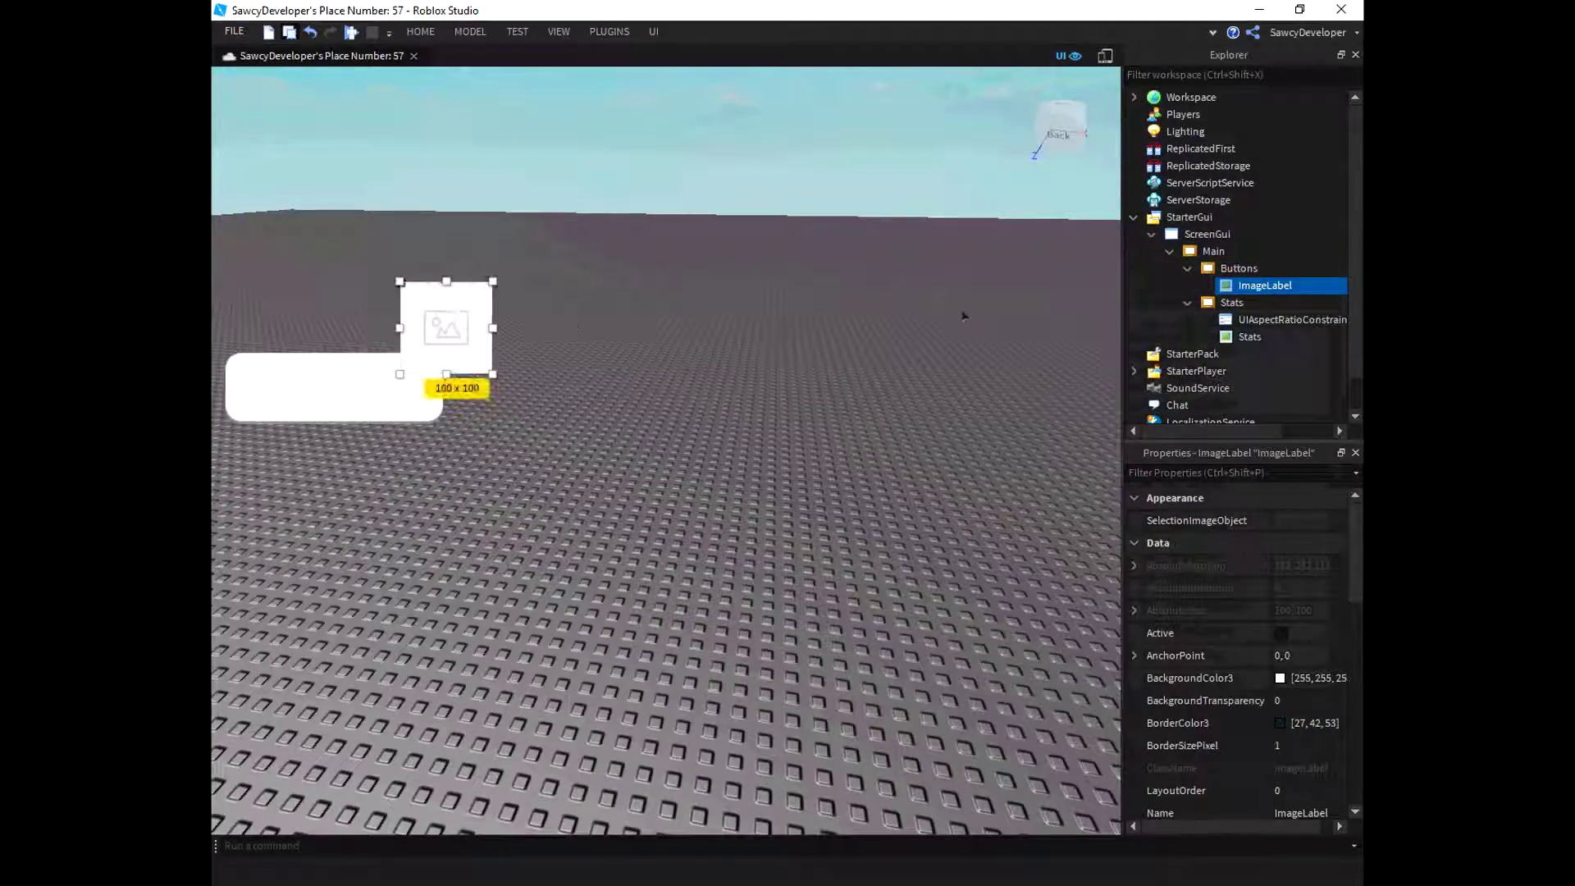
mouse_move(1267, 323)
mouse_down()
mouse_move(1207, 259)
mouse_move(1248, 260)
mouse_up()
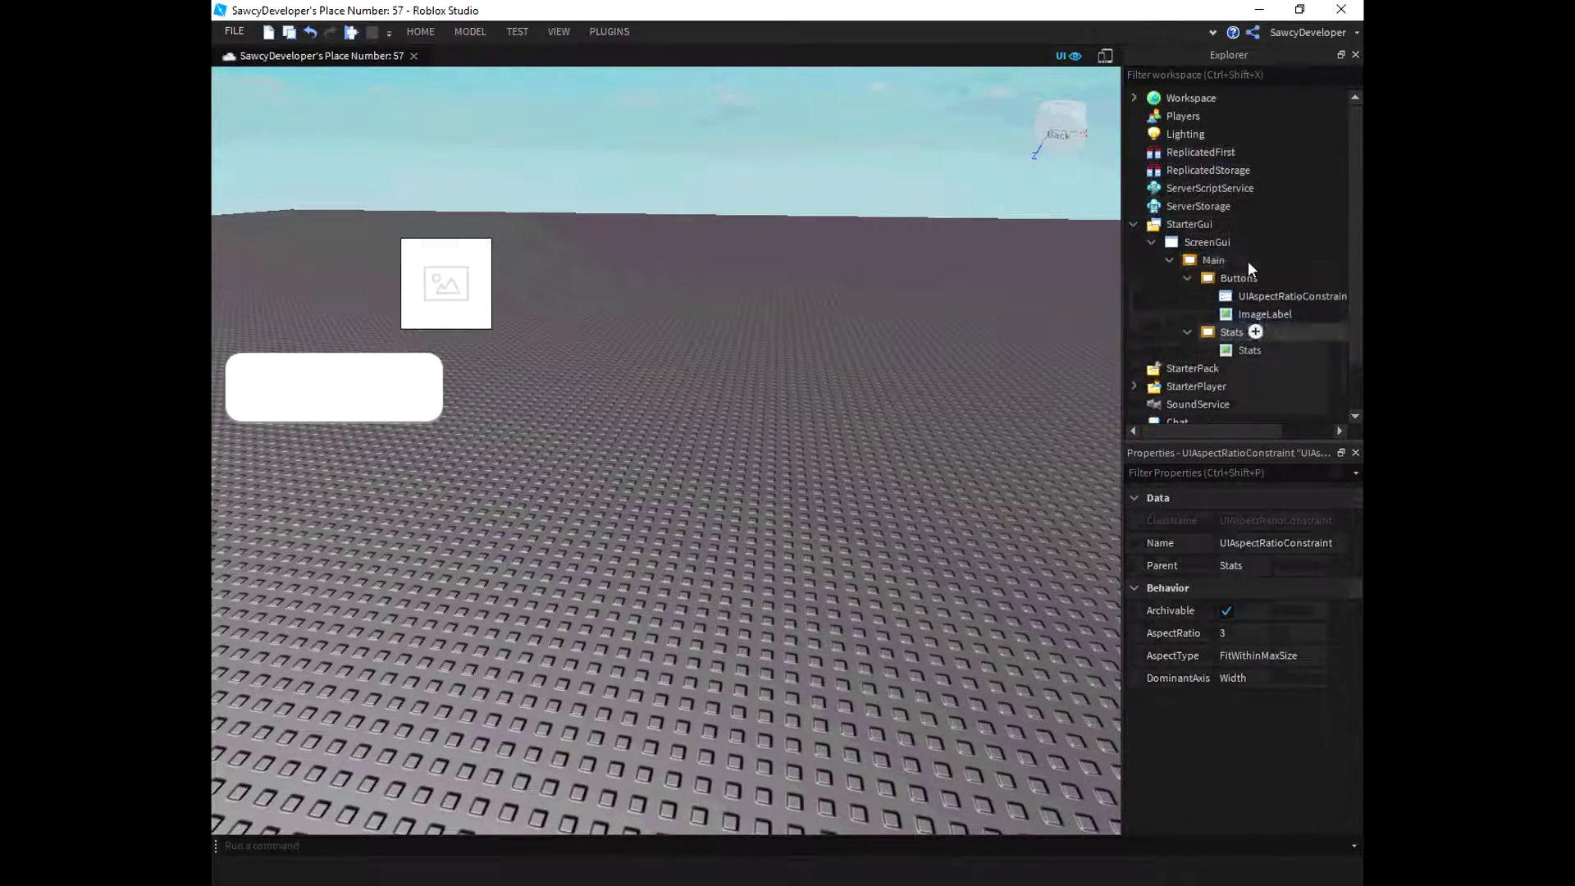
click(1249, 310)
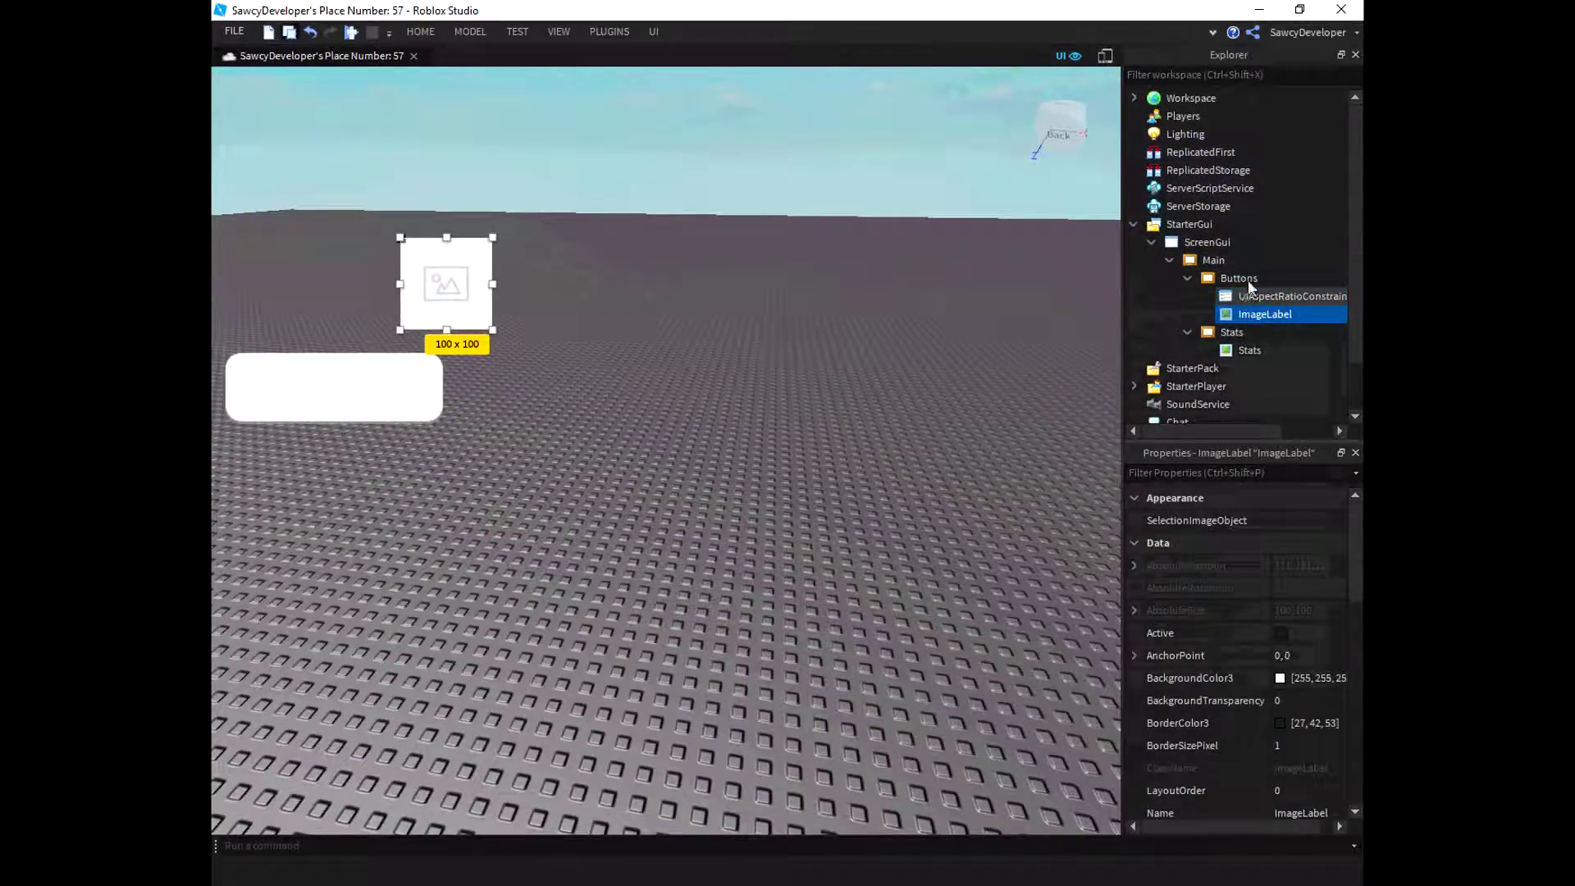
click(1242, 297)
drag(1242, 297, 1218, 270)
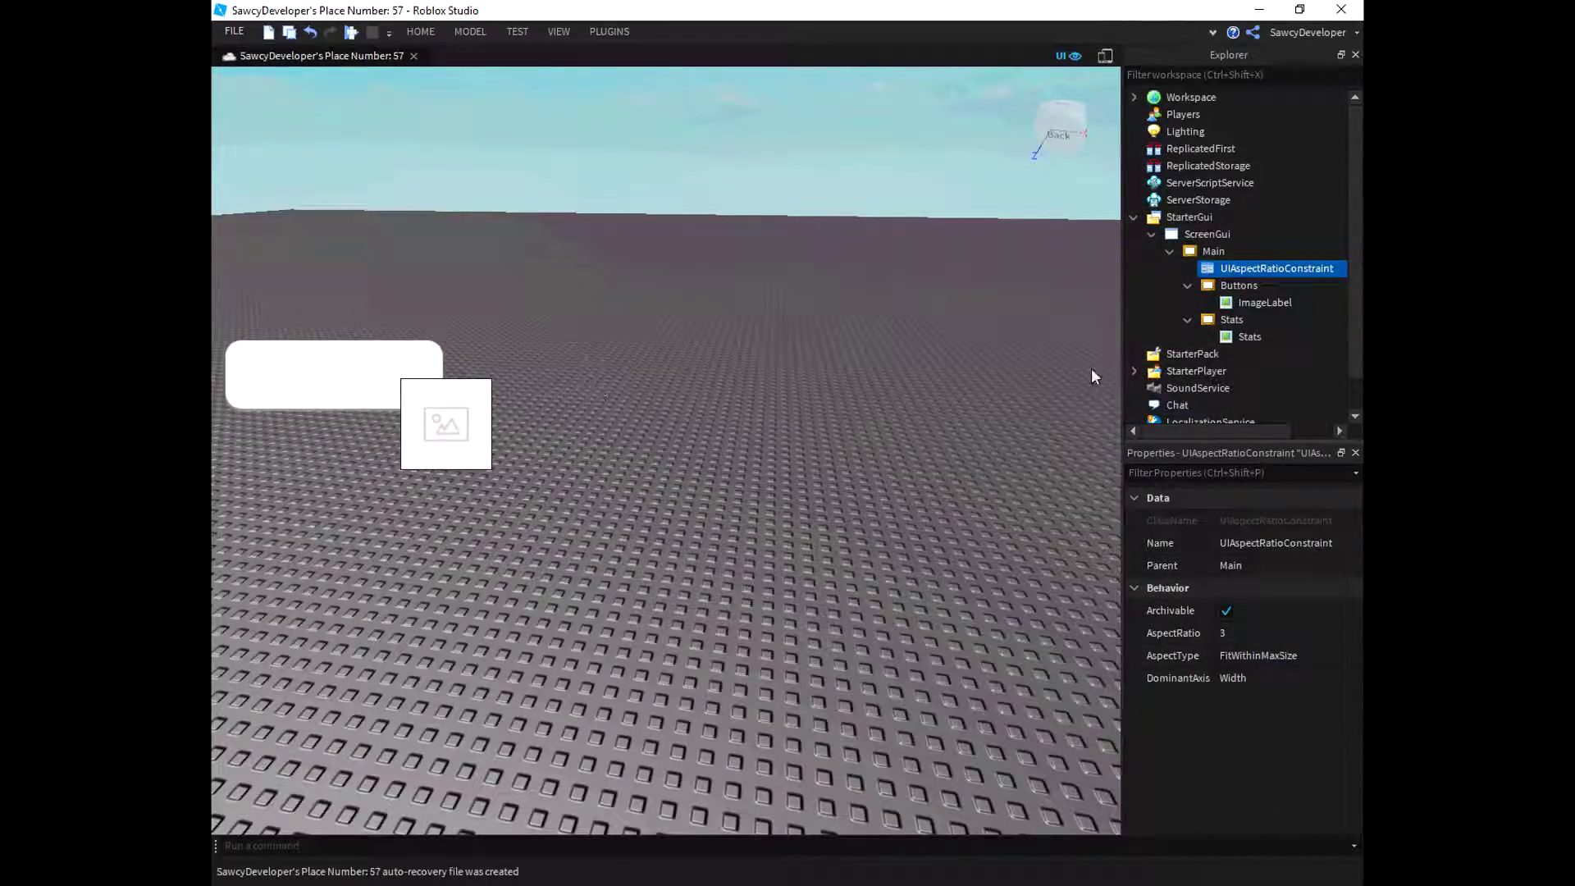
Step: Place the image placeholder at the top-left, just above the white Stats frame
click(1236, 302)
drag(427, 404, 289, 296)
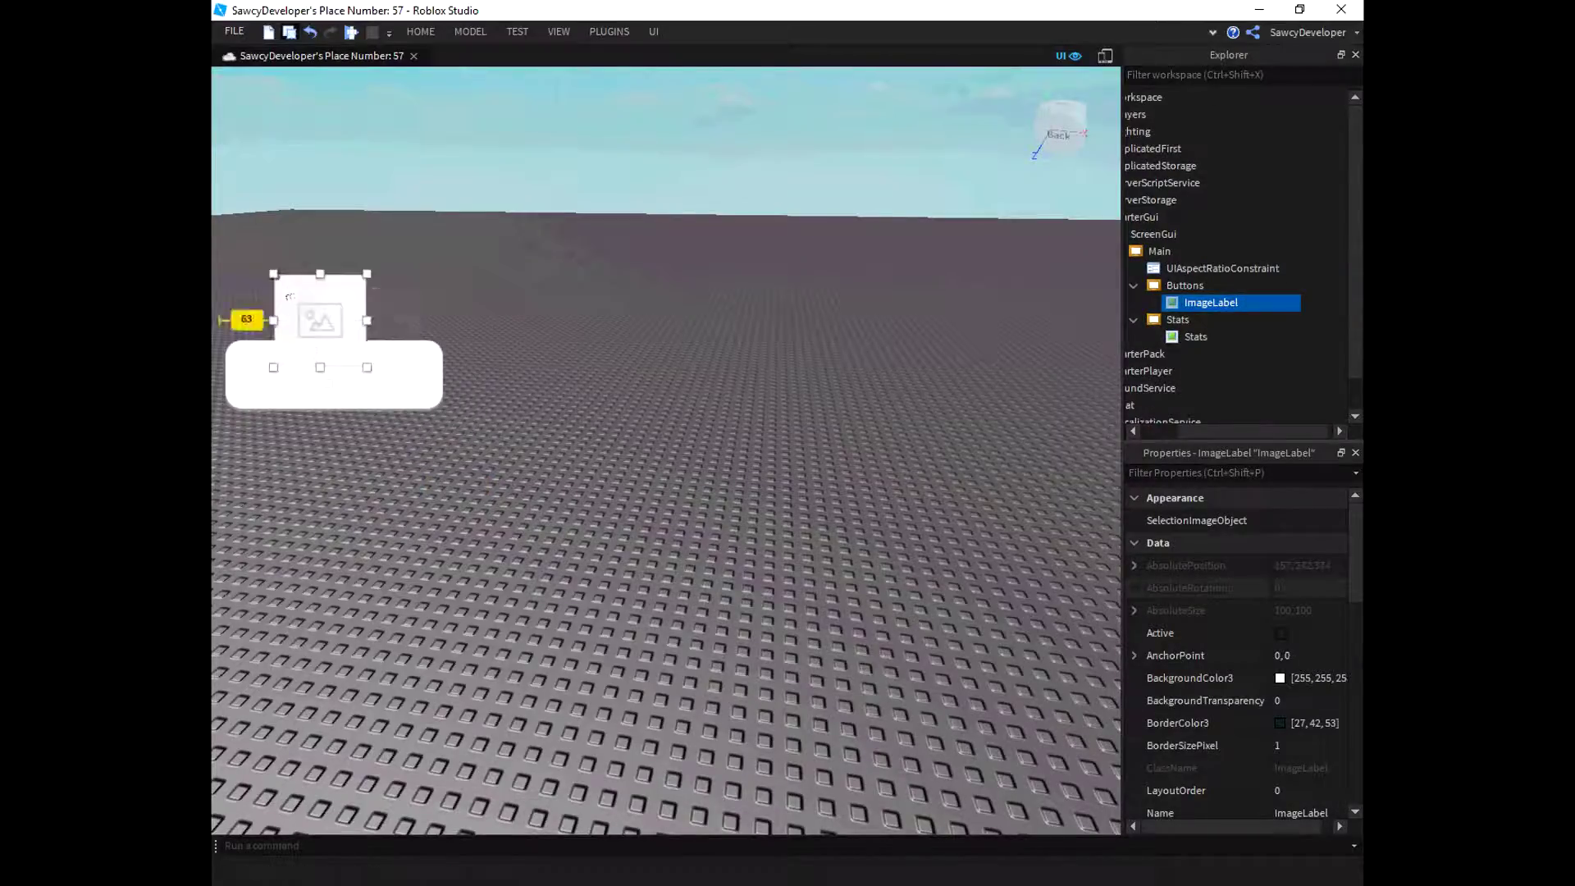
key(ctrl+z)
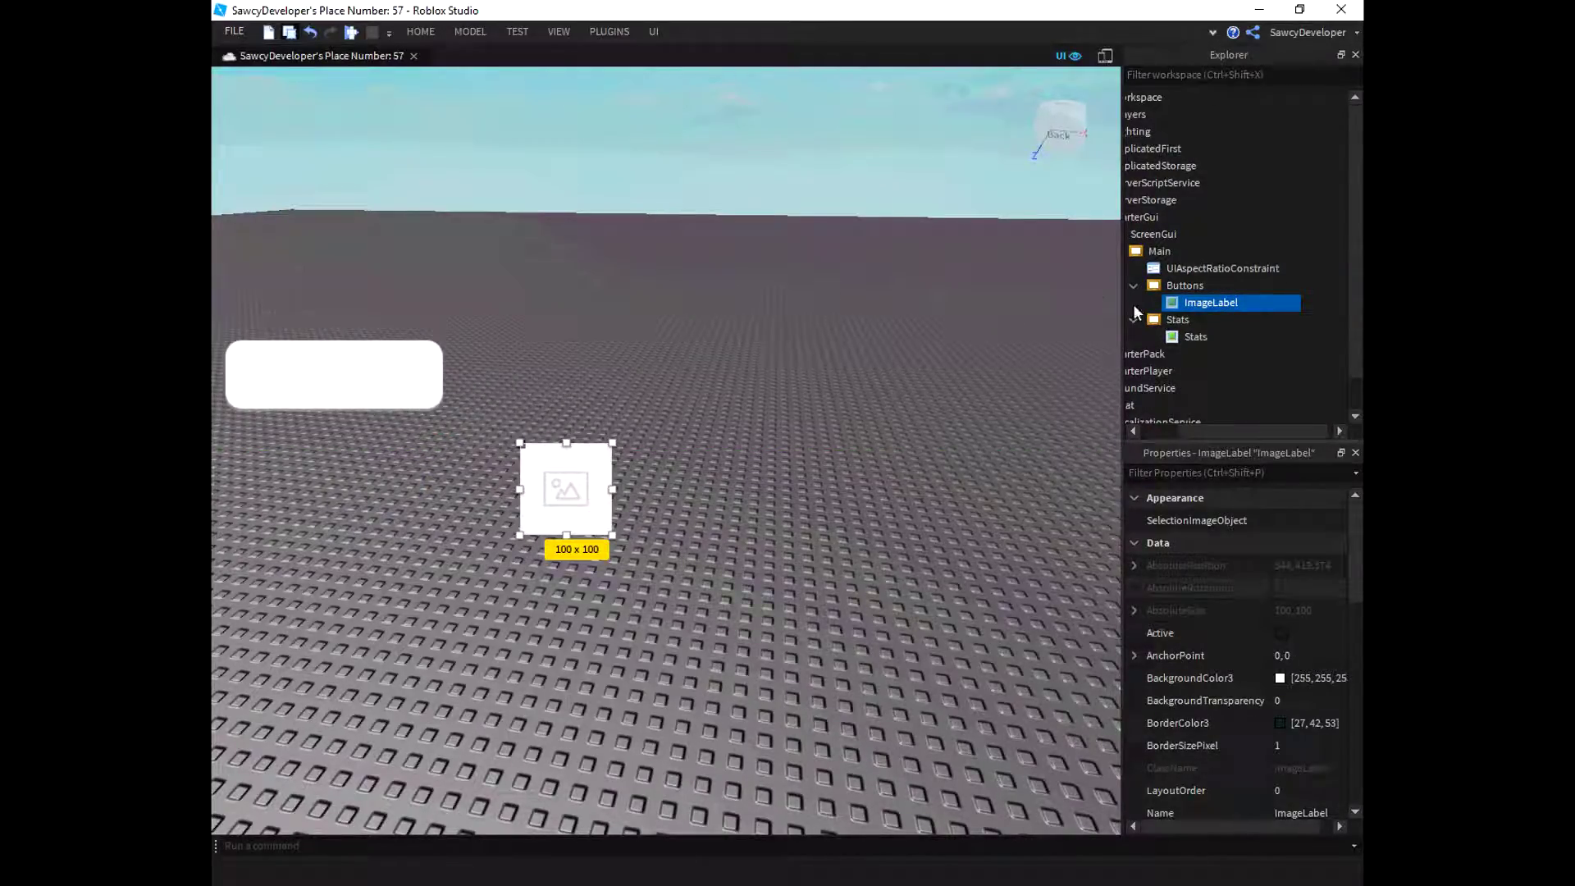
click(1184, 285)
mouse_move(546, 472)
mouse_down()
mouse_move(325, 292)
mouse_move(240, 259)
mouse_up()
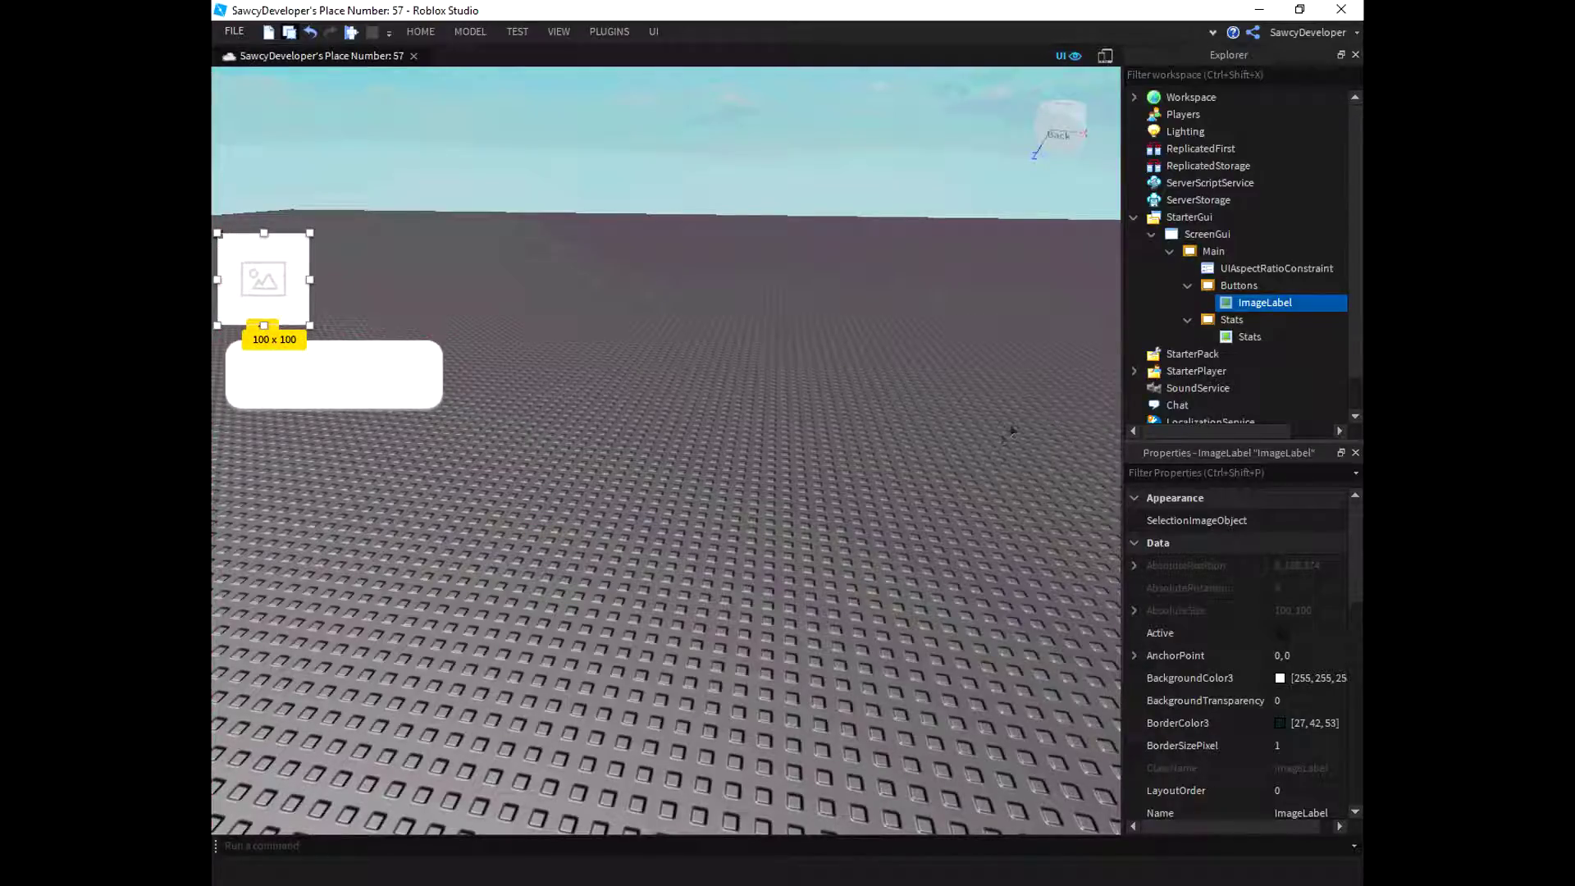
scroll(1260, 727, down, 3)
drag(1299, 303, 1268, 285)
click(1270, 285)
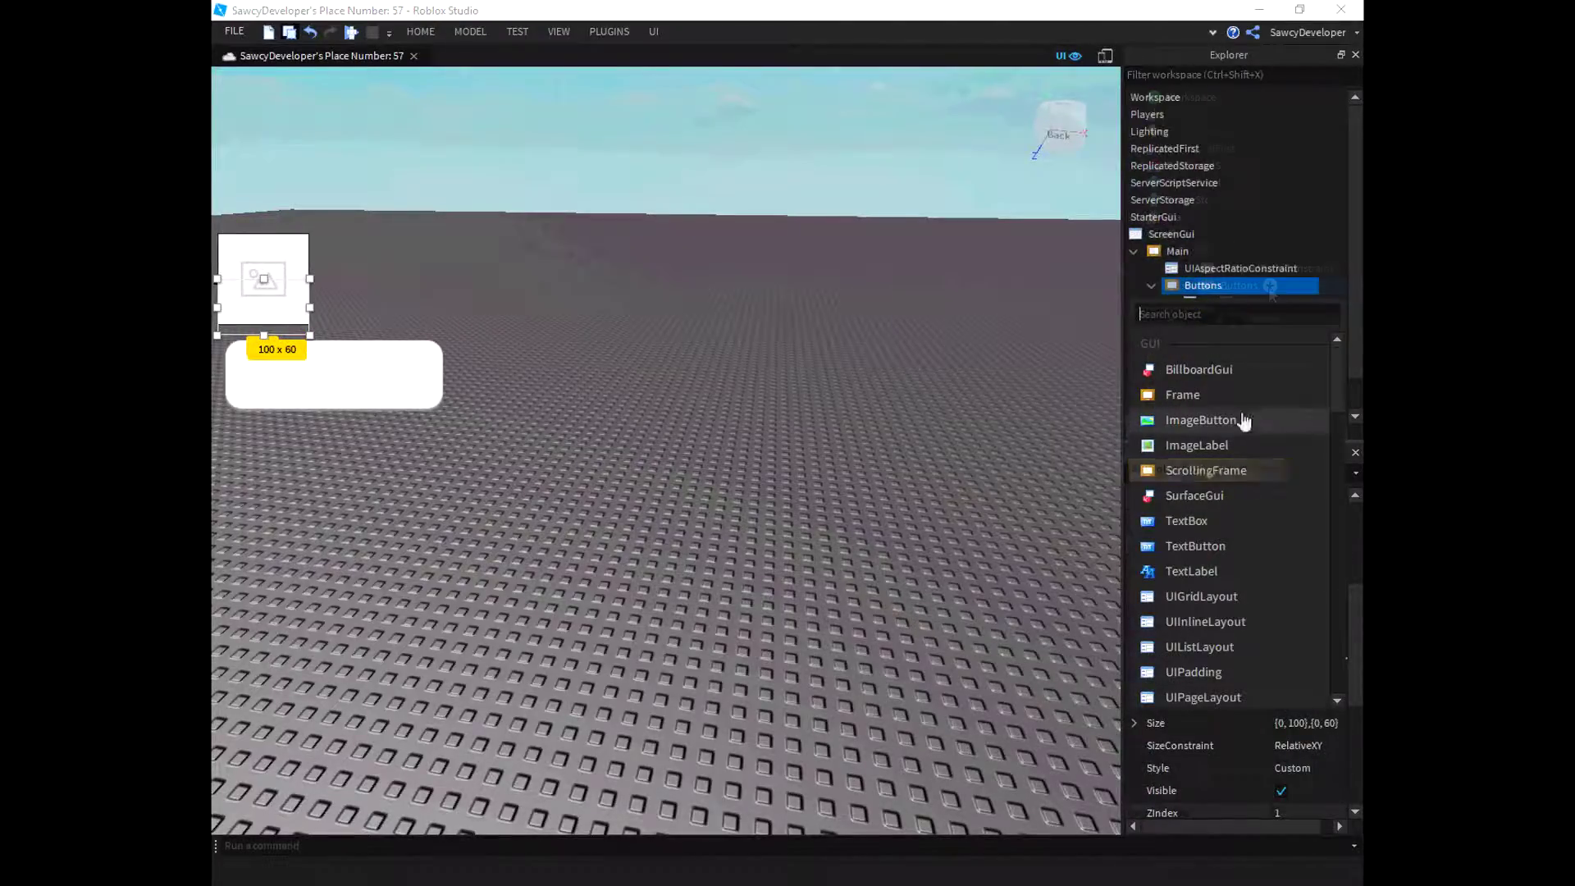
Step: Replace the ImageLabel in Buttons with a new ImageButton and move it above the white frame
click(1181, 420)
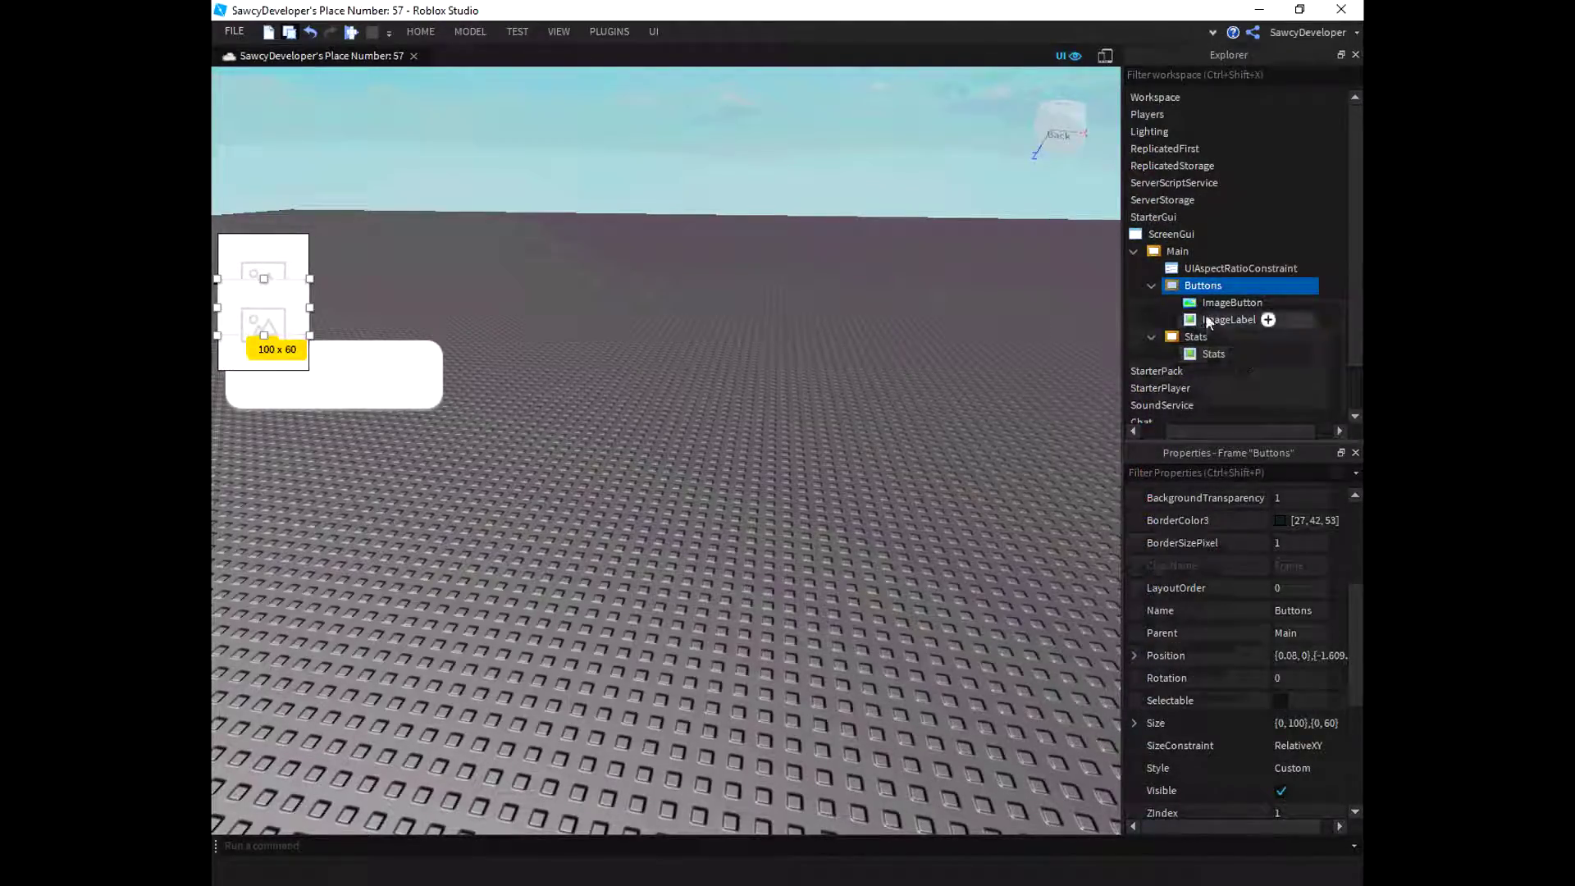
click(1209, 322)
key(Delete)
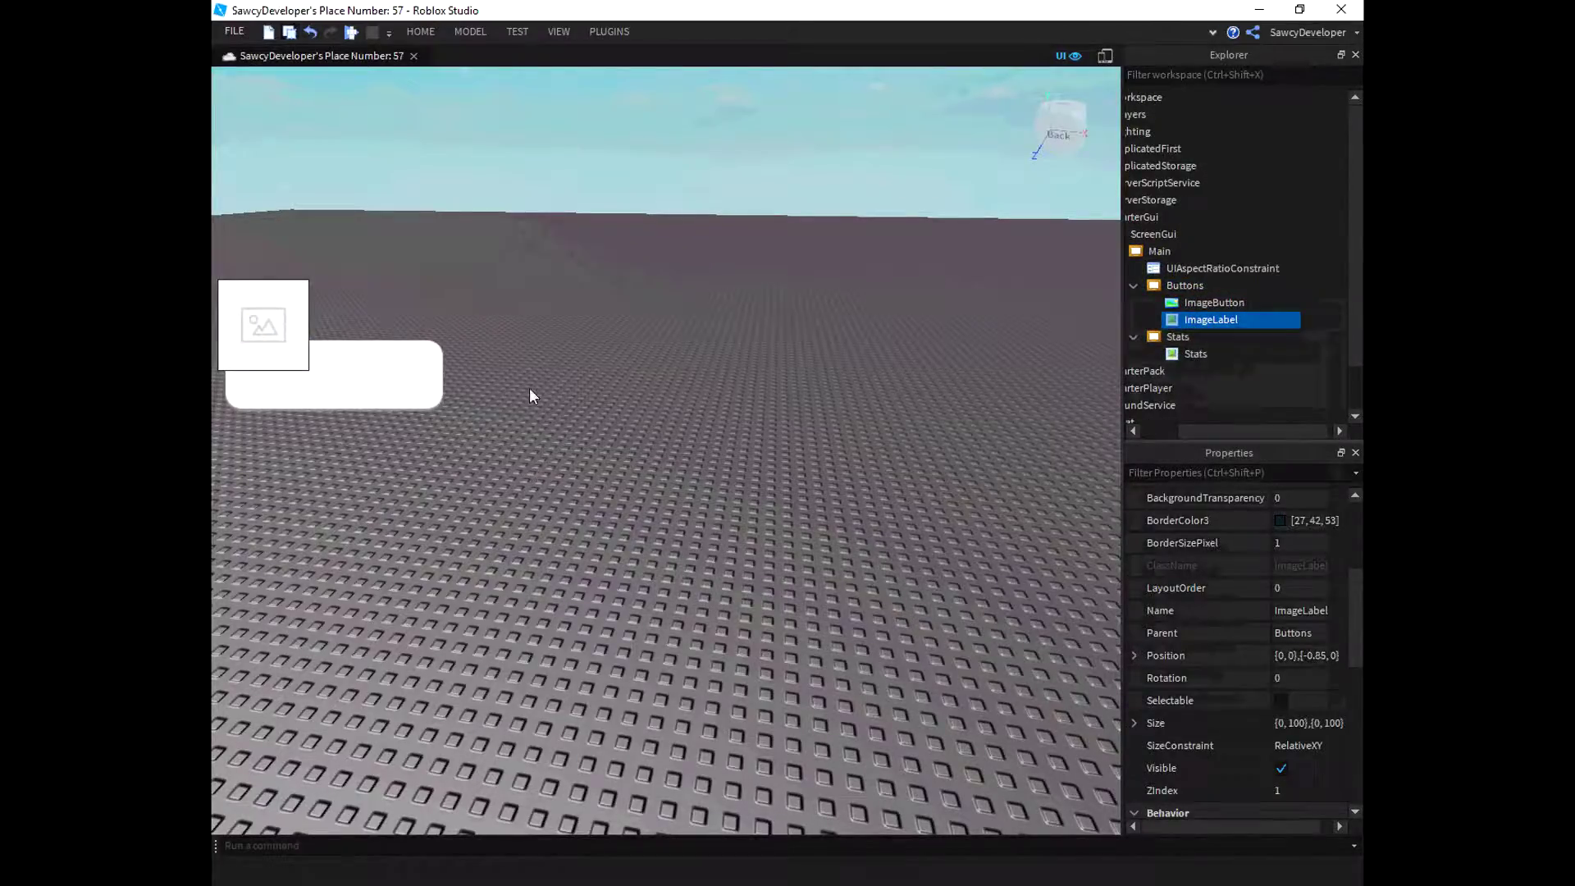
click(1214, 314)
drag(269, 295, 269, 259)
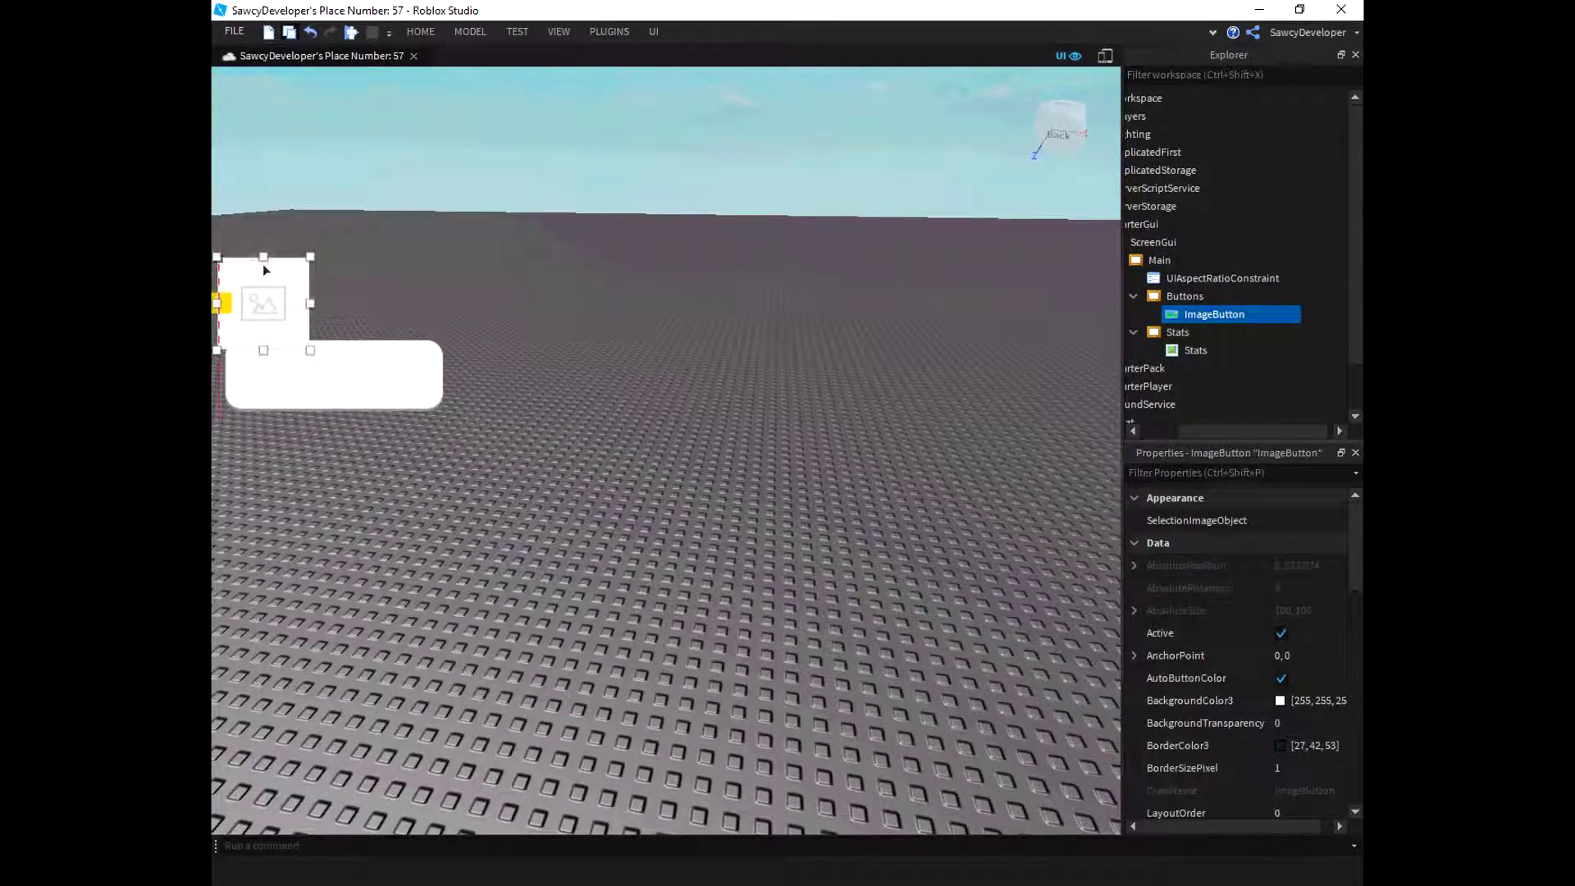
Step: Begin adding a new image through the ImageButton's Image property
scroll(1183, 775, down, 4)
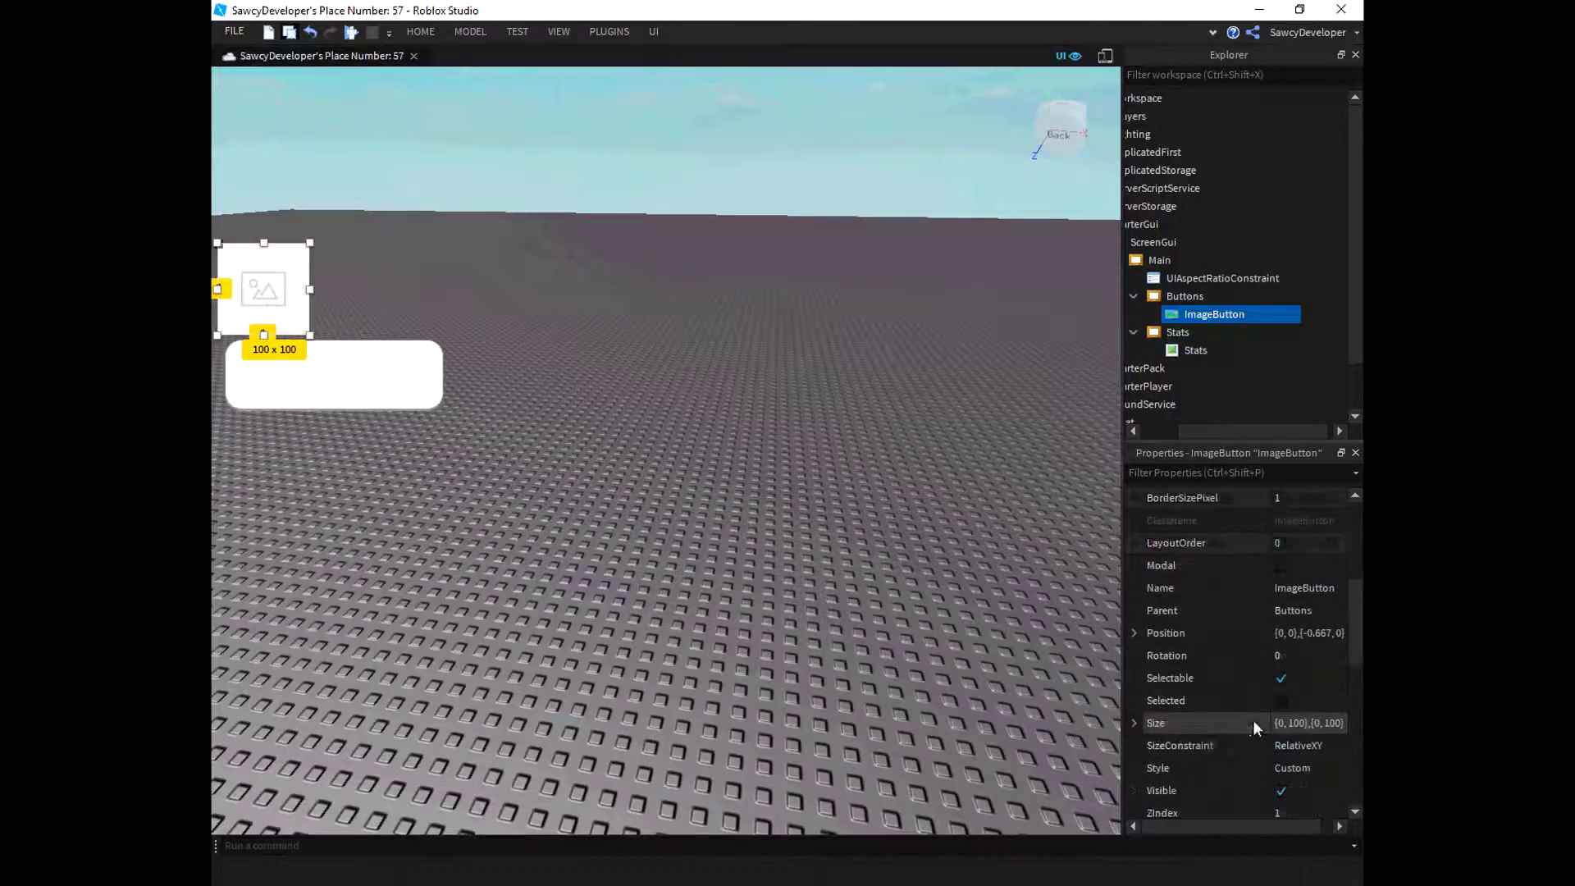
scroll(1268, 722, down, 3)
scroll(1263, 697, down, 2)
click(1306, 627)
click(1168, 771)
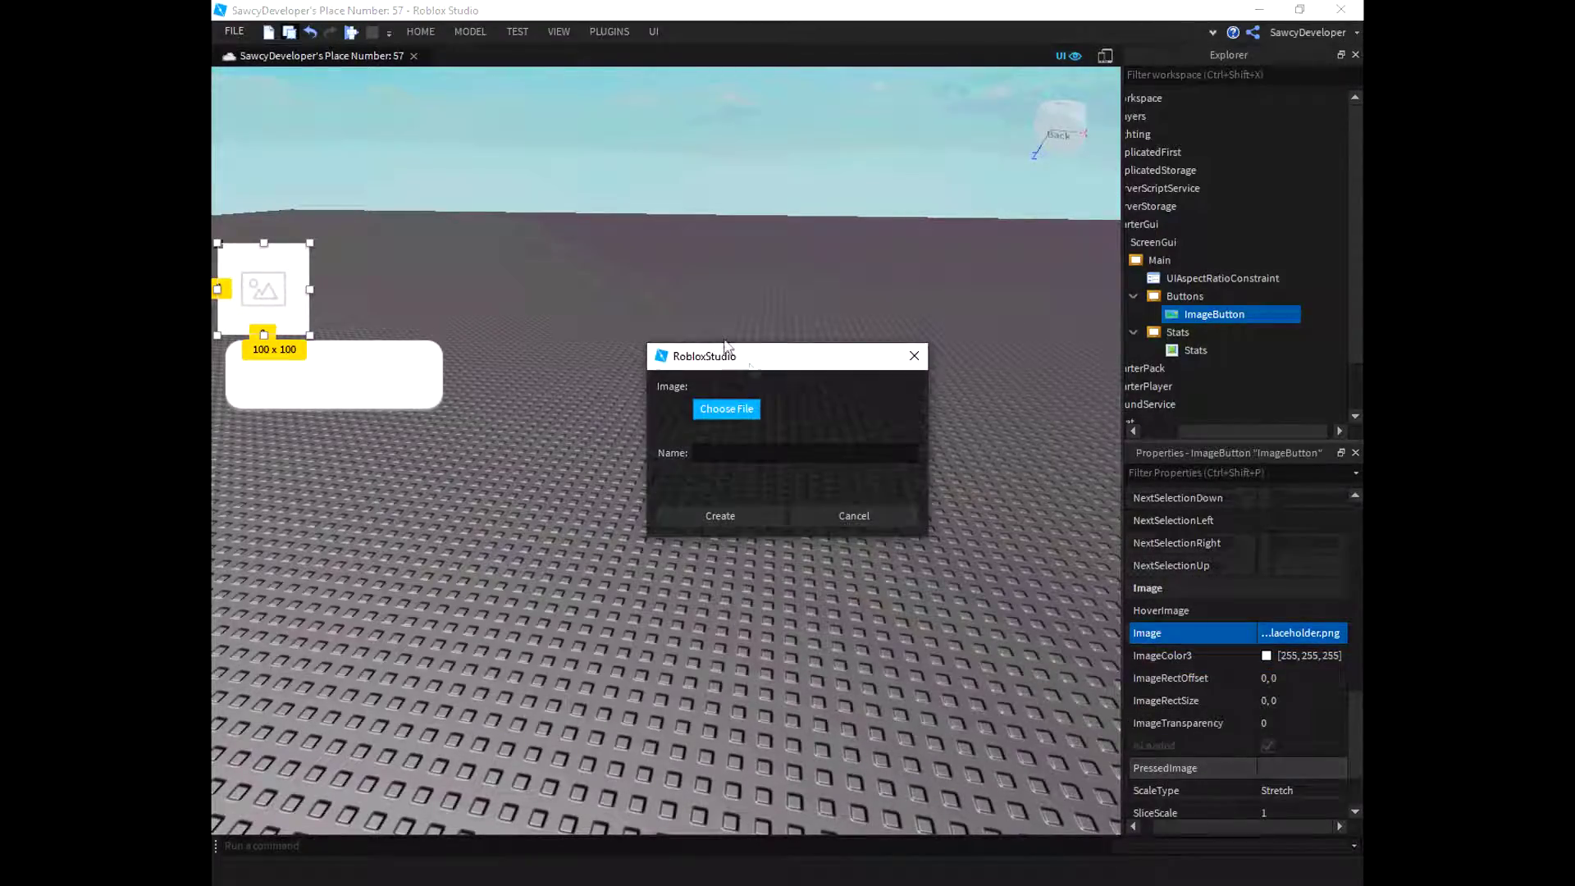
Step: Upload Stats.png and apply it as the ImageButton's image
click(729, 412)
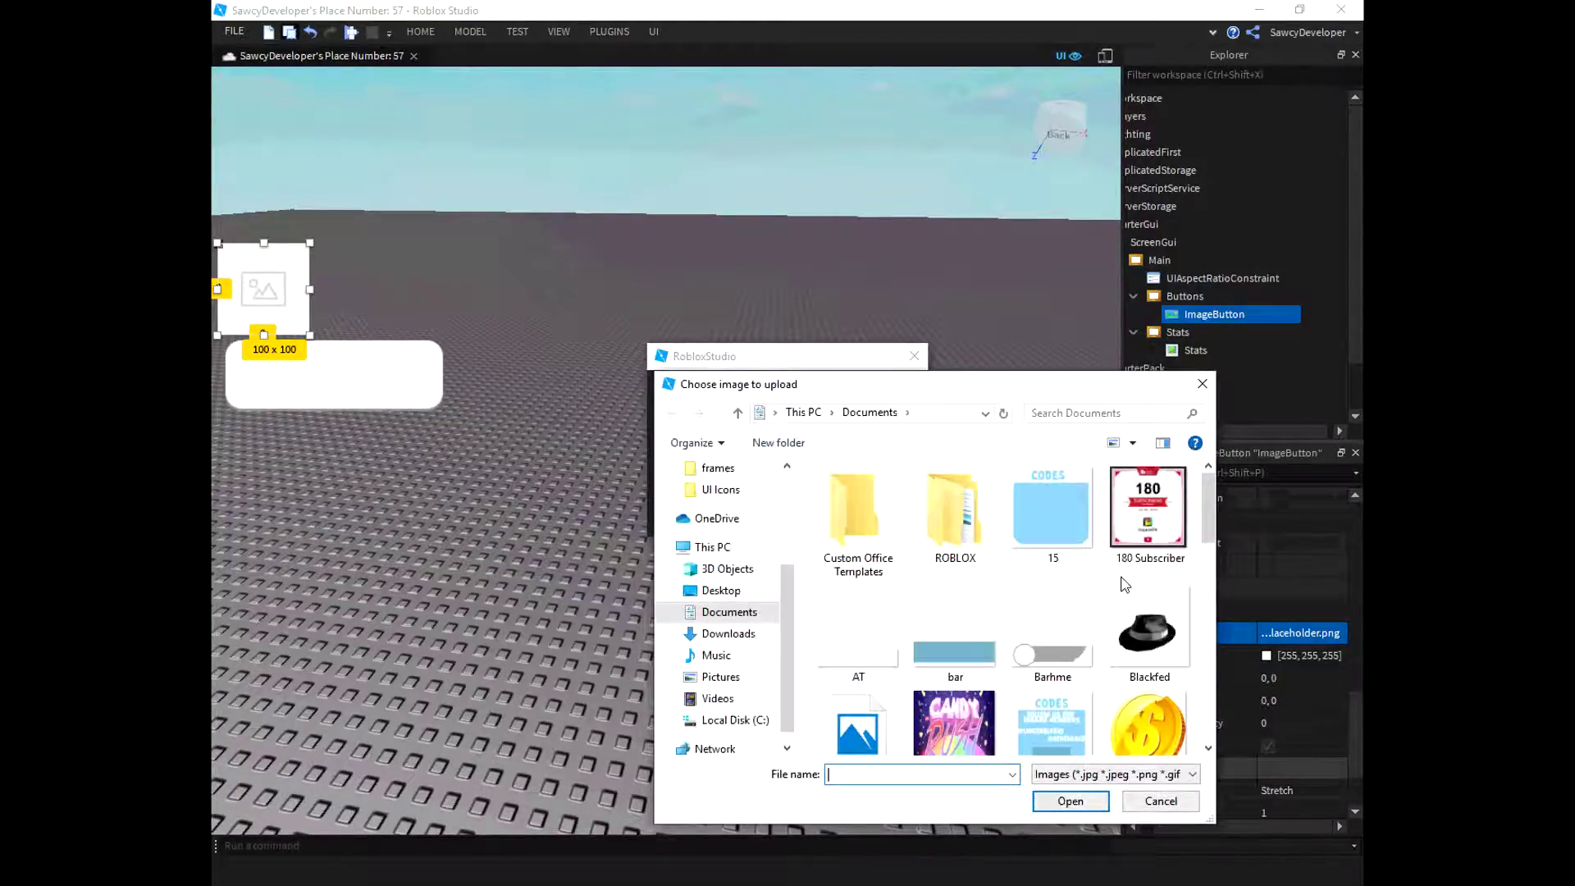
scroll(1115, 584, down, 2)
scroll(1050, 581, down, 3)
scroll(988, 576, down, 2)
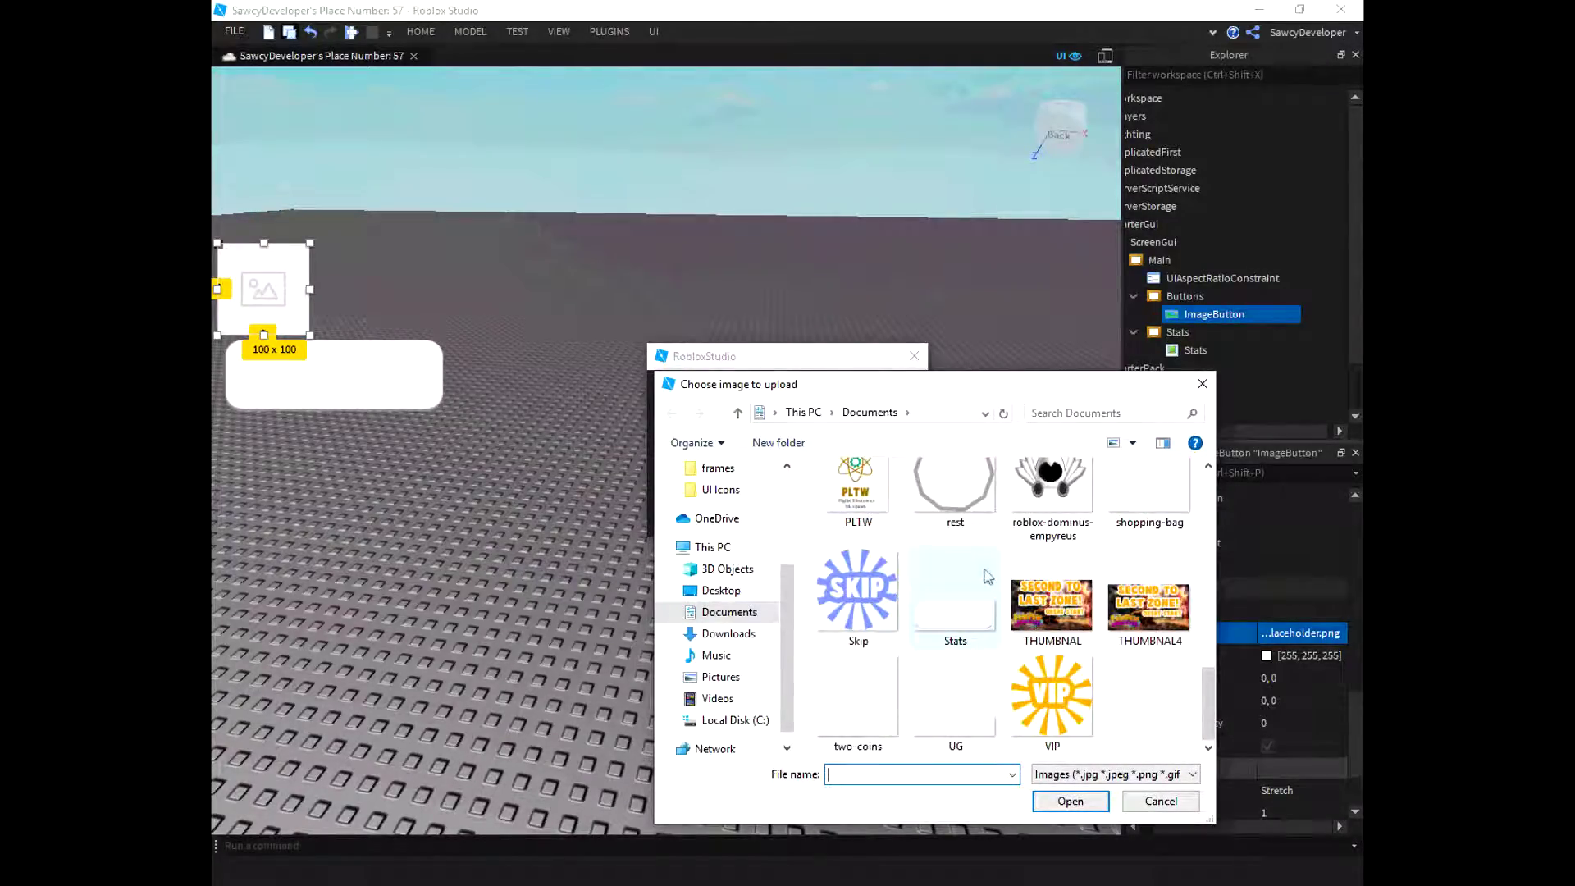
scroll(1127, 650, up, 2)
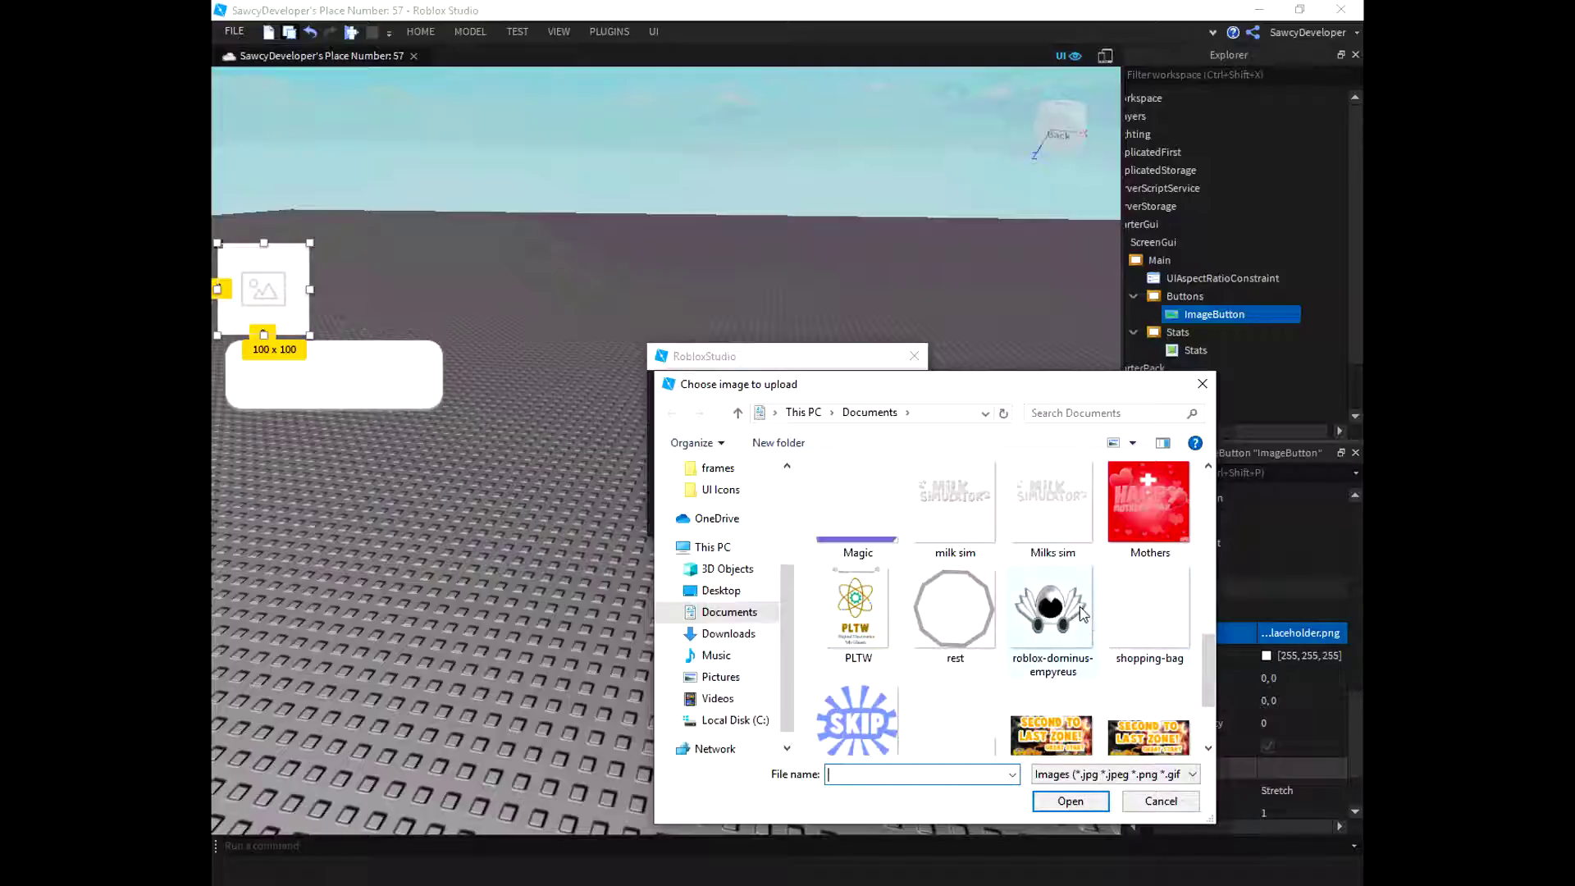
scroll(1082, 613, up, 3)
scroll(1082, 614, down, 2)
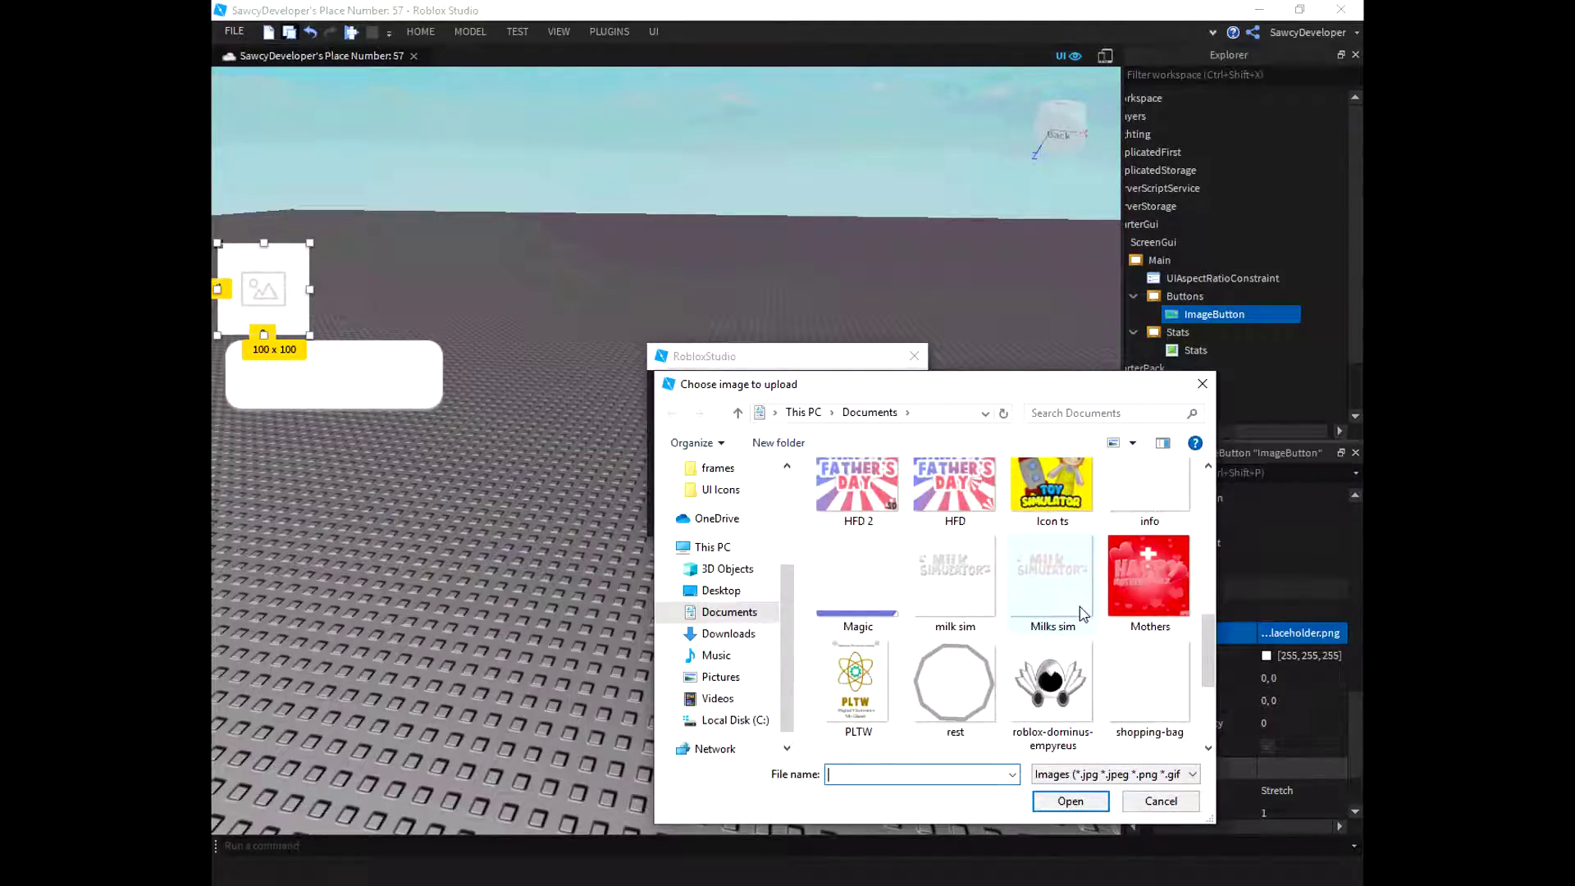
scroll(1067, 599, down, 3)
click(954, 599)
click(1069, 800)
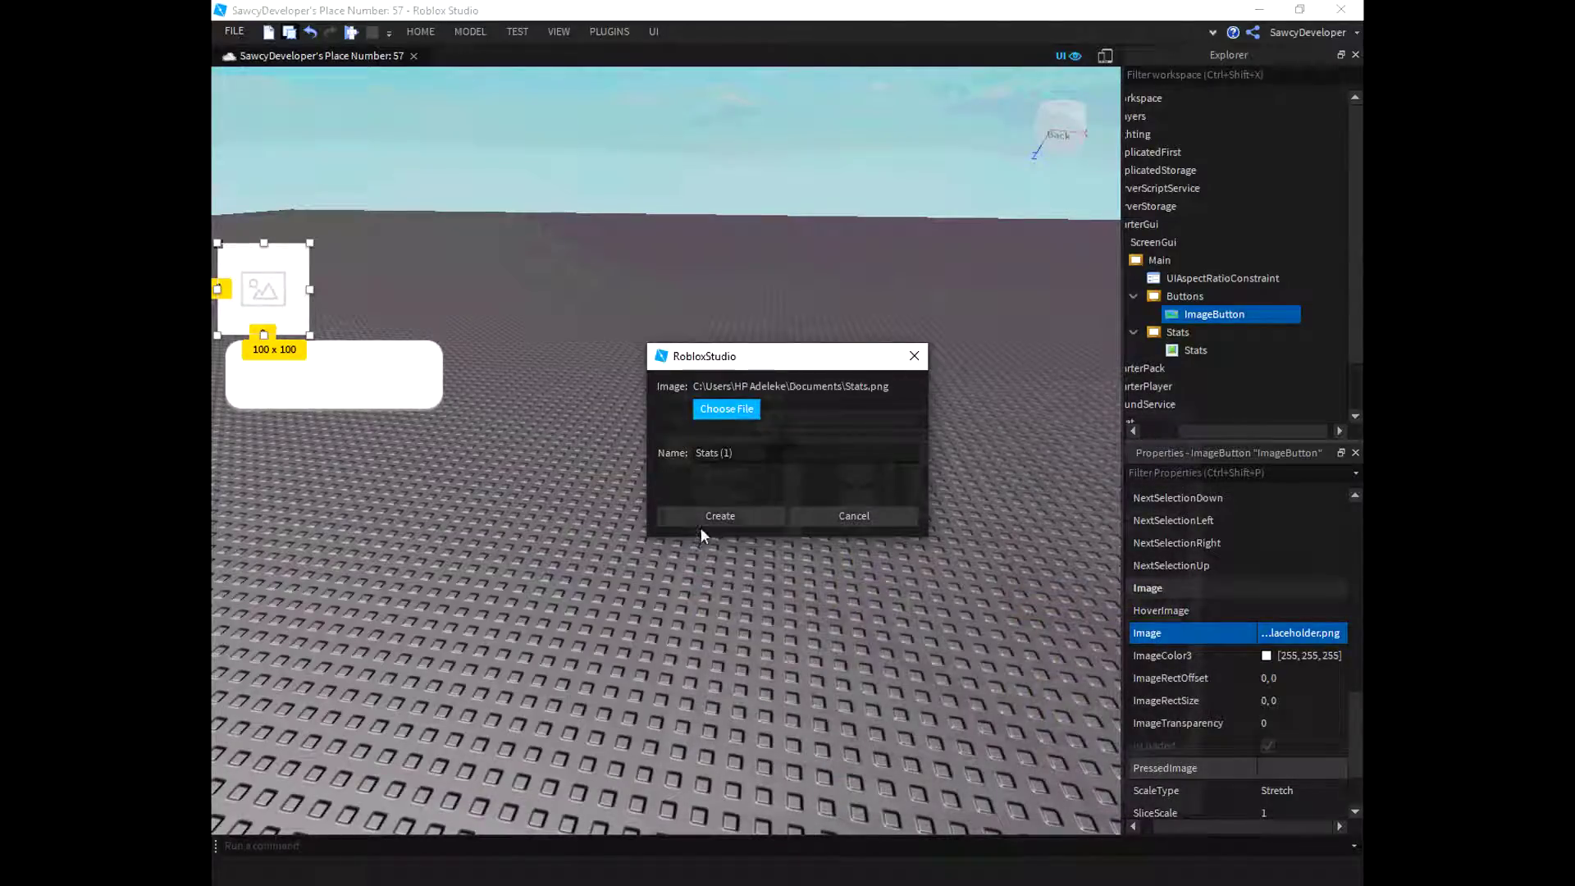
click(718, 522)
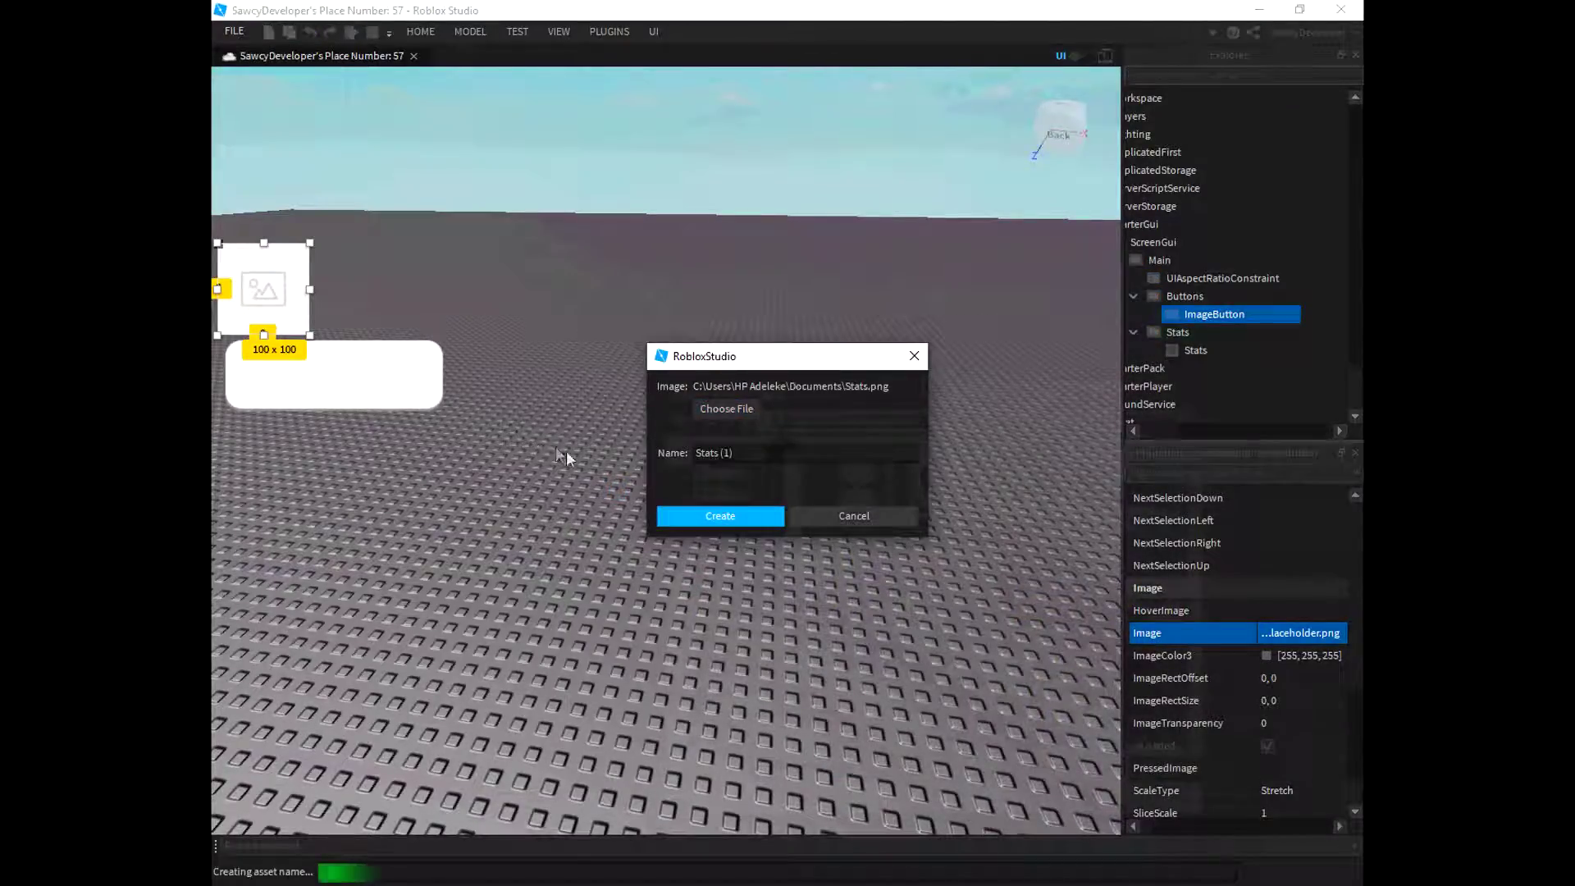
Step: Set the ImageButton's BackgroundTransparency to 1
scroll(1303, 664, up, 3)
scroll(1304, 641, up, 3)
scroll(1287, 607, up, 2)
click(1276, 587)
text(1)
key(Return)
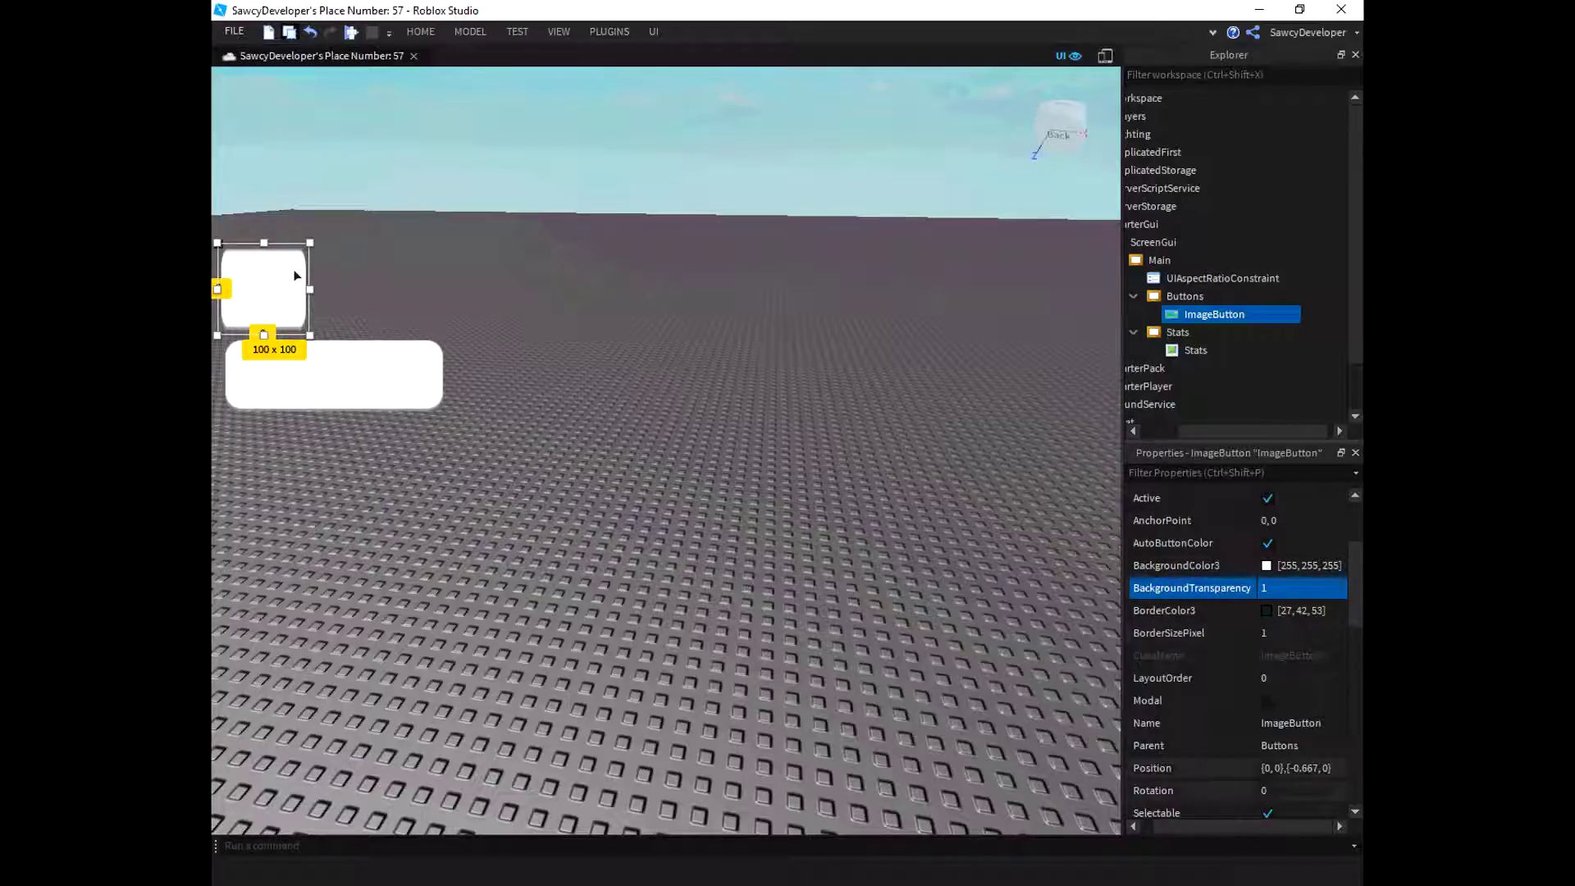
Step: Resize the ImageButton to about 106 × 82
drag(308, 243, 298, 245)
scroll(1220, 653, down, 3)
scroll(1220, 653, down, 2)
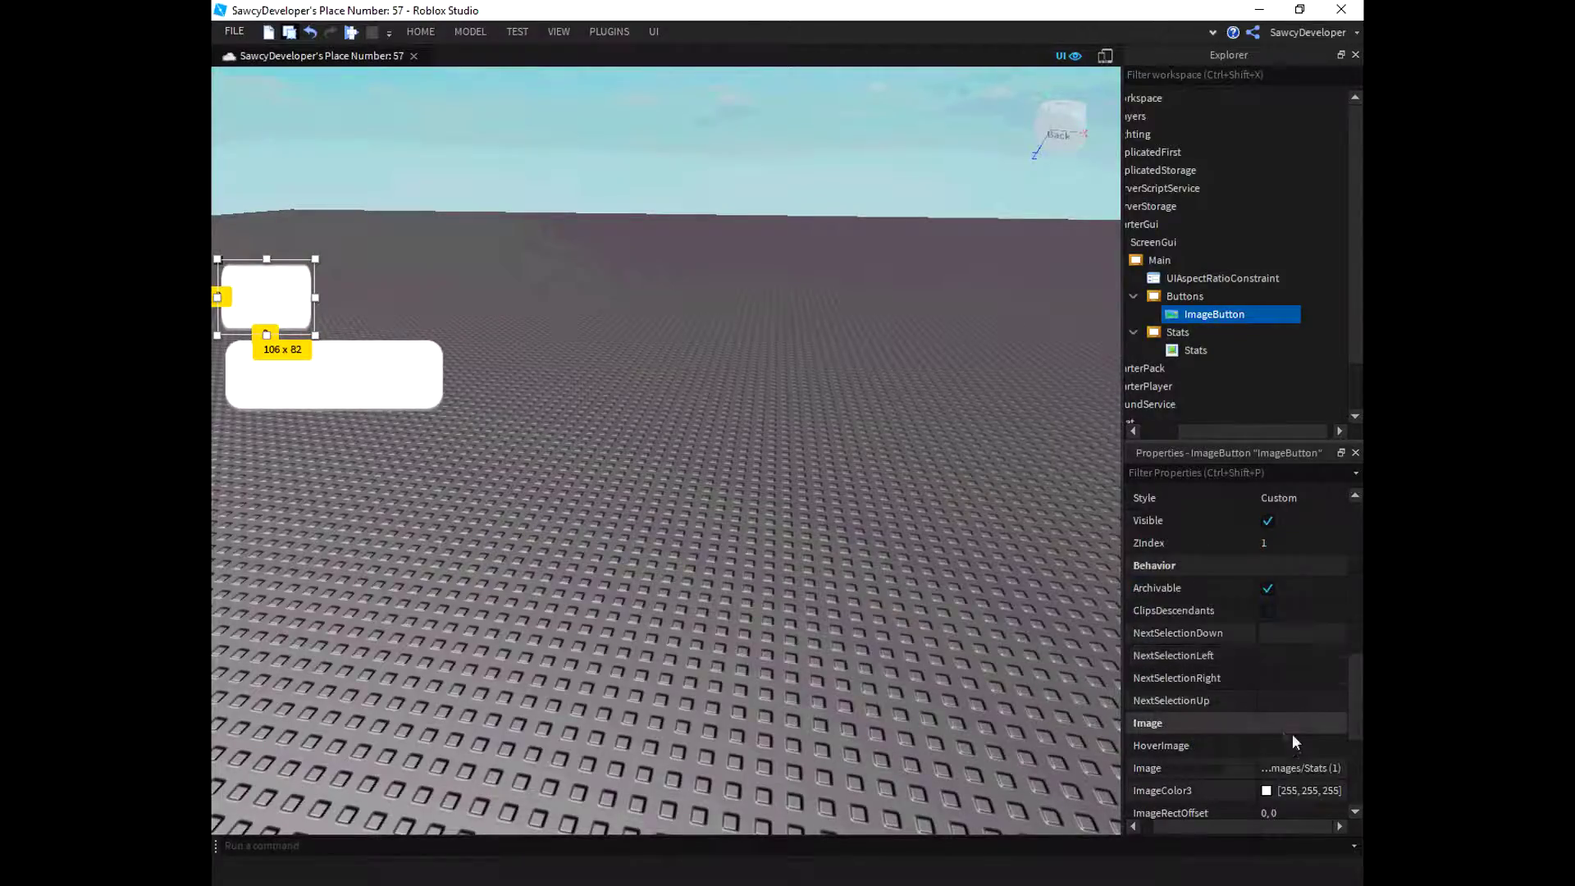
click(1296, 771)
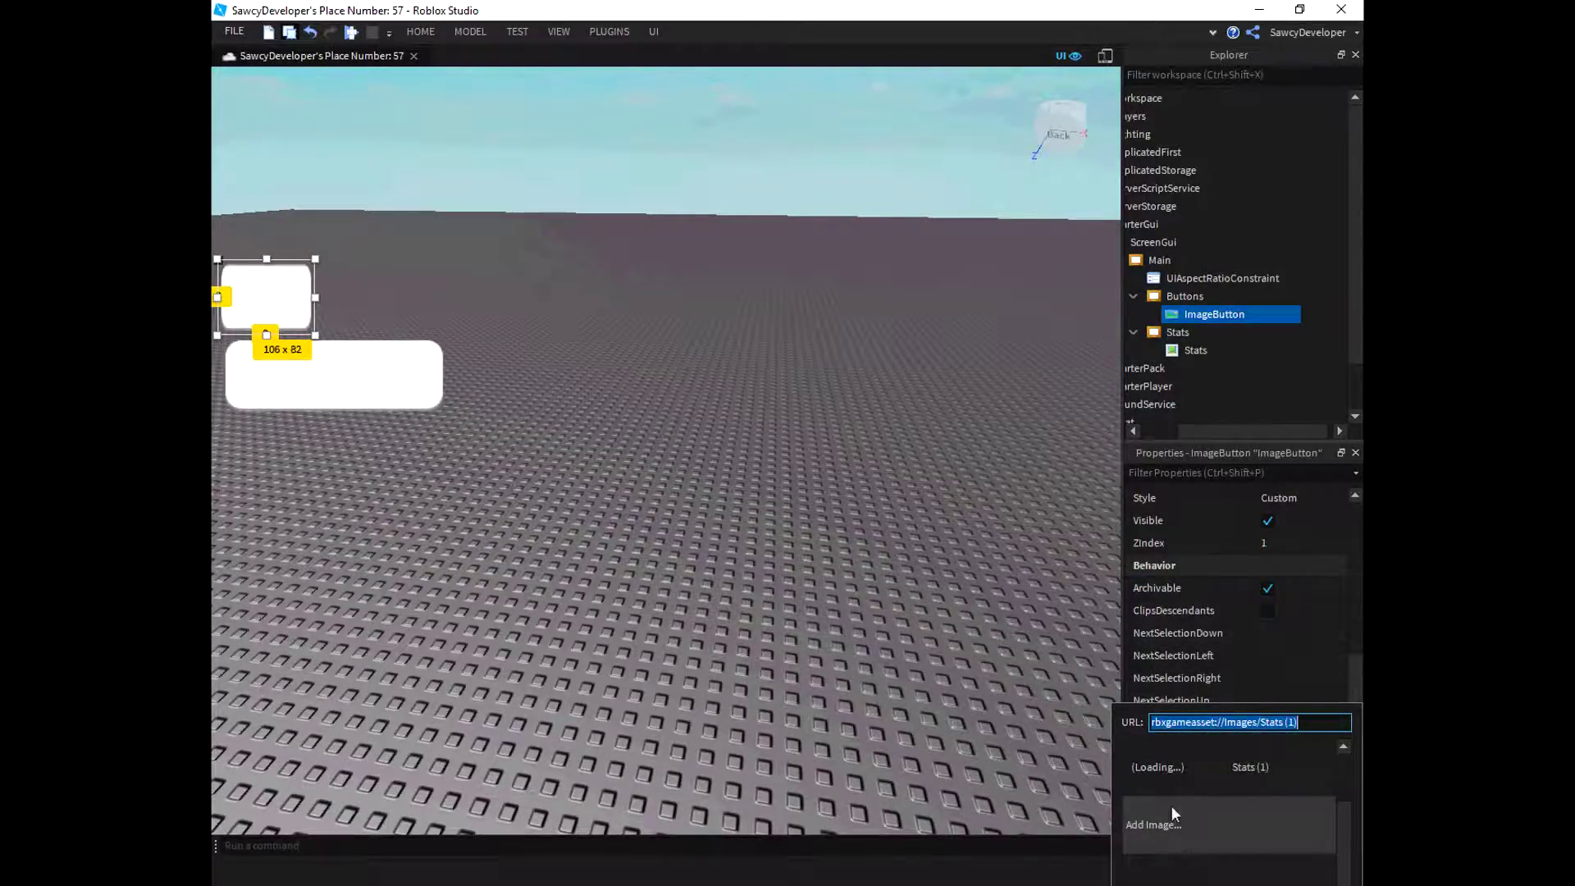
Step: Upload Button.png as the ImageButton's image, then shift the button slightly right
click(1168, 808)
click(712, 414)
scroll(994, 500, down, 3)
scroll(994, 500, down, 2)
scroll(994, 500, down, 3)
scroll(1024, 545, down, 1)
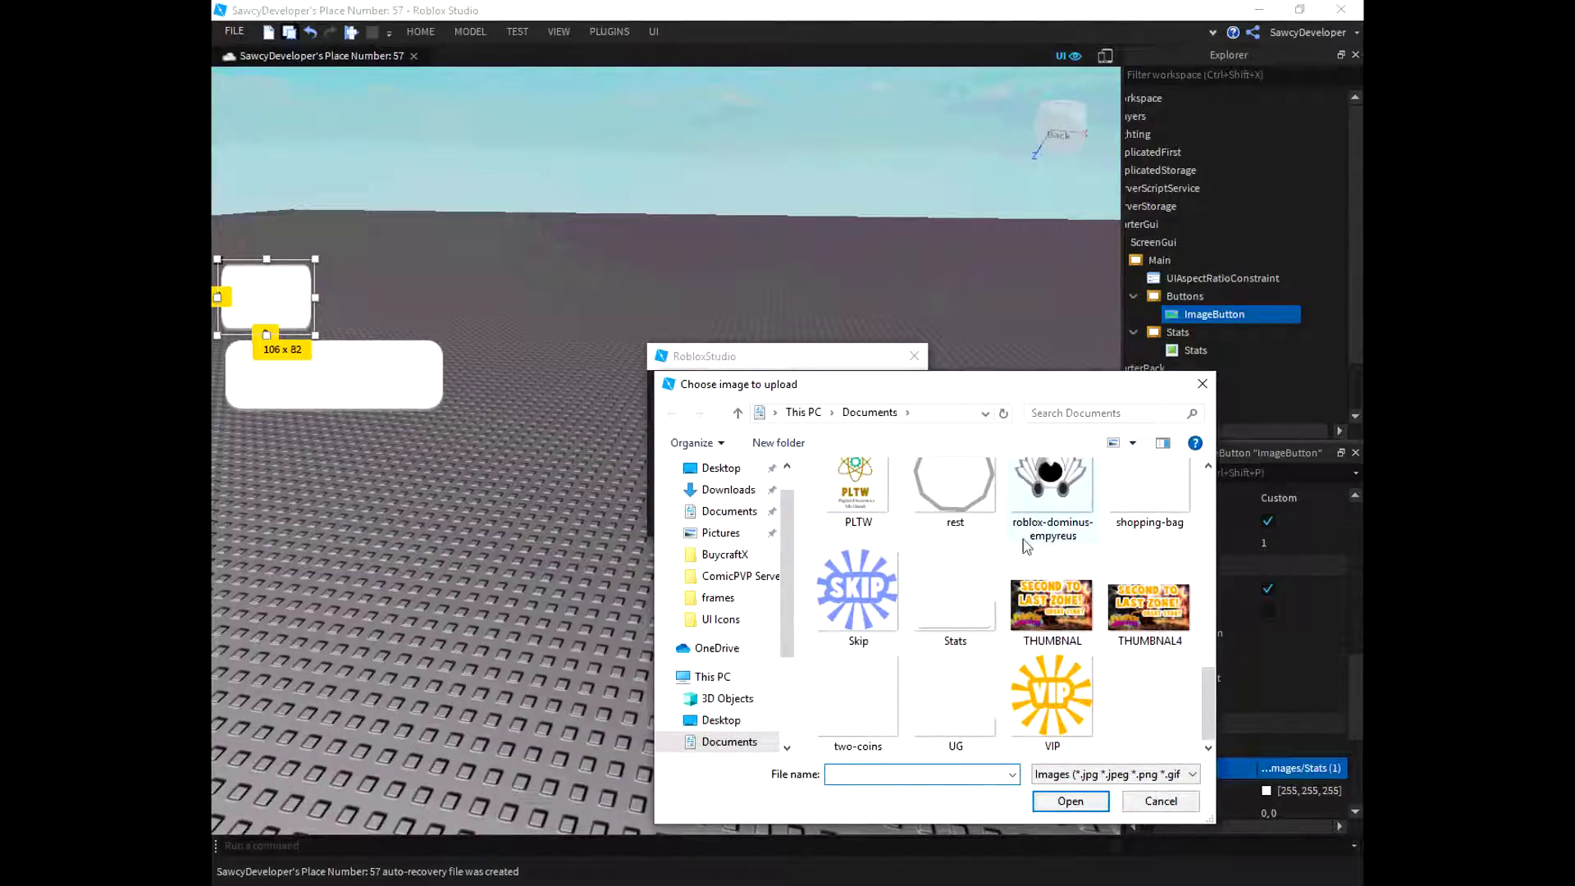
scroll(990, 631, up, 3)
scroll(990, 631, up, 3)
scroll(990, 632, up, 3)
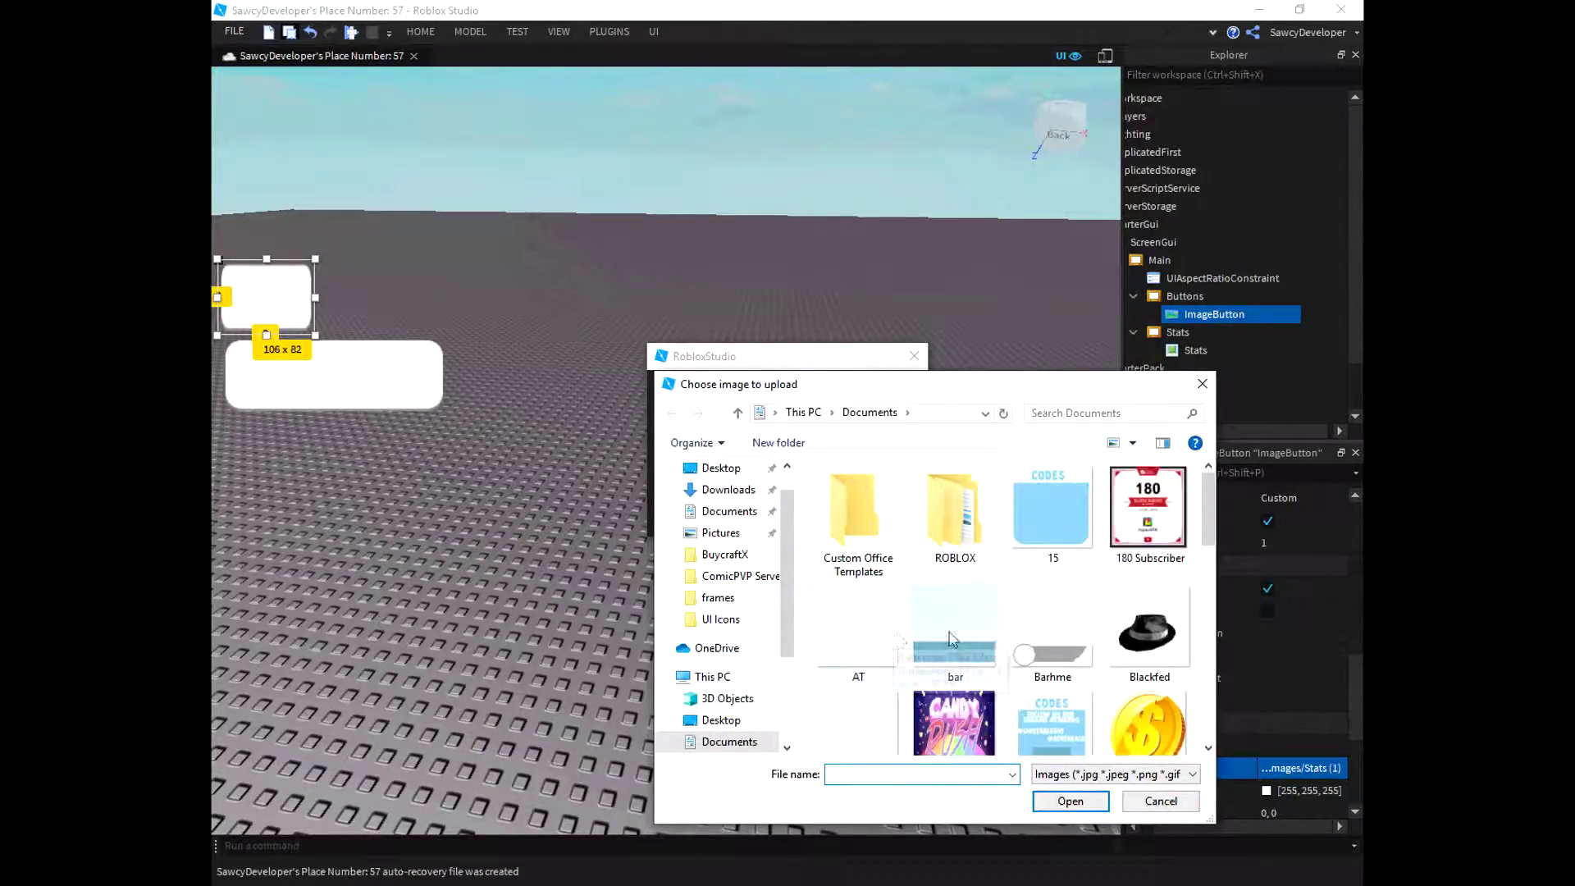
scroll(1164, 656, down, 1)
click(858, 696)
click(1070, 800)
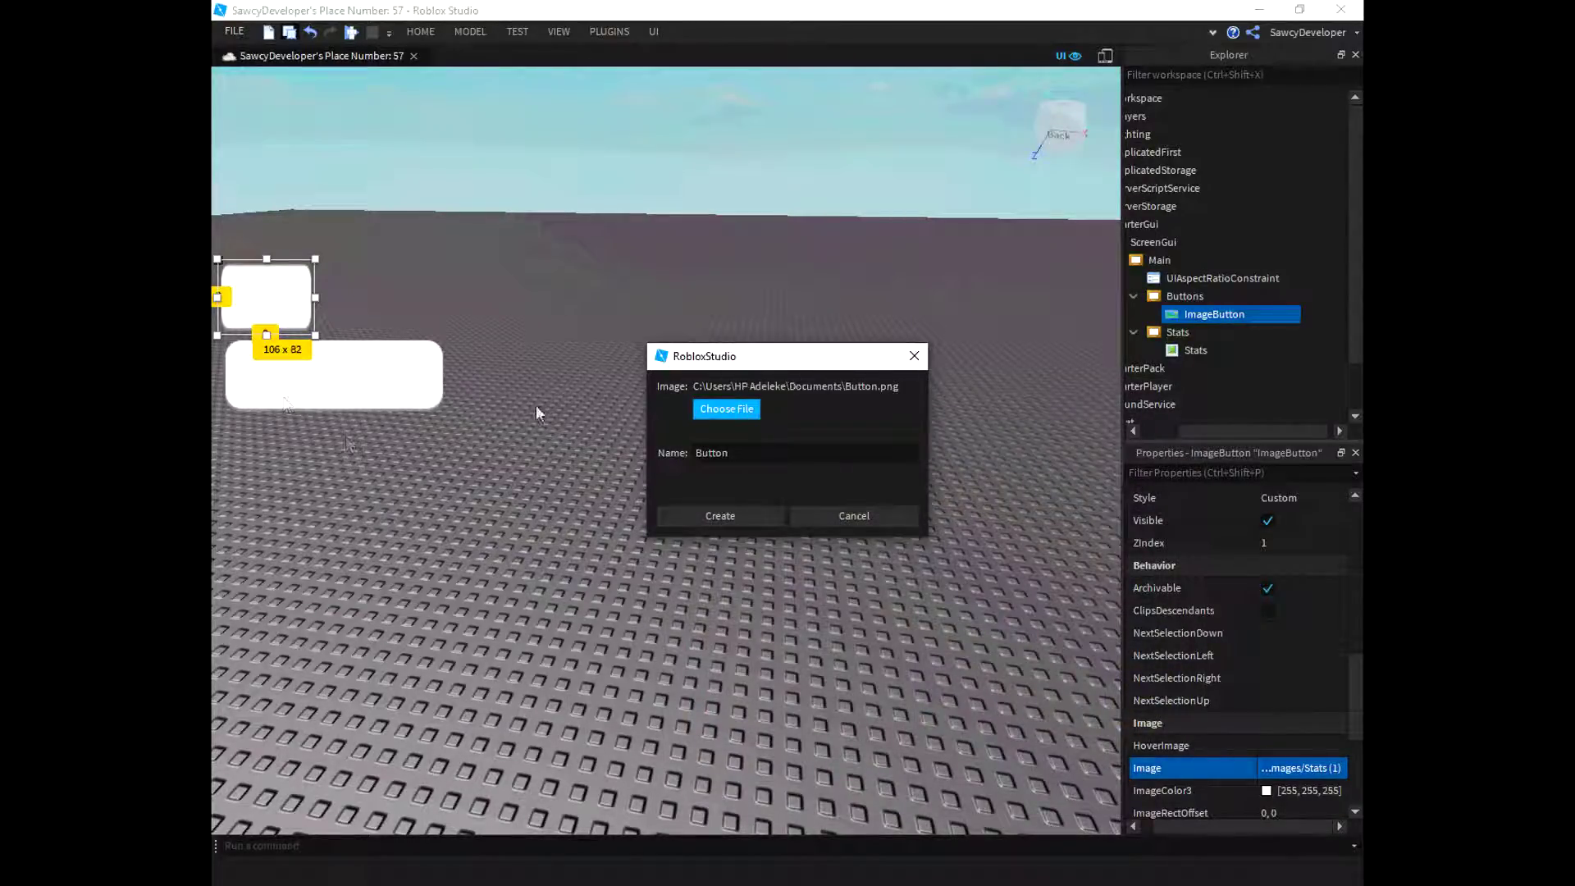
click(722, 515)
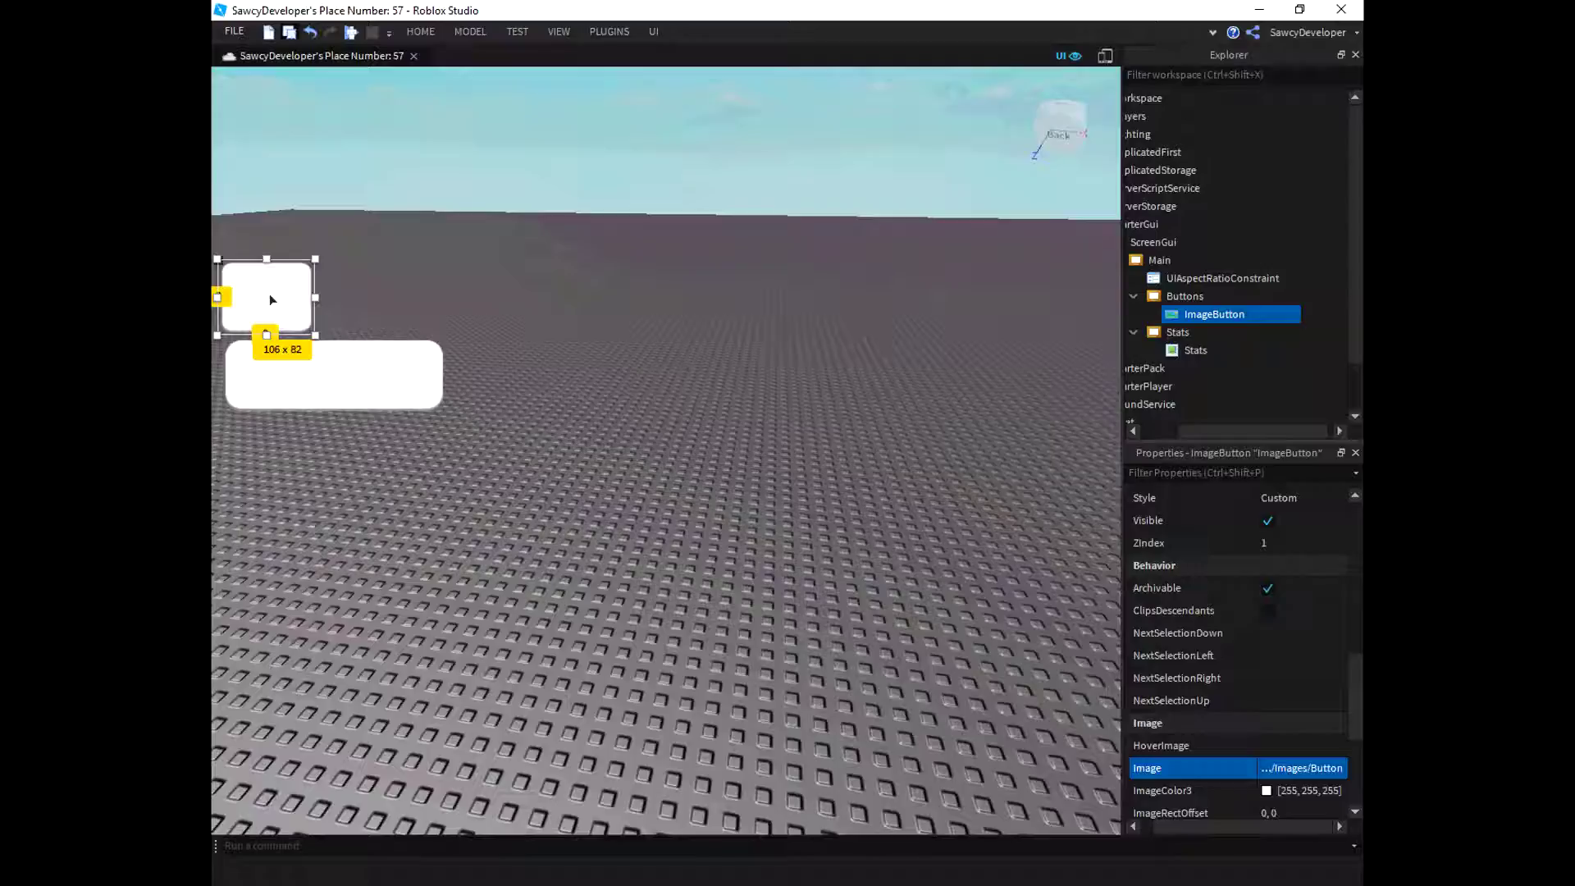
drag(270, 263, 310, 313)
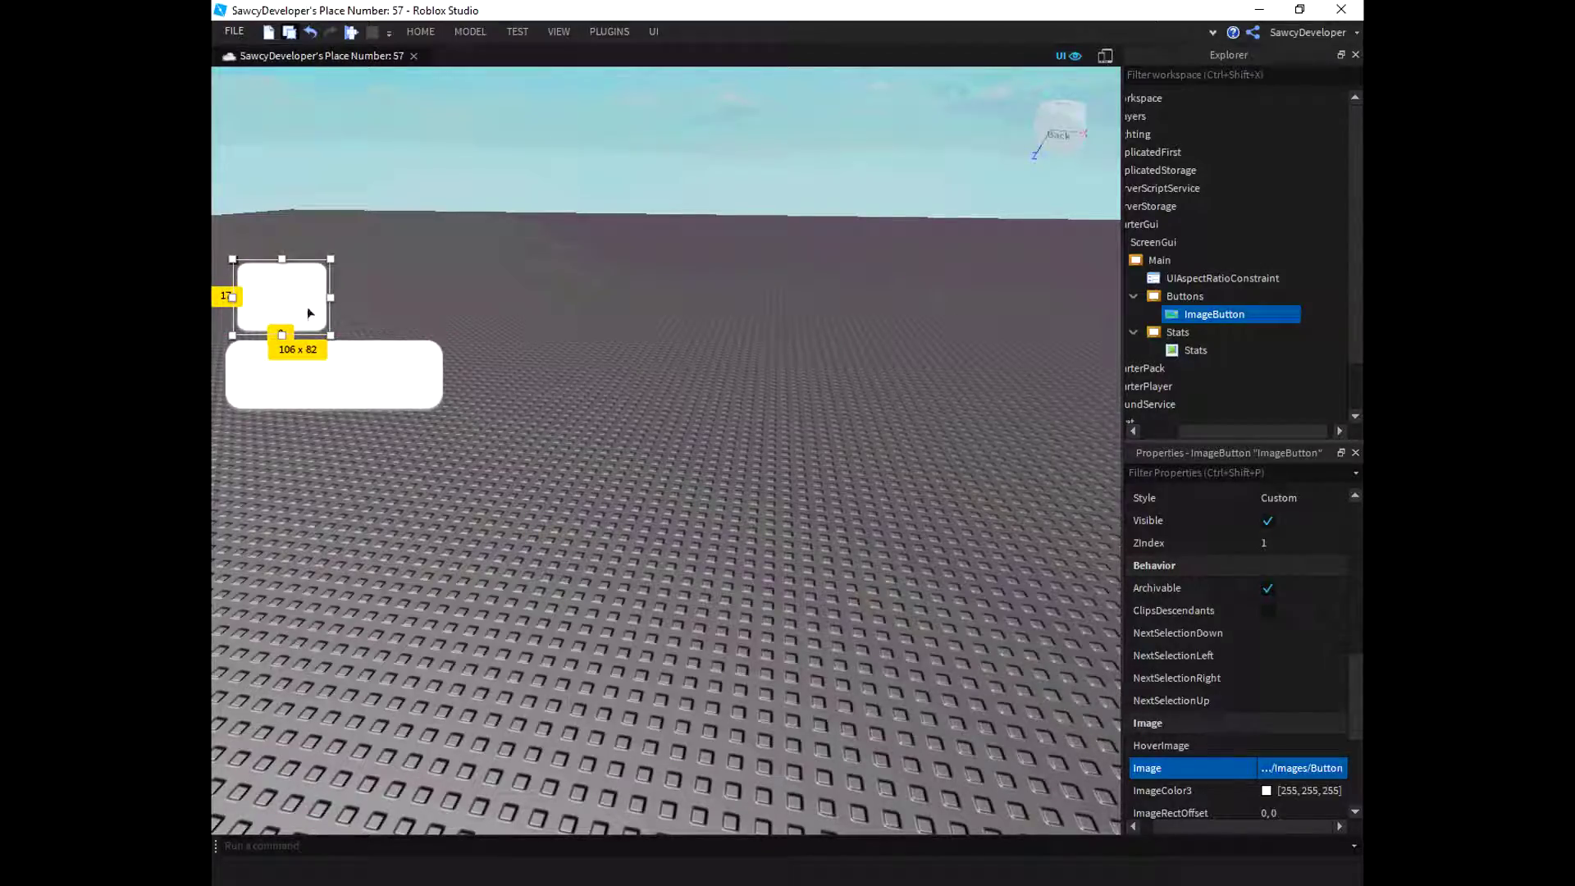
Step: Shrink the ImageButton and nudge it just above the left end of the white frame
drag(318, 321, 257, 299)
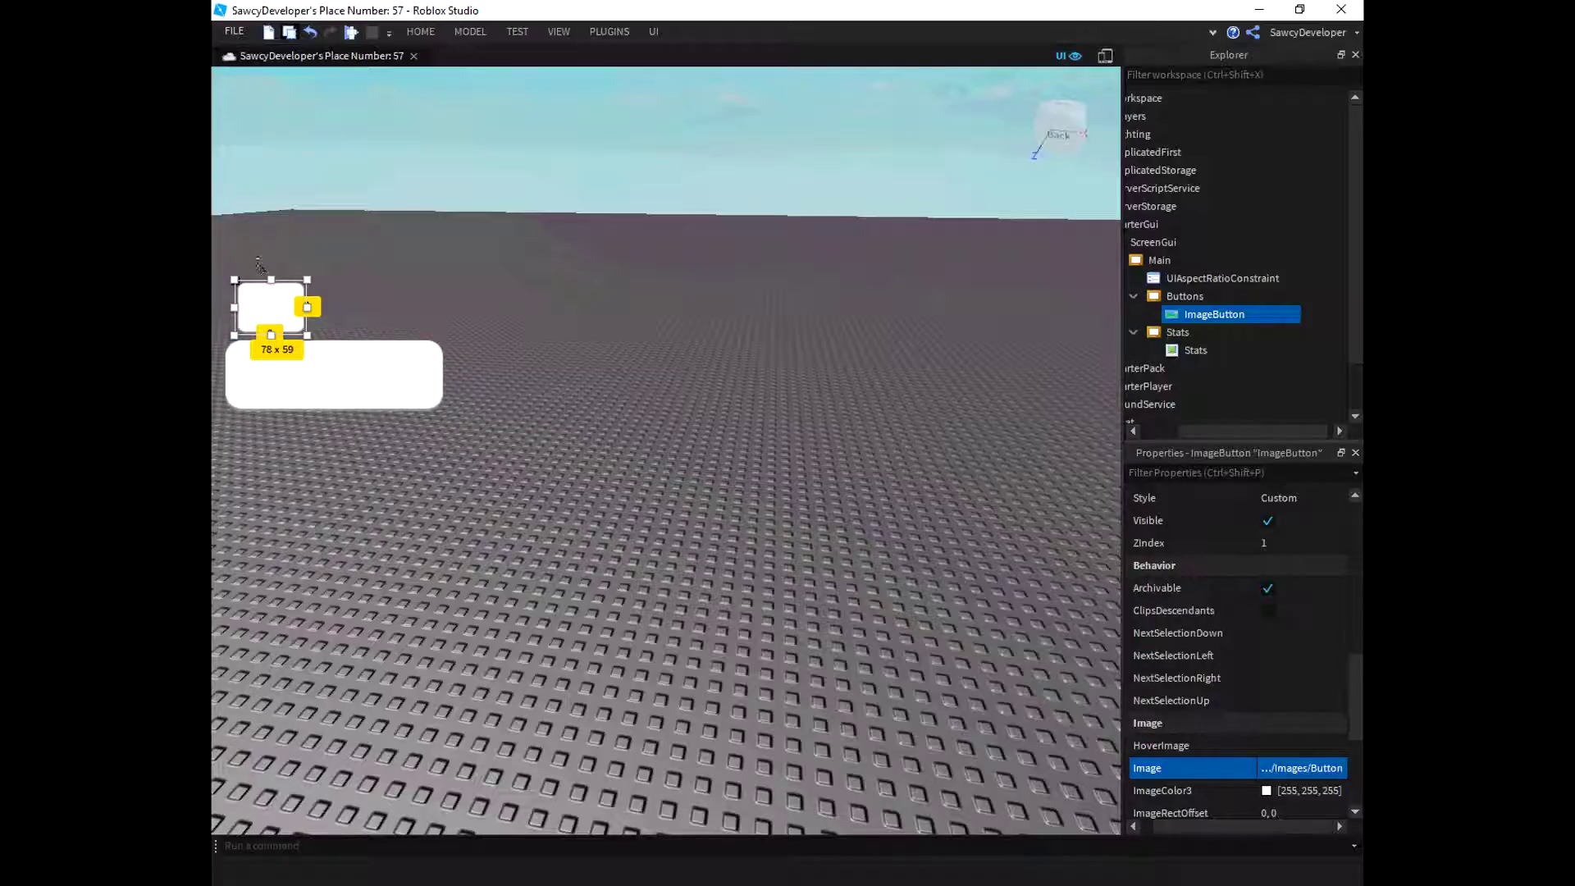
drag(261, 277, 253, 276)
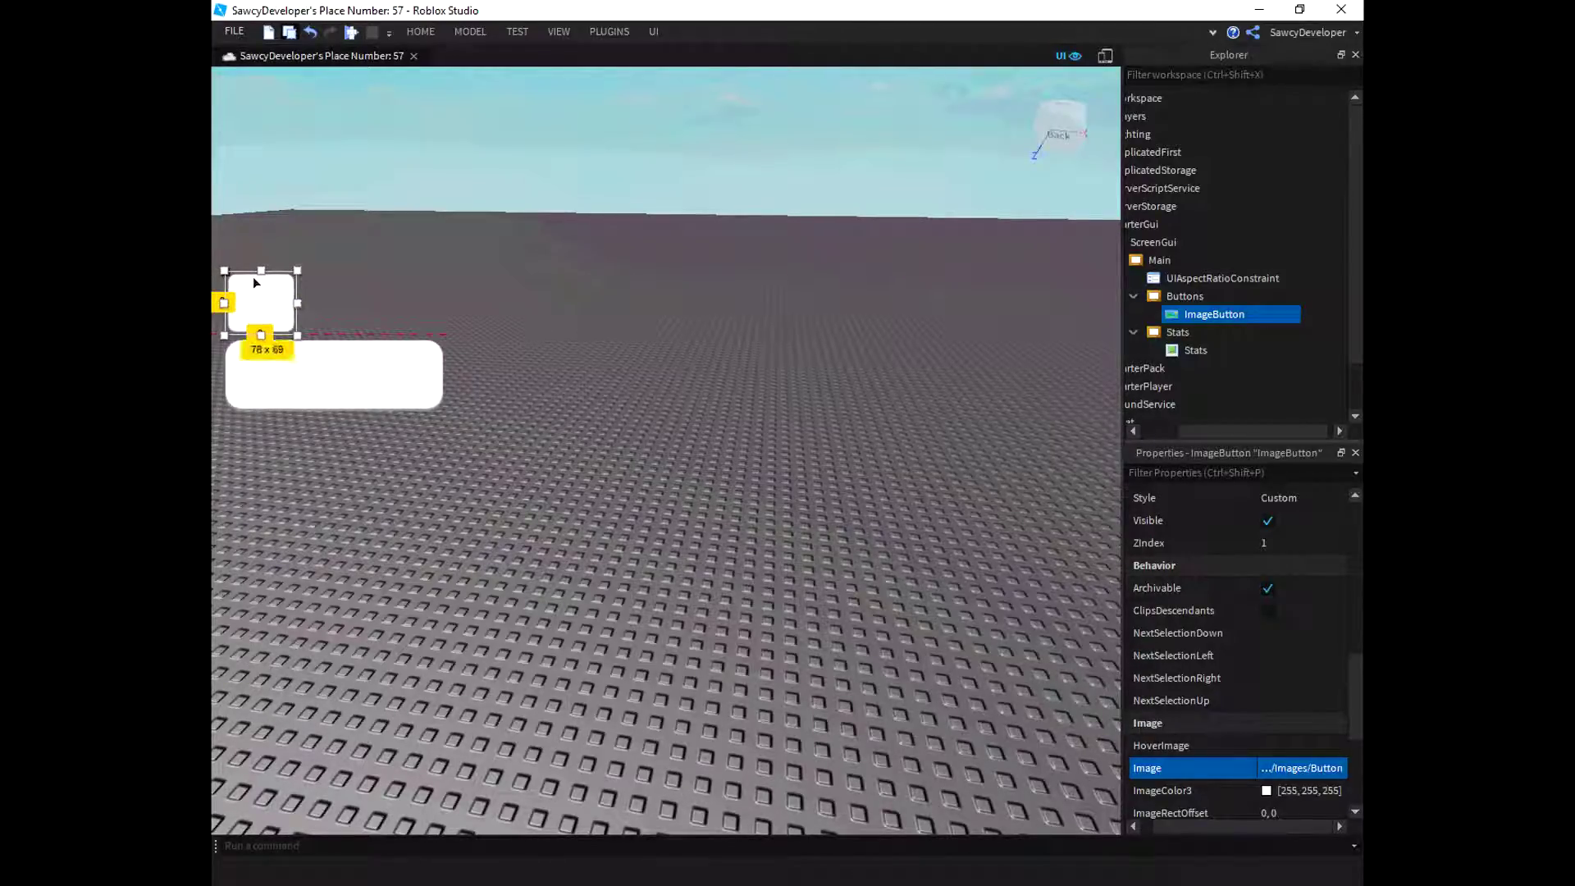
drag(1232, 303, 1189, 296)
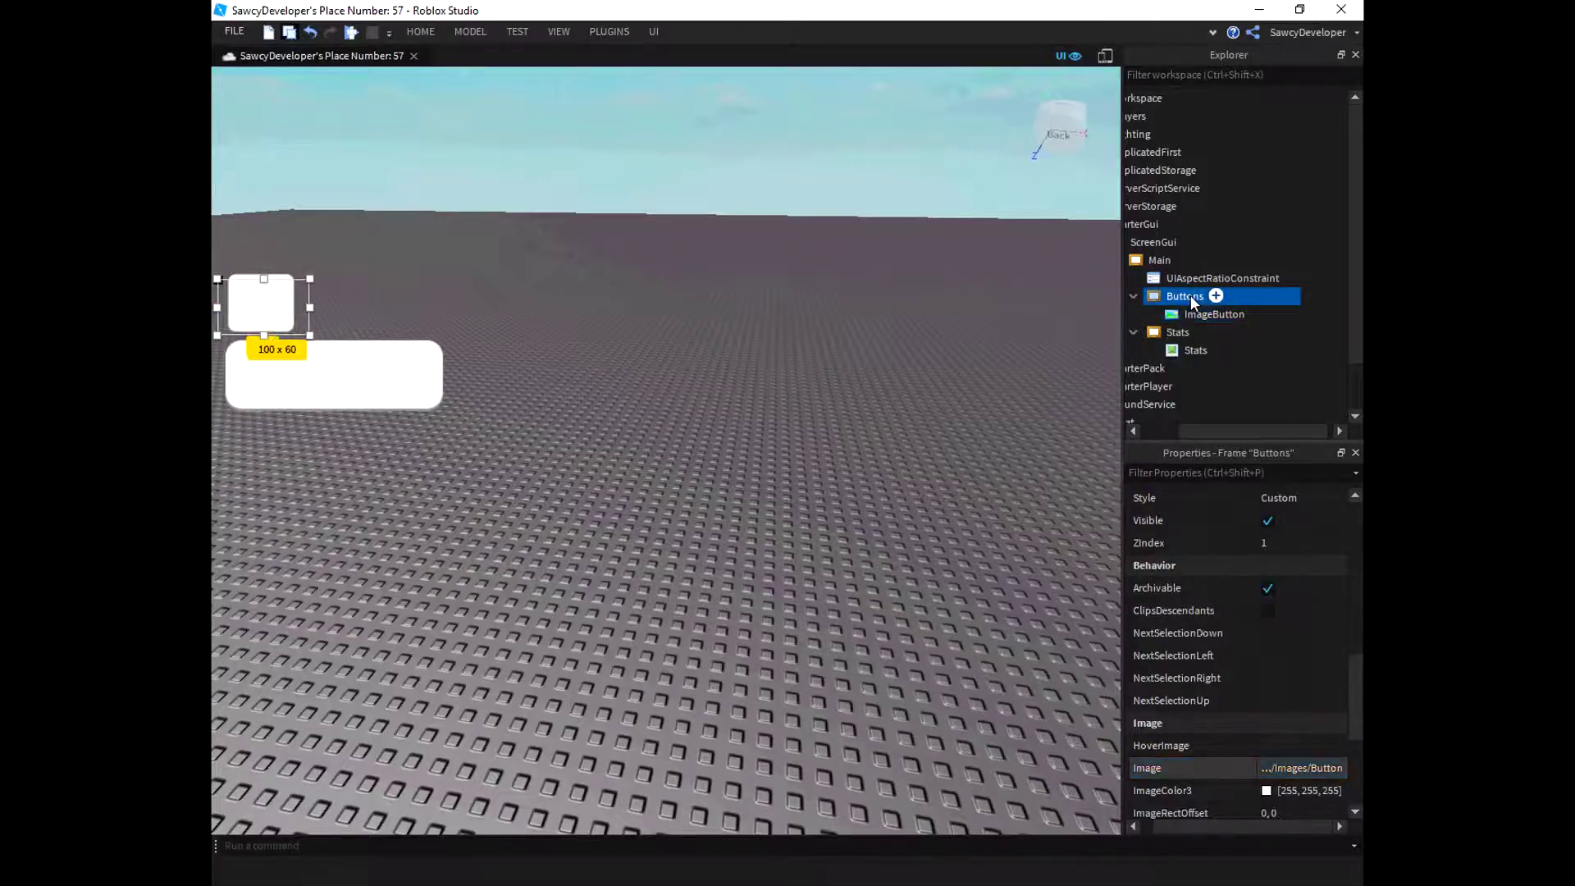
Step: Bring up the Insert Object list for the Buttons frame, scrolled to its layout options
right_click(1198, 295)
click(1236, 297)
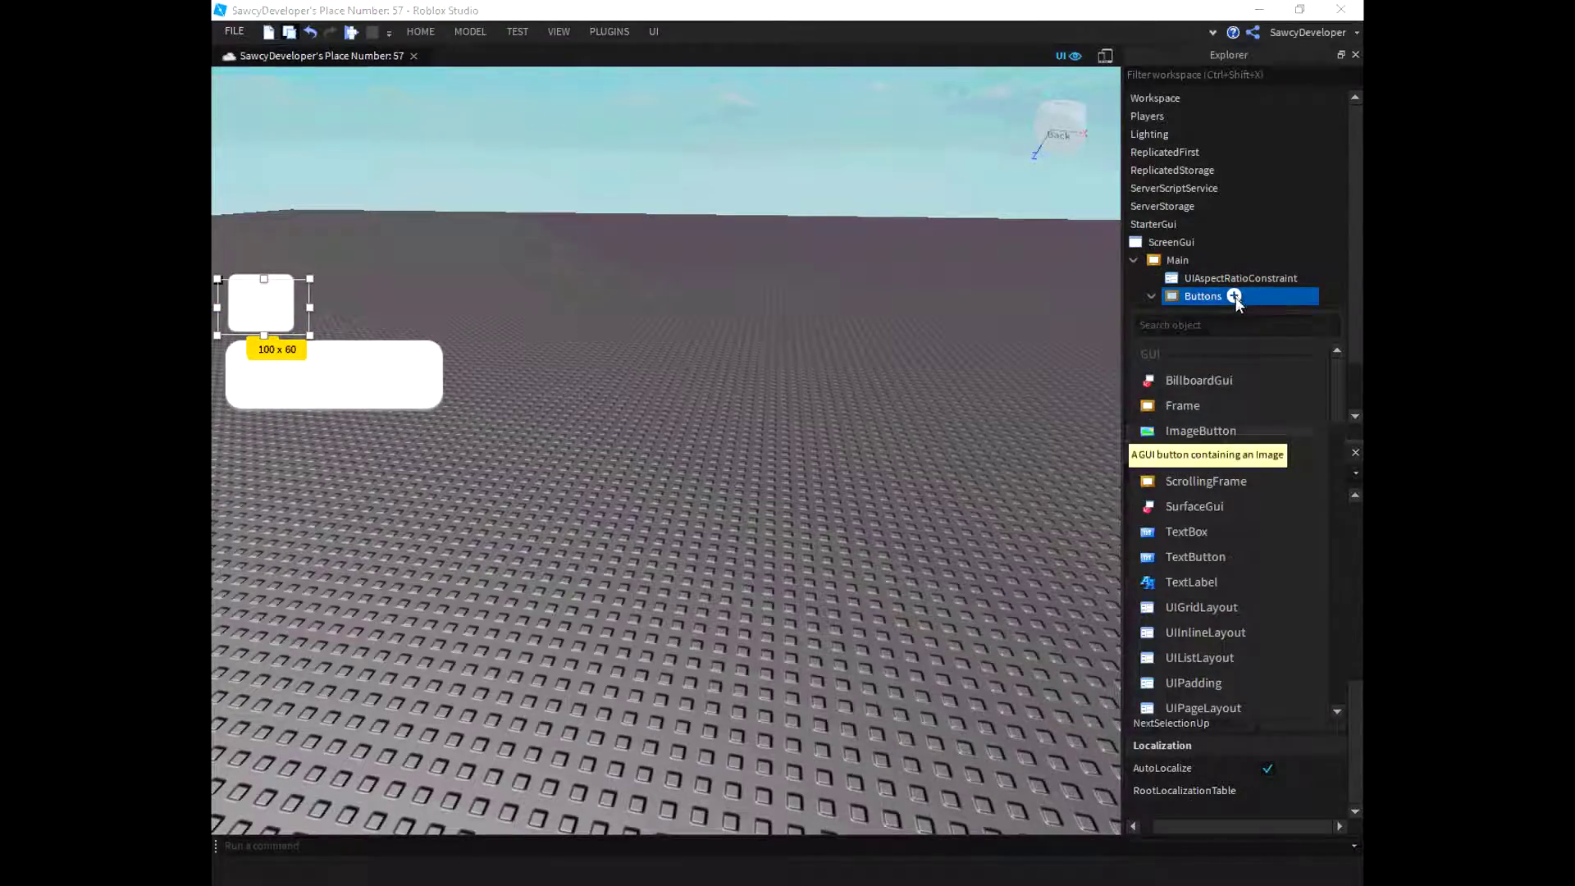
scroll(1231, 574, down, 3)
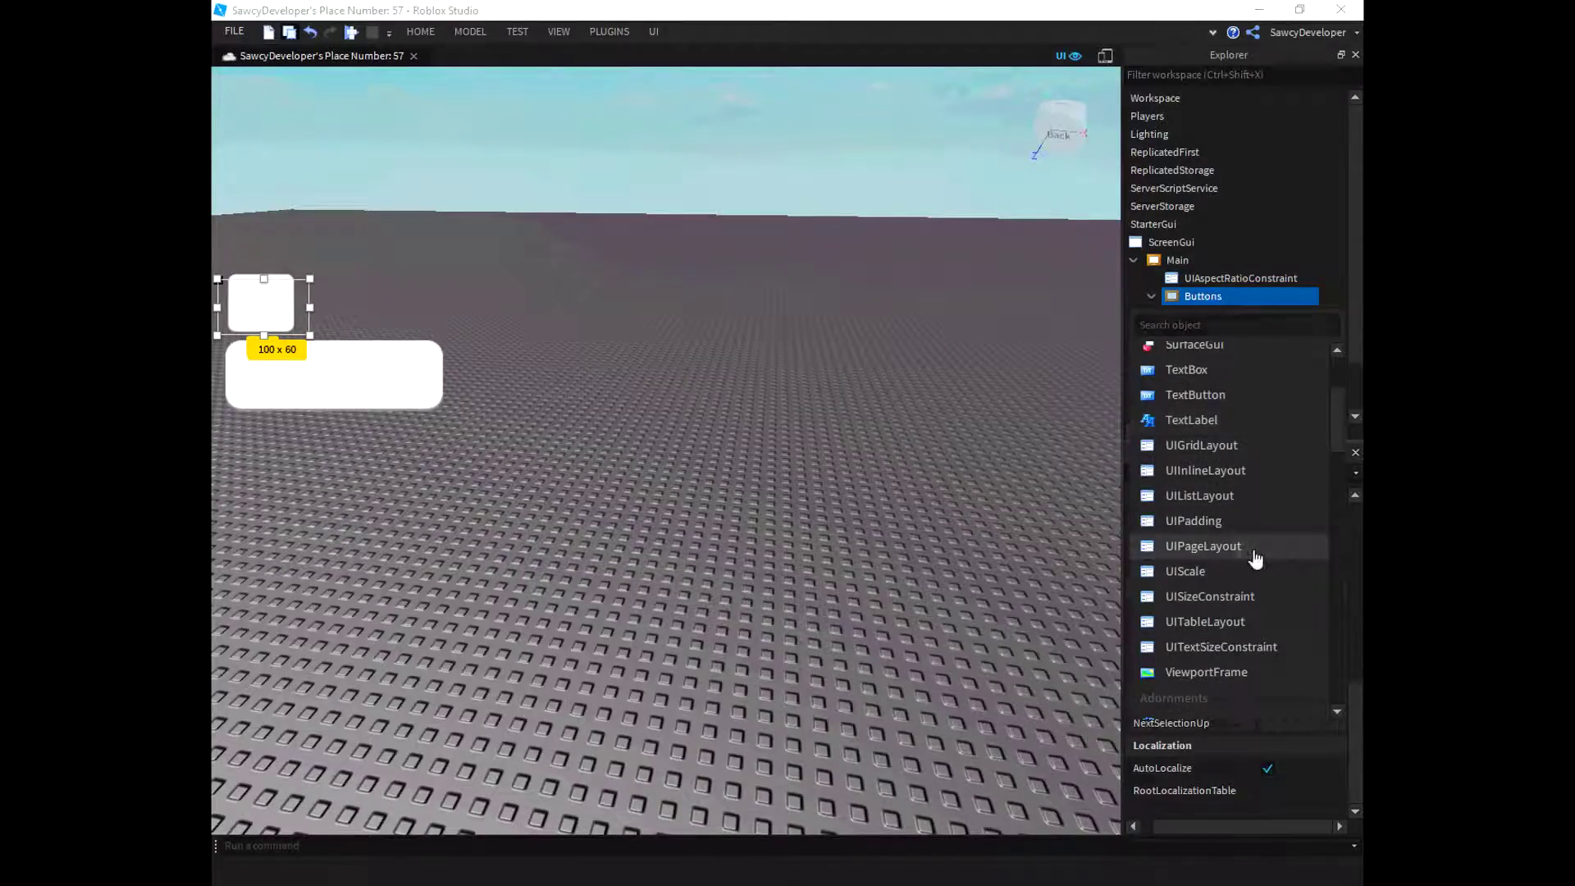
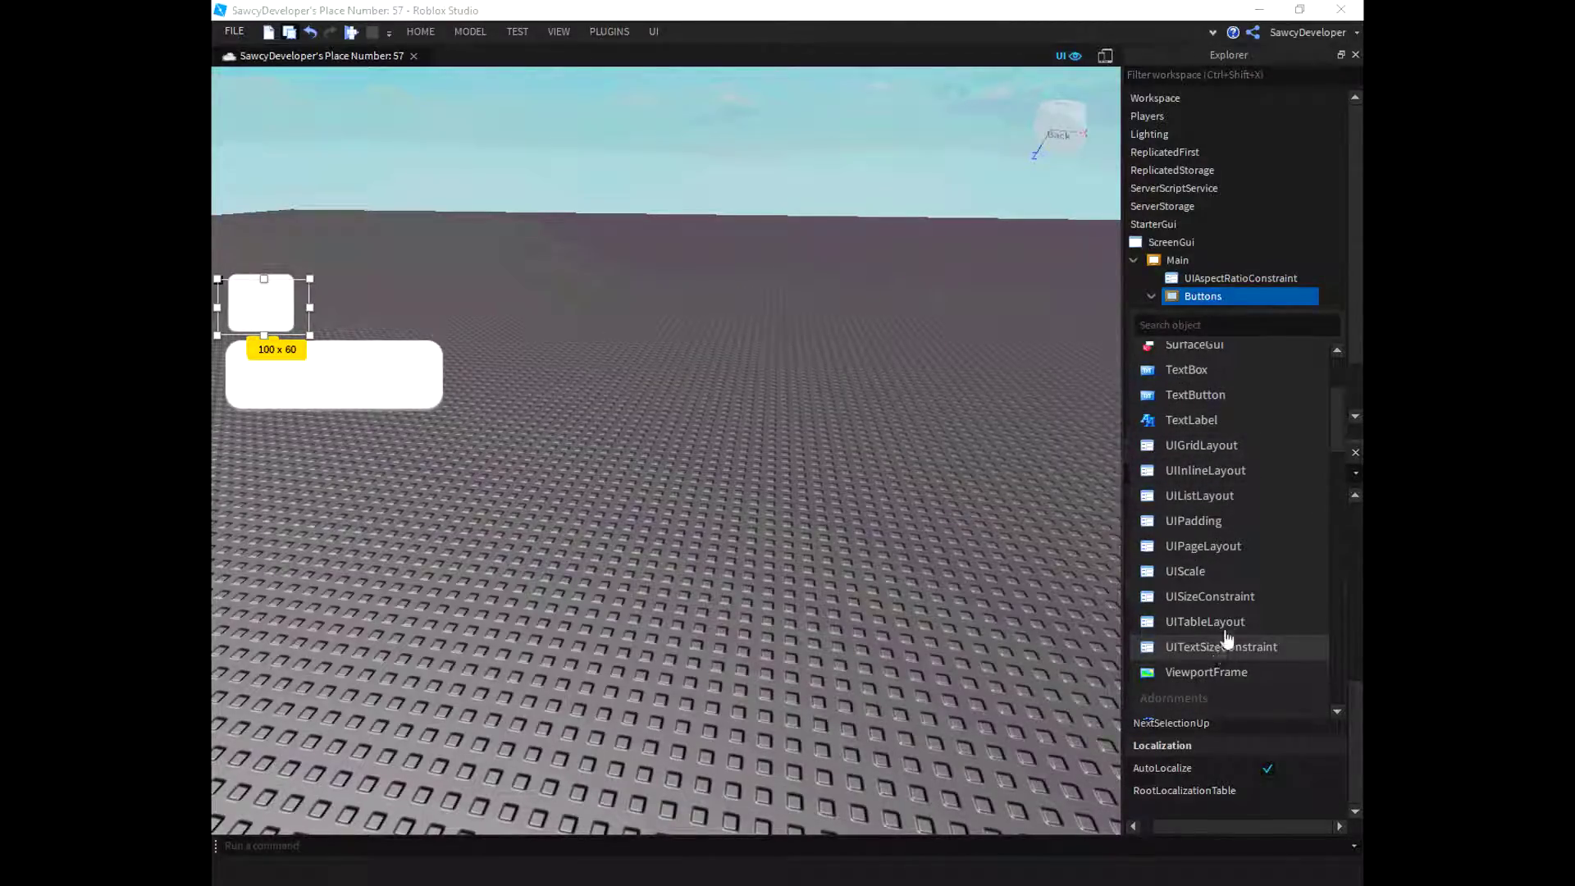
Step: Insert a UIListLayout under the Buttons frame and set its Padding to 0.03, 0
click(1213, 497)
click(1230, 302)
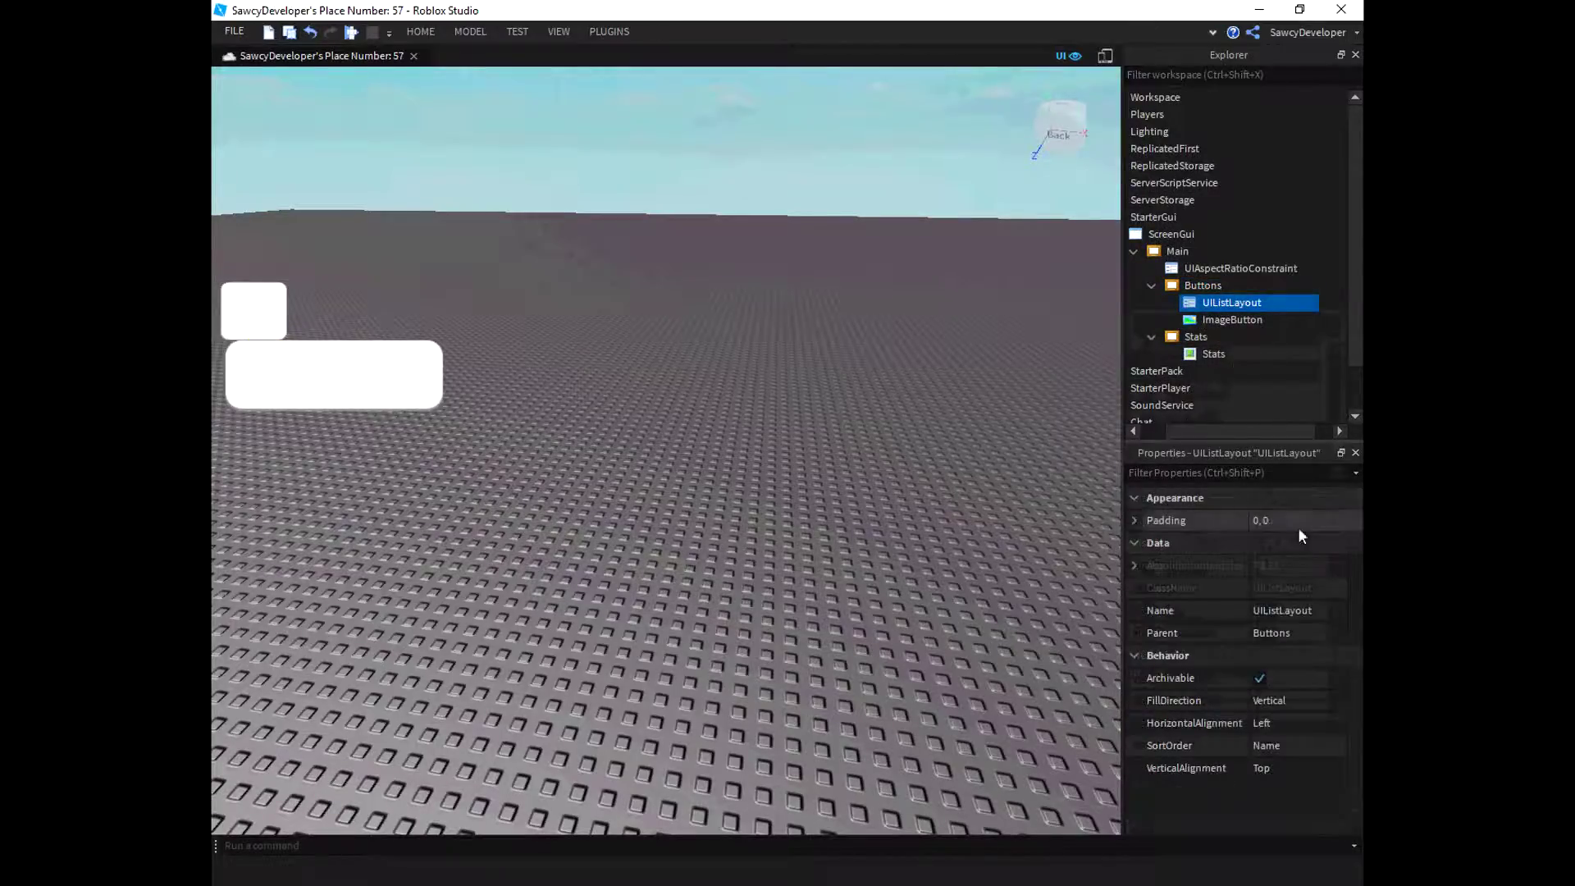
click(1257, 520)
text(.03)
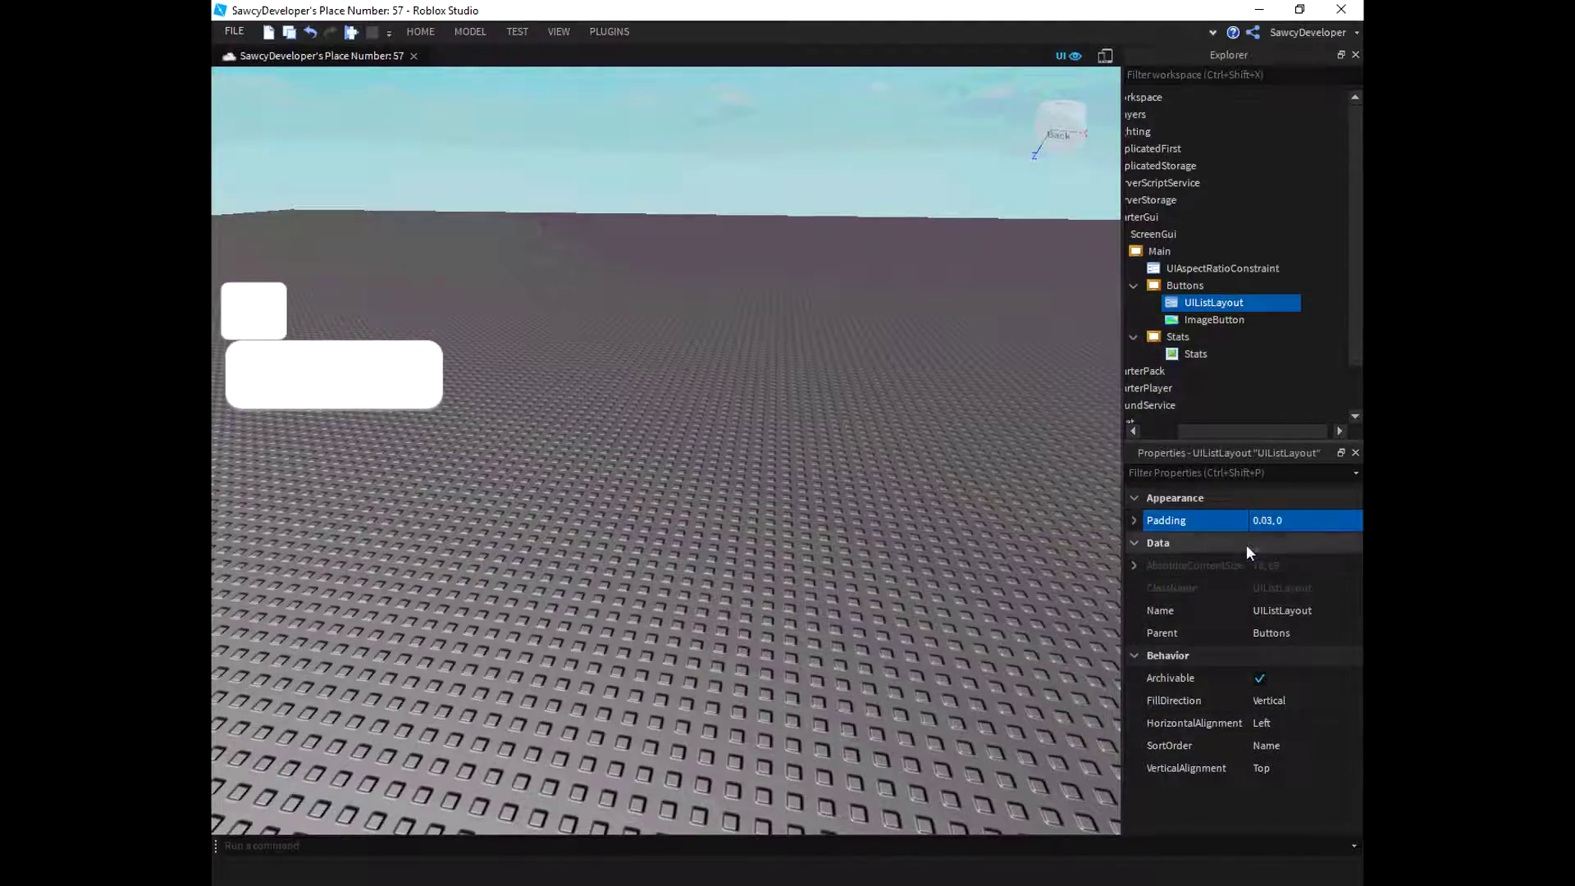
click(1279, 702)
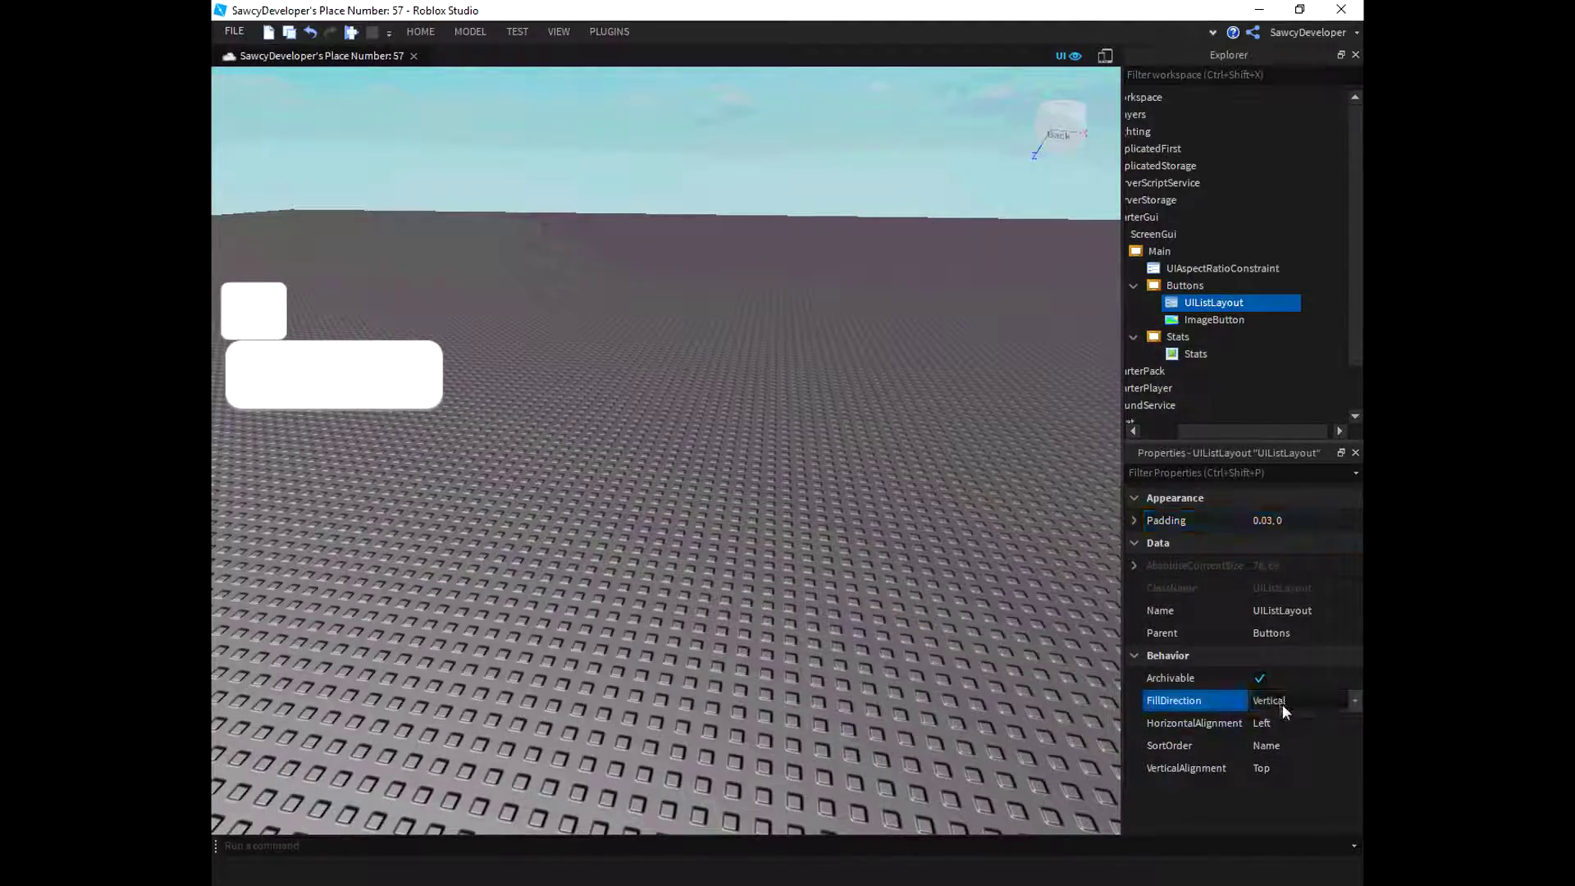
click(1197, 327)
Step: Duplicate the ImageButton and set the UIListLayout's FillDirection to Horizontal
key(ctrl+d)
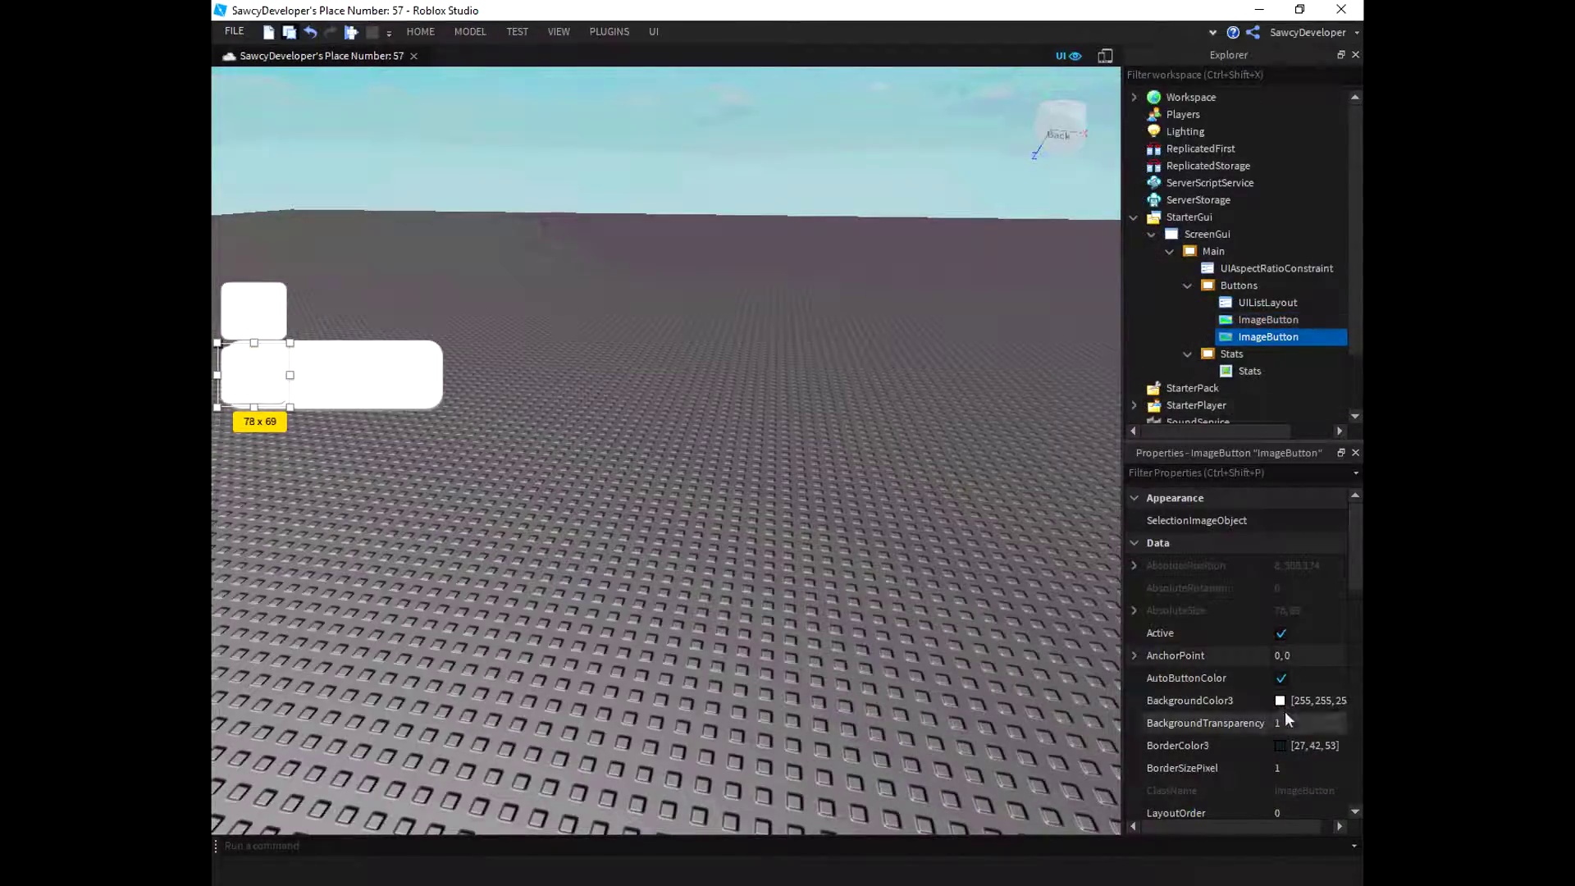
drag(1263, 302, 1273, 333)
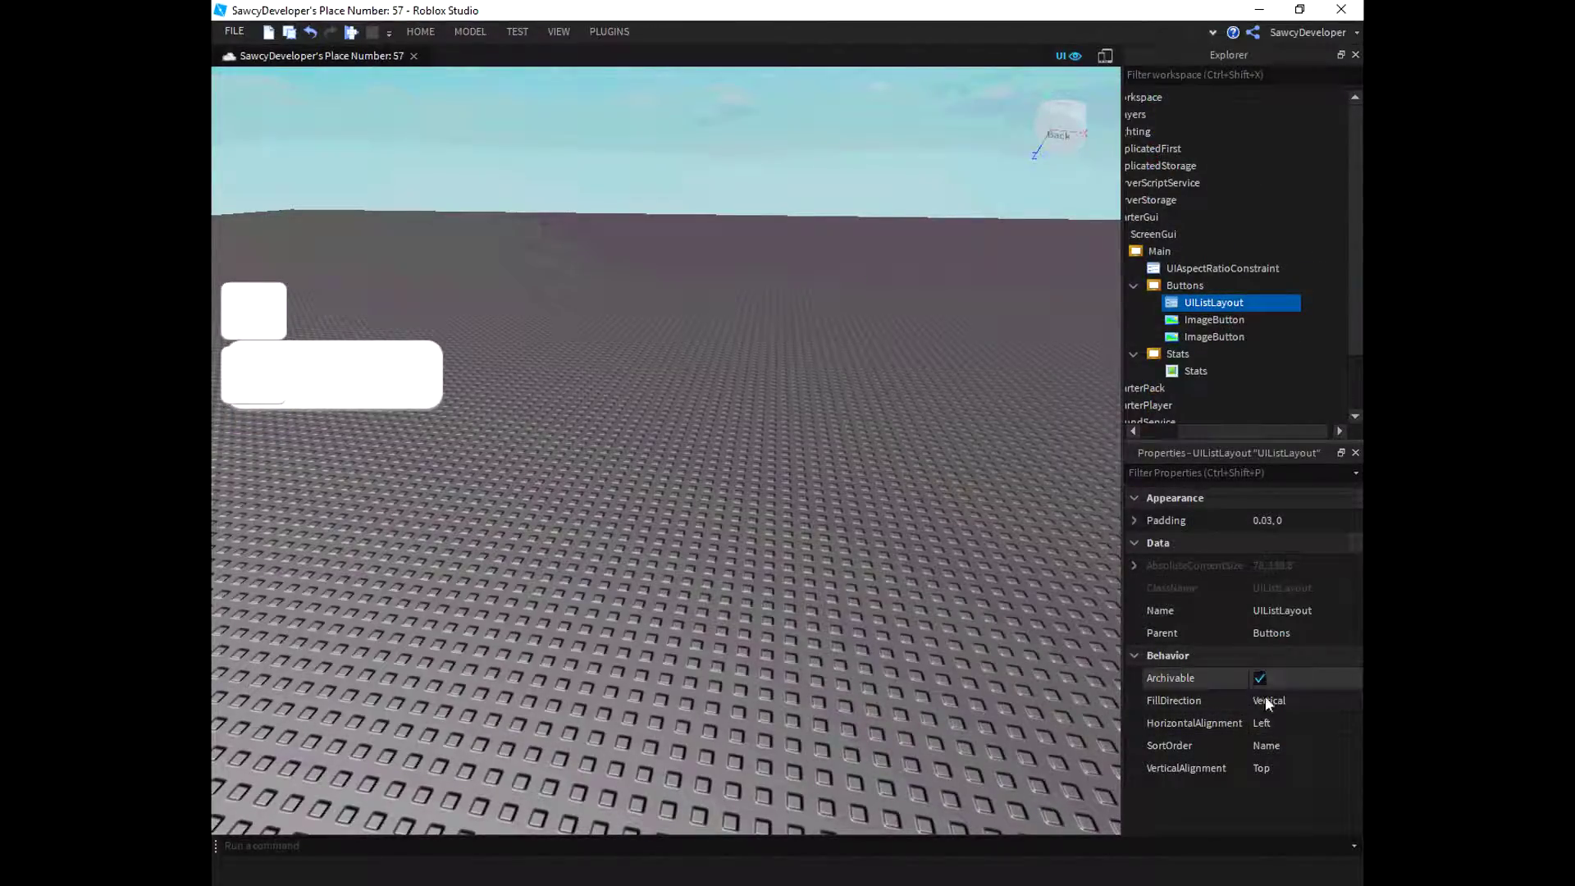
click(1281, 698)
click(1287, 717)
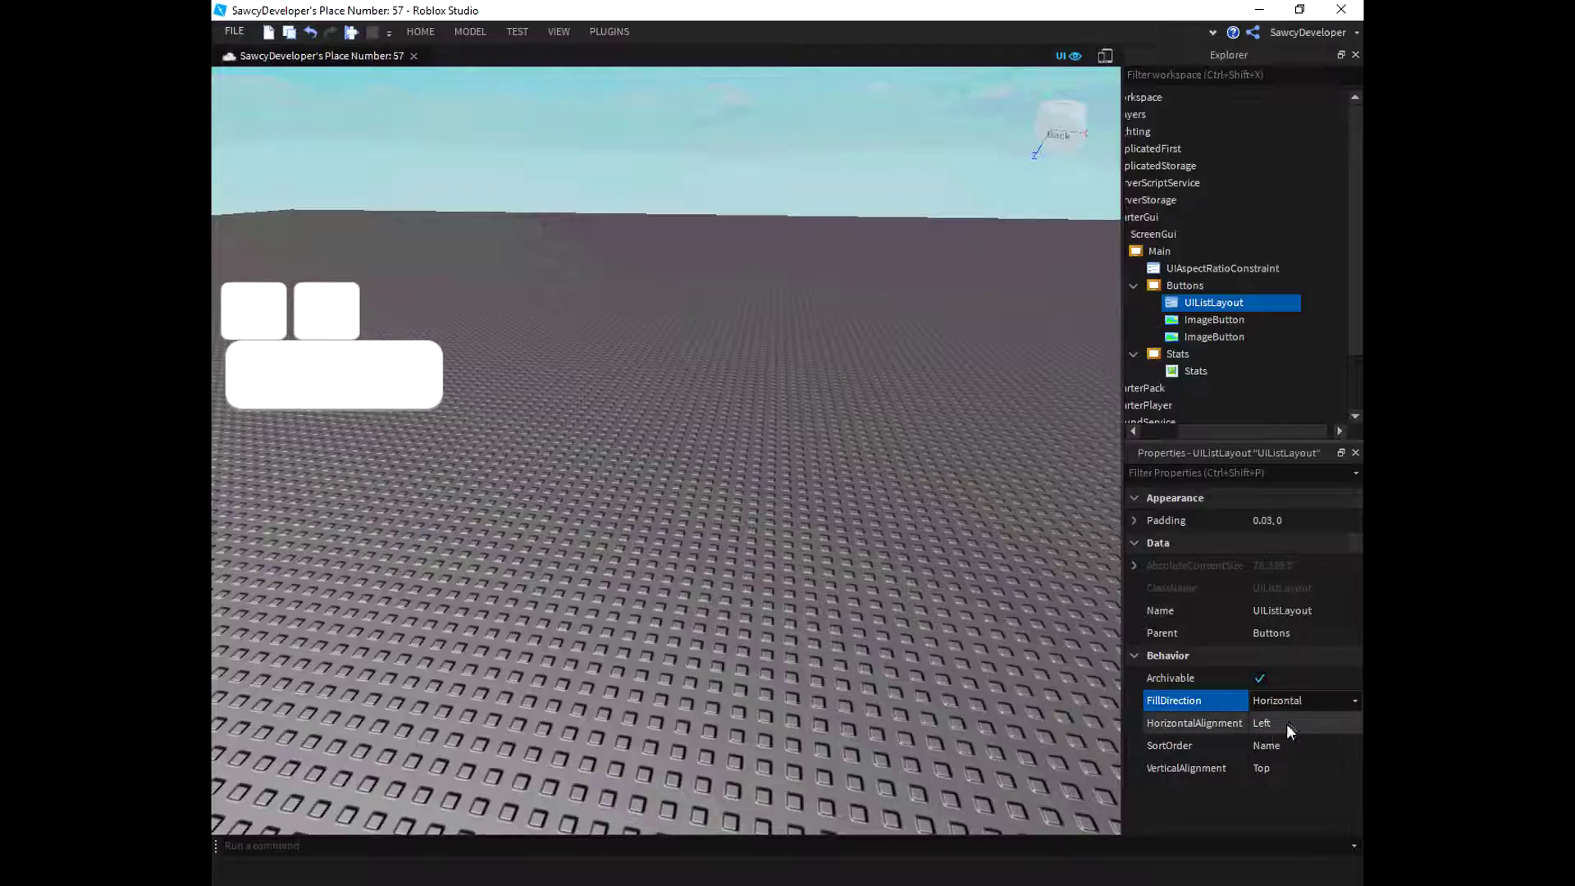
click(1202, 285)
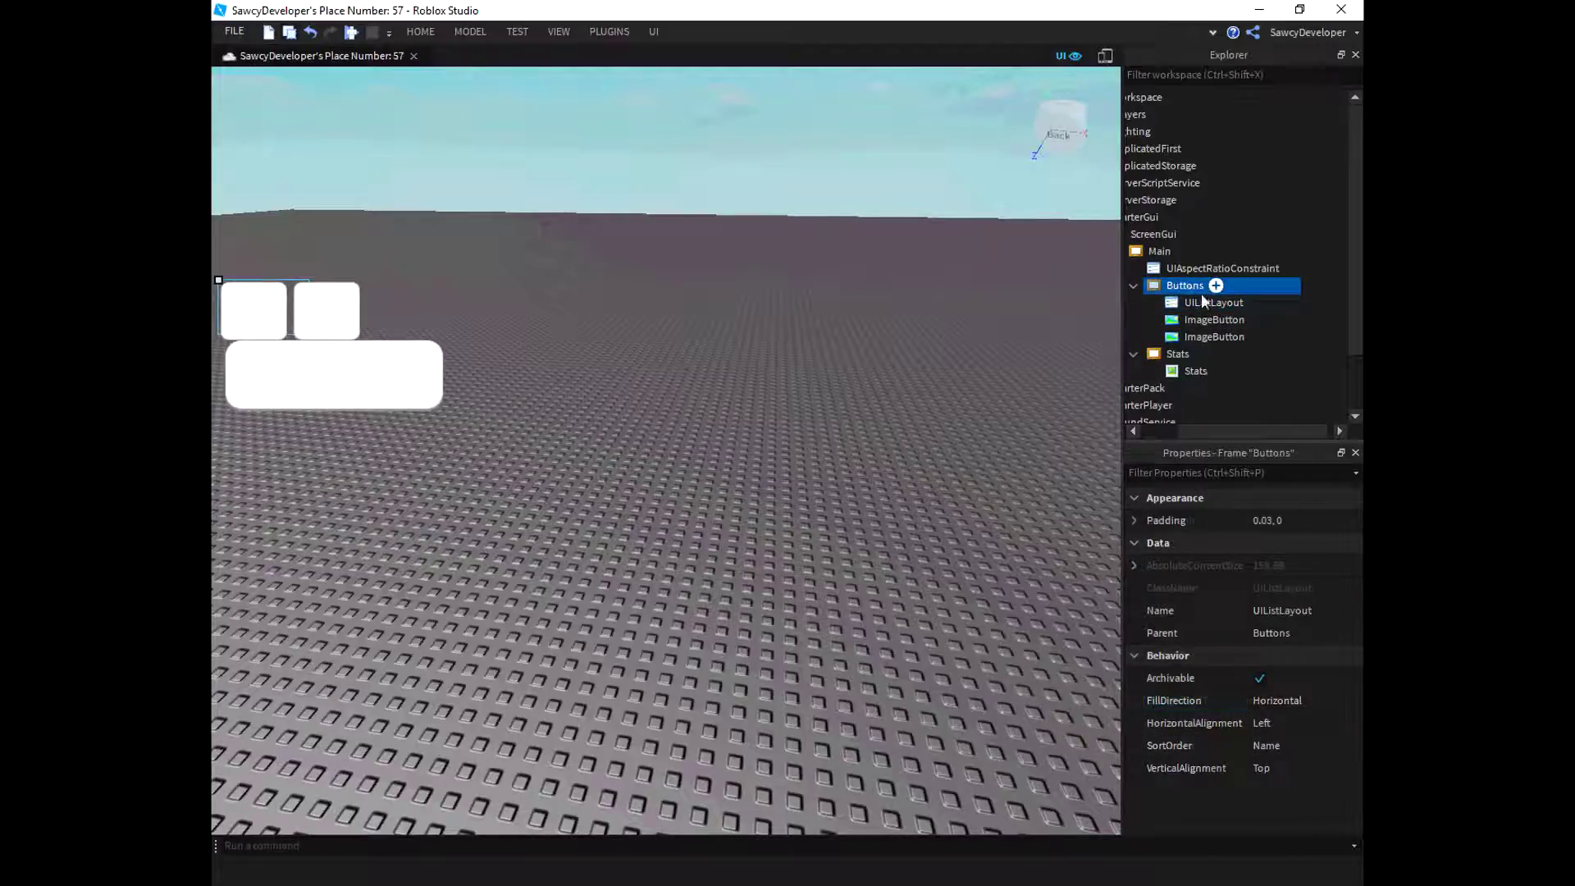
click(1288, 698)
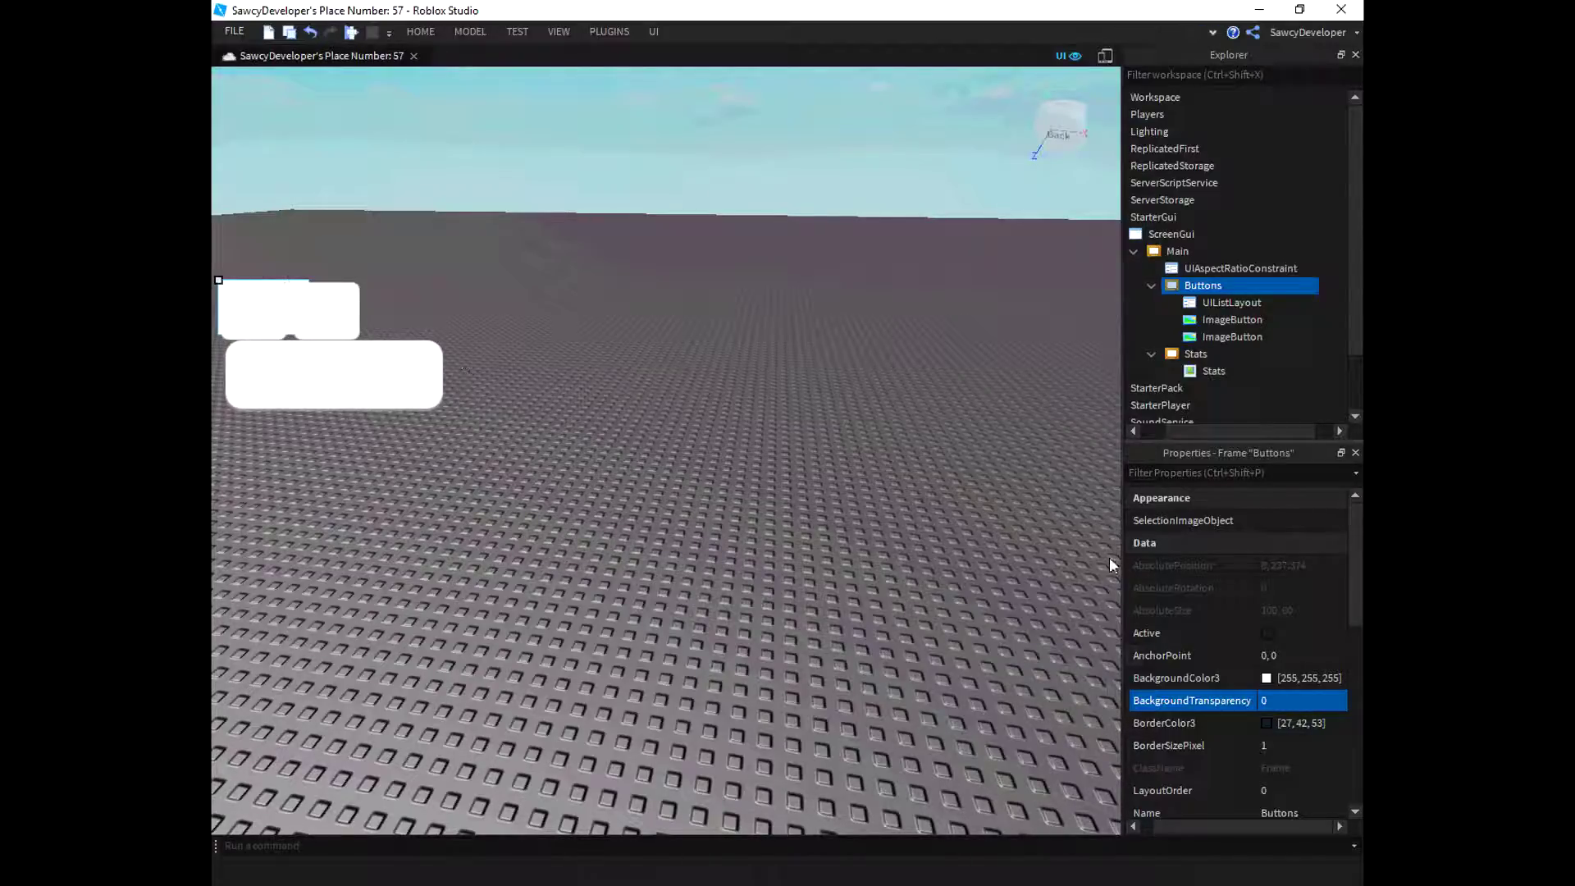
Step: Set the Buttons frame's ZIndex to 100 and nudge the frame slightly upward
scroll(1260, 697, down, 5)
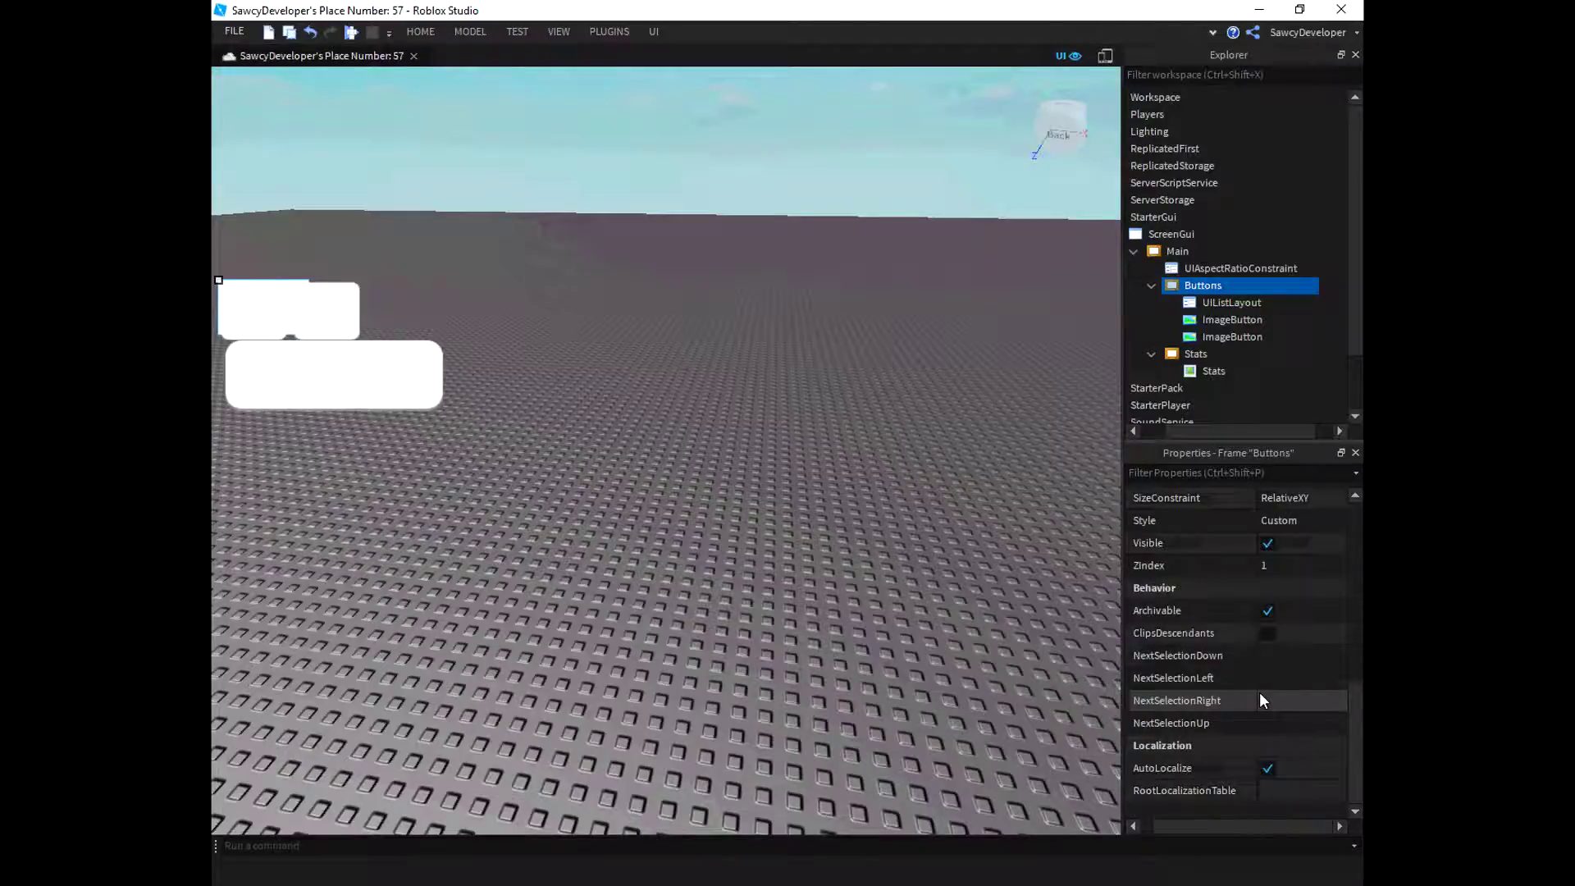
click(1266, 565)
text(100)
key(Return)
mouse_move(1203, 285)
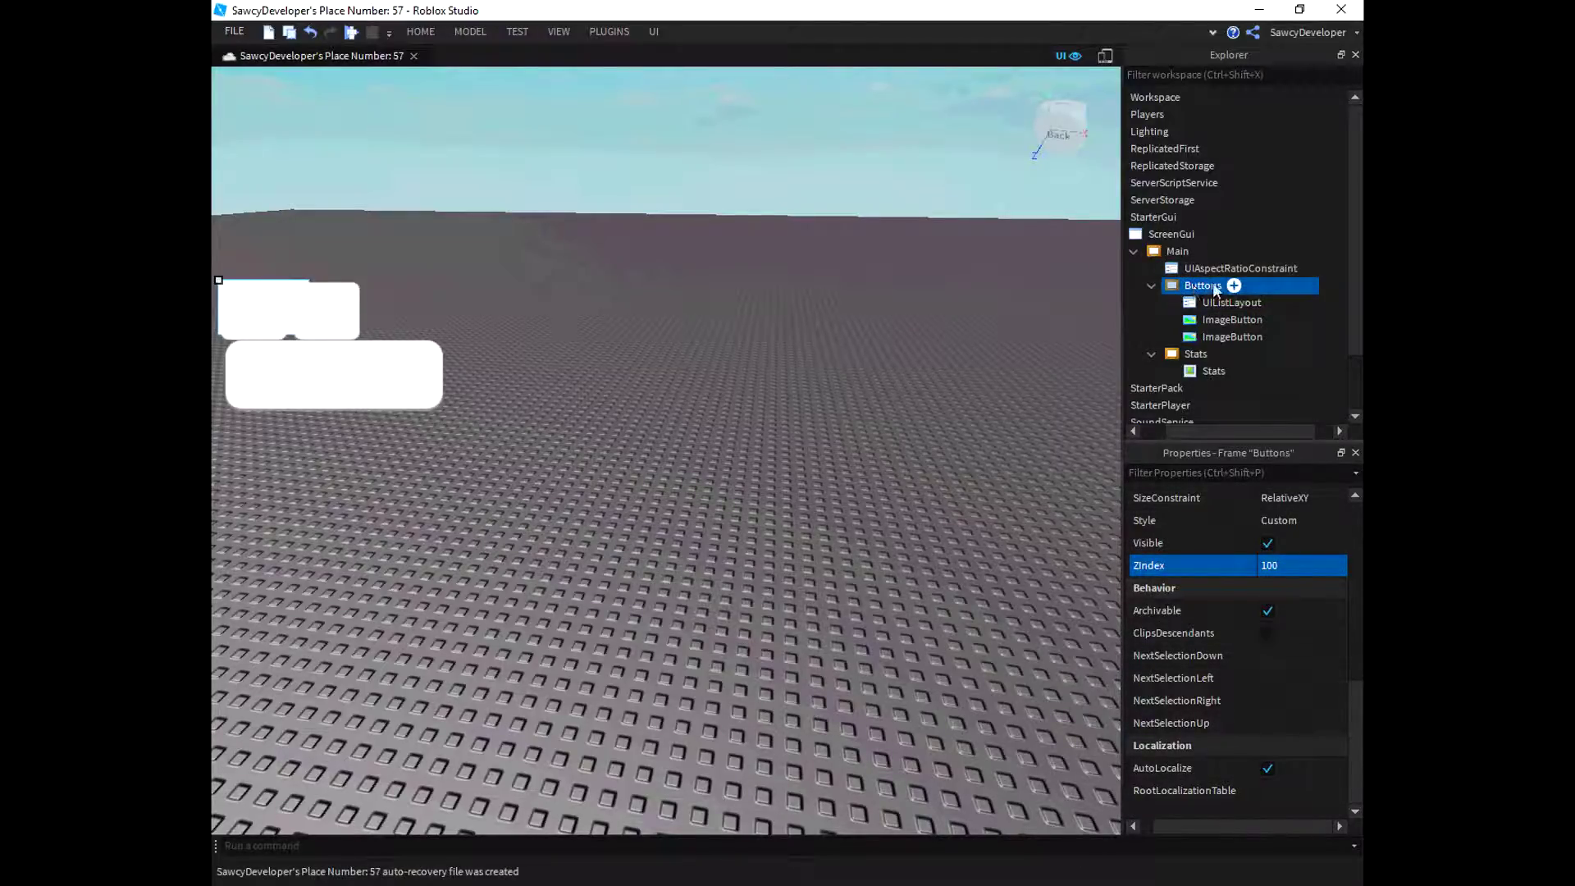
click(1230, 251)
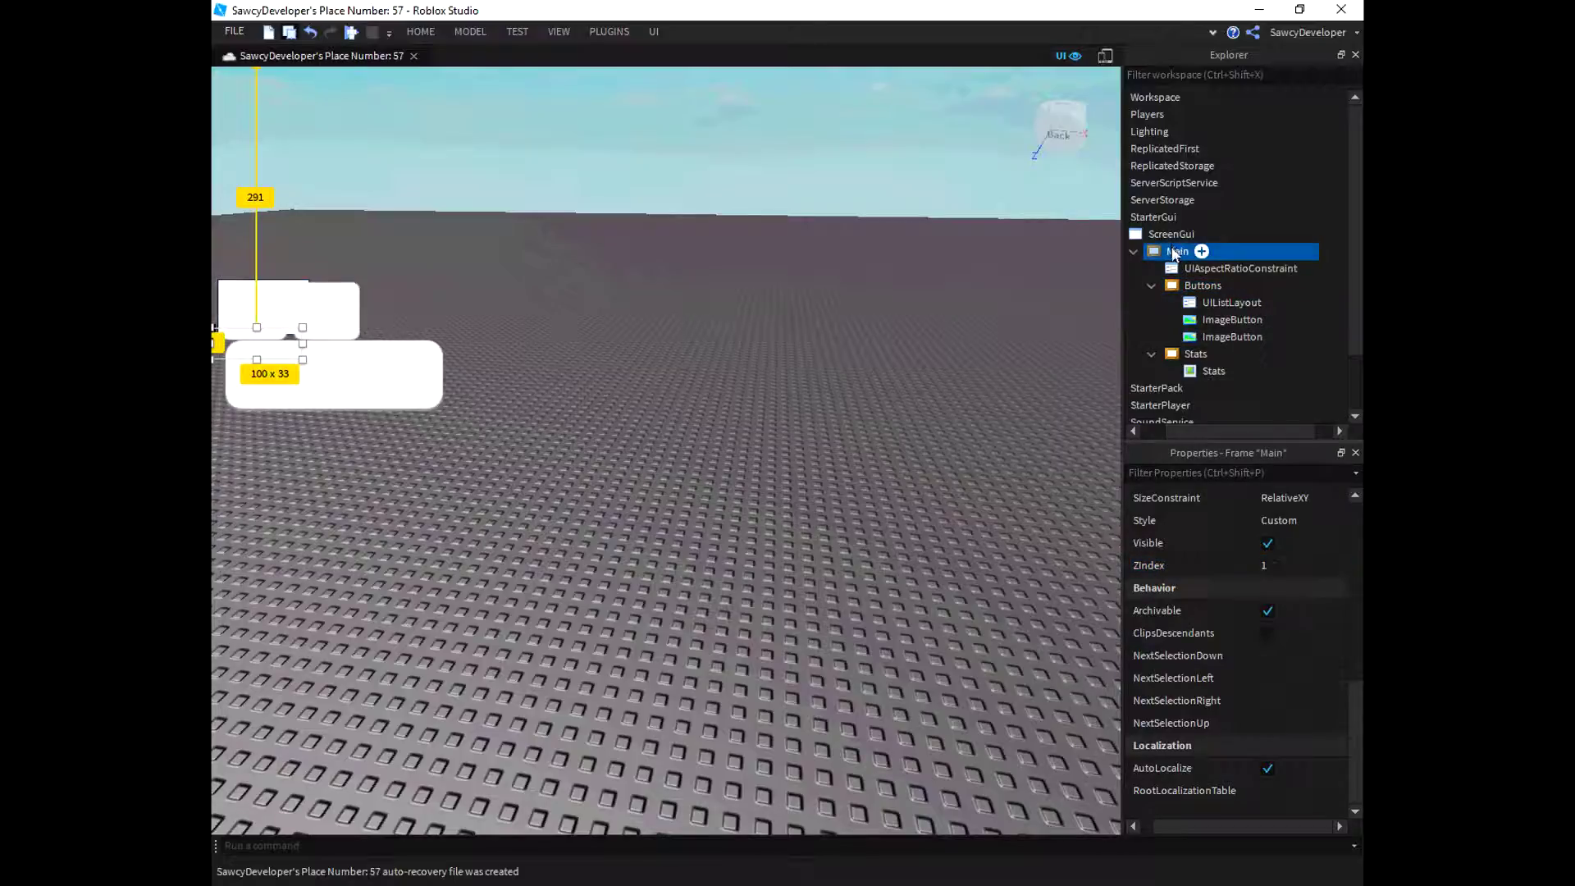
click(1220, 285)
drag(245, 283, 243, 273)
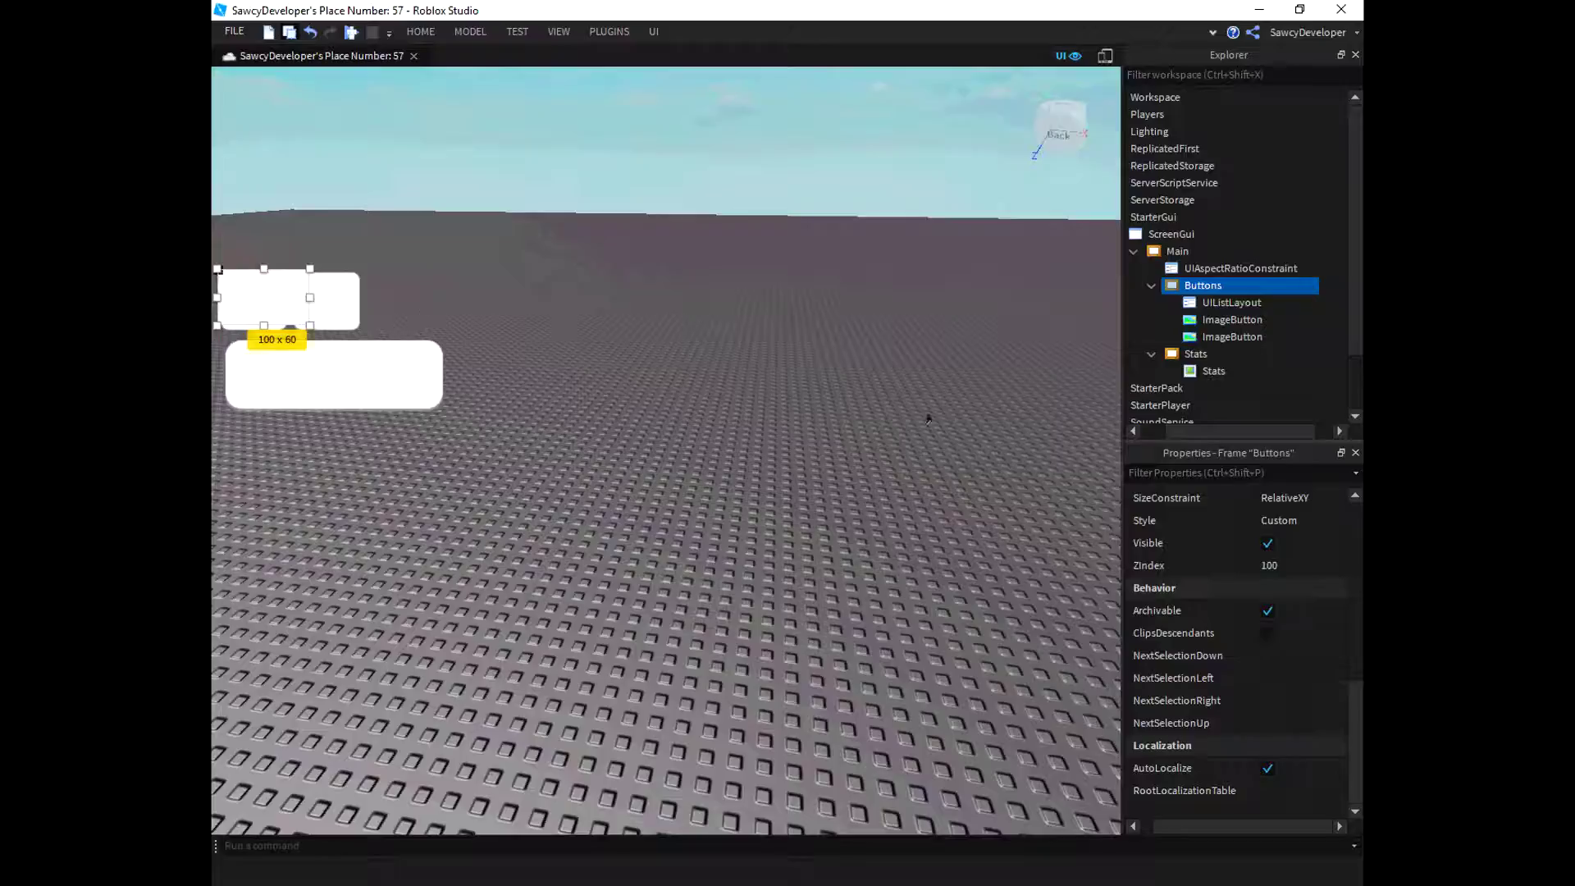
Step: Reset the frame's ZIndex to 1, make its background transparent, and duplicate a third ImageButton
mouse_move(1230, 302)
click(1300, 572)
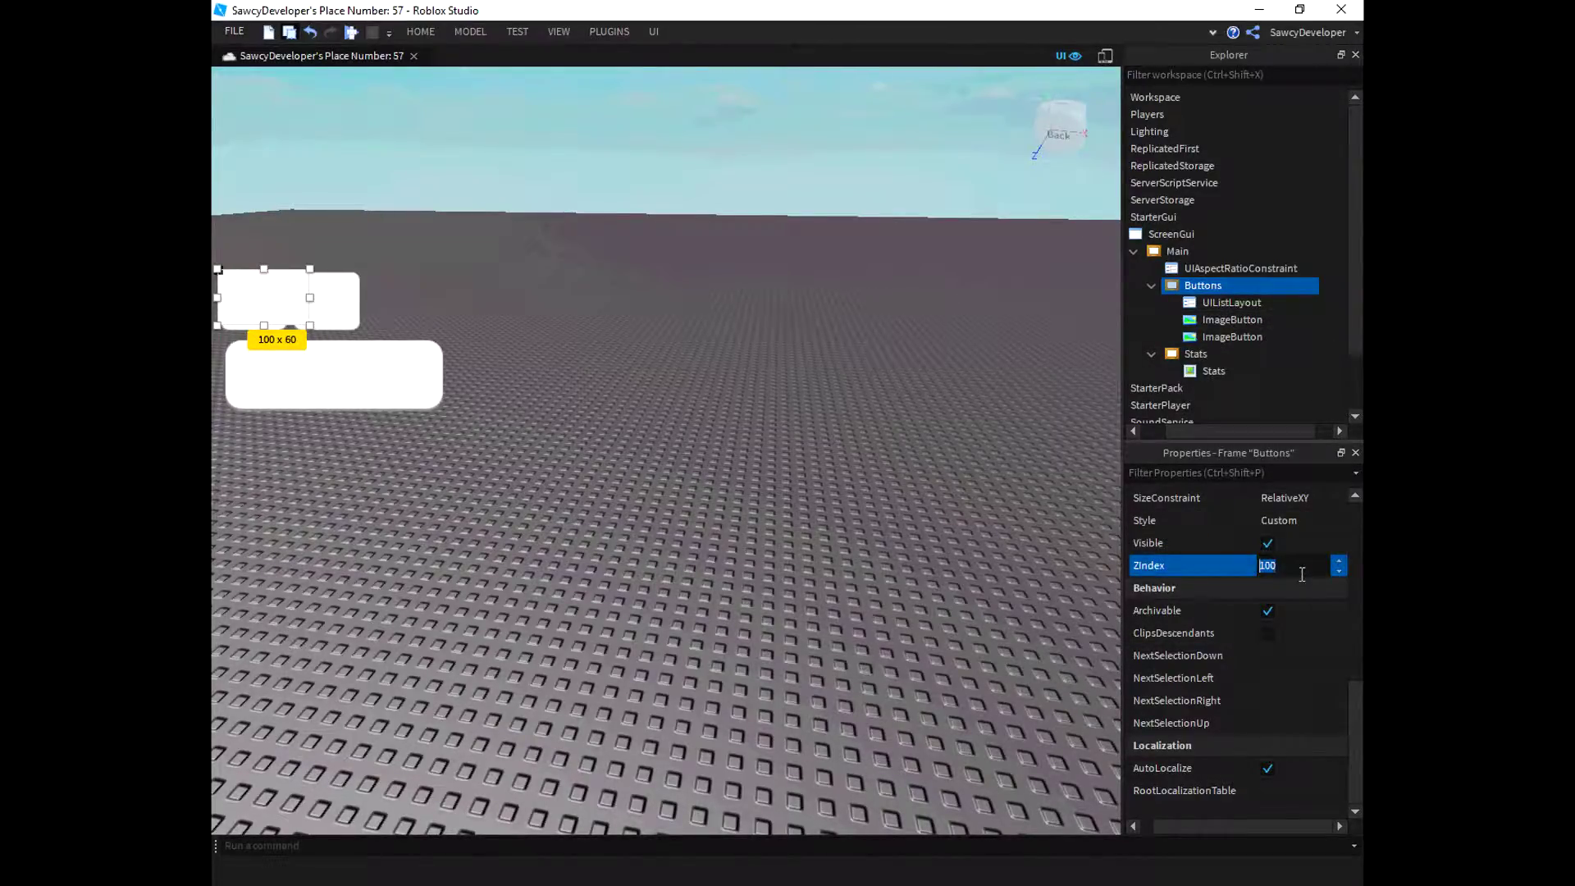
text(1)
key(Return)
scroll(1292, 589, up, 3)
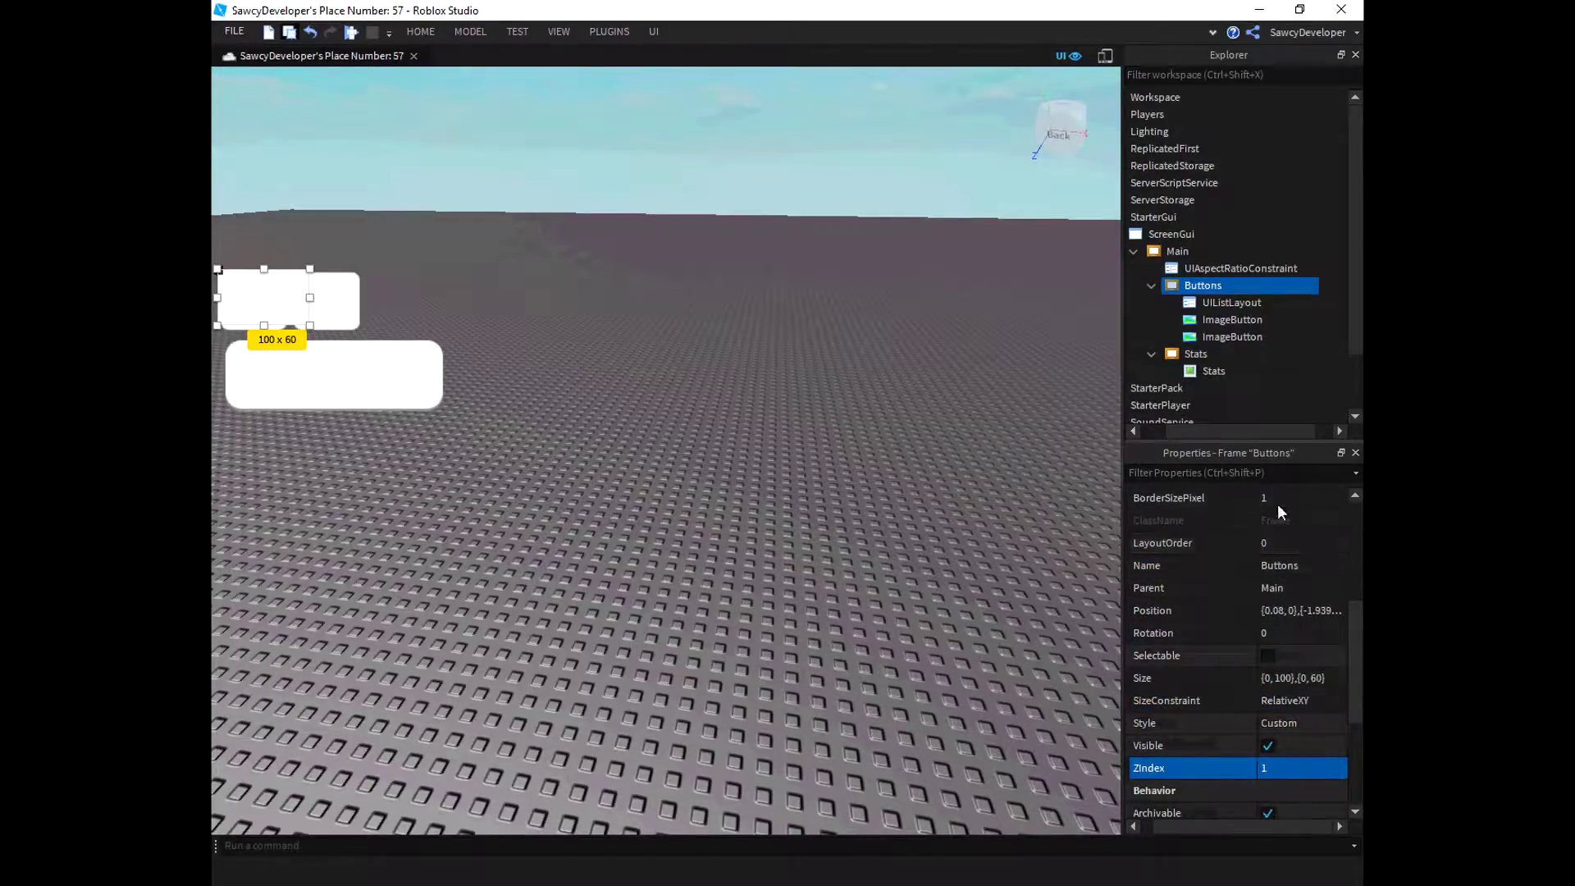
scroll(1286, 548, up, 2)
click(1287, 587)
text(1)
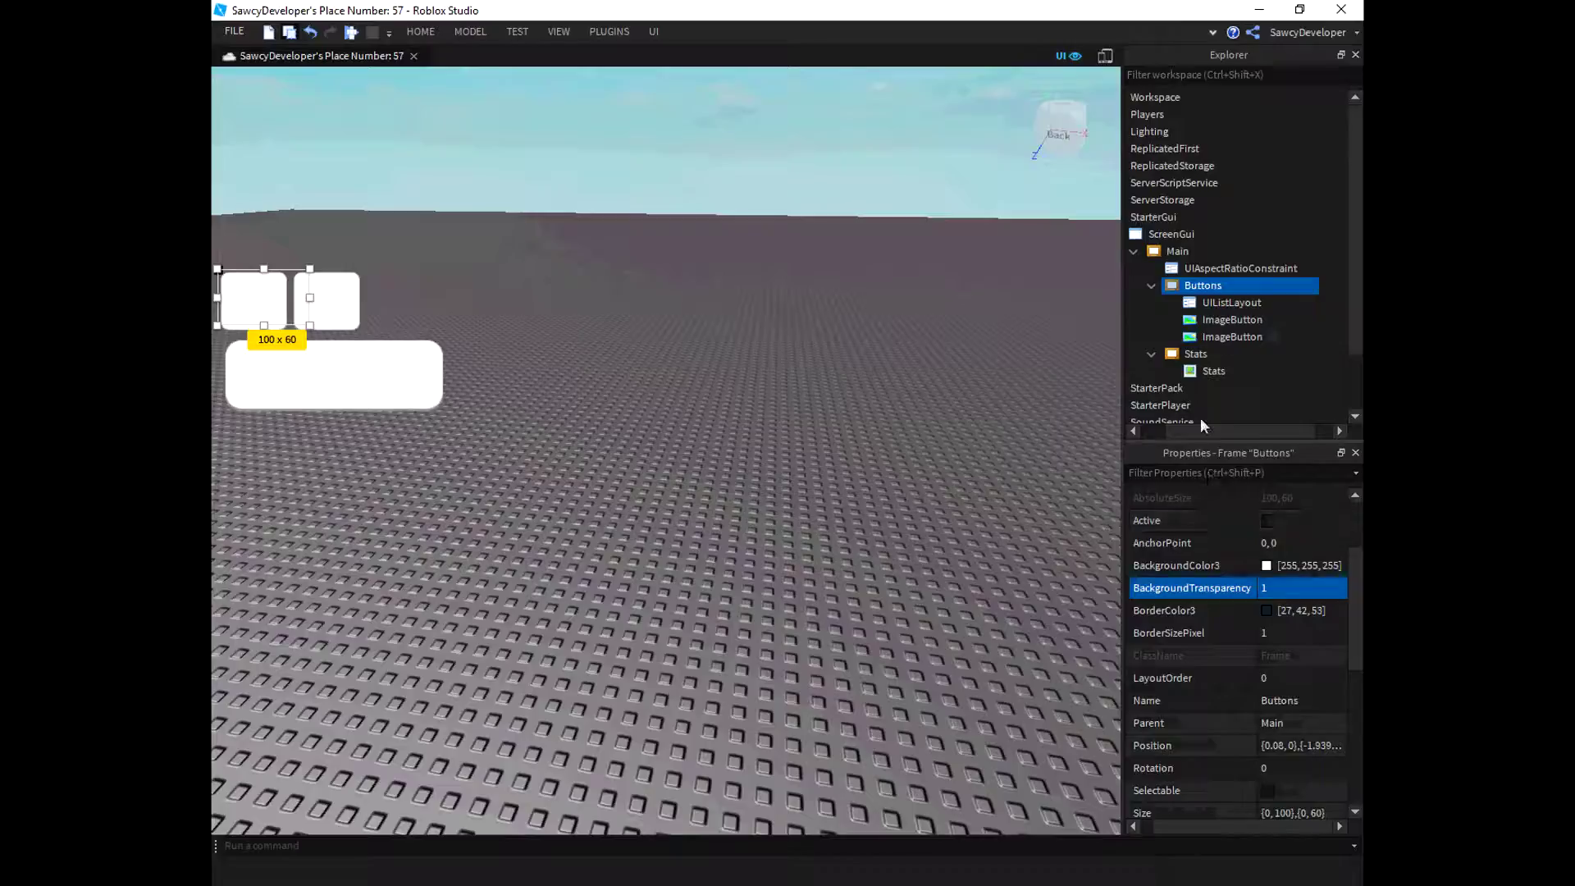
click(1202, 334)
key(ctrl+d)
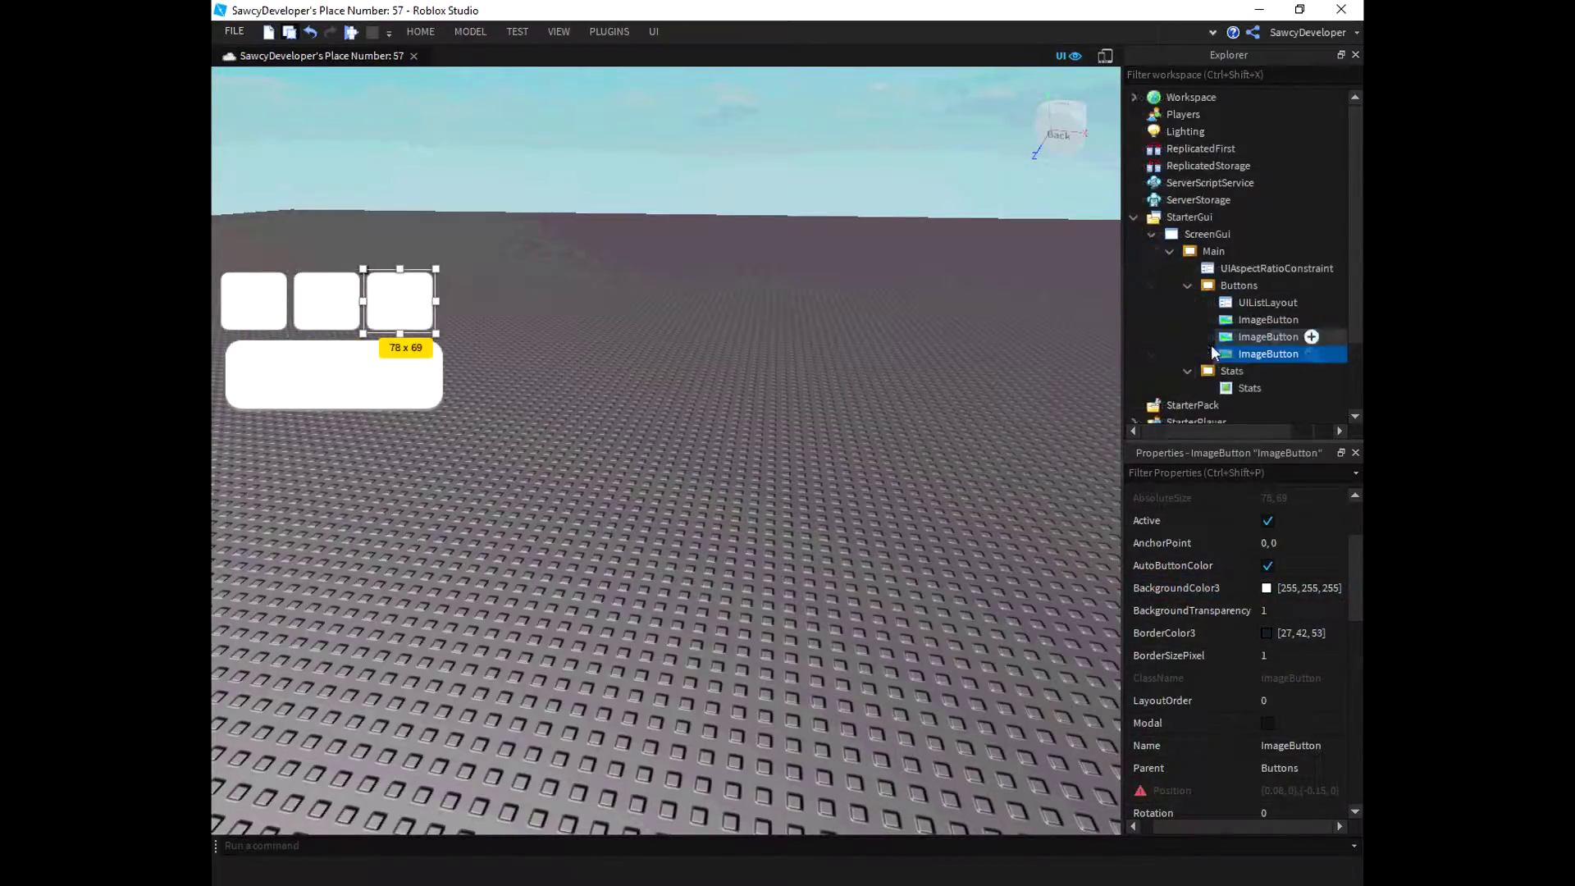